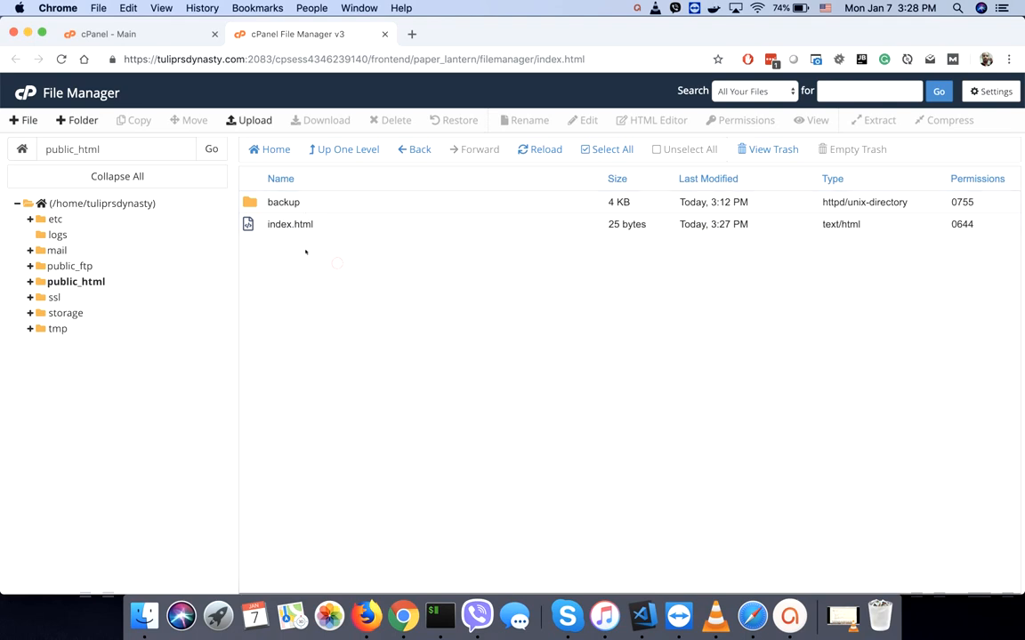
# - Go to opencart.com in a new browser tab
pyautogui.click(412, 33)
pyautogui.click(298, 34)
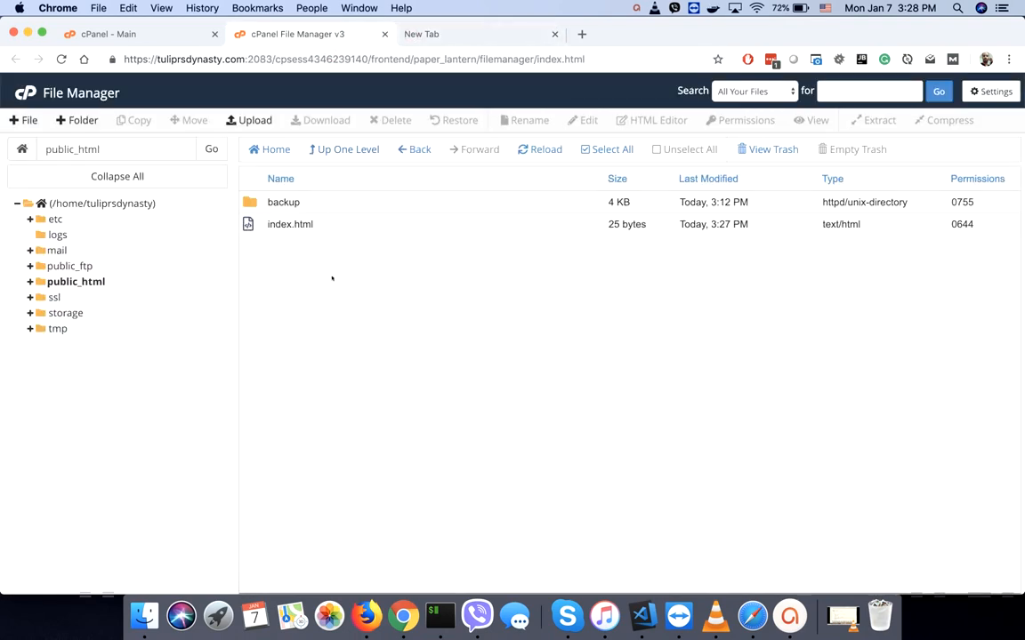
pyautogui.click(456, 36)
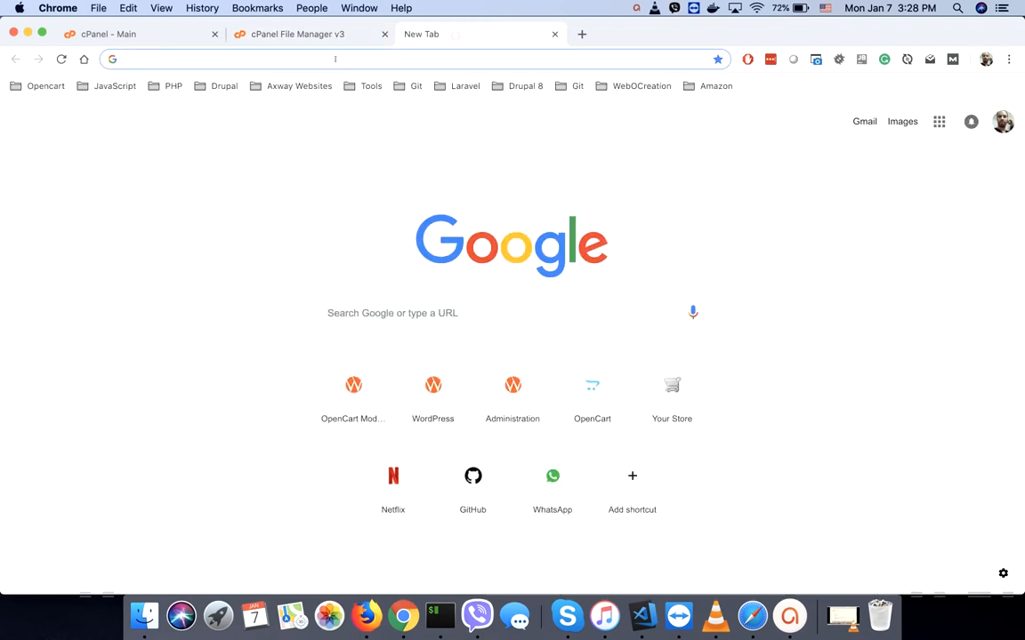
pyautogui.write('opencart.com')
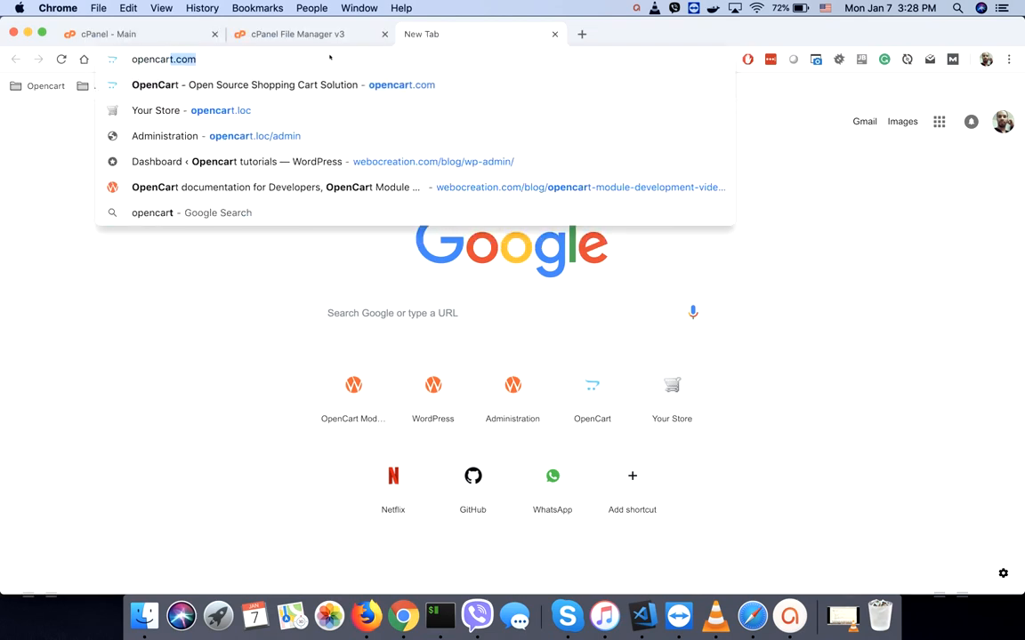
pyautogui.press('Return')
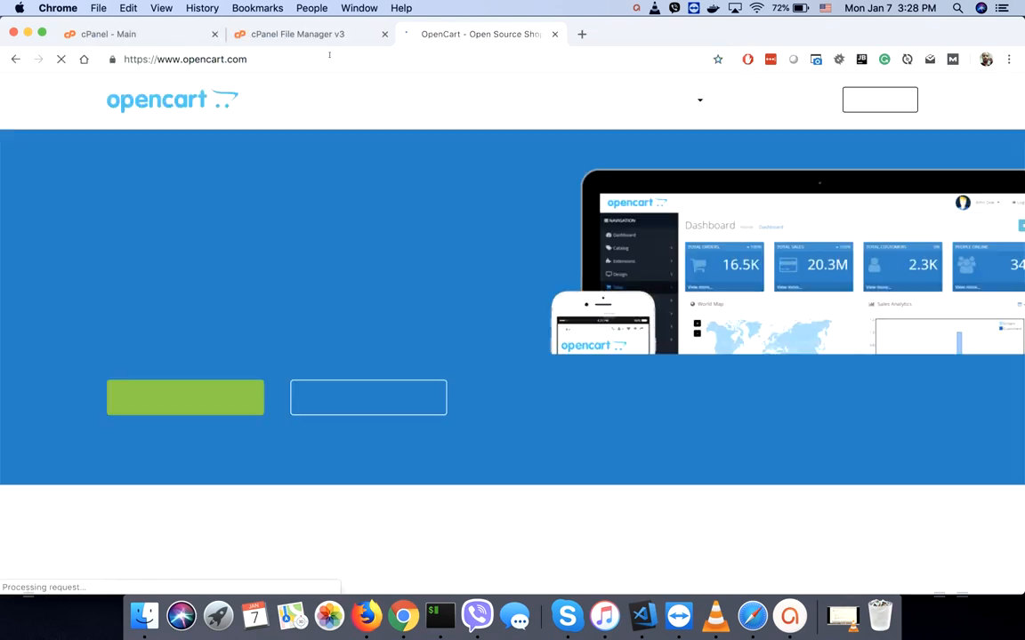
# - Download the OpenCart 3.0.3.1 package from the previous releases list
pyautogui.click(177, 402)
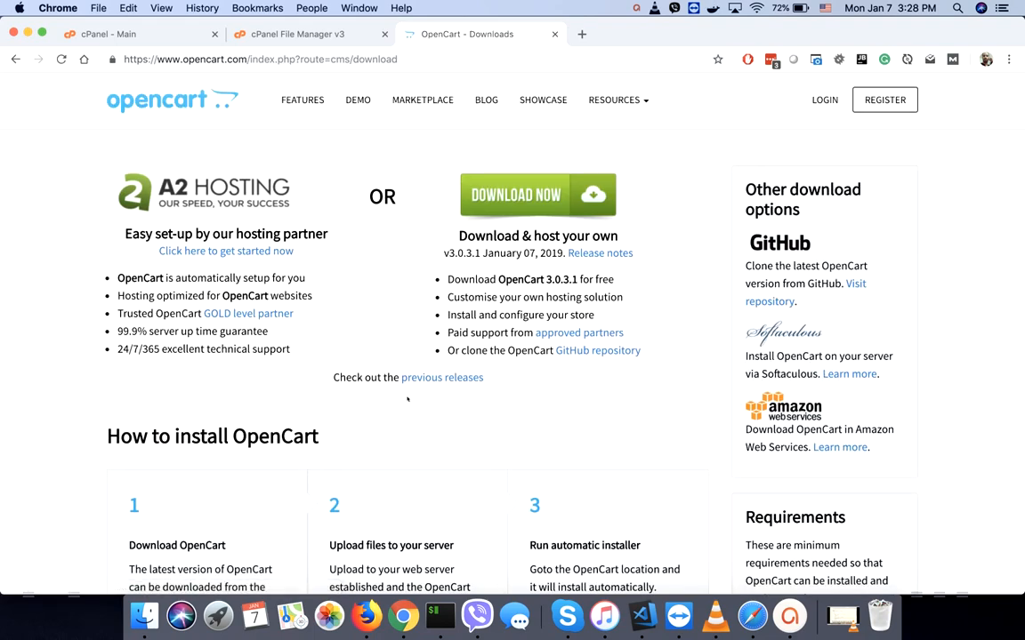
pyautogui.click(454, 378)
pyautogui.scroll(-10, 453, 382)
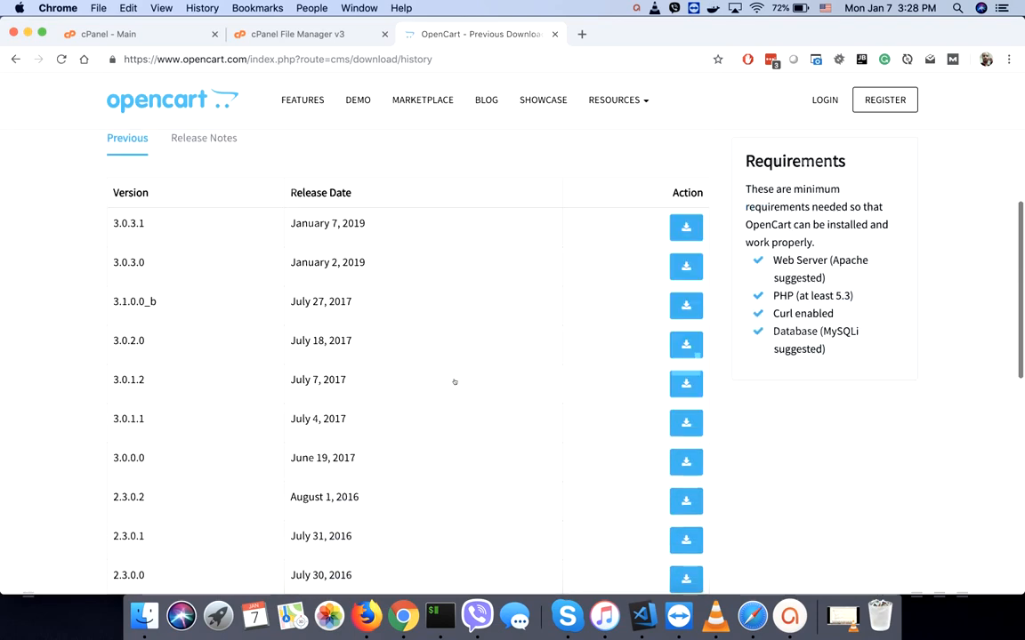
pyautogui.scroll(1, 453, 381)
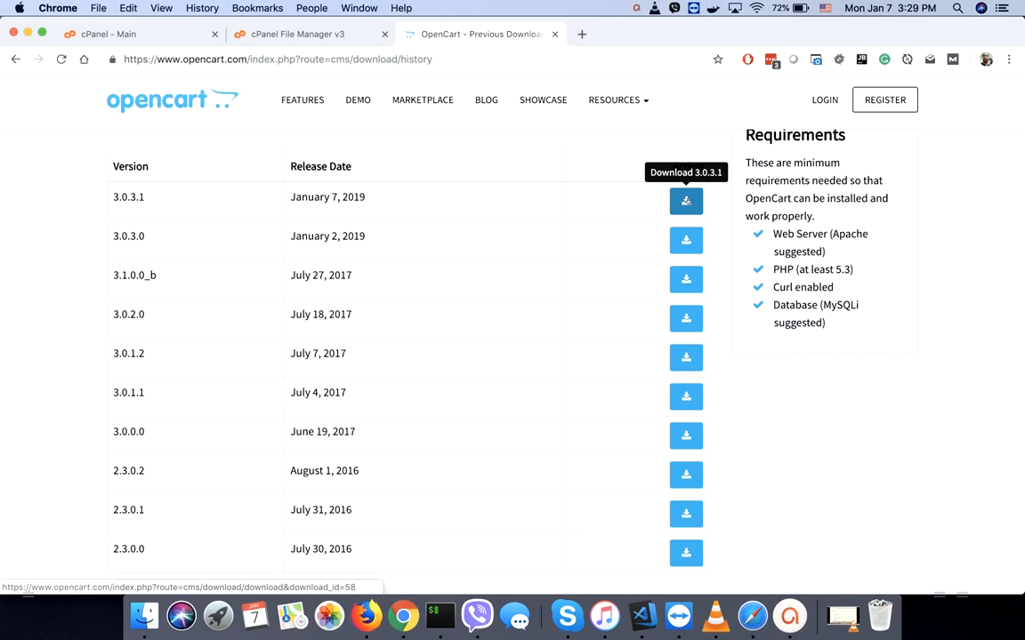
pyautogui.click(686, 201)
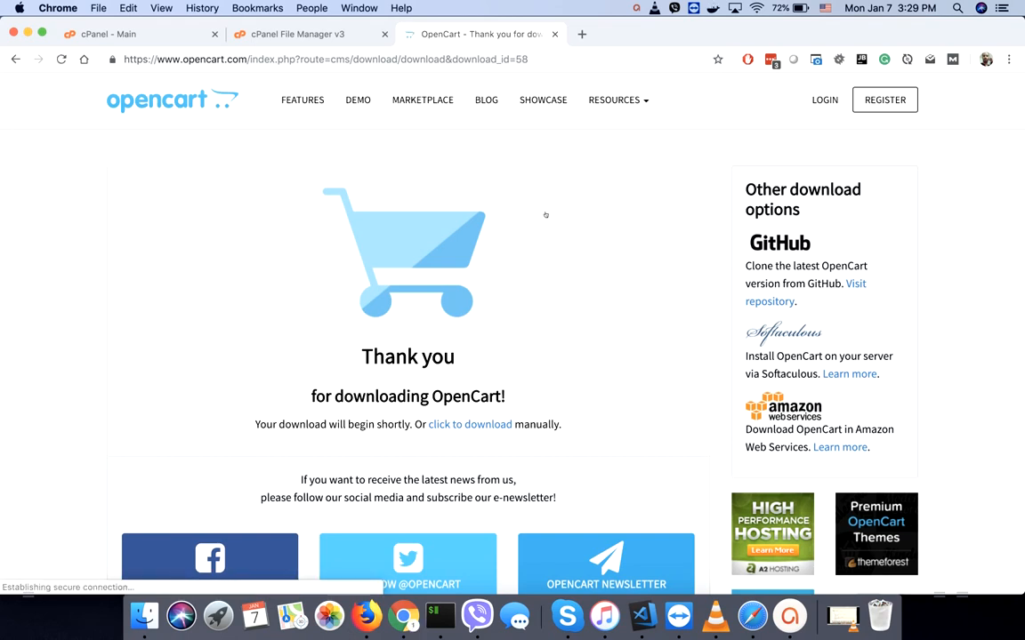
pyautogui.click(258, 33)
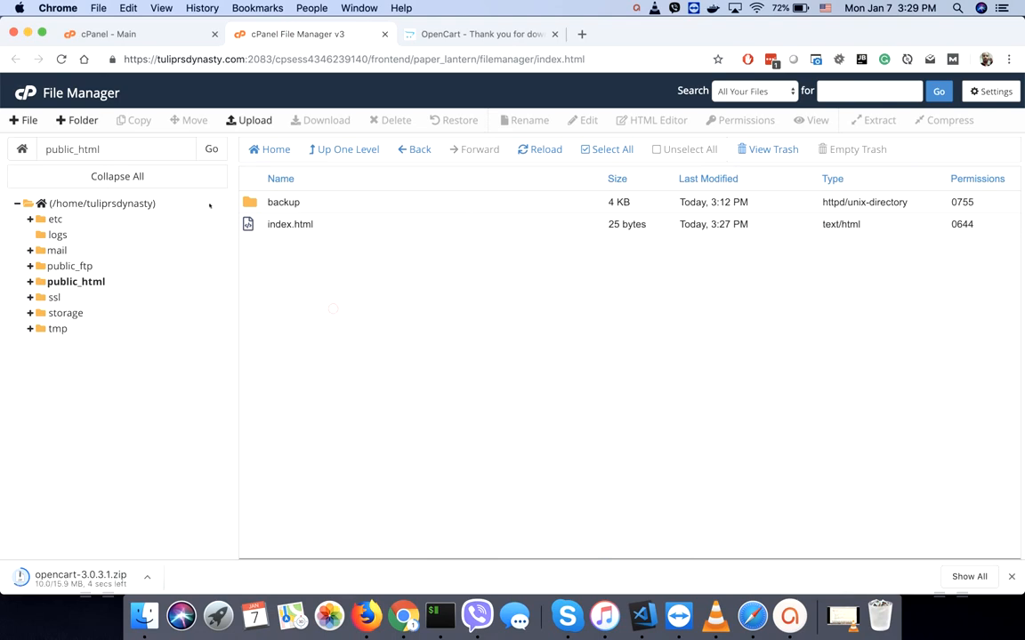
# - Upload opencart-3.0.3.1.zip from the Downloads folder to public_html with File Manager's Upload page
pyautogui.click(251, 121)
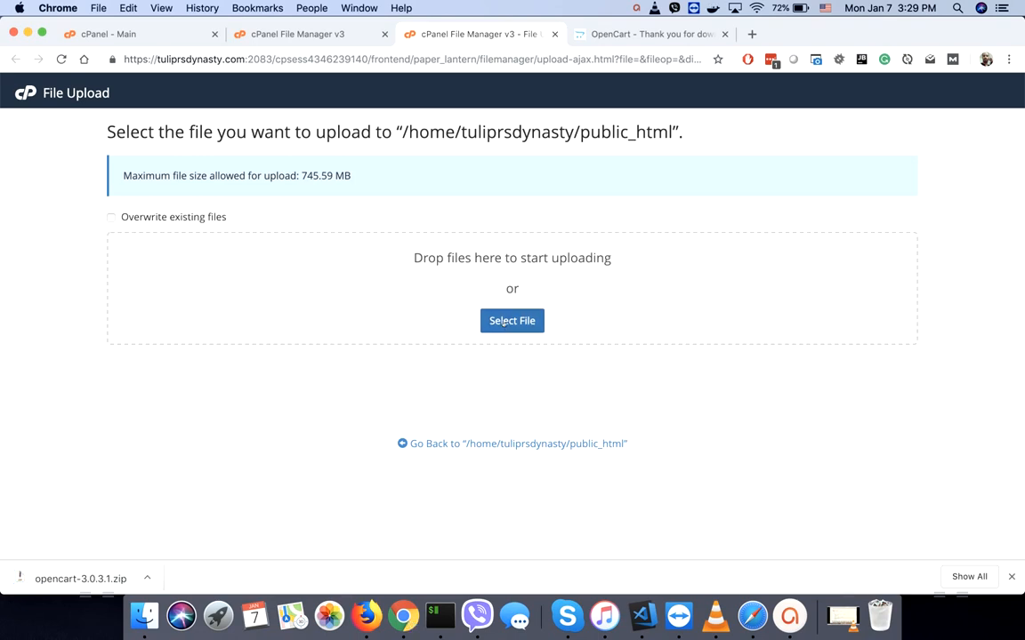
pyautogui.click(502, 322)
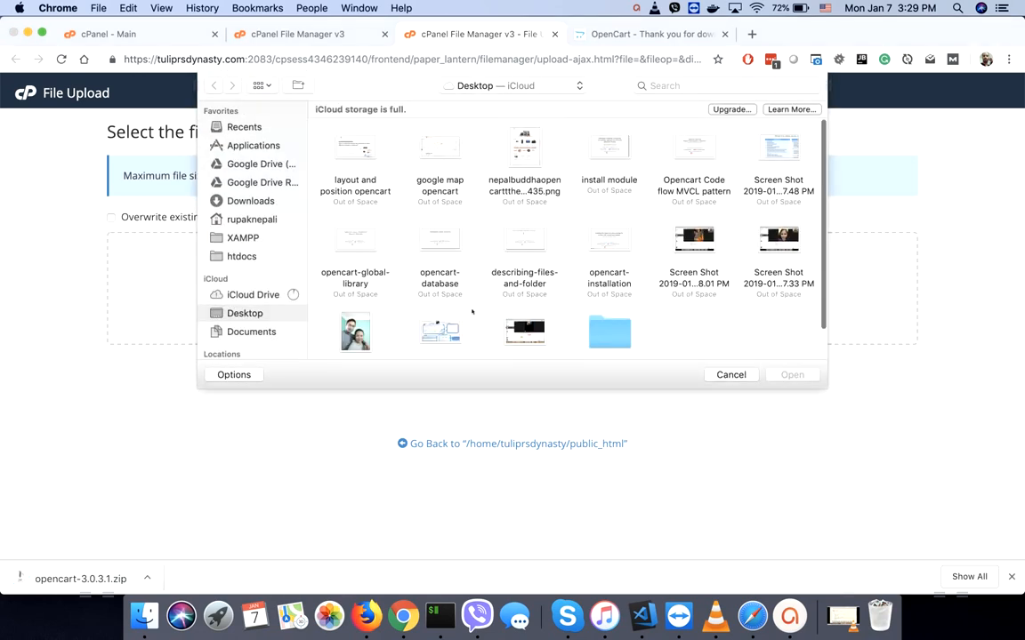
pyautogui.click(248, 201)
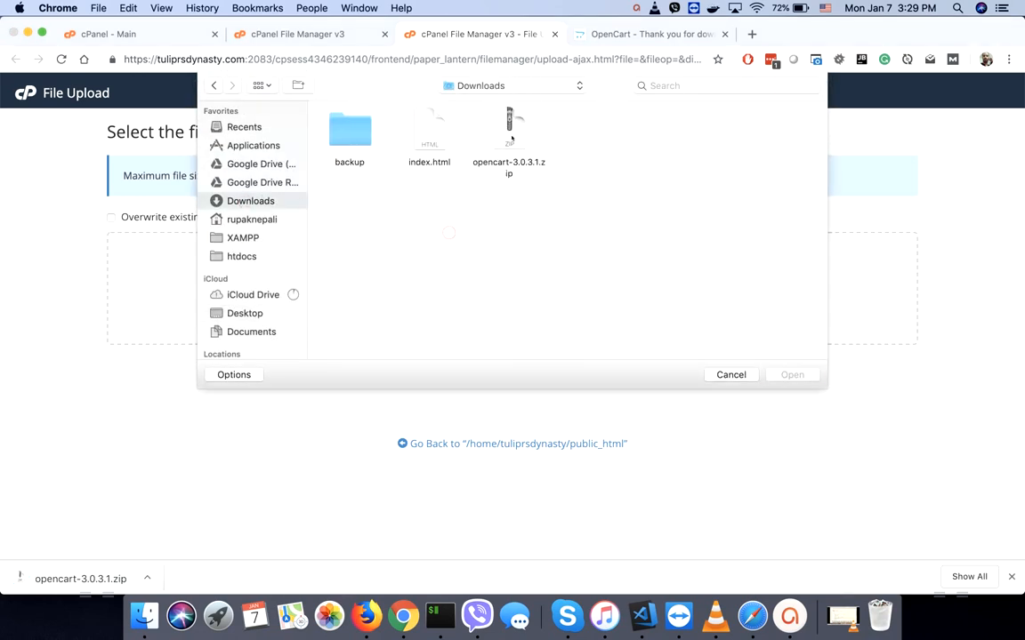
pyautogui.doubleClick(511, 138)
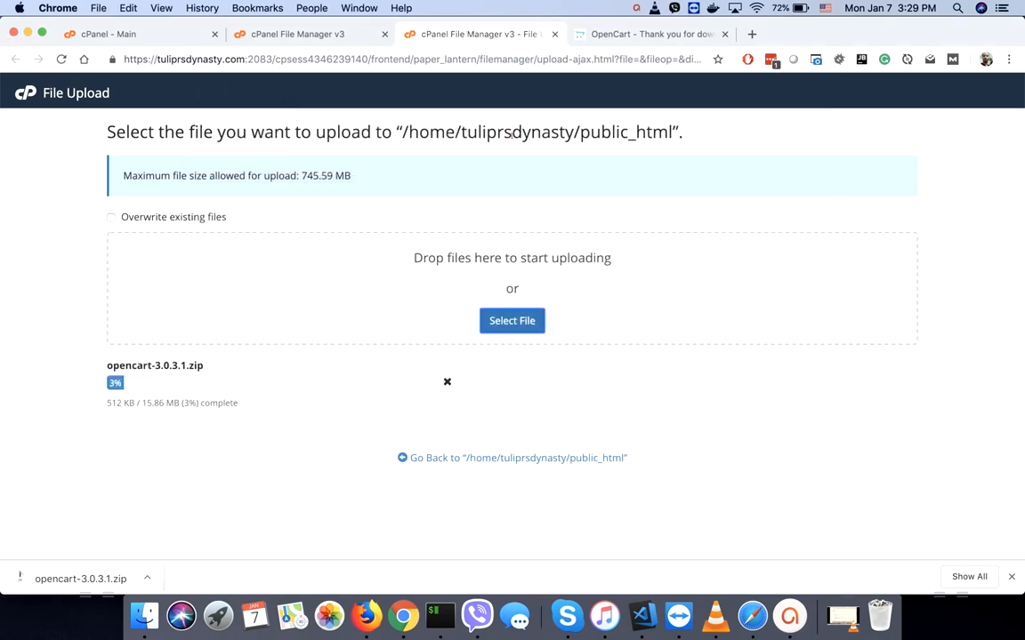
pyautogui.click(305, 34)
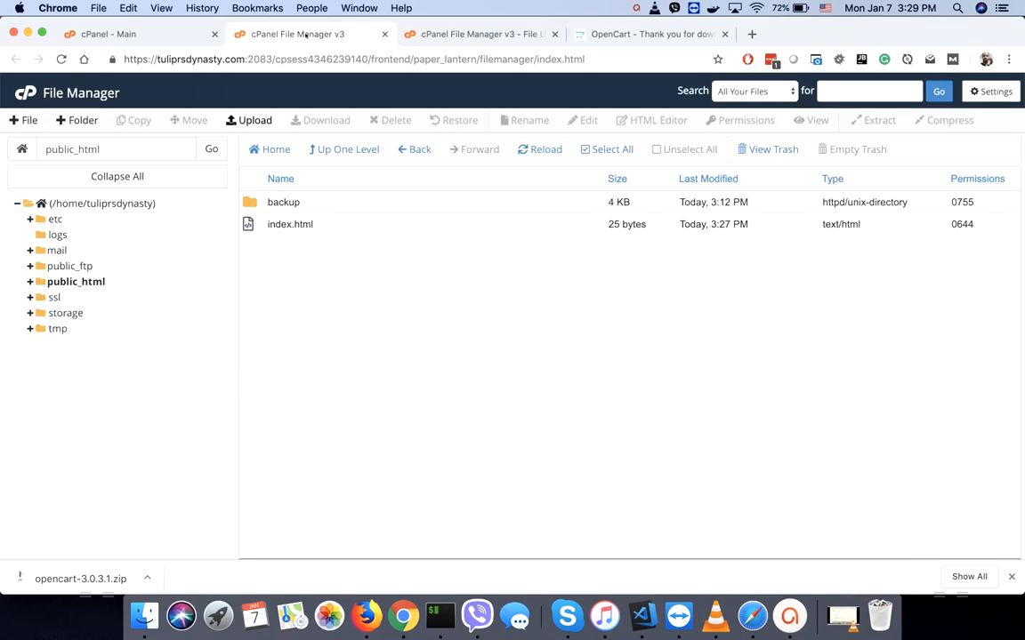
# - From the cPanel home page's Databases section, launch the MySQL® Database Wizard
pyautogui.click(138, 33)
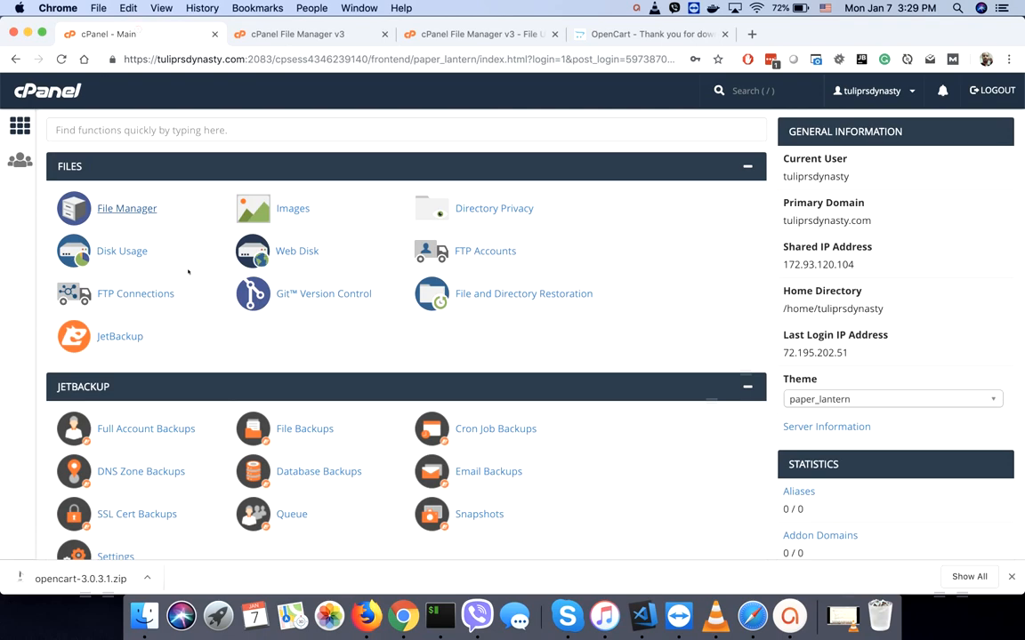
pyautogui.scroll(-1, 322, 349)
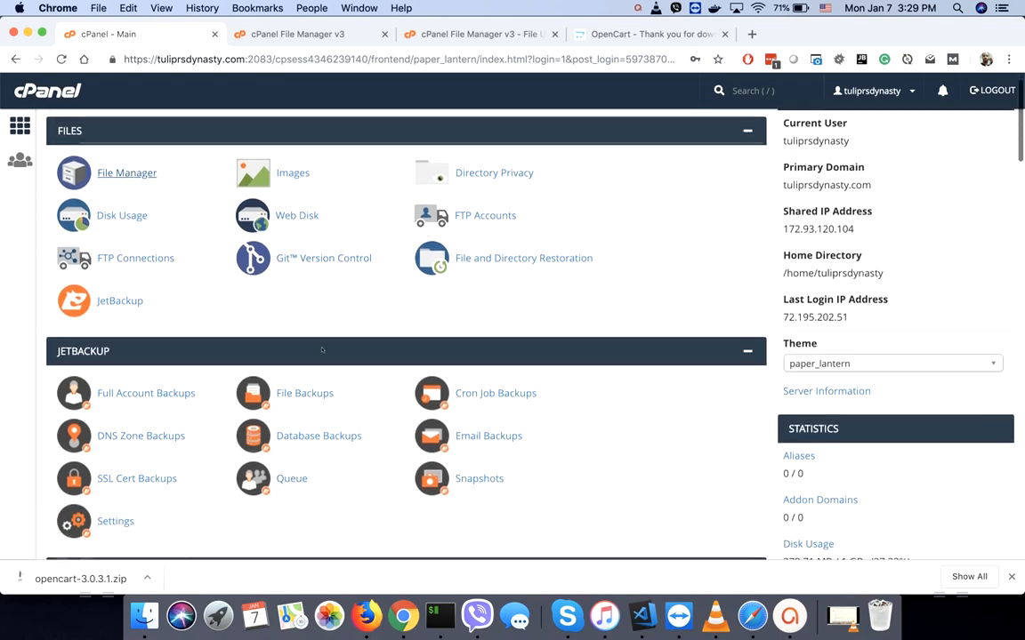
pyautogui.scroll(-6, 322, 349)
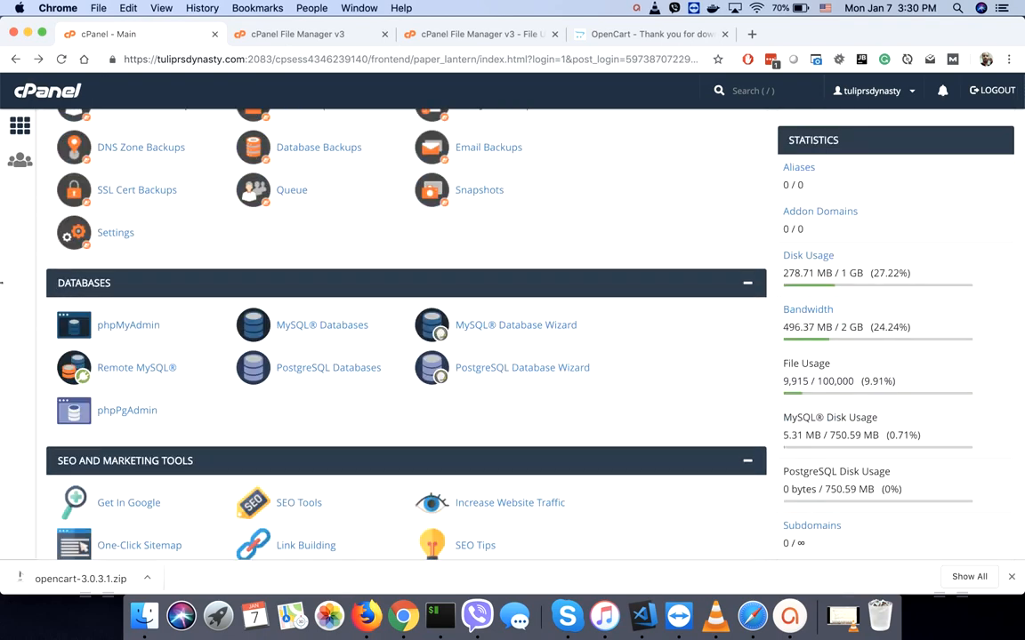
pyautogui.click(487, 326)
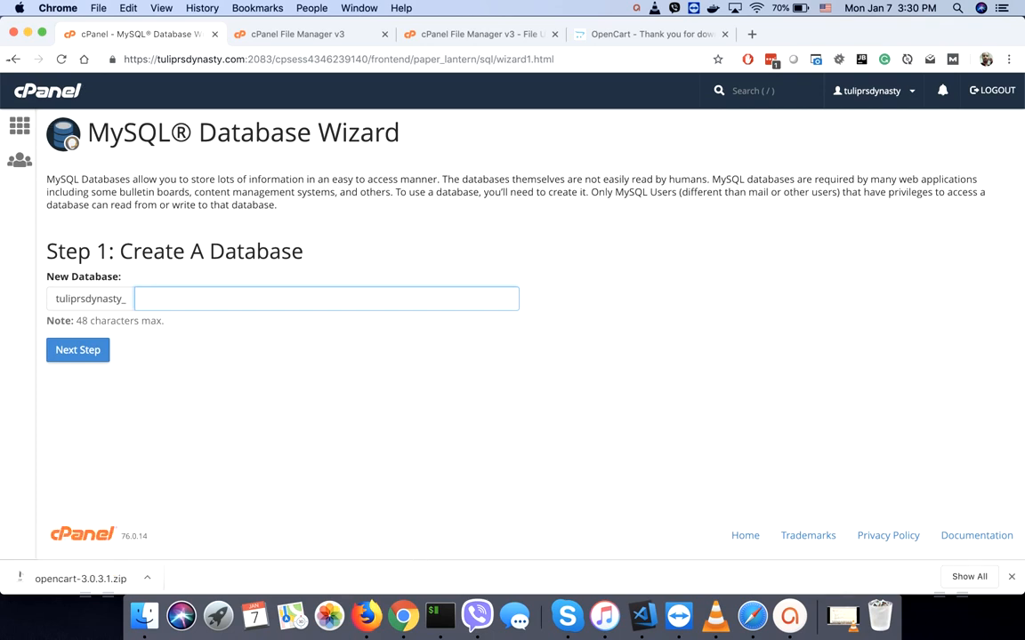
pyautogui.click(12, 59)
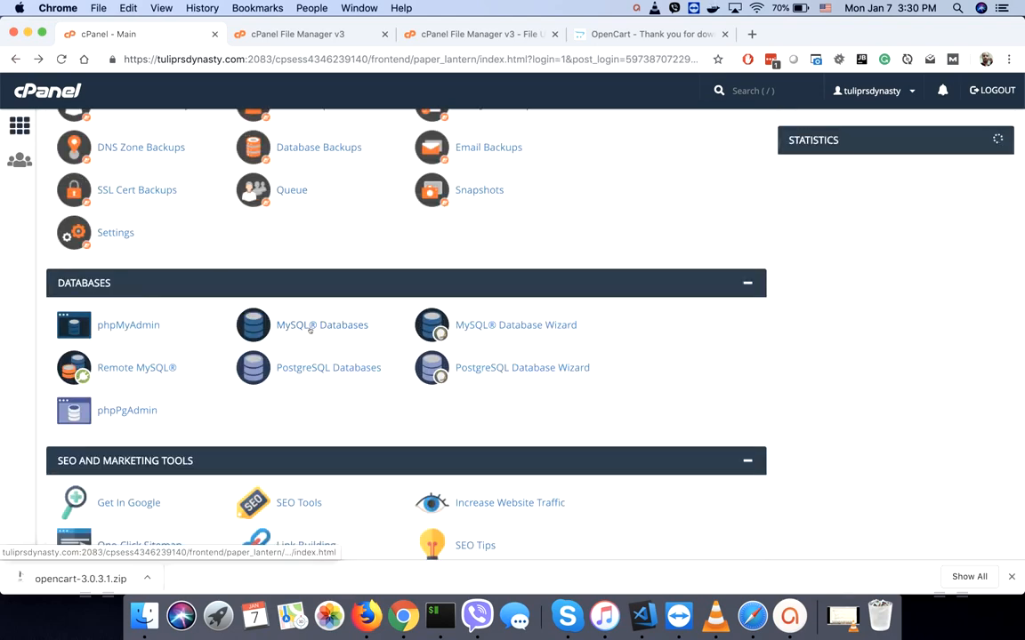
pyautogui.click(497, 327)
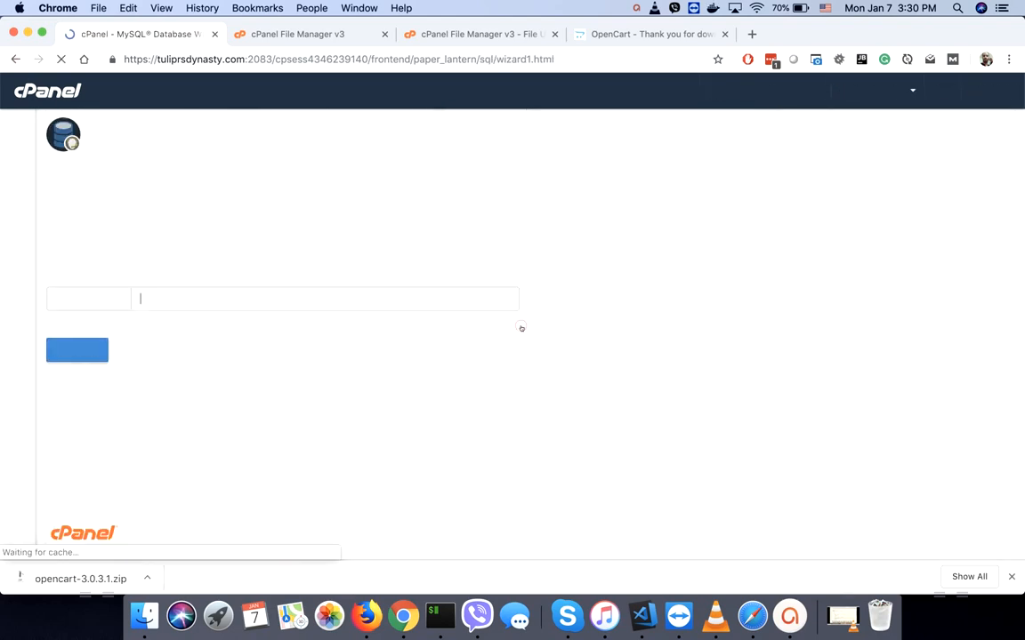
# - Create the new database, picking its name from saved suggestions
pyautogui.press('Down')
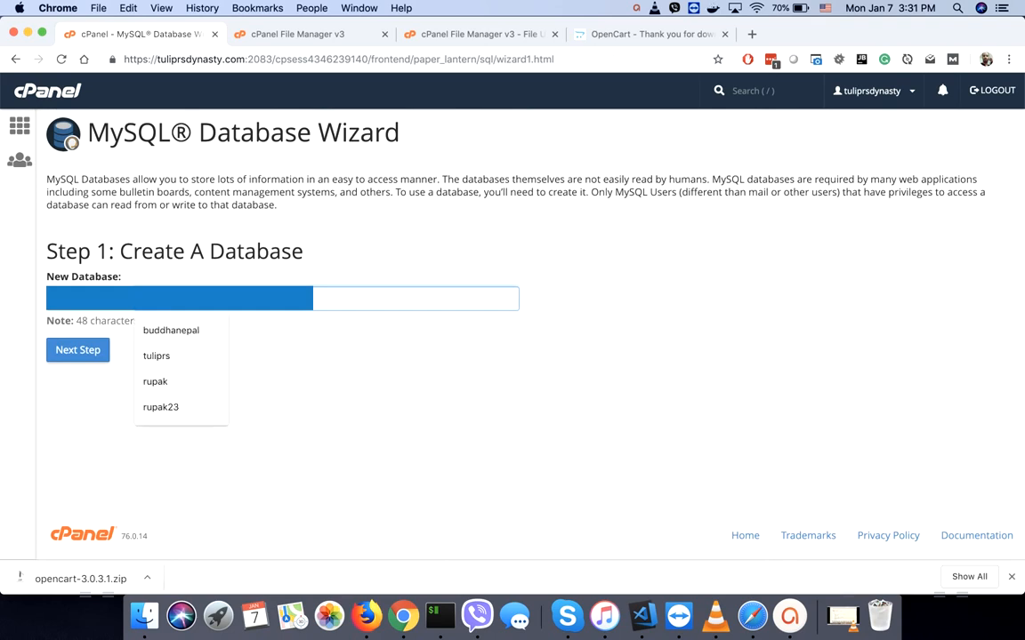
pyautogui.write('r')
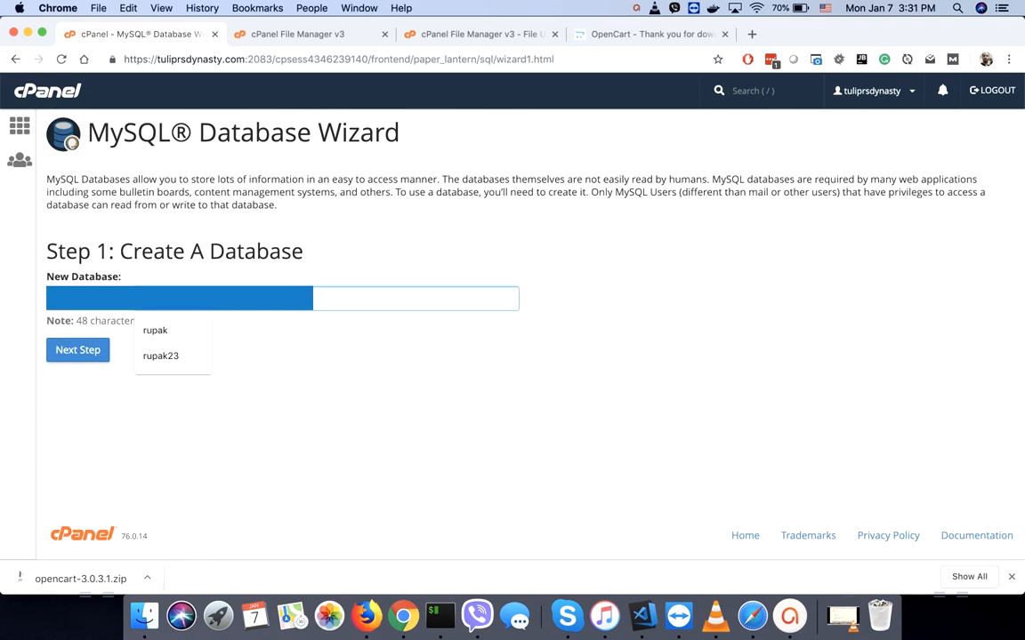
pyautogui.write('o')
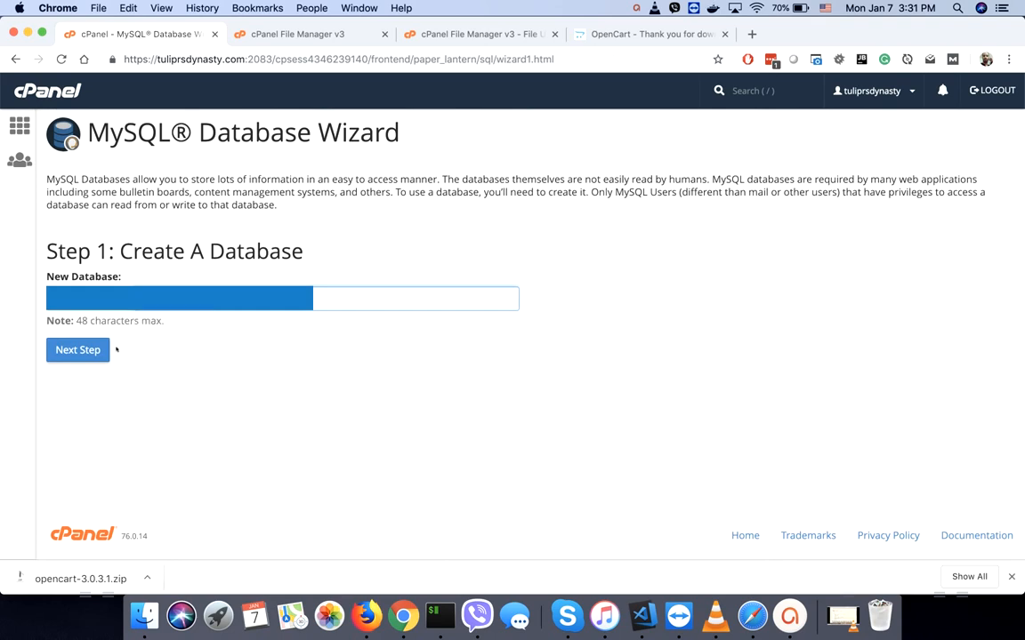
pyautogui.click(76, 351)
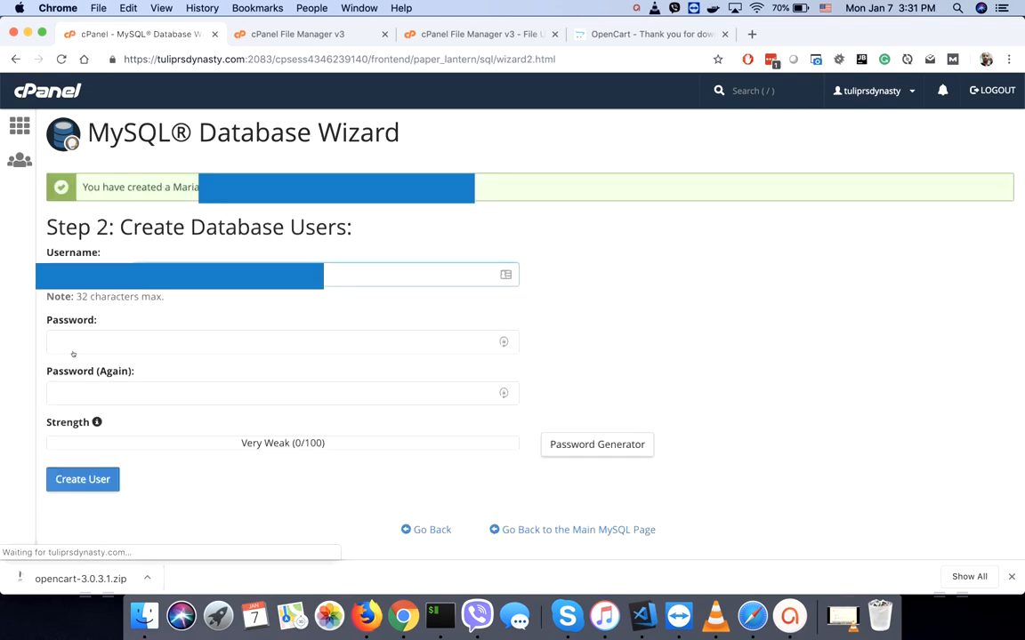
# - Create the database user with a generated very strong password in both password fields
pyautogui.press('BackSpace')
pyautogui.write('r')
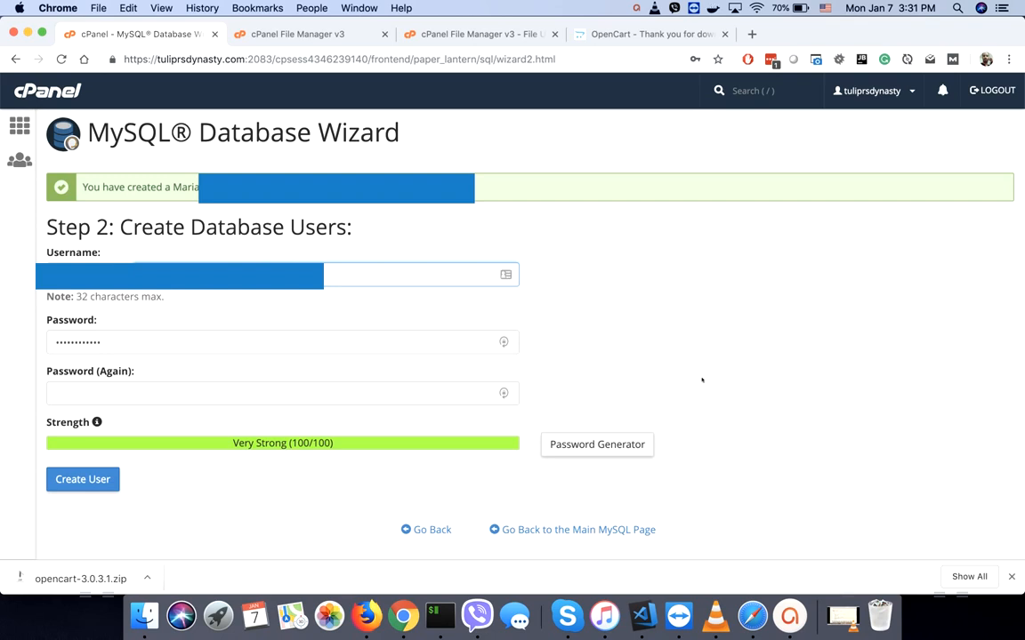
pyautogui.click(596, 445)
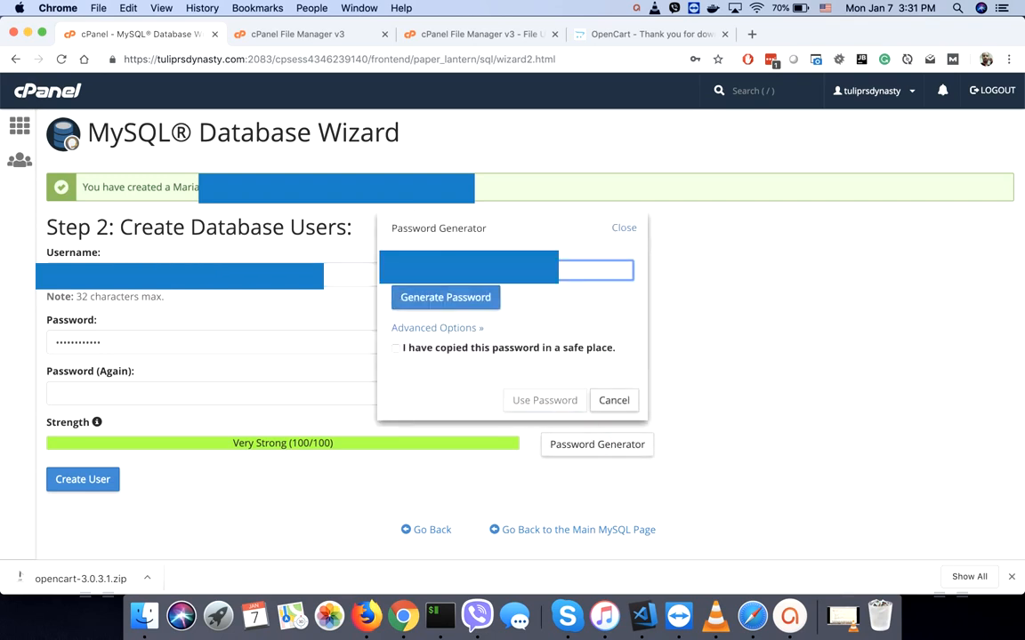
pyautogui.click(396, 348)
pyautogui.click(541, 401)
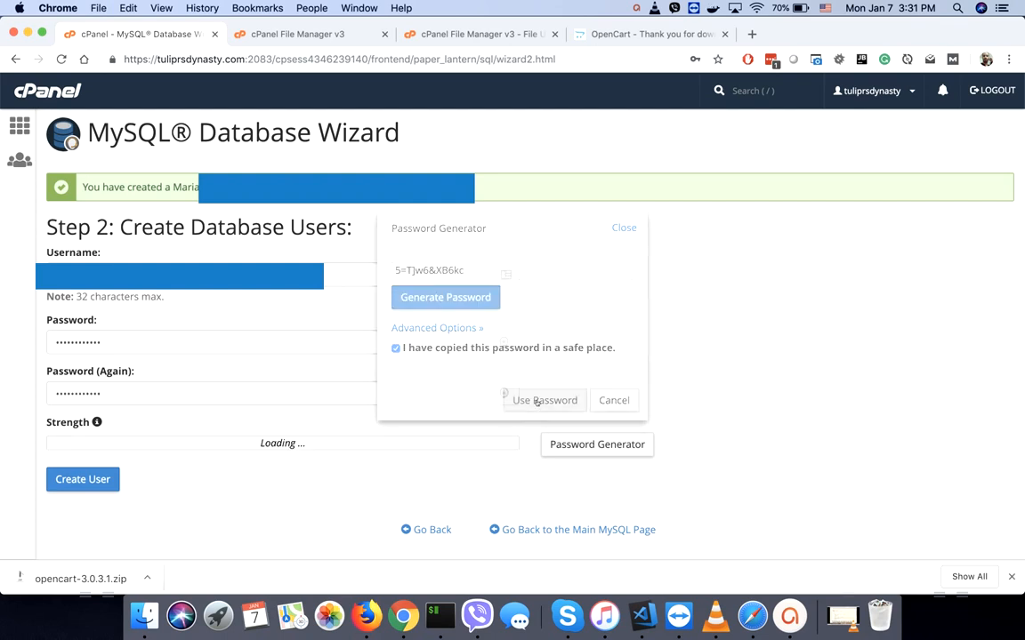
pyautogui.doubleClick(168, 341)
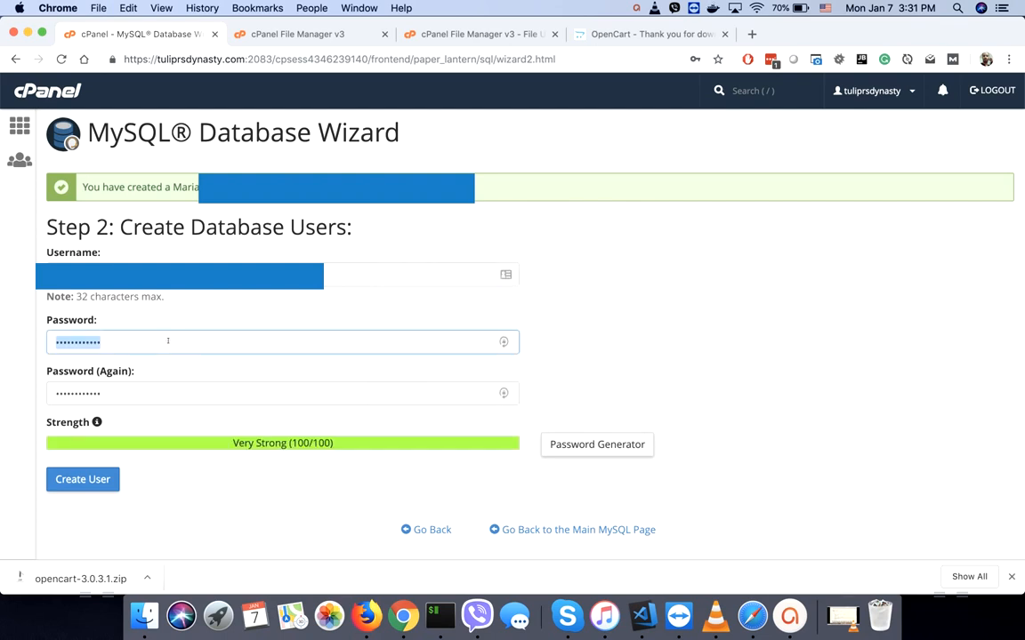
pyautogui.doubleClick(150, 394)
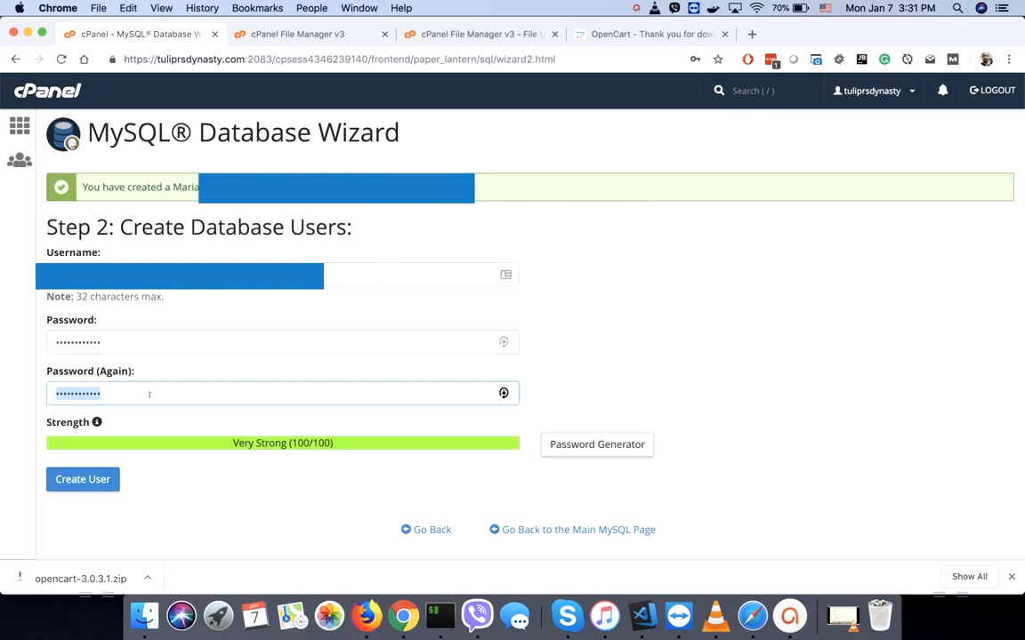
pyautogui.press('super+v')
pyautogui.click(201, 275)
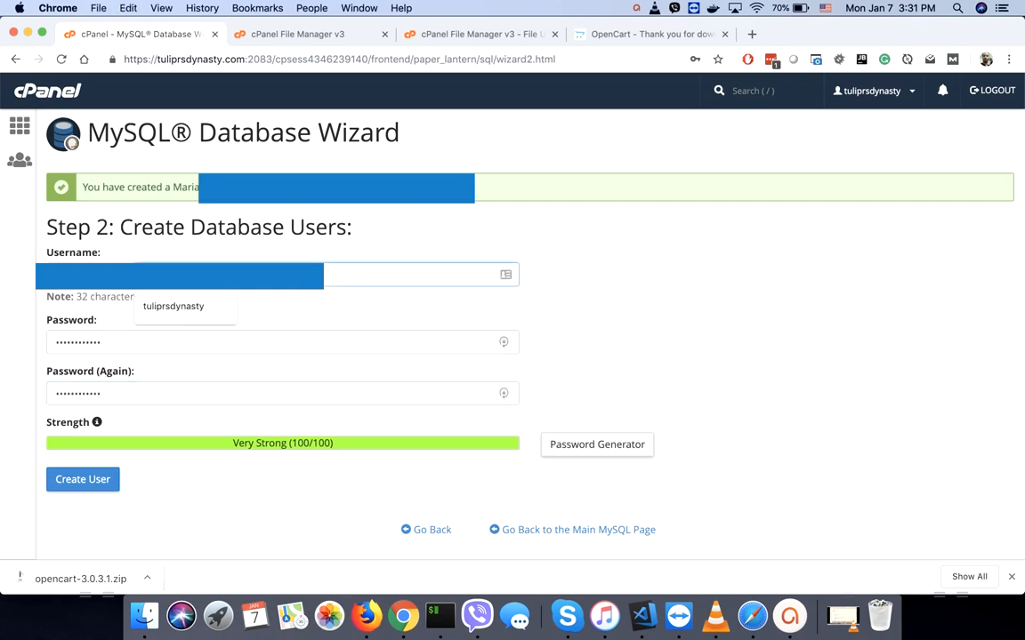
pyautogui.write('o')
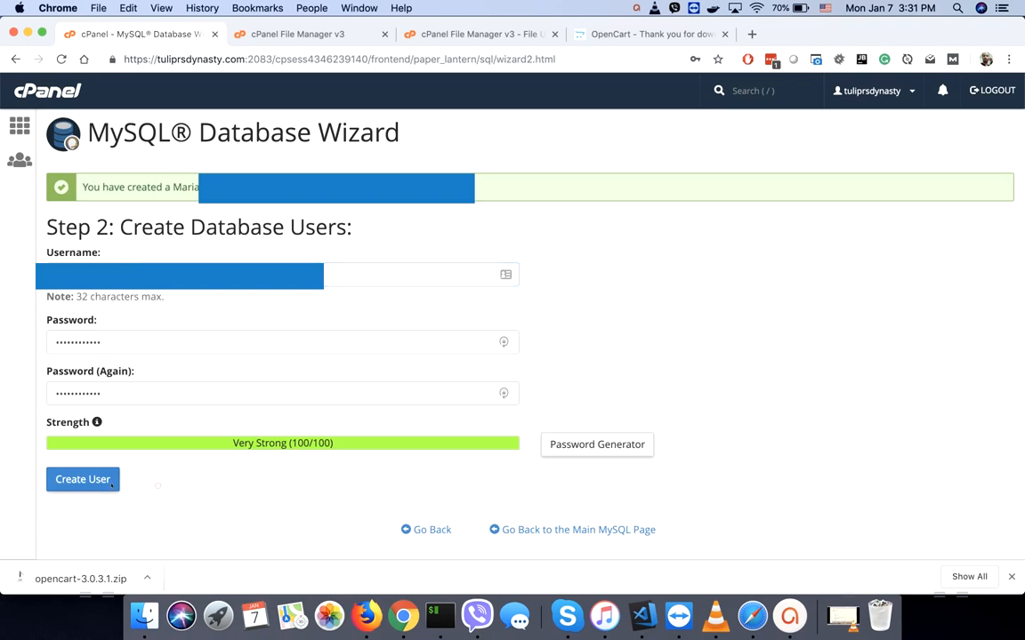
pyautogui.click(84, 480)
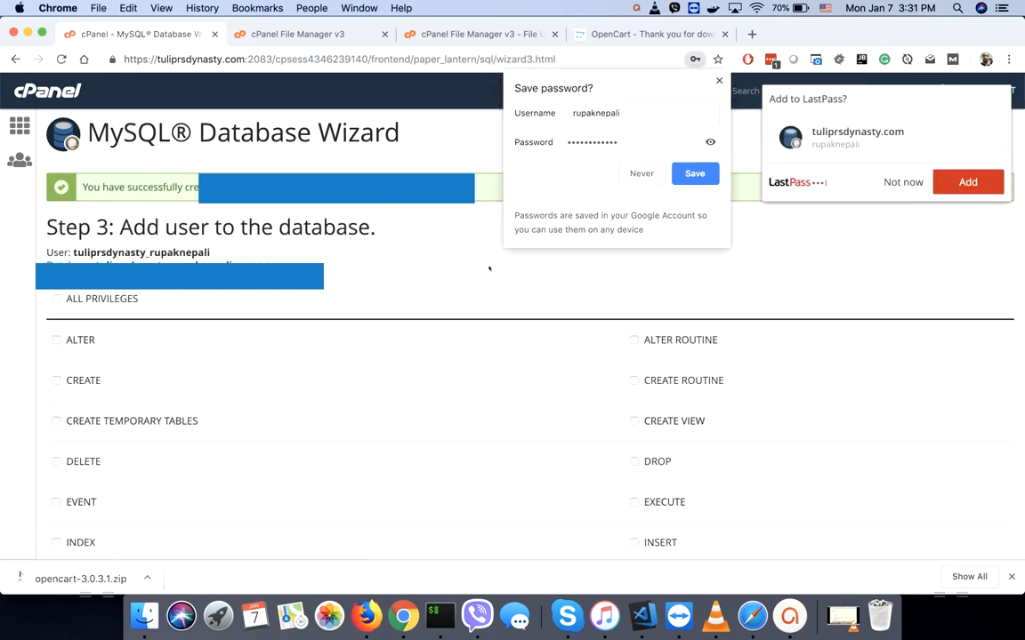
# - Grant the new user ALL PRIVILEGES on the database
pyautogui.click(720, 80)
pyautogui.click(552, 274)
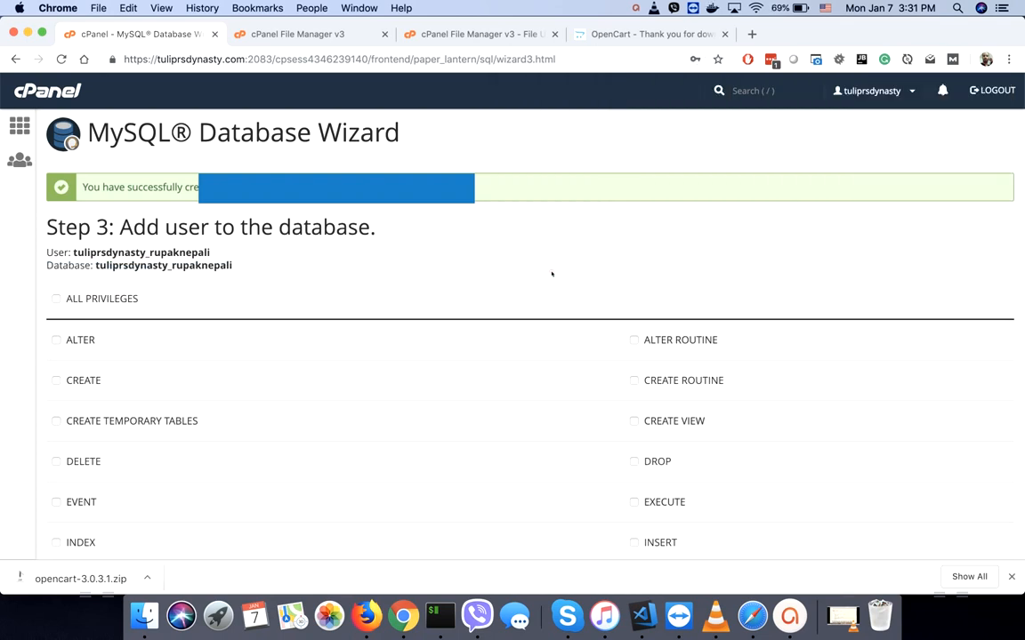
pyautogui.click(58, 299)
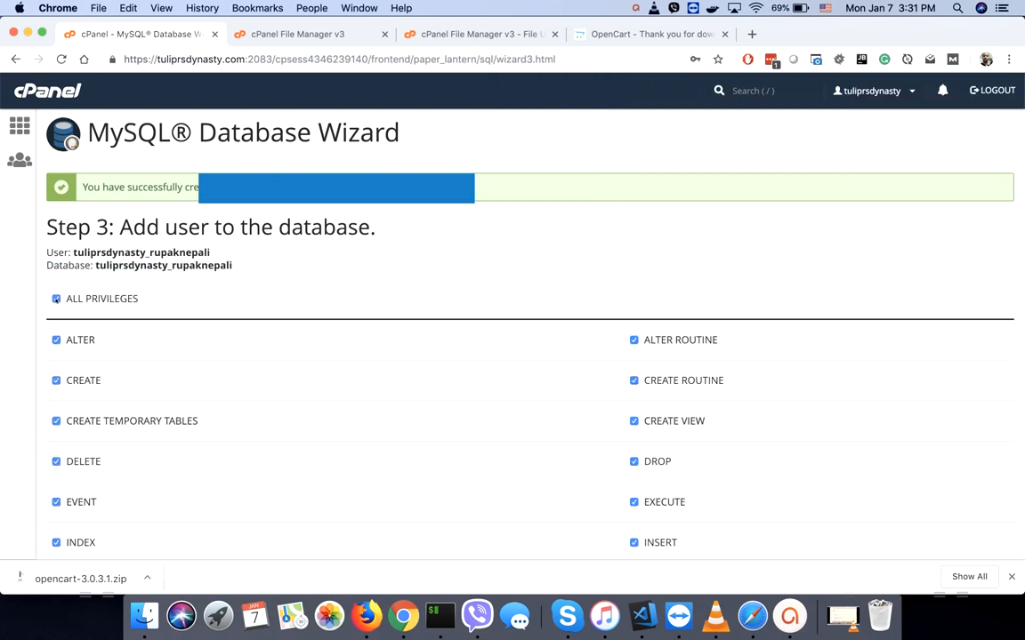
pyautogui.scroll(-5, 256, 297)
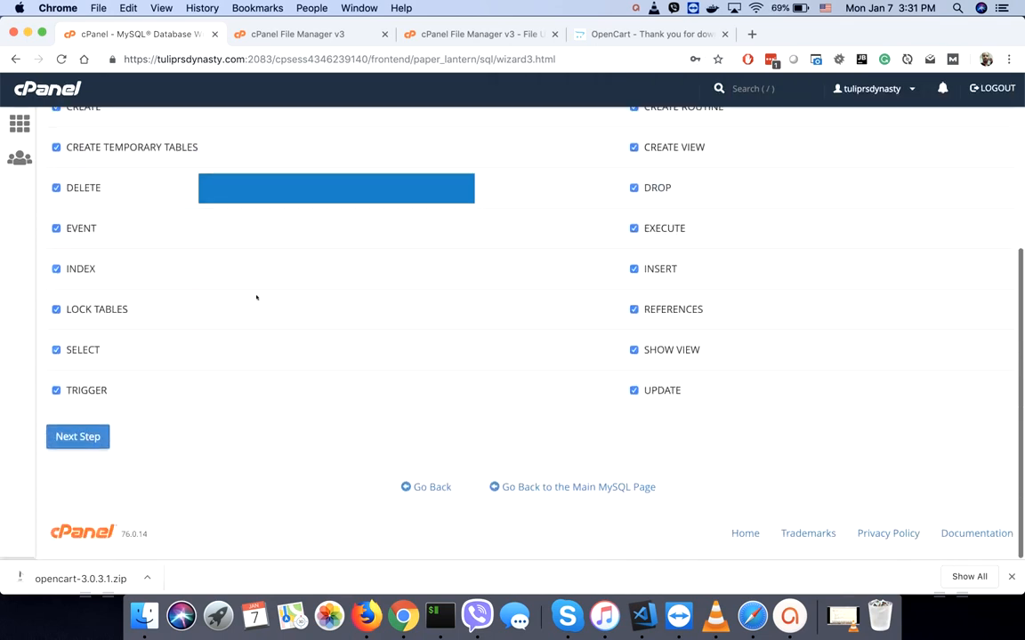
pyautogui.click(76, 439)
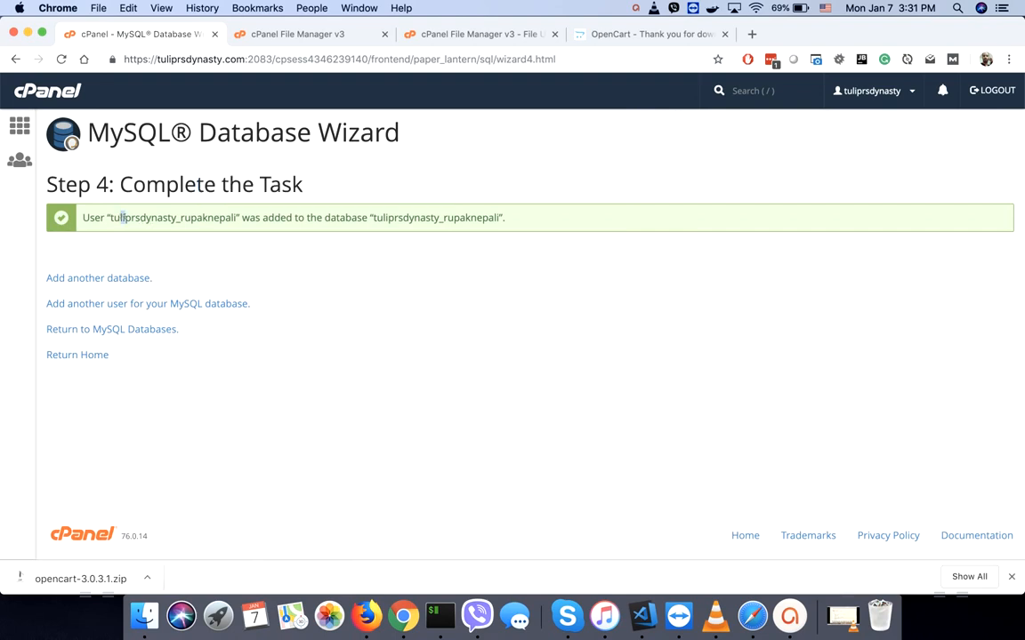
# - Select the username and database name in the confirmation, then return to the finished upload
pyautogui.moveTo(121, 217); pyautogui.dragTo(234, 218)
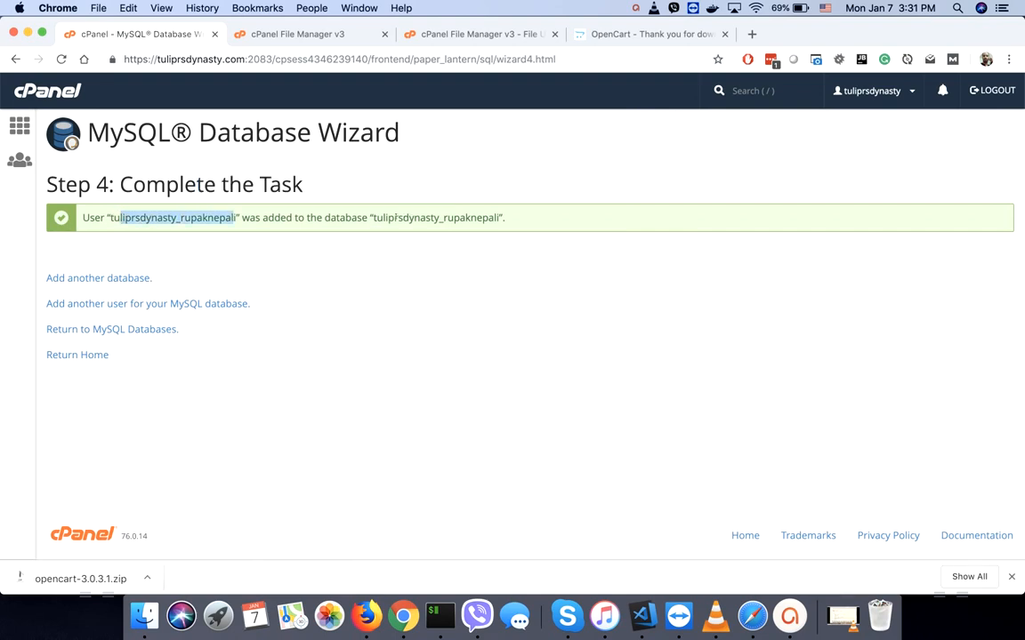
pyautogui.moveTo(388, 218); pyautogui.dragTo(478, 218)
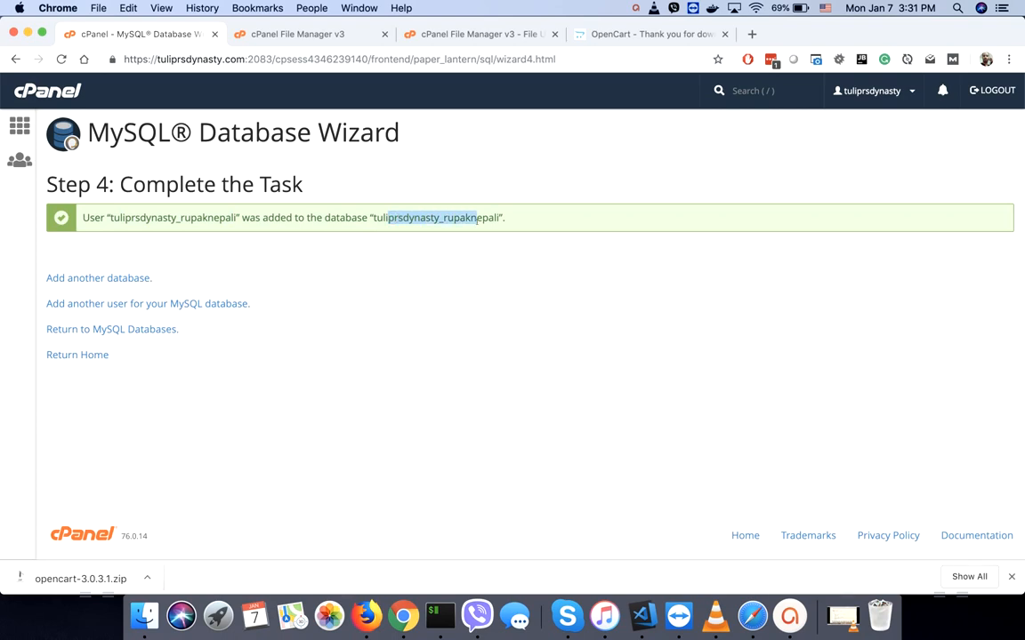
pyautogui.hotkey('ctrl', 'Tab')
pyautogui.hotkey('ctrl', 'Tab')
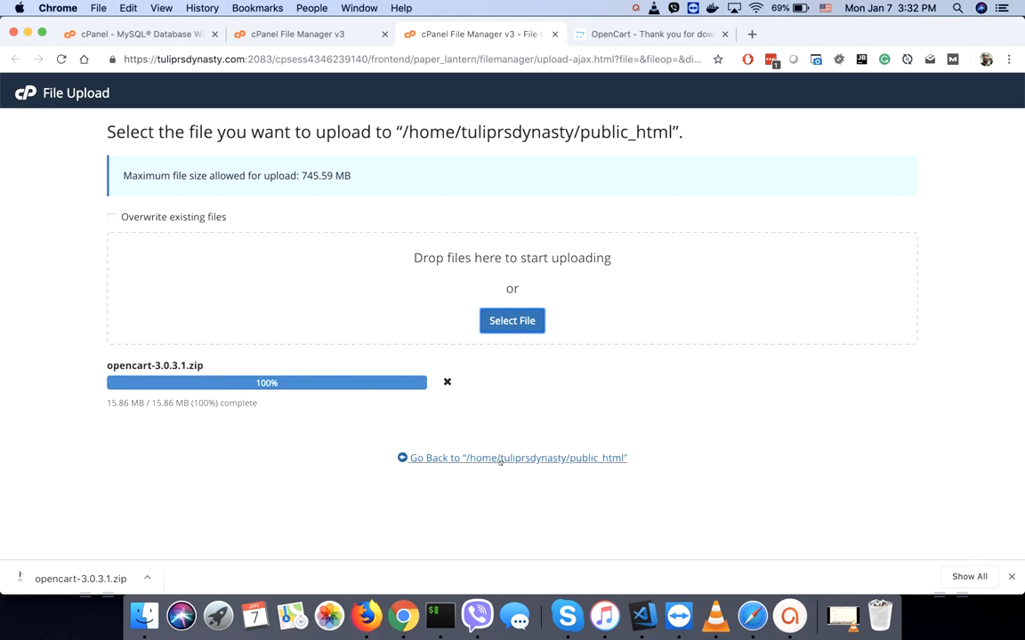
# - Close the upload and OpenCart tabs and reload the public_html listing
pyautogui.press('super+w')
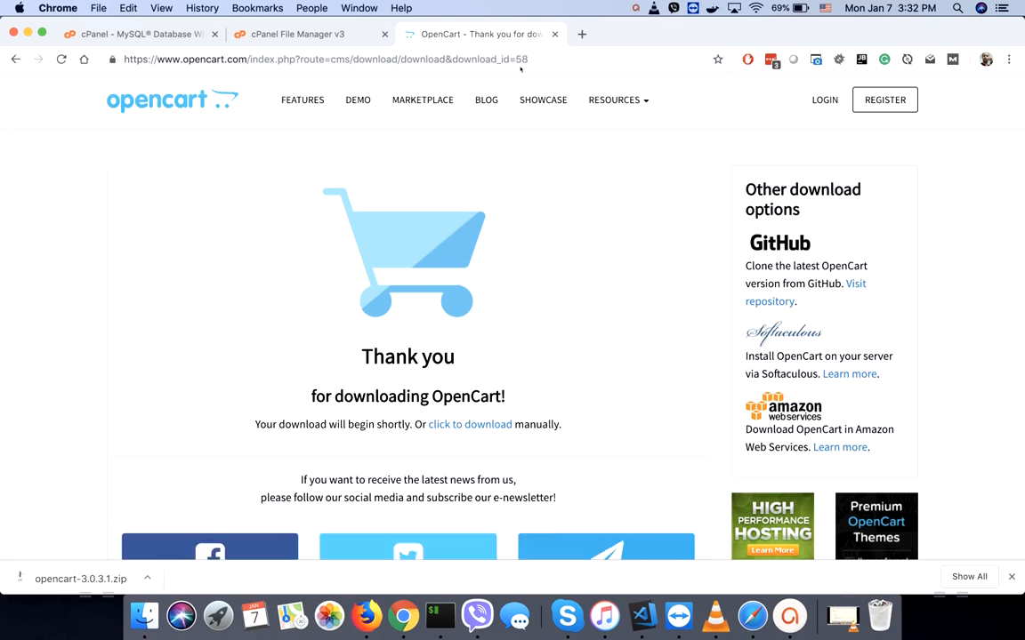
pyautogui.click(554, 35)
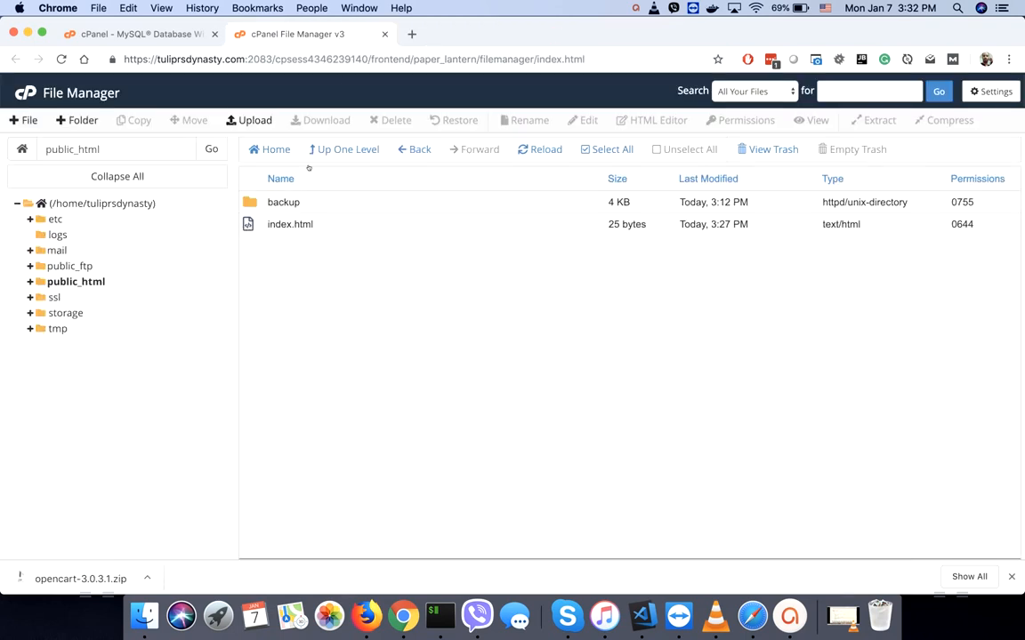
pyautogui.click(539, 149)
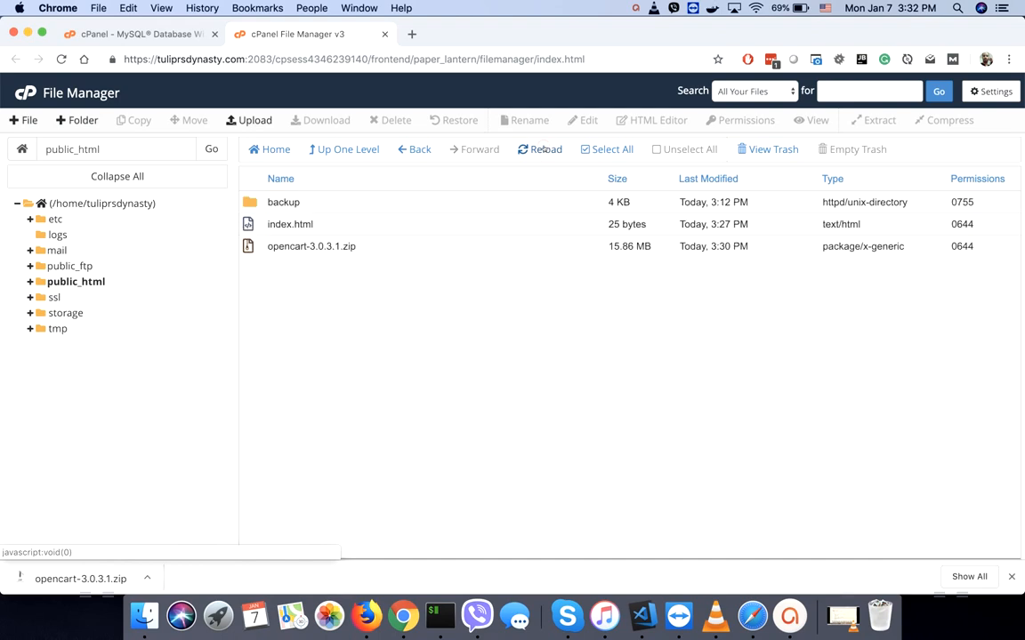
# - Extract opencart-3.0.3.1.zip into /public_html
pyautogui.click(249, 248)
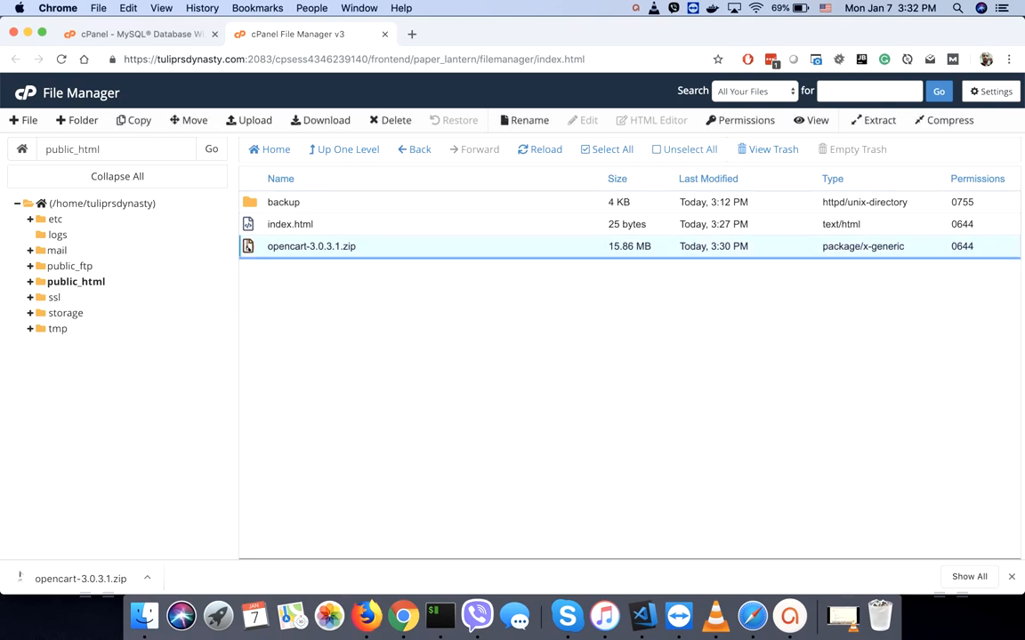
pyautogui.click(249, 248)
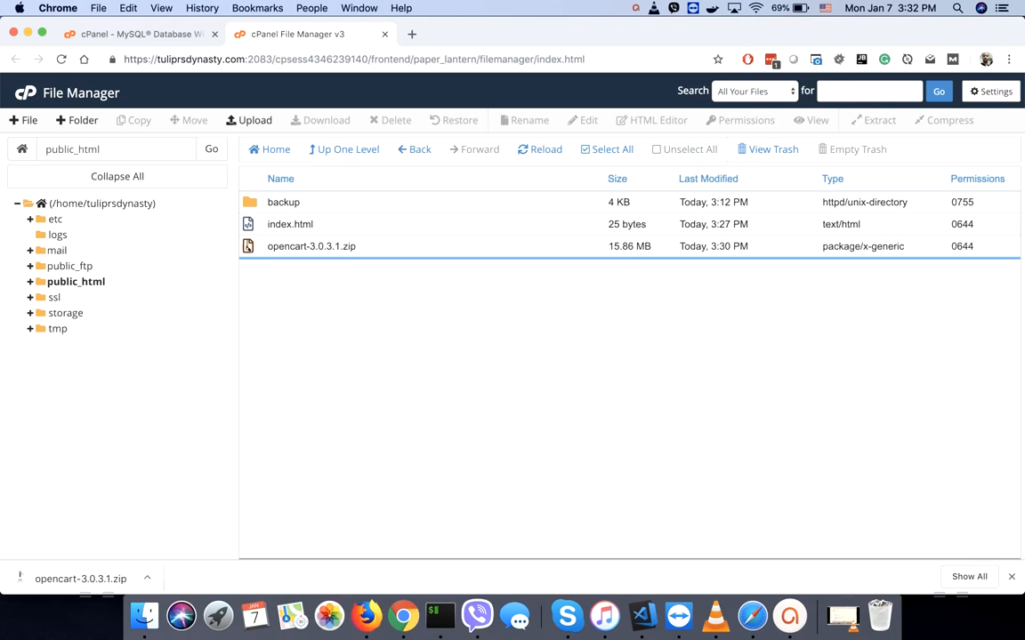
pyautogui.click(264, 248)
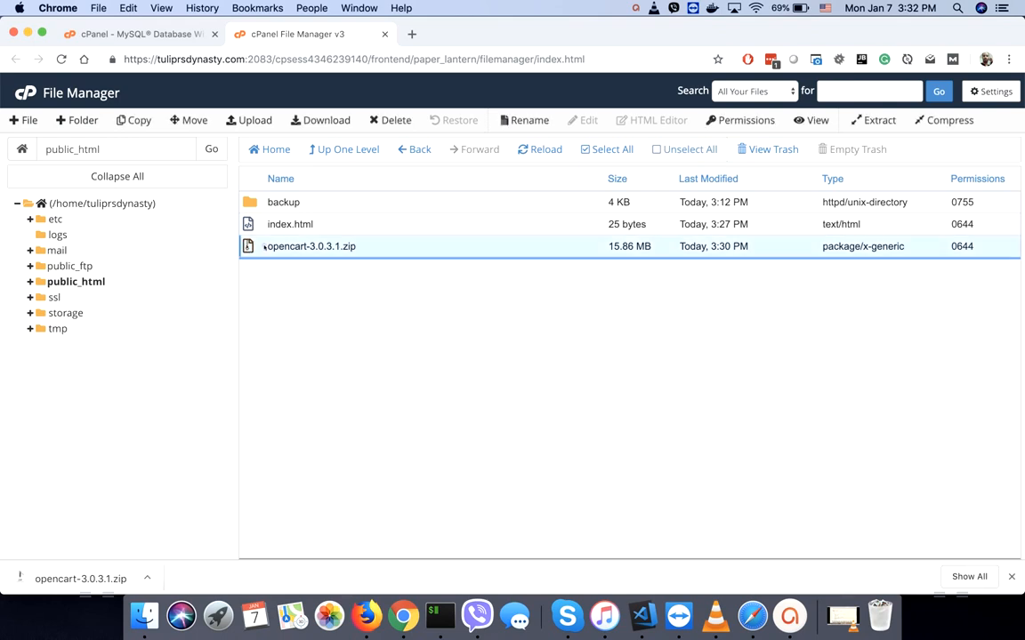
pyautogui.rightClick(264, 248)
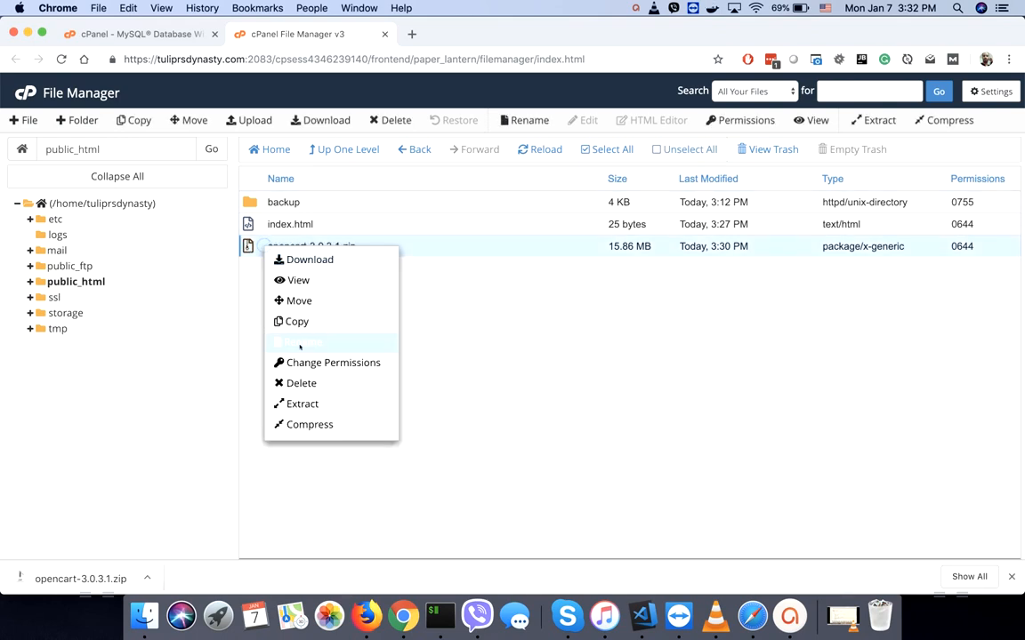
pyautogui.click(298, 405)
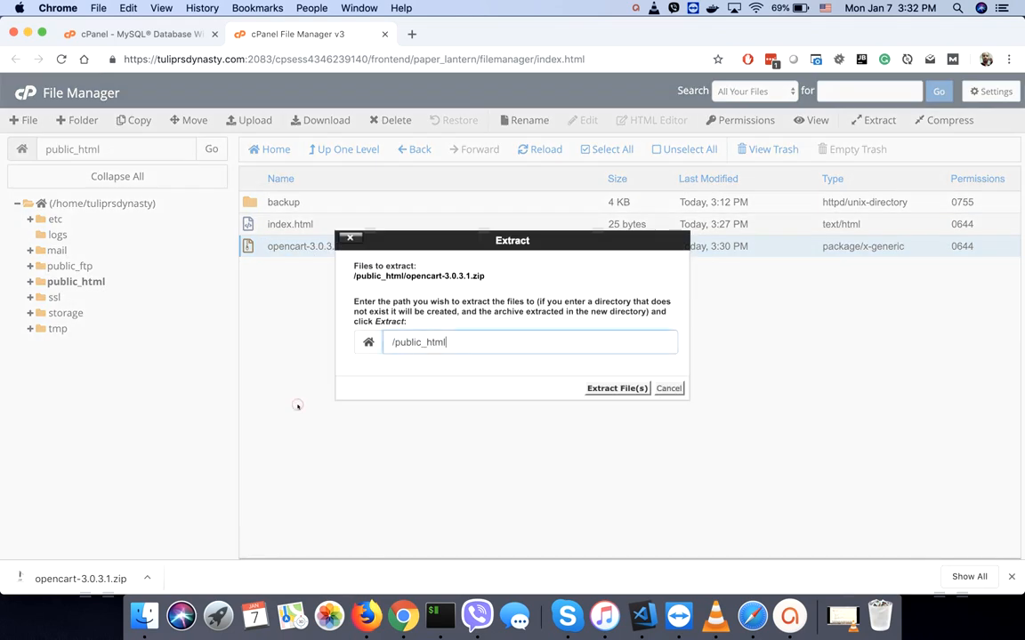
pyautogui.click(606, 389)
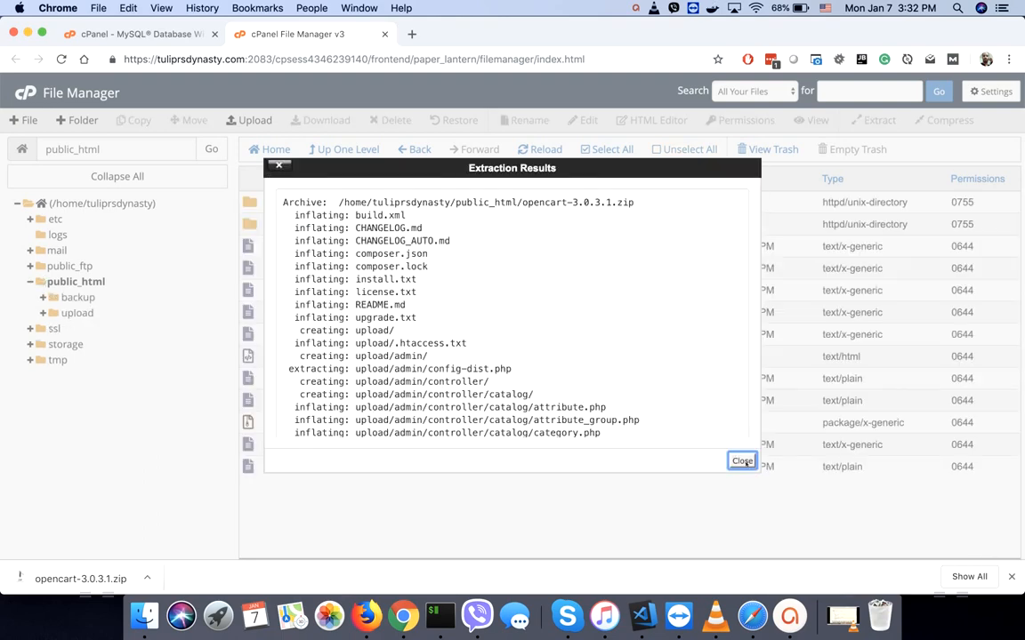
# - Delete the 11 loose public_html files, skipping the trash and keeping backup and upload
pyautogui.click(742, 461)
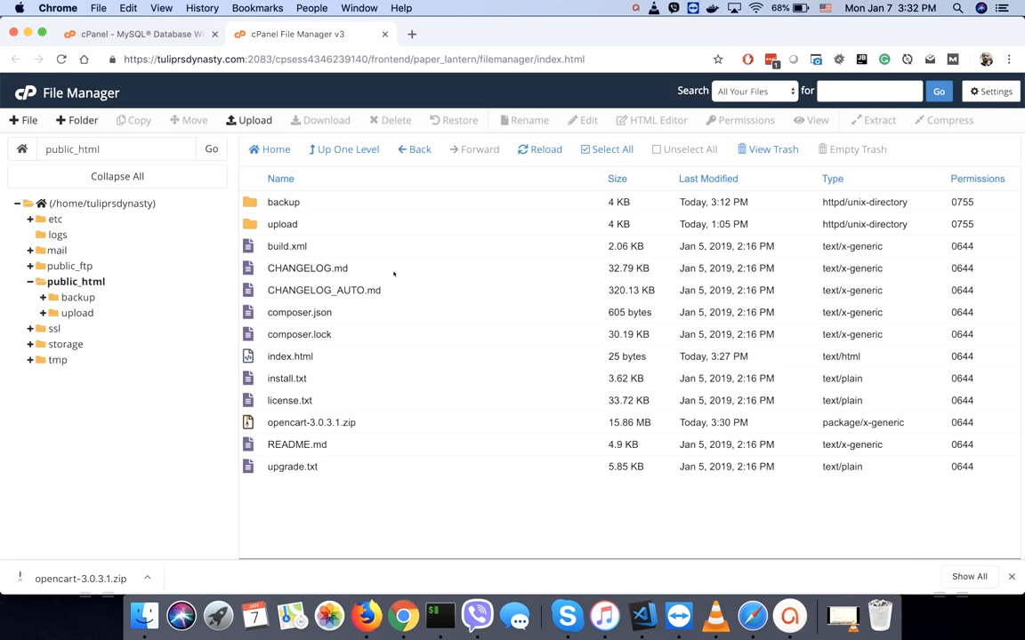
pyautogui.click(606, 150)
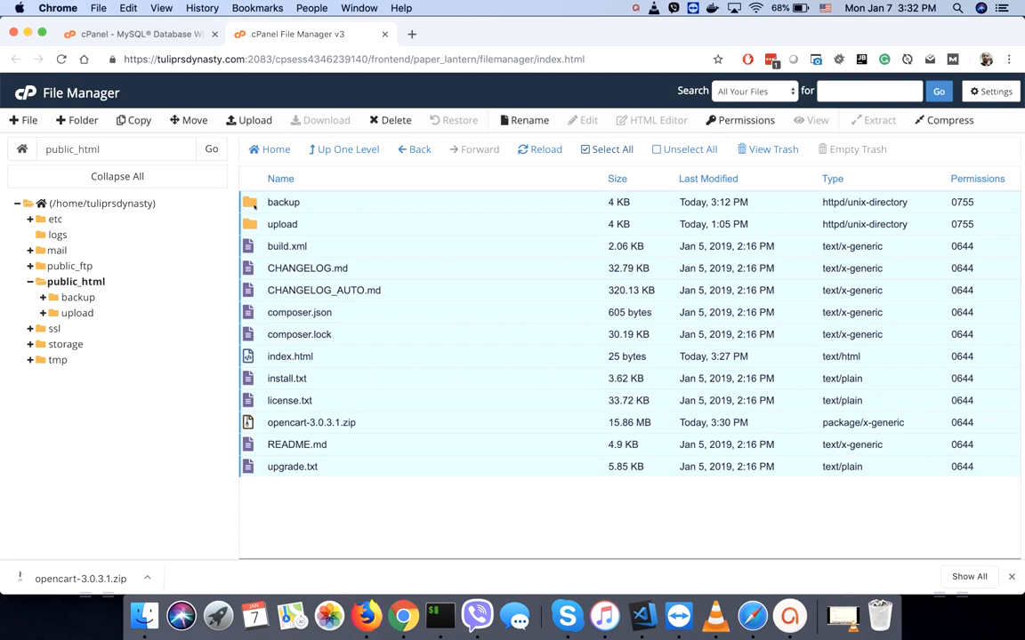
pyautogui.keyDown('super'); pyautogui.click(252, 204); pyautogui.keyUp('super')
pyautogui.keyDown('super'); pyautogui.click(252, 226); pyautogui.keyUp('super')
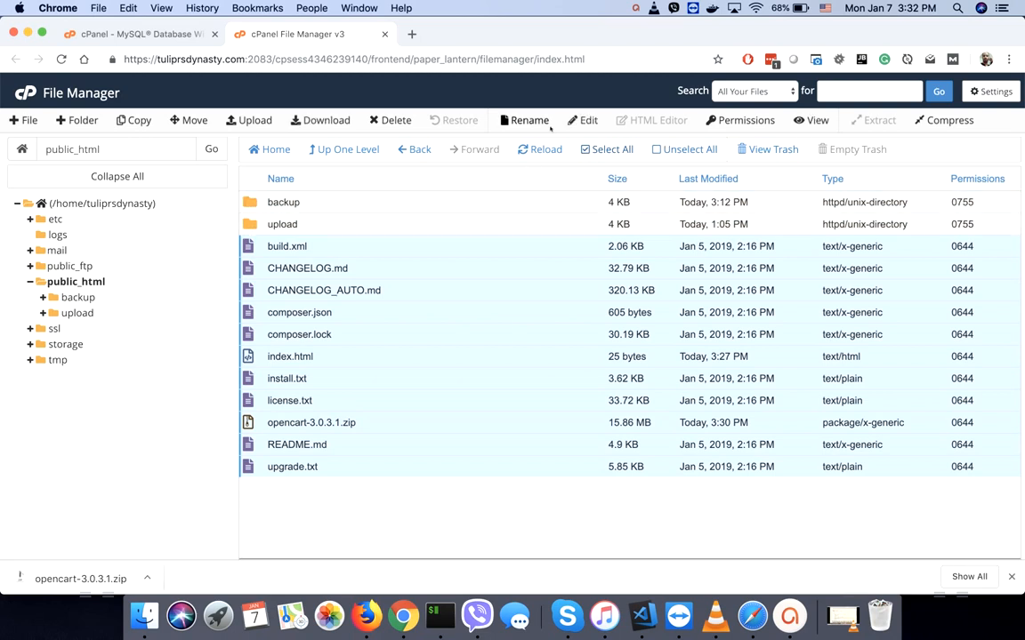
pyautogui.click(391, 120)
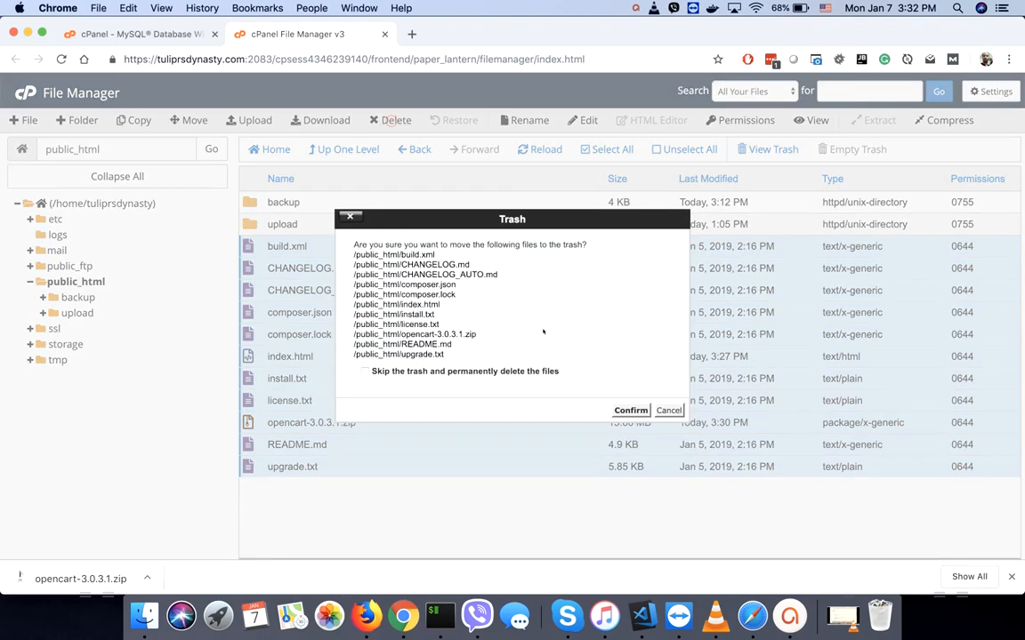
pyautogui.click(364, 371)
pyautogui.click(630, 410)
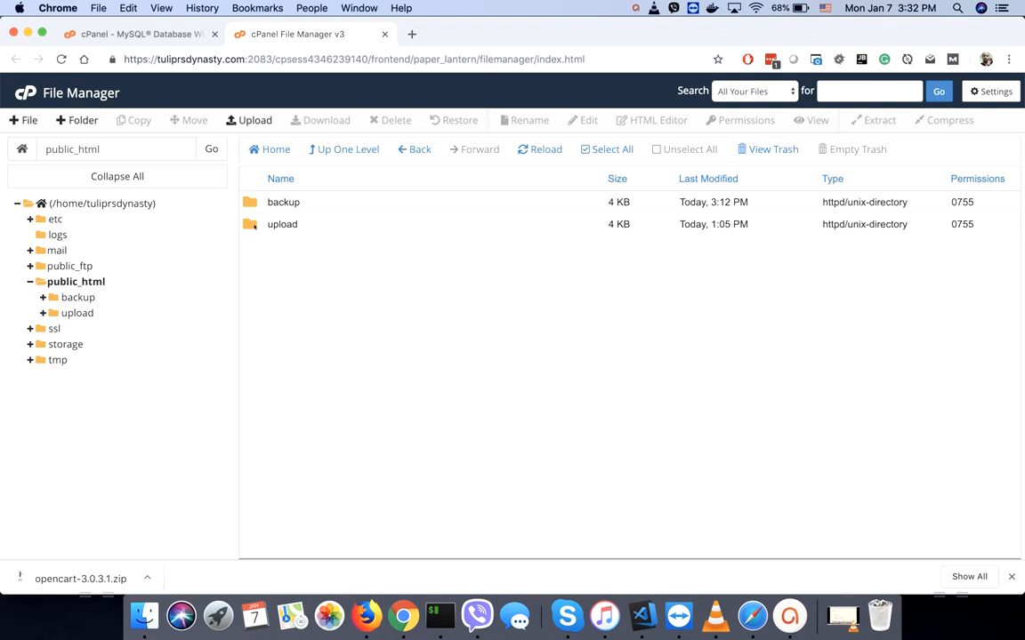
pyautogui.doubleClick(254, 226)
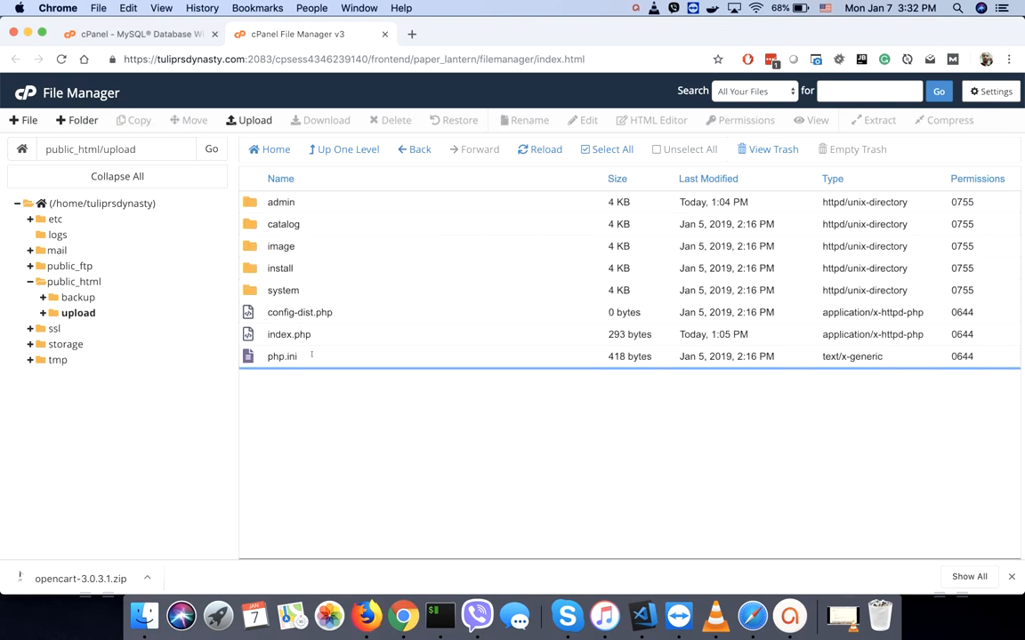
# - Move everything inside the upload folder up into public_html
pyautogui.click(612, 149)
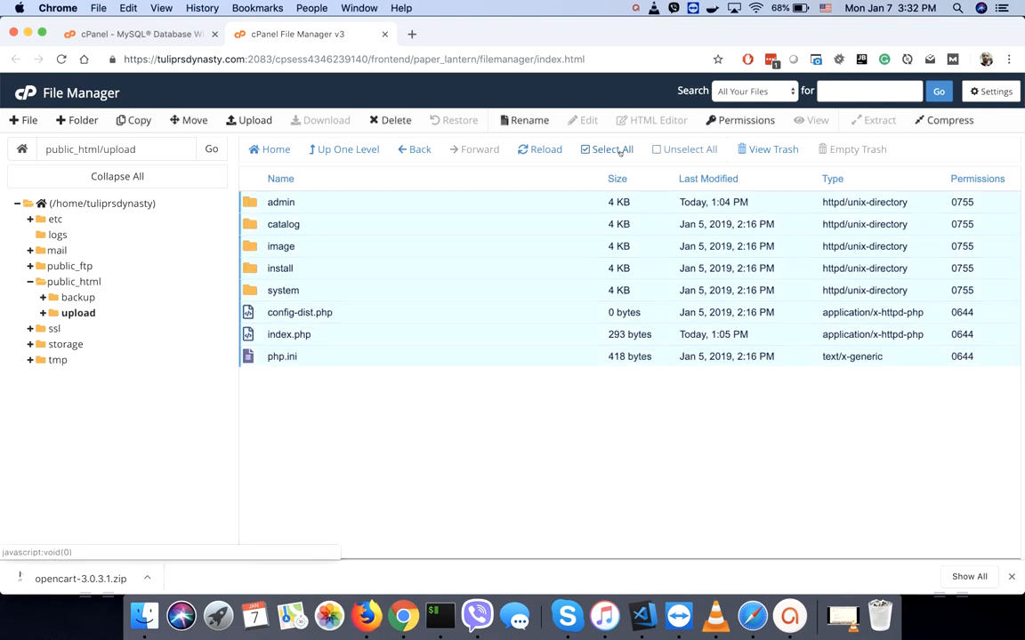
pyautogui.rightClick(298, 249)
pyautogui.click(335, 264)
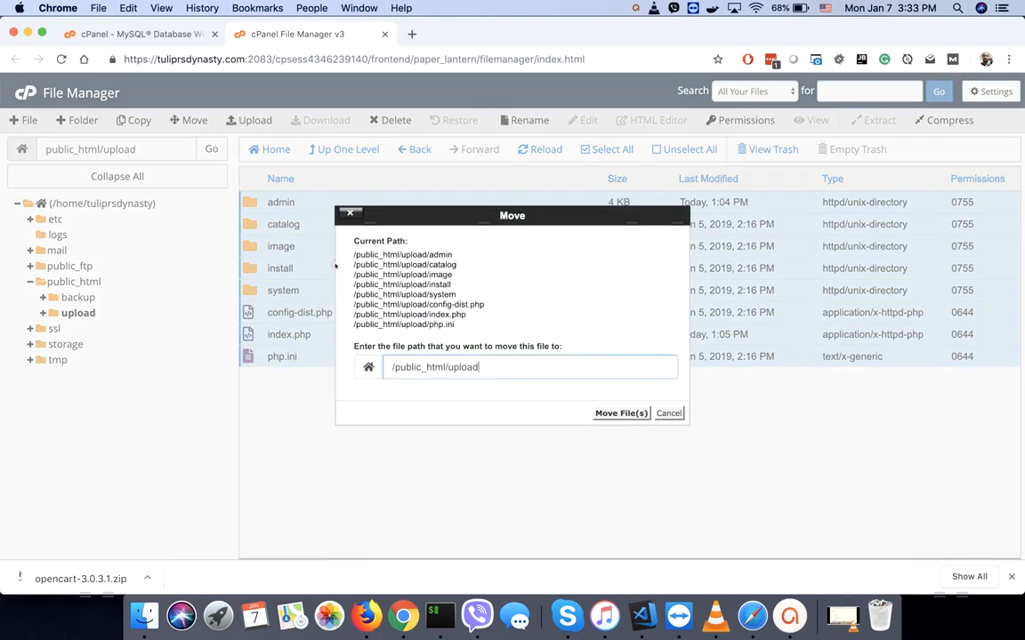
pyautogui.doubleClick(456, 372)
pyautogui.press('BackSpace')
pyautogui.click(620, 412)
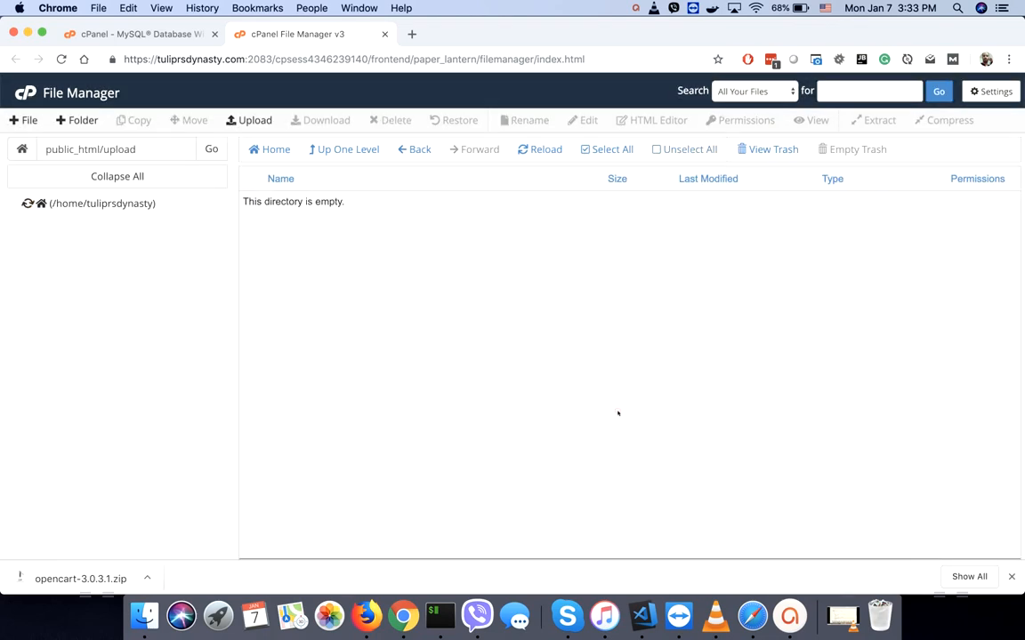
# - Send the now-empty upload folder to the trash
pyautogui.click(74, 281)
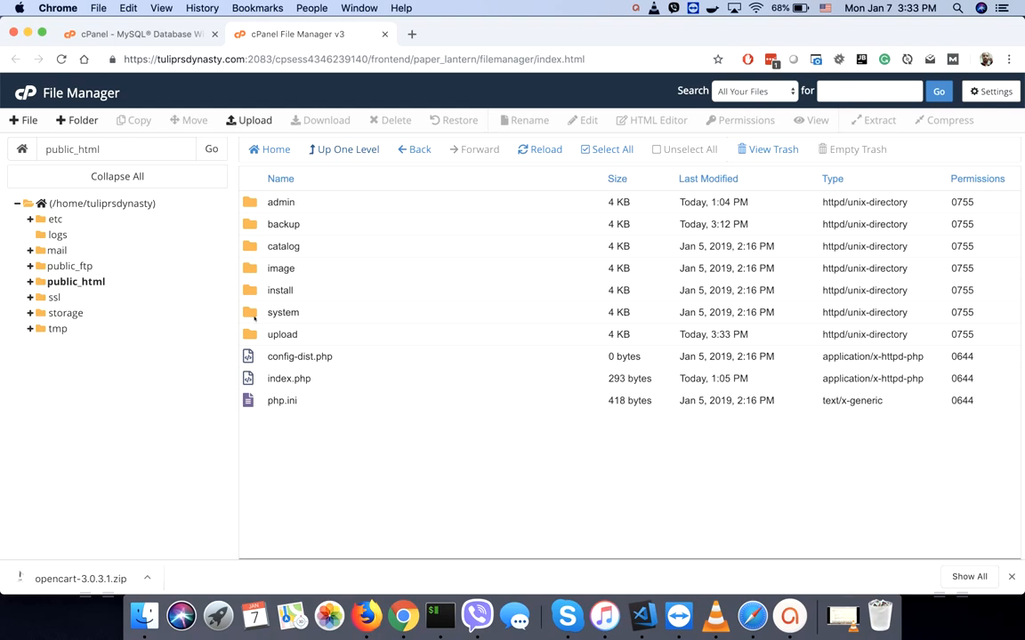
pyautogui.click(250, 335)
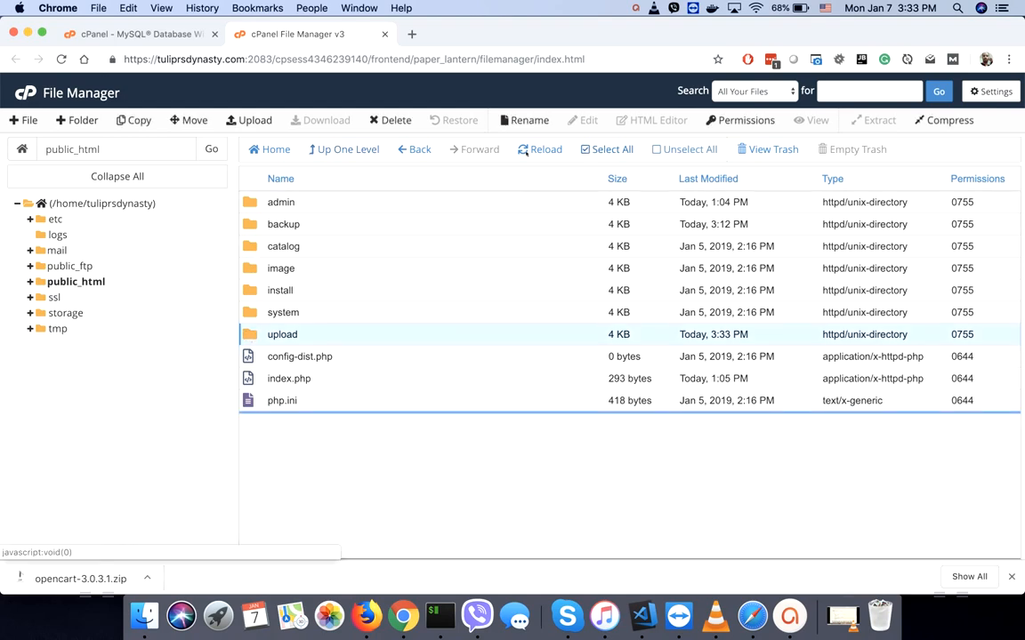
pyautogui.click(391, 120)
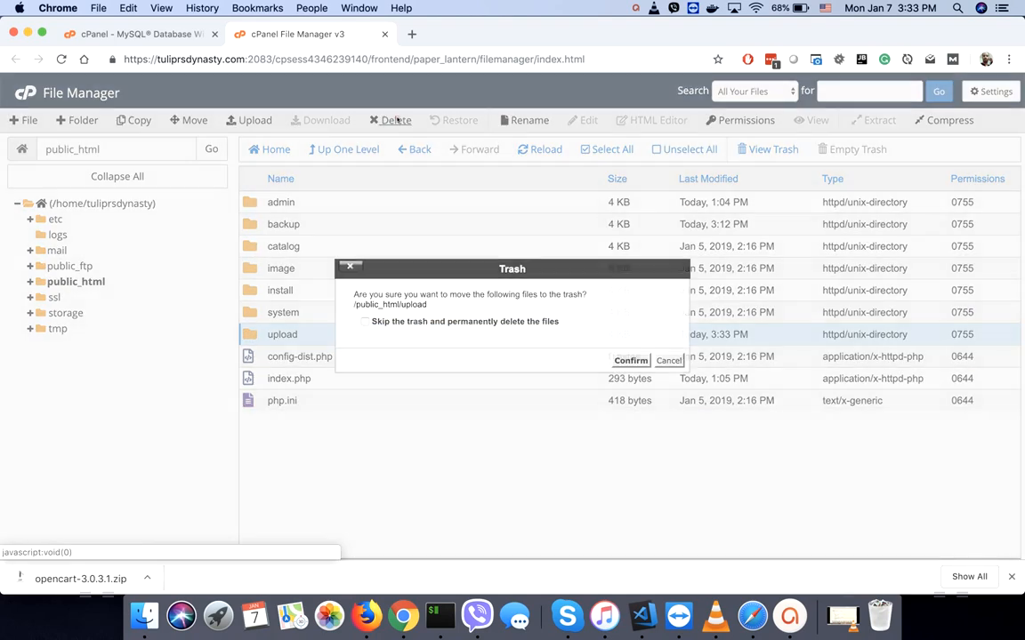
pyautogui.click(631, 361)
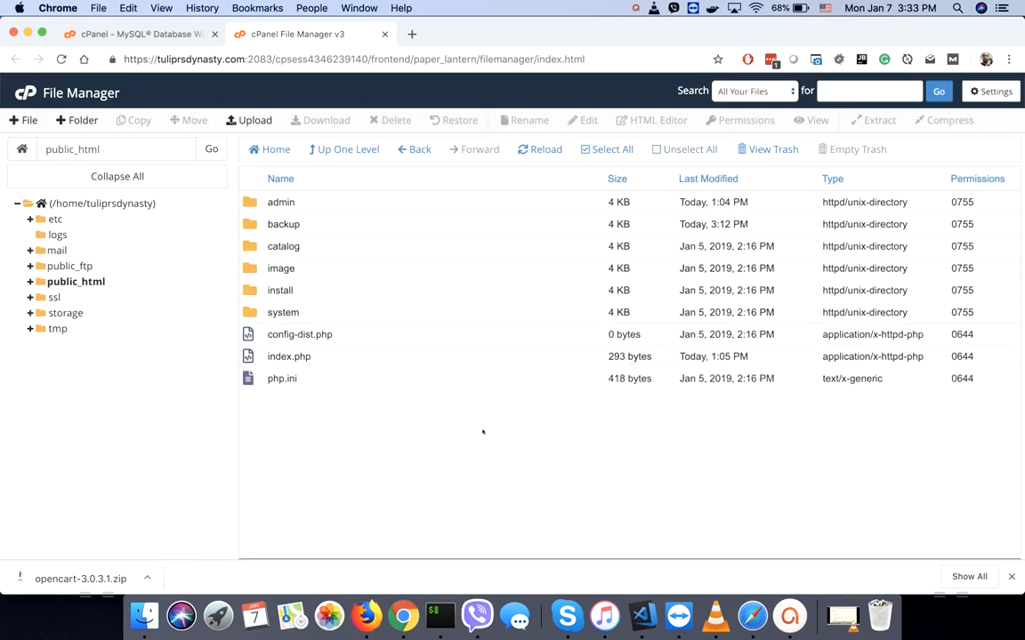
pyautogui.click(413, 34)
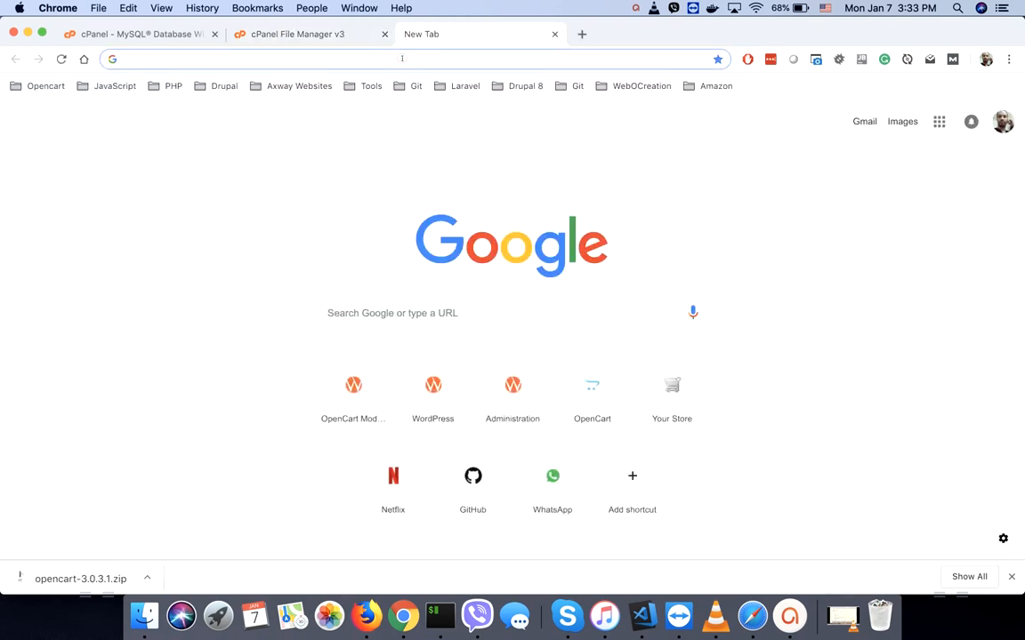
# - Load the store's domain and accept the OpenCart licence to reach Pre-Installation
pyautogui.write('tu')
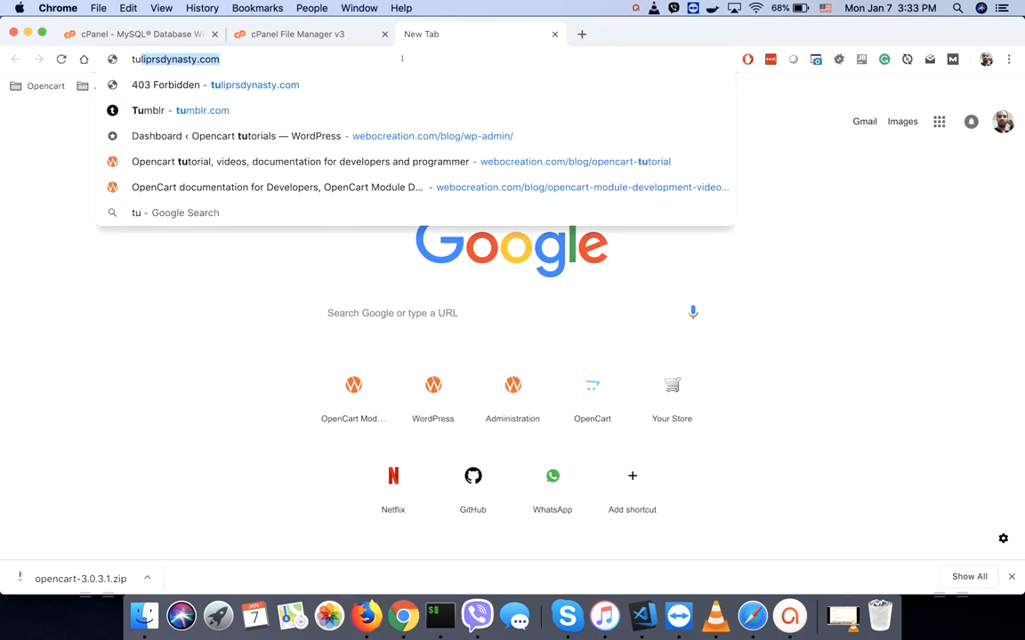
pyautogui.write('liprsdynasty.com')
pyautogui.press('Return')
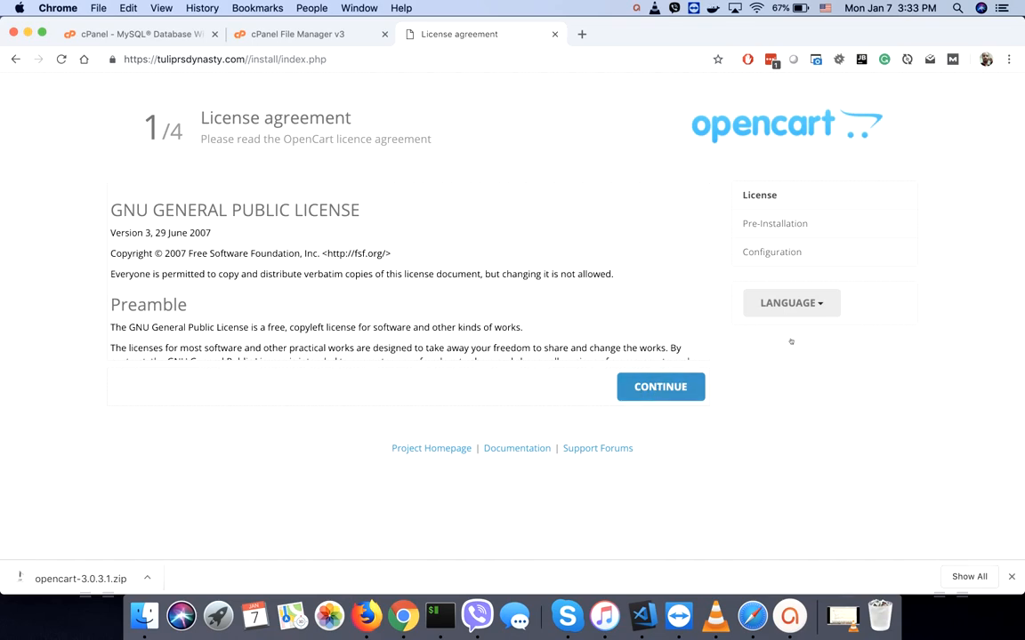
pyautogui.click(647, 398)
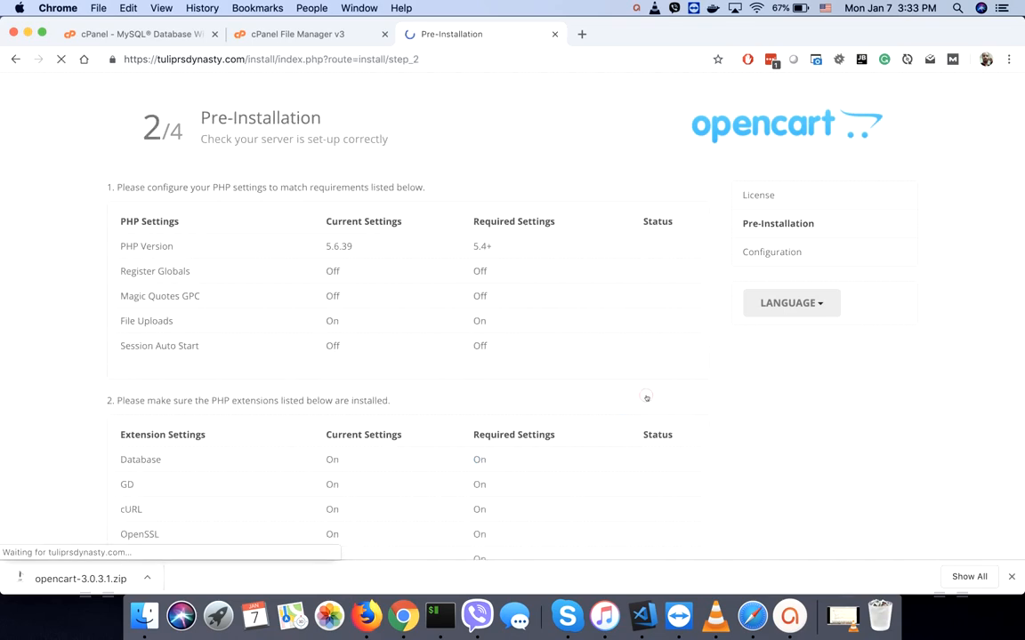
pyautogui.scroll(-8, 538, 366)
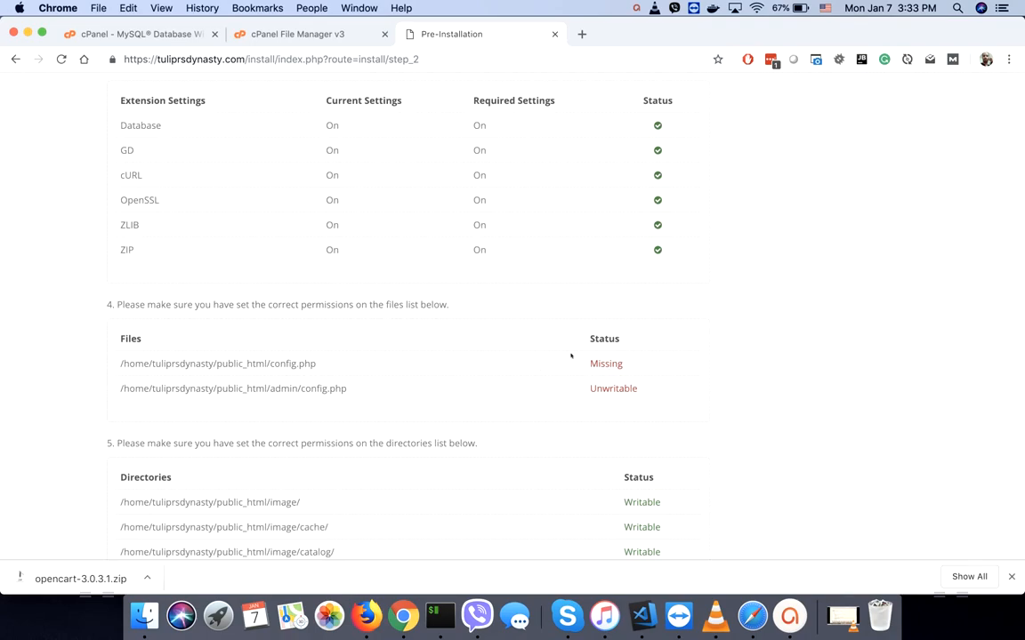
pyautogui.click(274, 34)
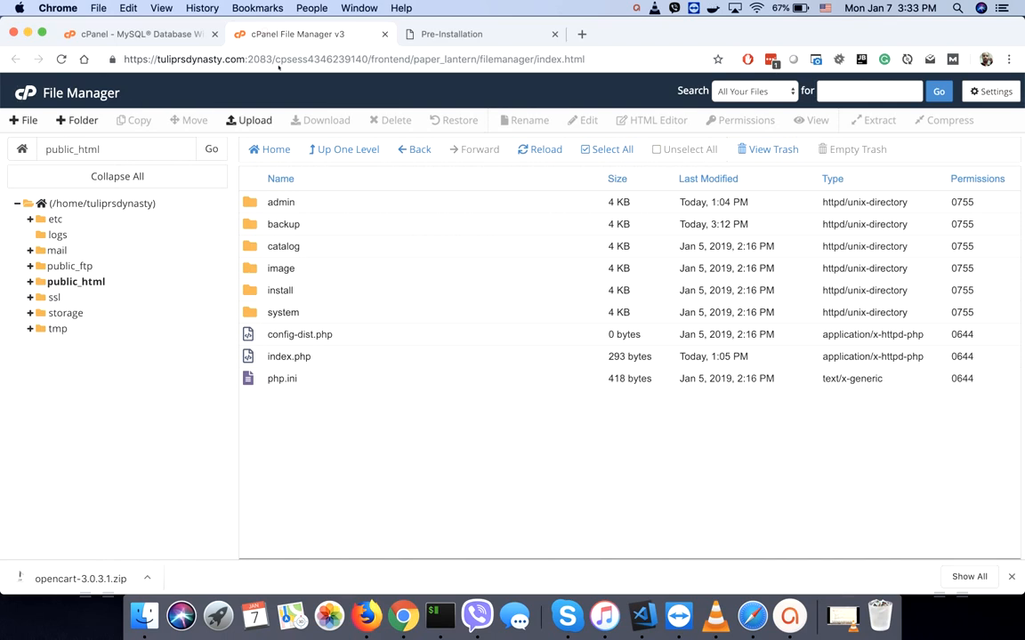
# - Rename public_html's config-dist.php to config.php
pyautogui.click(255, 335)
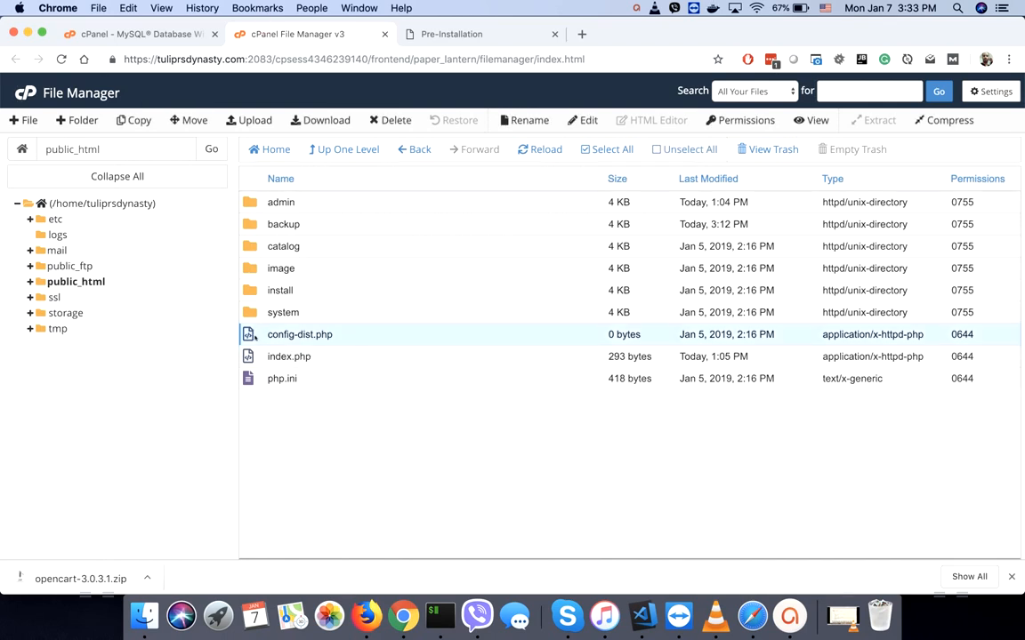
pyautogui.click(251, 337)
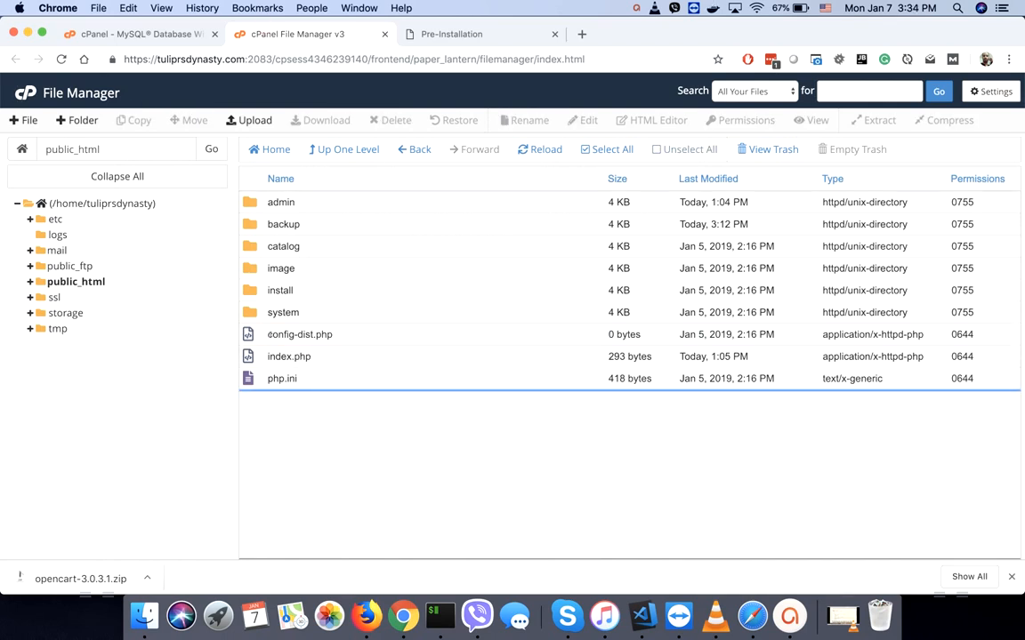
pyautogui.click(250, 336)
pyautogui.doubleClick(276, 335)
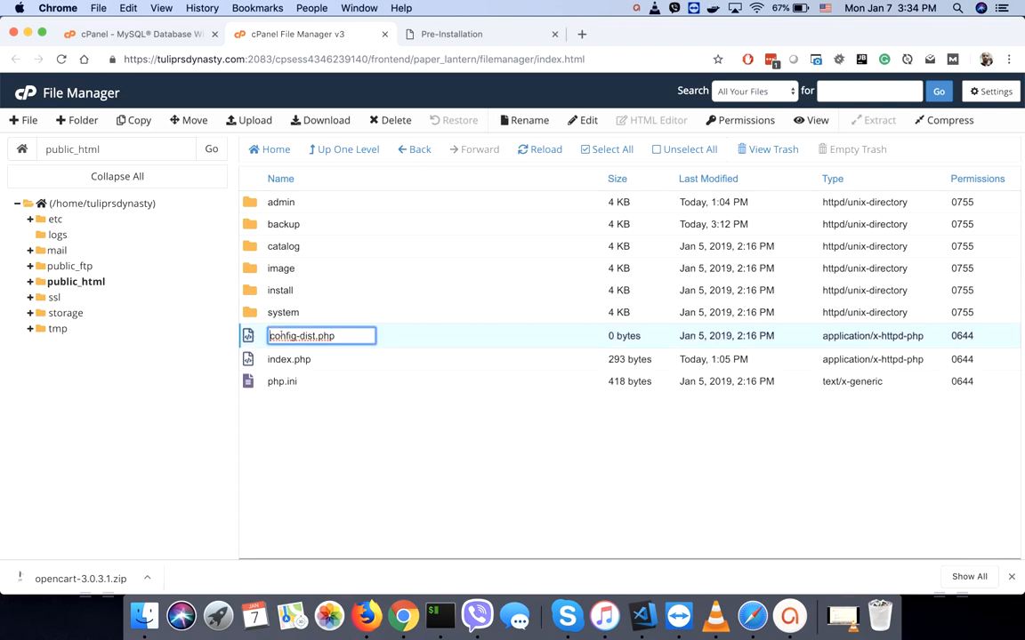
pyautogui.click(253, 336)
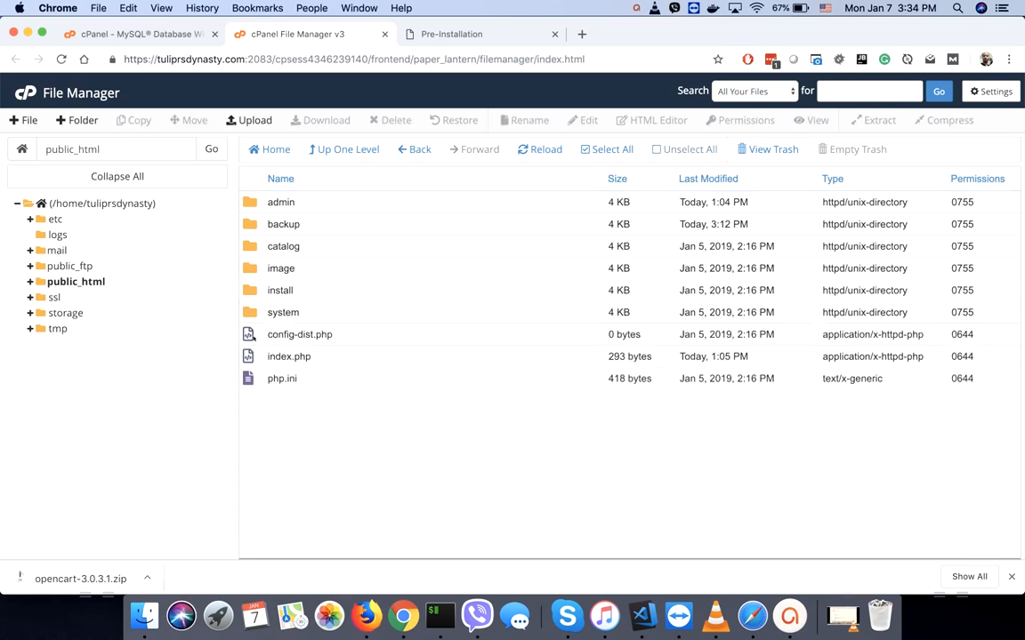
pyautogui.rightClick(249, 332)
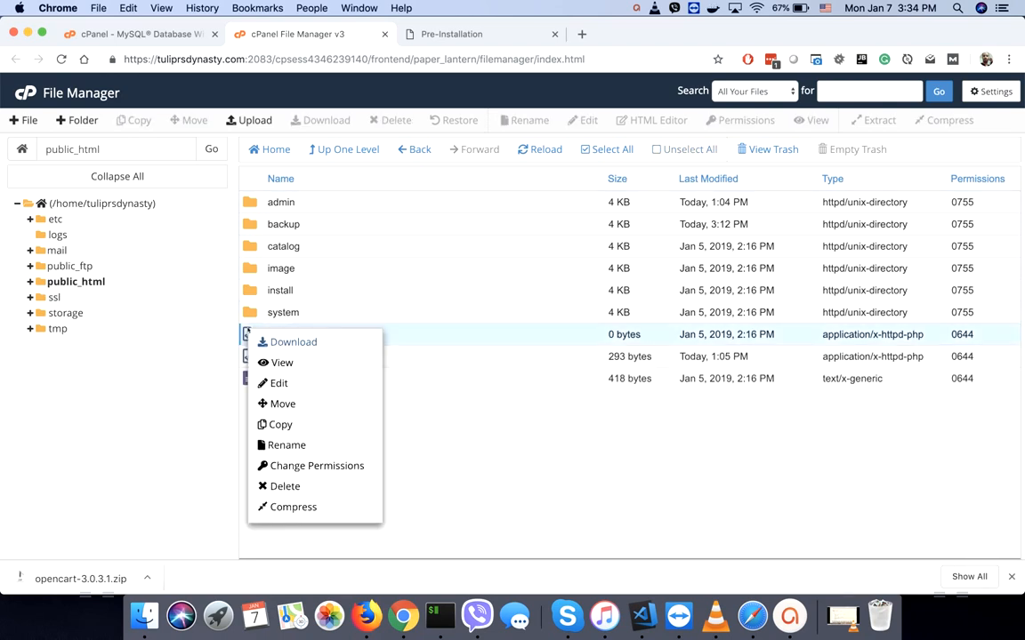
pyautogui.click(282, 445)
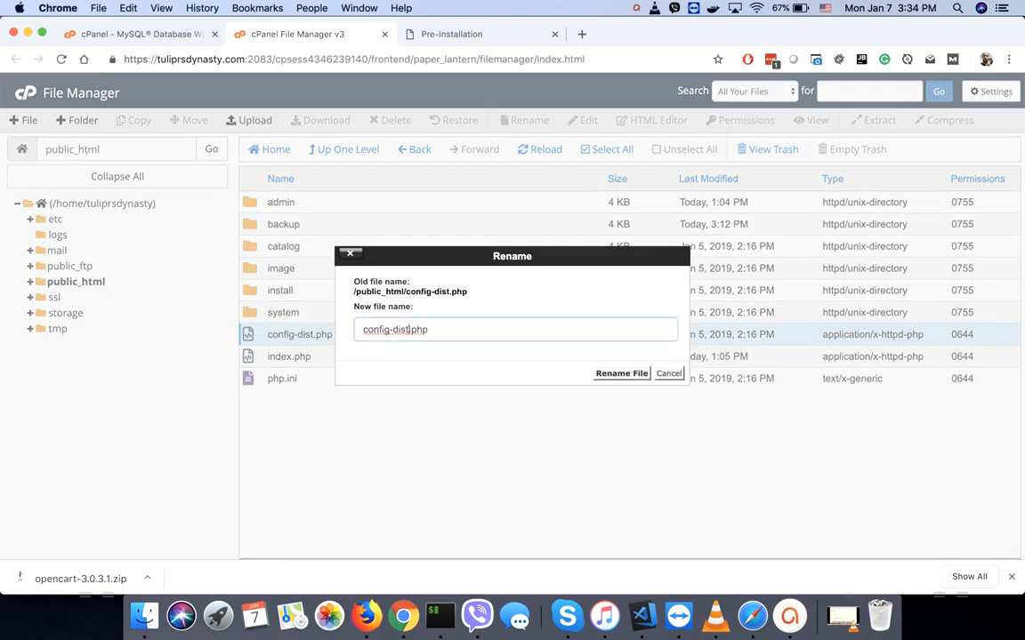
pyautogui.click(397, 330)
pyautogui.press('BackSpace')
pyautogui.press('BackSpace')
pyautogui.press('BackSpace')
pyautogui.press('BackSpace')
pyautogui.press('BackSpace')
pyautogui.click(618, 372)
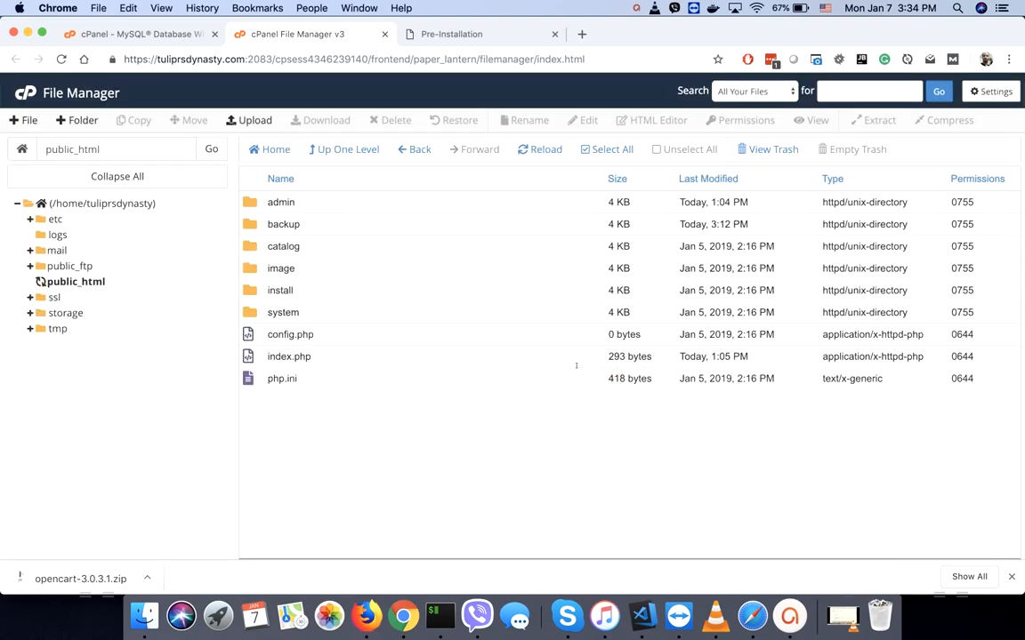
# - Rename admin/config-dist.php to config.php, then return to the installer's Pre-Installation page
pyautogui.doubleClick(254, 202)
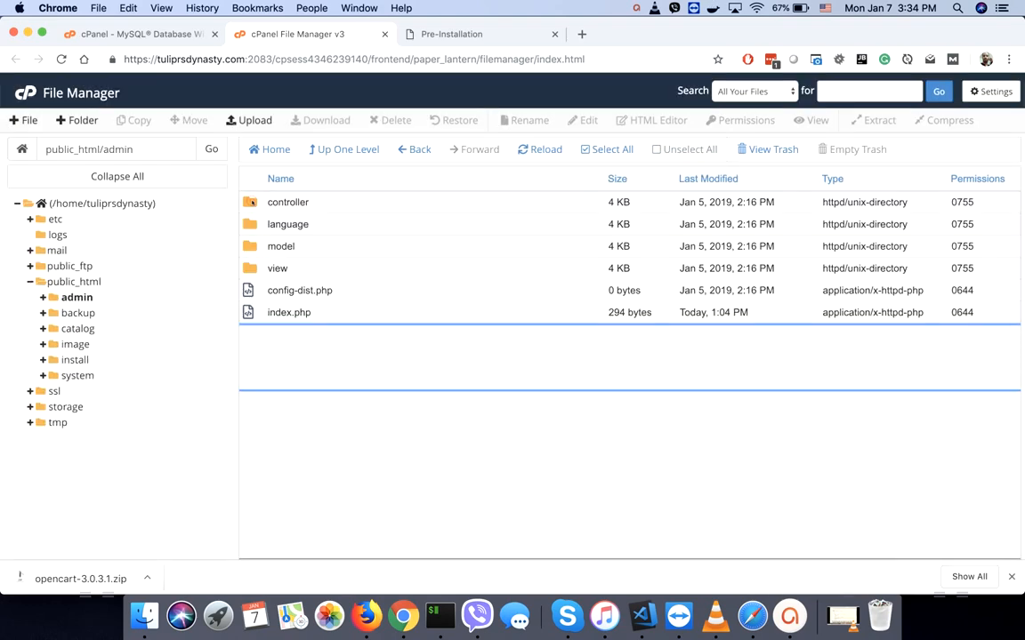
pyautogui.click(251, 292)
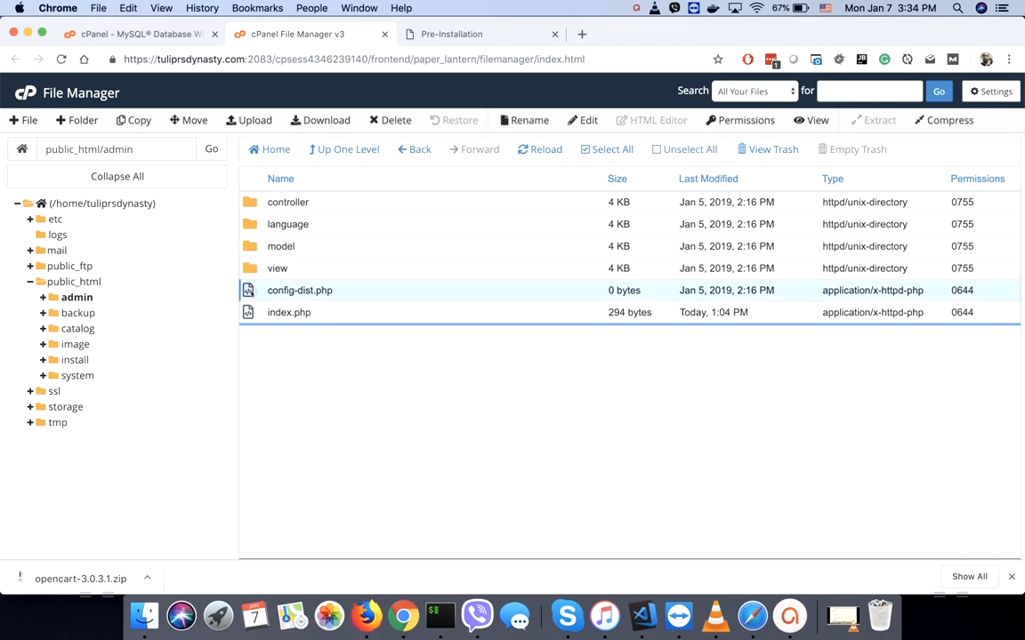
pyautogui.click(251, 292)
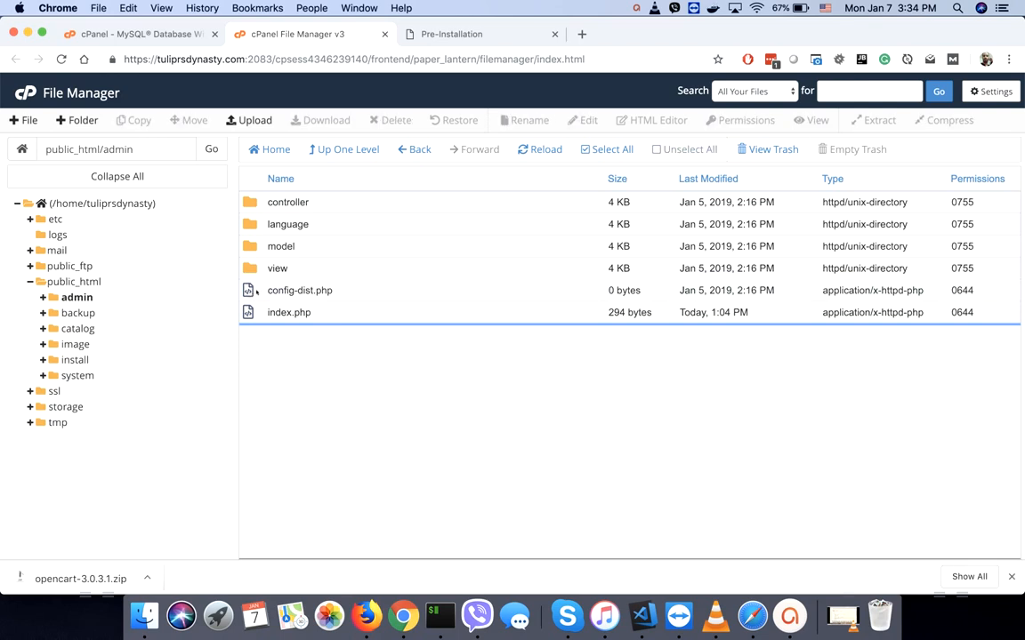
pyautogui.rightClick(256, 291)
pyautogui.click(280, 409)
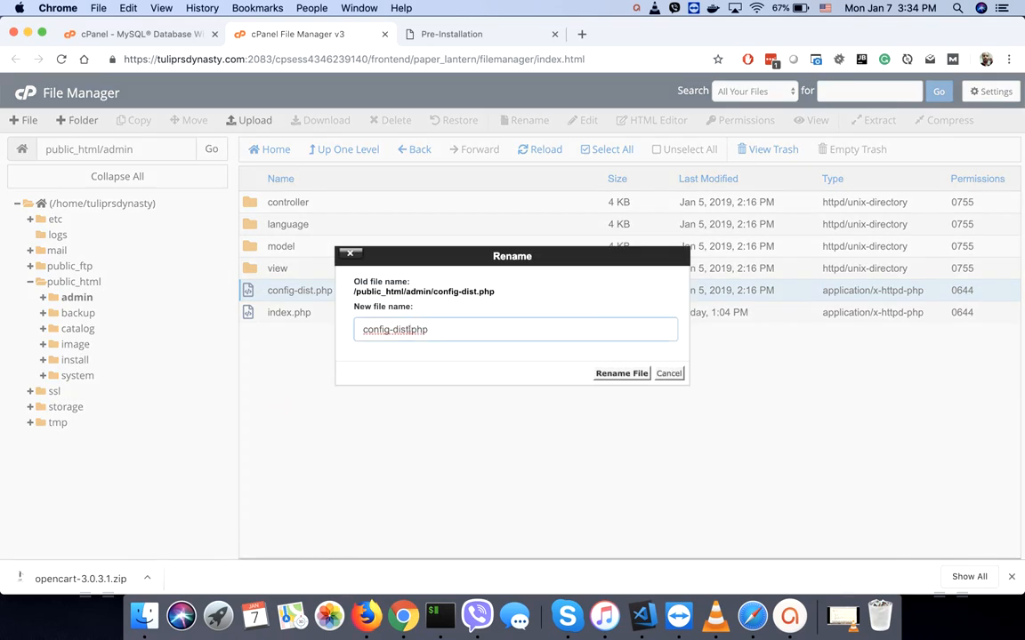
pyautogui.press('BackSpace')
pyautogui.press('BackSpace')
pyautogui.press('BackSpace')
pyautogui.press('BackSpace')
pyautogui.press('BackSpace')
pyautogui.write('.')
pyautogui.click(620, 372)
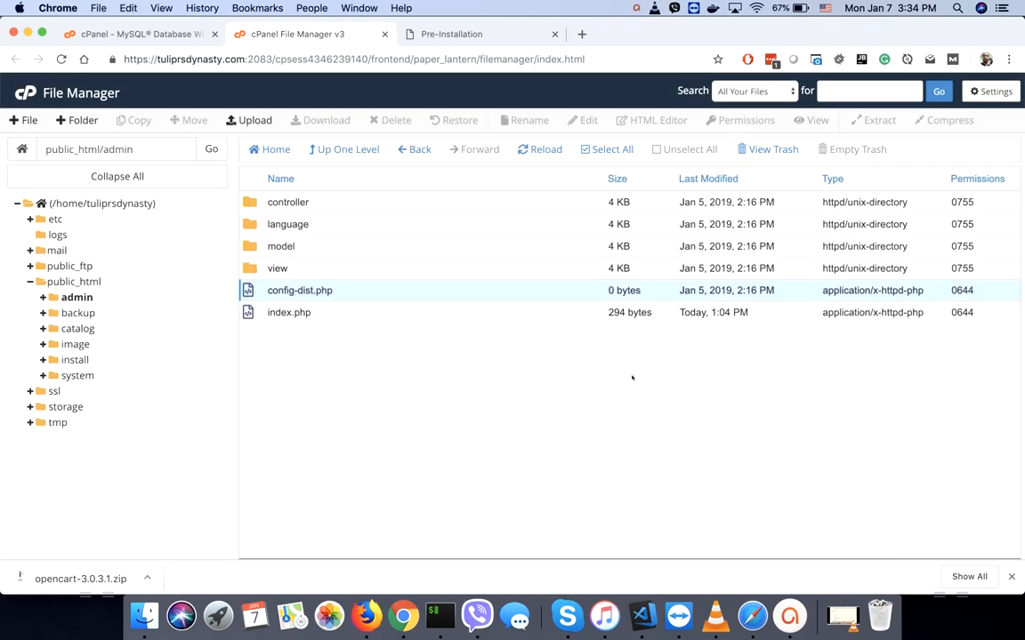
pyautogui.click(463, 33)
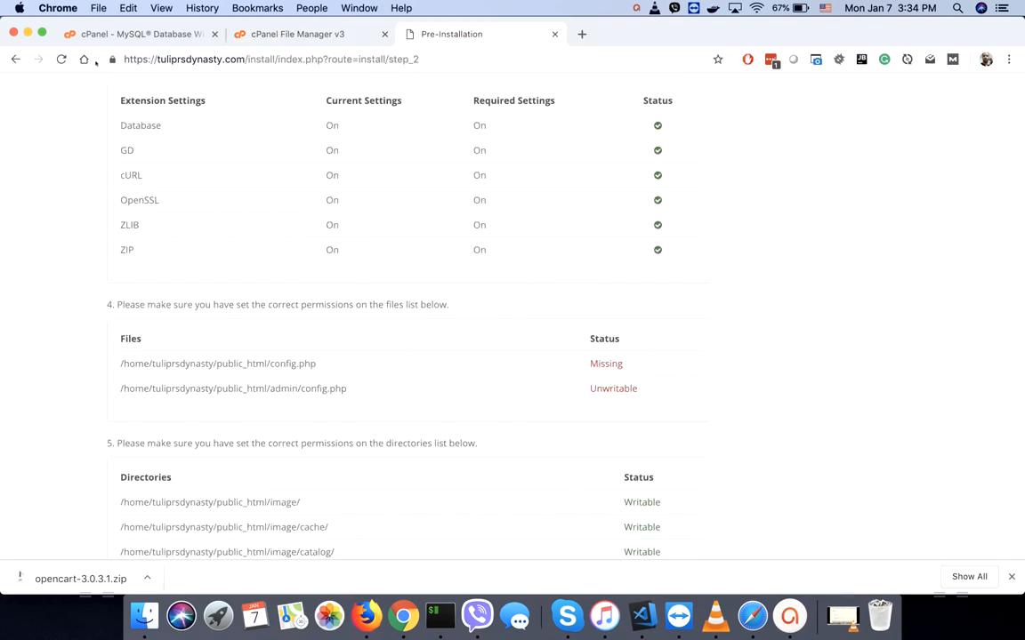
# - Re-run the pre-installation check, confirm both config.php files and all directories are Writable, and continue to Configuration
pyautogui.click(62, 58)
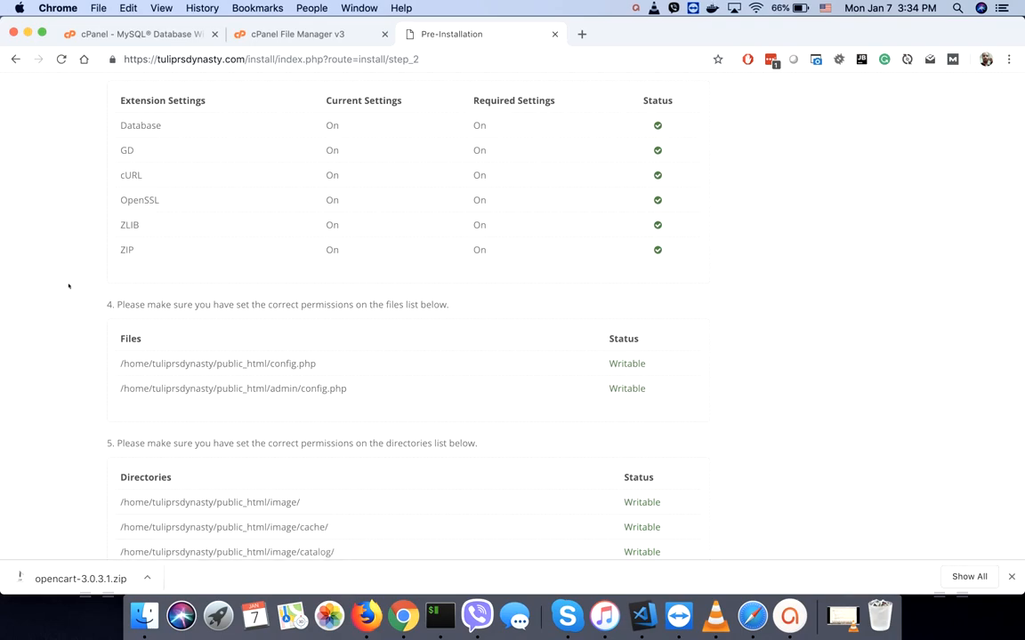
pyautogui.scroll(-6, 68, 285)
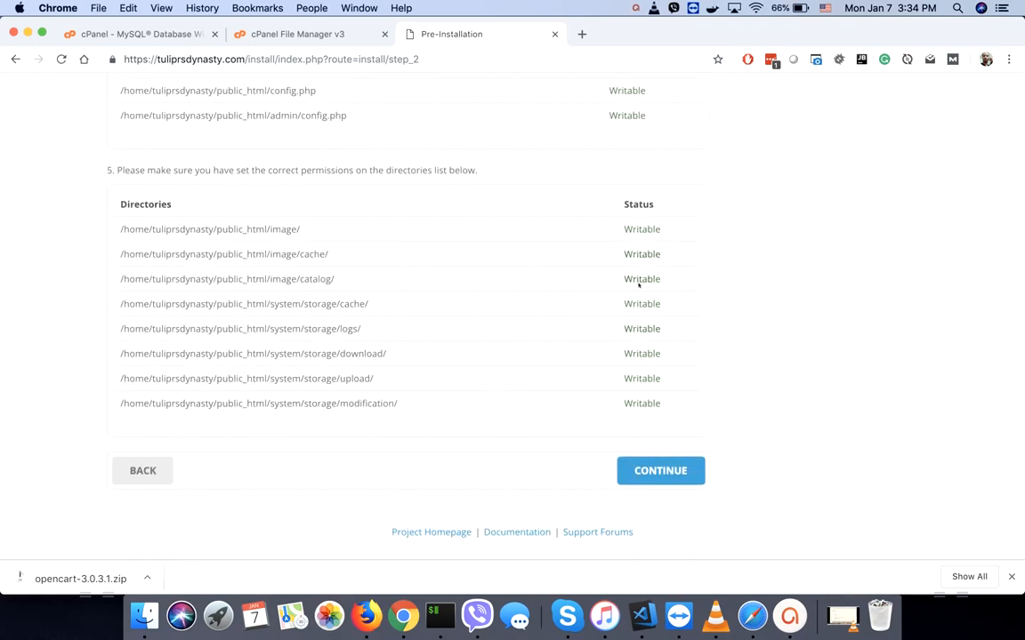
pyautogui.scroll(2, 637, 306)
pyautogui.scroll(-2, 637, 306)
pyautogui.scroll(12, 646, 241)
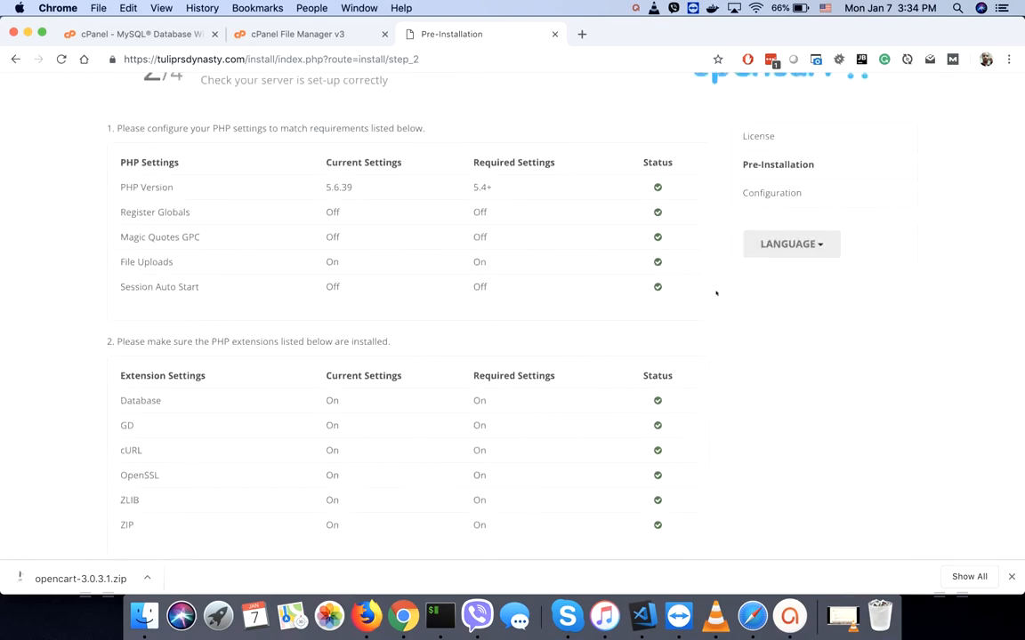
pyautogui.scroll(-12, 722, 343)
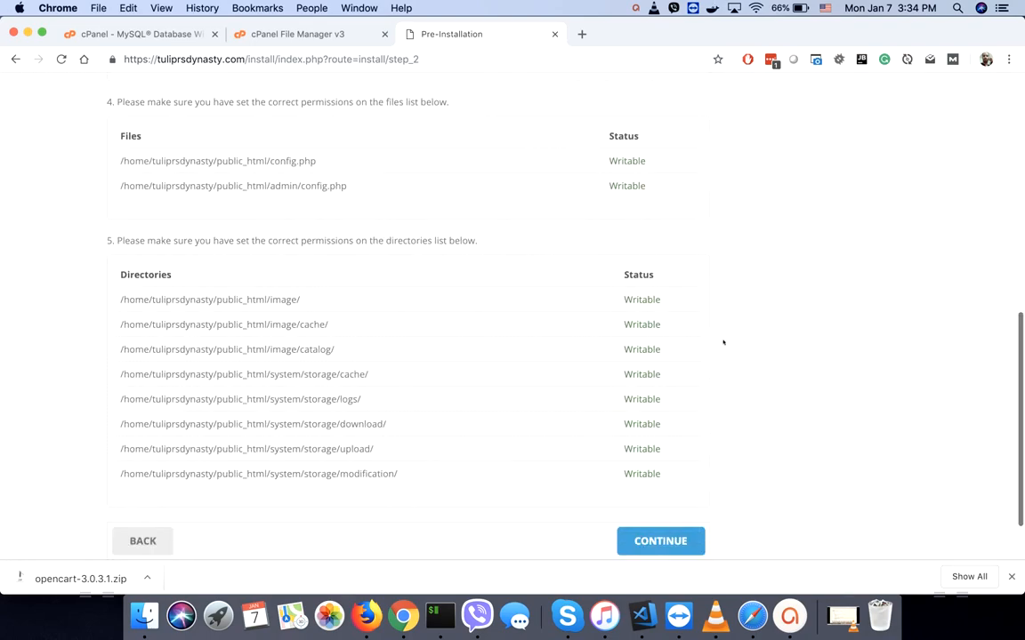
pyautogui.click(648, 469)
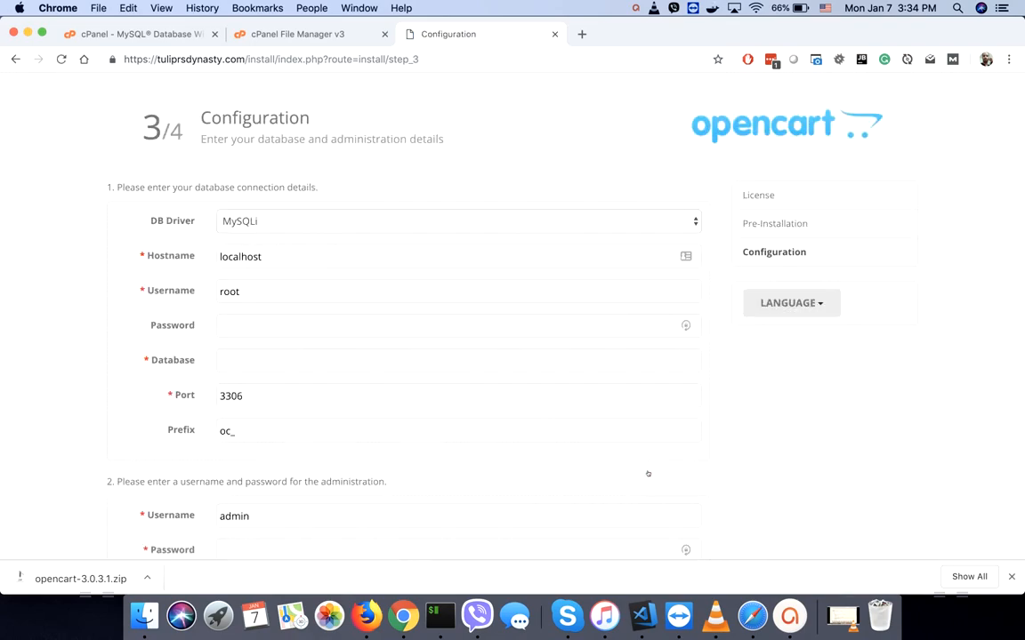
# - Paste the database password, username and database name into the installer's database fields
pyautogui.click(232, 322)
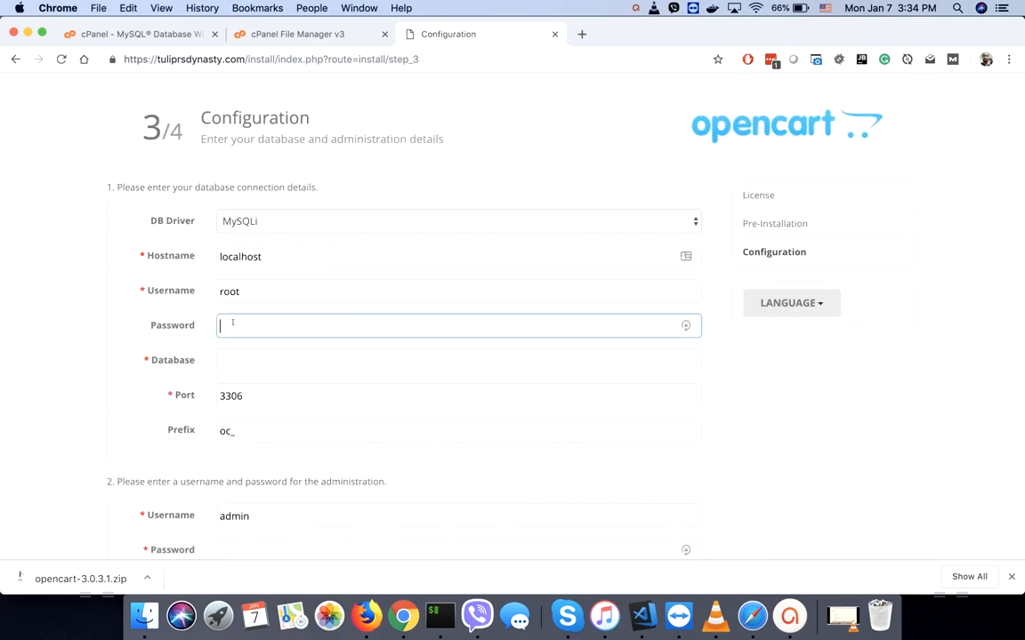
pyautogui.press('super+v')
pyautogui.doubleClick(265, 294)
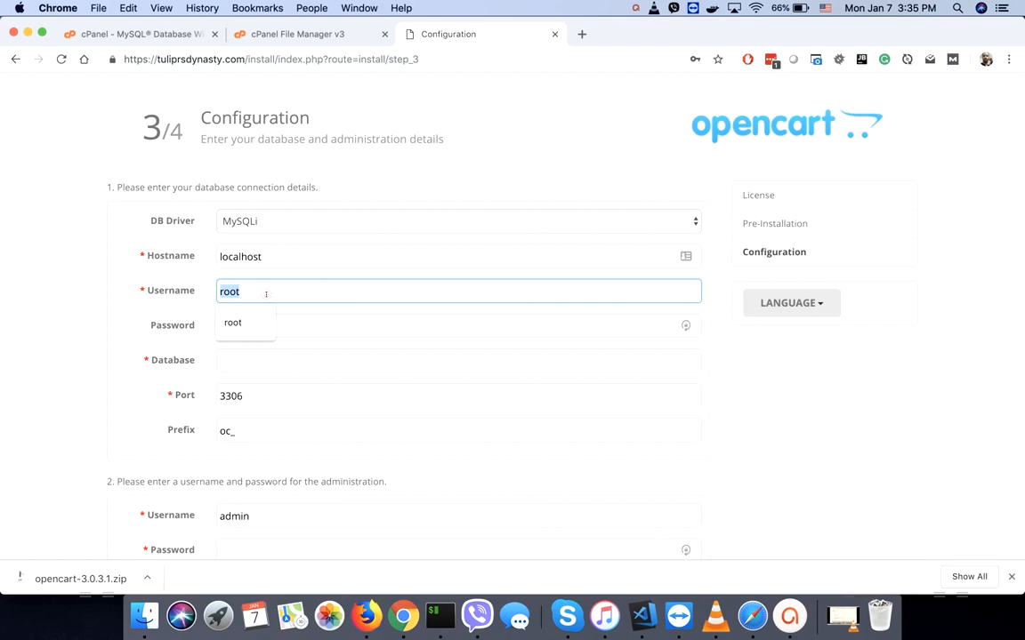
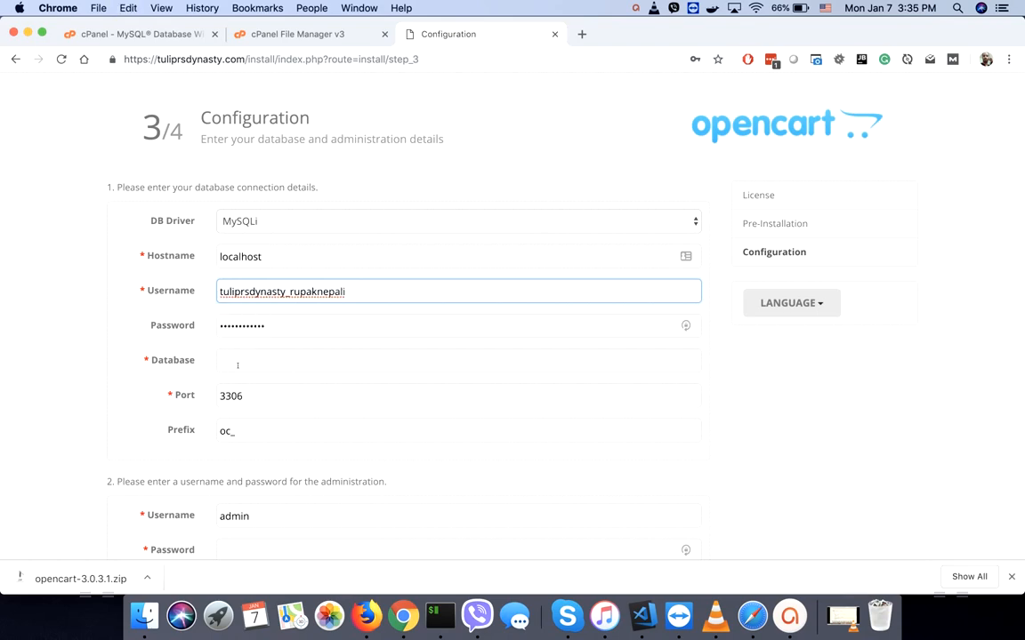
pyautogui.click(238, 365)
pyautogui.click(121, 401)
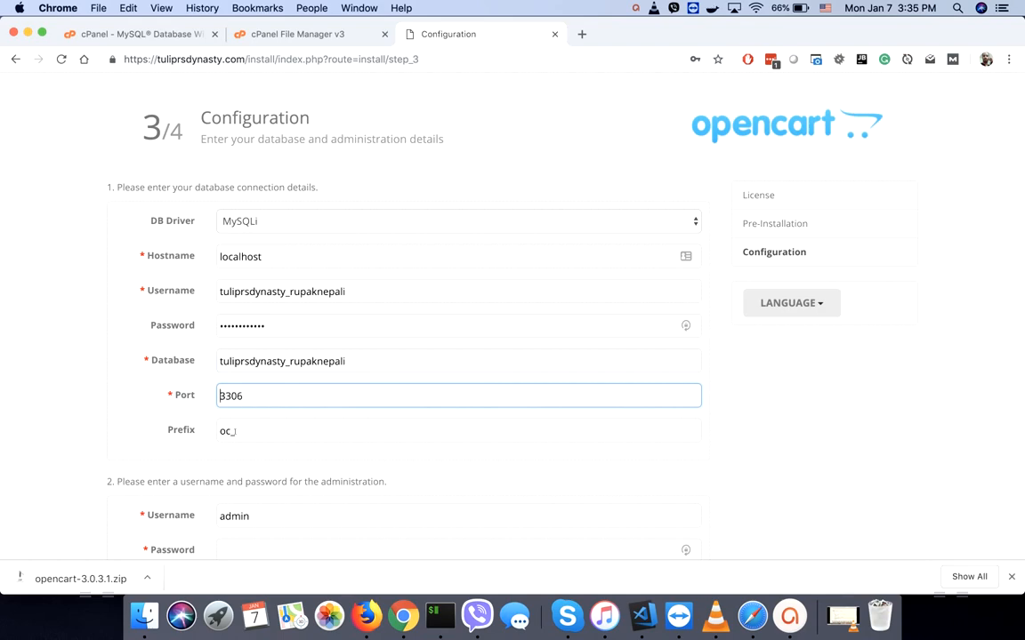
pyautogui.click(244, 433)
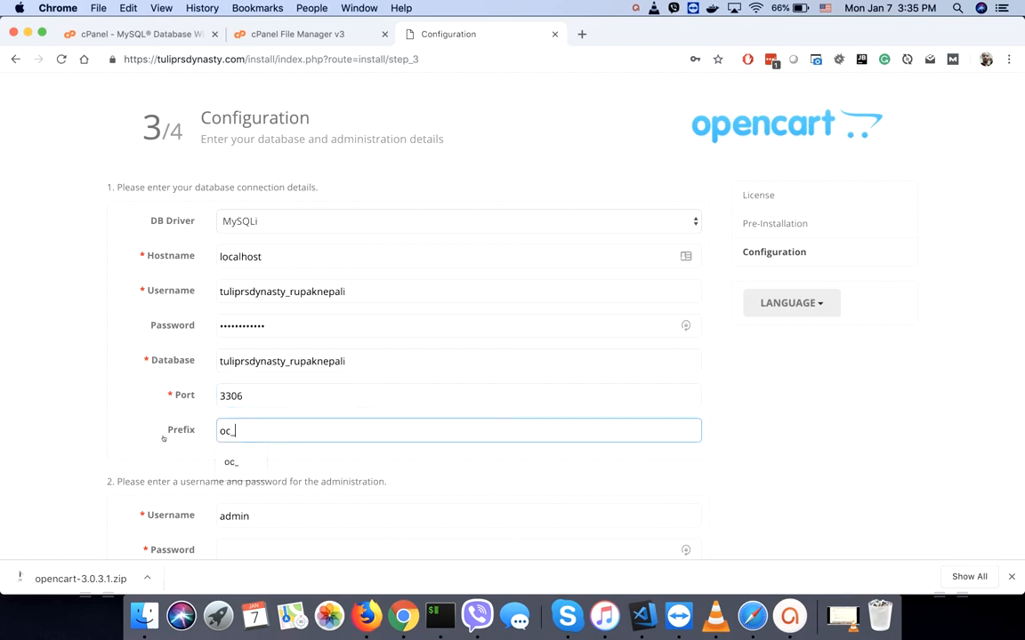
pyautogui.scroll(-3, 212, 383)
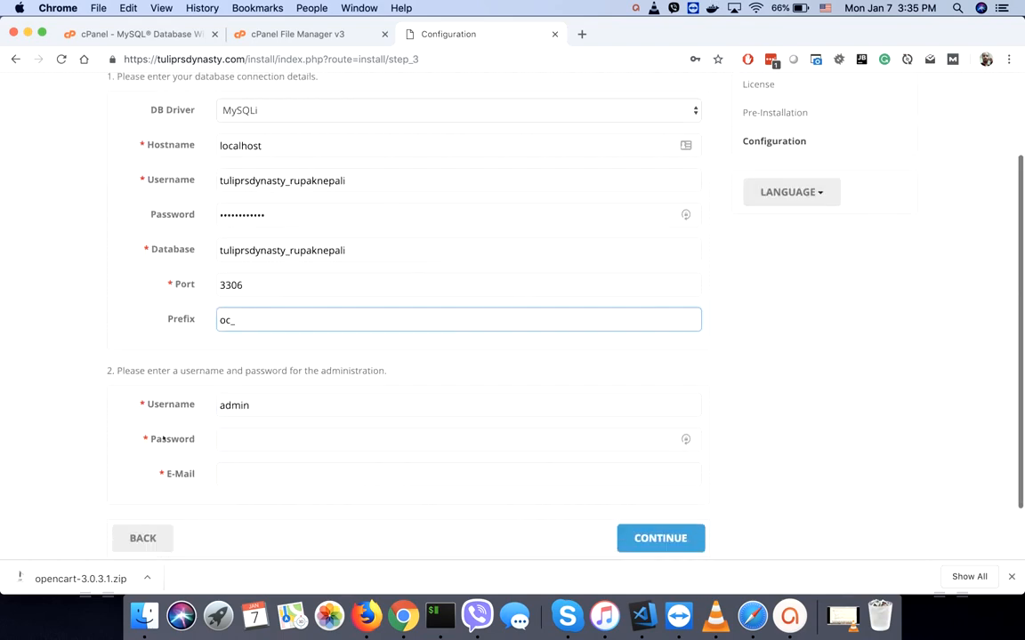
# - Enter the administrator password and e-mail, then submit the configuration to run the installation
pyautogui.click(244, 406)
pyautogui.click(172, 454)
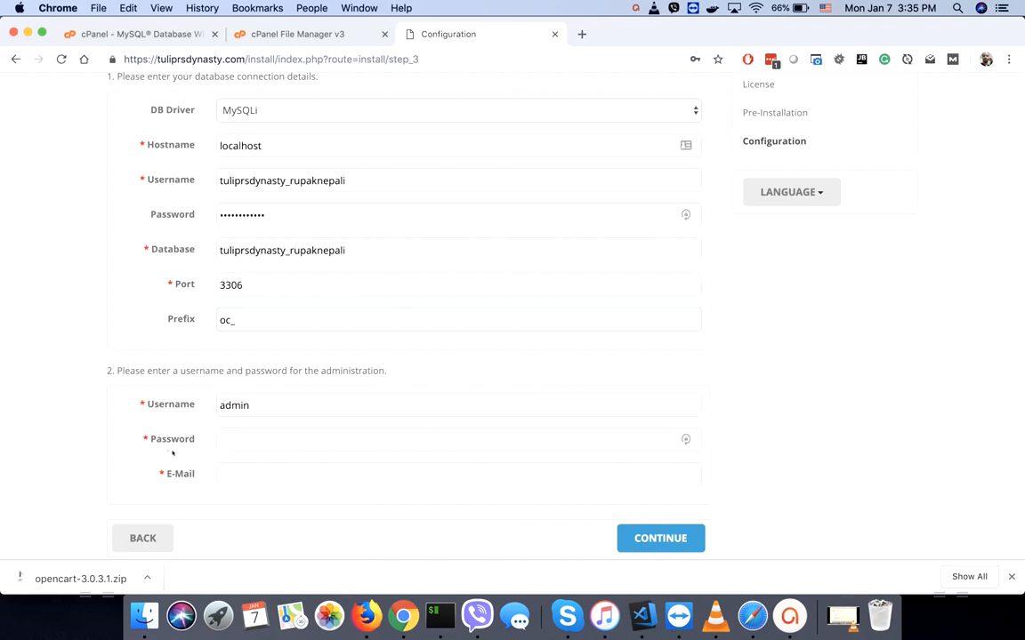
pyautogui.click(250, 438)
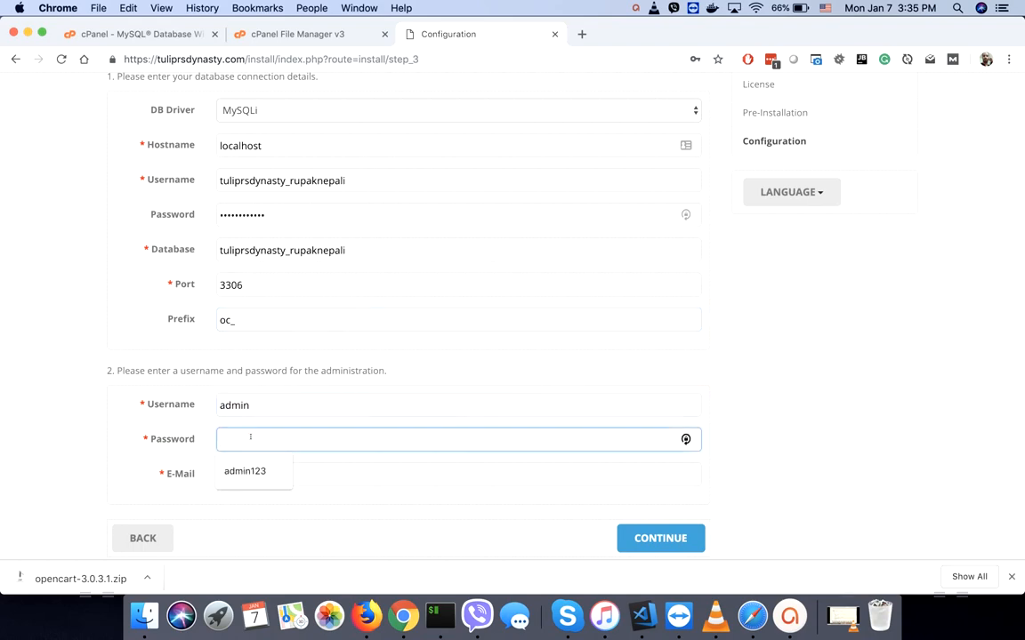
pyautogui.write('admin123')
pyautogui.press('Tab')
pyautogui.write('rupa')
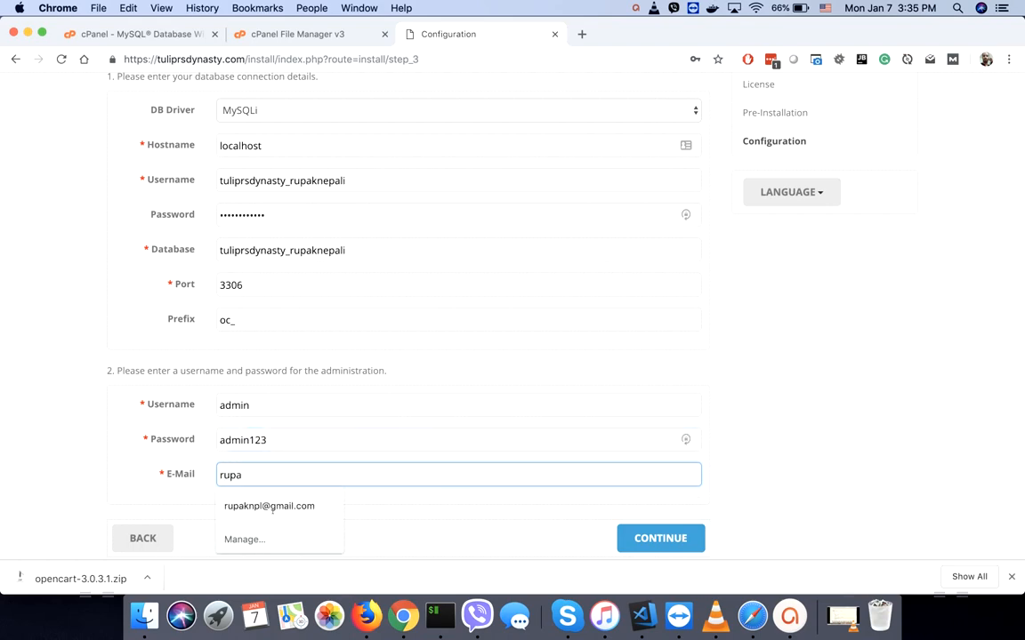
pyautogui.click(272, 509)
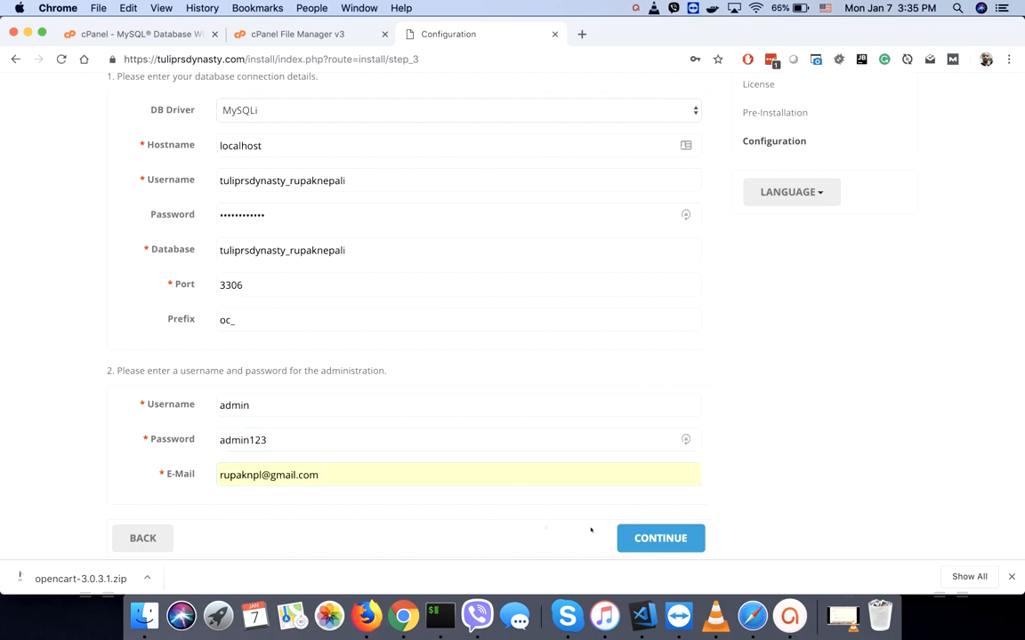
pyautogui.click(658, 539)
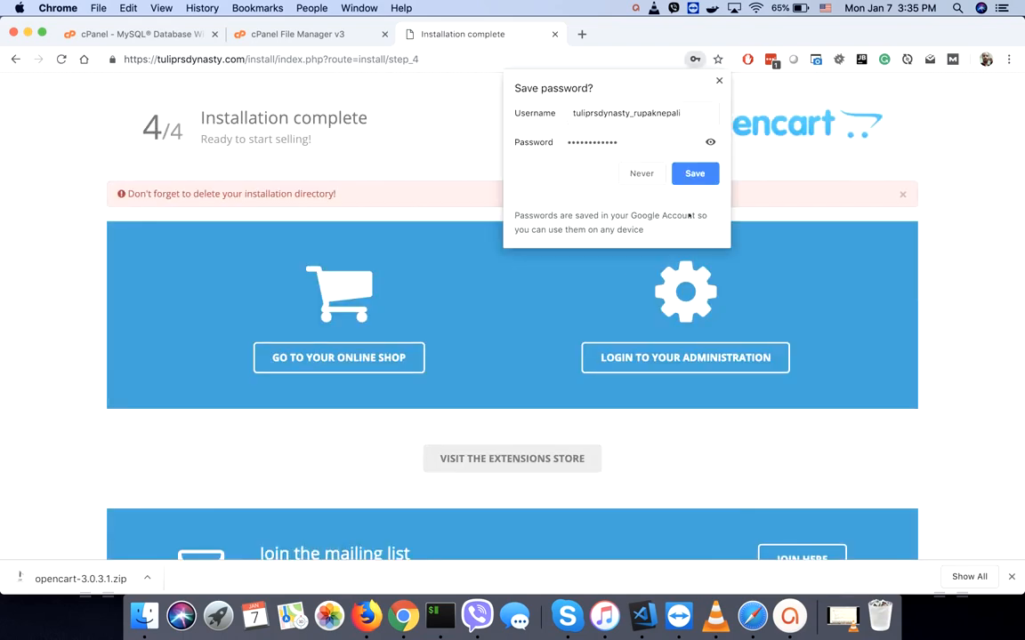
# - Decline saving the password, then open the new storefront's Show All Laptops & Notebooks category page
pyautogui.click(718, 81)
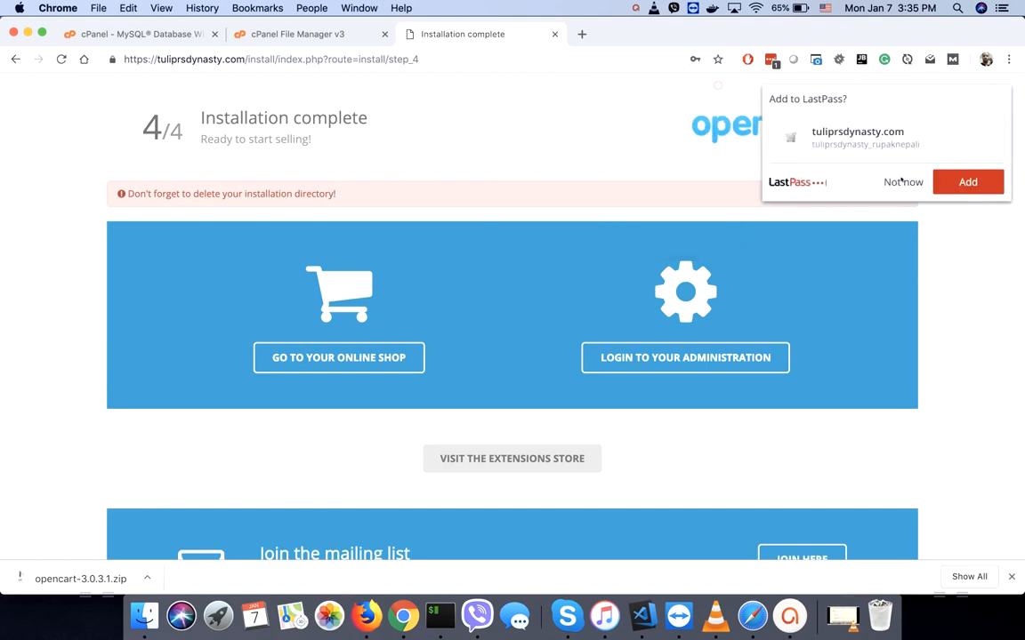
pyautogui.click(912, 182)
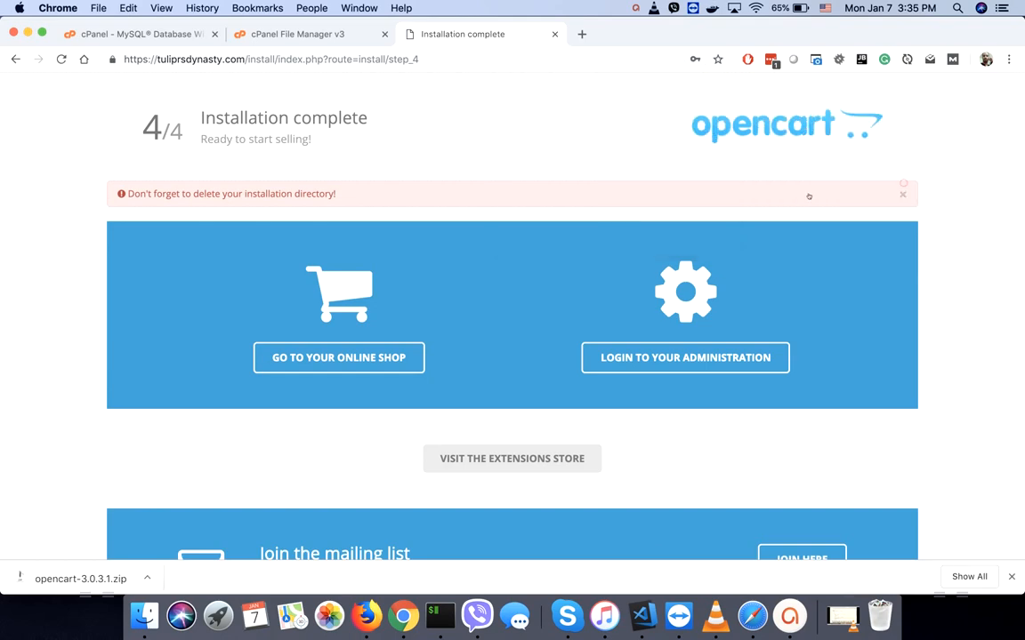
pyautogui.click(287, 358)
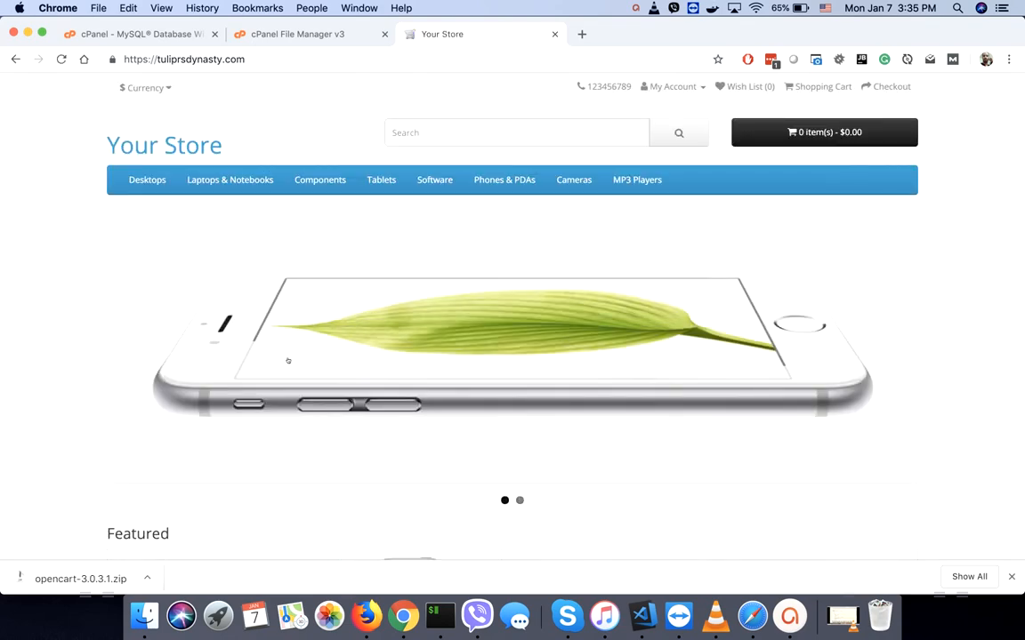
pyautogui.moveTo(229, 180)
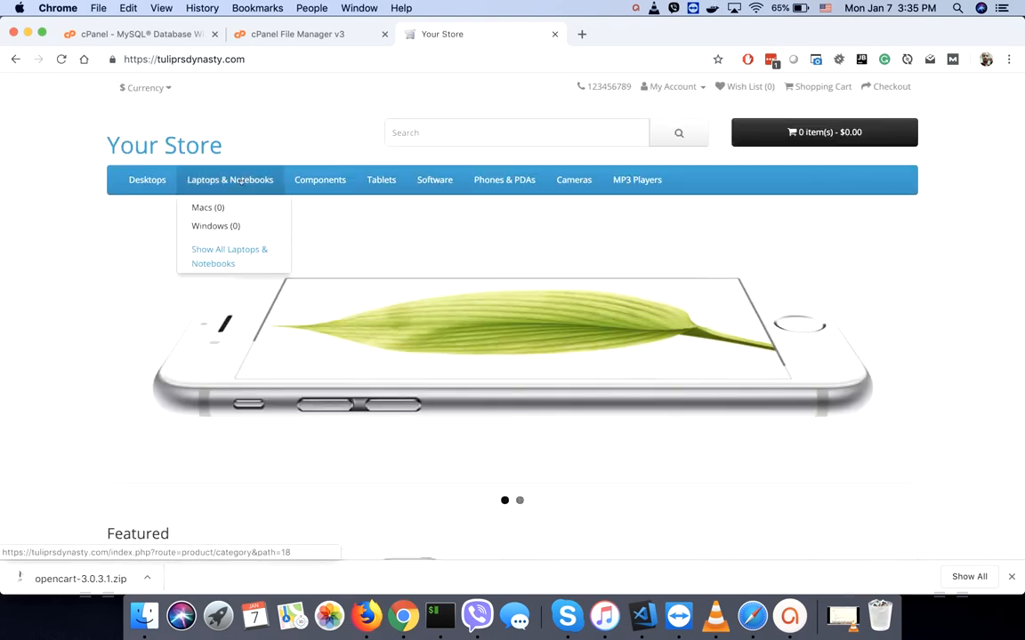
pyautogui.click(214, 248)
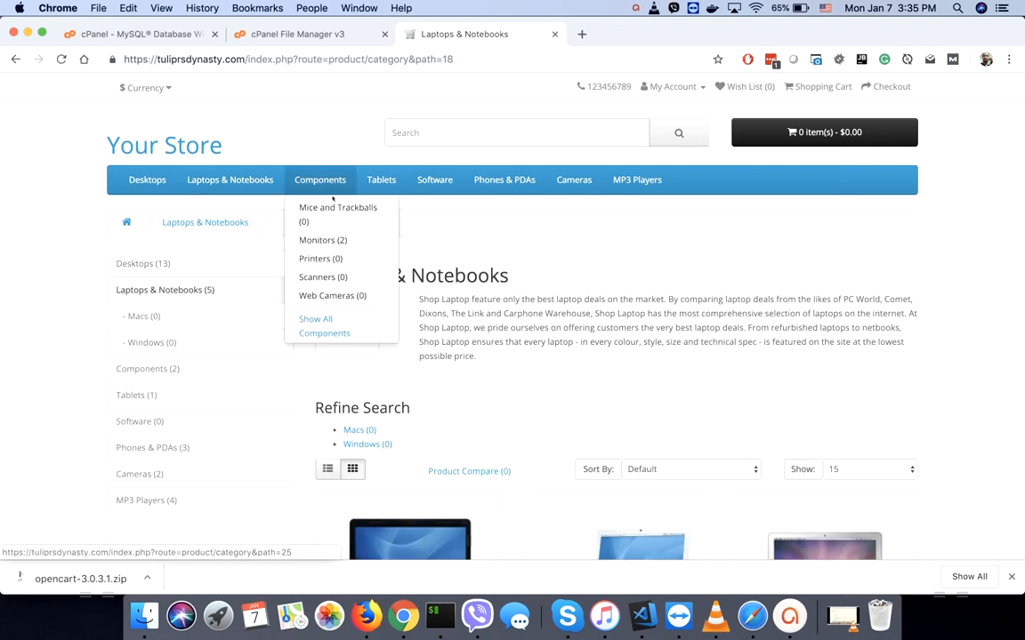
pyautogui.click(301, 33)
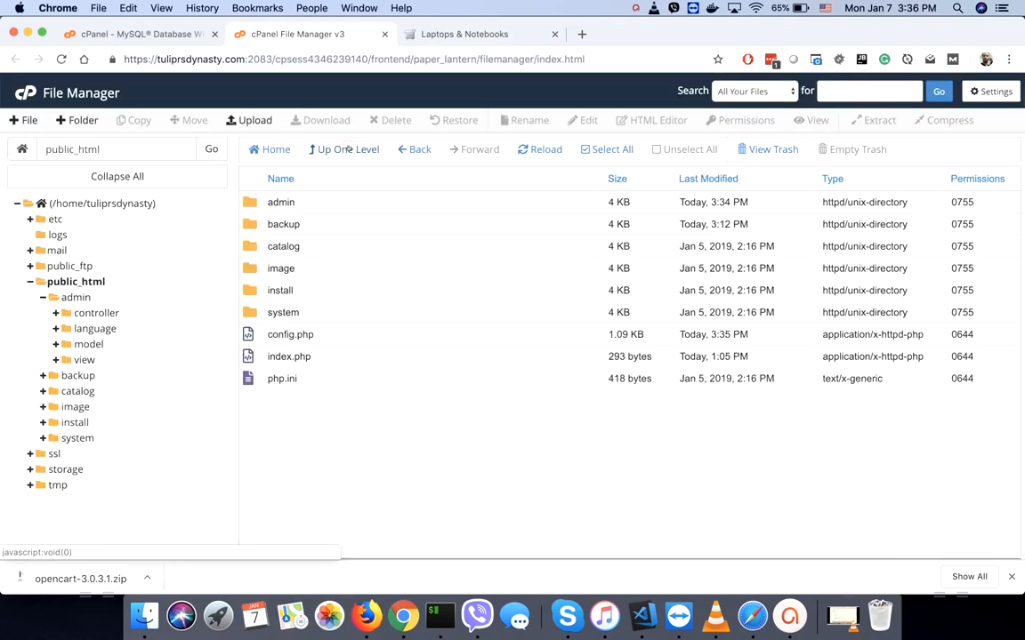
# - Select the install folder in public_html and delete it permanently, skipping the trash
pyautogui.click(257, 290)
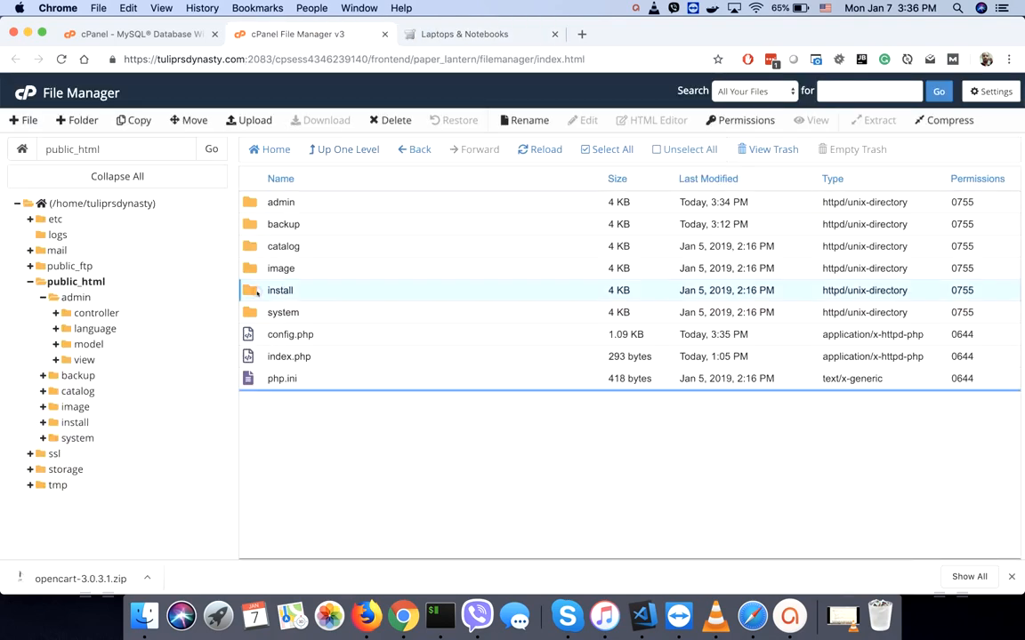
pyautogui.click(314, 294)
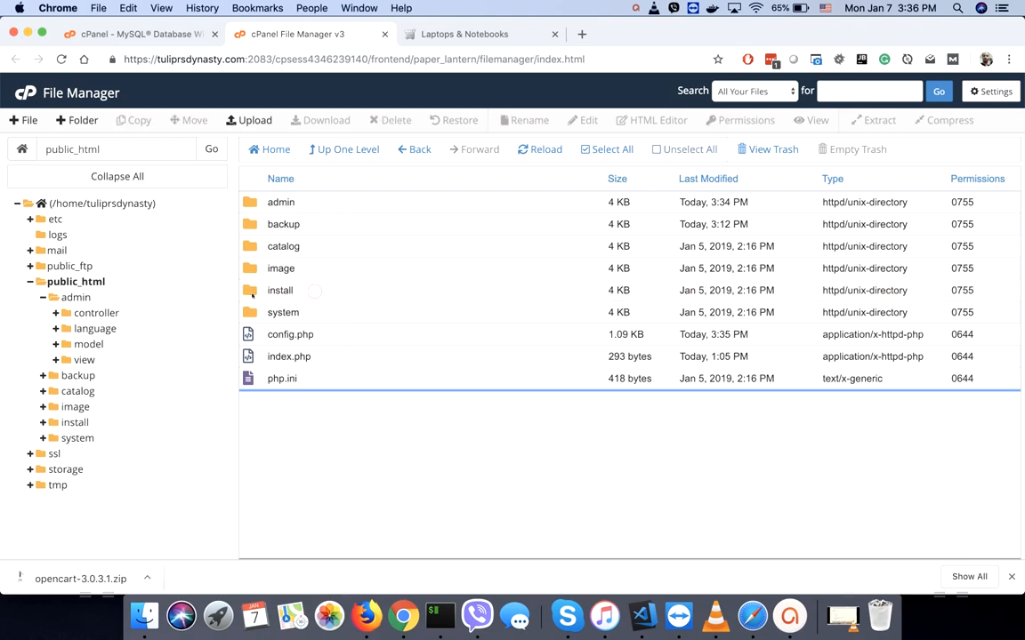
pyautogui.click(252, 292)
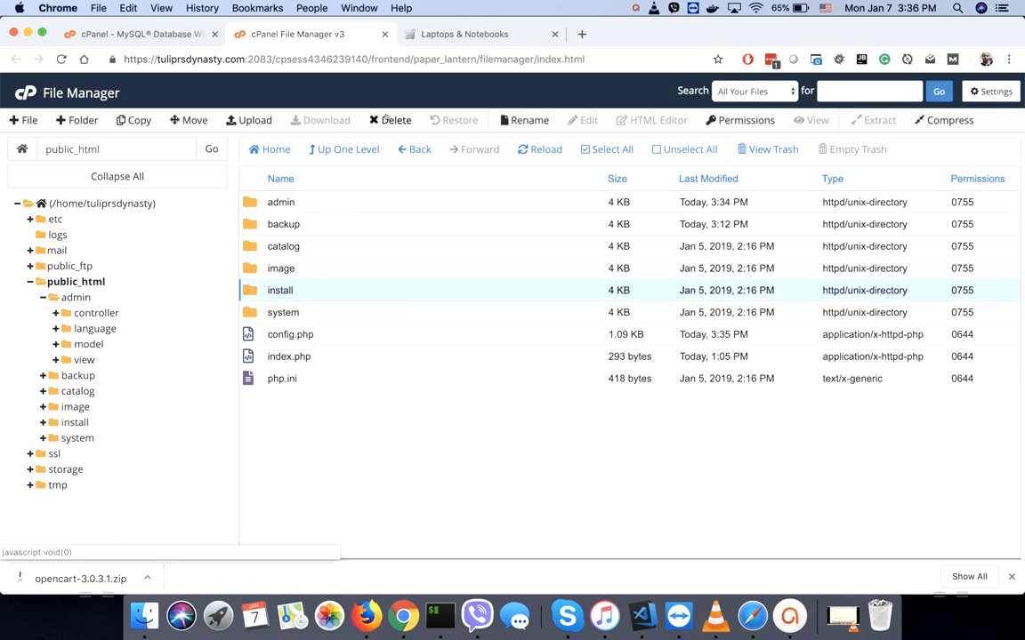
pyautogui.click(387, 120)
pyautogui.click(365, 321)
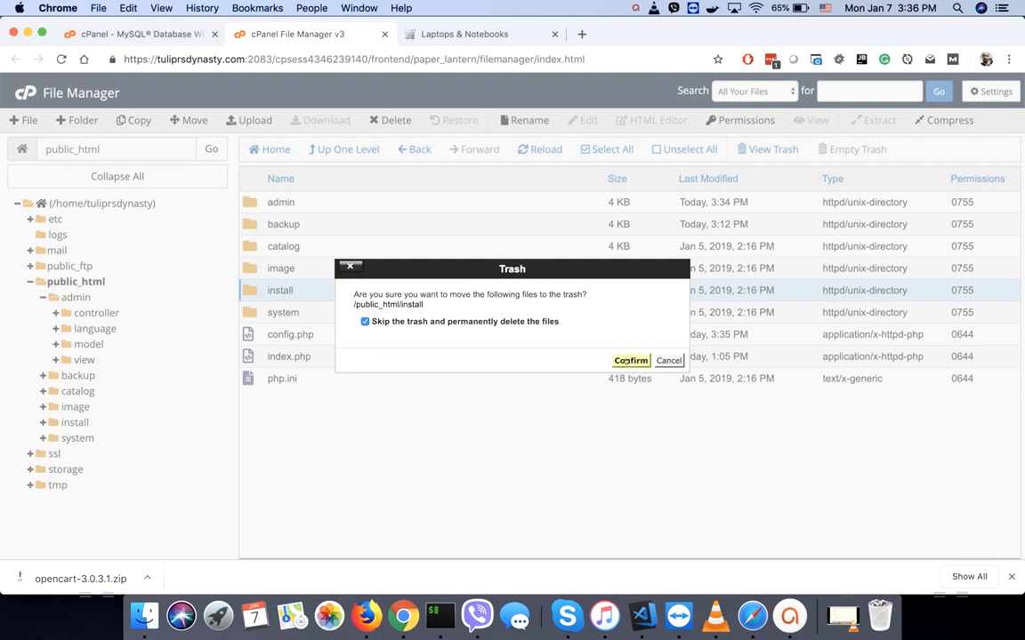
pyautogui.click(626, 360)
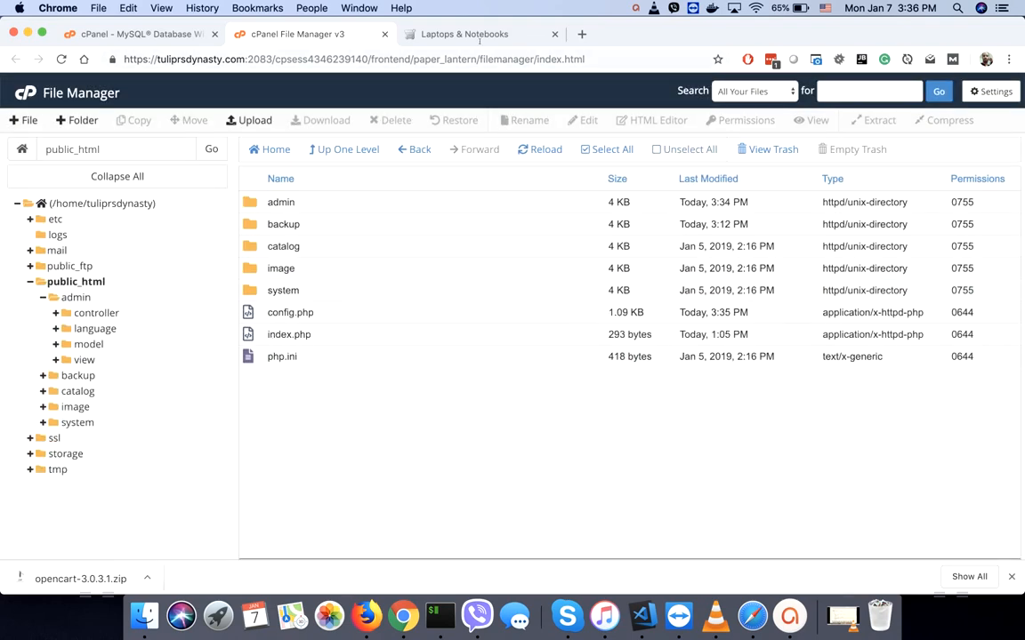
# - Copy the store's domain and open its /admin login page in a new tab
pyautogui.click(448, 34)
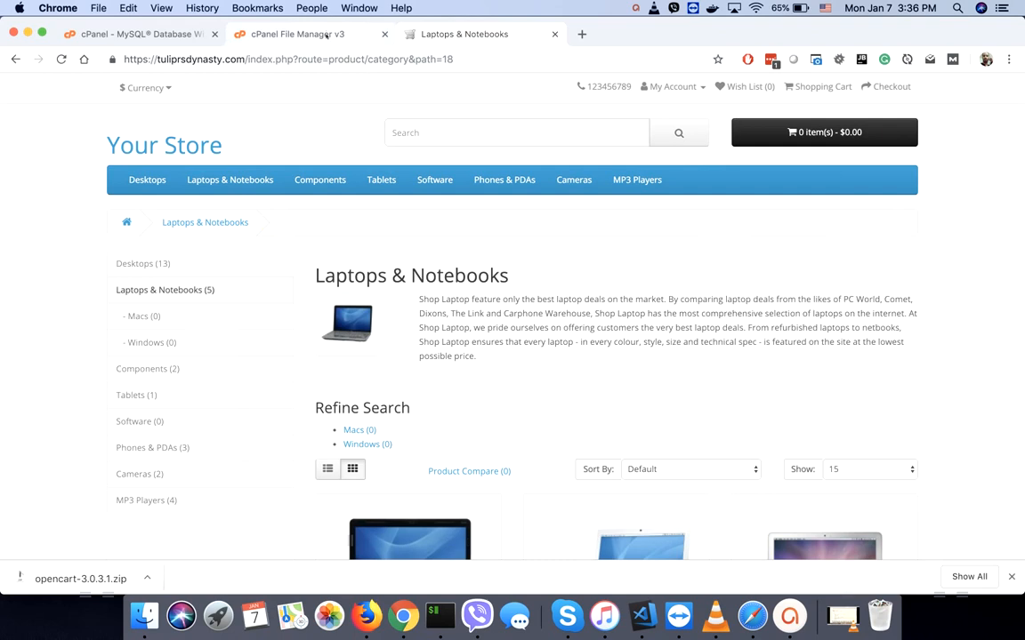
pyautogui.click(151, 146)
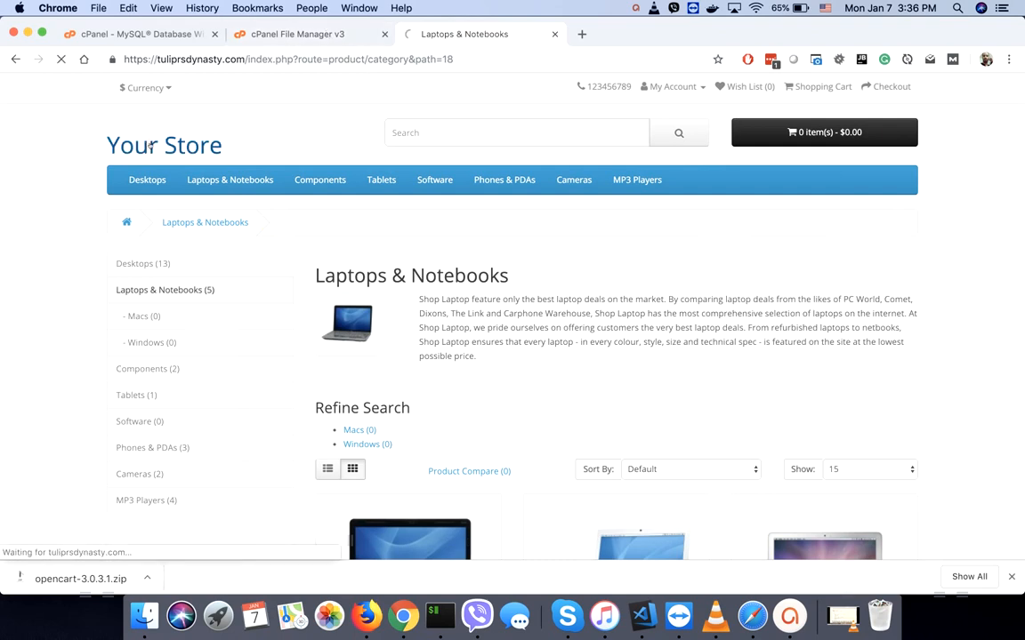
pyautogui.click(258, 59)
pyautogui.click(248, 59)
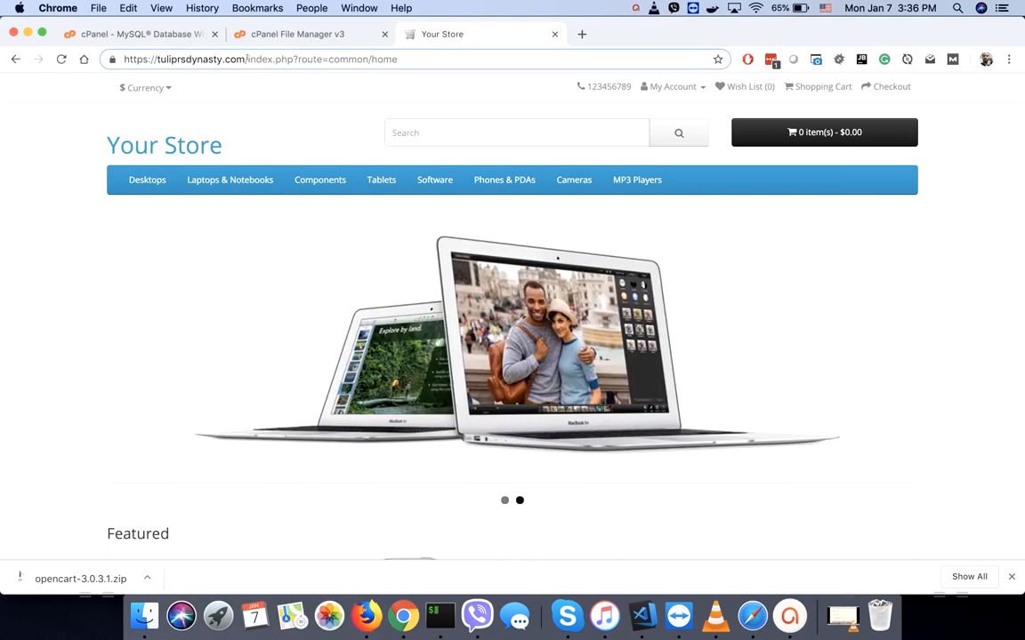
pyautogui.moveTo(248, 59); pyautogui.dragTo(62, 53)
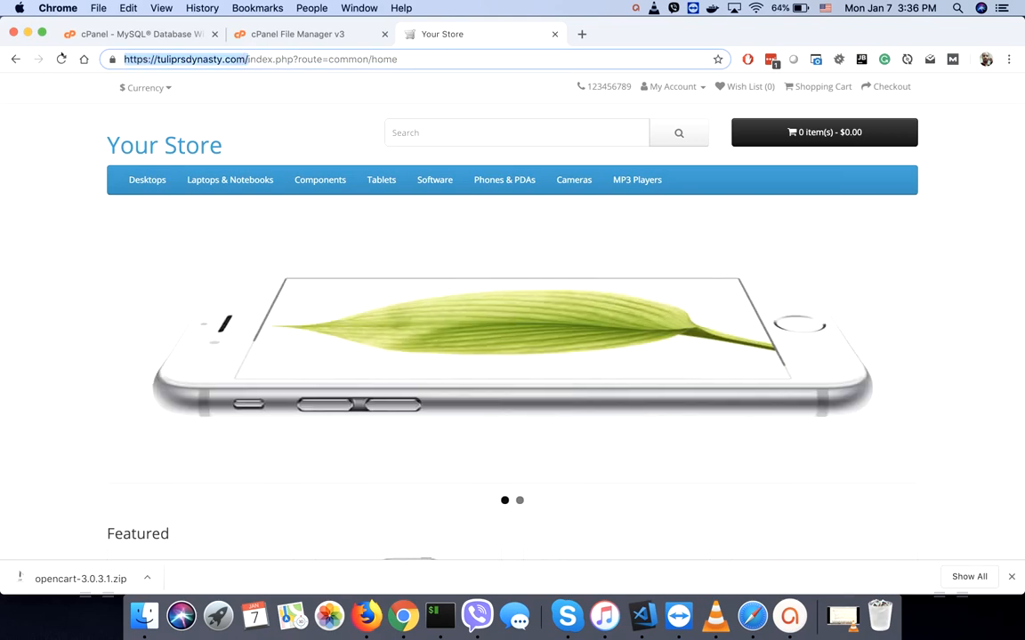
pyautogui.press('super+c')
pyautogui.press('super+t')
pyautogui.press('super+v')
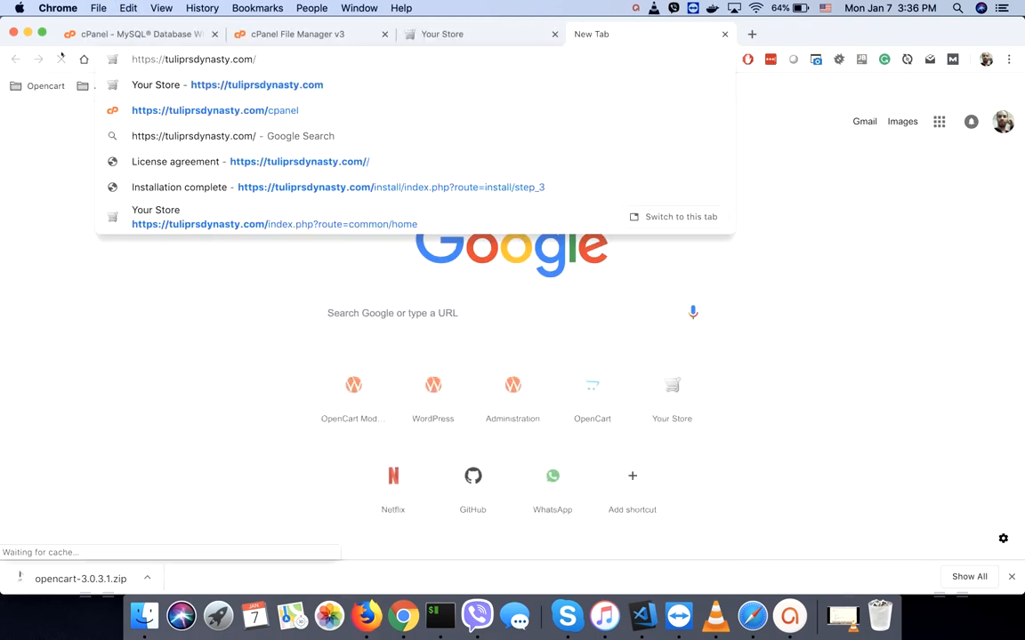
pyautogui.write('admin')
pyautogui.press('Return')
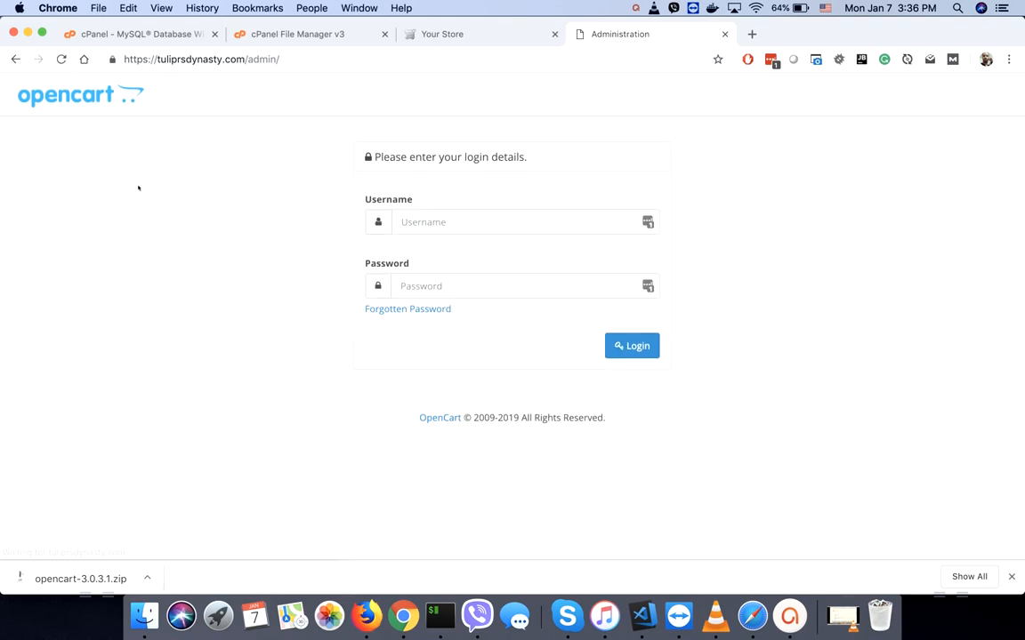
# - Log in to the OpenCart admin as admin with the admin password
pyautogui.click(455, 222)
pyautogui.write('a')
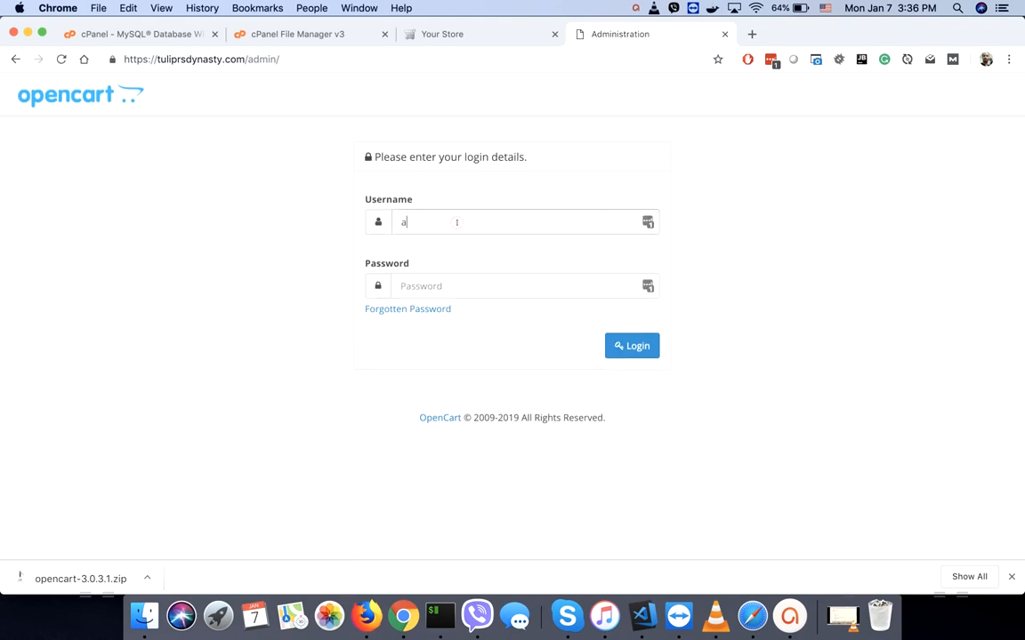
pyautogui.write('dmin')
pyautogui.press('Tab')
pyautogui.write('********')
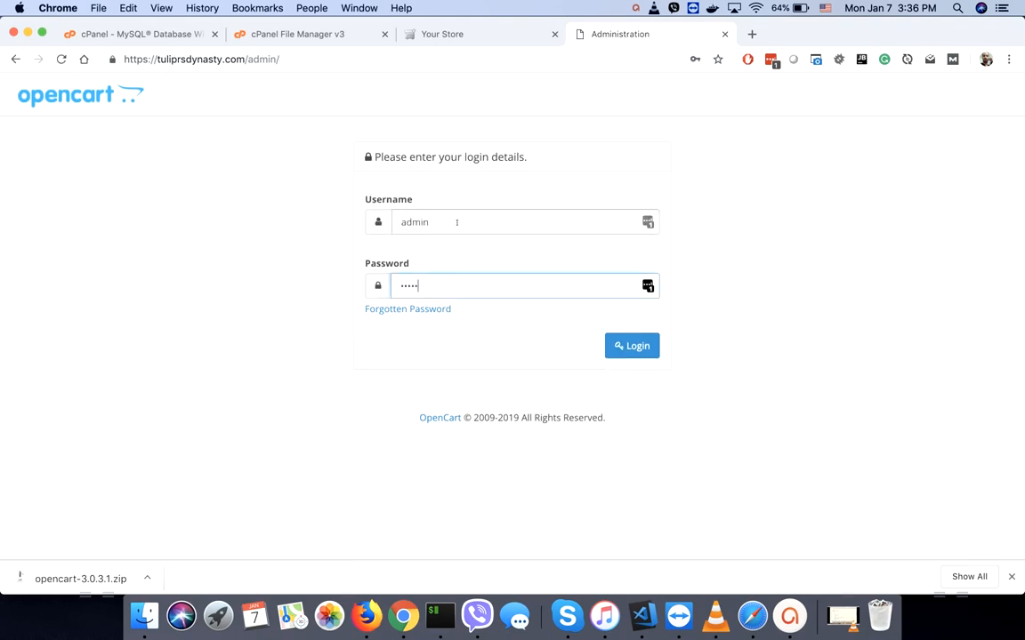
pyautogui.press('Return')
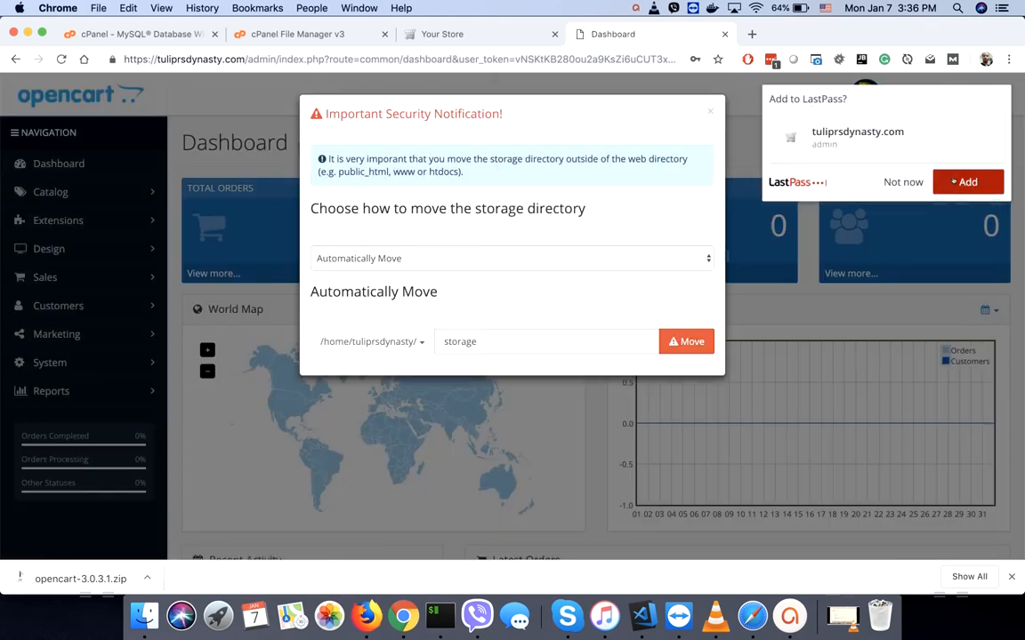
# - Move the storage directory outside the web root as storagetrd and dismiss the security notification
pyautogui.click(952, 181)
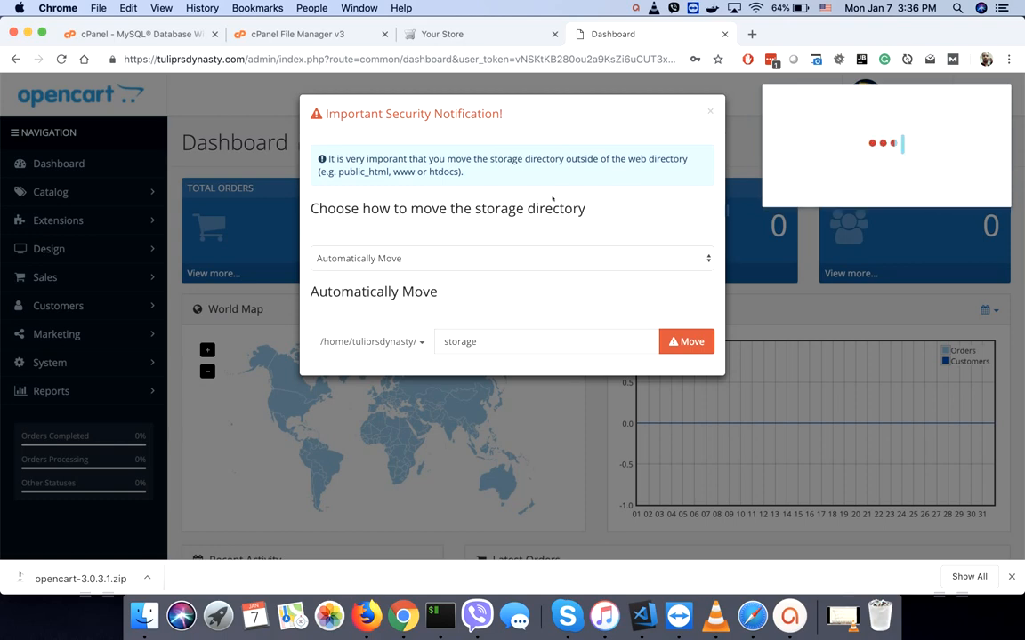
pyautogui.click(488, 341)
pyautogui.write('tr')
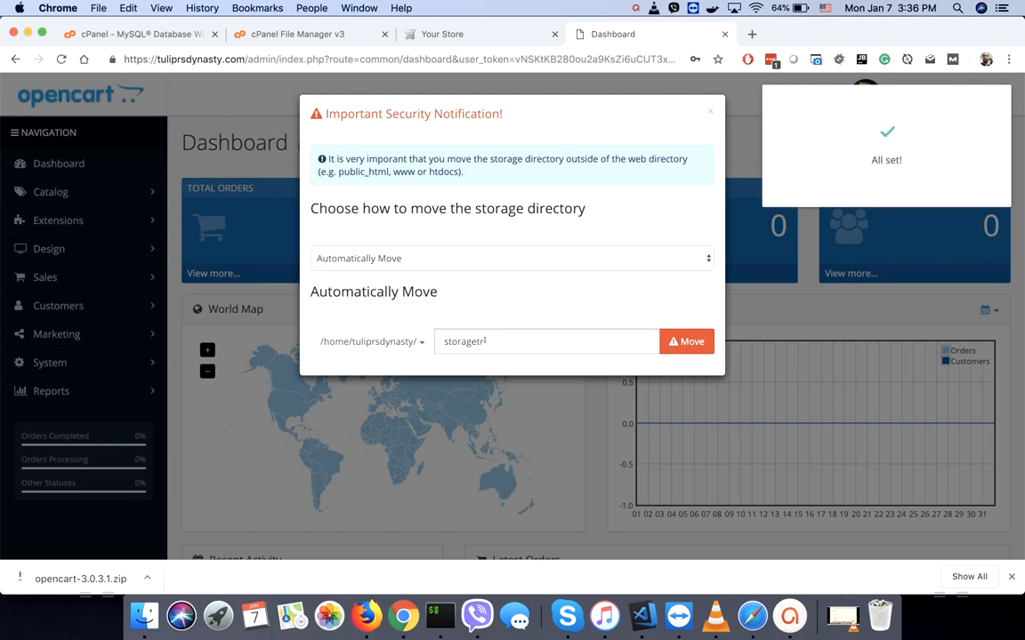
pyautogui.write('d')
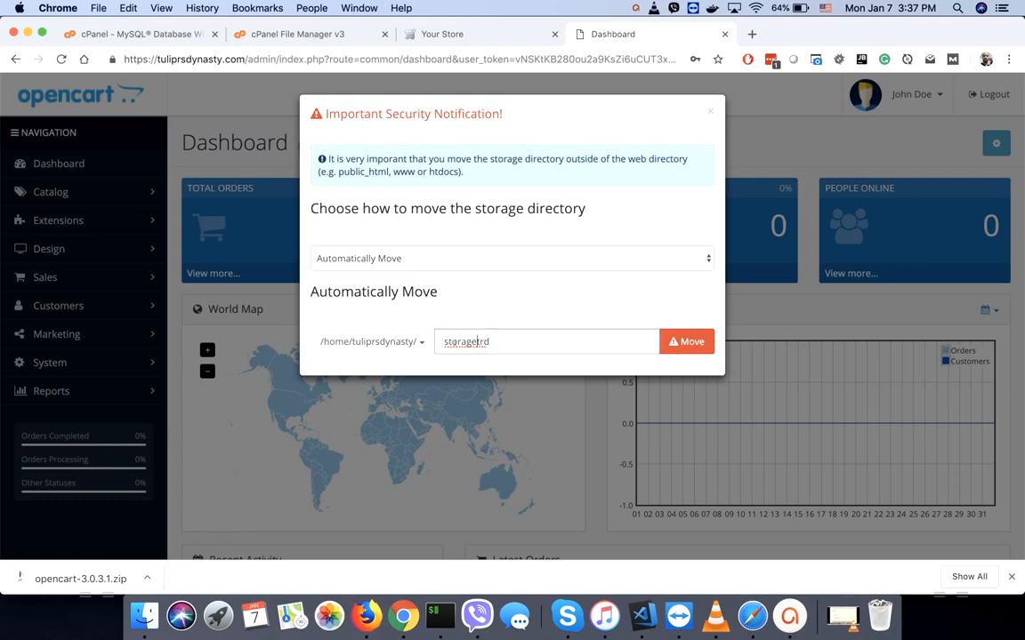
pyautogui.click(506, 343)
pyautogui.click(689, 346)
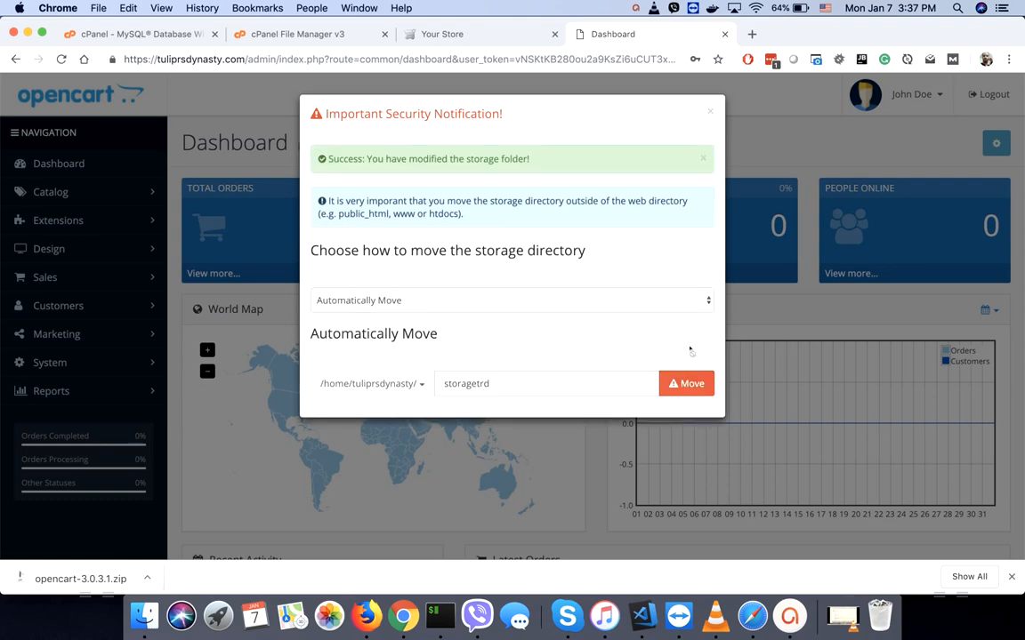
pyautogui.click(712, 111)
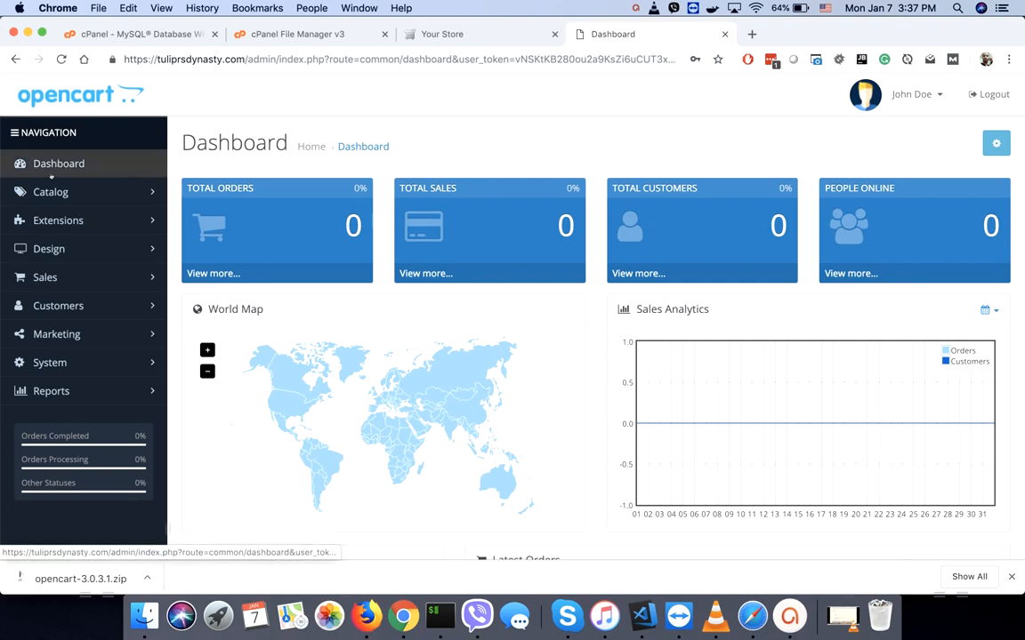
# - Set Use SEO URLs and Use SSL to Yes in the store's Server settings, save, and open Your Store
pyautogui.click(47, 365)
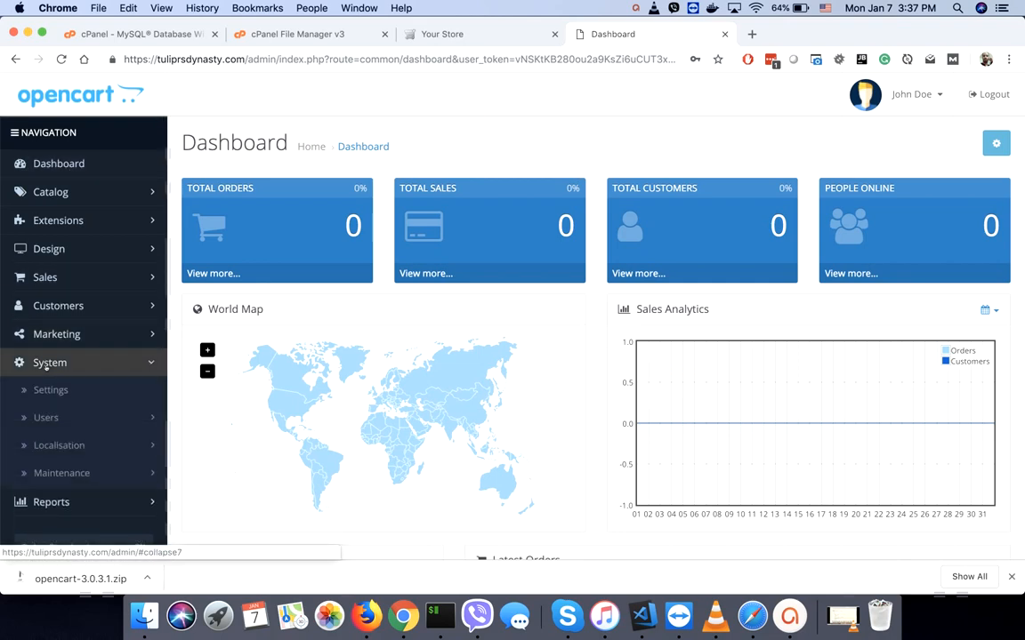
pyautogui.click(46, 392)
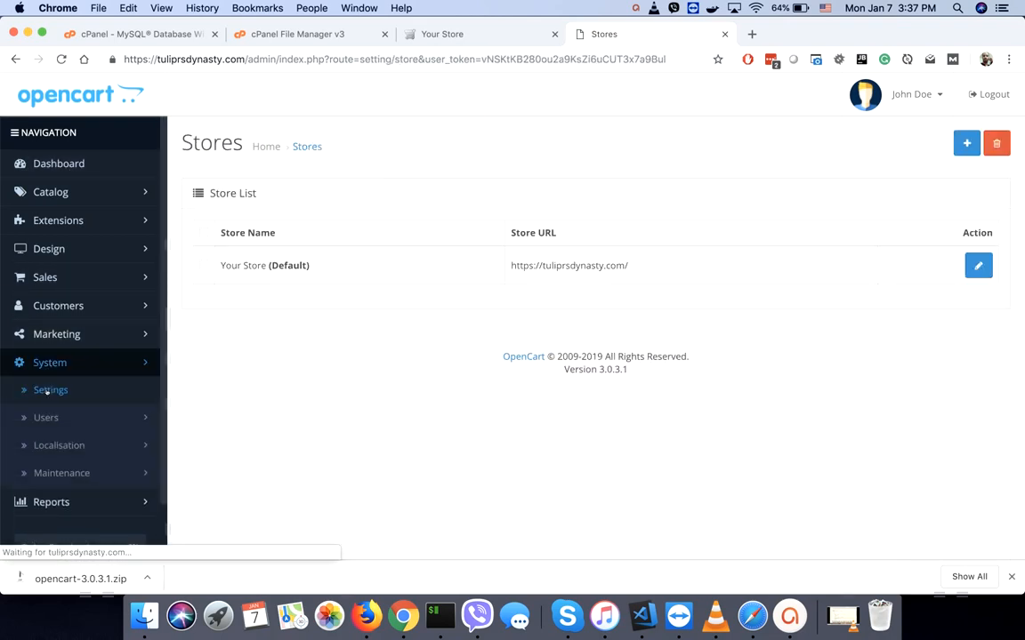
pyautogui.click(977, 267)
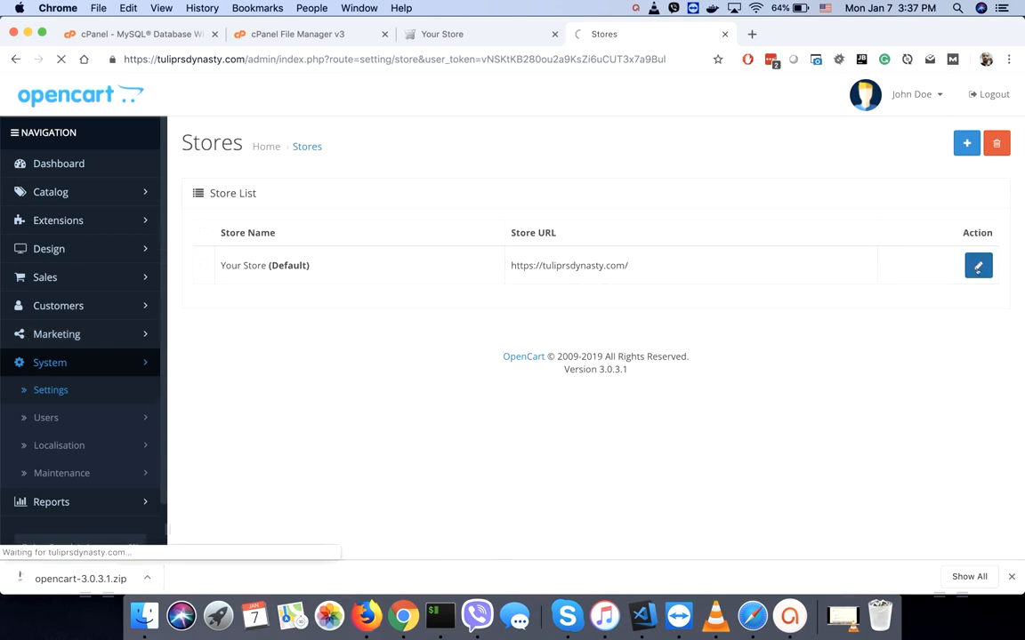
pyautogui.click(516, 235)
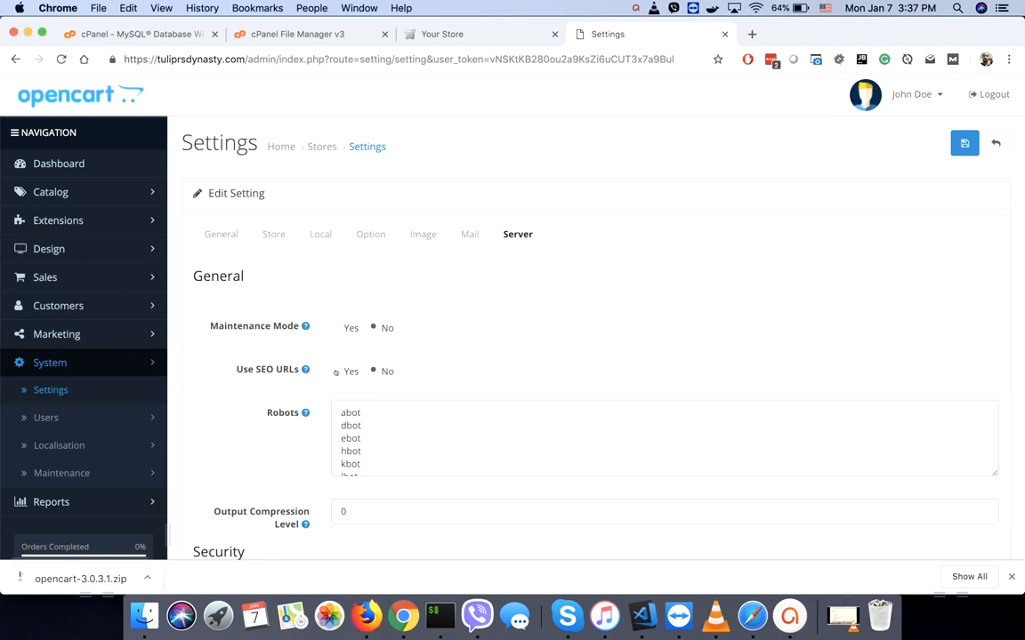
pyautogui.click(335, 371)
pyautogui.scroll(-3, 255, 430)
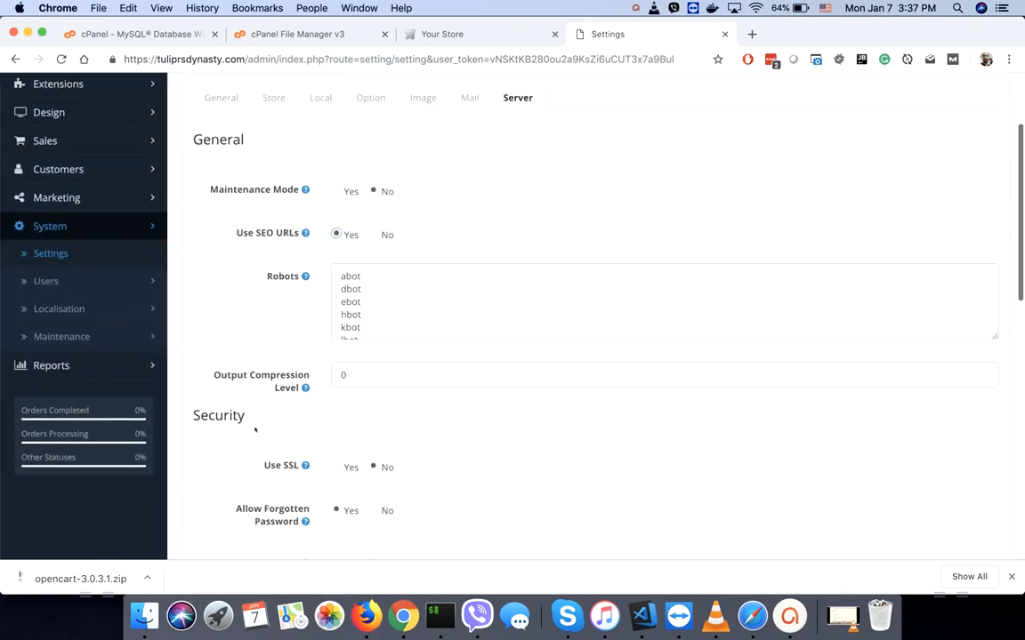
pyautogui.click(336, 467)
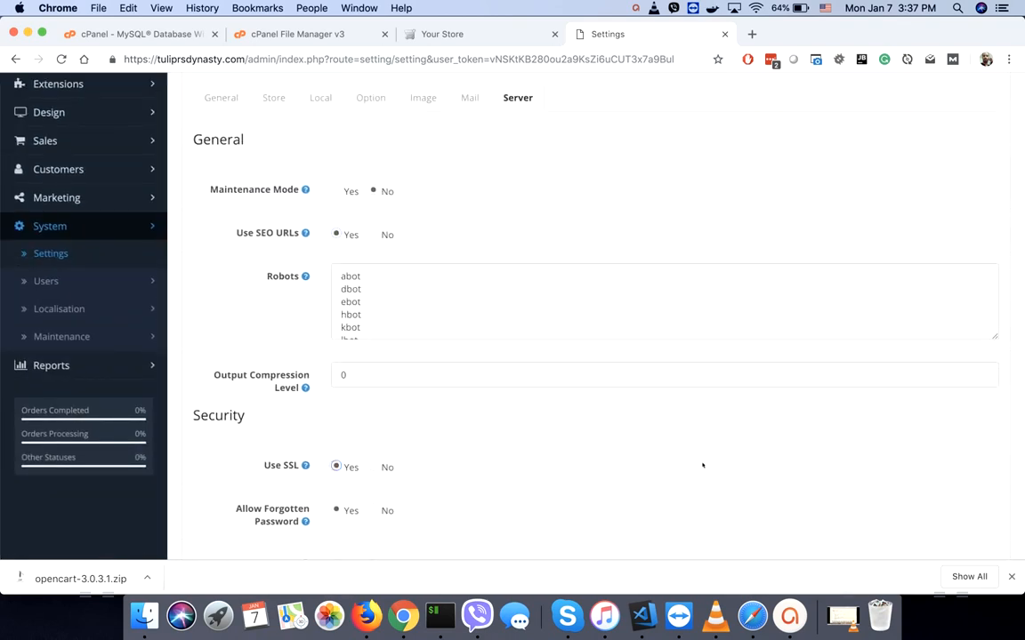
pyautogui.scroll(3, 702, 465)
pyautogui.click(964, 143)
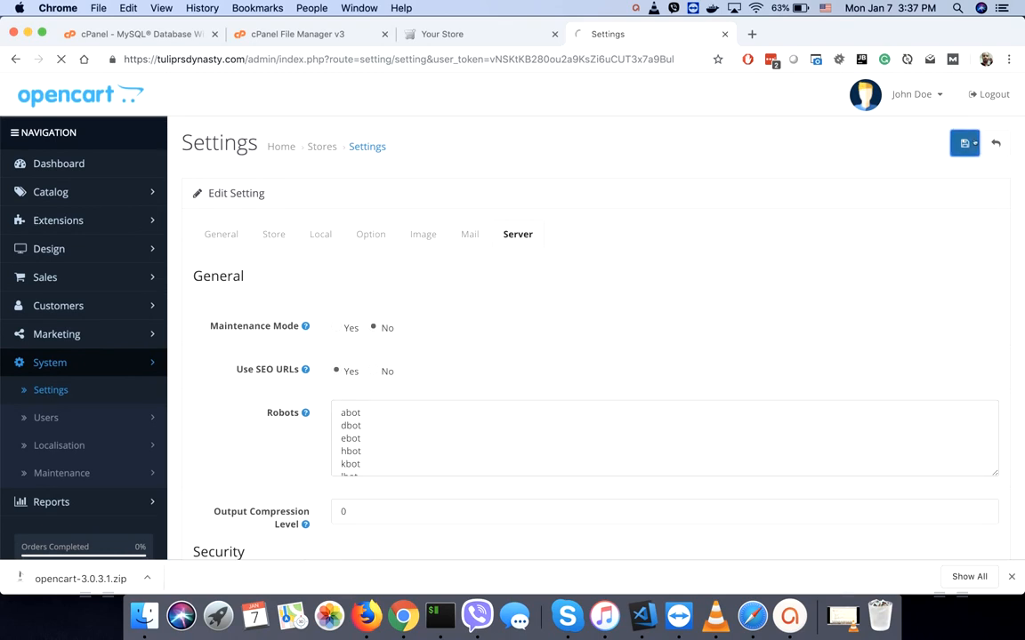
pyautogui.click(916, 93)
pyautogui.click(842, 178)
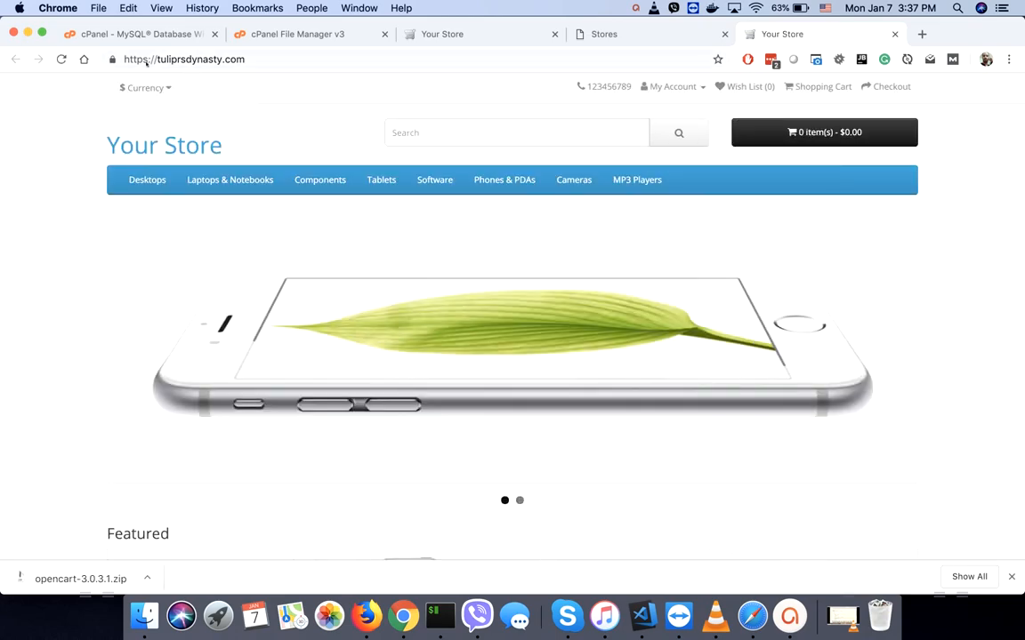
# - Go back to the cPanel Home page and scroll through its tools
pyautogui.press('super+2')
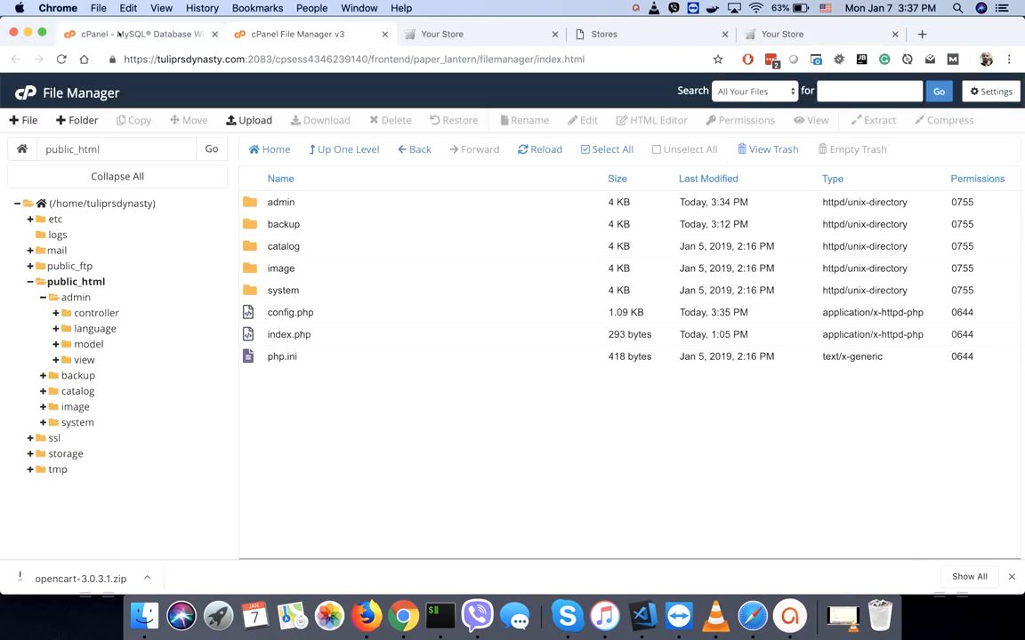
pyautogui.click(118, 34)
pyautogui.click(62, 135)
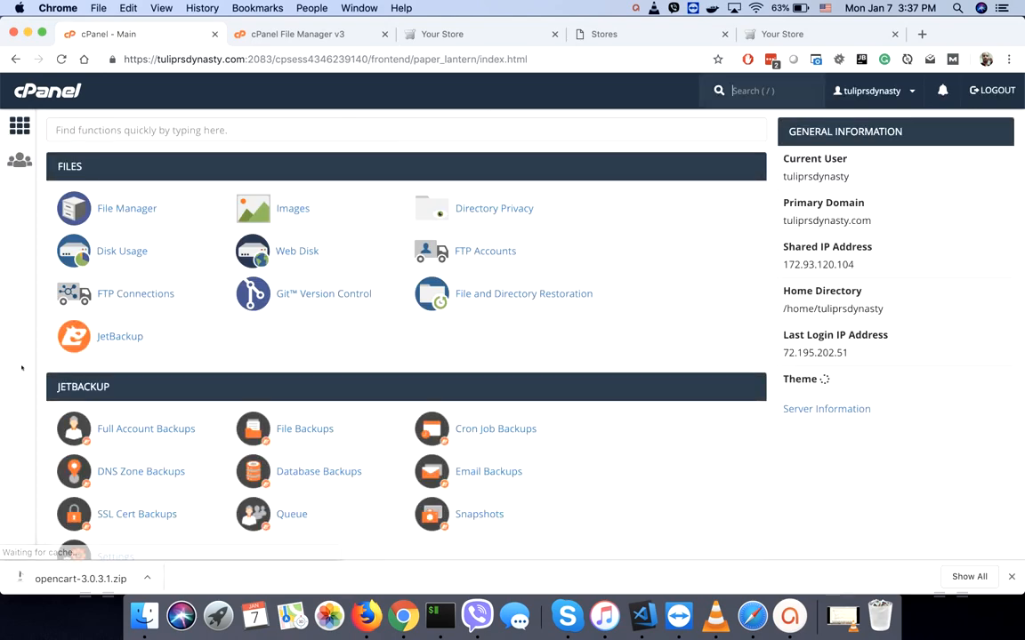
pyautogui.scroll(-3, 22, 367)
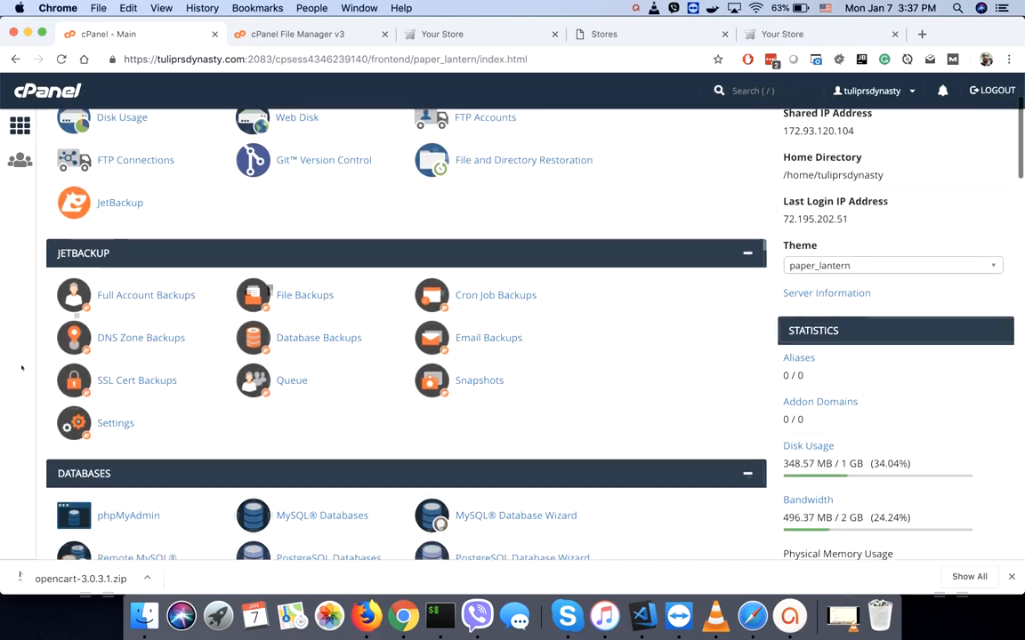
pyautogui.scroll(-10, 22, 367)
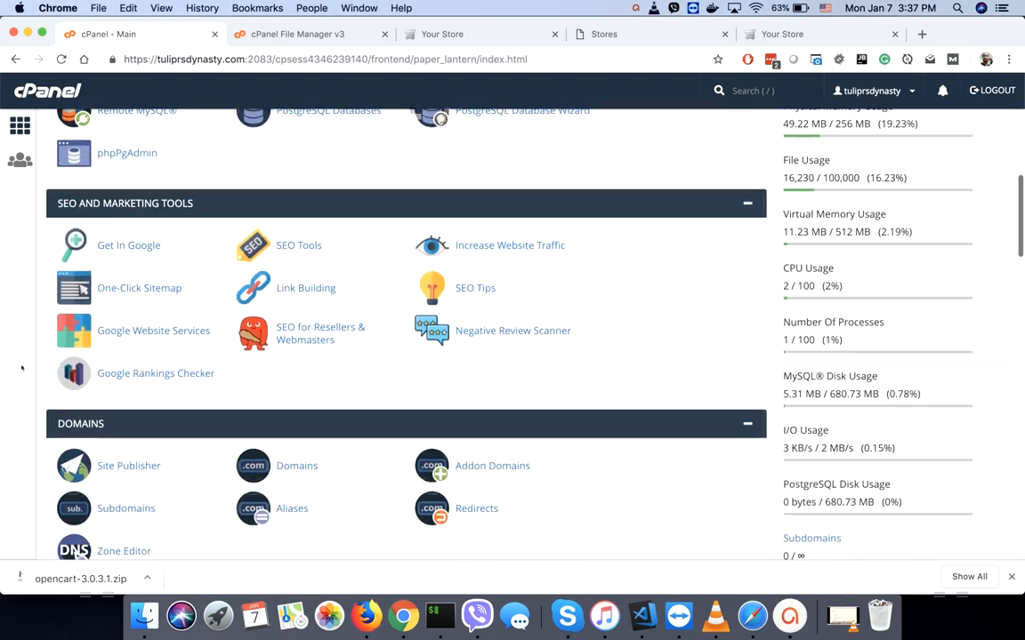
pyautogui.scroll(-1, 22, 368)
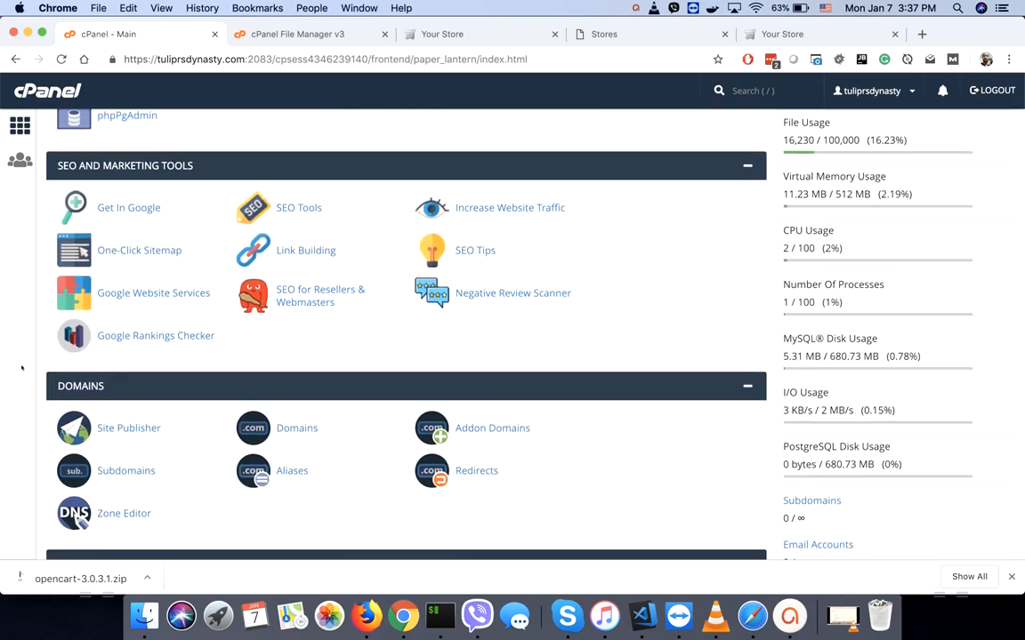
pyautogui.scroll(-10, 22, 367)
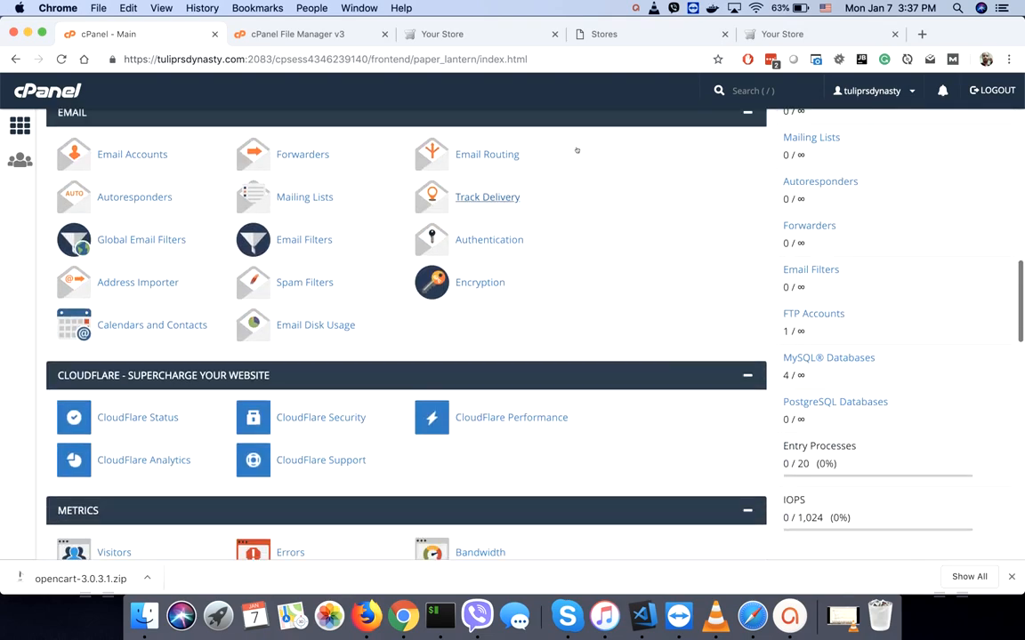
# - Close the duplicate Your Store tab and open a fresh blank browser tab
pyautogui.click(782, 34)
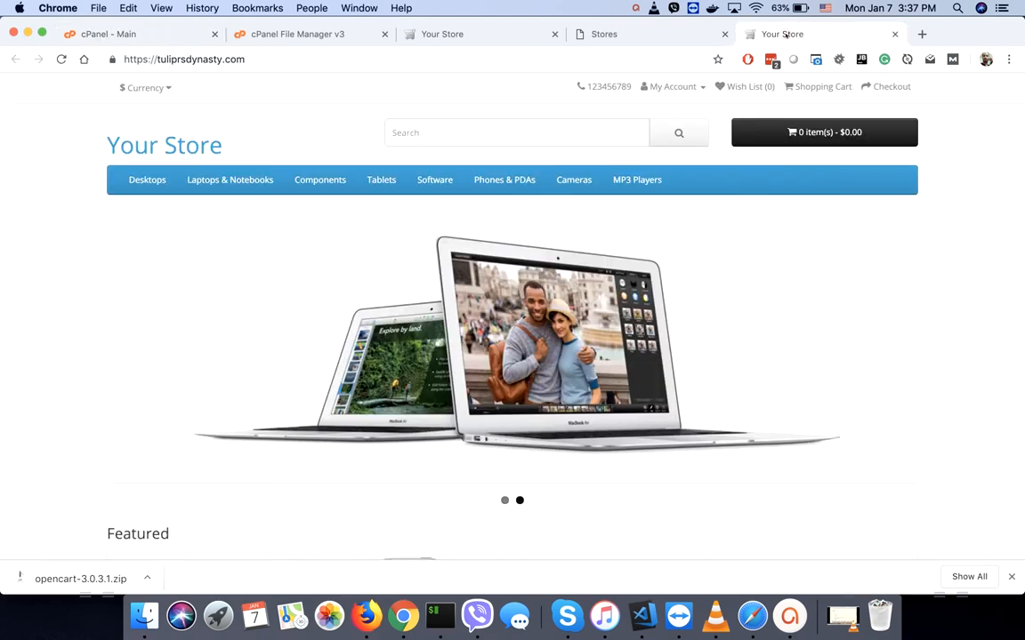
pyautogui.click(543, 36)
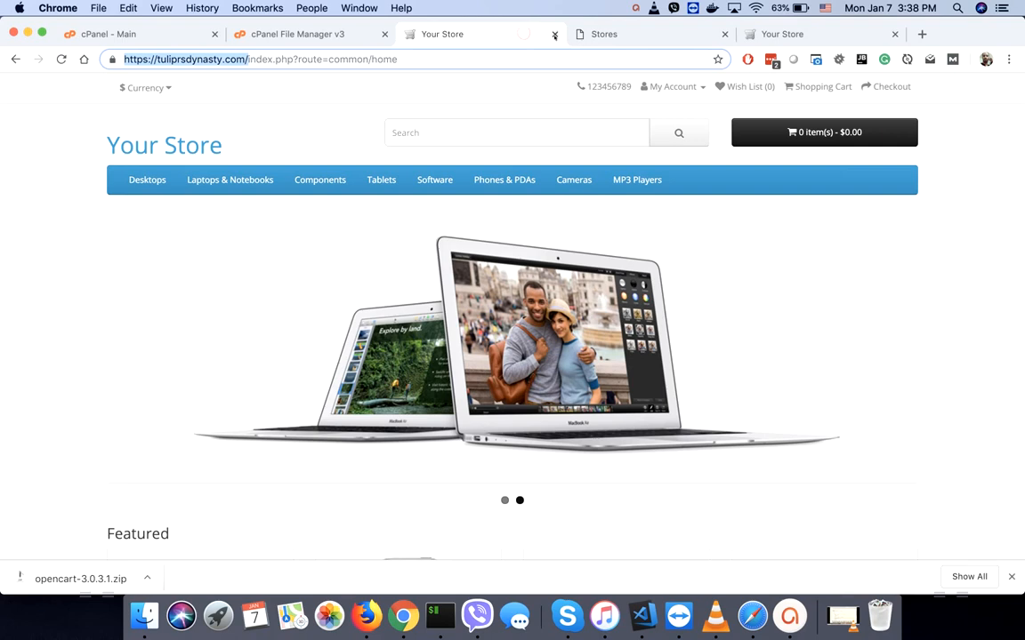
pyautogui.click(555, 35)
pyautogui.click(601, 36)
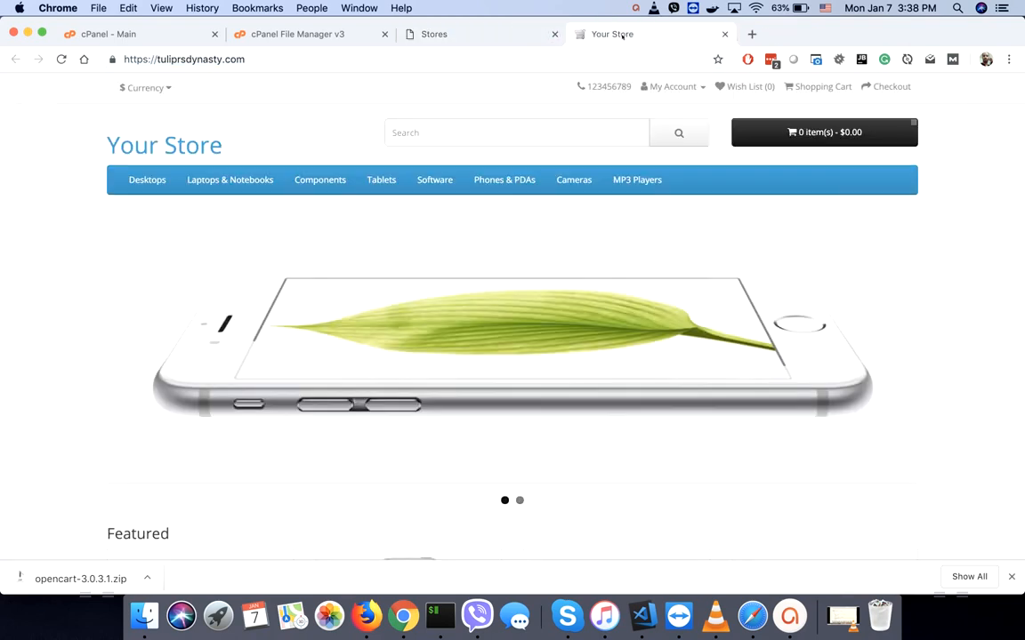
pyautogui.press('super+t')
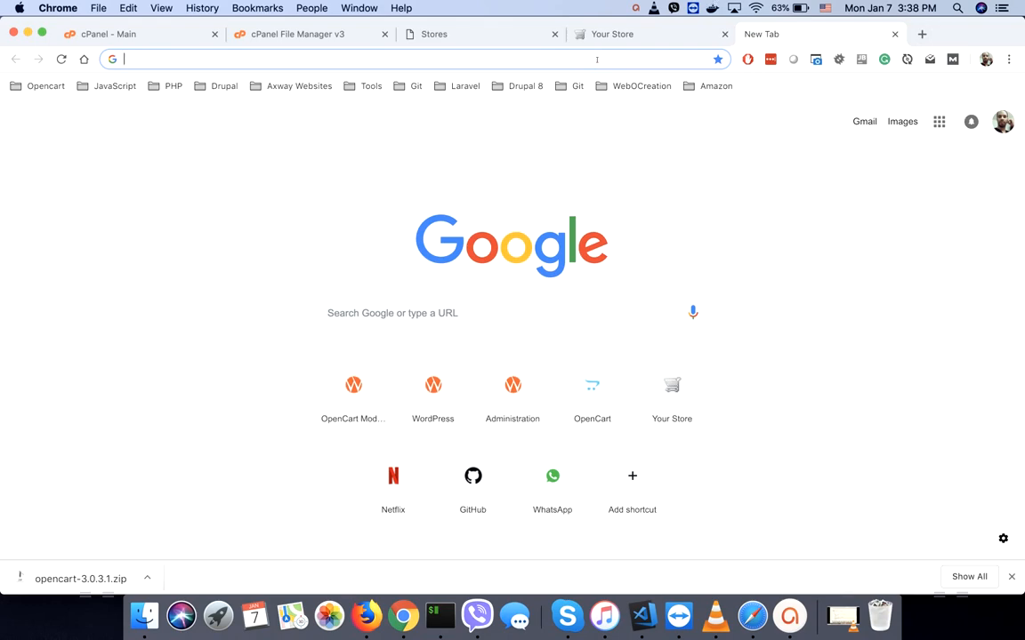
# - From ThemeForest Downloads, download the Journal theme's All files & documentation package, then return to cPanel
pyautogui.write('them')
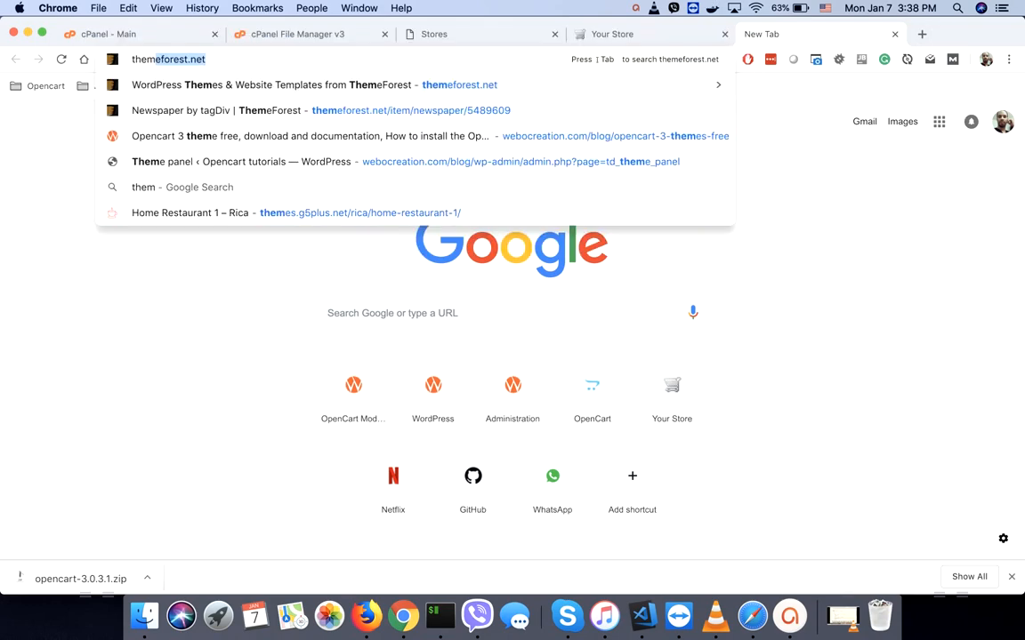
pyautogui.press('Return')
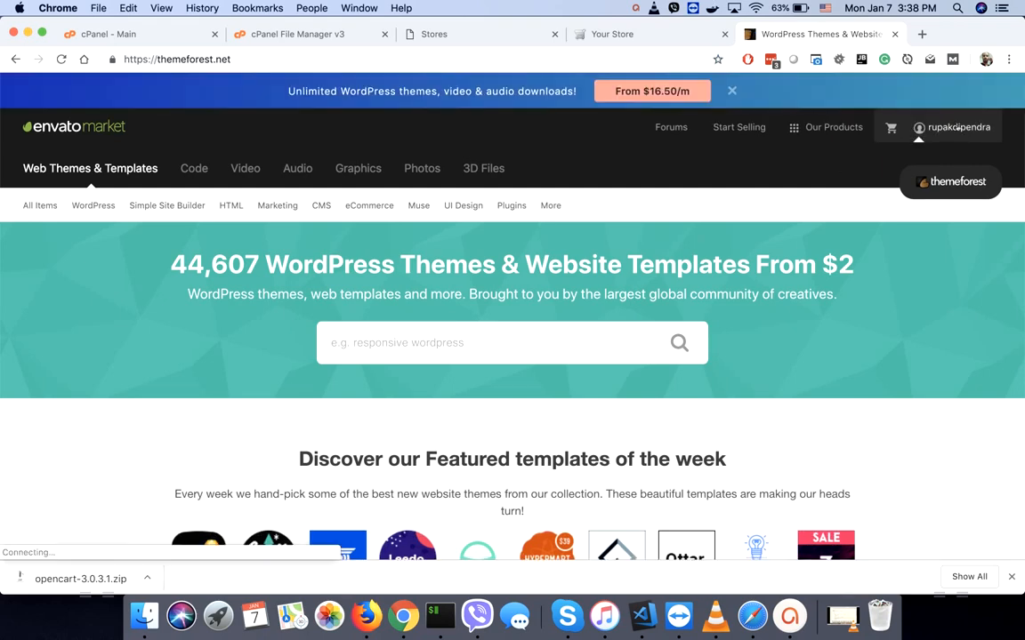
pyautogui.moveTo(960, 130)
pyautogui.click(857, 231)
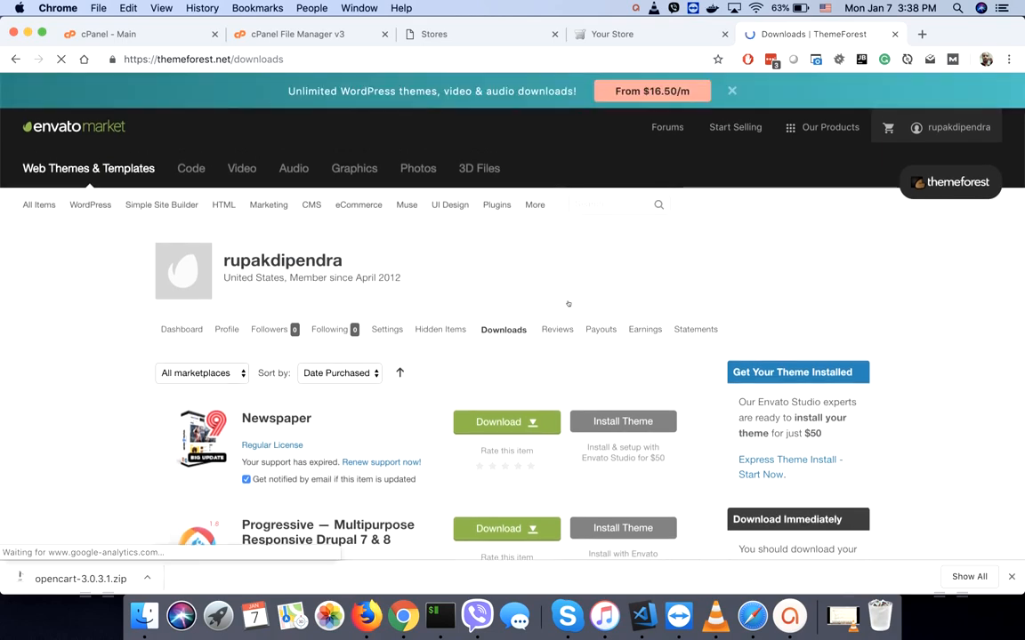
pyautogui.scroll(-5, 88, 431)
pyautogui.scroll(-3, 88, 430)
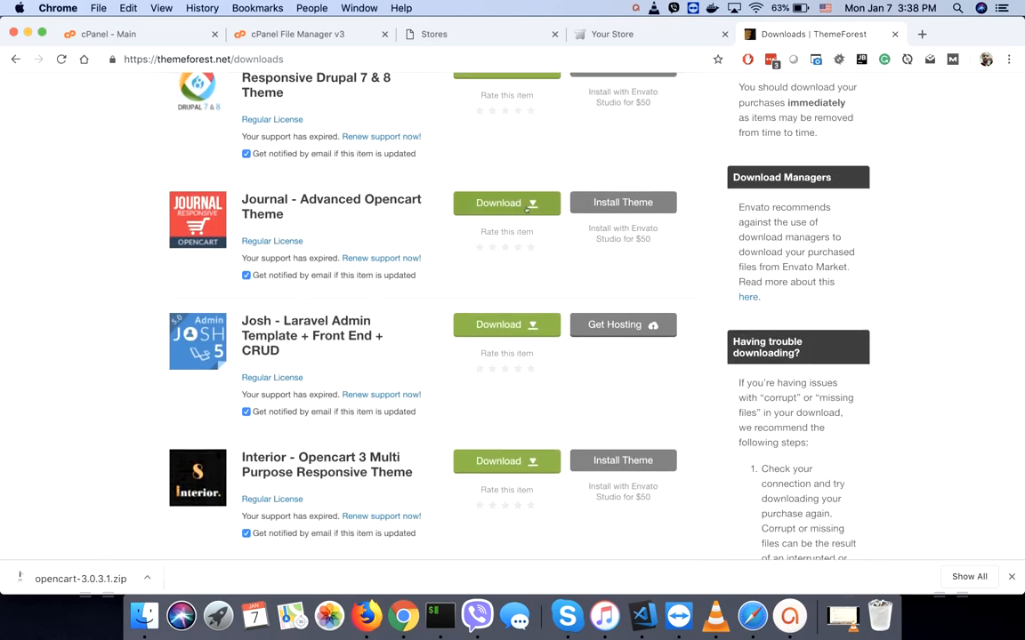
pyautogui.click(471, 190)
pyautogui.click(501, 231)
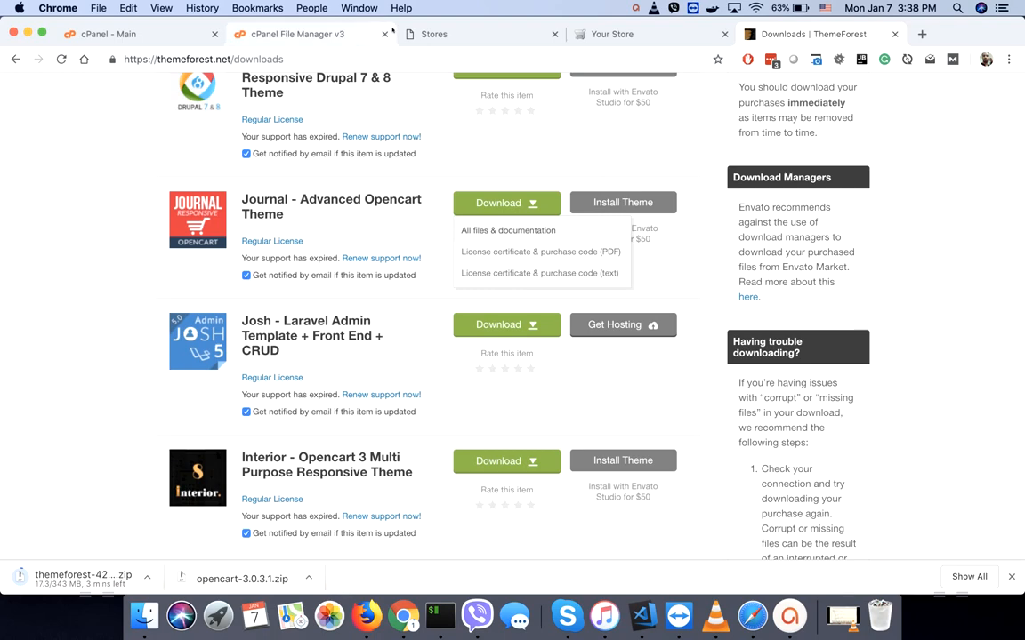
pyautogui.click(114, 34)
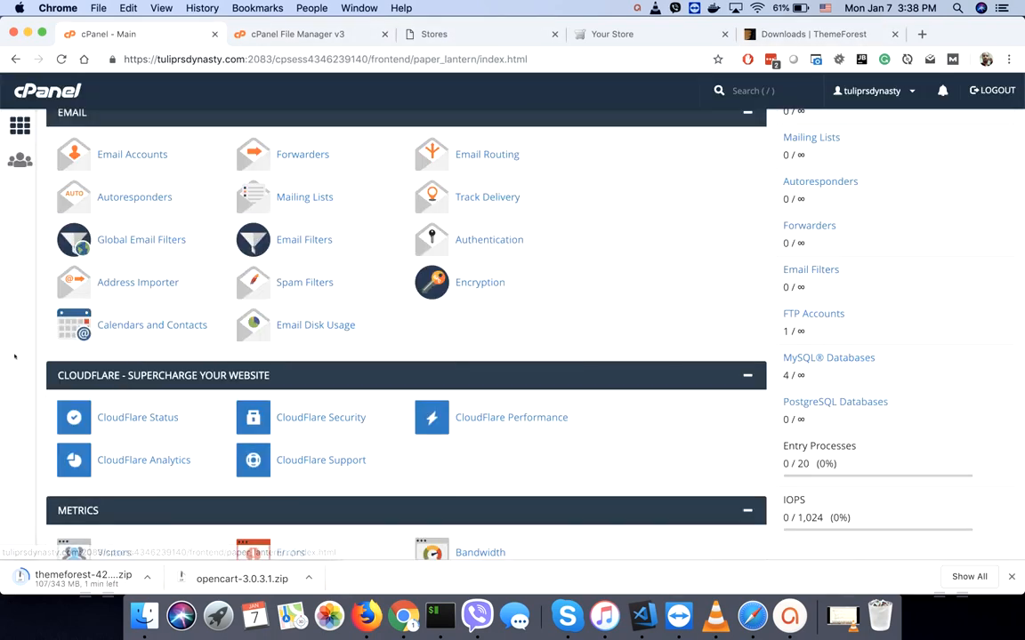
# - Start an FTP account named nepali and fill its password with a generated very strong password
pyautogui.scroll(15, 24, 335)
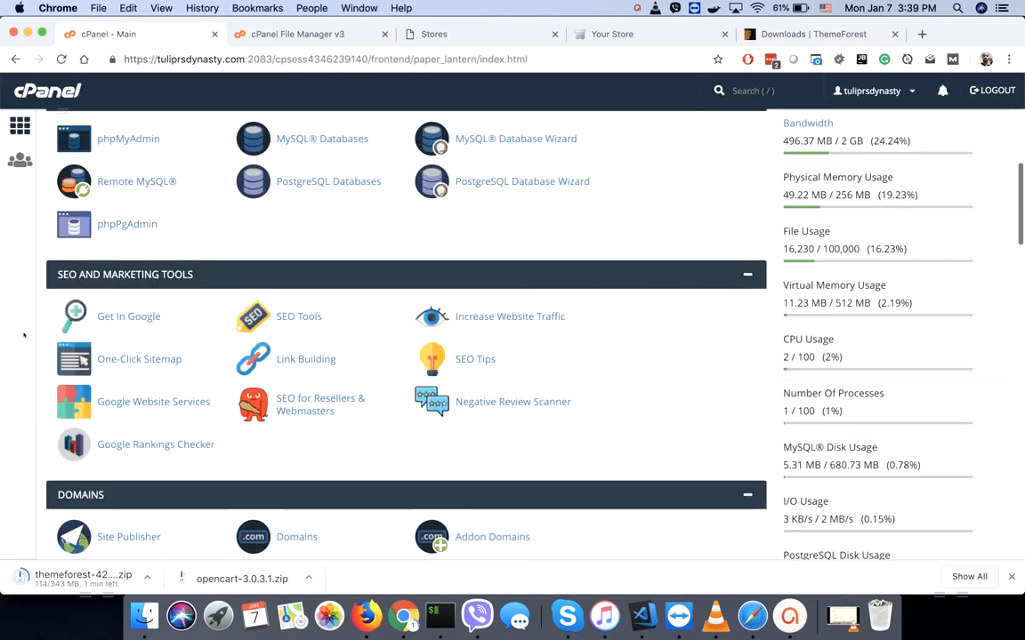
pyautogui.scroll(8, 24, 335)
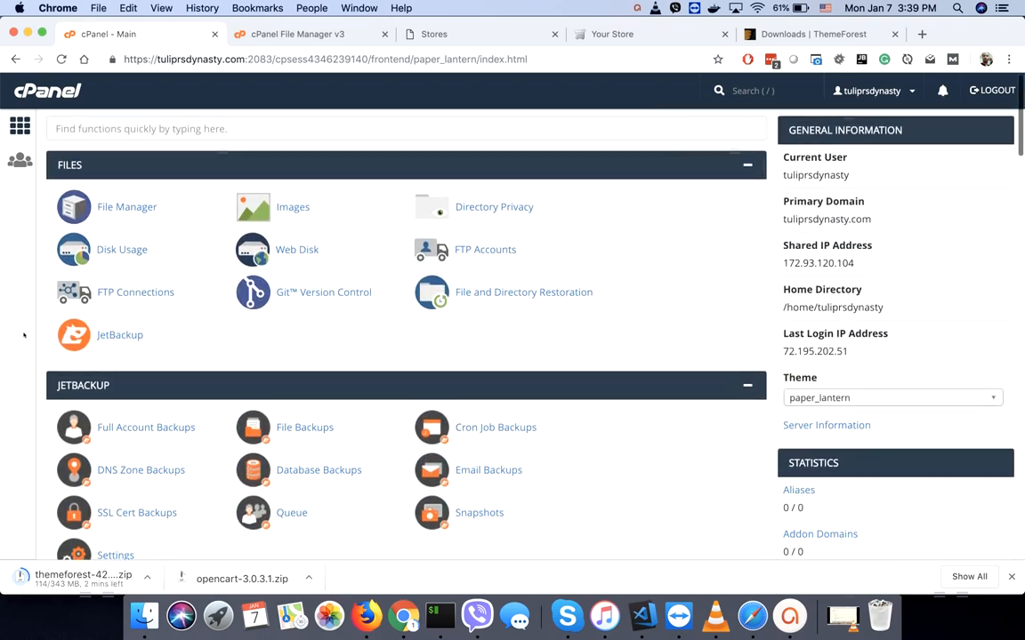
pyautogui.click(488, 251)
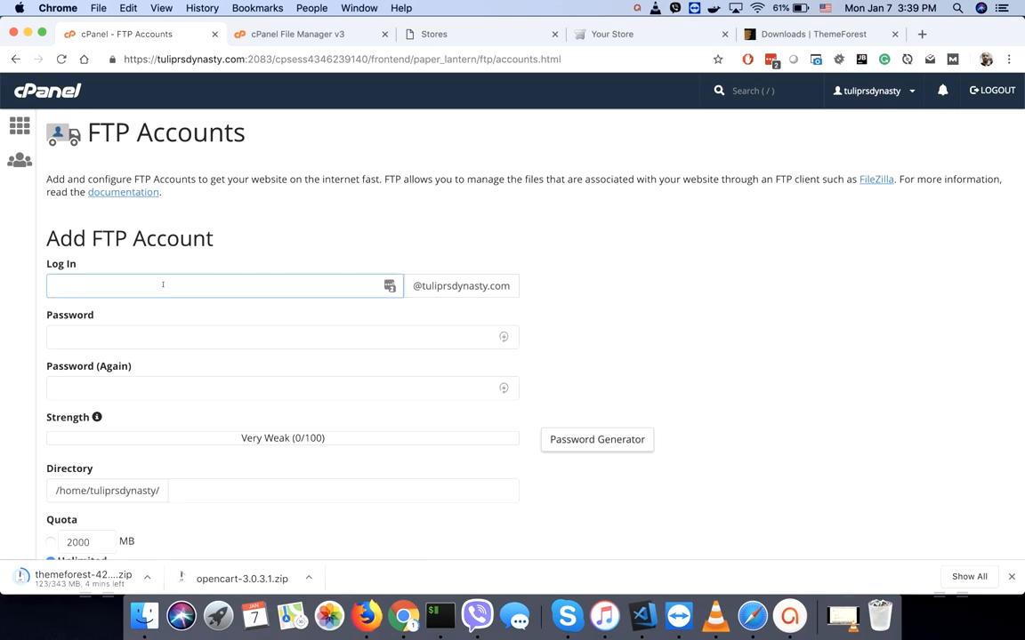
pyautogui.write('nepali')
pyautogui.click(605, 441)
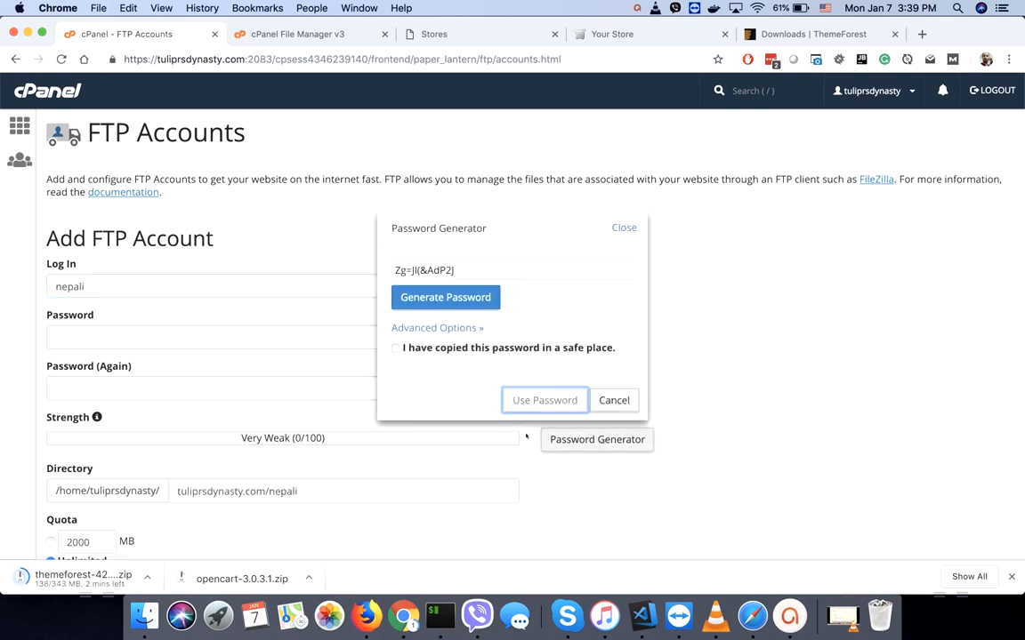
pyautogui.click(437, 270)
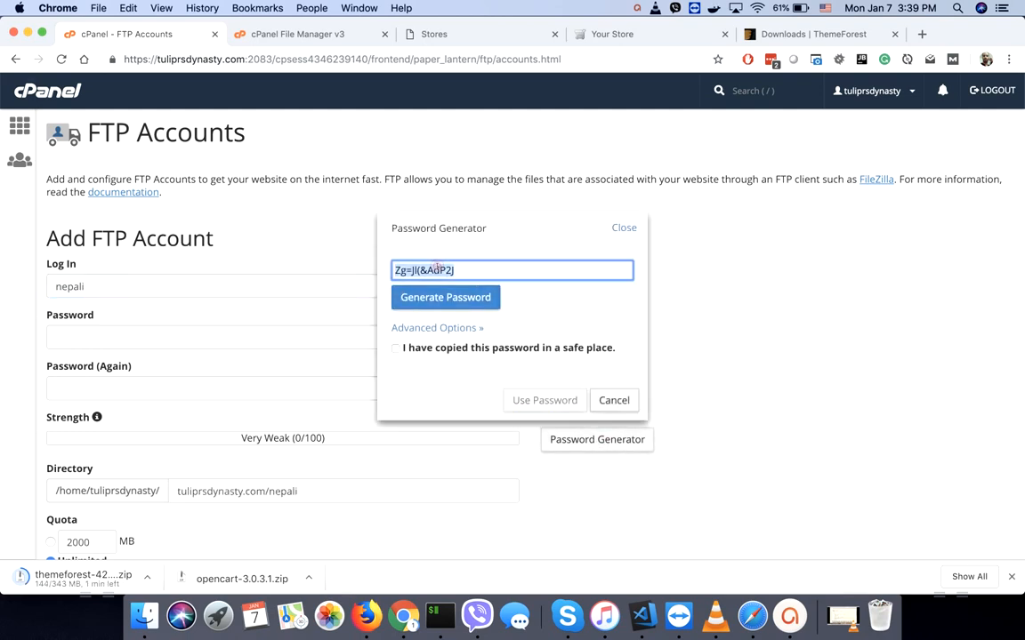
pyautogui.click(396, 349)
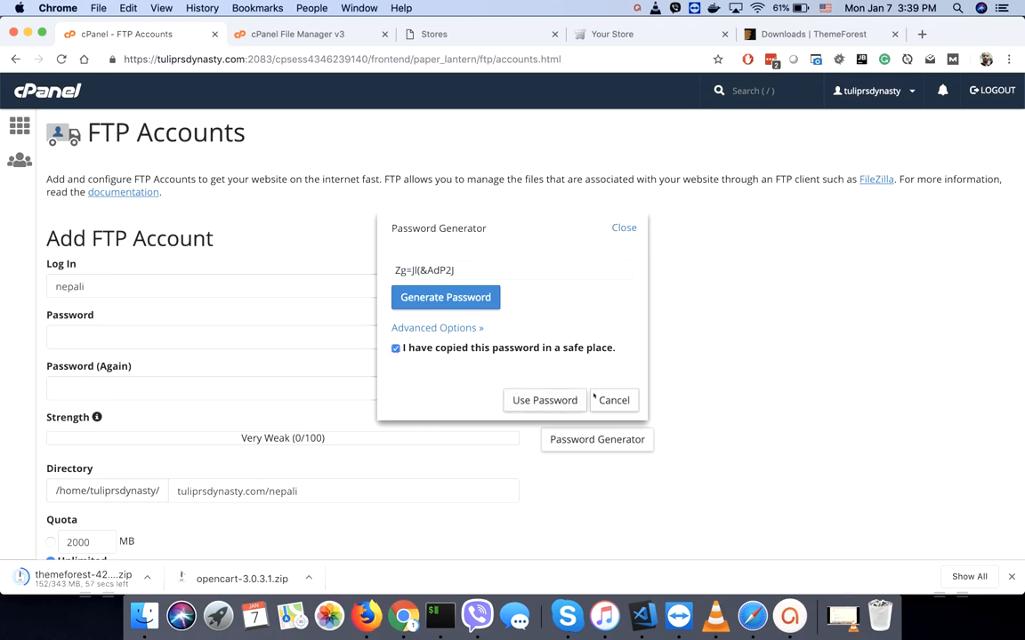
pyautogui.click(545, 400)
# - Clear the Directory field so the account covers the home folder, and create the FTP account
pyautogui.scroll(-5, 773, 381)
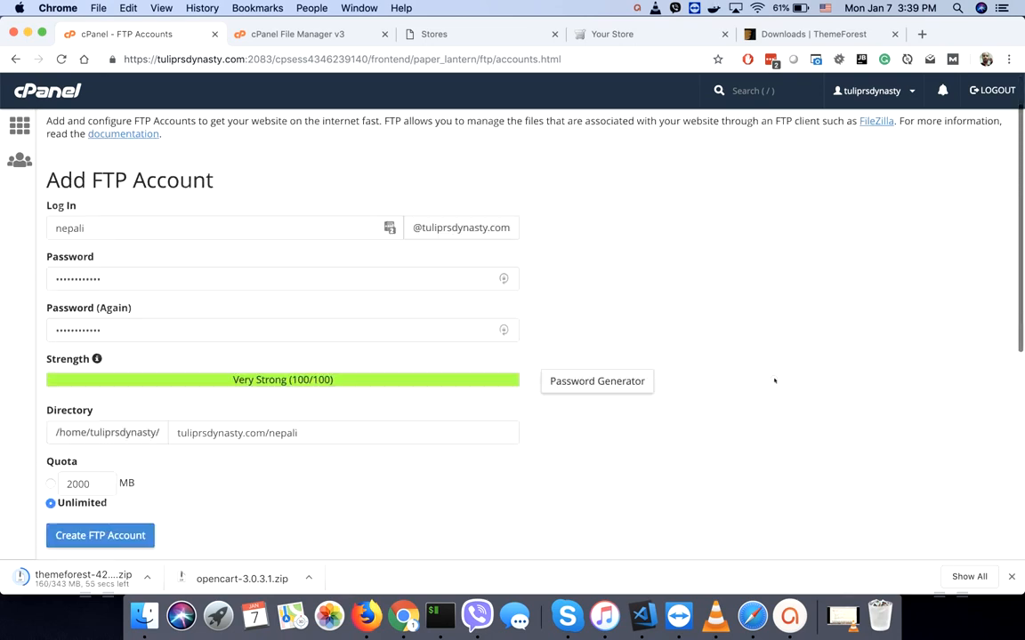
pyautogui.tripleClick(253, 210)
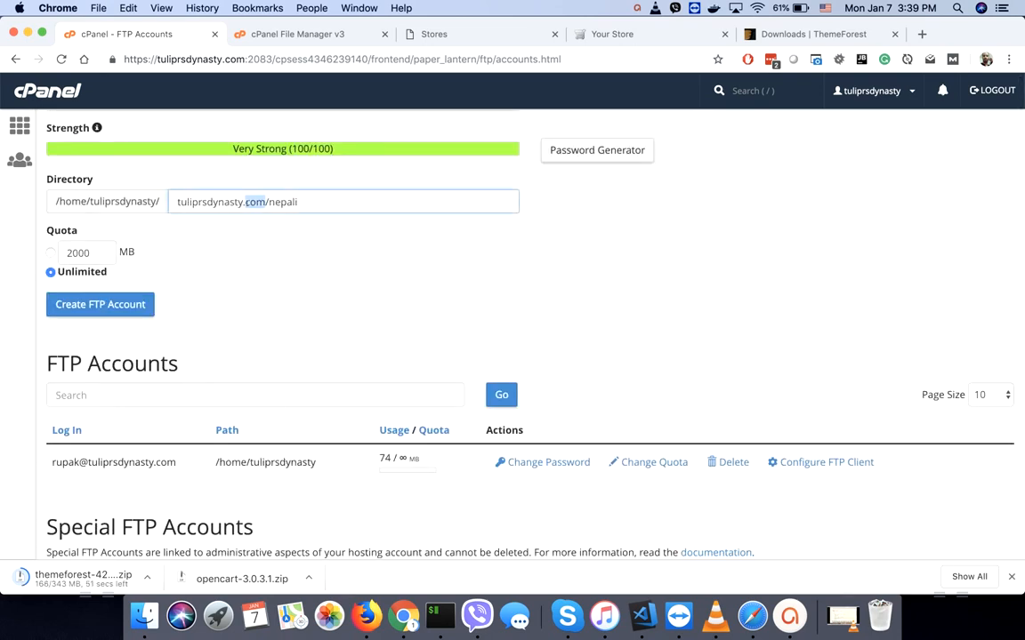
pyautogui.press('BackSpace')
pyautogui.click(343, 288)
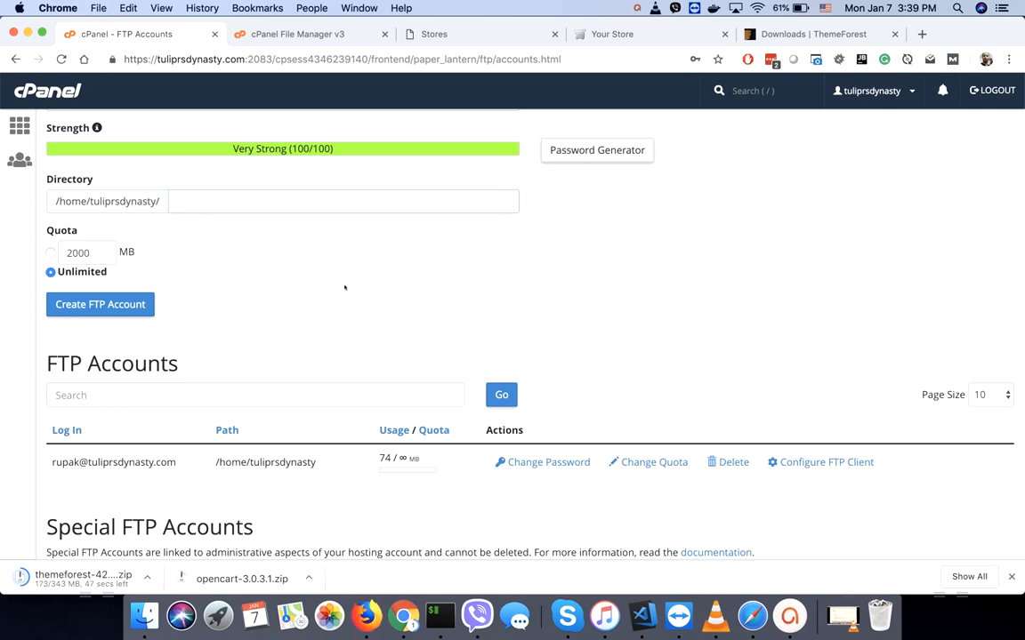
pyautogui.click(116, 303)
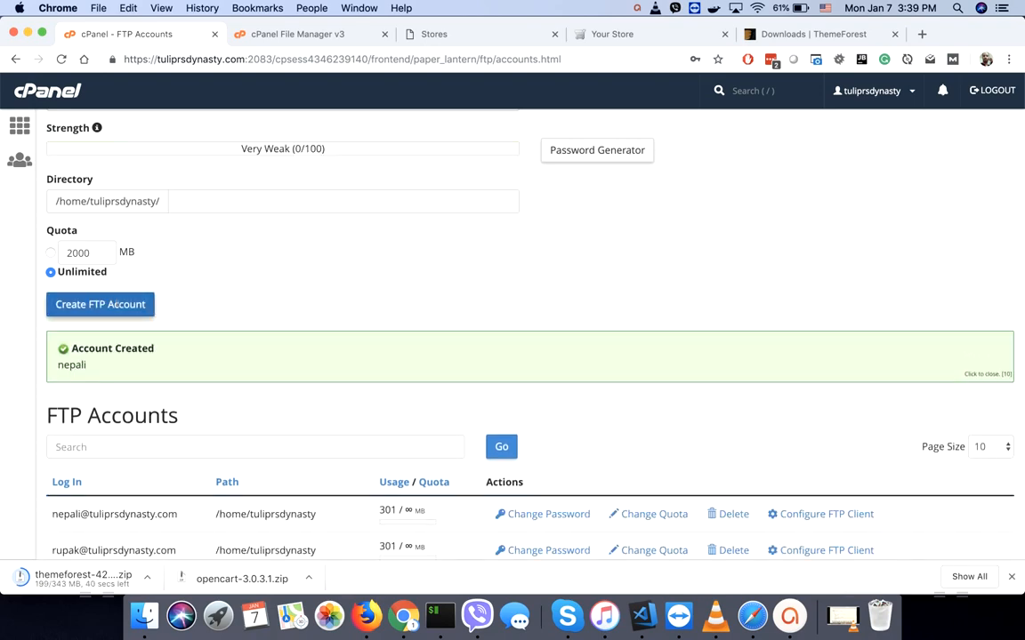
pyautogui.scroll(5, 339, 311)
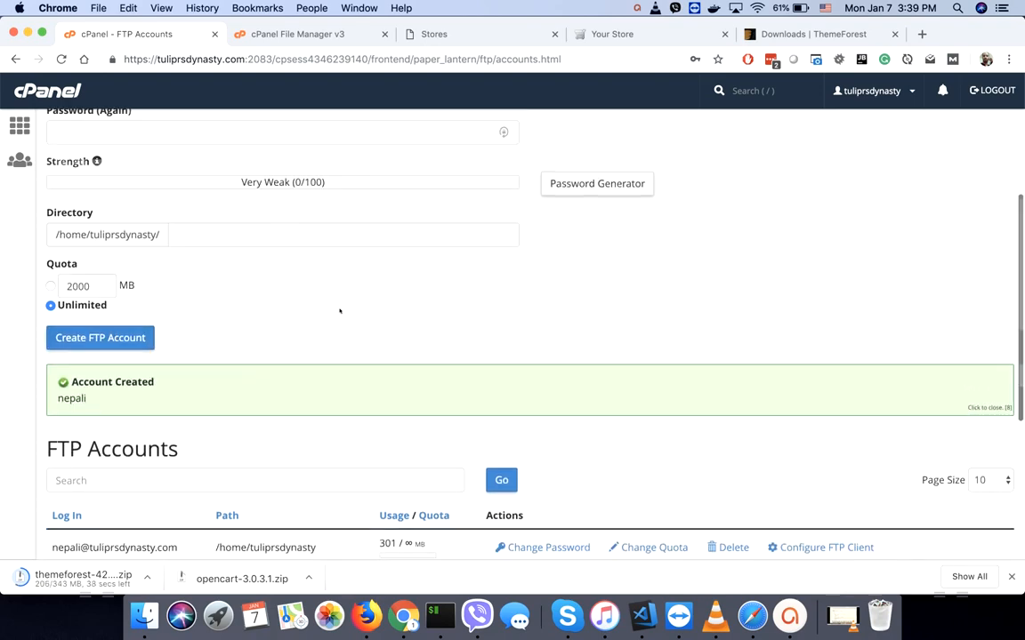
pyautogui.scroll(-5, 339, 310)
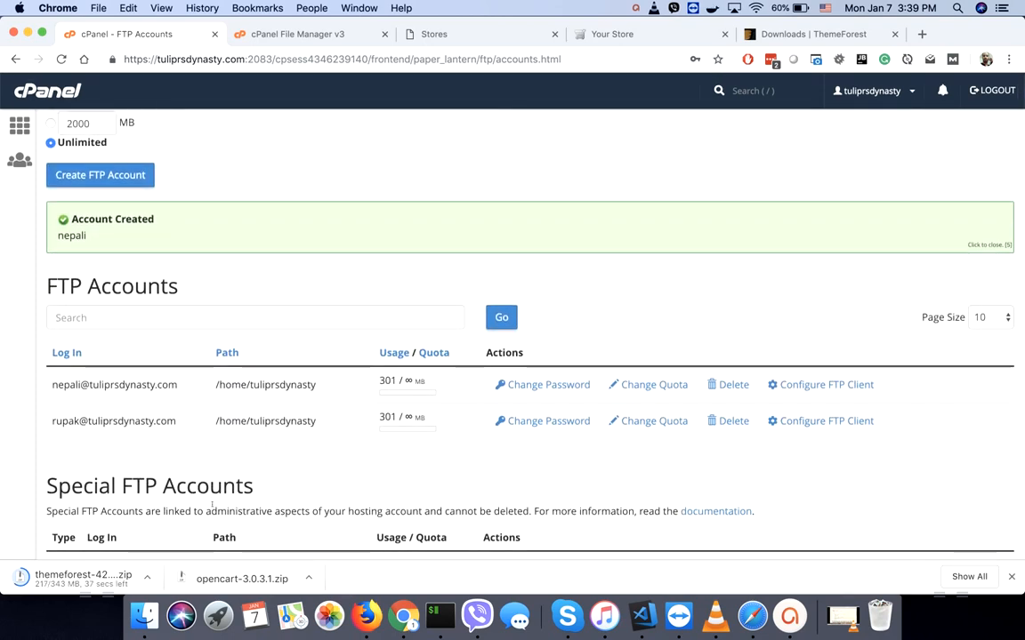
pyautogui.press('super+space')
pyautogui.write('fil')
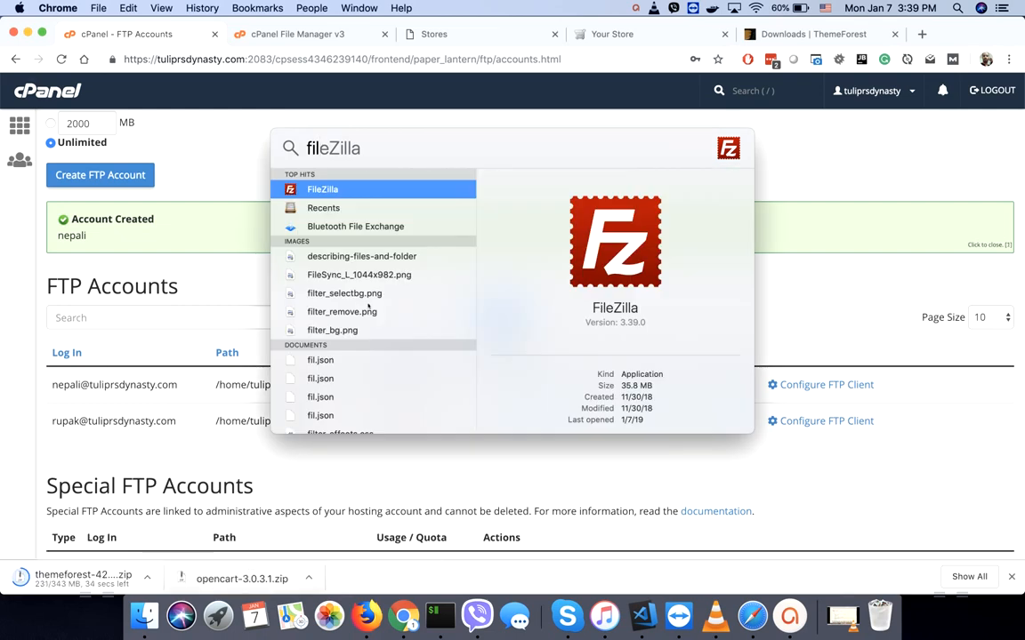
# - Launch FileZilla and connect to the saved hosting site in Site Manager, pasting the account password
pyautogui.click(346, 188)
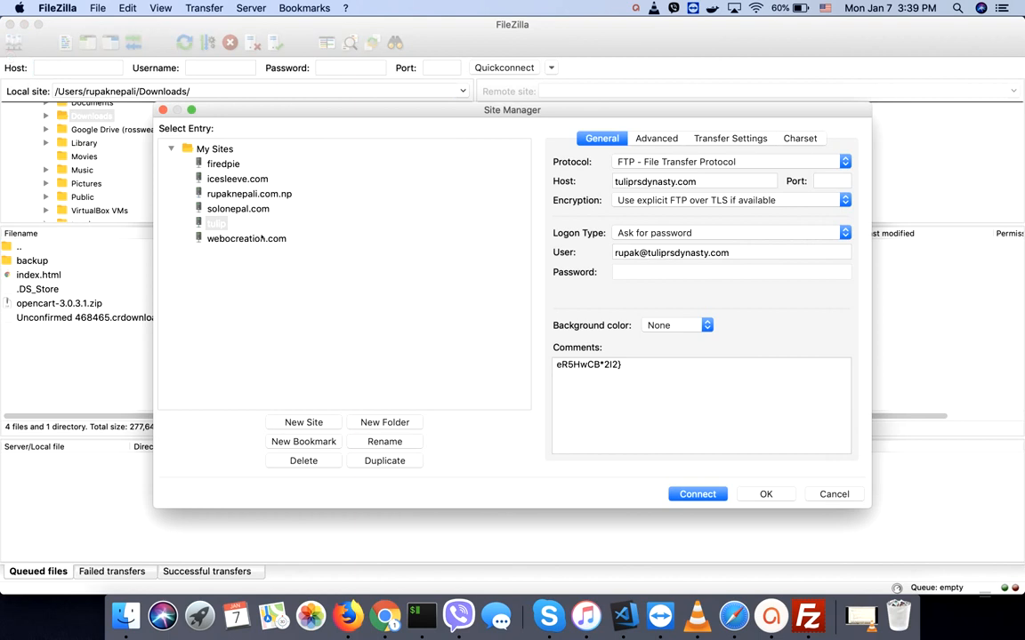
pyautogui.tripleClick(560, 365)
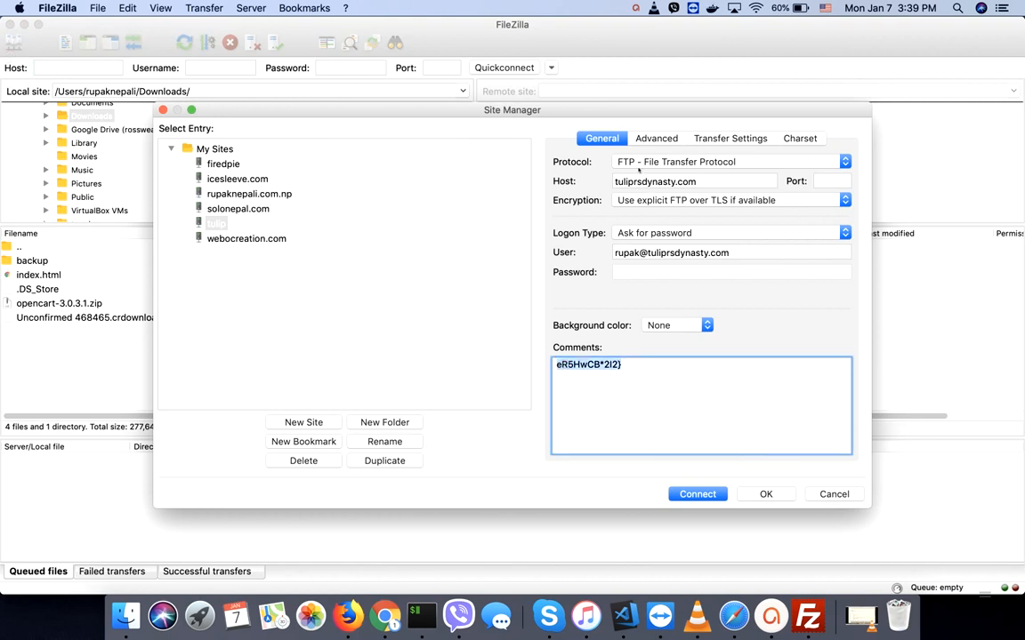
pyautogui.click(636, 181)
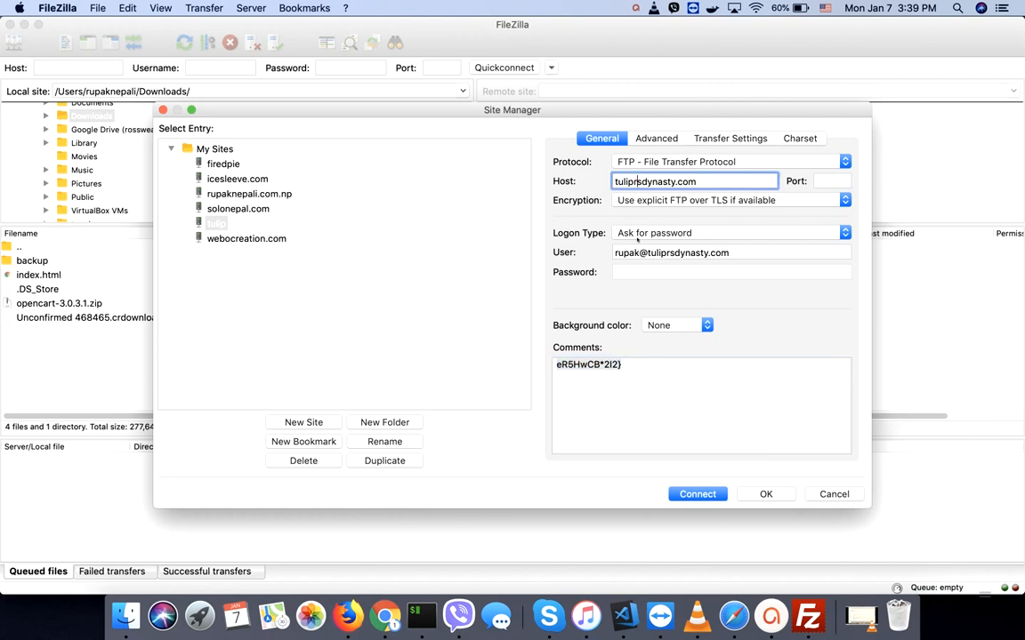
pyautogui.click(637, 253)
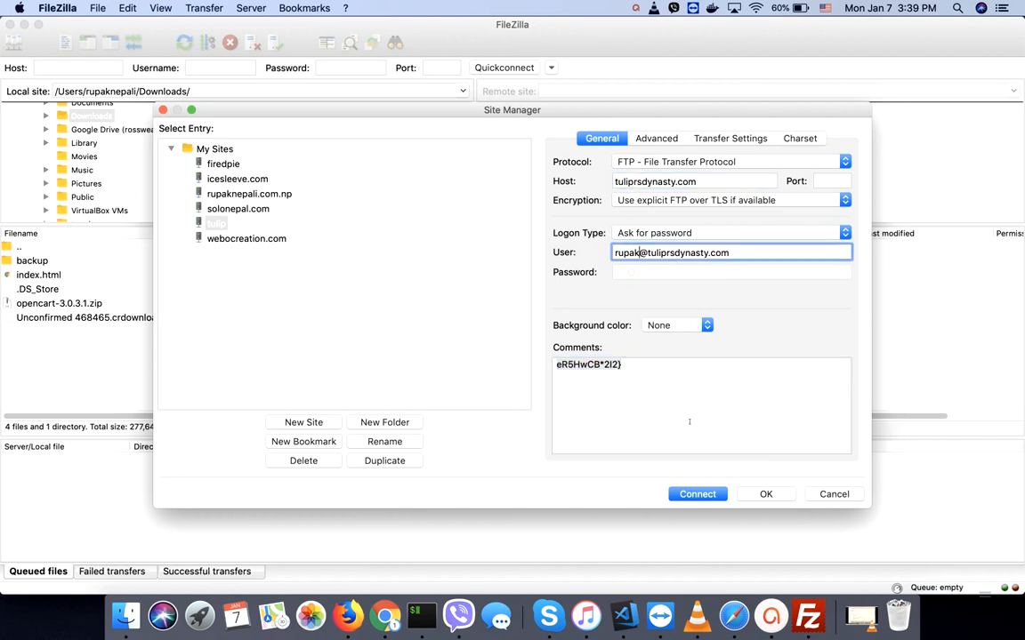
pyautogui.press('Return')
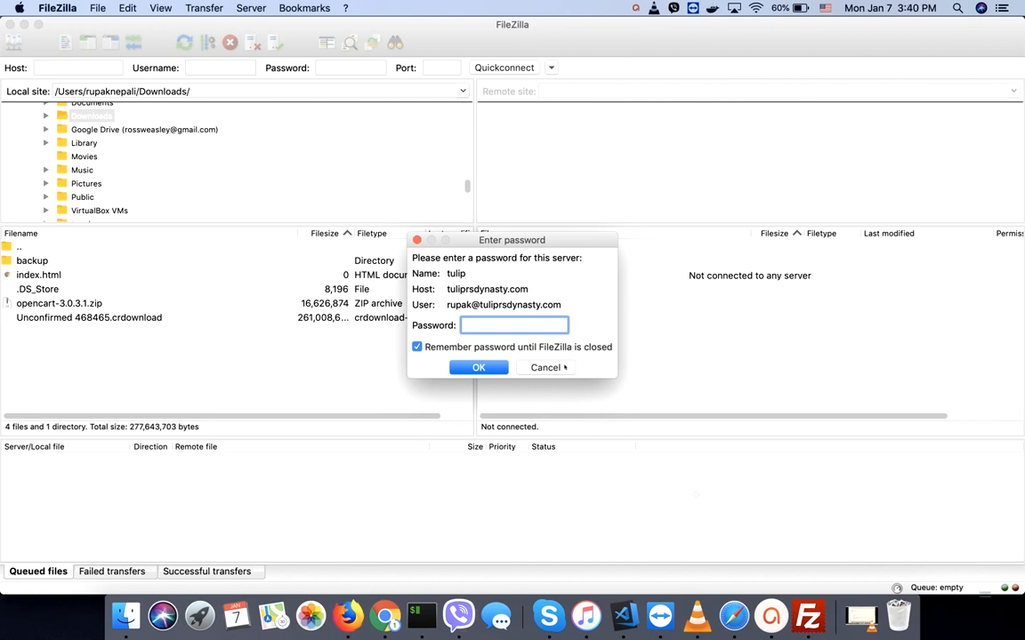
pyautogui.press('super+v')
pyautogui.click(474, 367)
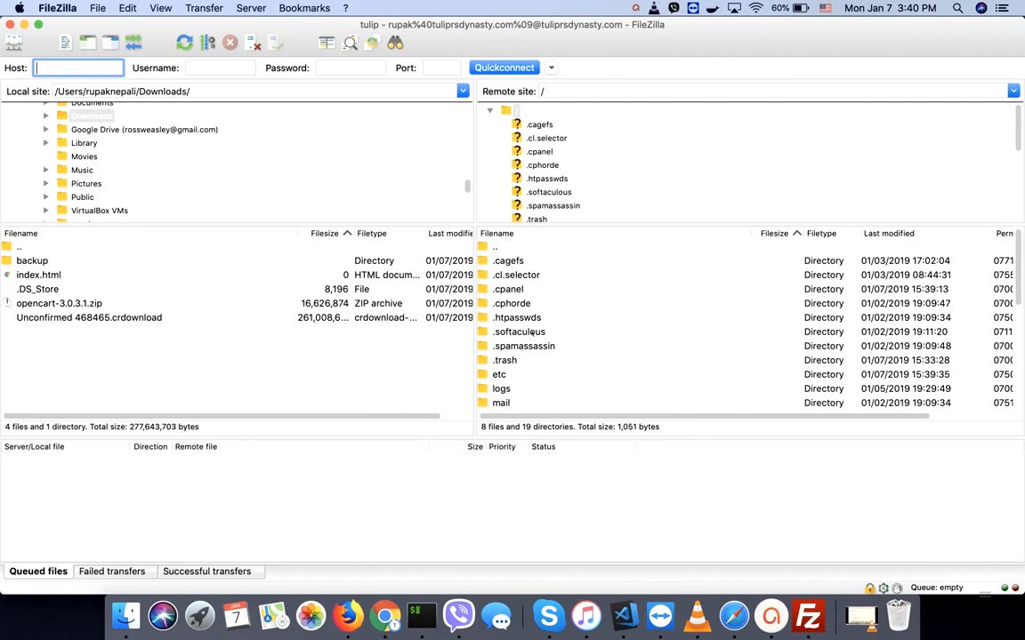
# - Open public_html on the server and rename .htaccess to .htaccess.txt
pyautogui.click(525, 332)
pyautogui.scroll(-5, 531, 331)
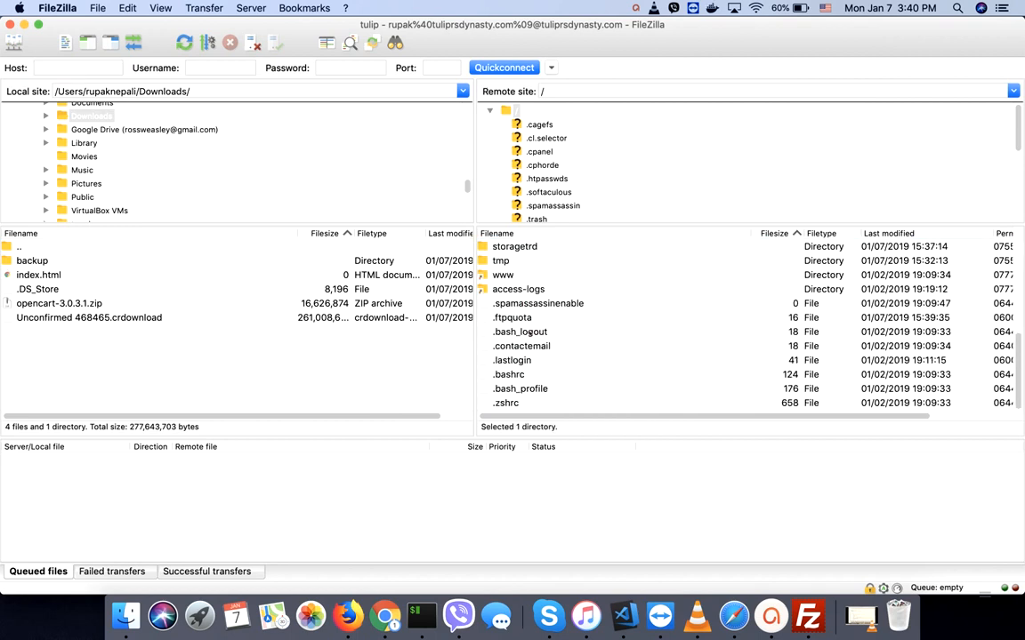
pyautogui.scroll(3, 530, 332)
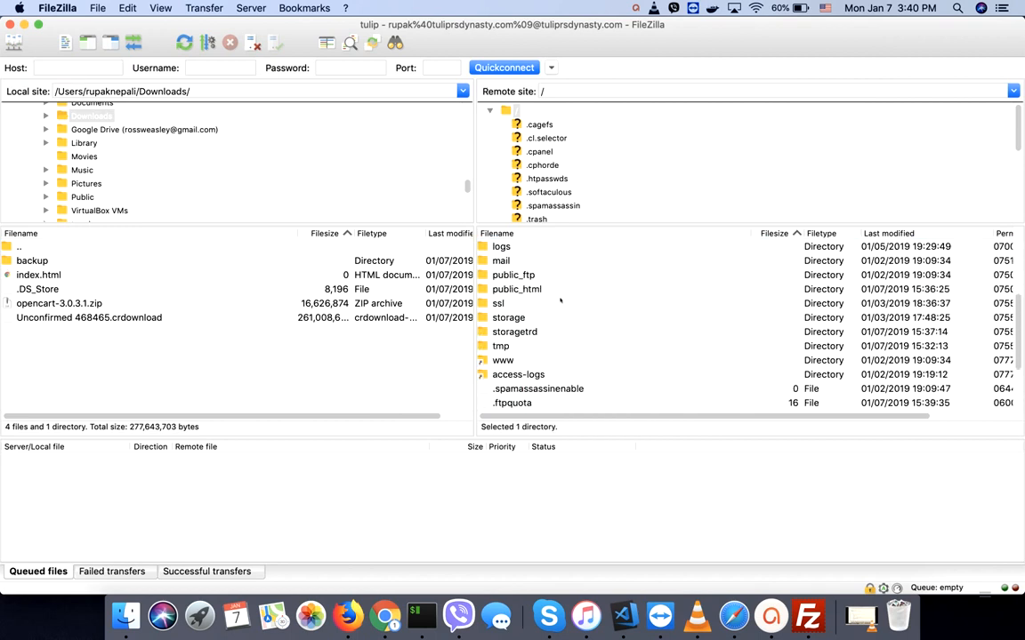
pyautogui.doubleClick(518, 290)
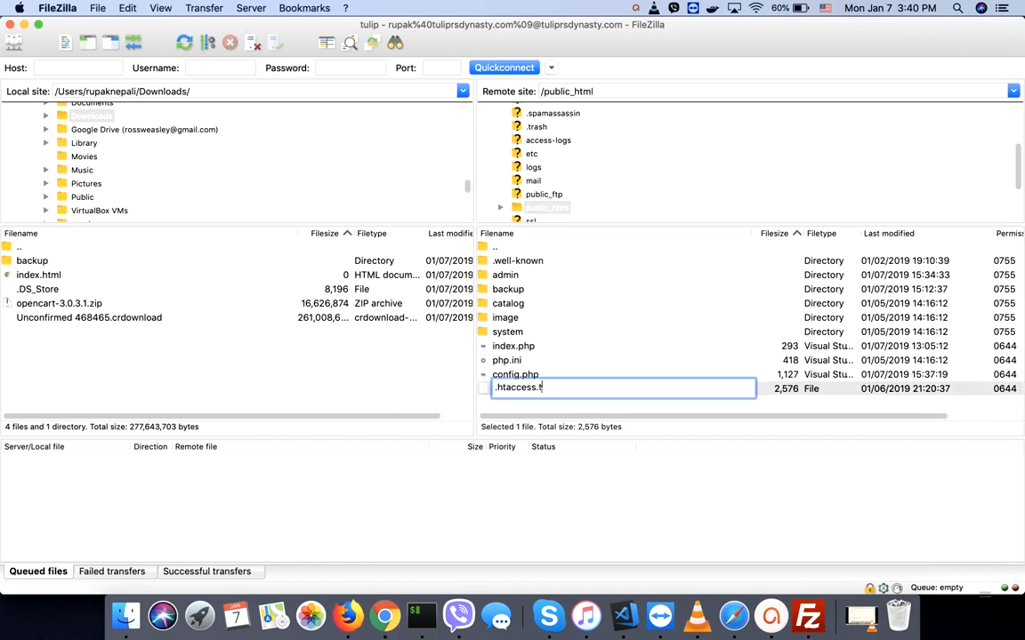
pyautogui.write('xt')
pyautogui.click(582, 350)
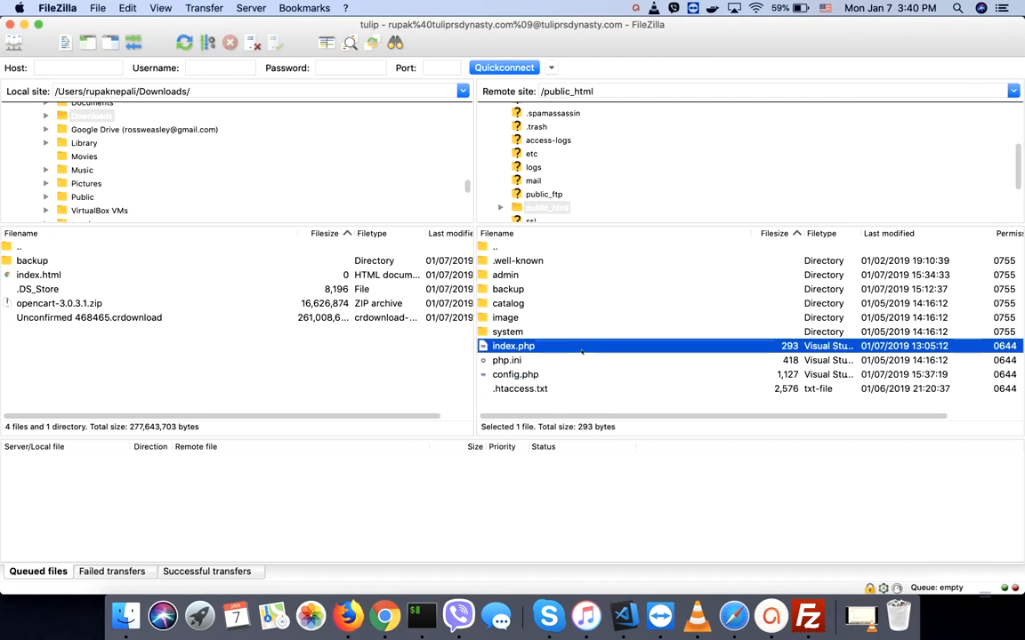
# - Rename .htaccess.txt back to .htaccess by removing the .txt extension
pyautogui.click(538, 389)
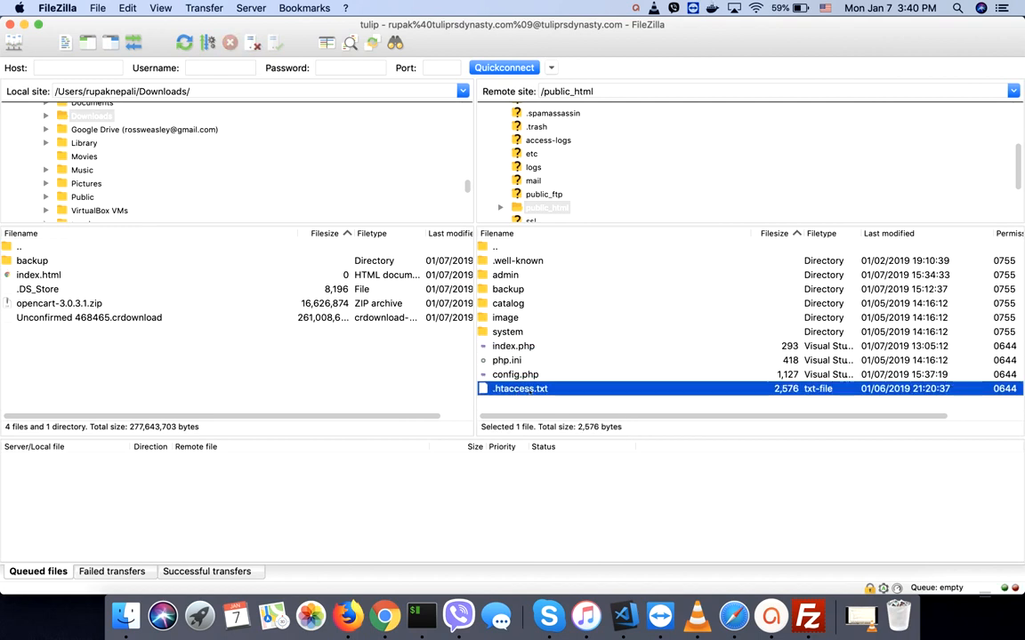
pyautogui.click(525, 389)
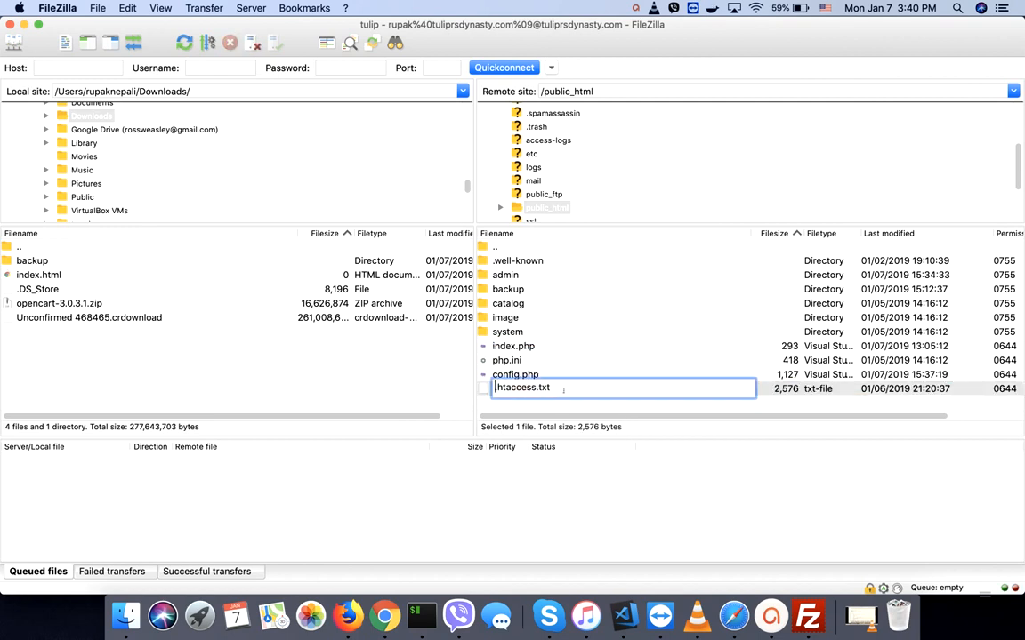
pyautogui.press('BackSpace')
pyautogui.press('BackSpace')
pyautogui.press('BackSpace')
pyautogui.press('BackSpace')
pyautogui.press('BackSpace')
pyautogui.hotkey('ctrl', 'Up')
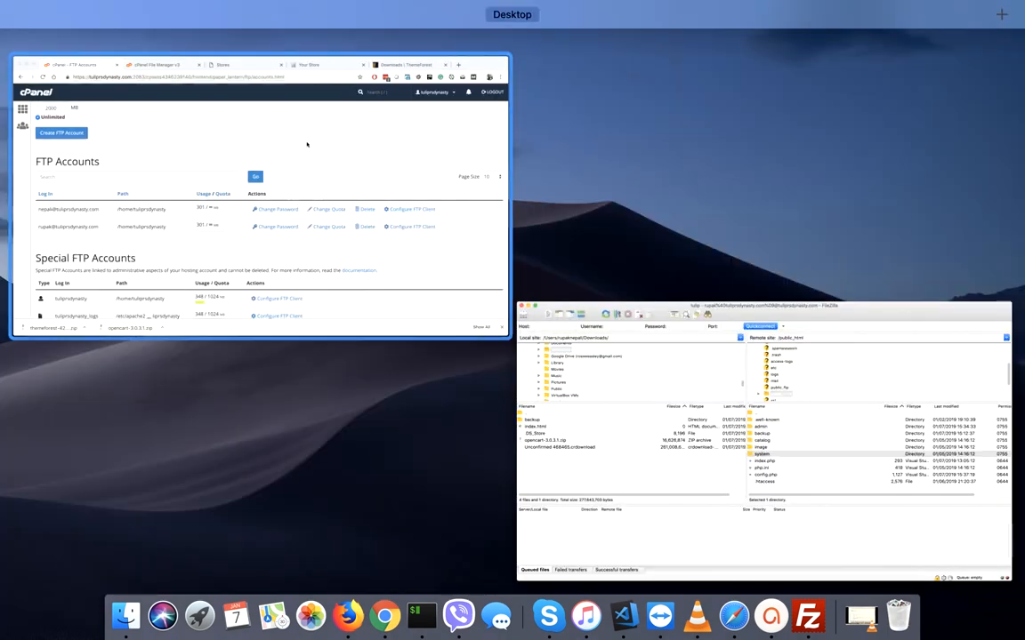
# - Extract the downloaded ThemeForest Journal zip into a journal_download folder in Downloads
pyautogui.click(309, 144)
pyautogui.click(774, 34)
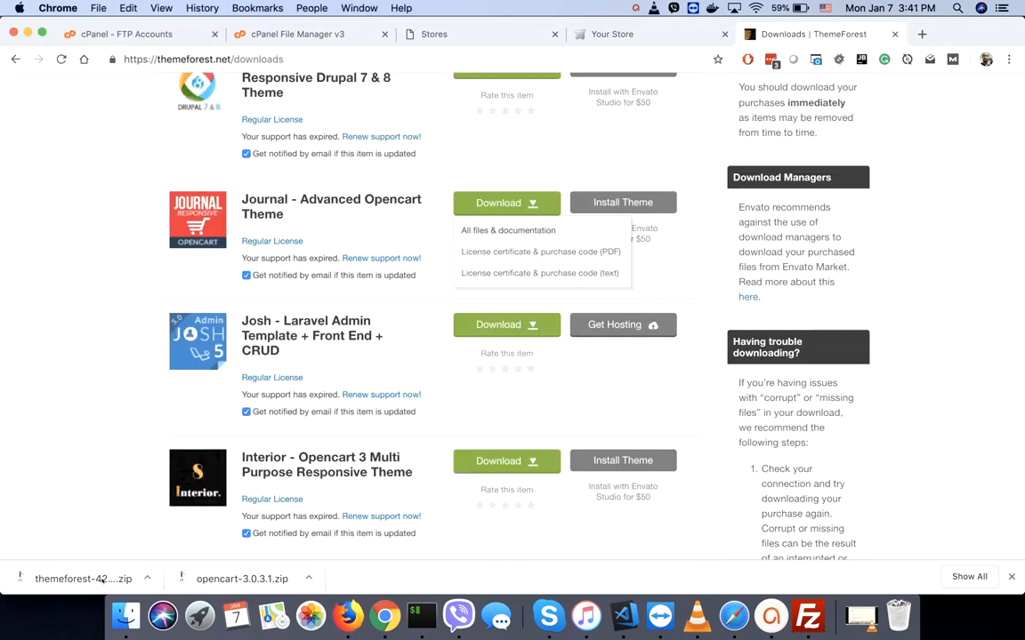
pyautogui.click(85, 579)
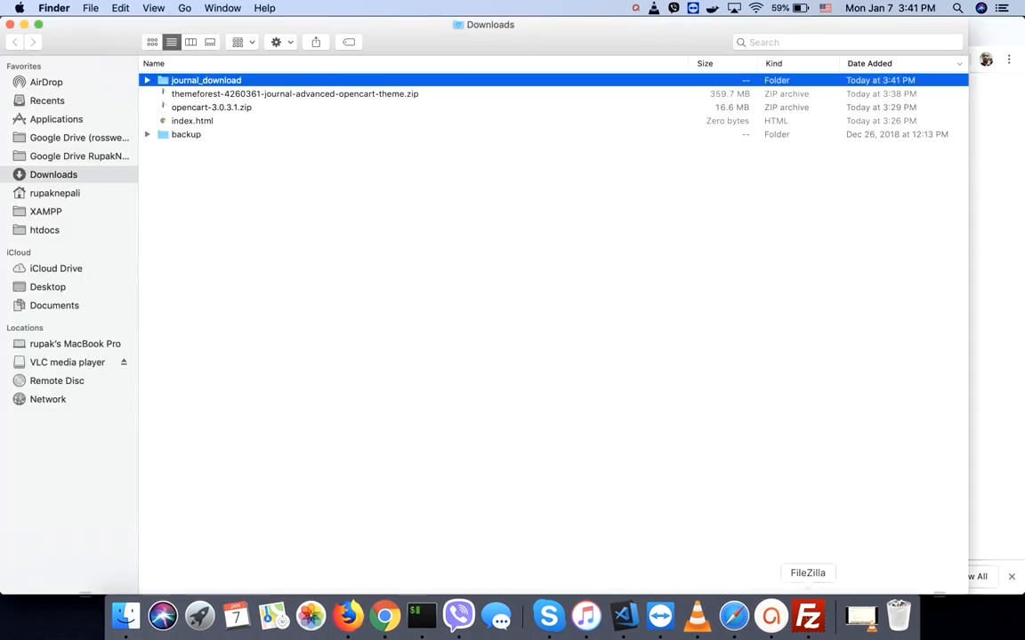
pyautogui.click(808, 616)
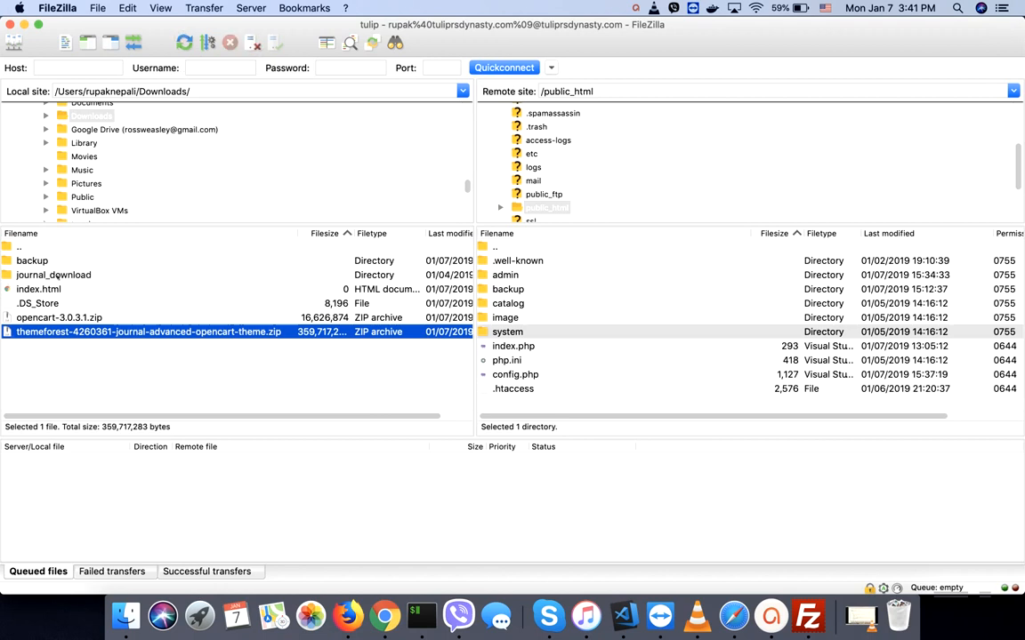
# - Upload admin, catalog, image and system from journal_download/JOURNAL_3.0.19/OpenCart_3.x to public_html
pyautogui.click(57, 276)
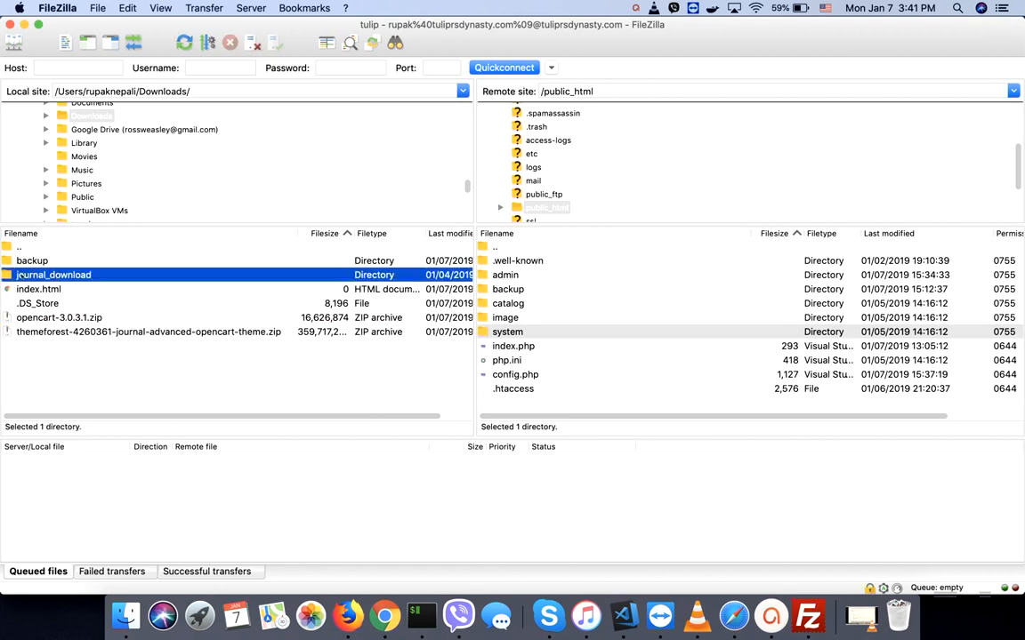
pyautogui.doubleClick(17, 274)
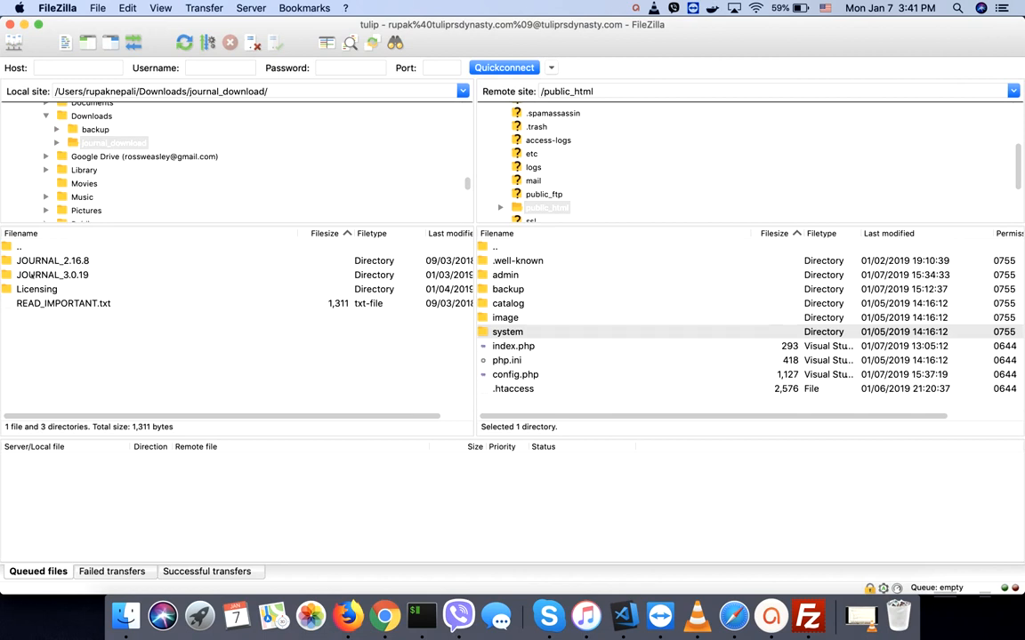
pyautogui.doubleClick(31, 277)
pyautogui.doubleClick(40, 276)
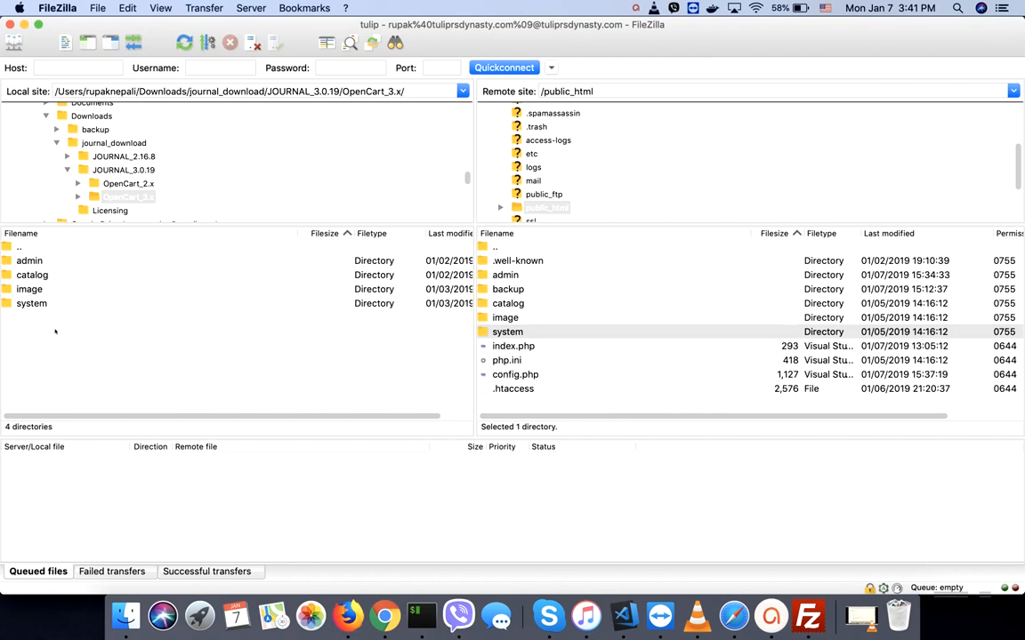
pyautogui.click(29, 261)
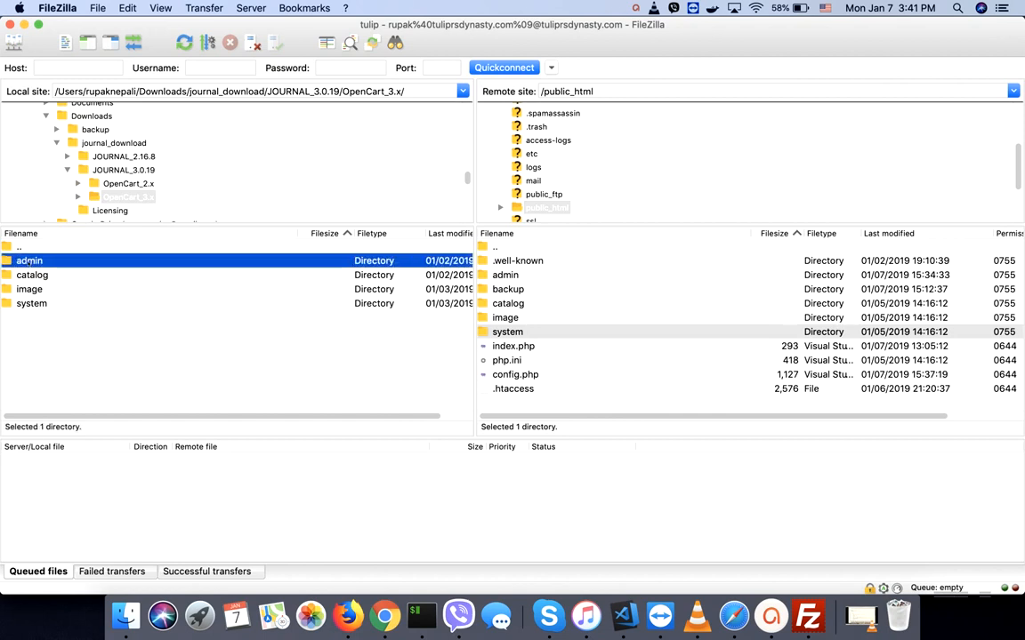
pyautogui.keyDown('shift'); pyautogui.click(34, 303); pyautogui.keyUp('shift')
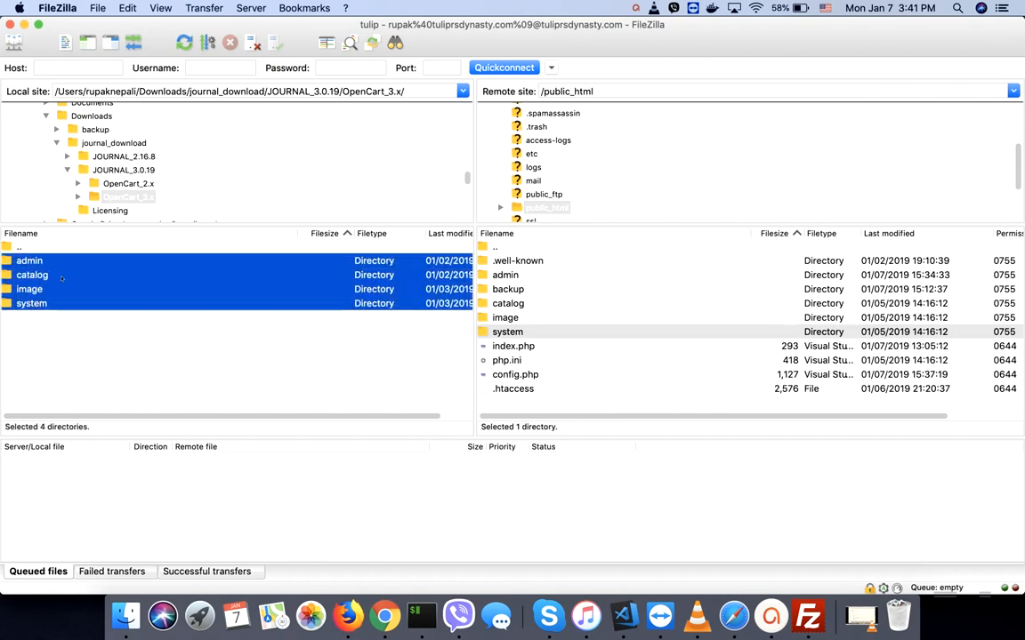
pyautogui.rightClick(56, 272)
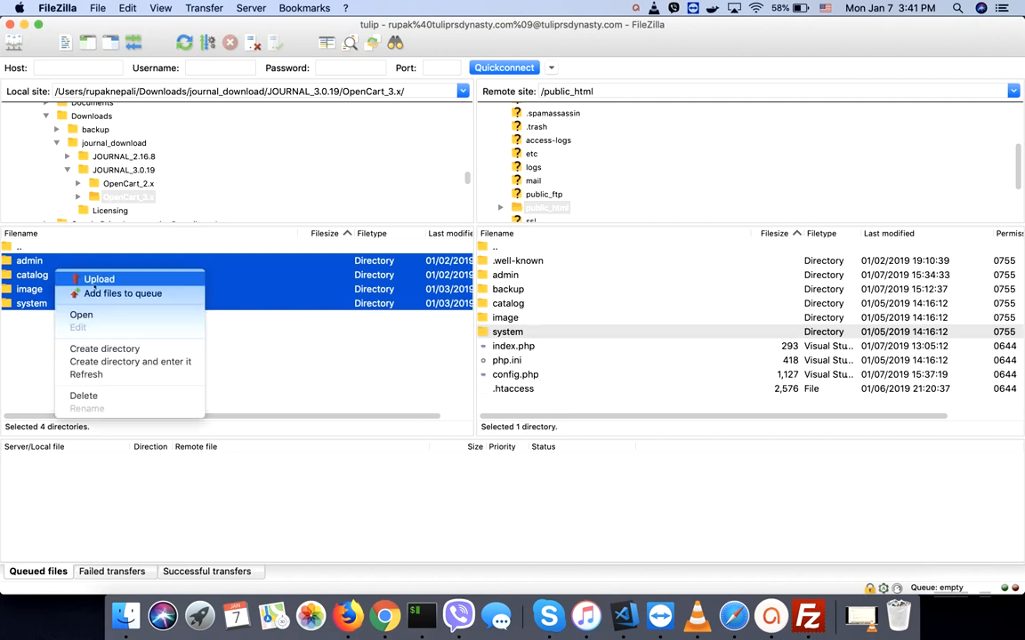
pyautogui.click(96, 280)
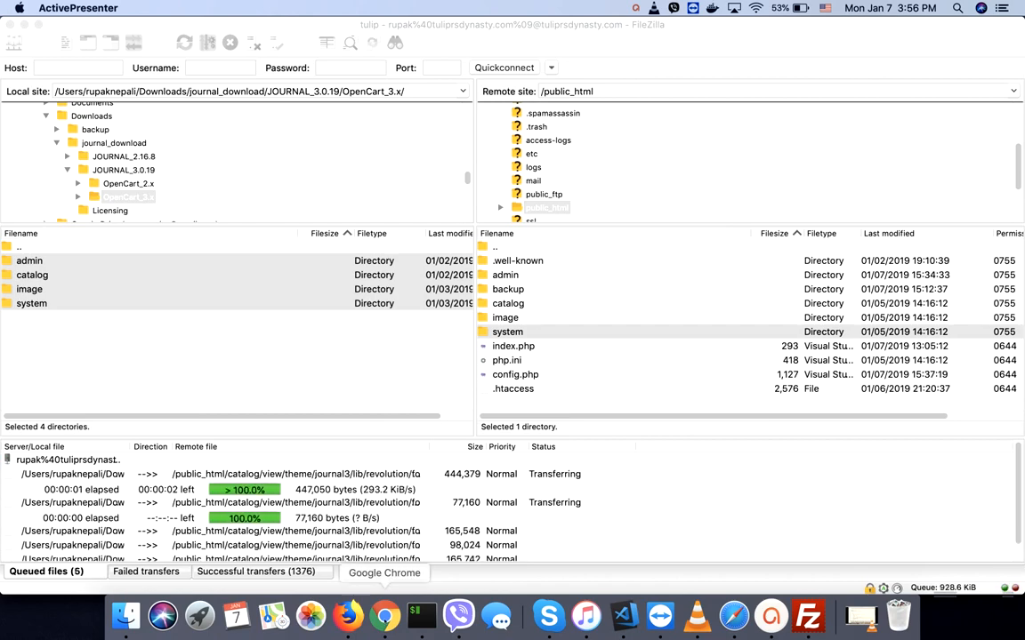
pyautogui.click(384, 616)
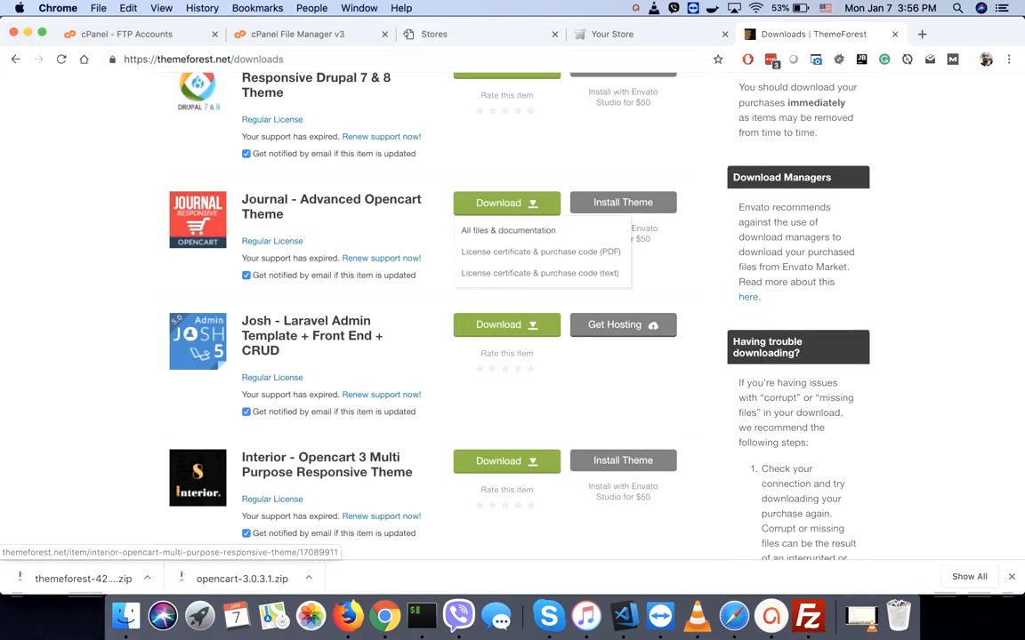
# - Install the Journal Theme extension from the Themes list in OpenCart's Extensions page
pyautogui.click(424, 34)
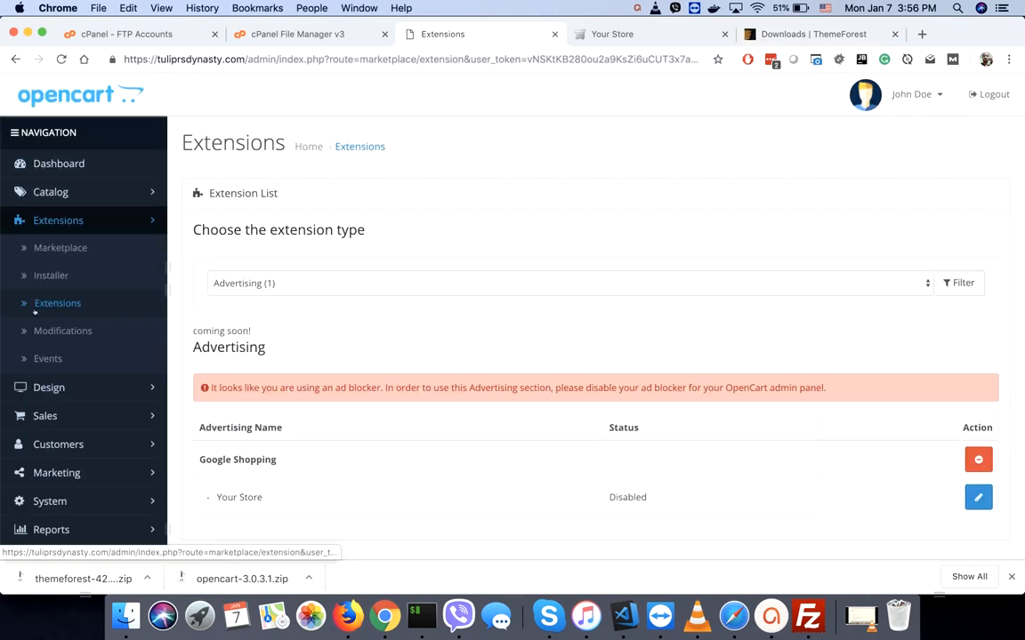
pyautogui.click(42, 310)
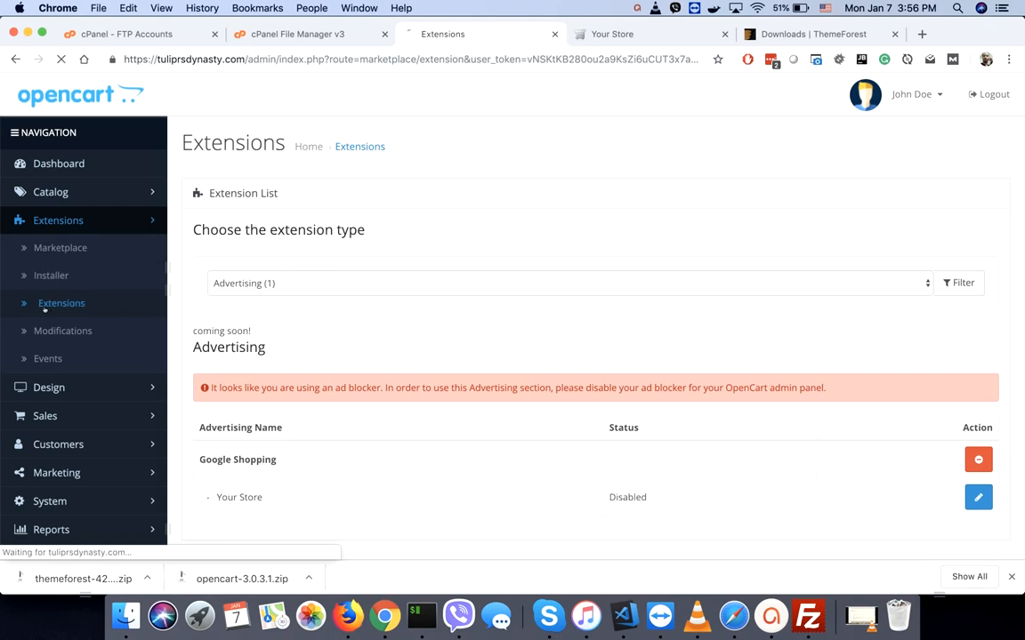
pyautogui.click(312, 283)
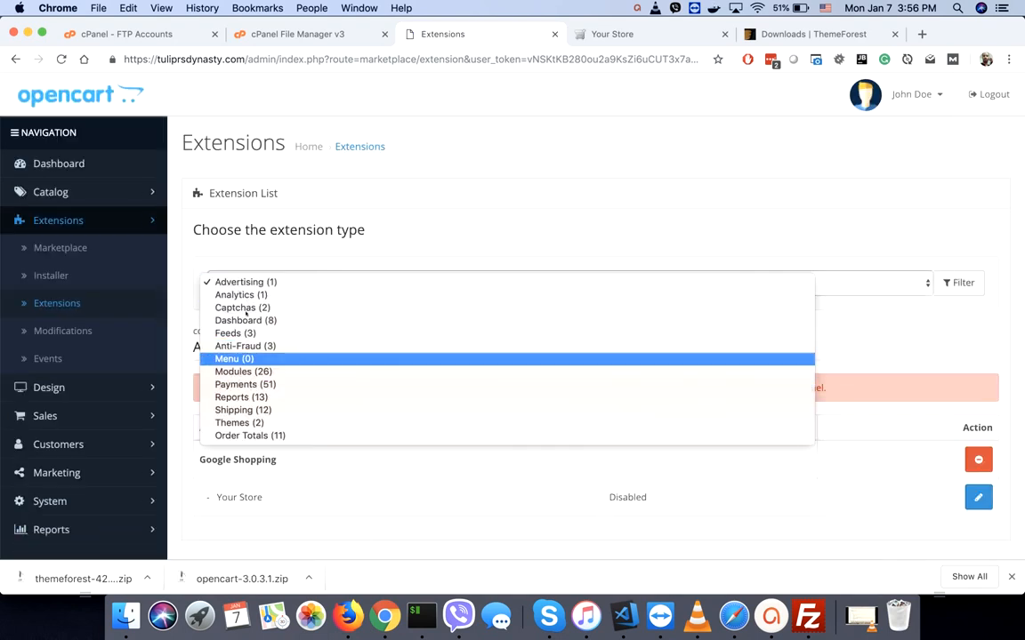
pyautogui.click(230, 423)
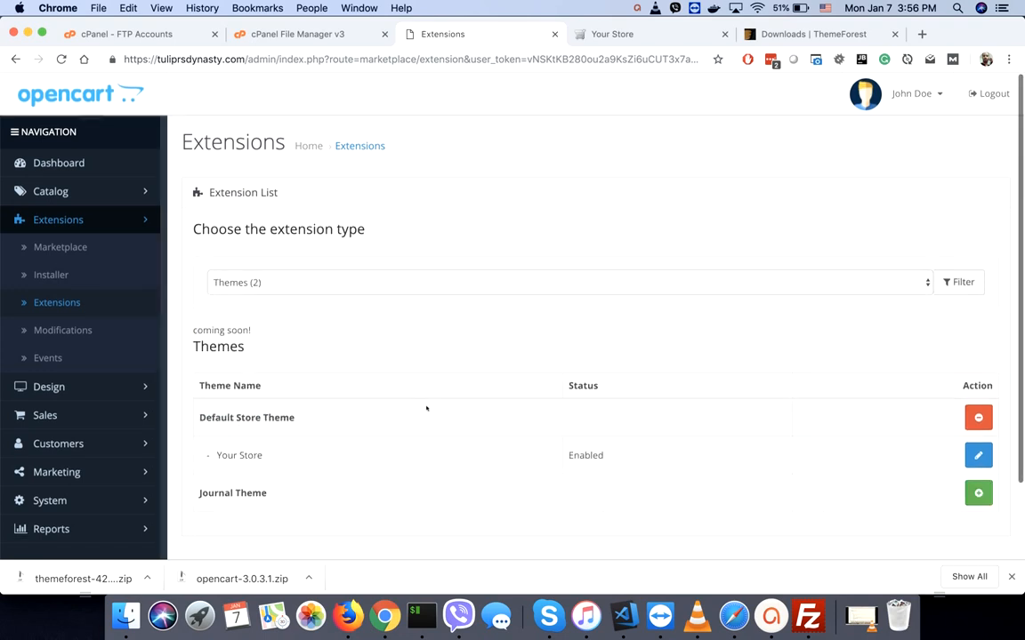
pyautogui.scroll(-2, 425, 408)
pyautogui.click(978, 404)
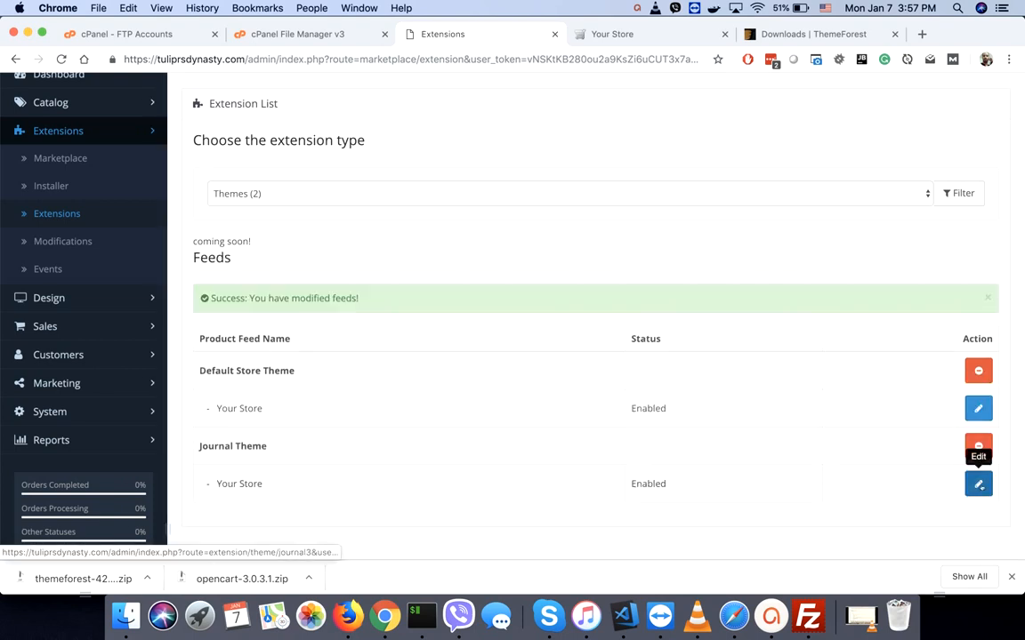
pyautogui.click(978, 485)
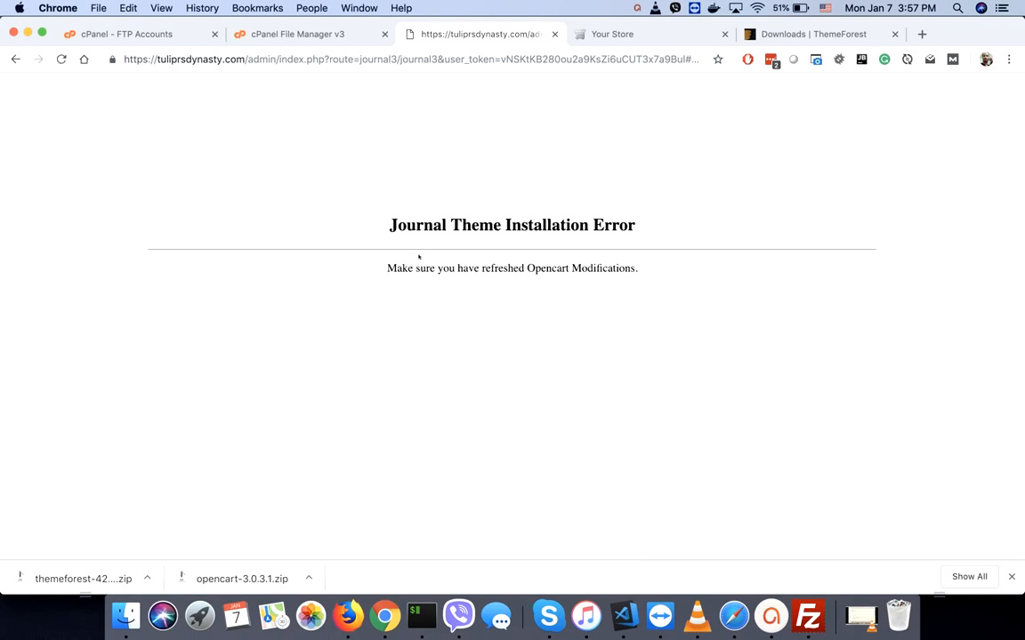
# - Clear and then refresh the modification cache on the Modifications page
pyautogui.click(15, 59)
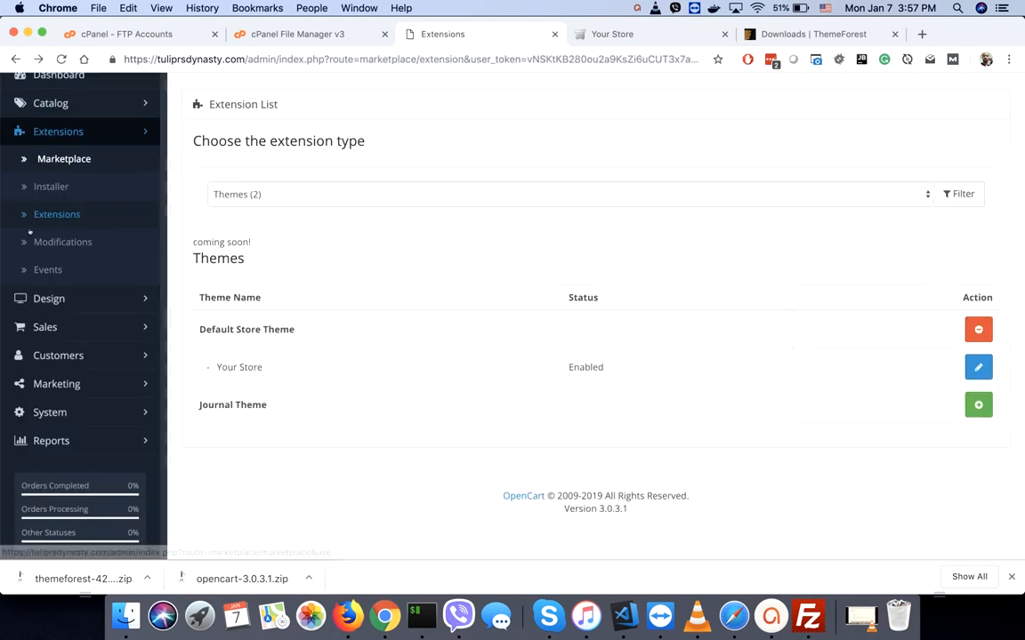
pyautogui.click(40, 242)
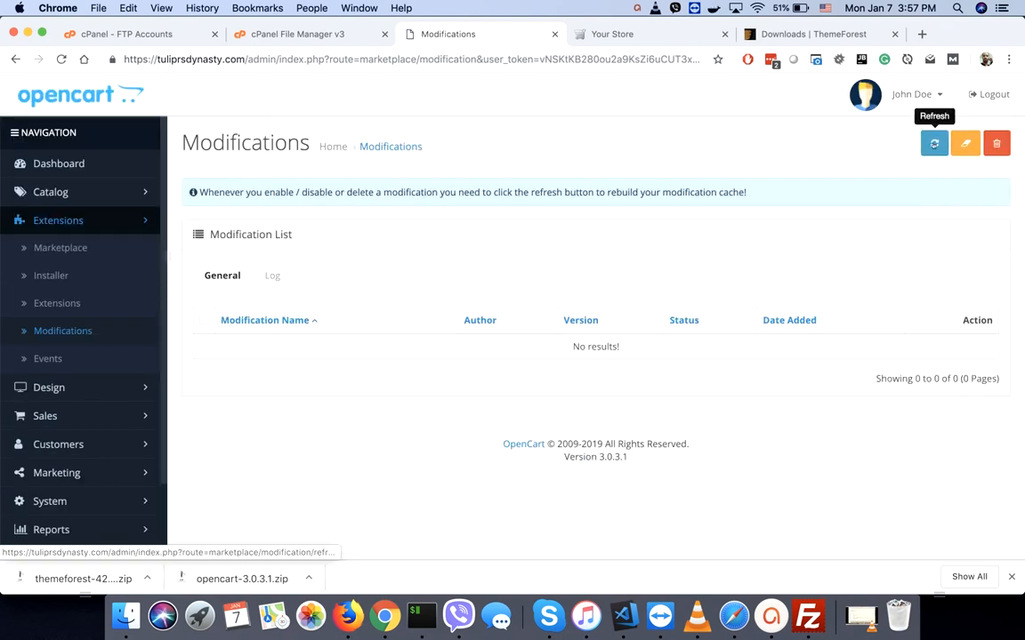
pyautogui.click(966, 143)
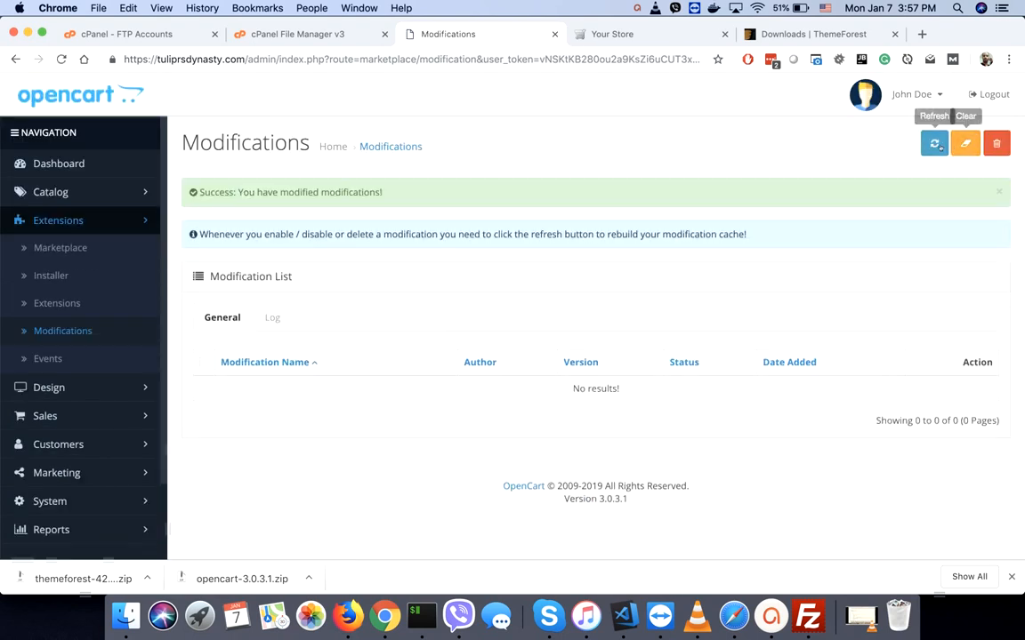
pyautogui.click(934, 144)
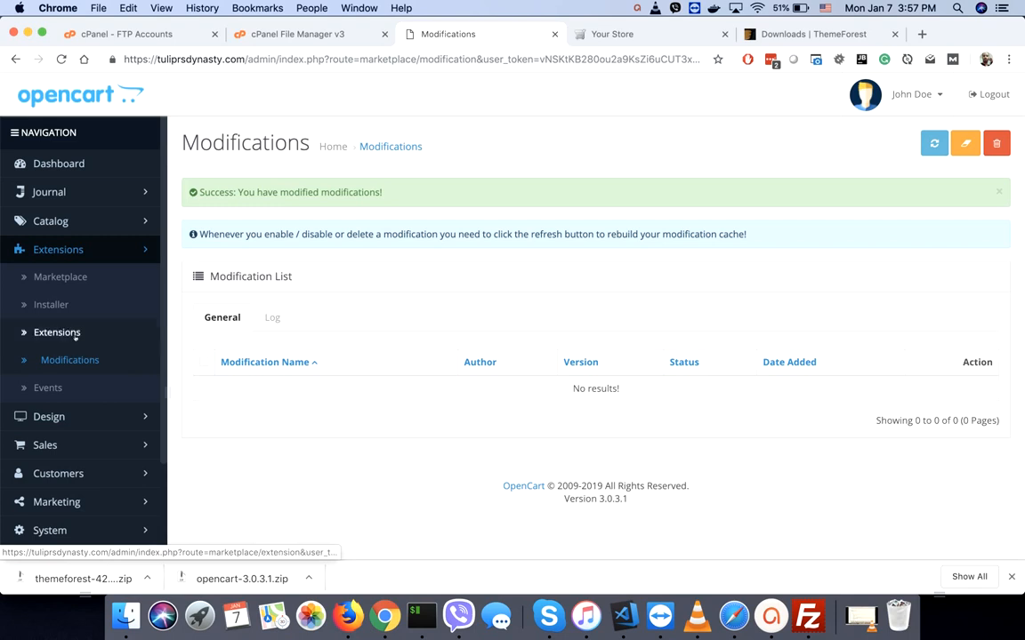
# - Open the Journal Theme's editor from the Themes extension list
pyautogui.click(65, 333)
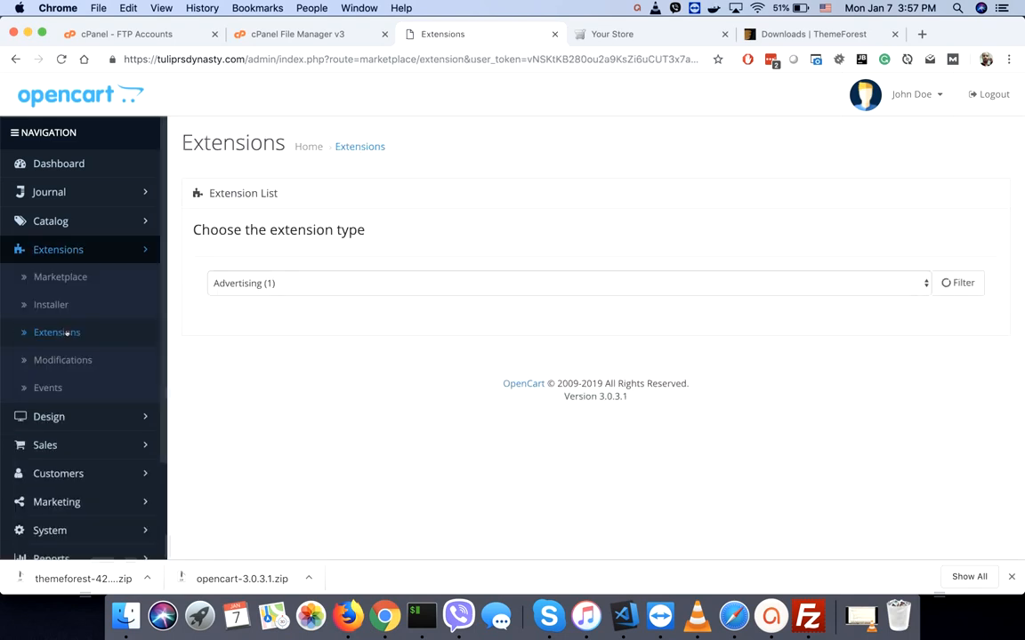
pyautogui.click(432, 290)
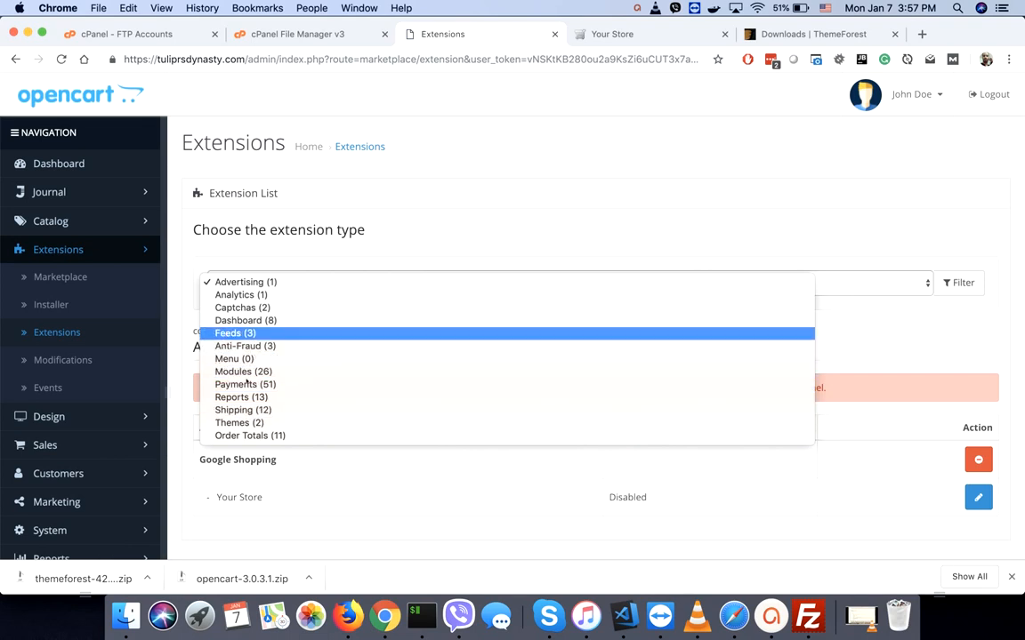
pyautogui.click(239, 423)
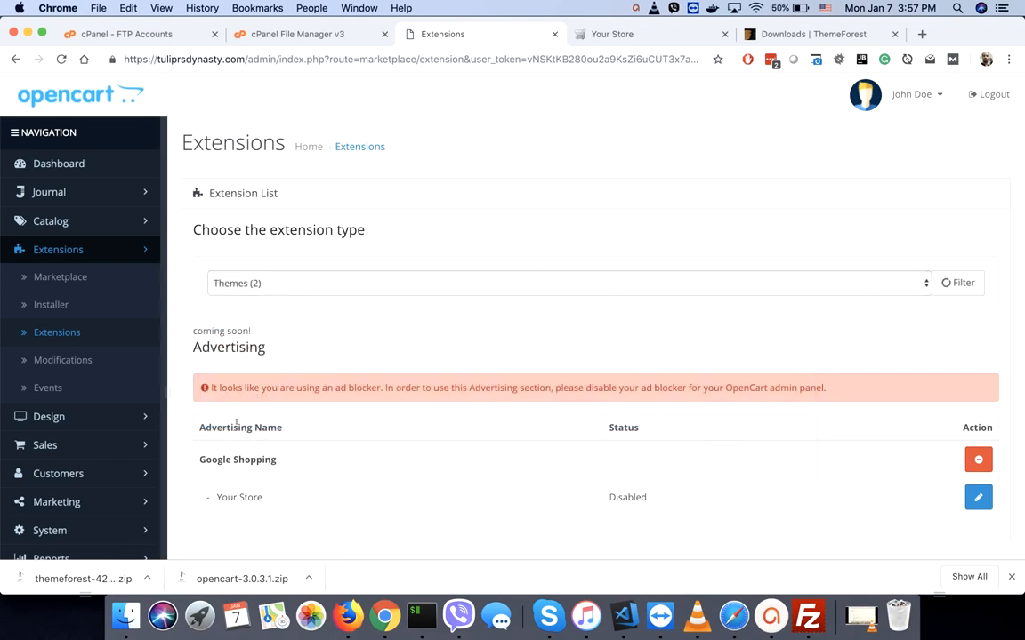
pyautogui.click(977, 531)
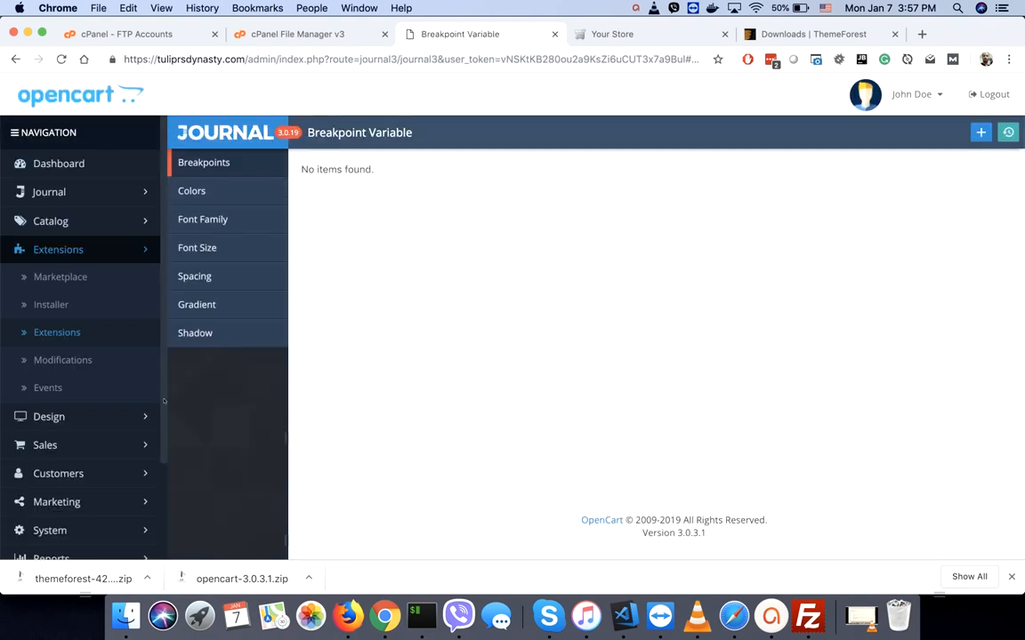
# - Check that Journal's Colors, Font Family, Shadow and Gradient variables are empty
pyautogui.click(62, 194)
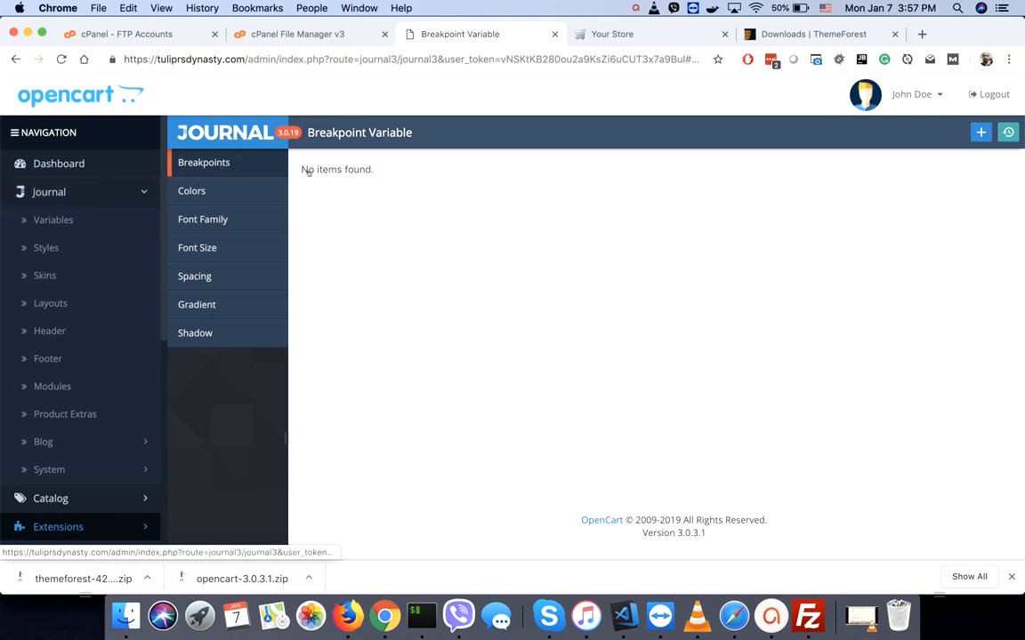
pyautogui.click(209, 193)
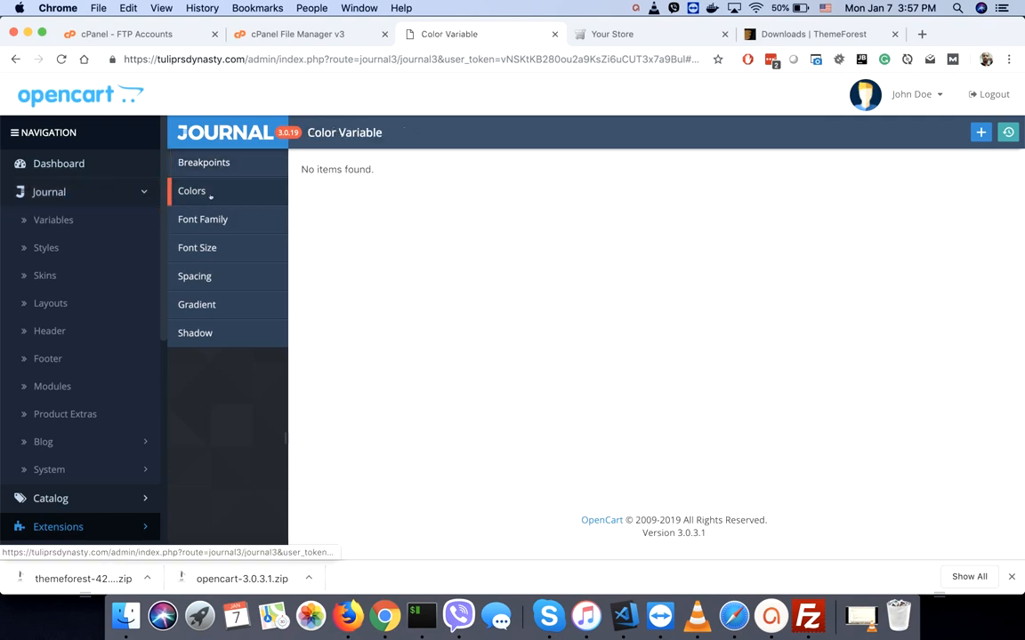
pyautogui.click(205, 220)
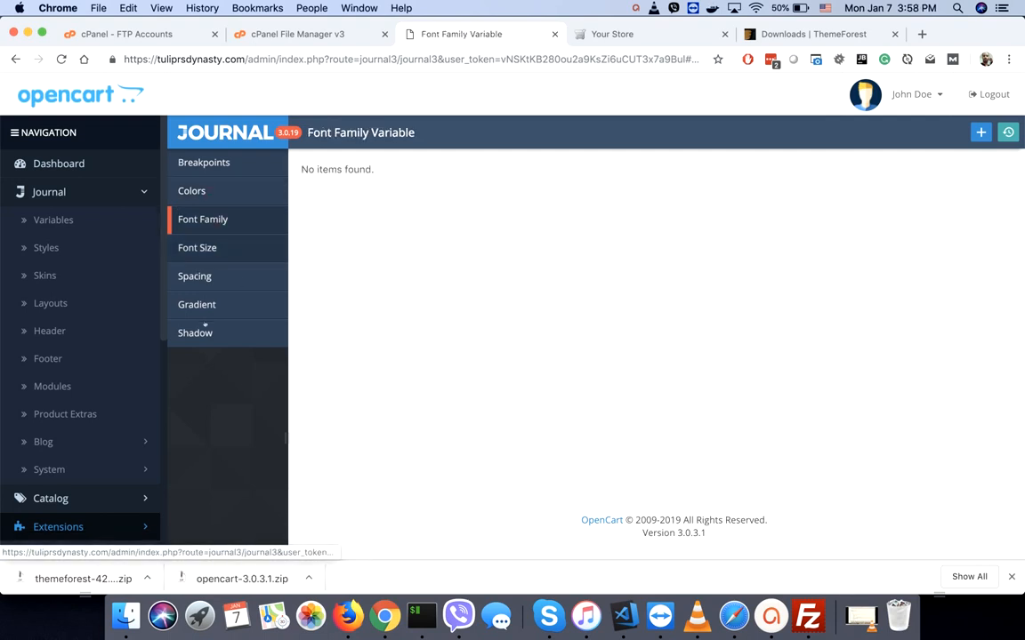
pyautogui.click(201, 335)
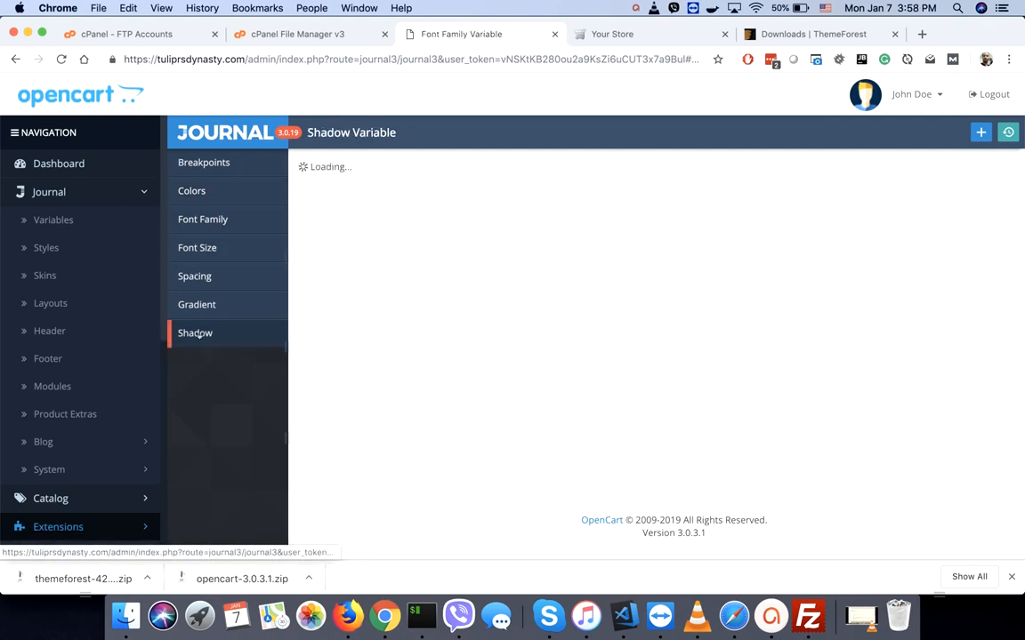
pyautogui.click(233, 303)
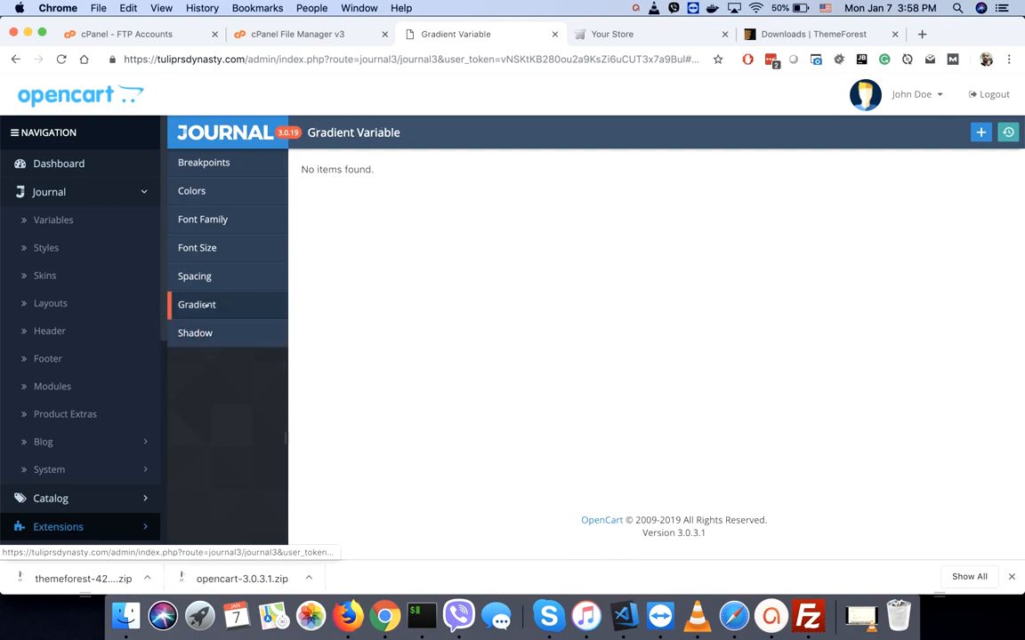
# - Check that the Typography and Breadcrumbs styles are empty, then open a new browser tab
pyautogui.click(56, 222)
pyautogui.click(50, 248)
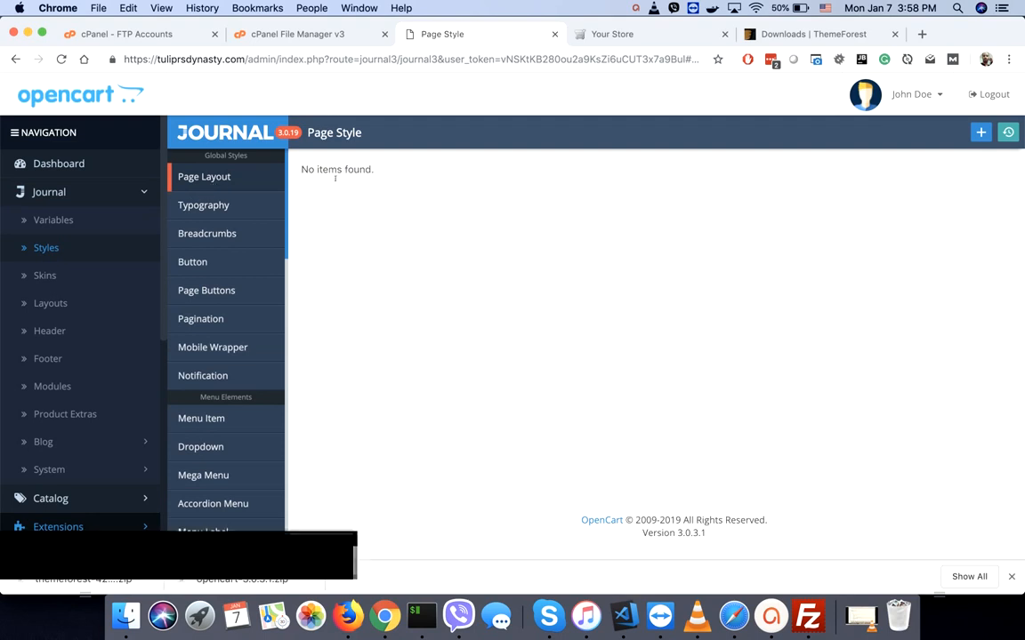
pyautogui.click(201, 206)
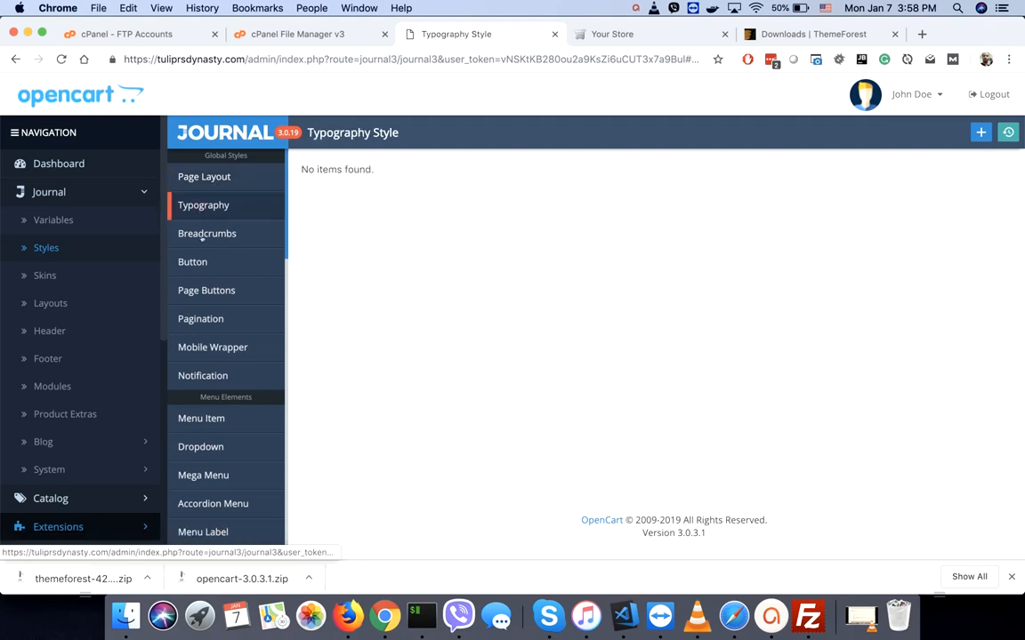
pyautogui.click(203, 233)
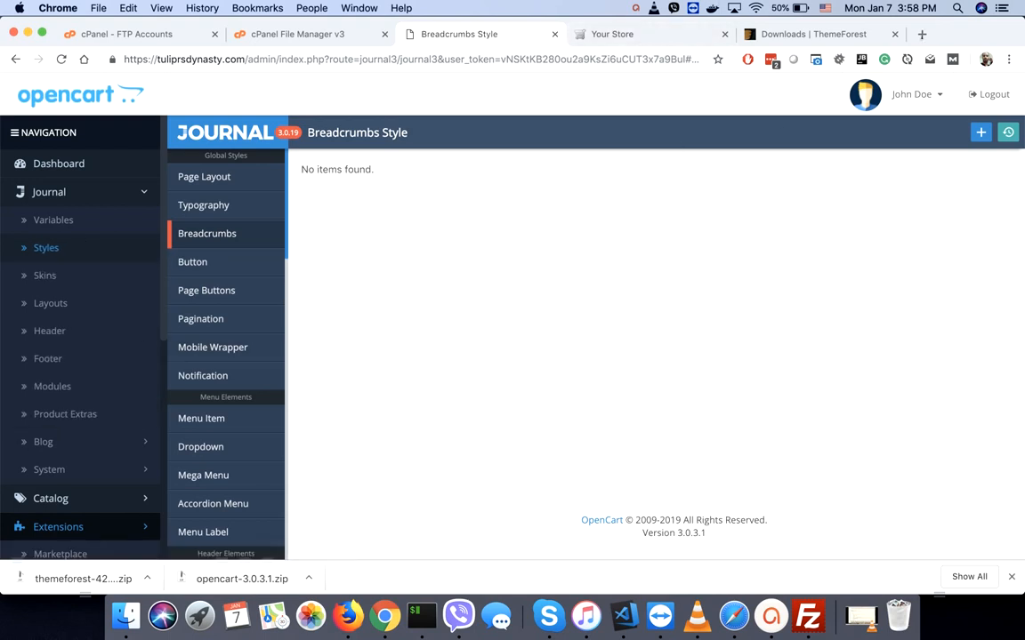
pyautogui.press('super+t')
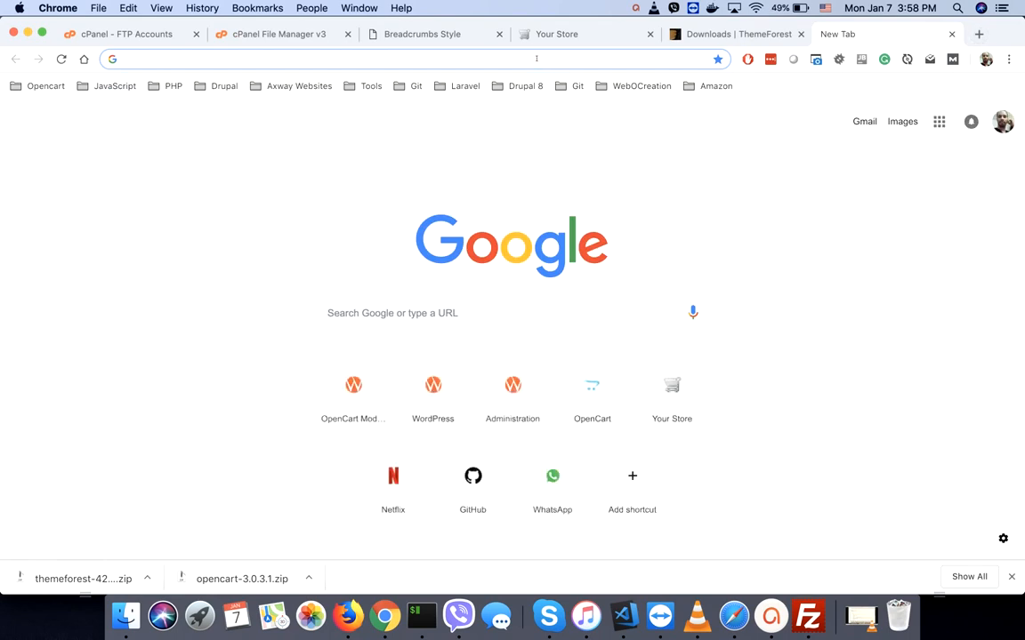
# - Log in to the journal-theme.com/v3/admin demo with the demo username and password
pyautogui.write('jo')
pyautogui.press('Right')
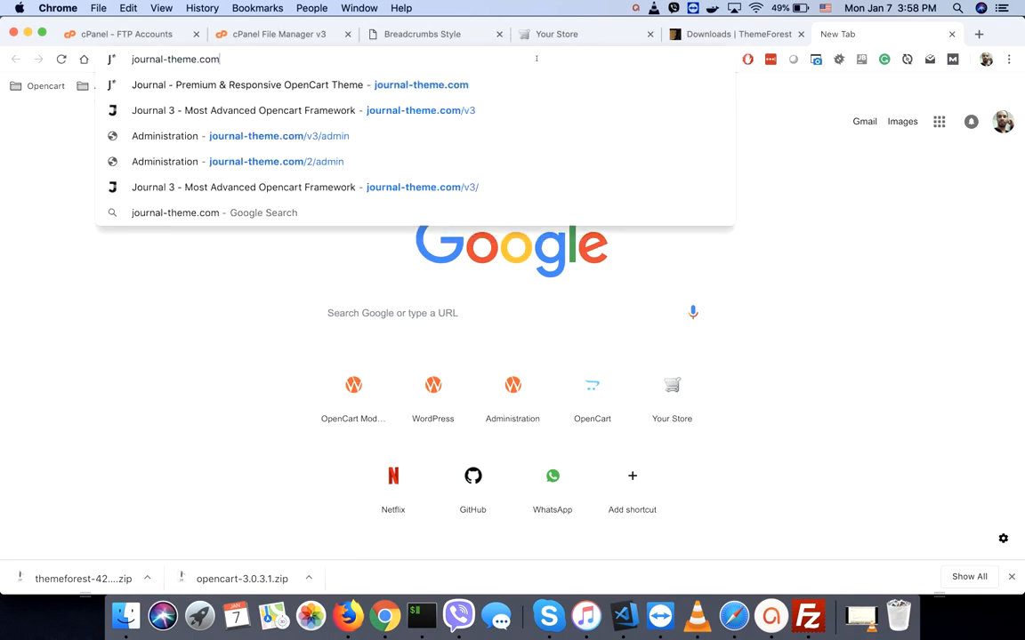
pyautogui.write('/v3/admin')
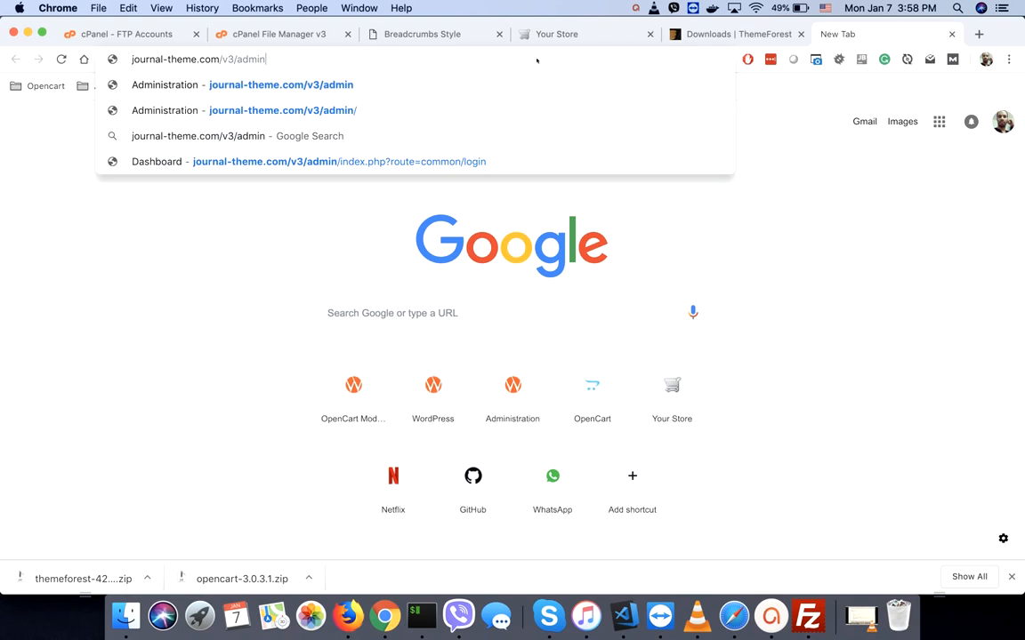
pyautogui.press('Return')
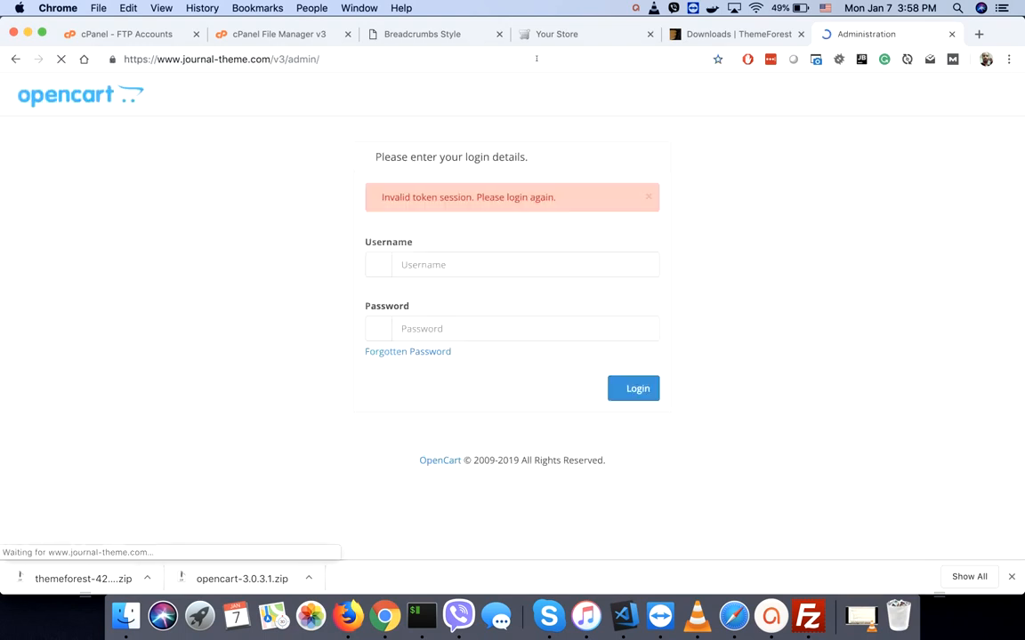
pyautogui.click(479, 264)
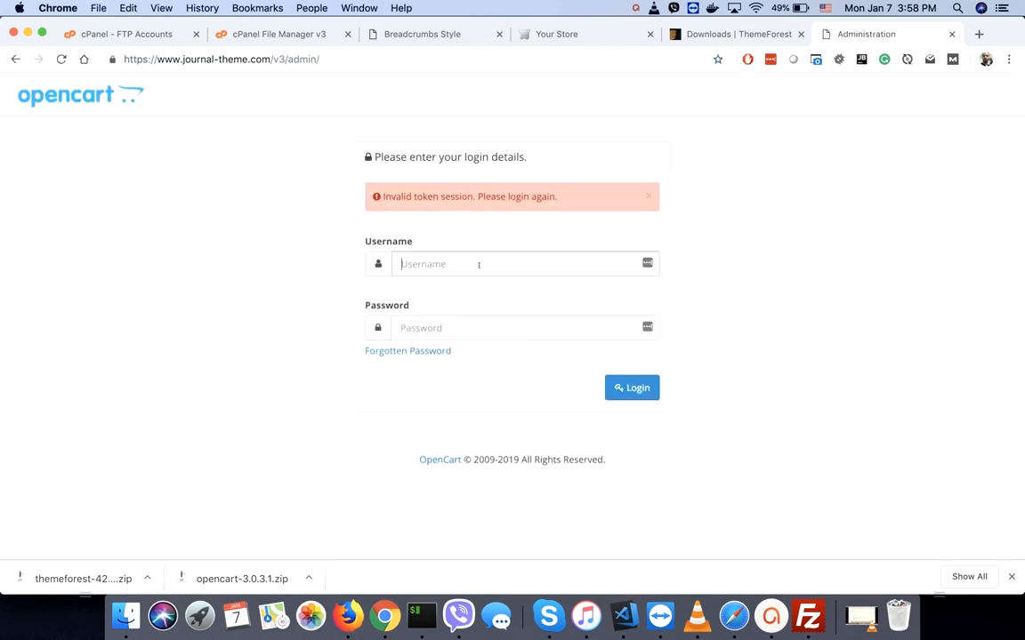
pyautogui.write('demo')
pyautogui.press('Tab')
pyautogui.write('d')
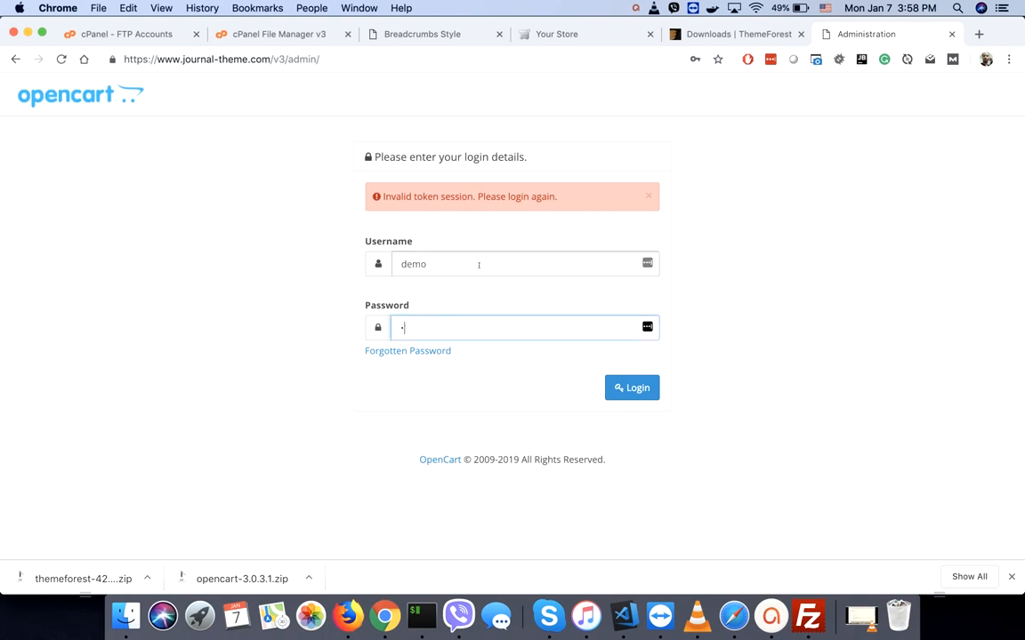
pyautogui.write('emo')
pyautogui.press('Return')
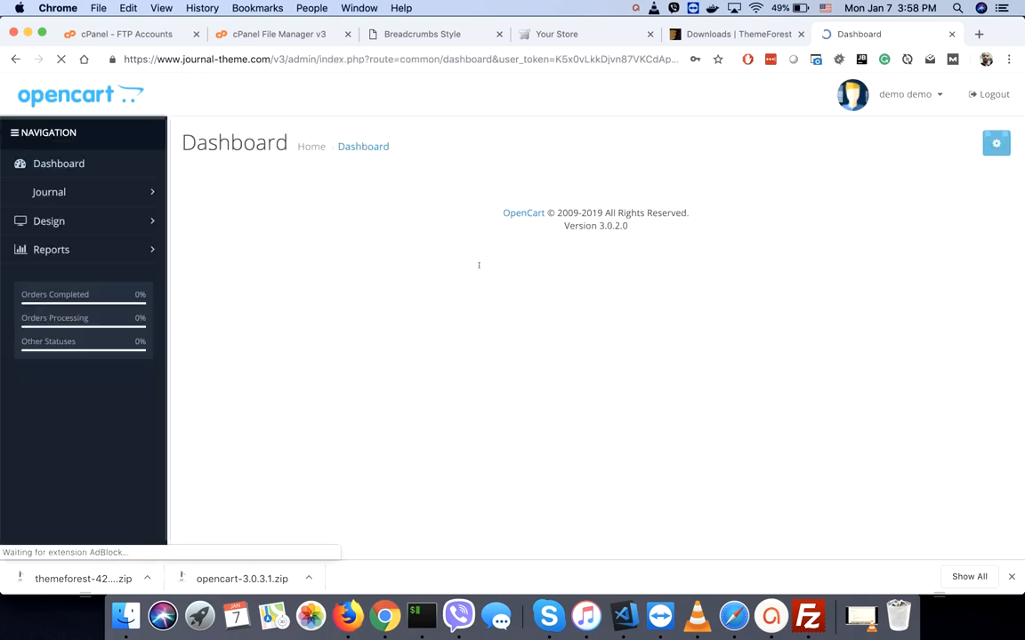
# - Open the Import / Export page under Journal > System
pyautogui.click(52, 192)
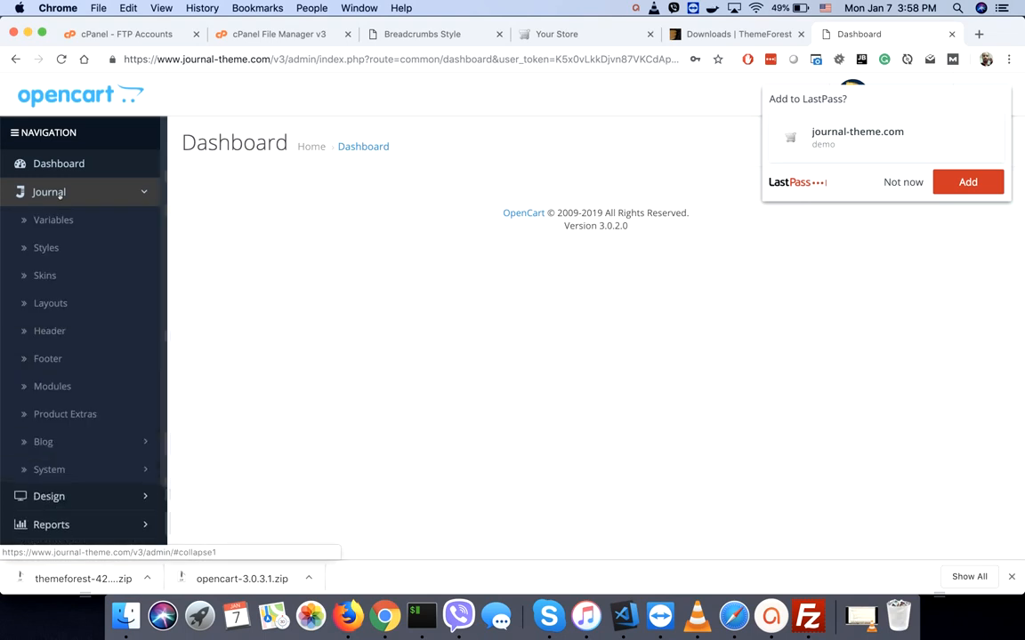
pyautogui.click(49, 469)
pyautogui.scroll(-3, 46, 473)
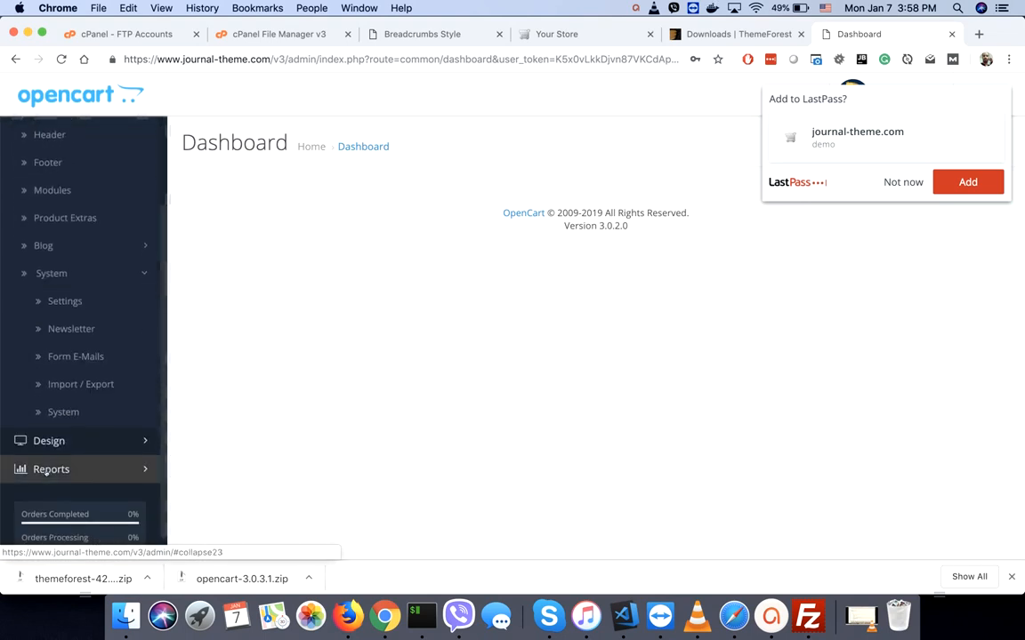
pyautogui.click(82, 385)
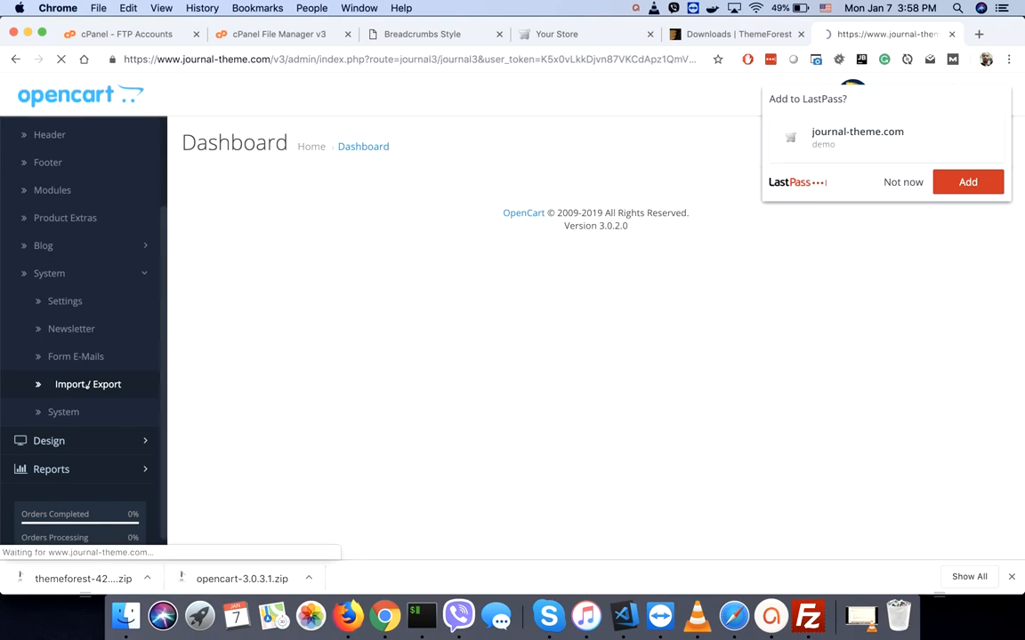
# - Dismiss the LastPass prompt and fill in the ThemeForest User field
pyautogui.click(902, 181)
pyautogui.scroll(-5, 730, 264)
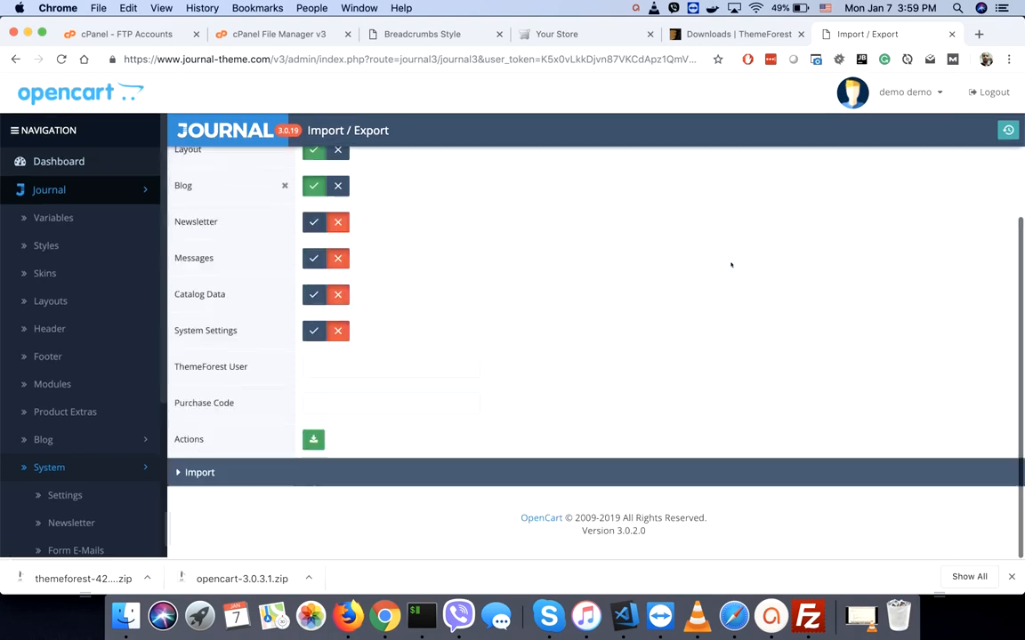
pyautogui.click(326, 367)
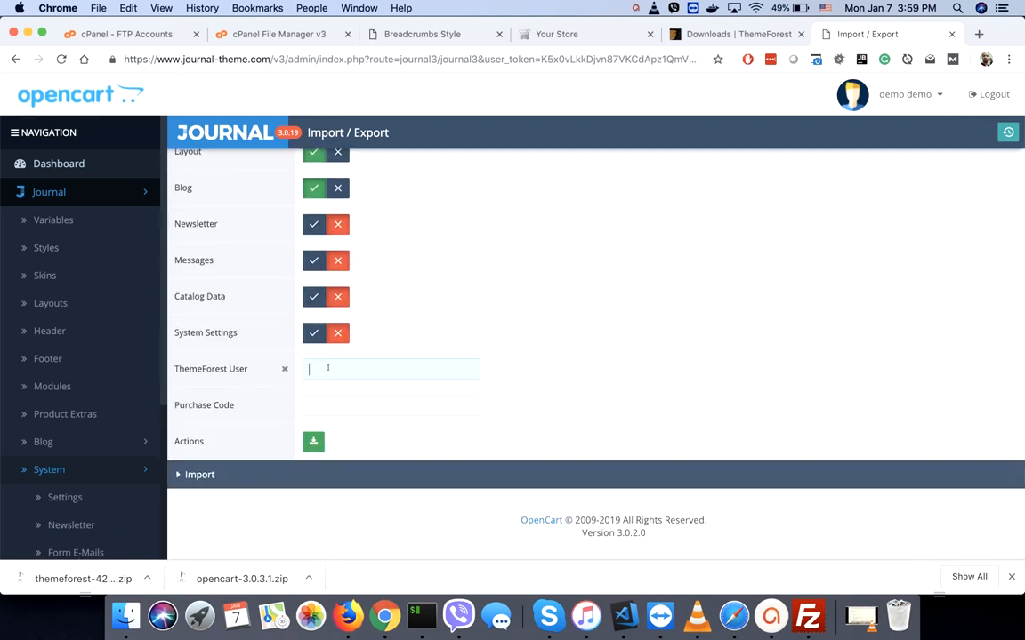
pyautogui.click(721, 35)
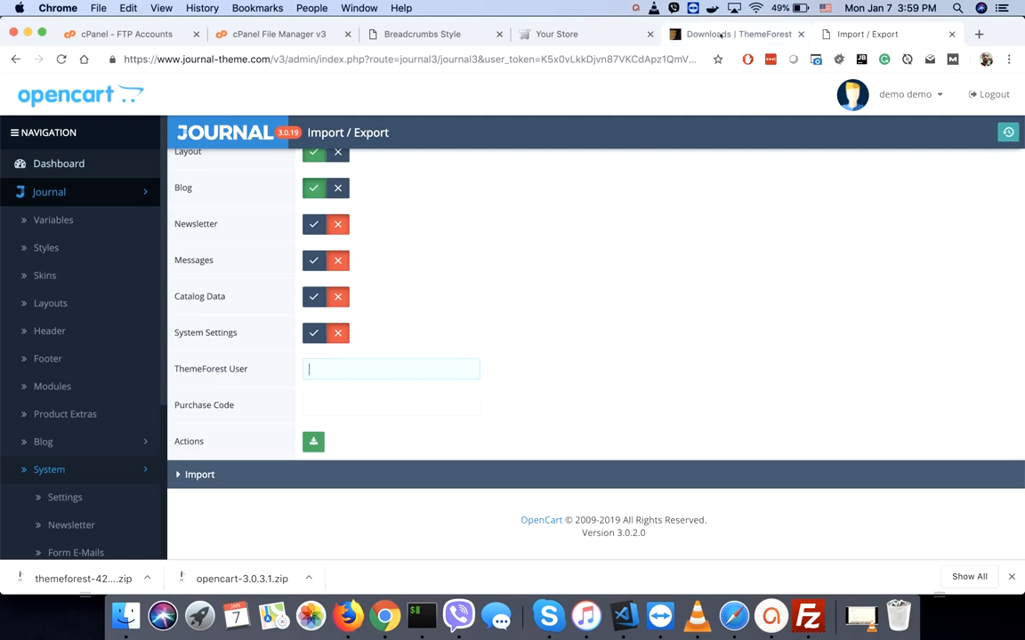
pyautogui.click(867, 32)
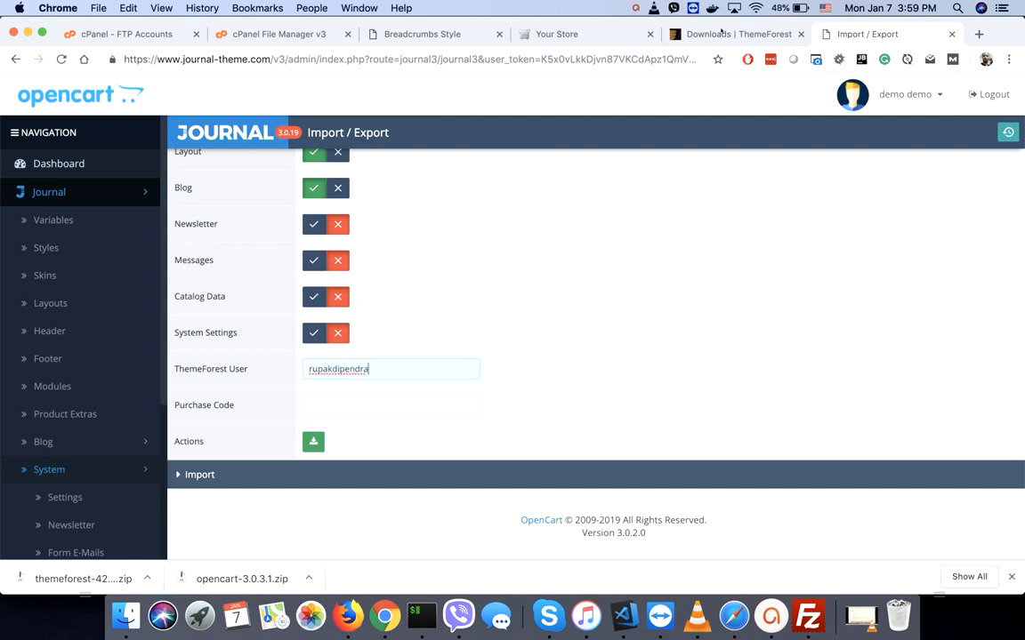
# - Download the Journal licence text with the purchase code from ThemeForest's Downloads page
pyautogui.click(721, 32)
pyautogui.scroll(-5, 678, 388)
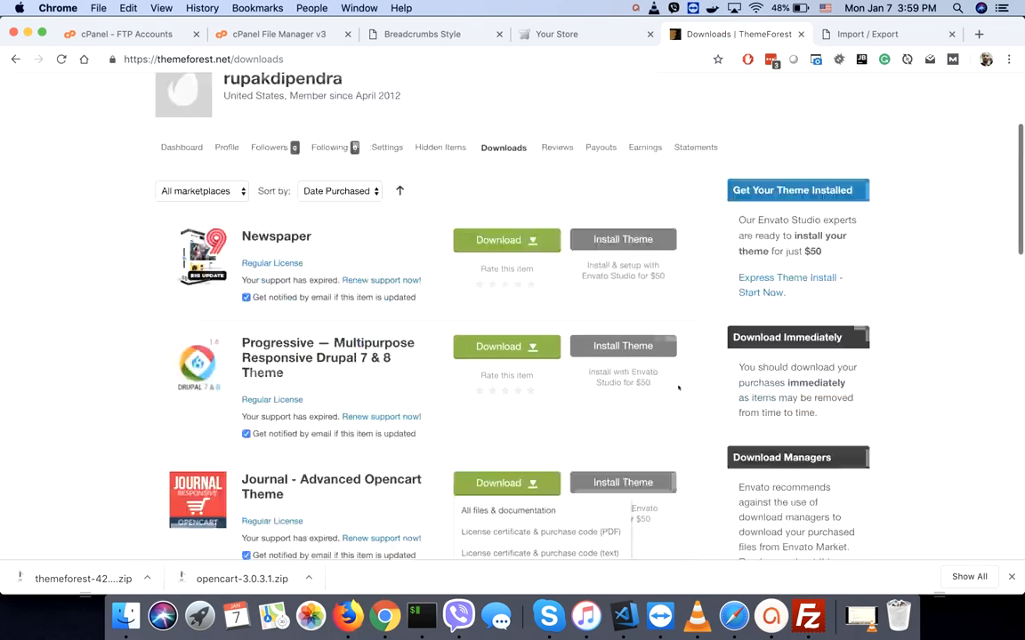
pyautogui.scroll(-4, 557, 355)
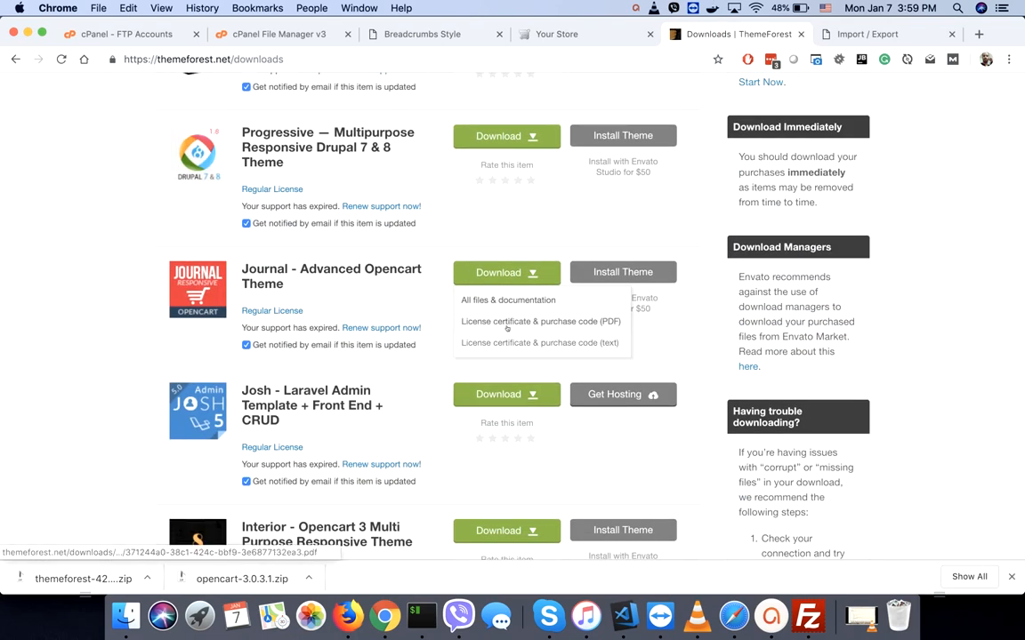
pyautogui.click(512, 343)
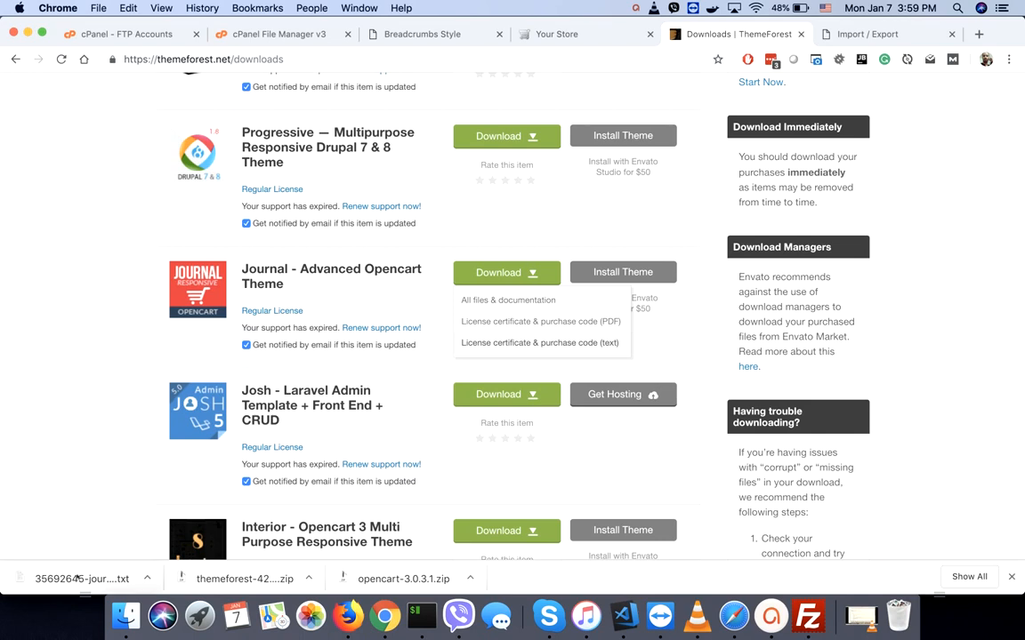
pyautogui.click(78, 578)
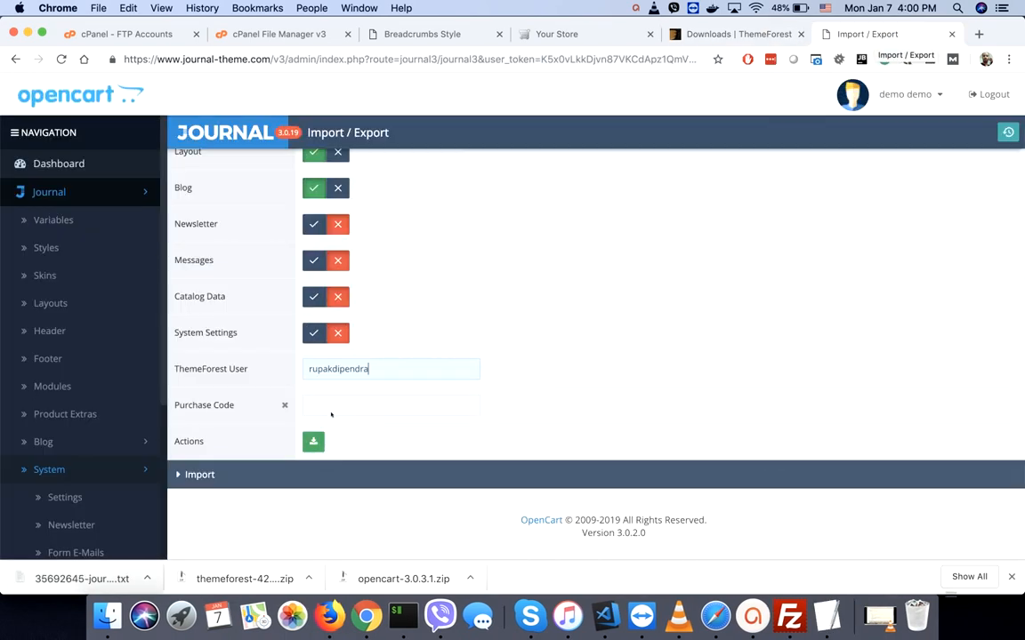
# - Paste the purchase code and export the demo's Journal settings as a .sql file
pyautogui.click(330, 409)
pyautogui.press('super+v')
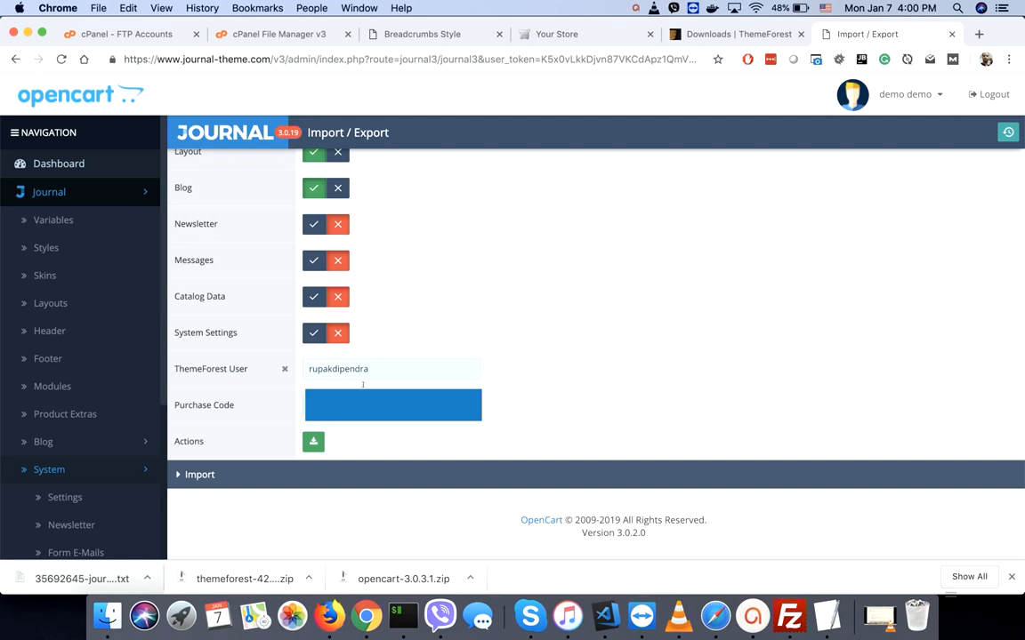
pyautogui.click(313, 442)
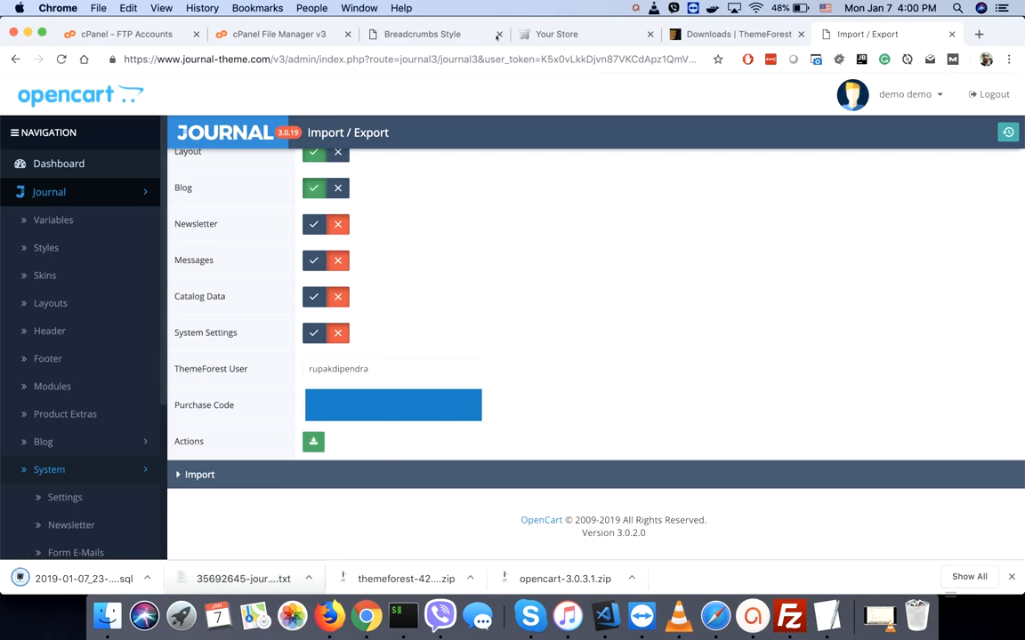
pyautogui.click(455, 33)
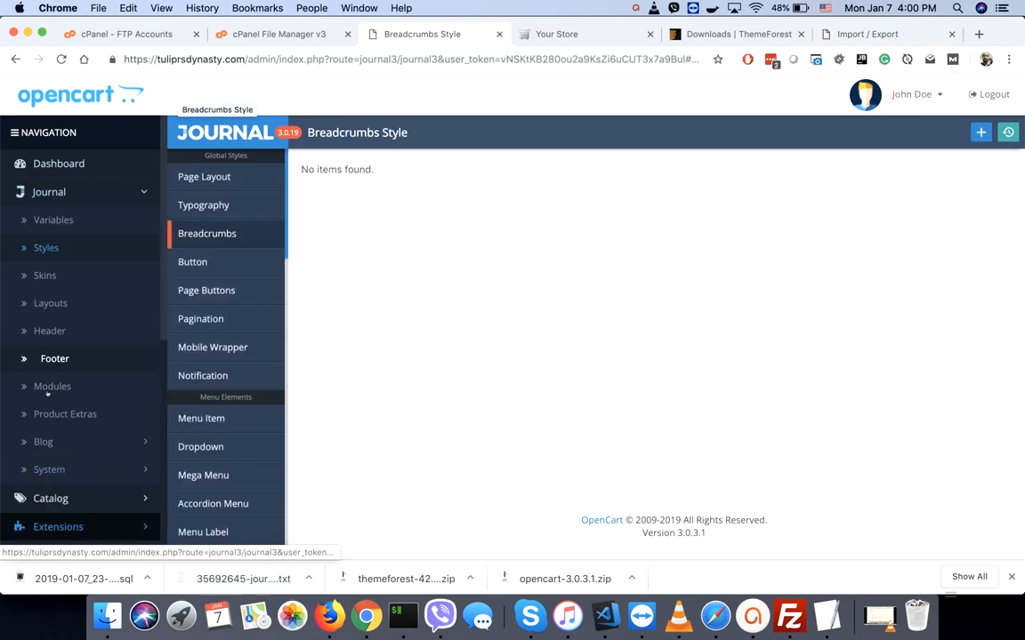
# - On your store's Journal Import / Export page, import 2019-01-07_23-00-18.sql from the Import section
pyautogui.click(45, 470)
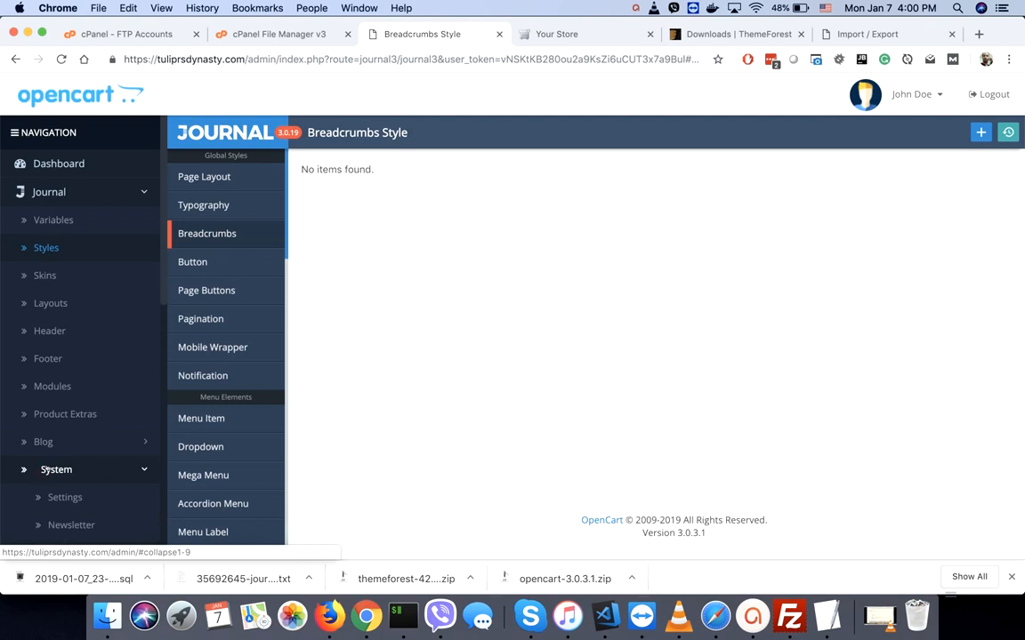
pyautogui.scroll(-8, 45, 470)
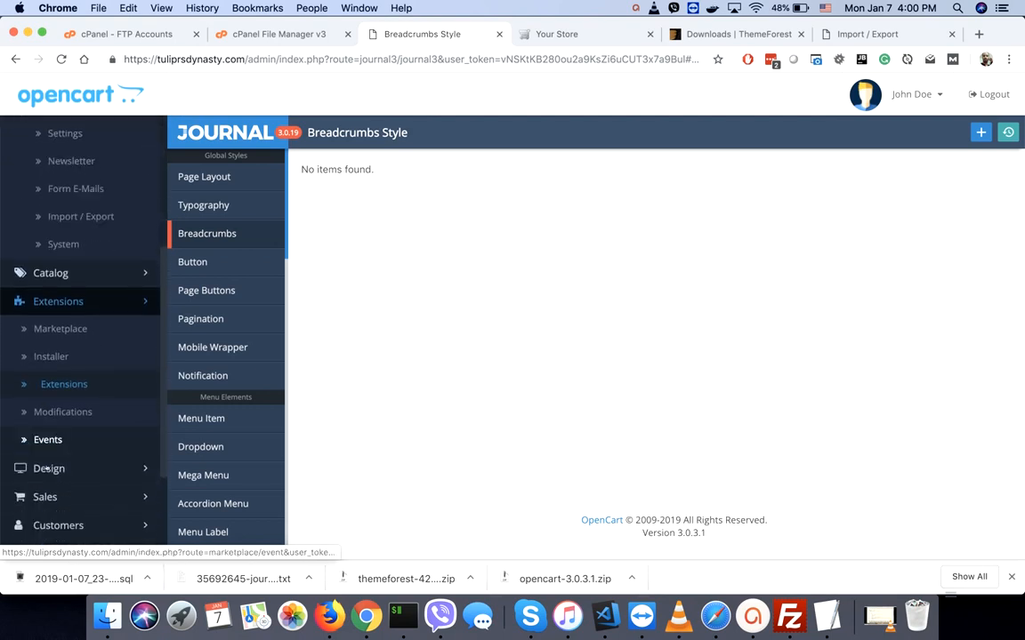
pyautogui.scroll(-3, 46, 469)
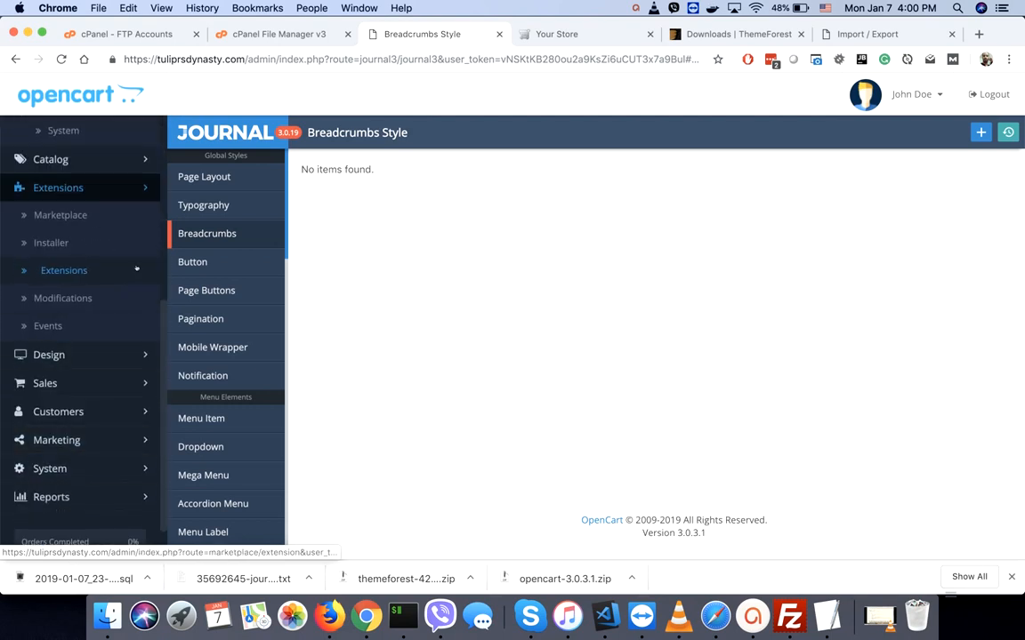
pyautogui.scroll(4, 137, 269)
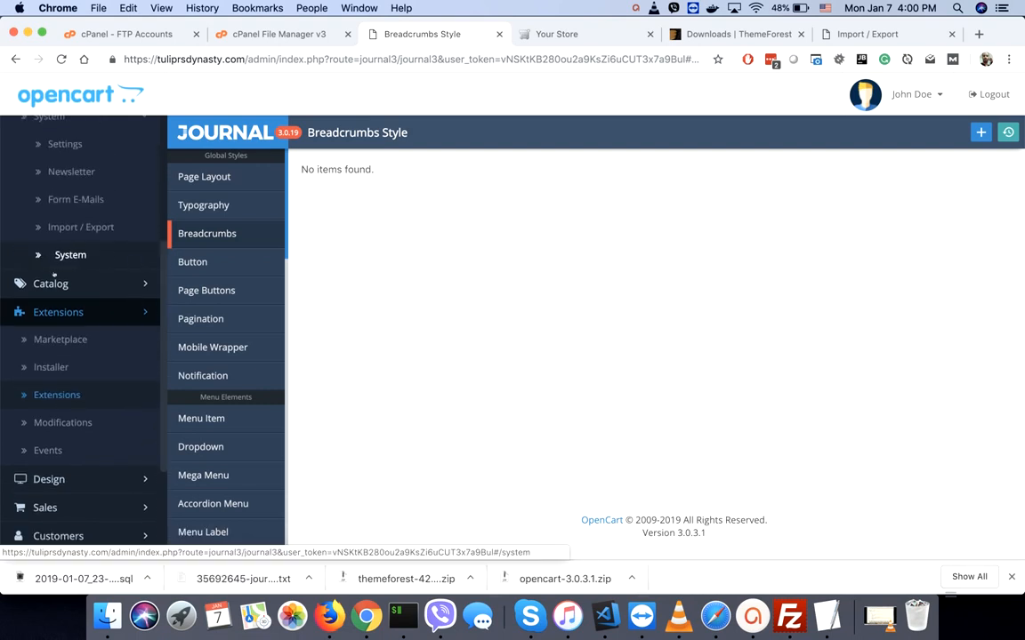
pyautogui.click(83, 227)
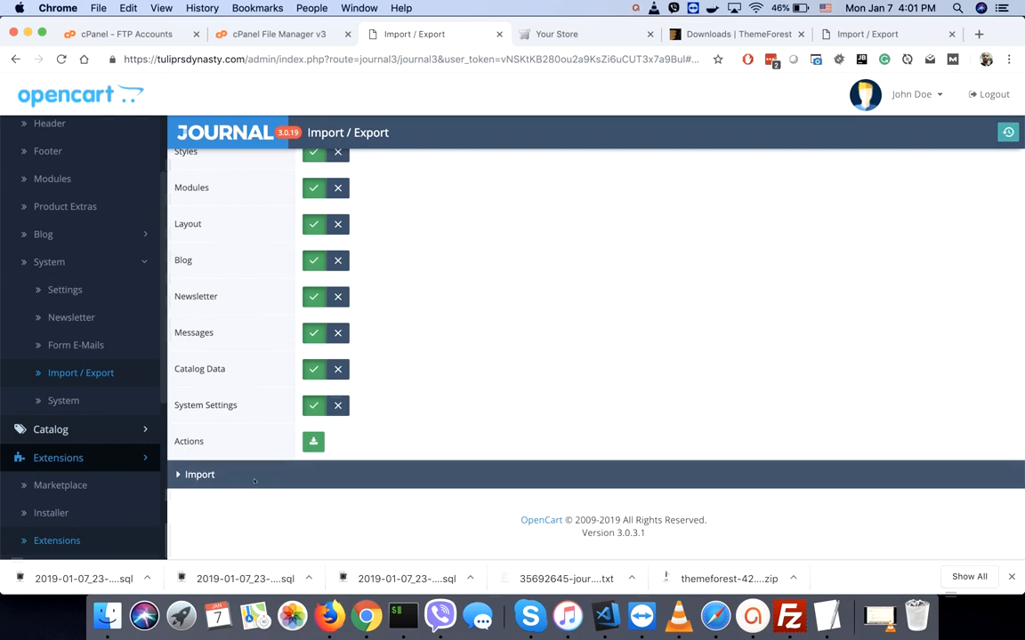
pyautogui.click(254, 477)
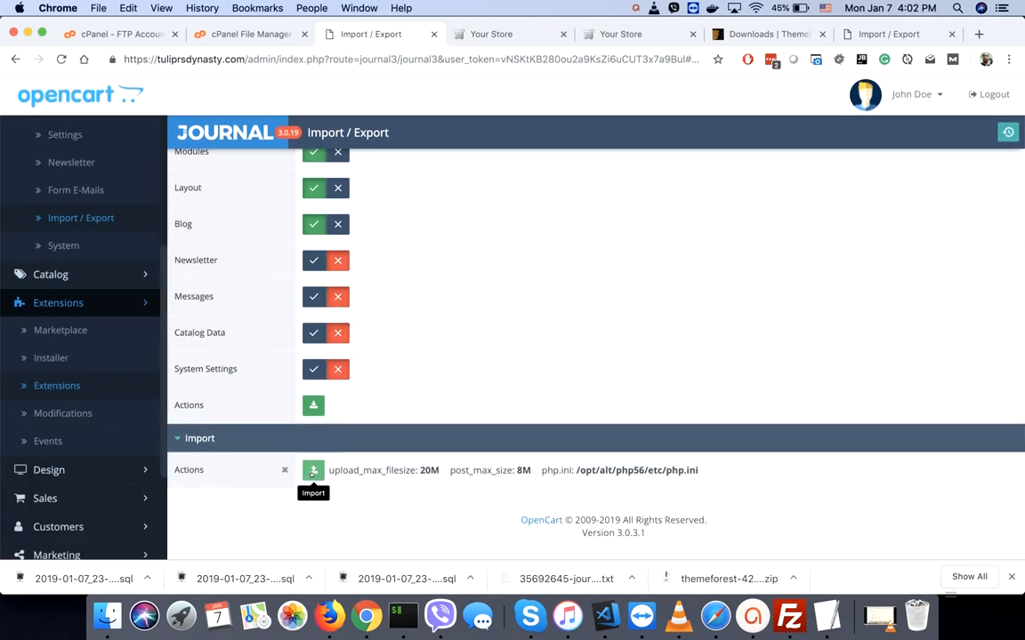
pyautogui.click(313, 472)
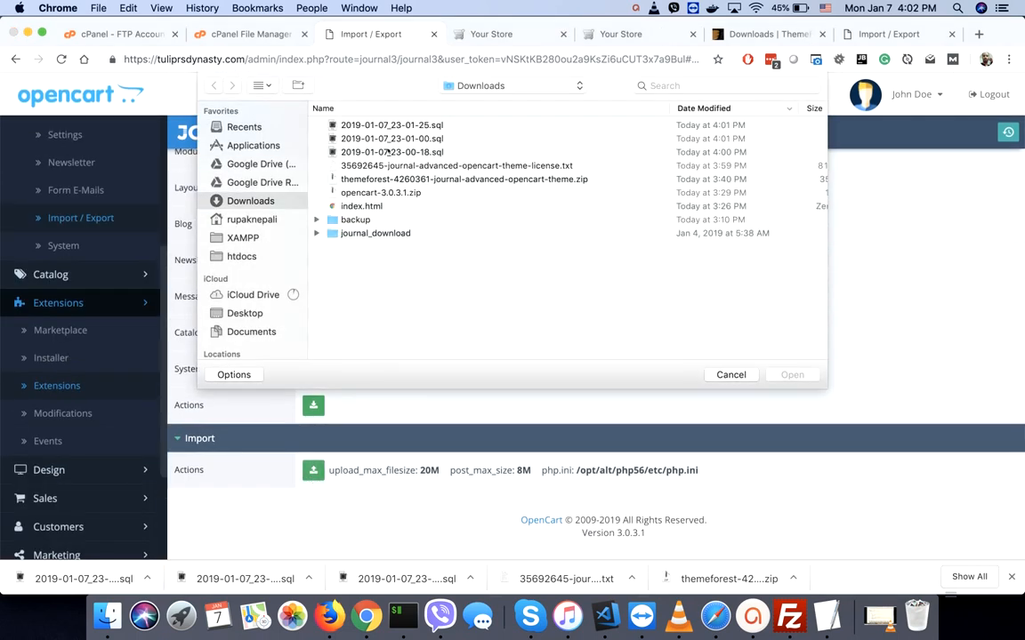
pyautogui.doubleClick(389, 153)
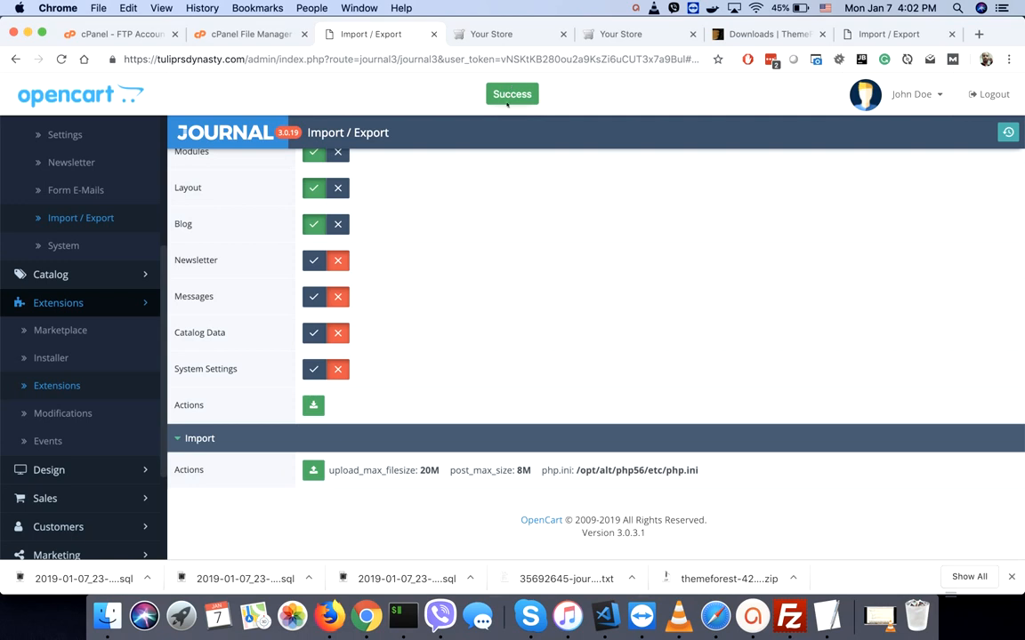
# - Clear the Journal cache, then view the imported Breakpoints under Journal > Variables
pyautogui.click(1008, 133)
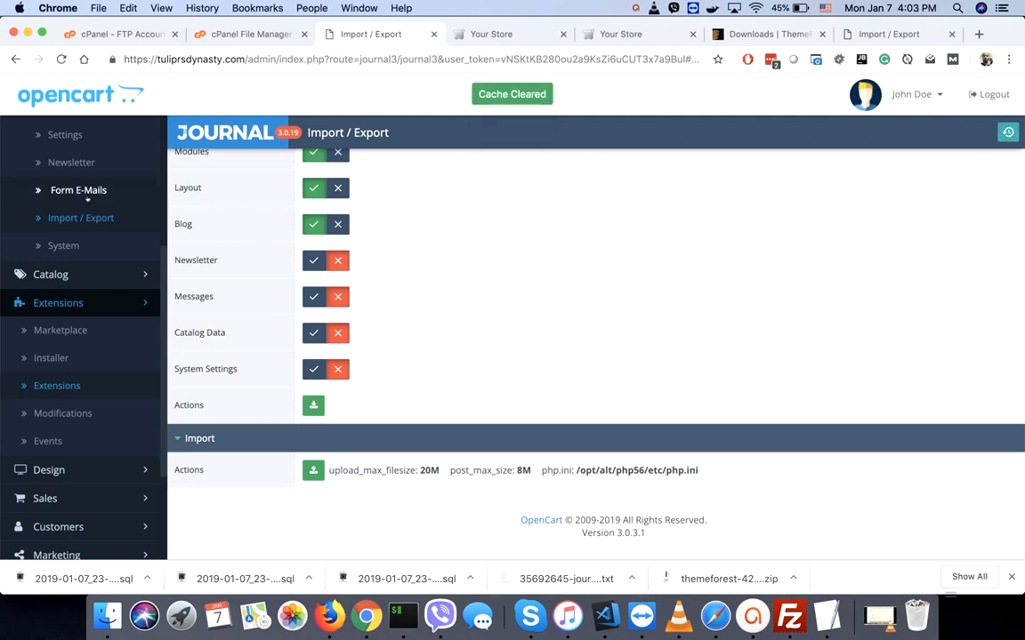
pyautogui.scroll(3, 88, 200)
pyautogui.scroll(5, 87, 199)
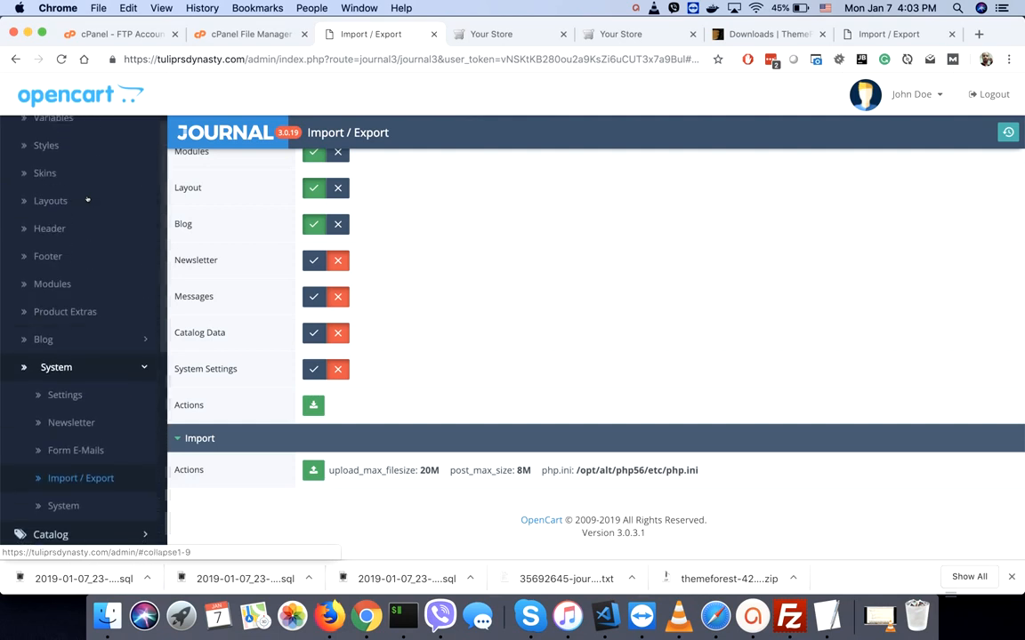
pyautogui.click(54, 164)
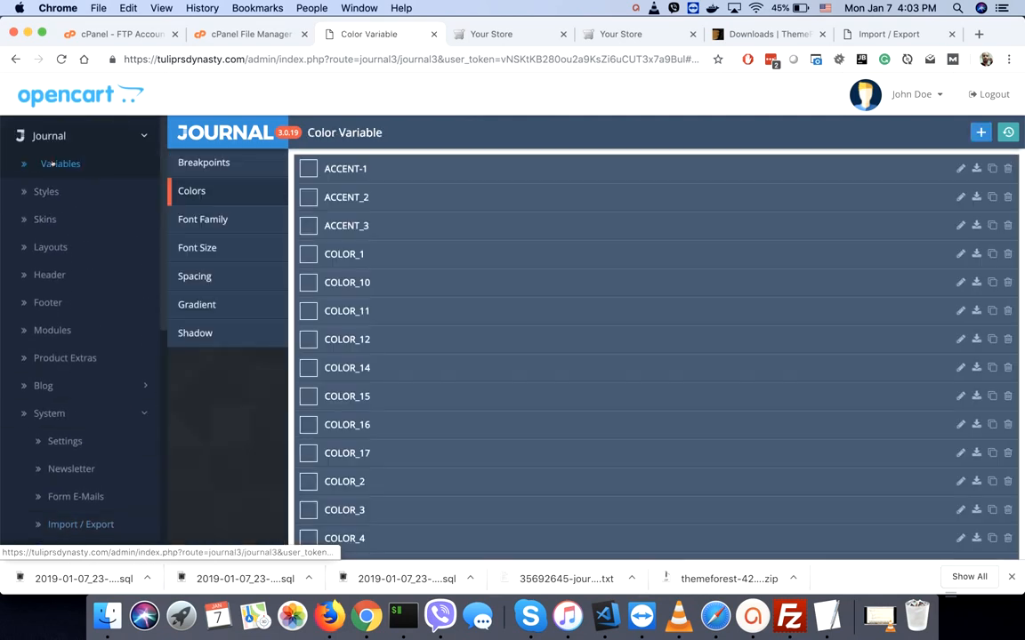
pyautogui.click(214, 164)
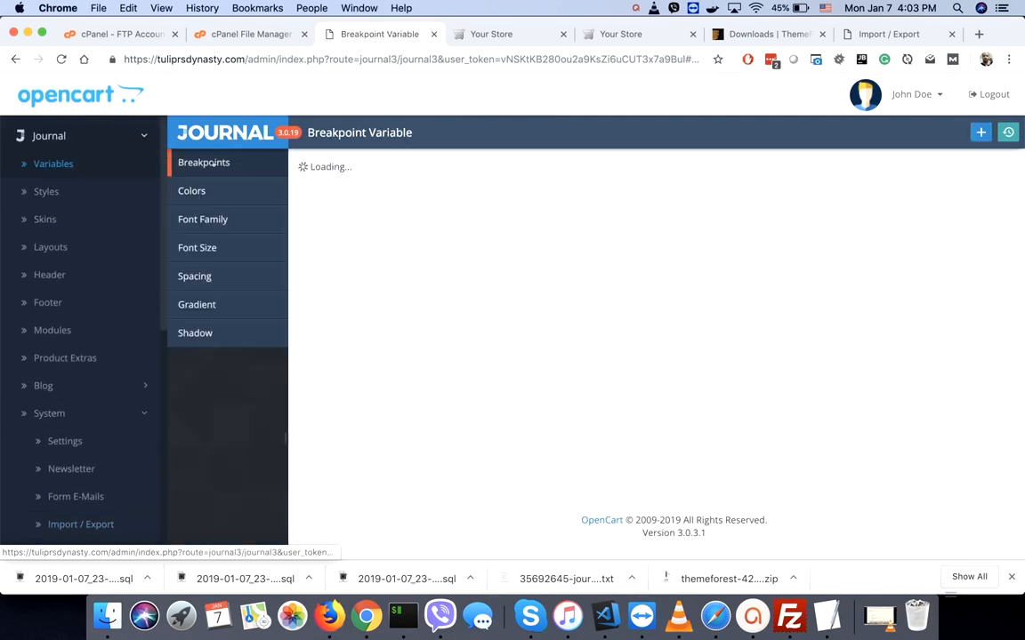
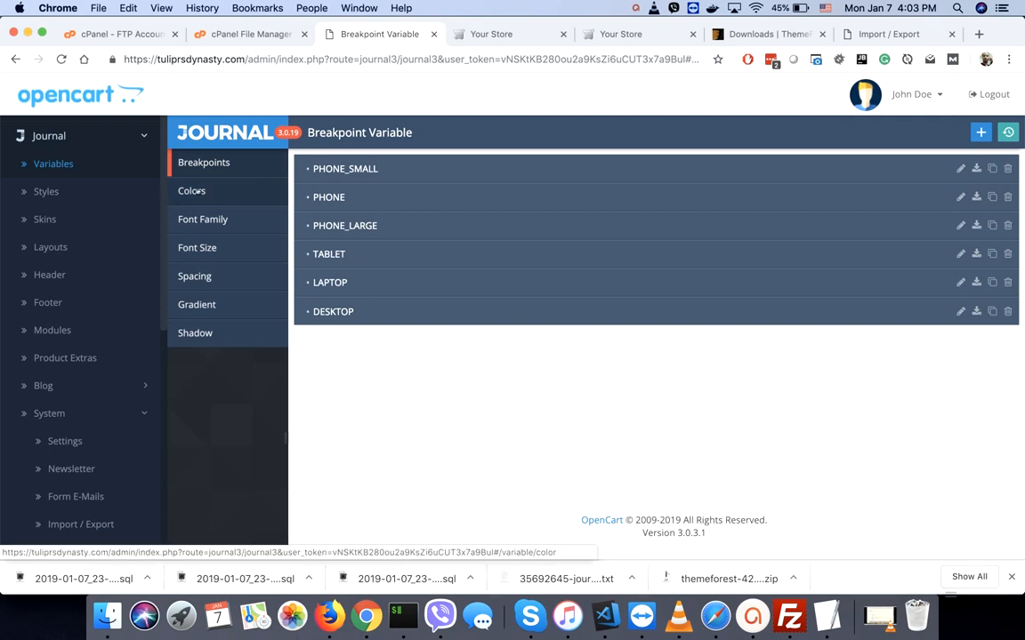
# - Change Your Store's theme from Default Store Theme to Journal Theme in System > Settings and save
pyautogui.click(55, 136)
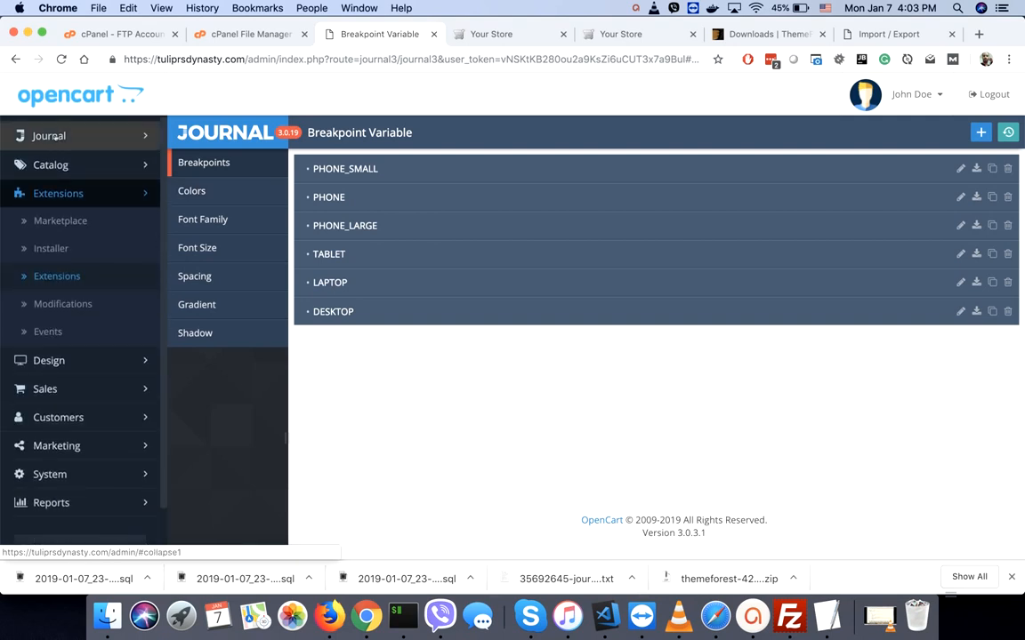
pyautogui.click(55, 193)
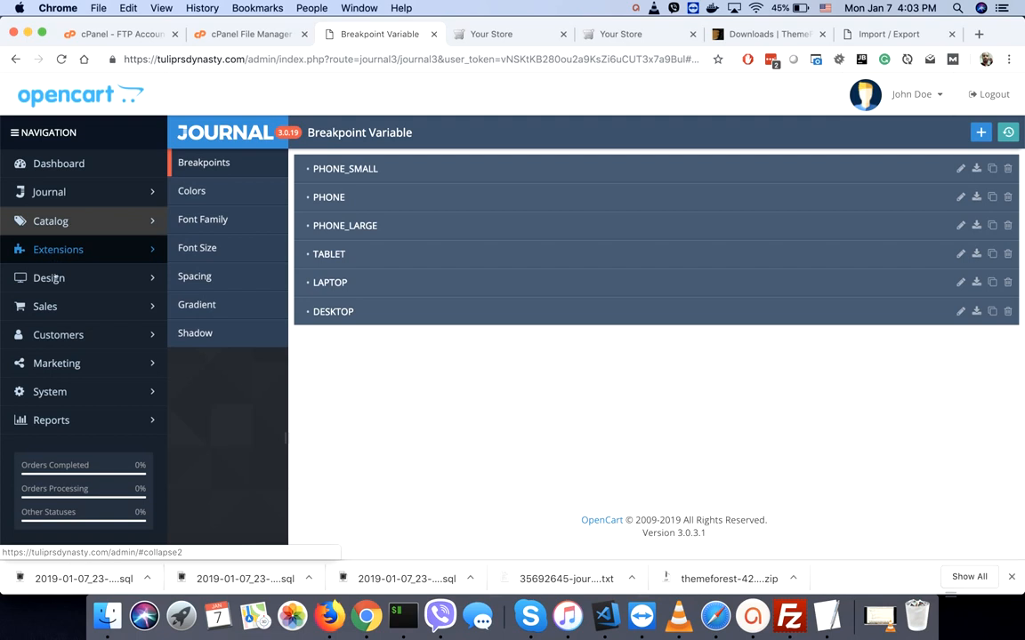
pyautogui.click(42, 394)
pyautogui.click(42, 423)
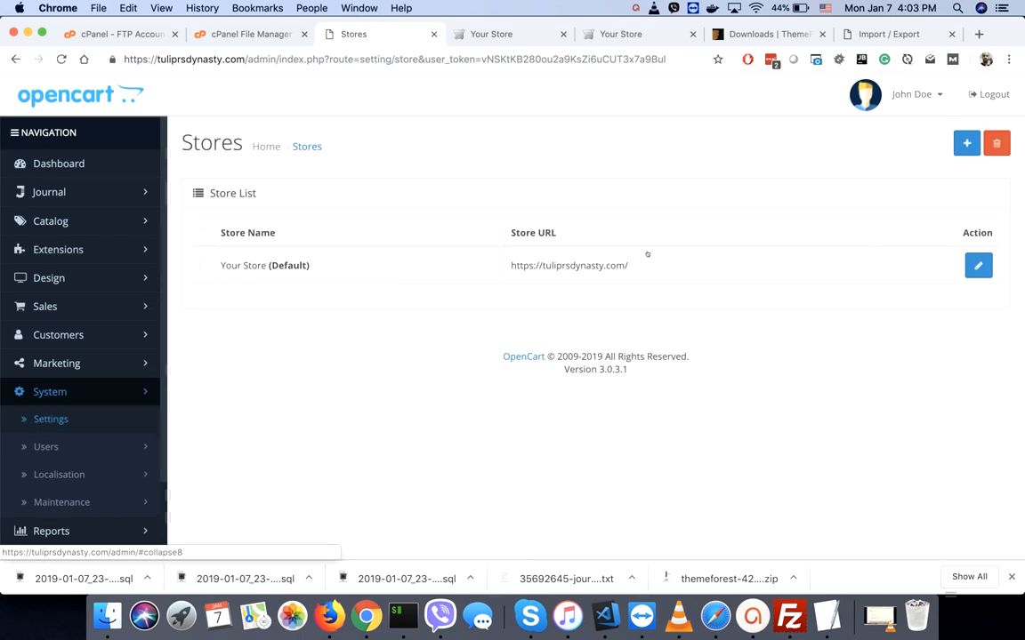
pyautogui.click(978, 266)
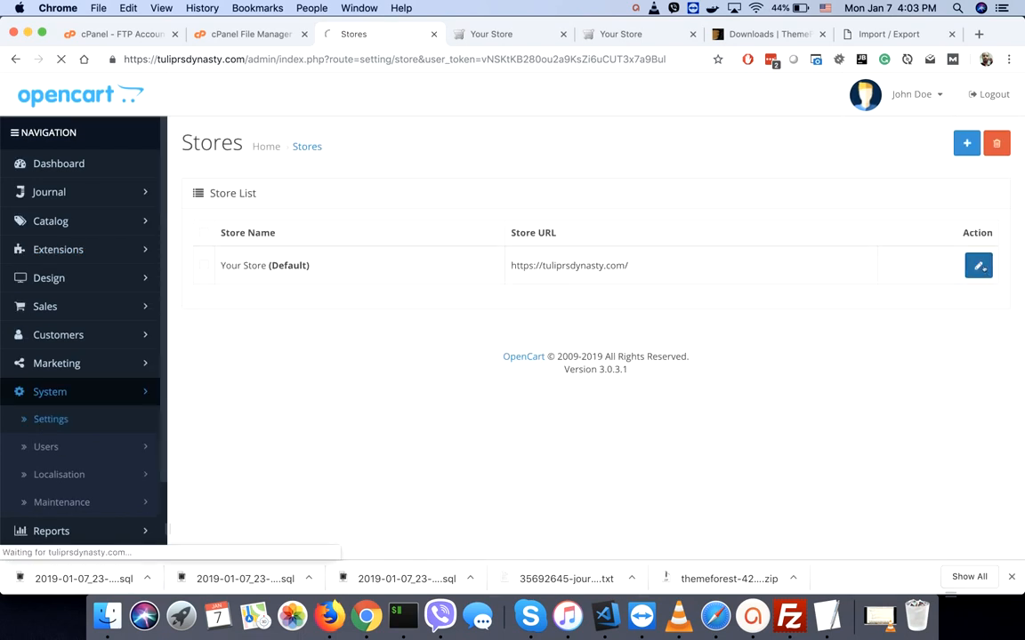
pyautogui.scroll(-3, 697, 369)
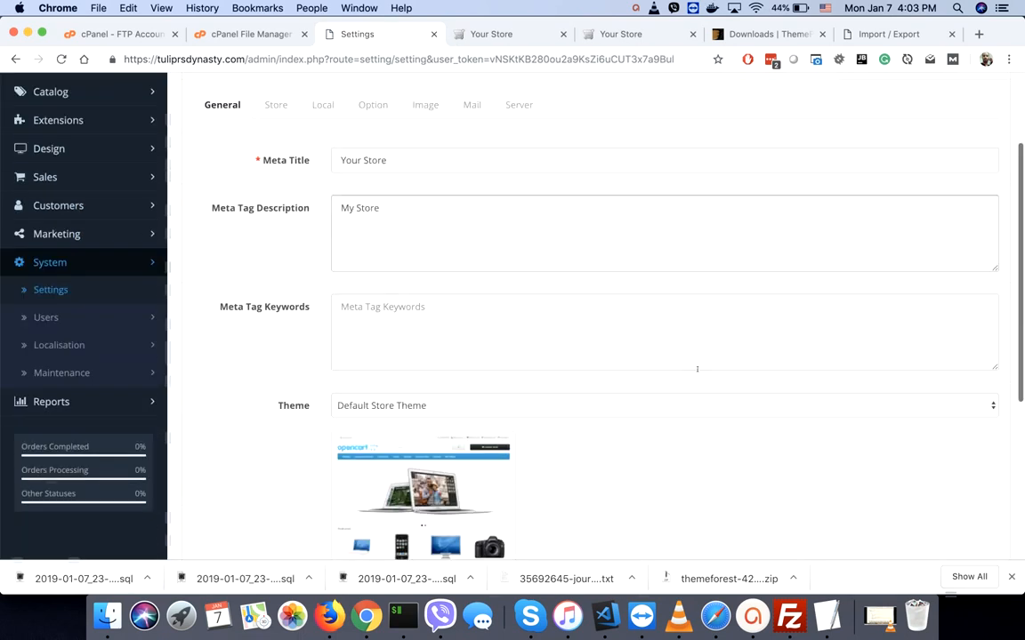
pyautogui.click(364, 406)
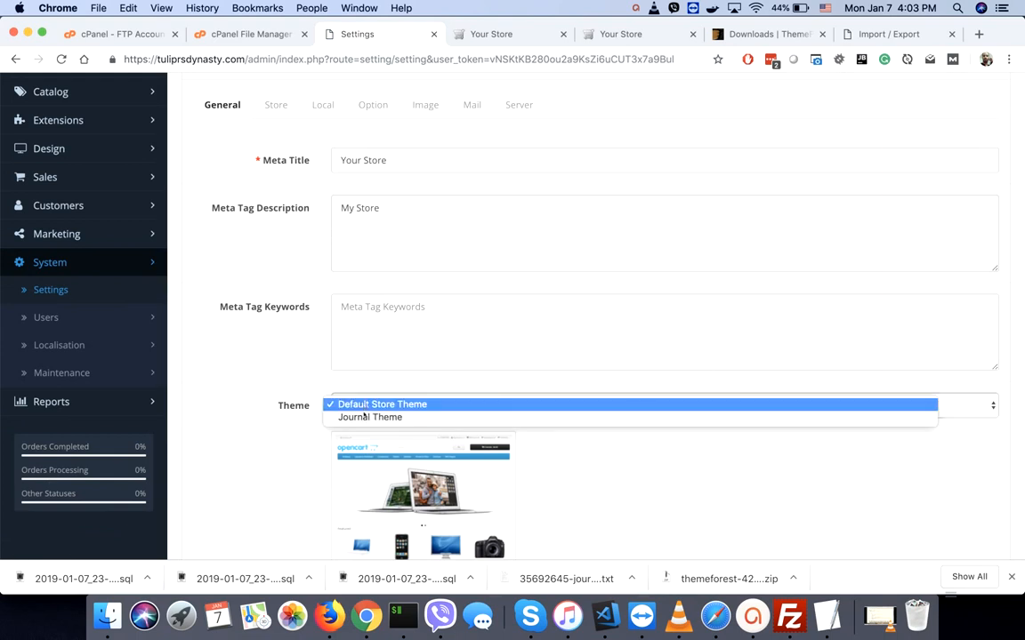
pyautogui.click(369, 417)
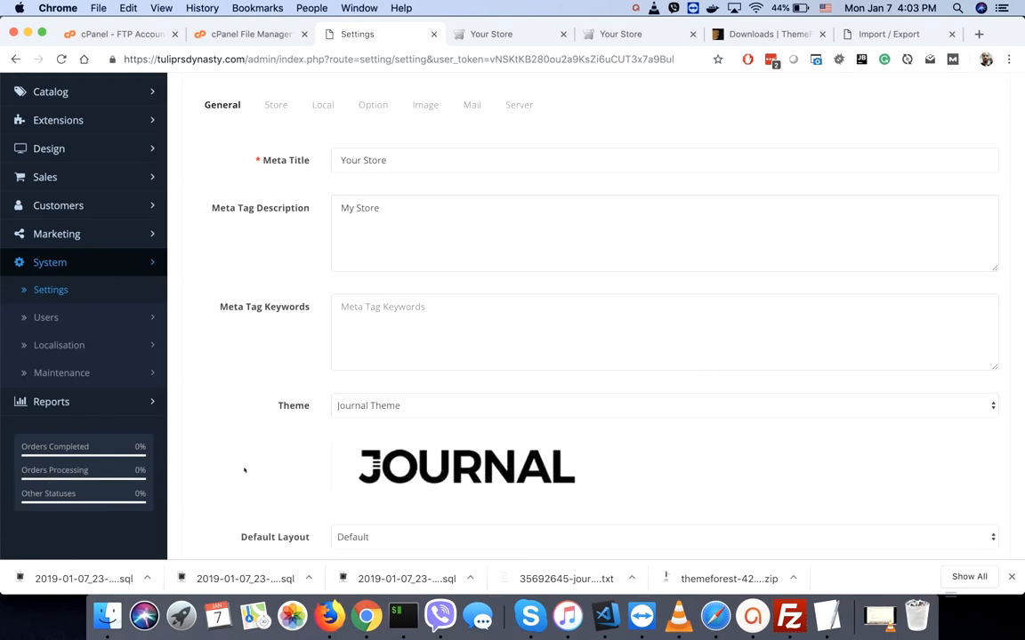
pyautogui.scroll(3, 245, 470)
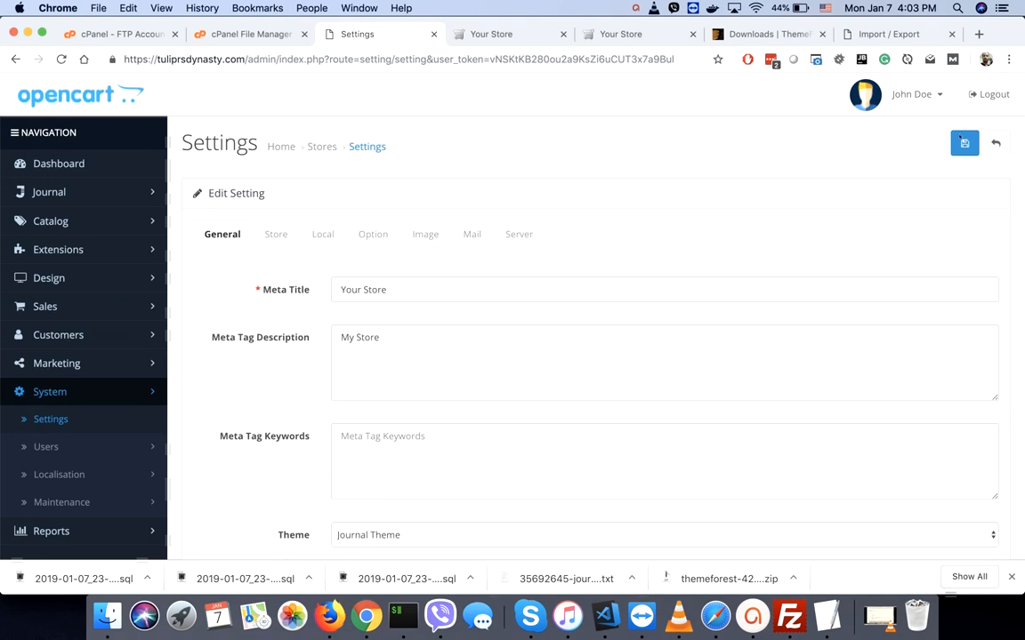
pyautogui.click(964, 144)
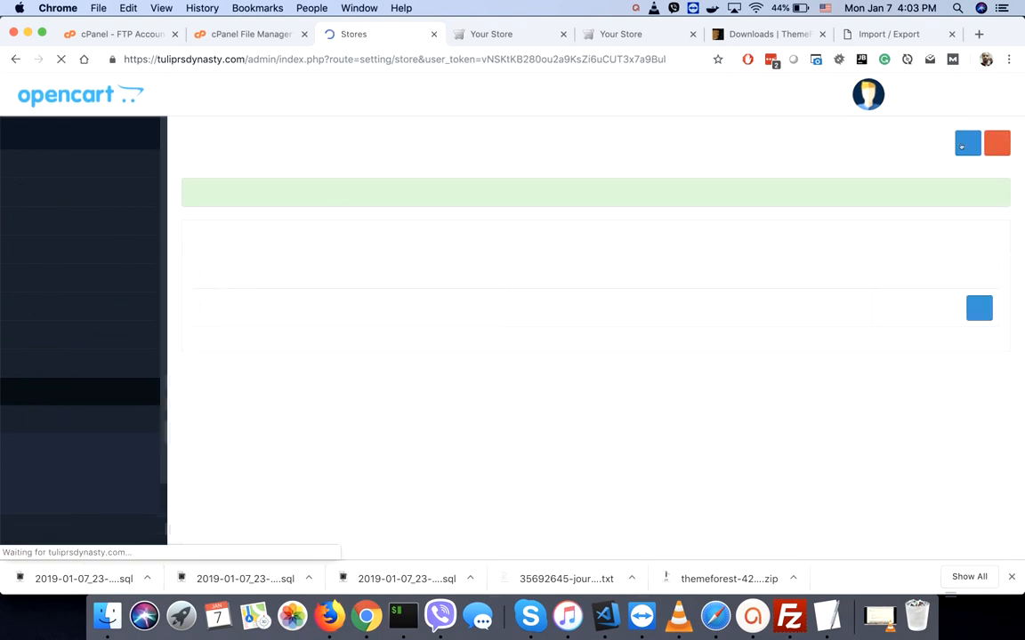
pyautogui.click(915, 94)
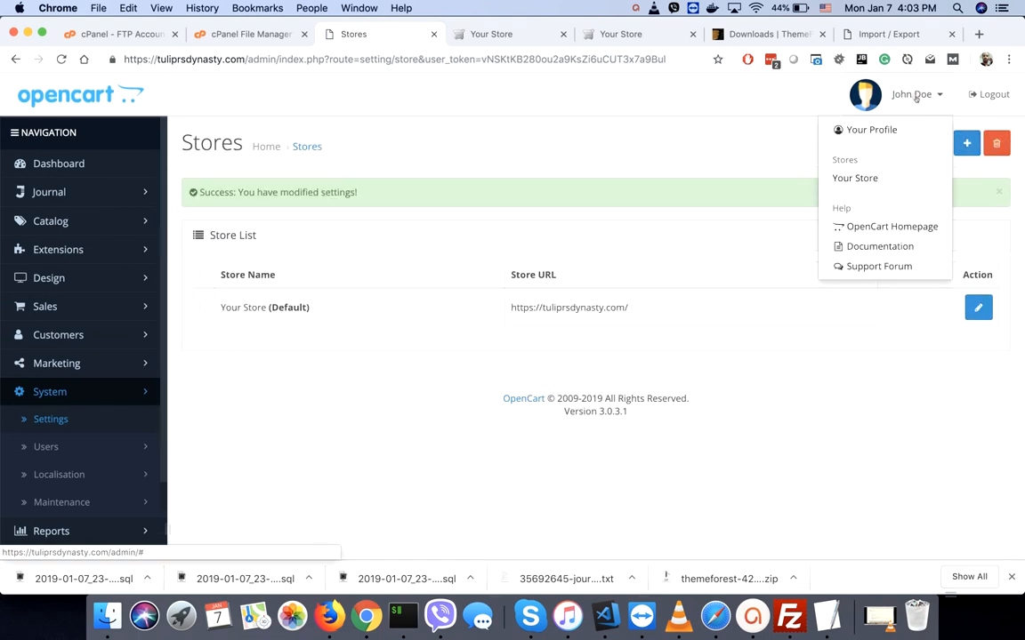
# - Open the live storefront, dismiss the promotional popup and browse the Journal home page
pyautogui.click(845, 179)
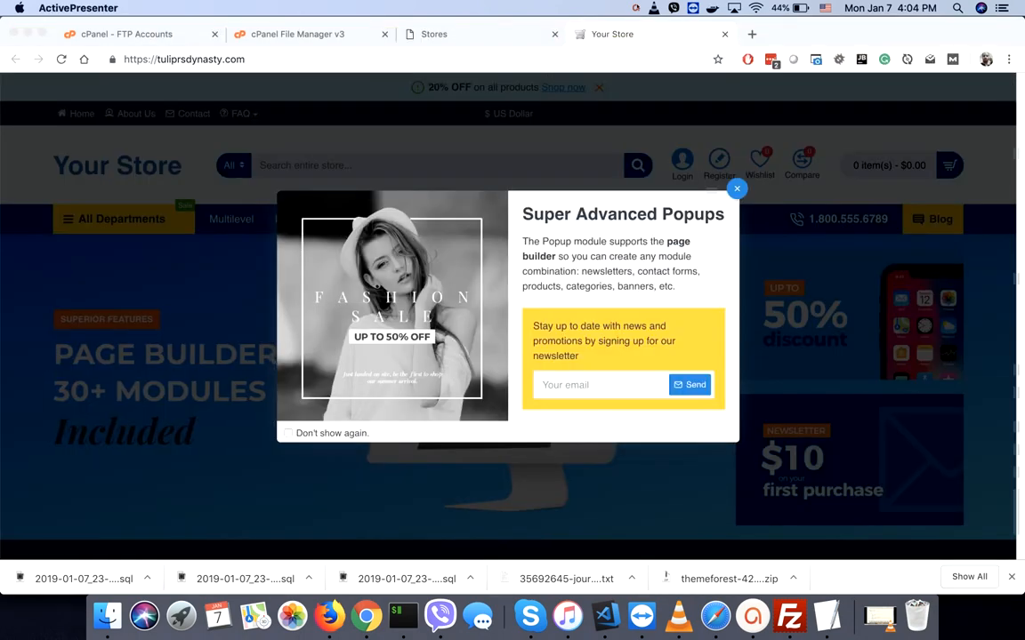
pyautogui.click(736, 189)
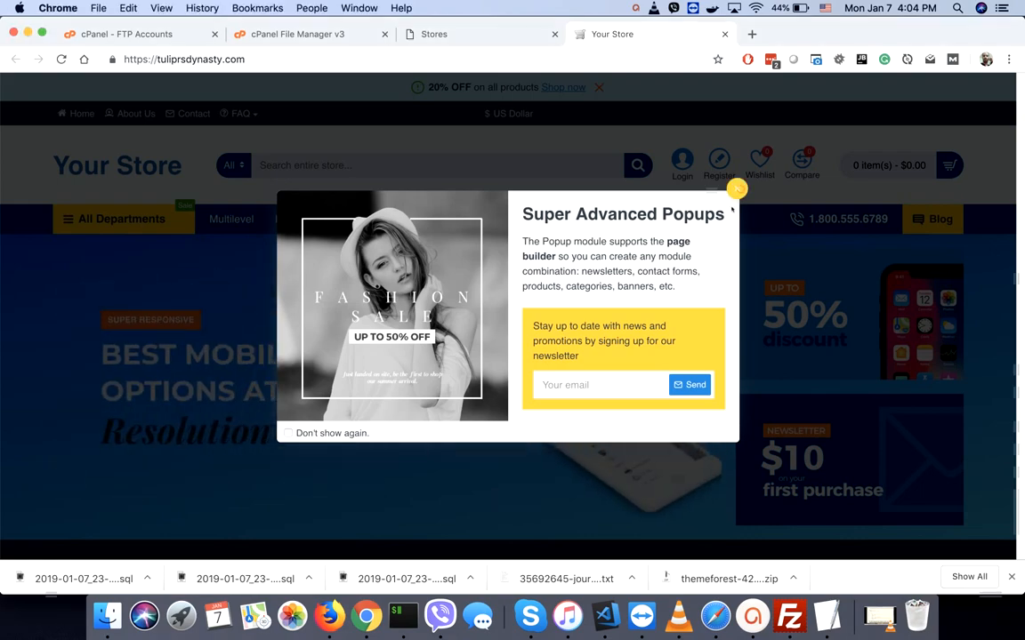
pyautogui.scroll(-10, 667, 347)
pyautogui.scroll(2, 667, 347)
pyautogui.scroll(5, 667, 347)
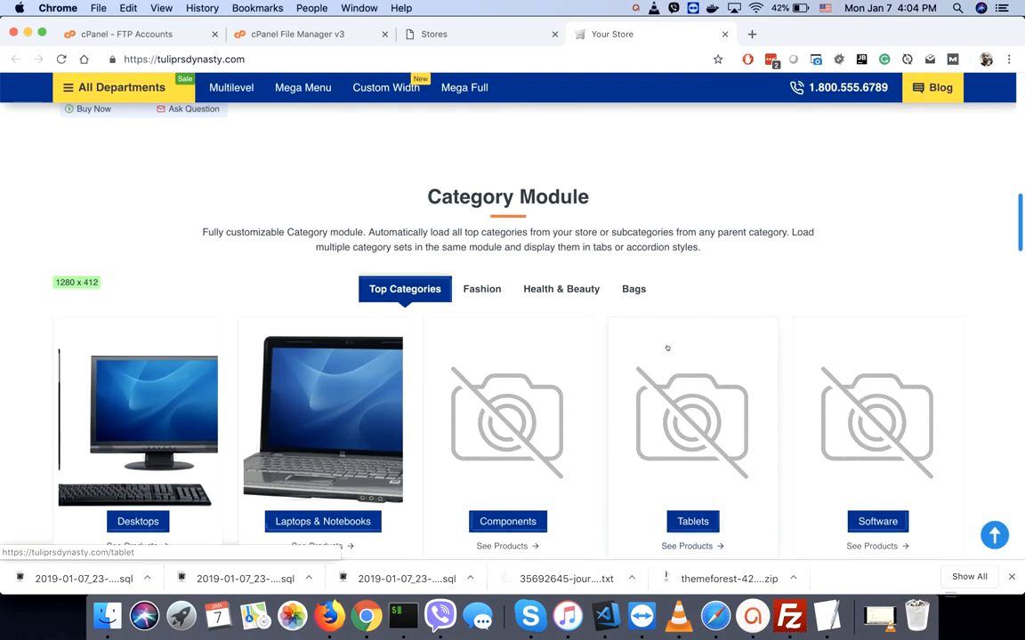
pyautogui.scroll(8, 668, 347)
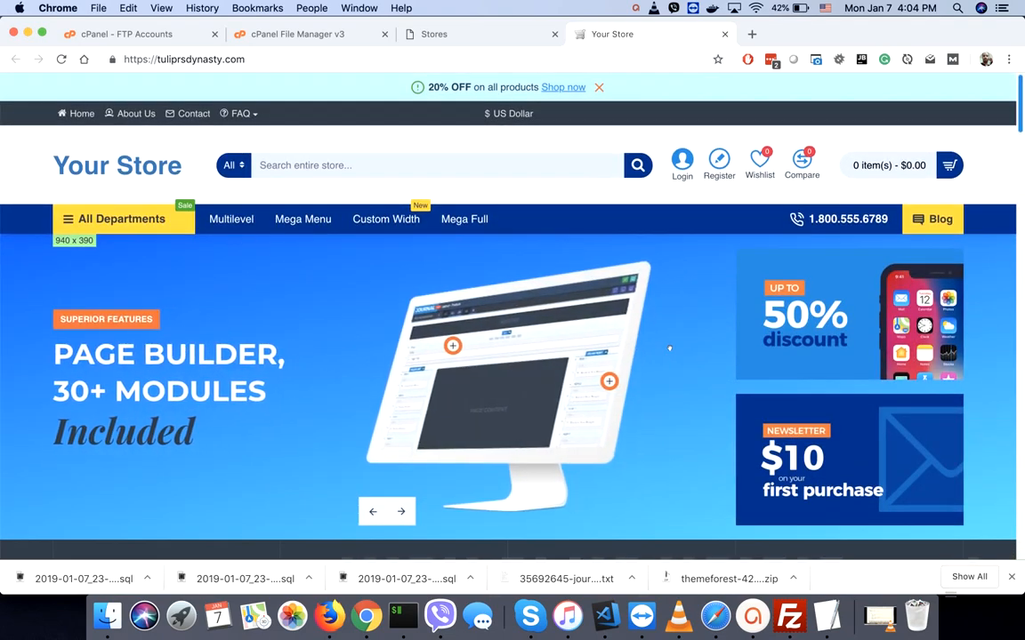
pyautogui.moveTo(99, 234)
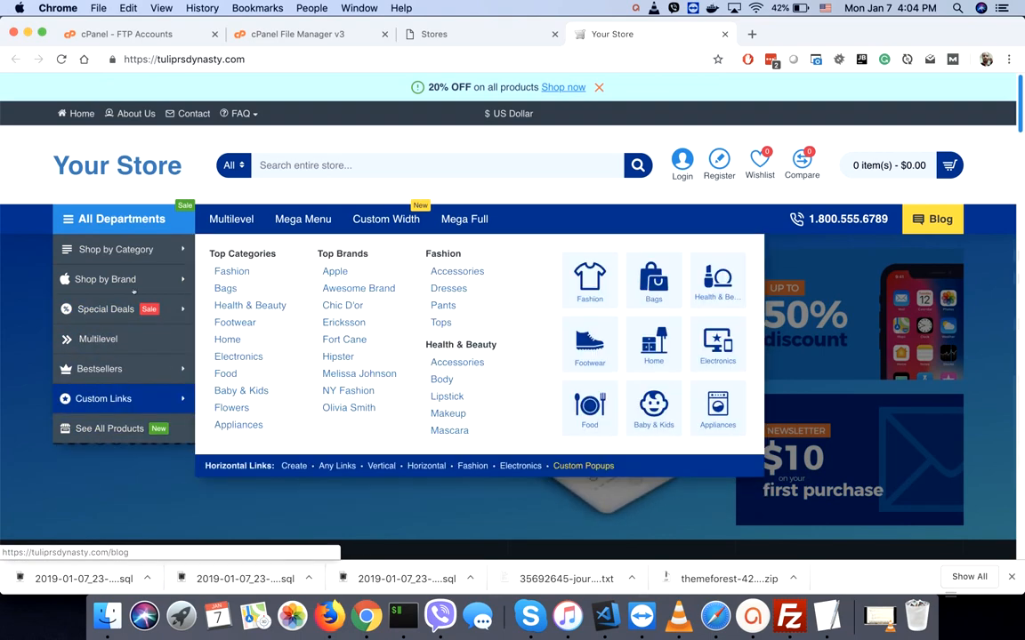
pyautogui.moveTo(133, 251)
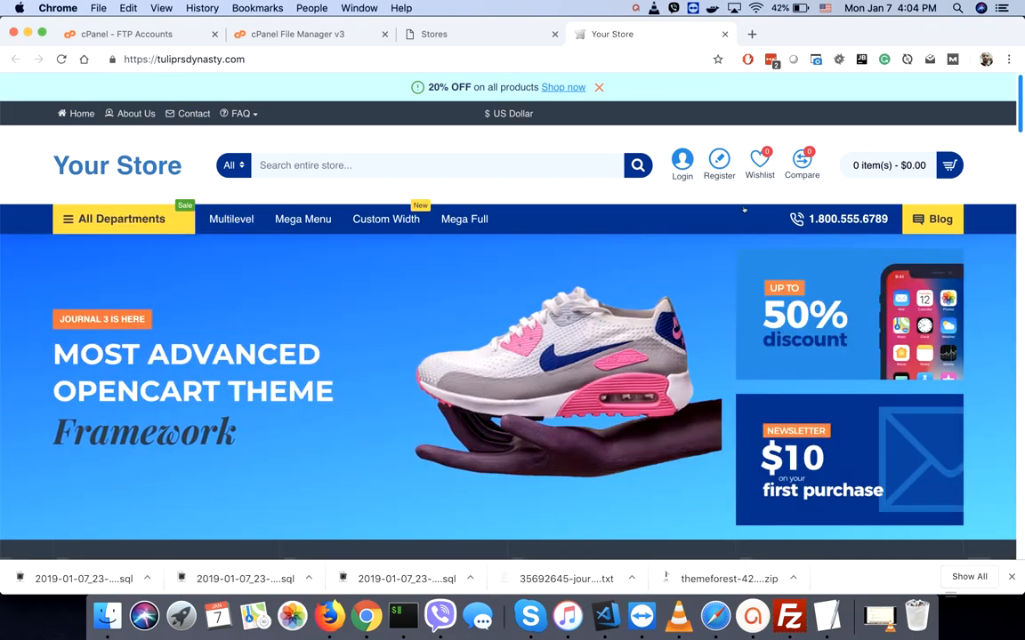
pyautogui.scroll(-5, 744, 209)
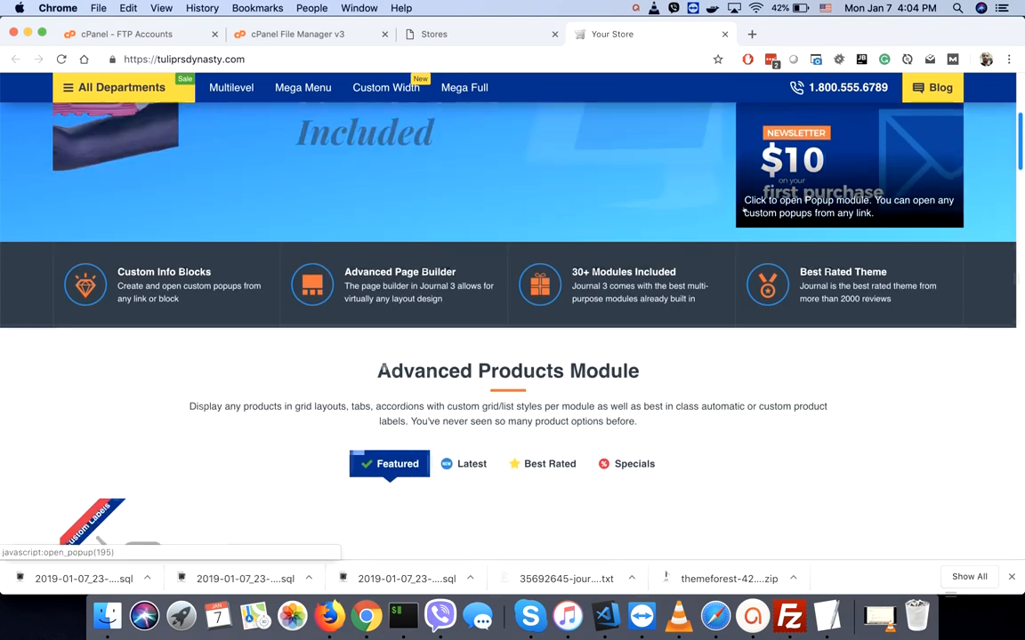
pyautogui.scroll(-6, 744, 210)
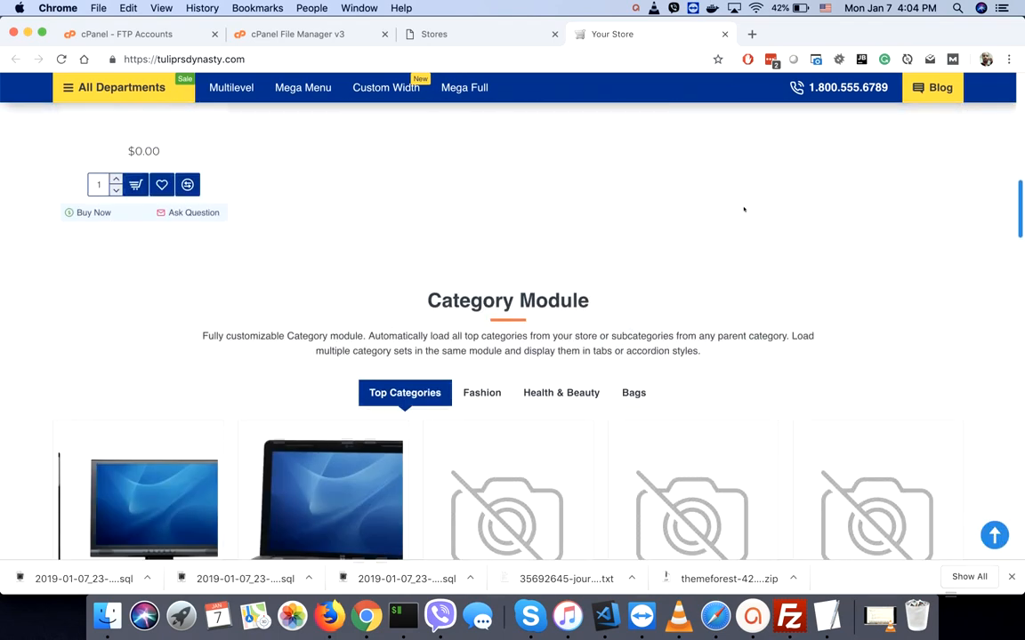
pyautogui.scroll(-3, 743, 209)
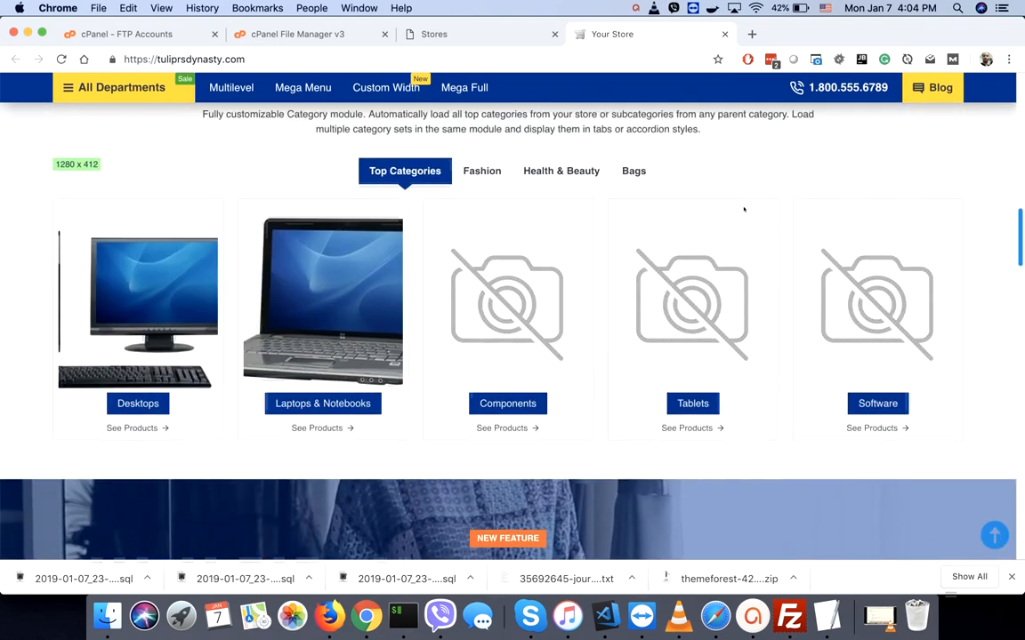
pyautogui.scroll(9, 744, 209)
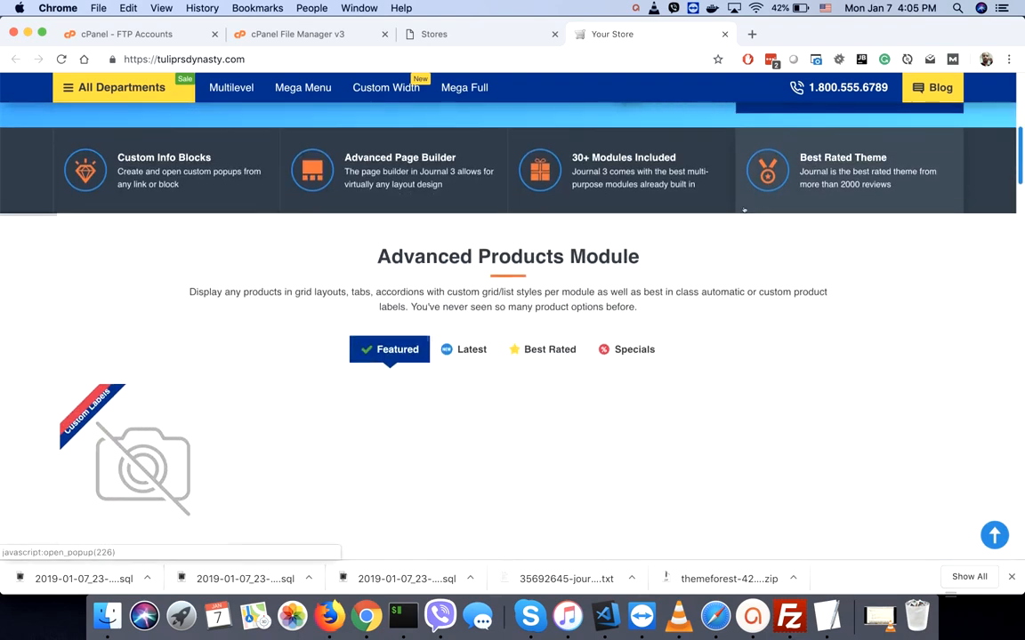
pyautogui.scroll(-2, 744, 210)
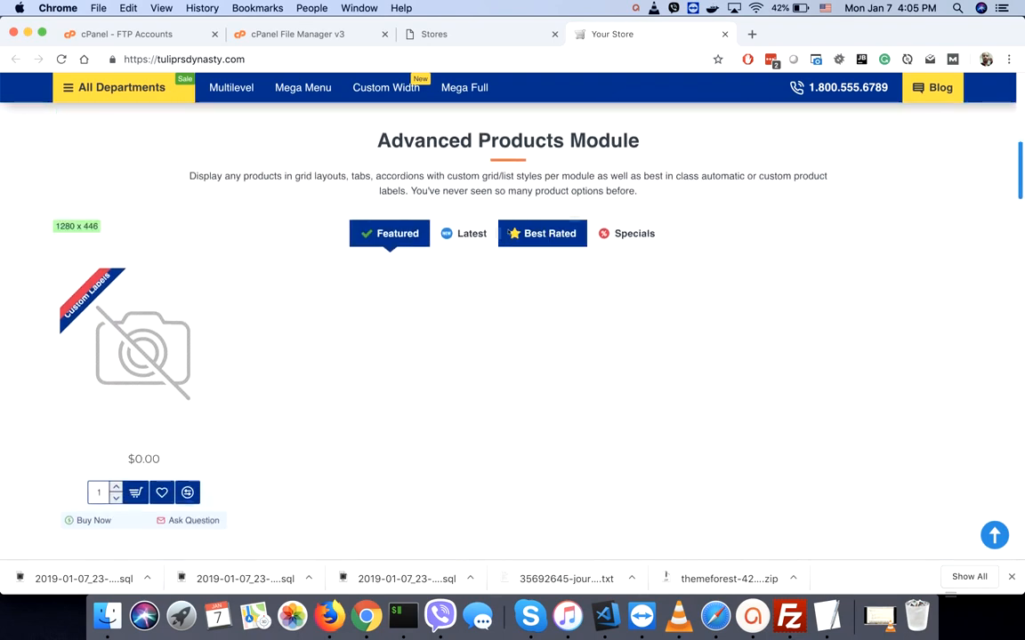
# - Add the iPod Classic from the Latest products tab to the cart and proceed to checkout
pyautogui.click(469, 233)
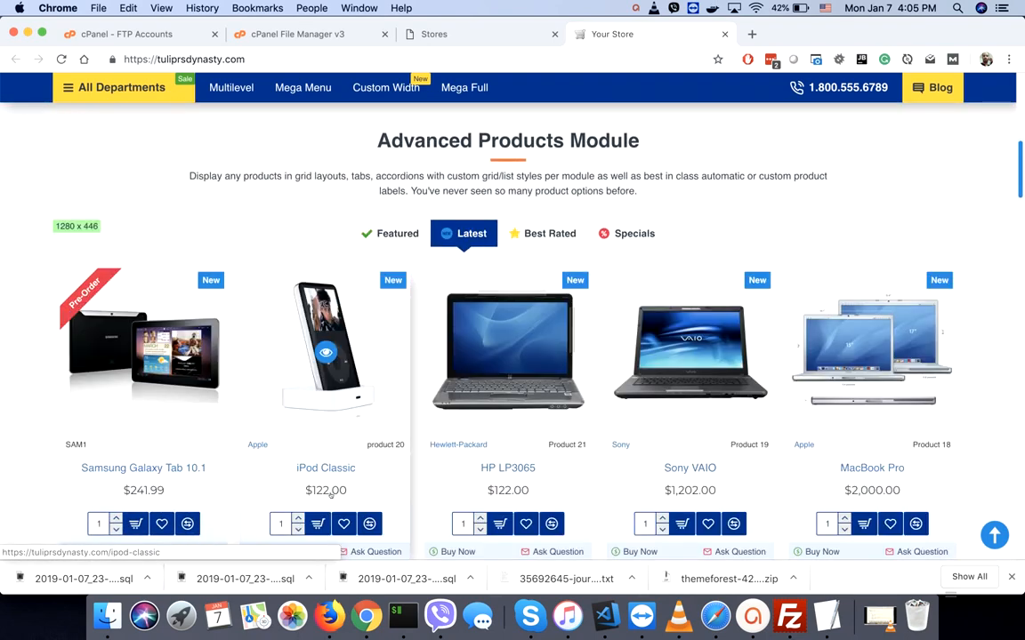
pyautogui.click(317, 524)
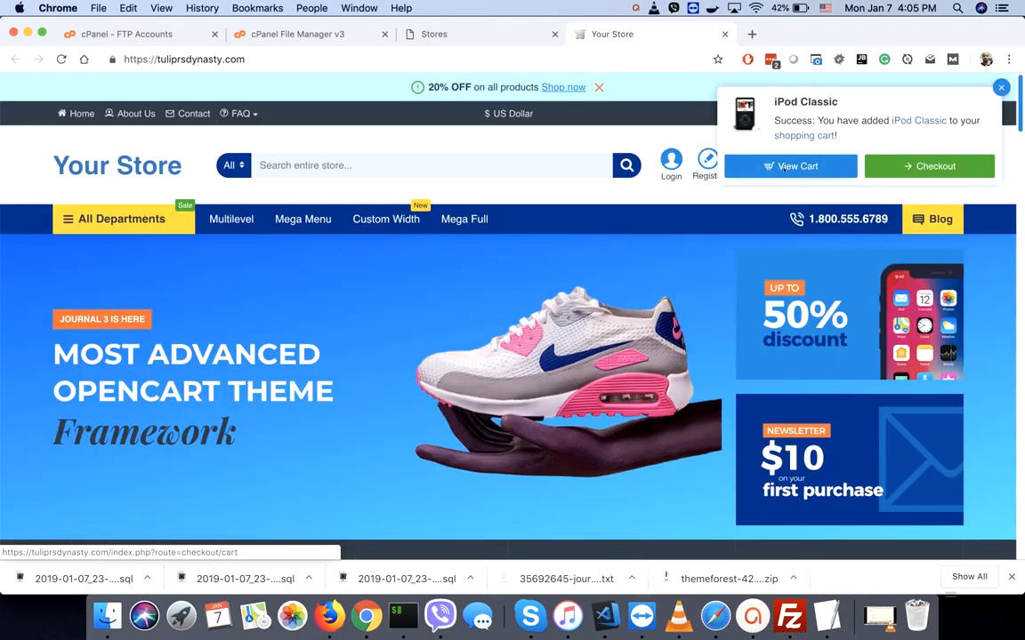
pyautogui.click(918, 165)
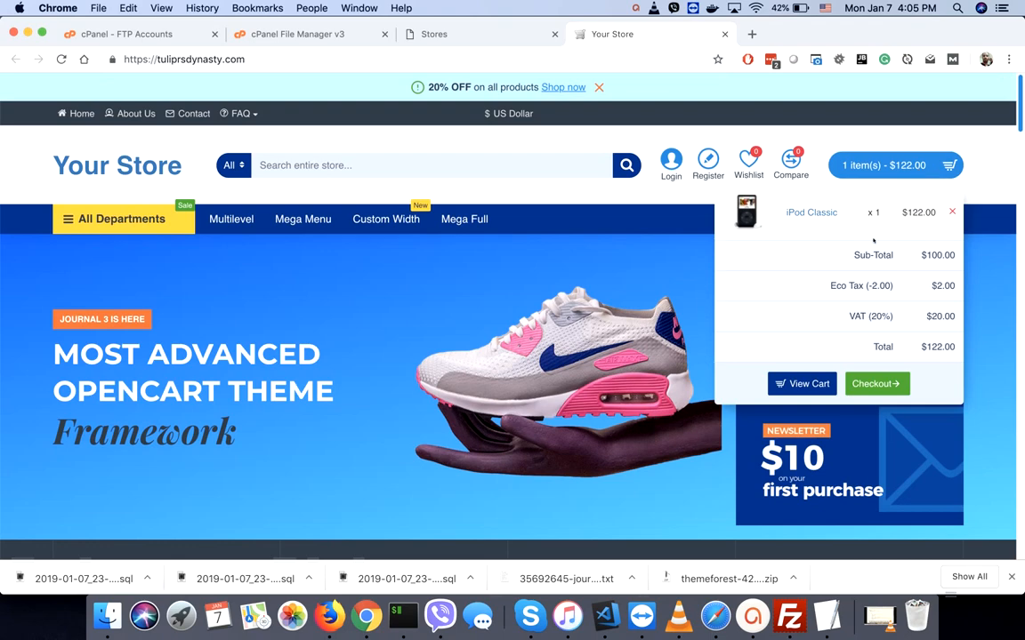
pyautogui.click(870, 386)
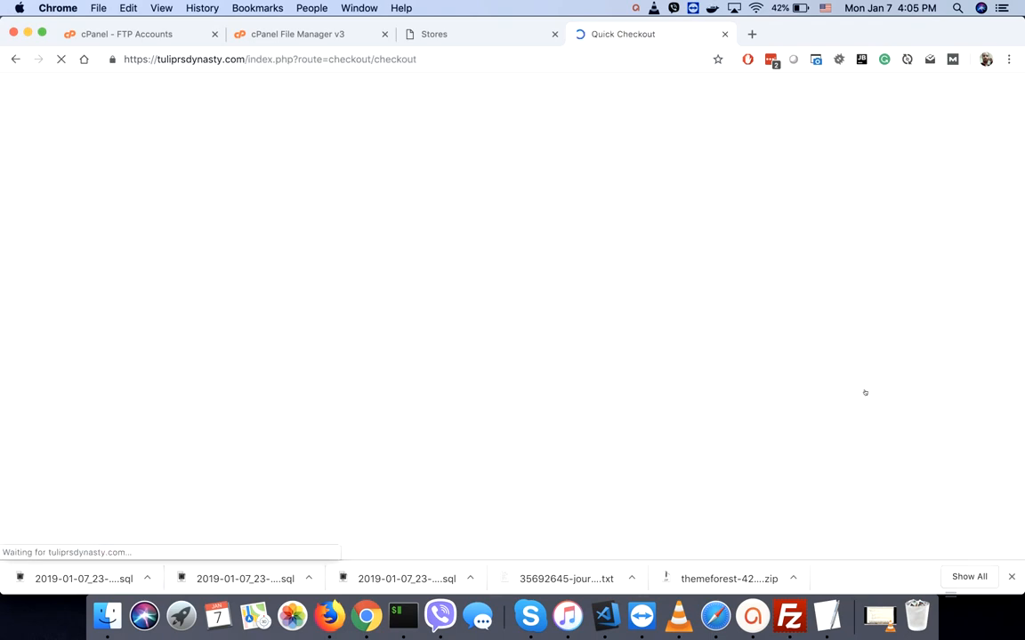
# - Check Quick Checkout's Flat Shipping Rate, Cash On Delivery and $130.00 total, then return home
pyautogui.scroll(-5, 859, 427)
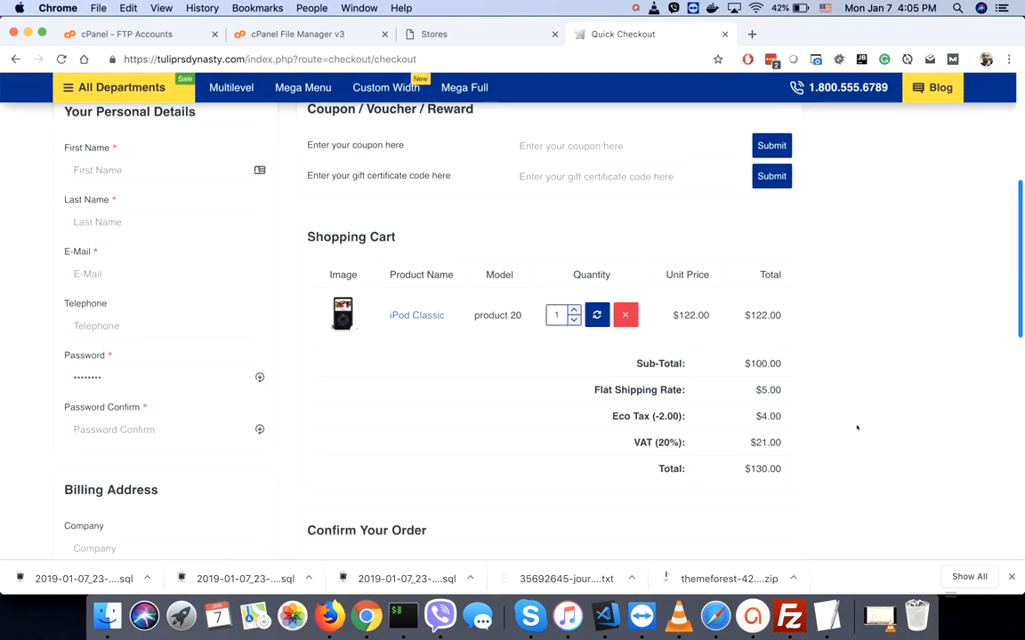
pyautogui.scroll(-5, 857, 427)
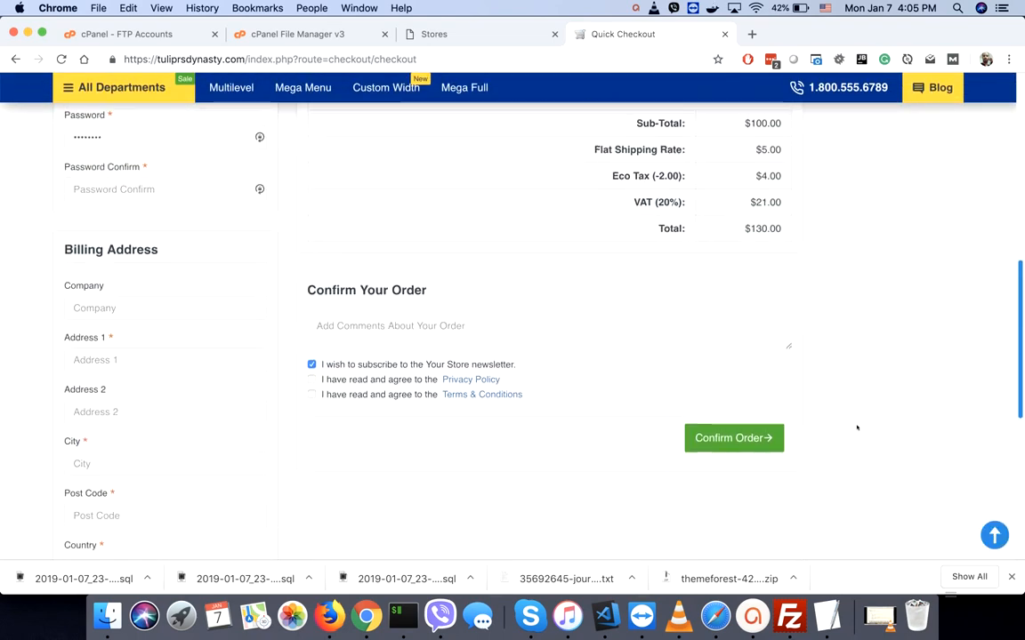
pyautogui.scroll(-4, 856, 428)
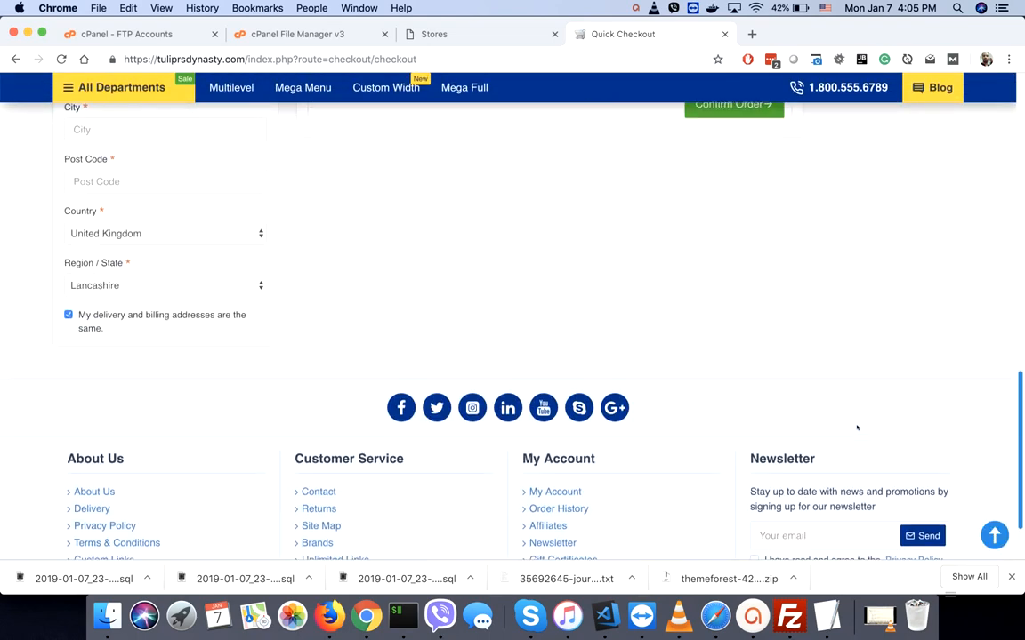
pyautogui.scroll(15, 857, 428)
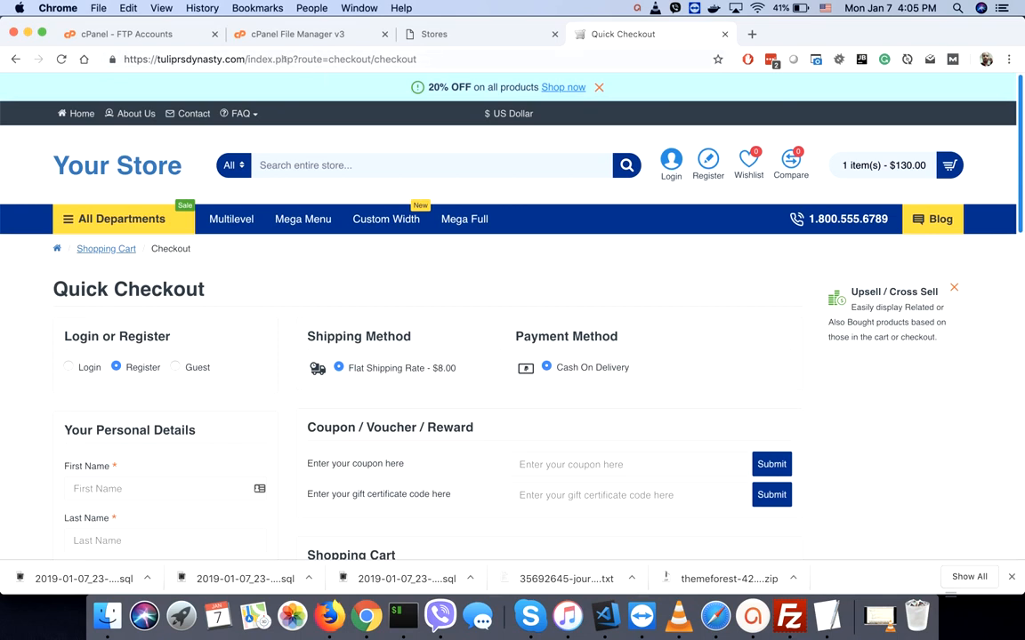
pyautogui.click(123, 169)
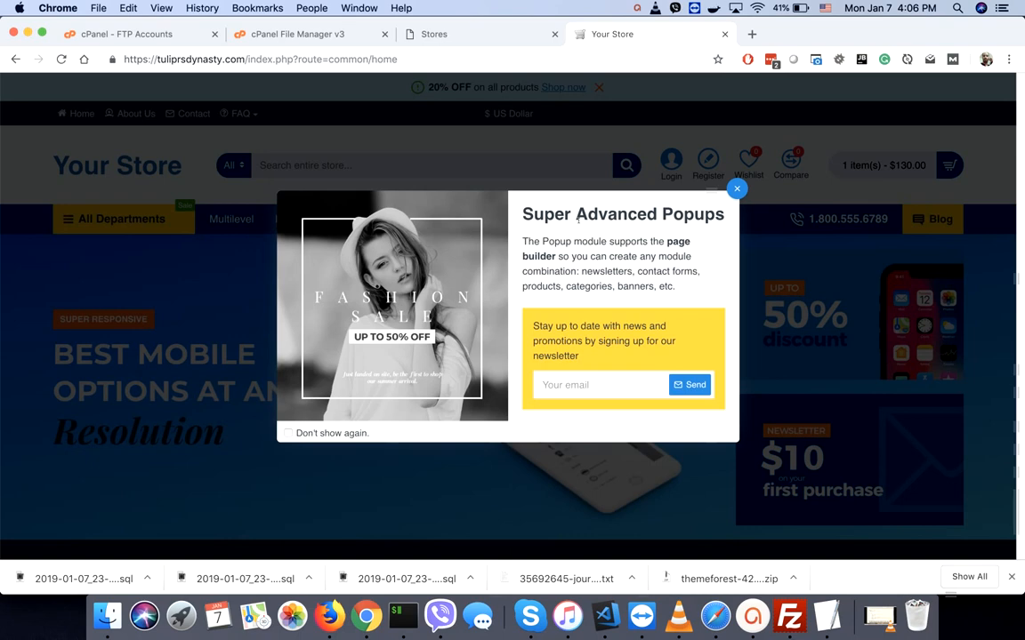
# - Inspect the storefront popup's markup to find its id module-popup-110, then return to the Stores admin tab
pyautogui.rightClick(578, 219)
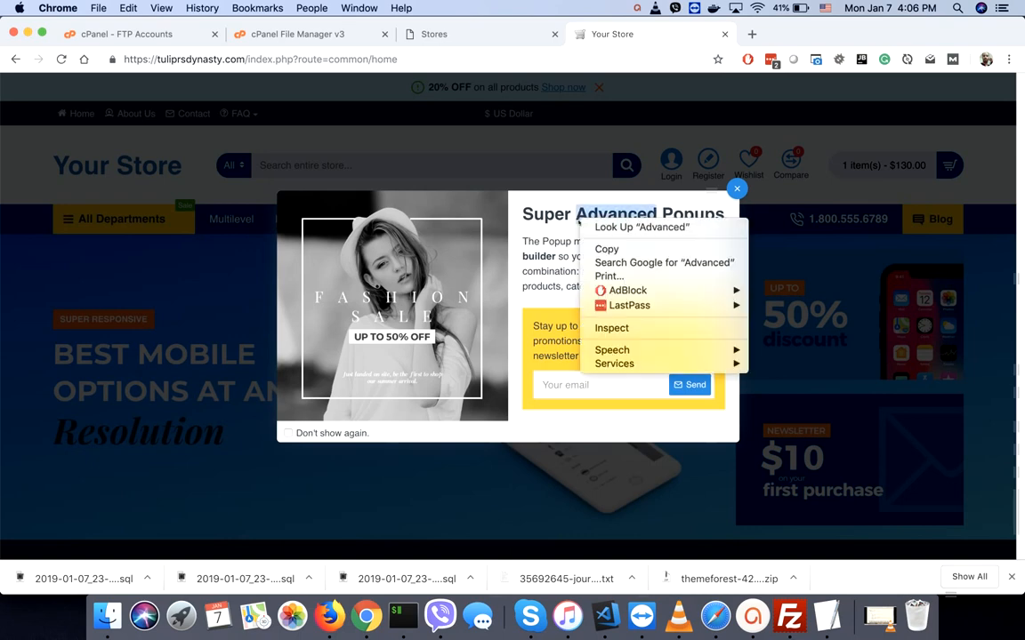
pyautogui.click(620, 329)
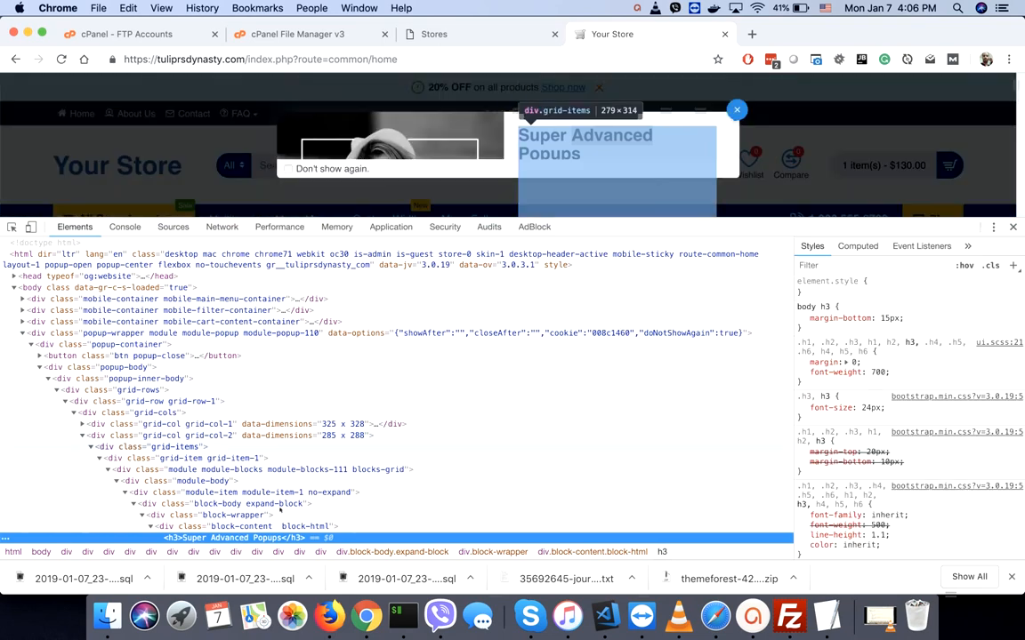
pyautogui.click(274, 334)
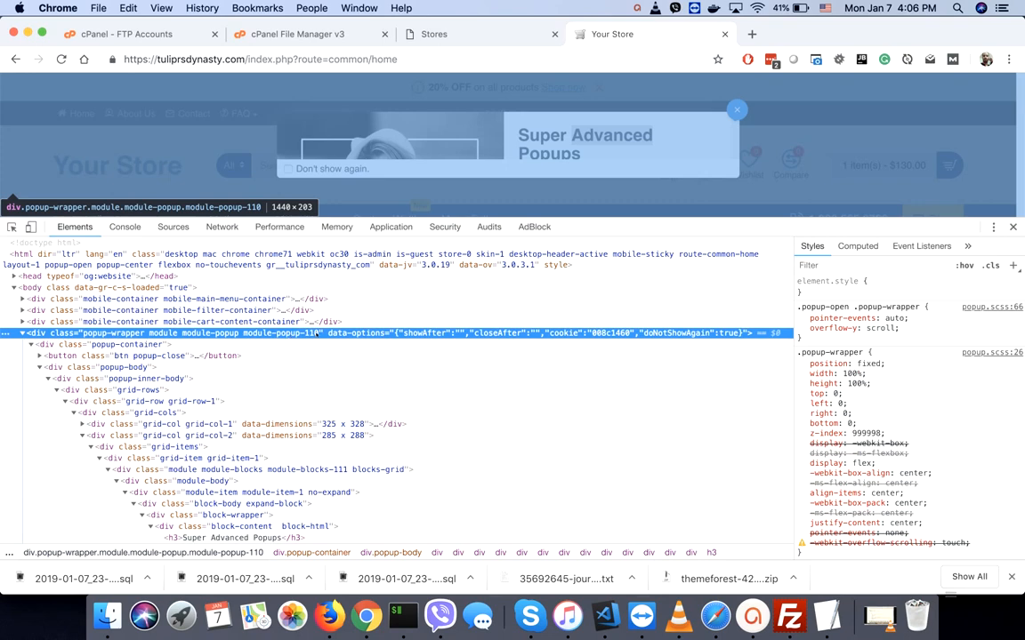
pyautogui.click(434, 34)
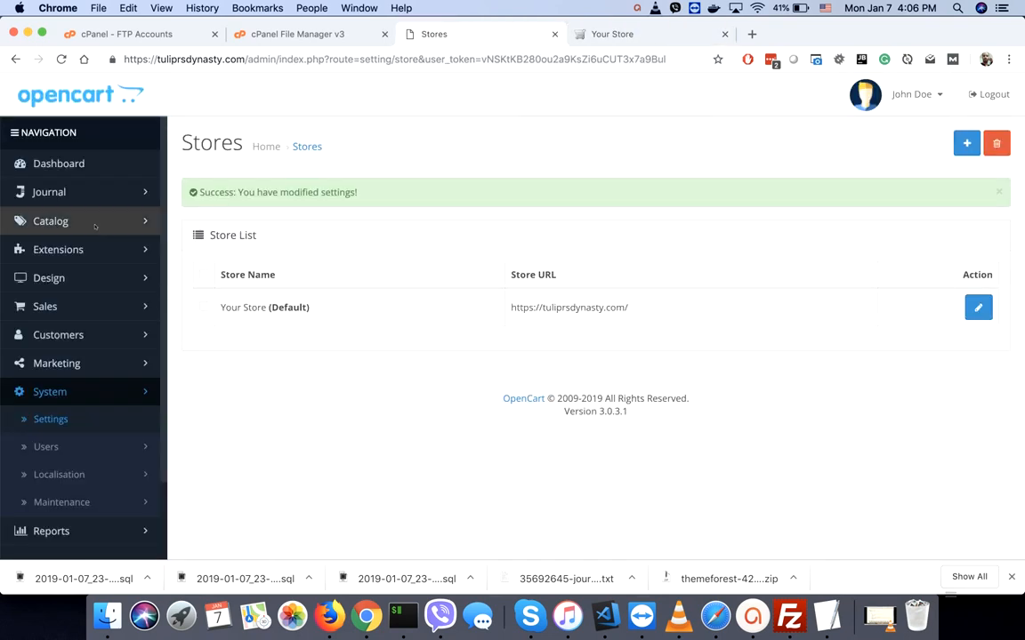
# - Switch off the Home Page Landing popup under Journal > Modules > Popup and save it
pyautogui.click(61, 193)
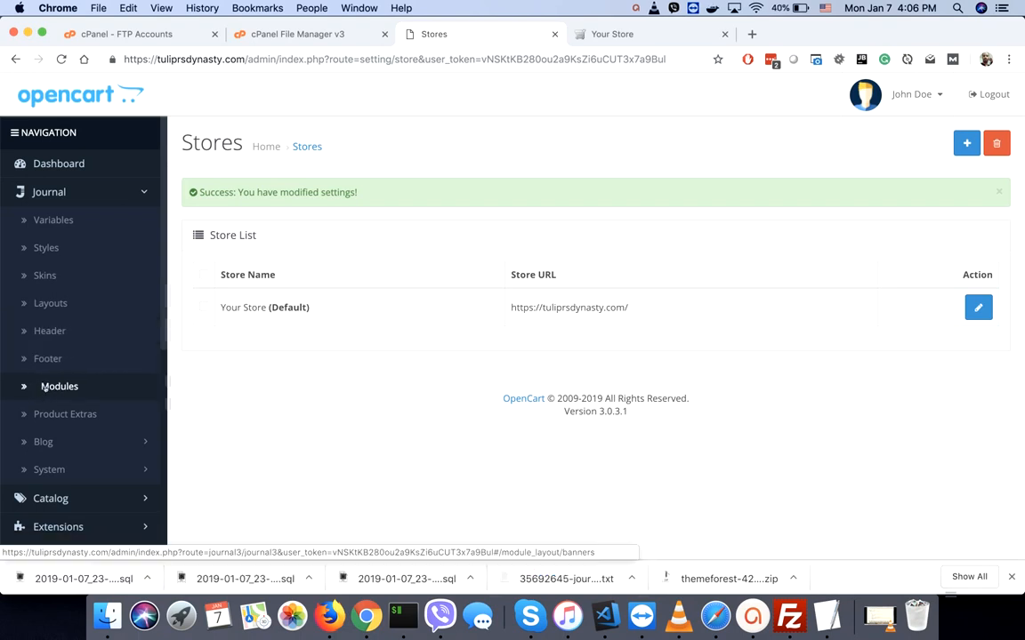
pyautogui.click(44, 388)
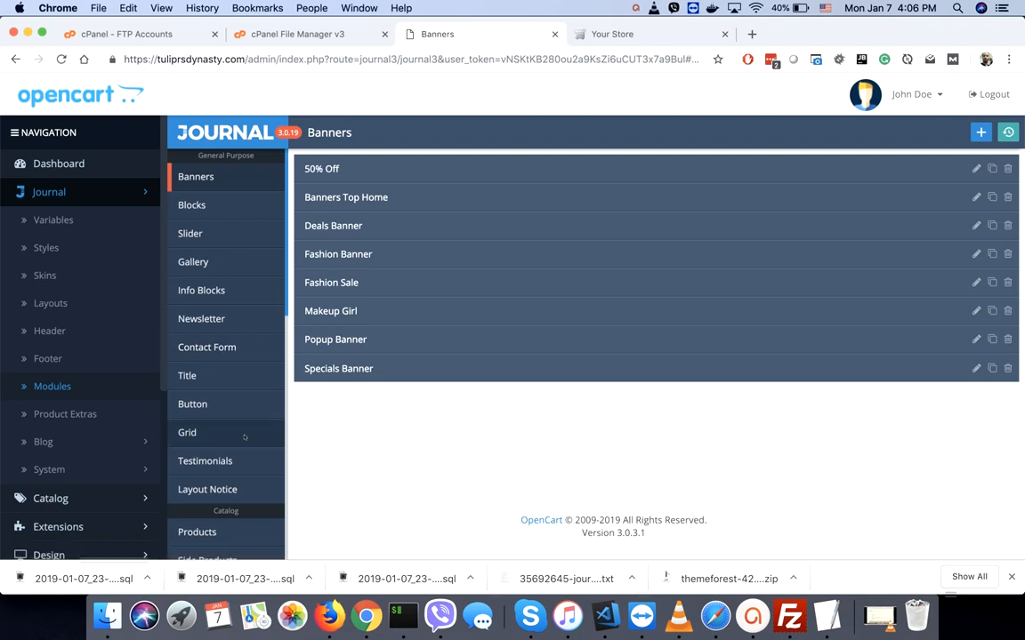
pyautogui.scroll(-10, 245, 438)
pyautogui.scroll(-3, 245, 438)
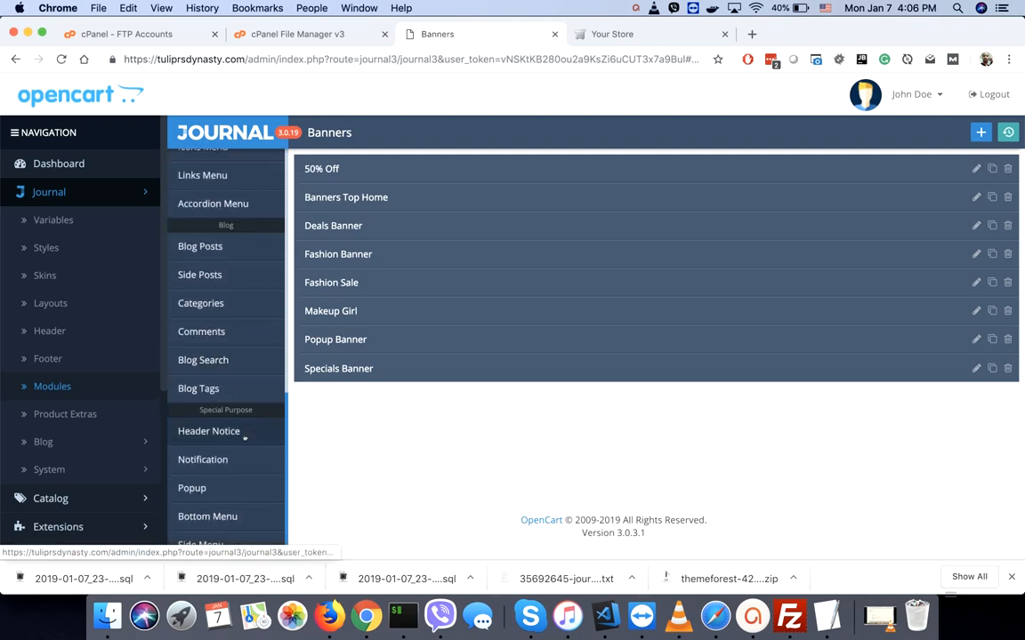
pyautogui.click(194, 490)
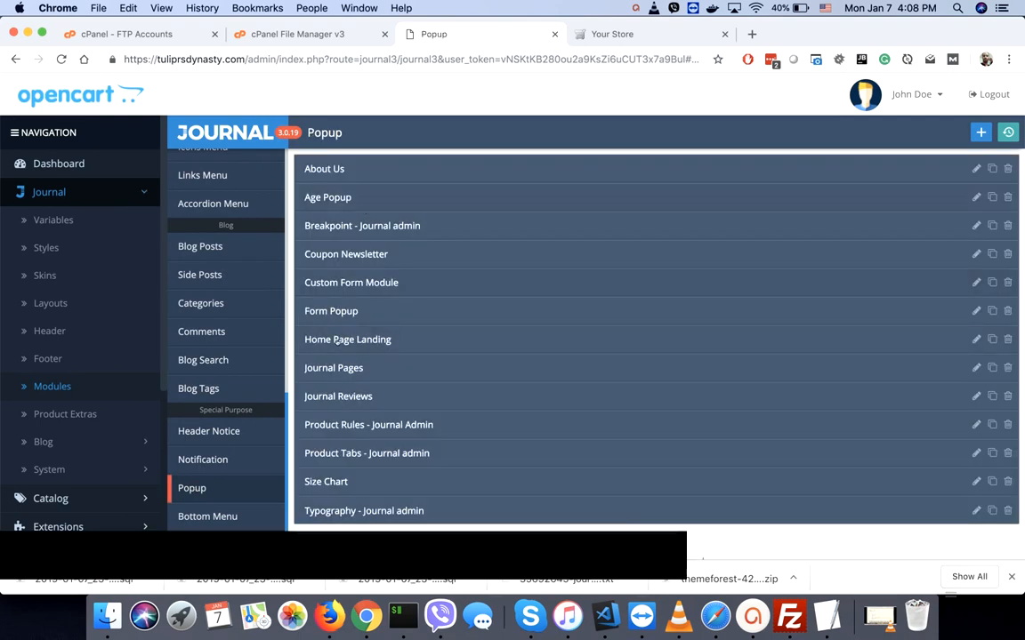
pyautogui.click(336, 340)
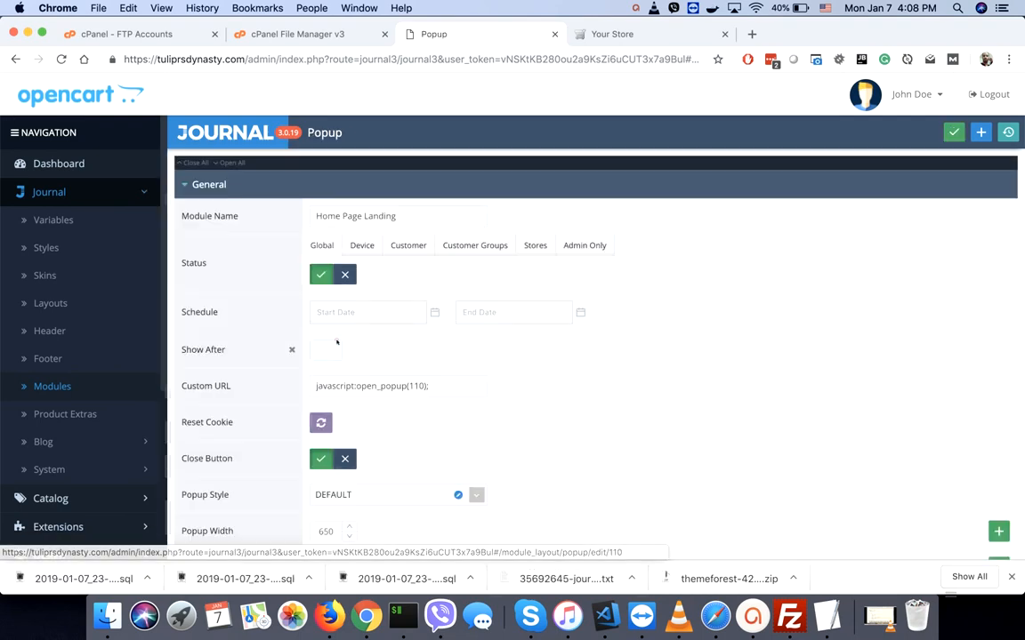
pyautogui.click(345, 275)
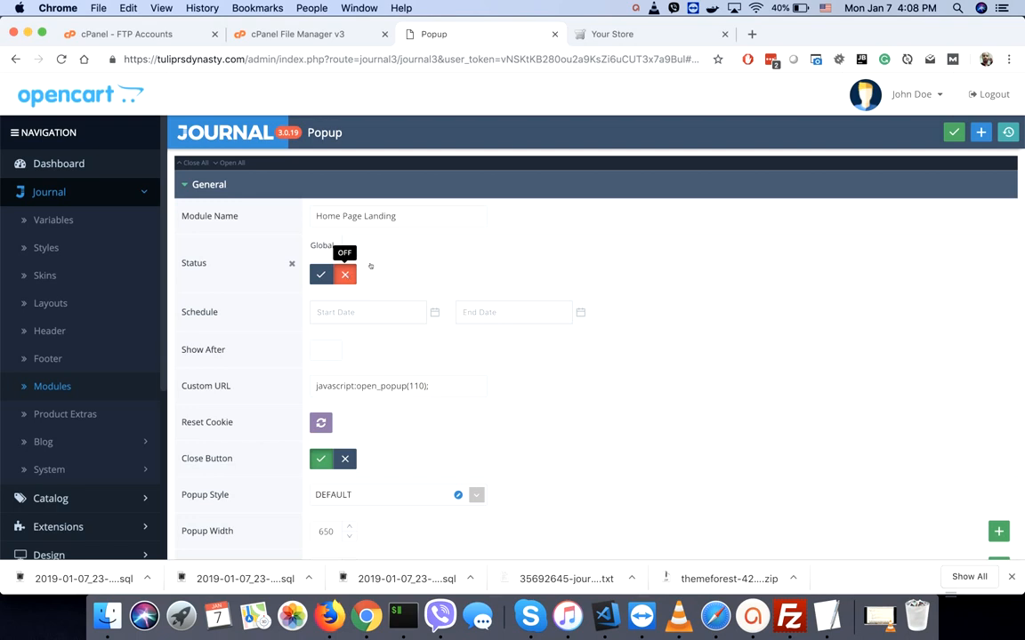
pyautogui.click(954, 132)
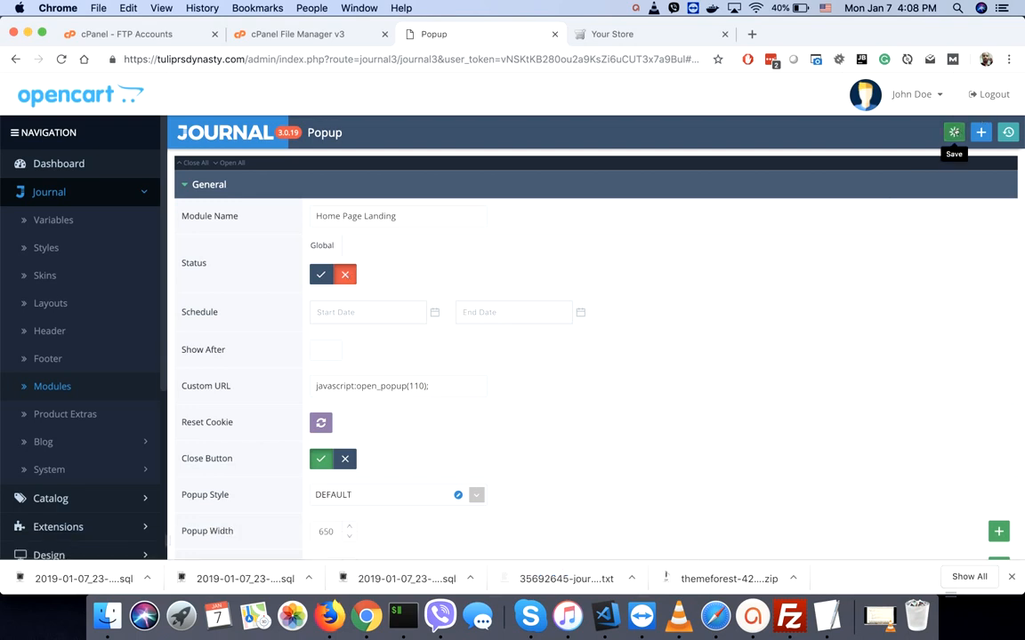
# - Reload the storefront to confirm the popup is gone, then open Journal > Skins
pyautogui.click(633, 34)
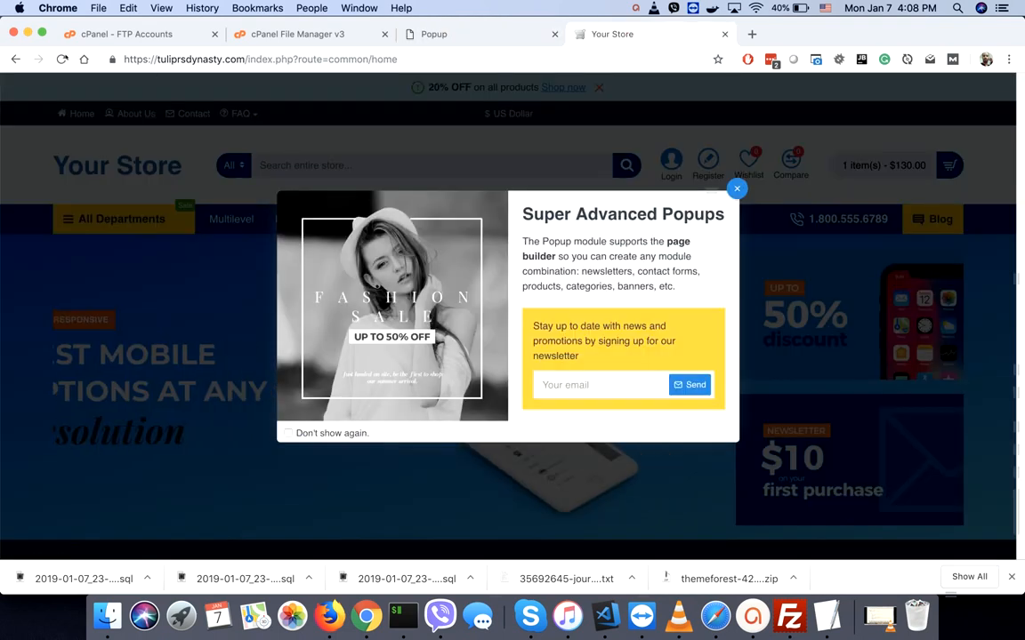
pyautogui.press('super+r')
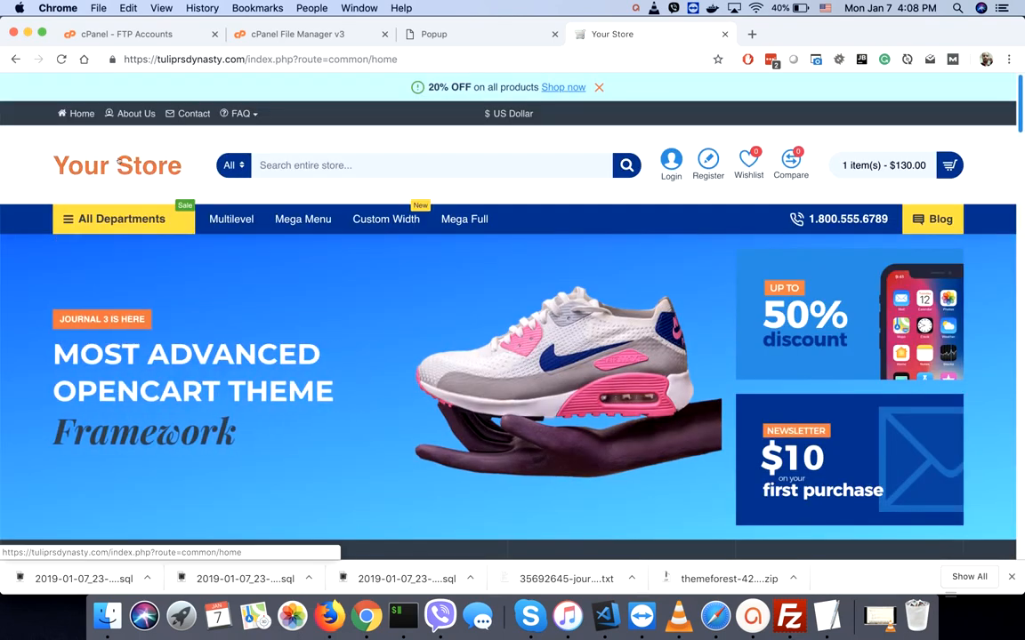
pyautogui.click(456, 34)
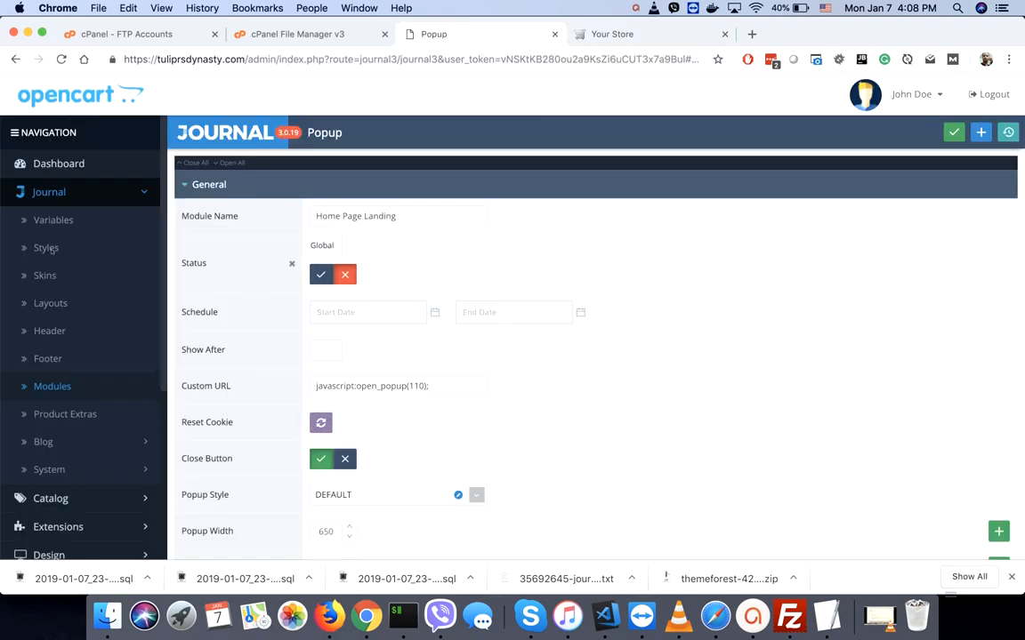
pyautogui.click(48, 276)
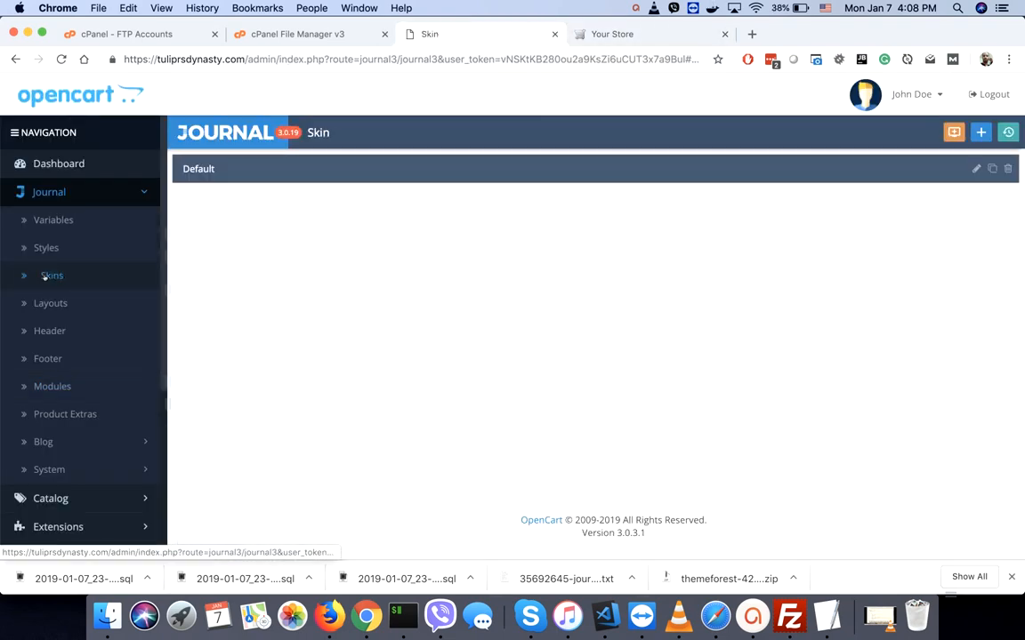
# - Edit the Default skin and open the Image Manager for its Header logo
pyautogui.click(976, 168)
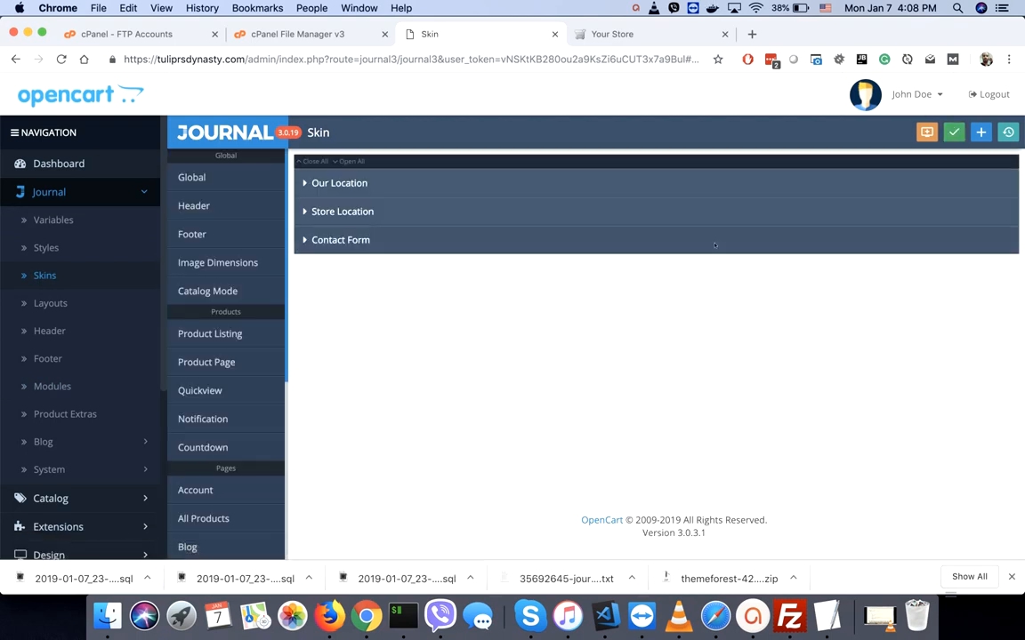
pyautogui.click(201, 177)
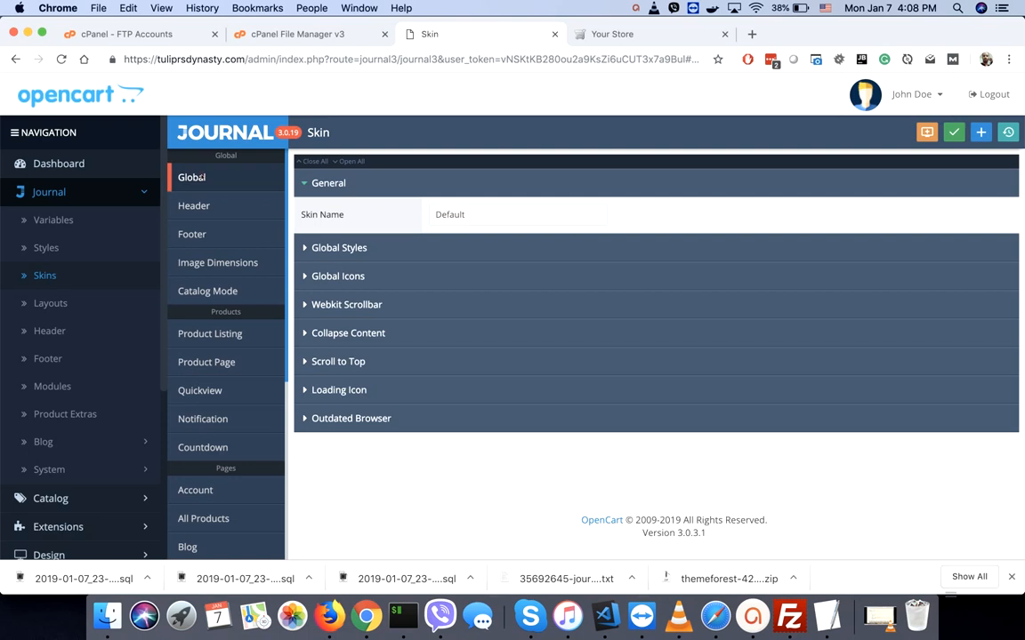
pyautogui.click(195, 206)
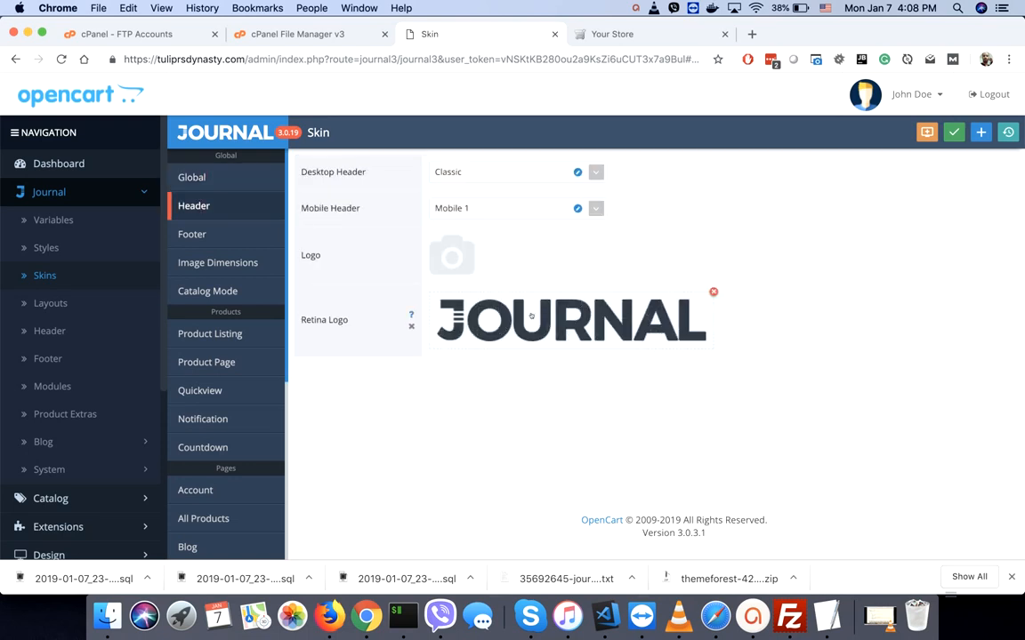
pyautogui.click(465, 258)
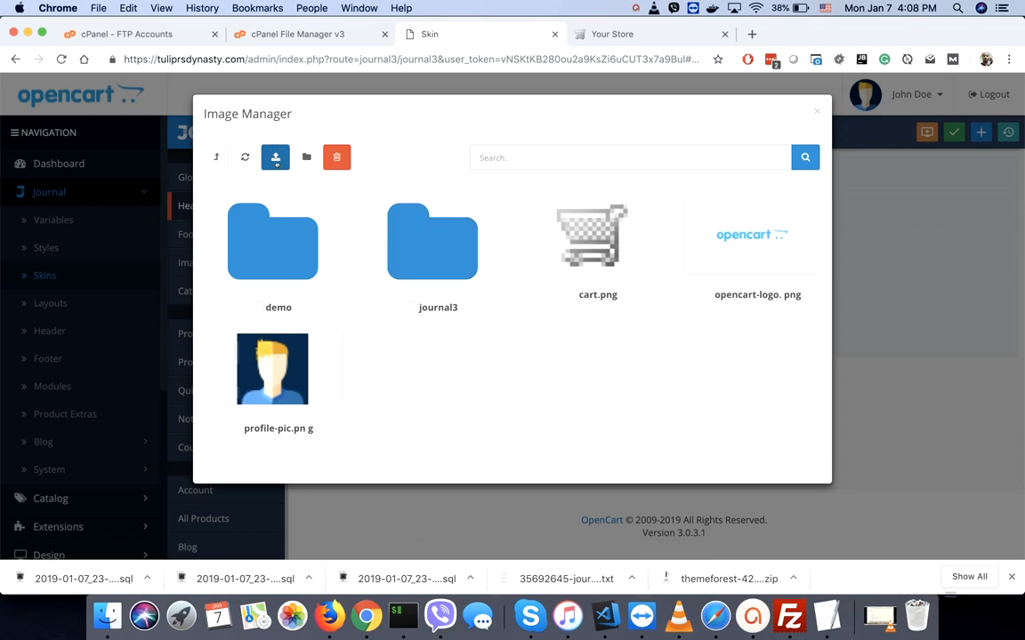
# - Create a new image folder named 'logo' and open it
pyautogui.click(306, 157)
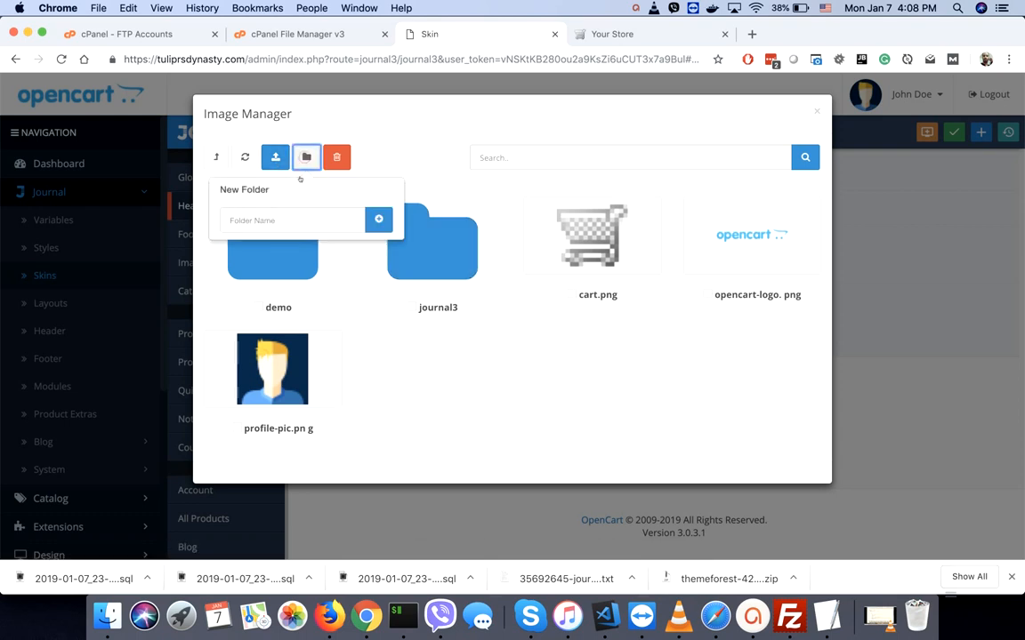
pyautogui.click(264, 220)
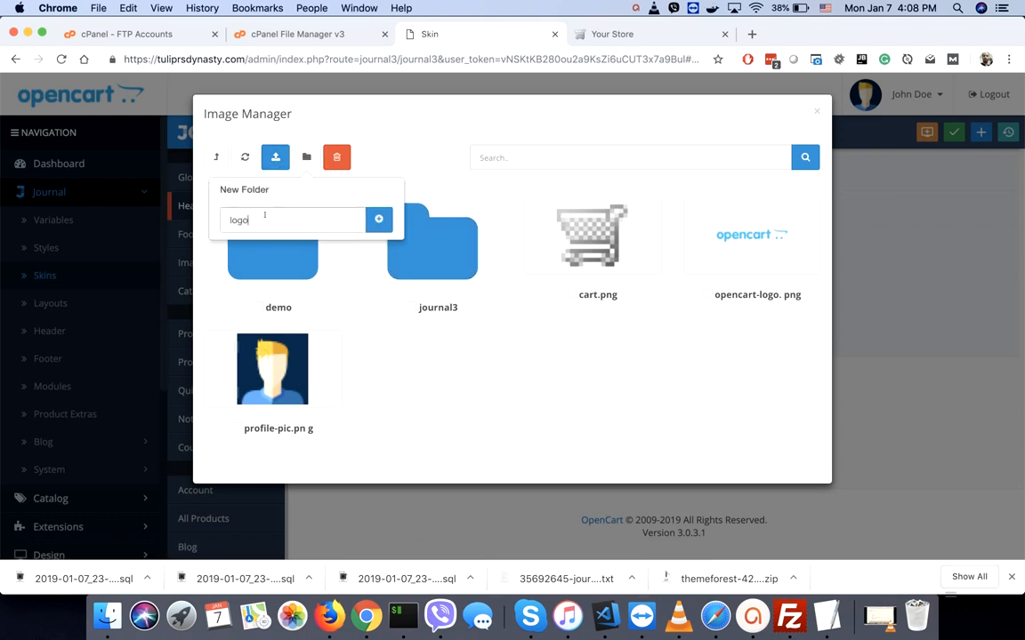
pyautogui.click(378, 219)
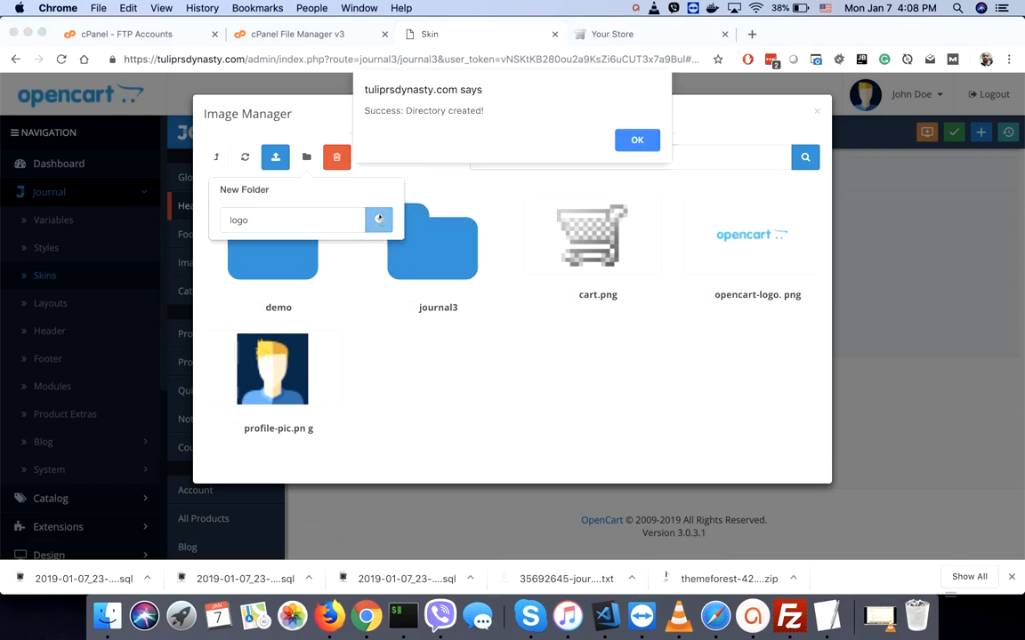
pyautogui.click(636, 141)
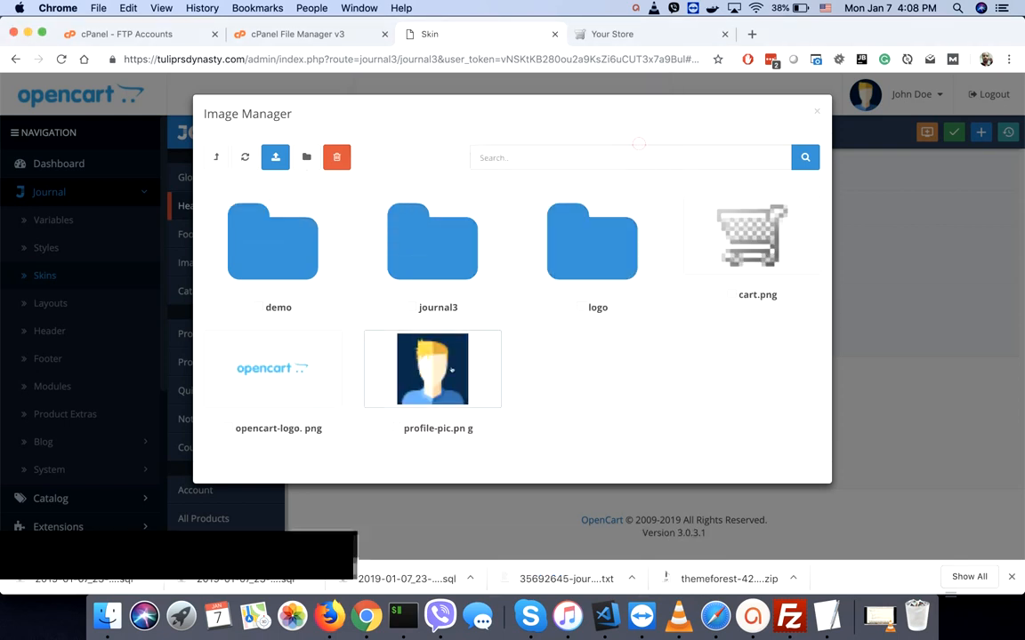
pyautogui.click(575, 261)
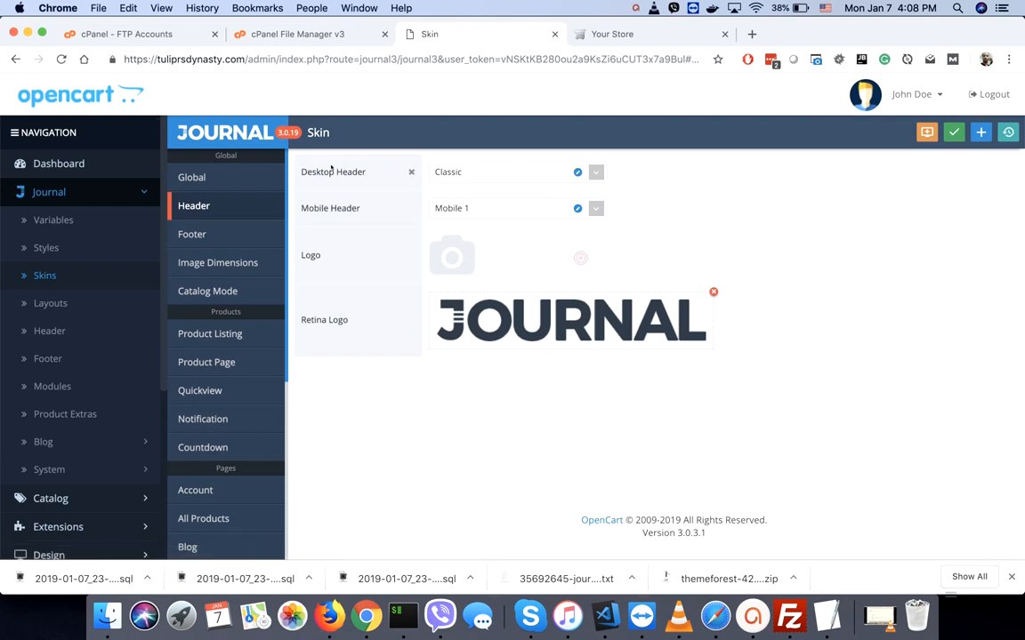
pyautogui.click(434, 269)
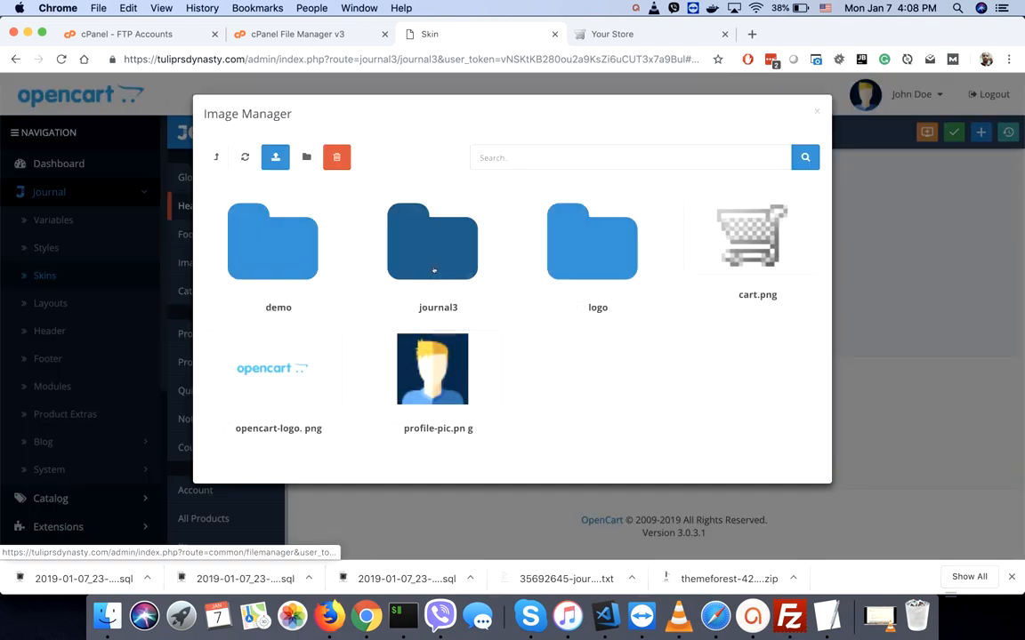
# - Upload webocreation-254x60.png from the Desktop into the logo folder
pyautogui.click(592, 261)
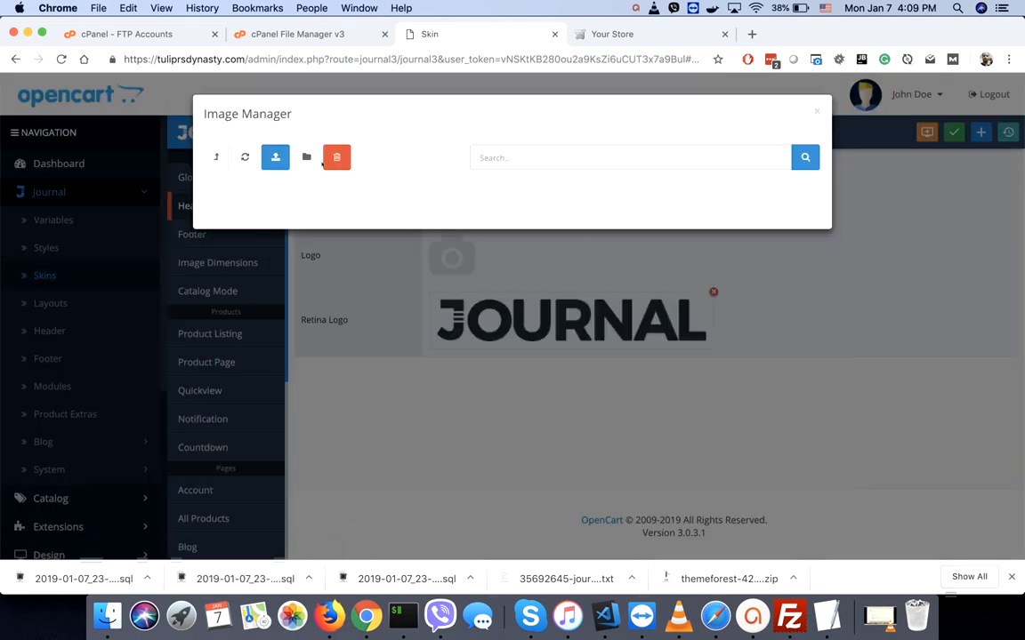
pyautogui.click(276, 158)
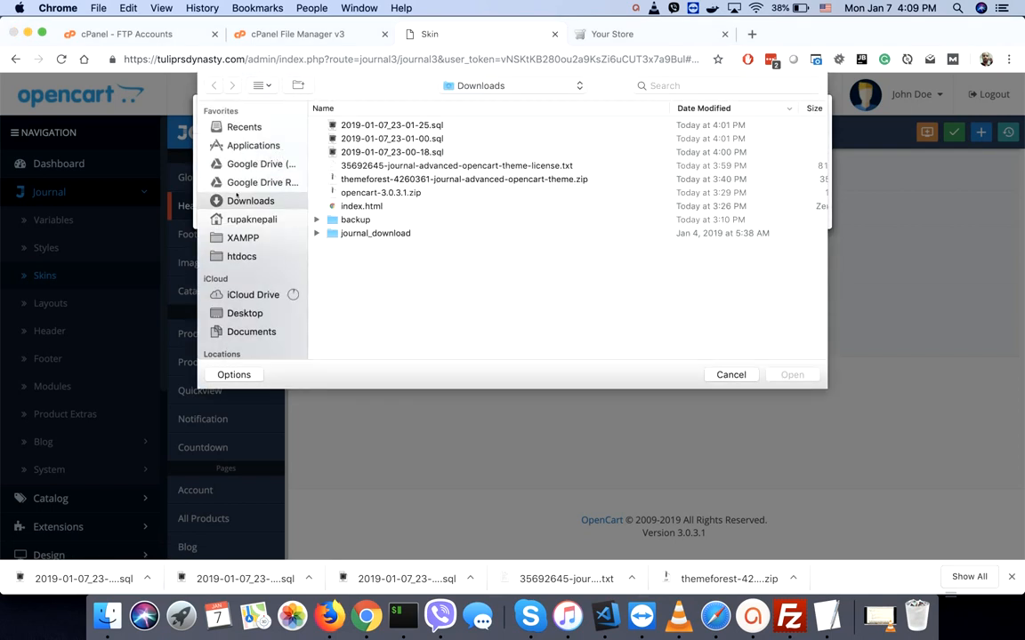
pyautogui.scroll(-3, 246, 220)
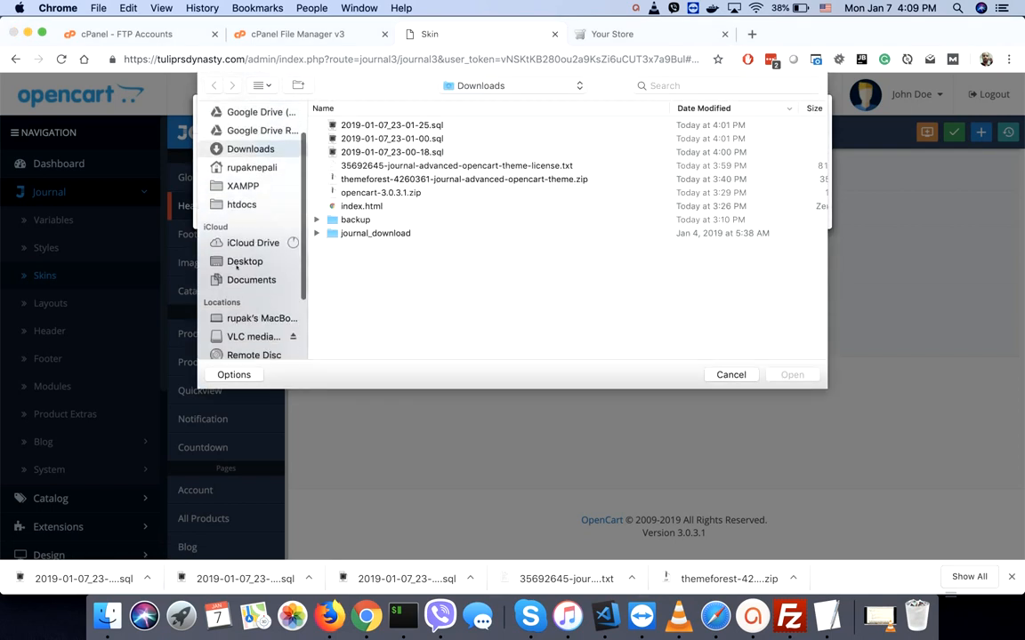
pyautogui.click(242, 261)
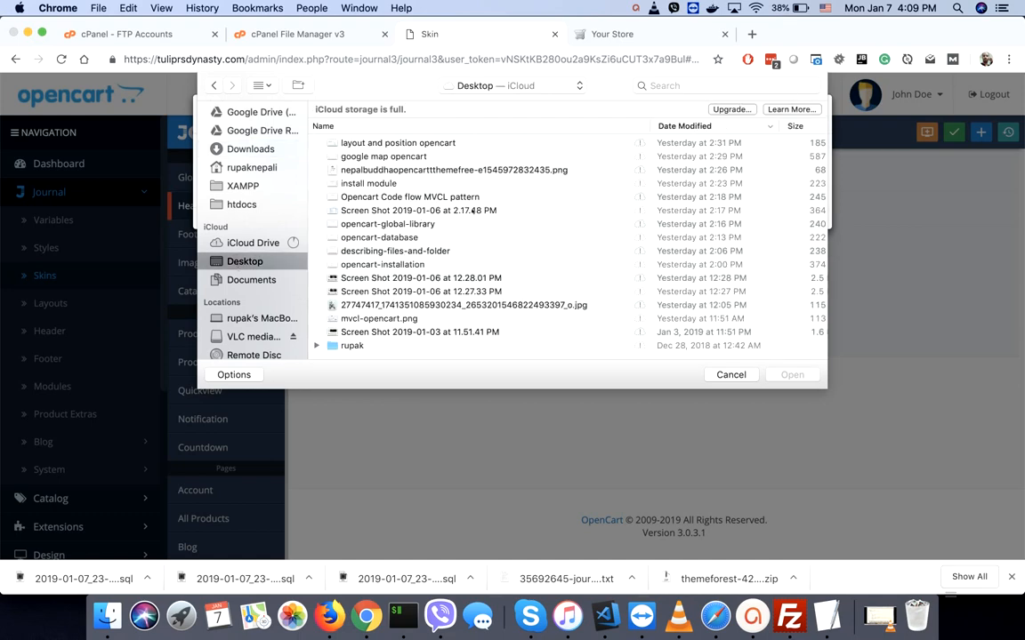
pyautogui.scroll(-2, 474, 211)
pyautogui.scroll(2, 472, 210)
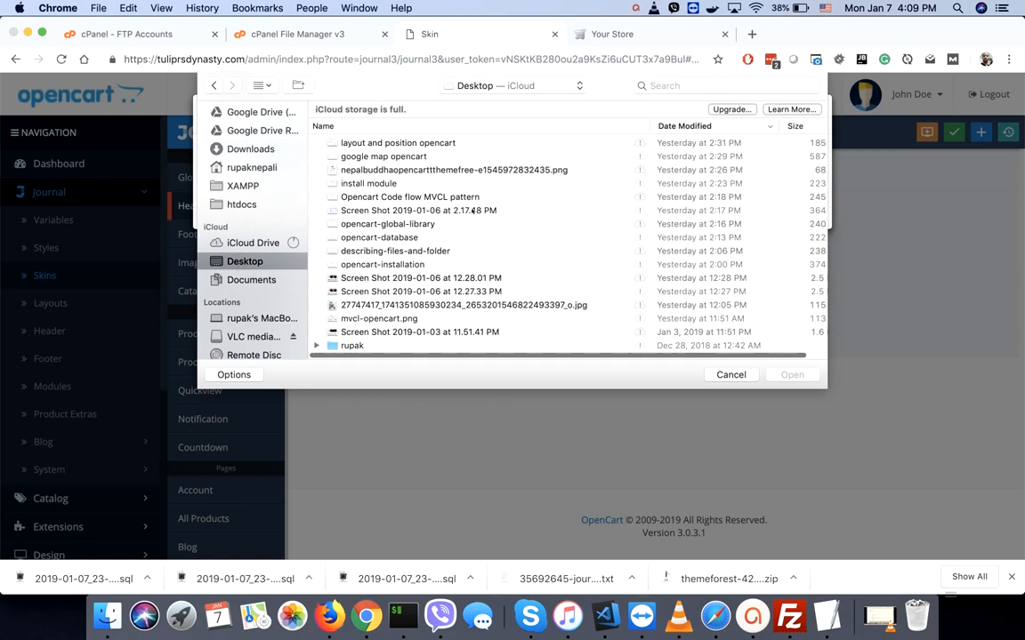
pyautogui.doubleClick(354, 346)
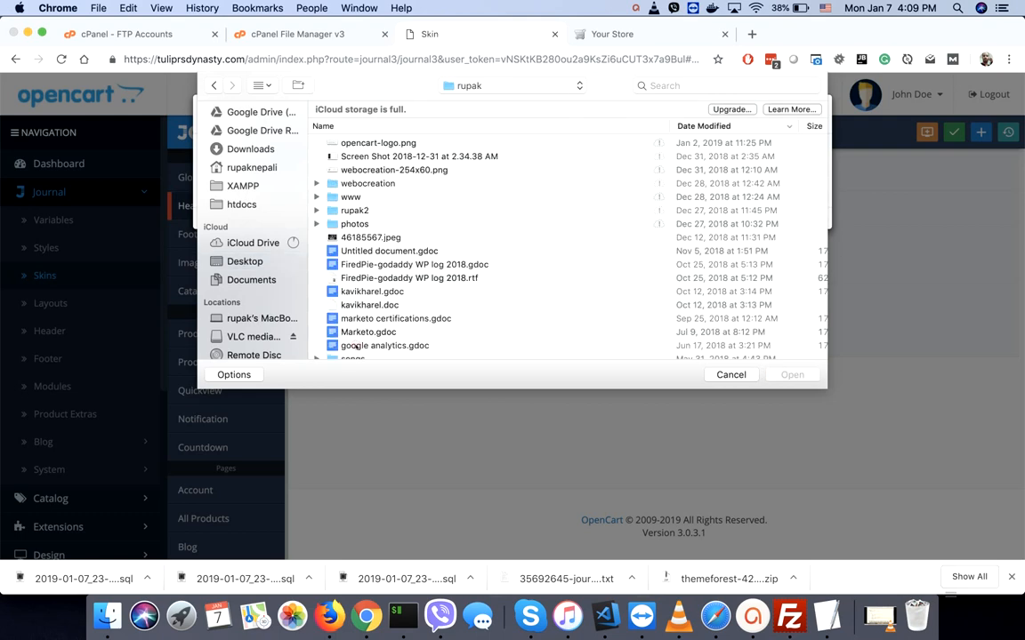
pyautogui.doubleClick(388, 171)
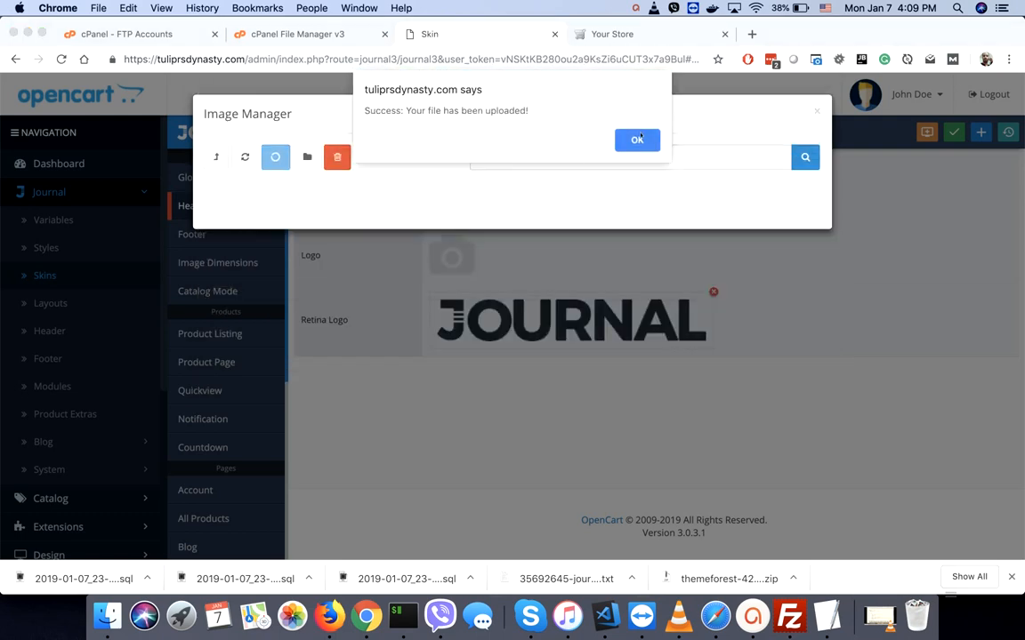
pyautogui.click(638, 140)
# - Set the webocreation image as both Logo and Retina Logo, save, and view the storefront
pyautogui.click(283, 234)
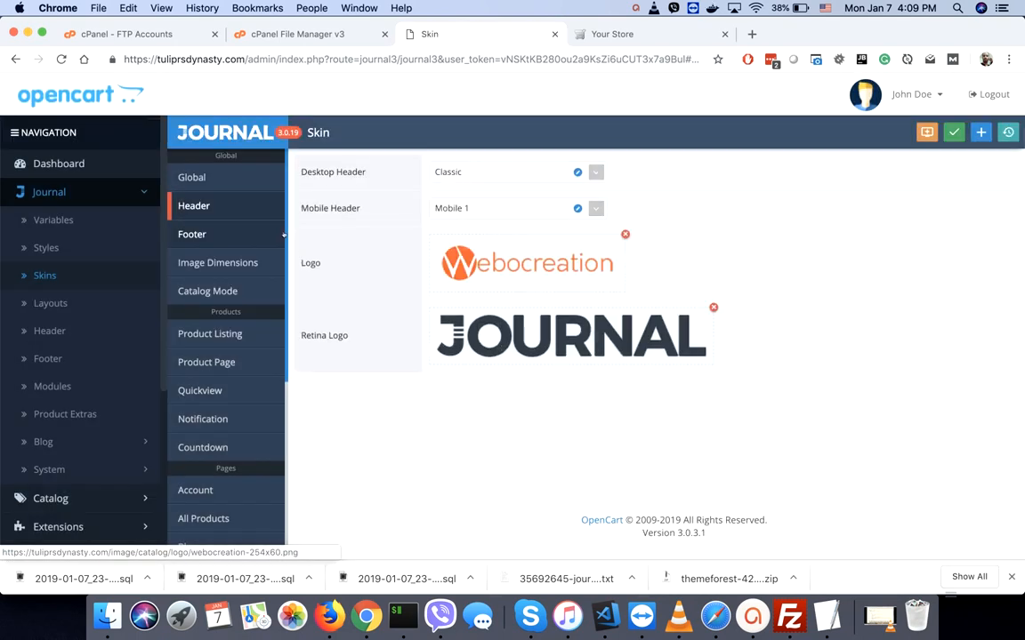
pyautogui.click(583, 327)
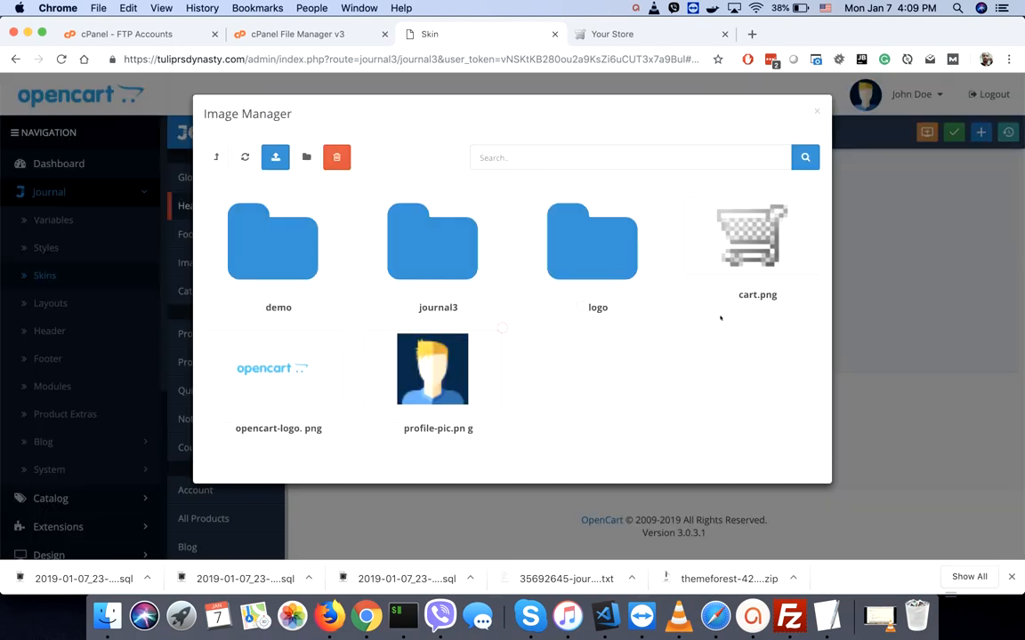
pyautogui.click(592, 258)
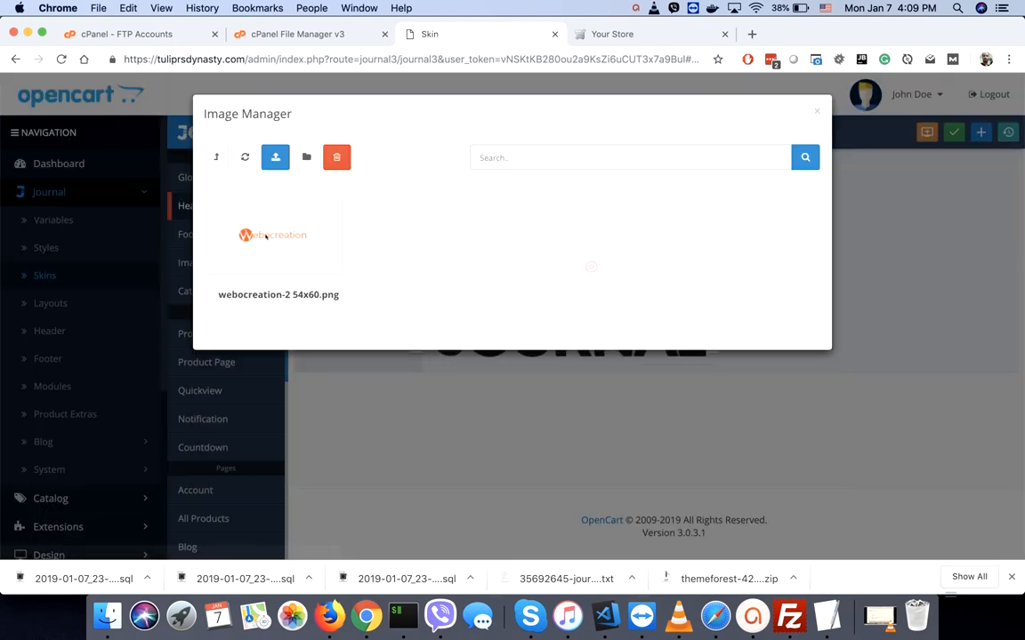
pyautogui.click(276, 233)
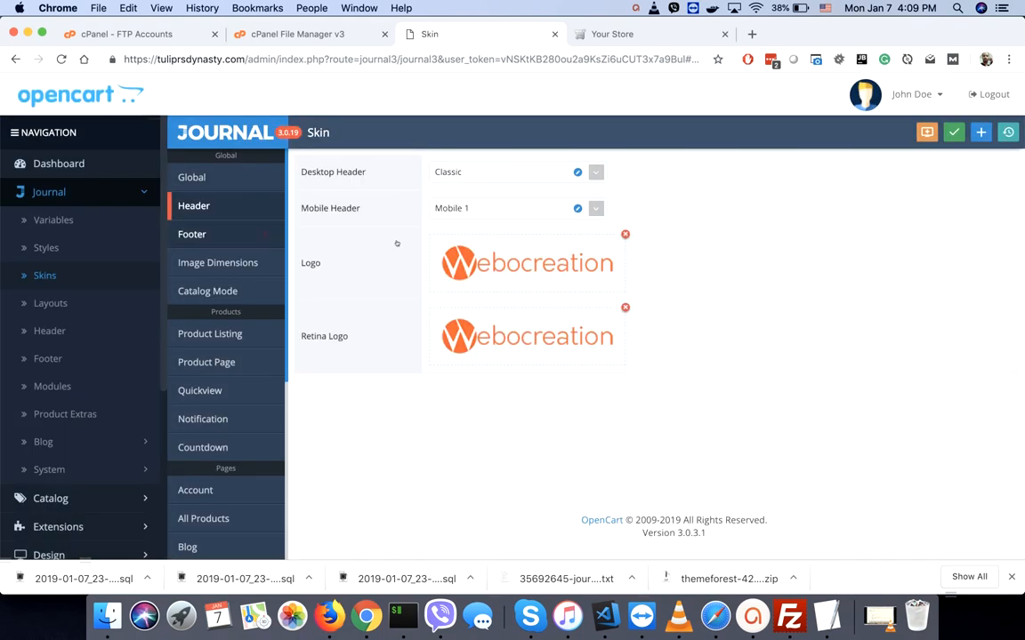
pyautogui.click(956, 133)
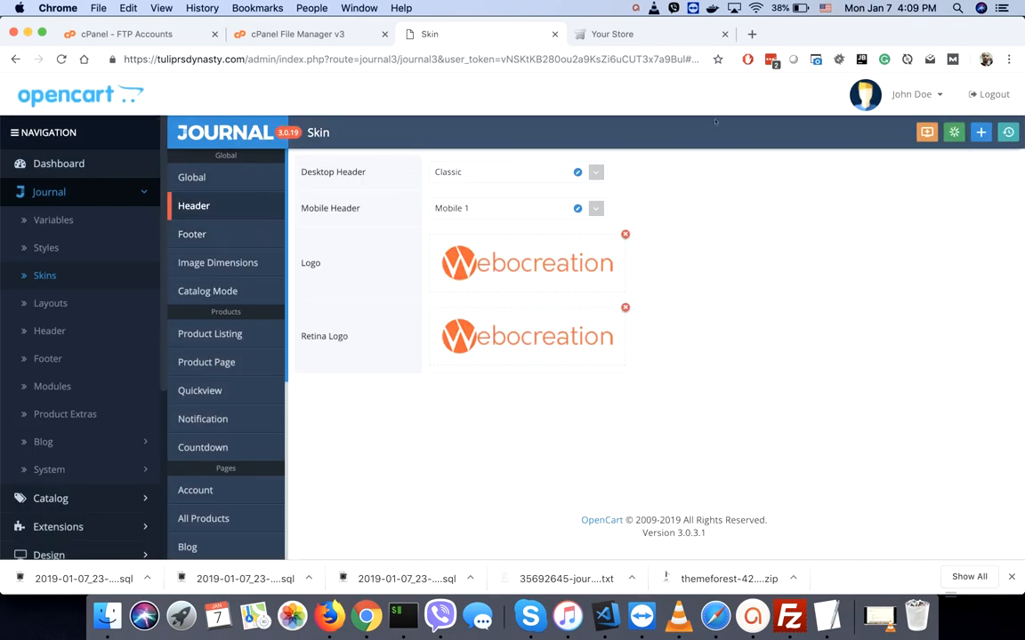
pyautogui.click(634, 35)
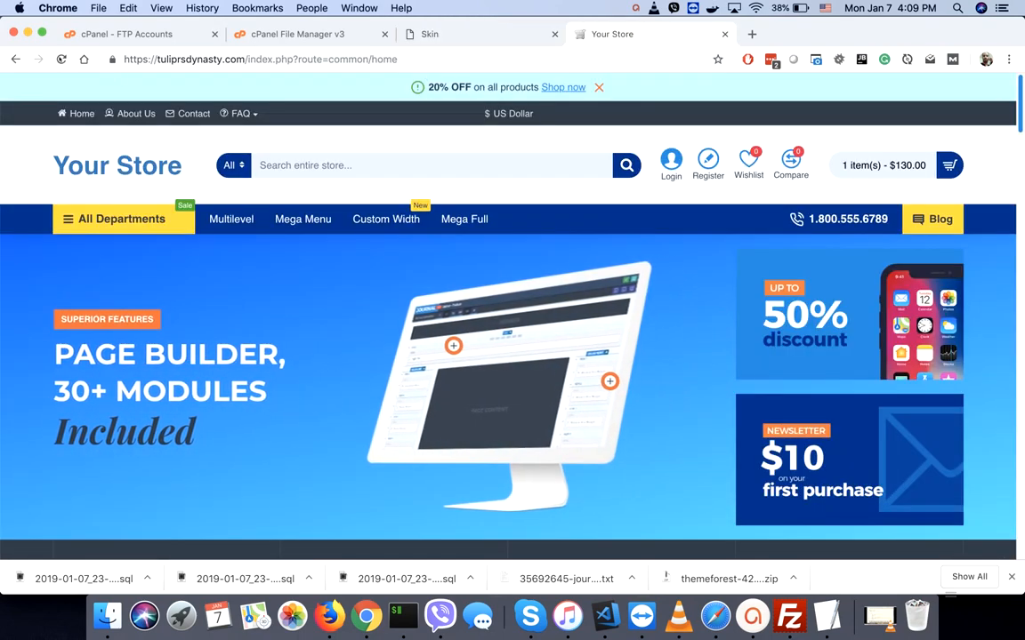
# - Reload the storefront to see the new logo and inspect the 20% OFF notice bar (module_header_notice-56)
pyautogui.press('super+r')
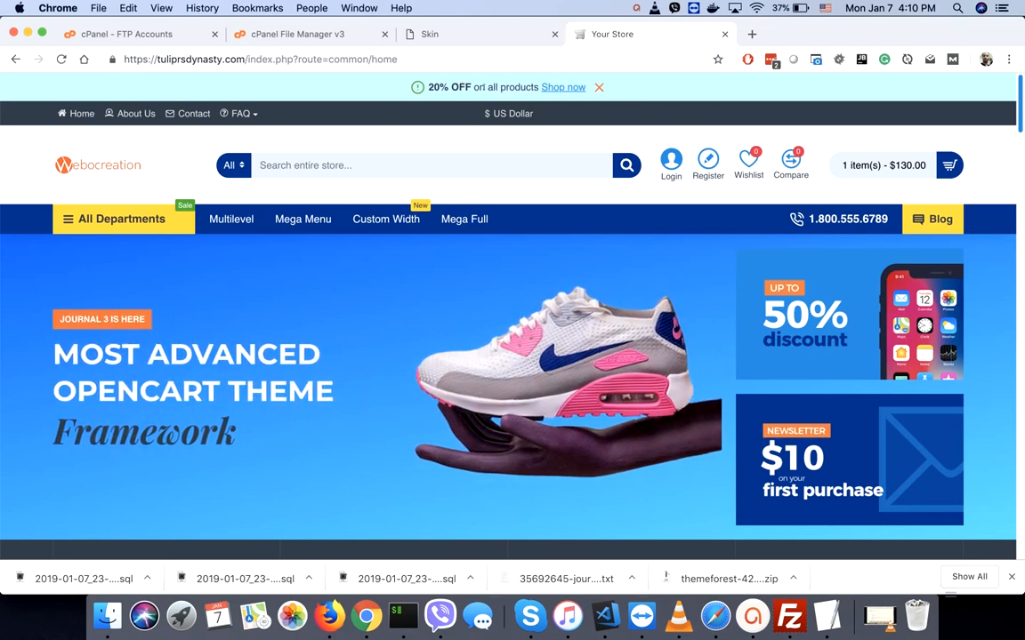
pyautogui.rightClick(351, 86)
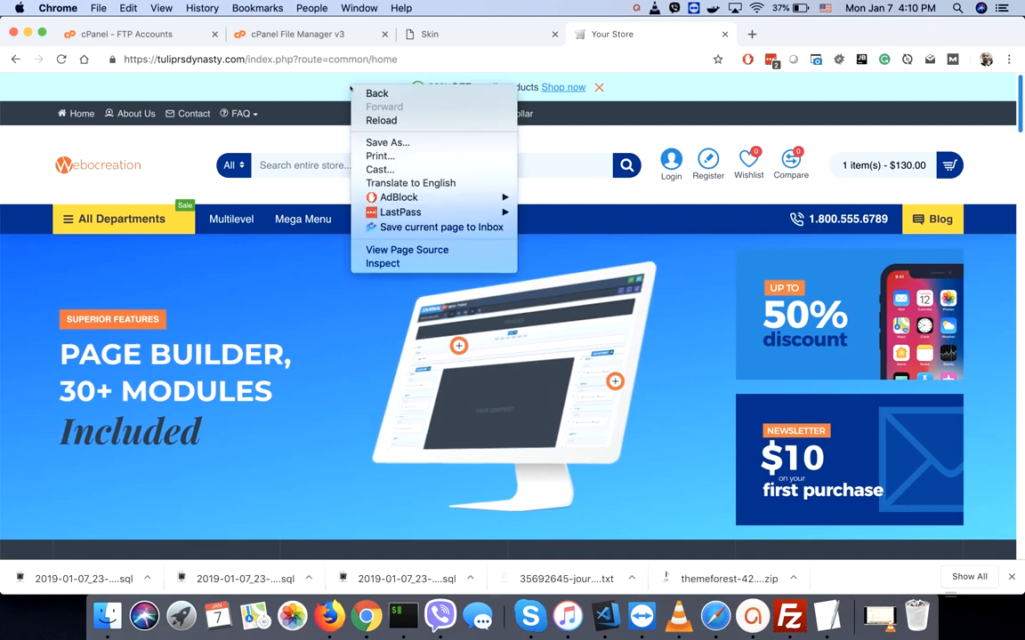
pyautogui.click(382, 263)
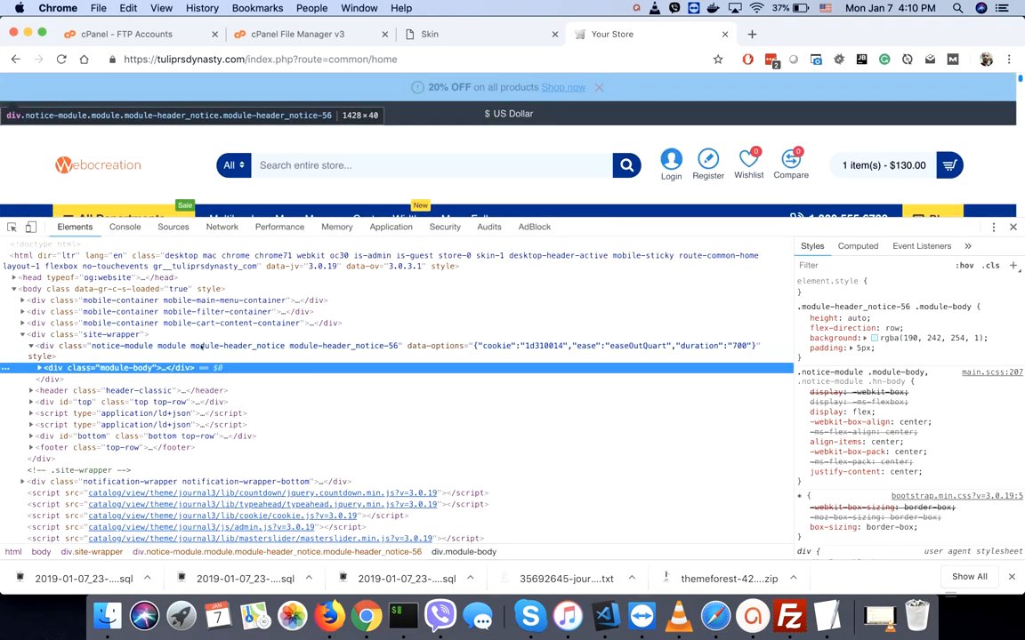
pyautogui.click(202, 347)
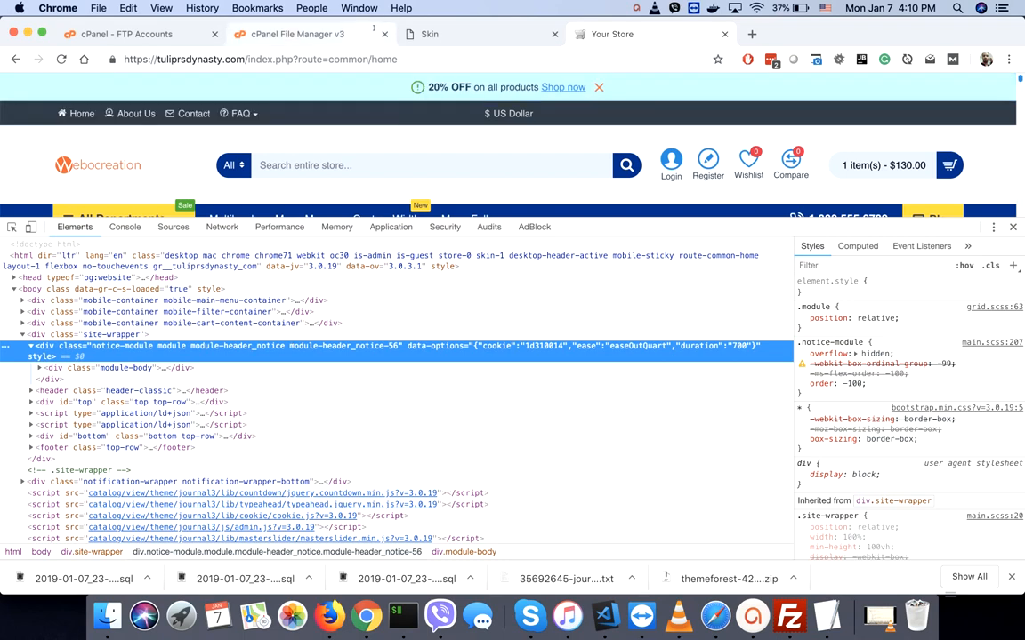
pyautogui.click(434, 35)
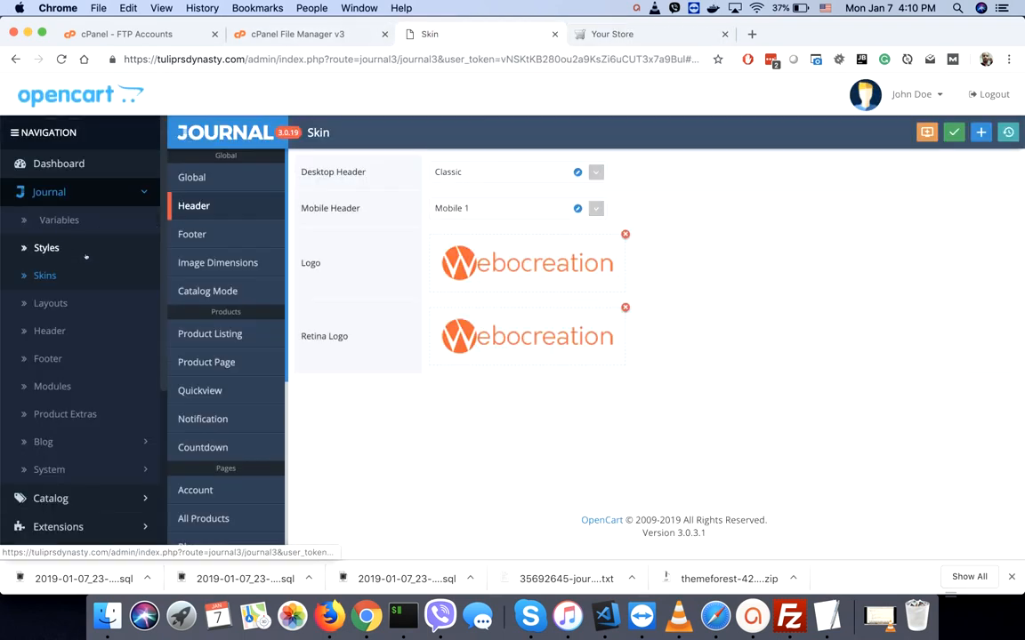
# - Turn off the Header Notice module's Global status in its General settings
pyautogui.click(51, 330)
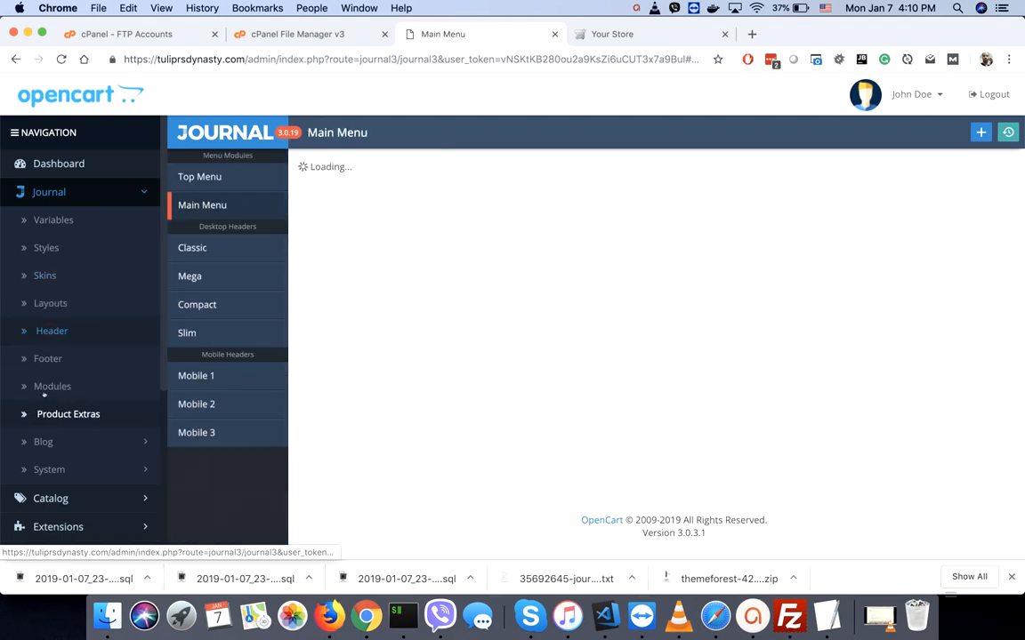
pyautogui.click(57, 386)
pyautogui.scroll(-5, 218, 374)
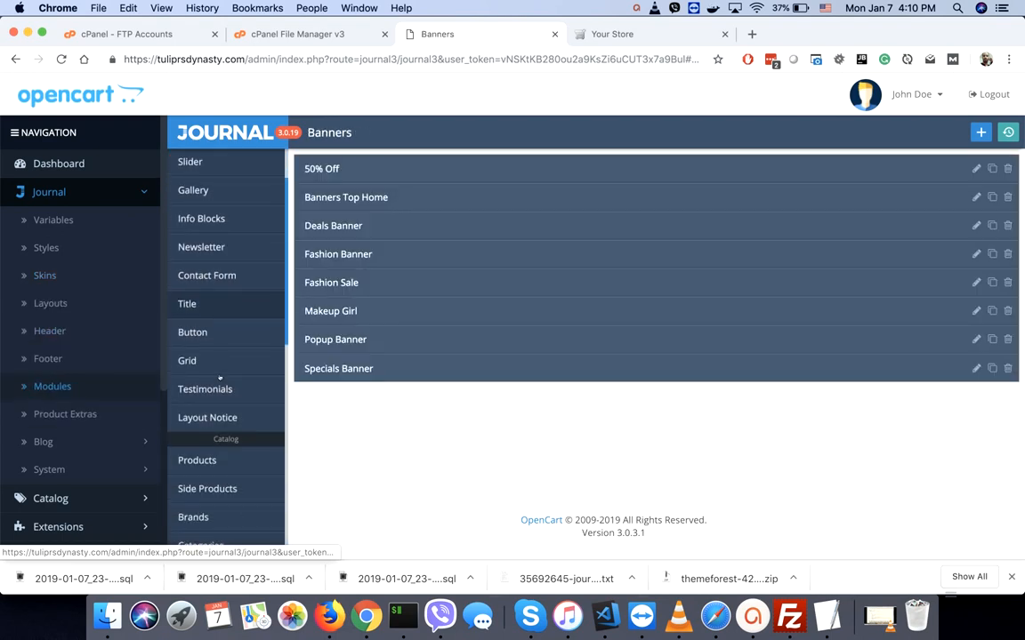
pyautogui.scroll(-5, 219, 378)
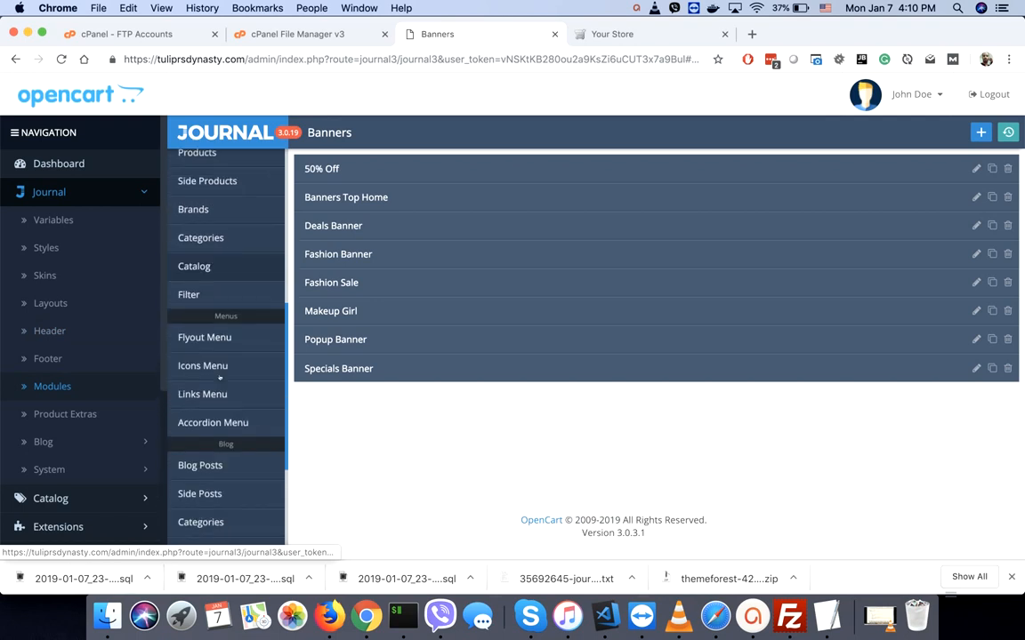
pyautogui.scroll(-6, 220, 378)
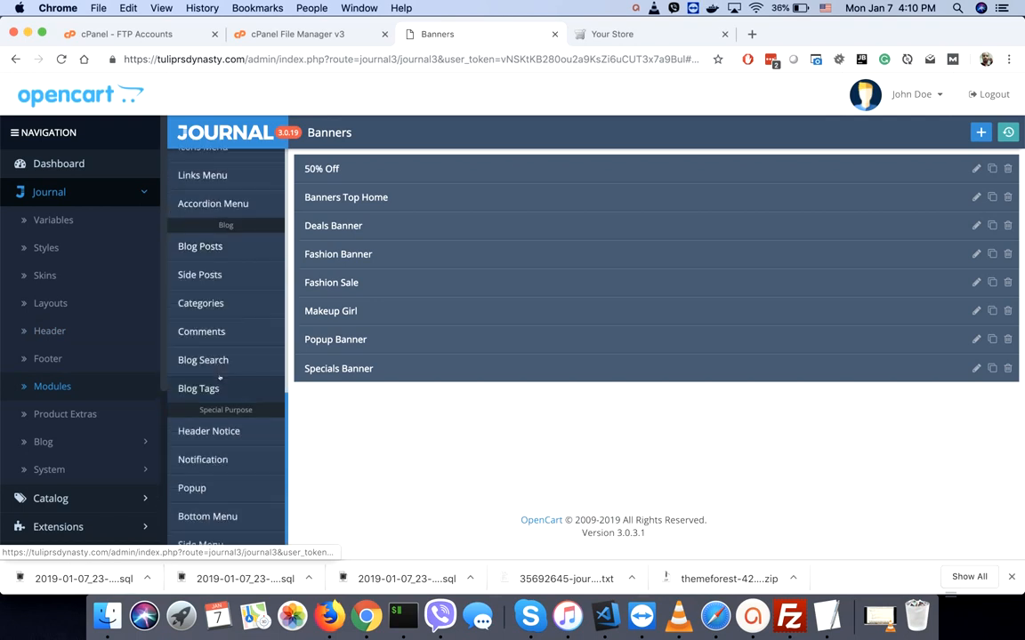
pyautogui.click(191, 432)
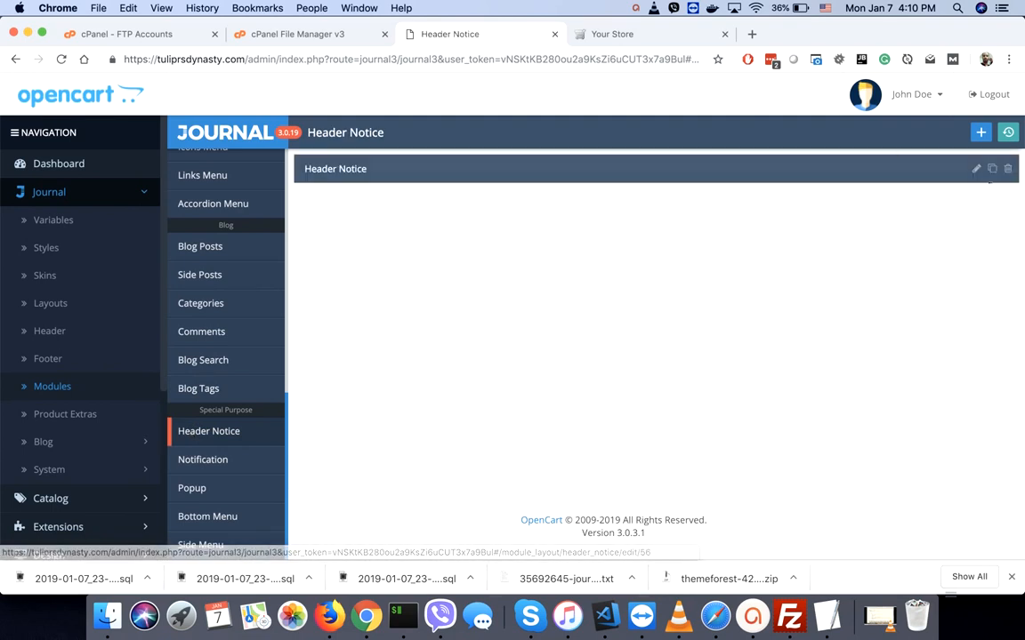
pyautogui.click(976, 169)
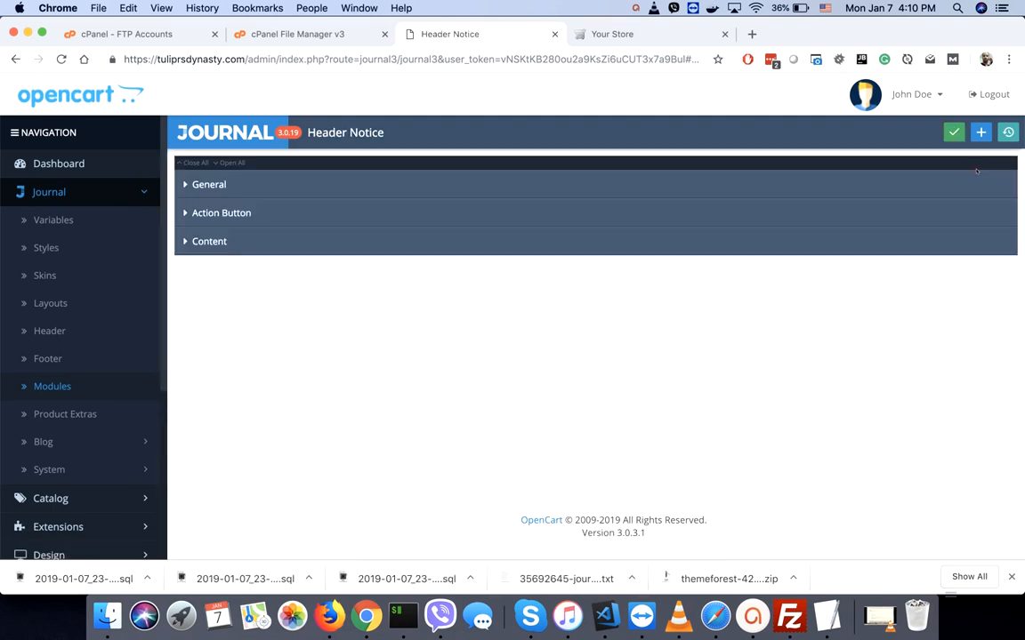
pyautogui.click(392, 184)
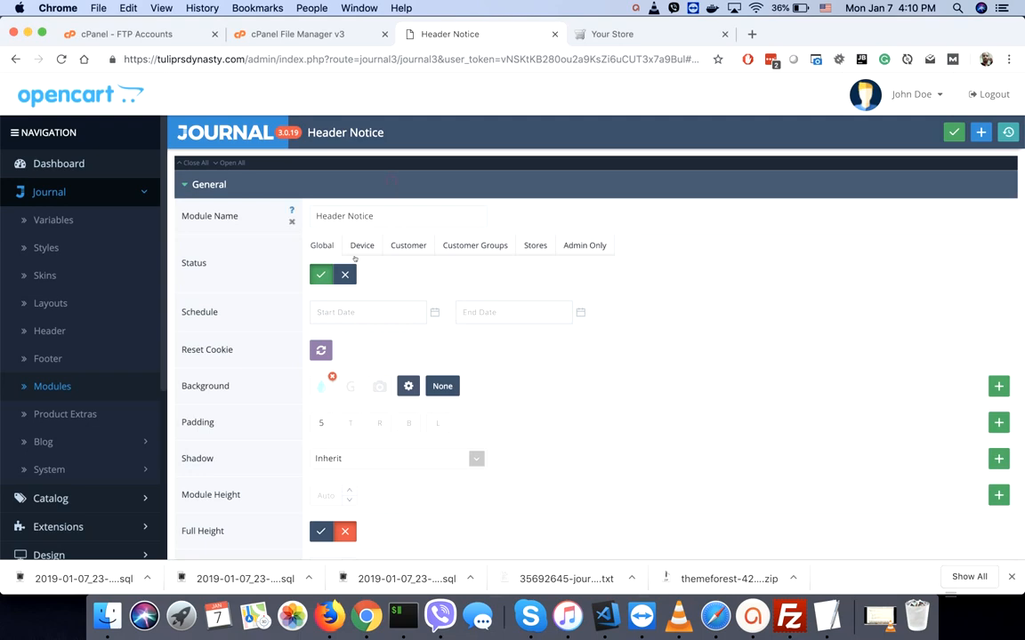
pyautogui.click(345, 275)
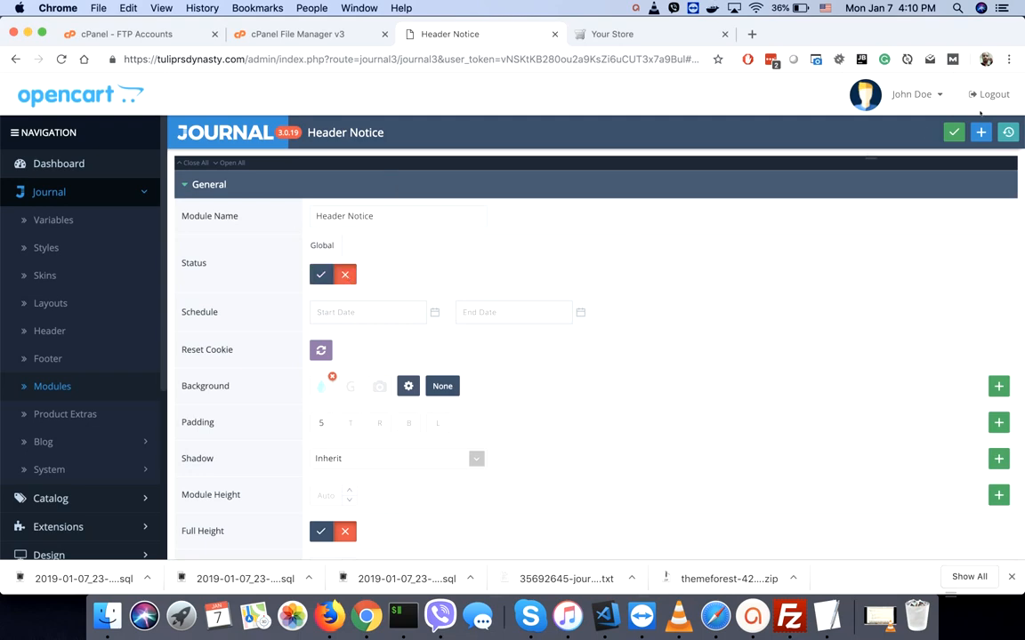
# - Save the disabled Header Notice, reload the storefront to confirm the 20% OFF bar is gone, and close DevTools
pyautogui.click(953, 131)
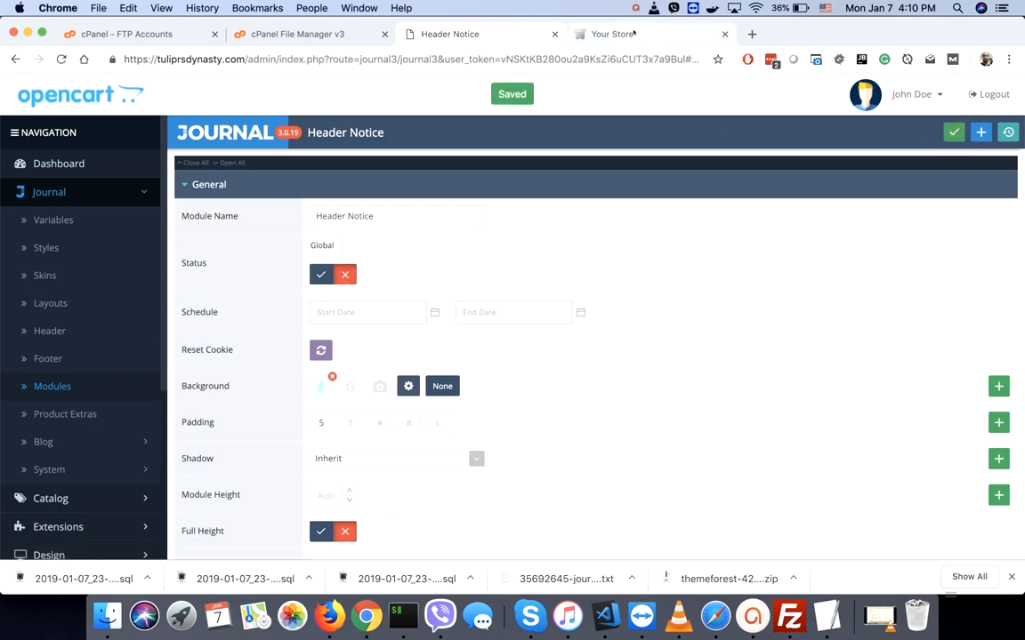
pyautogui.click(634, 34)
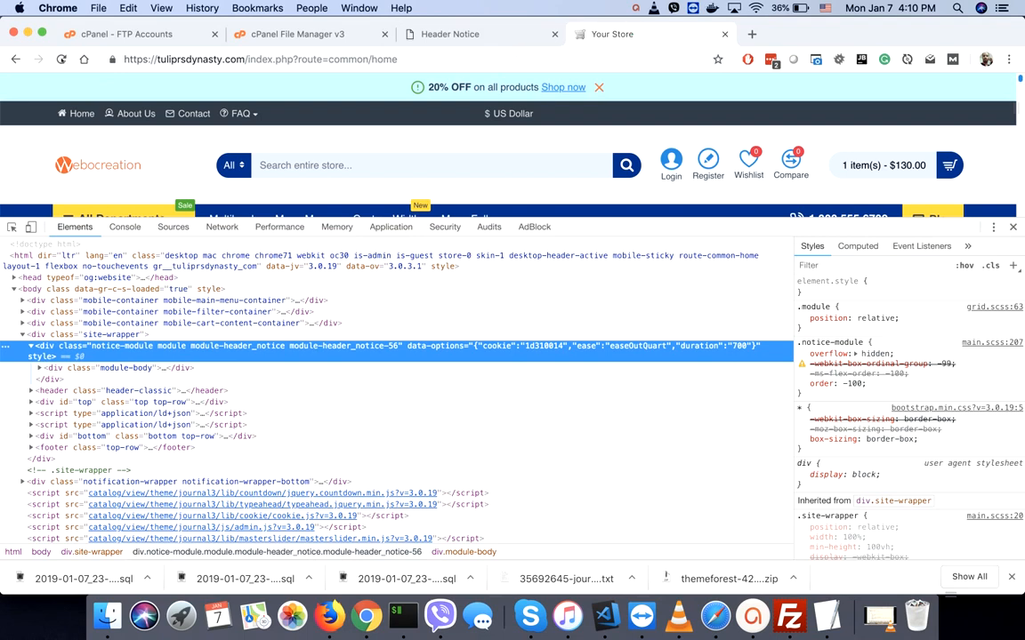
pyautogui.press('super+r')
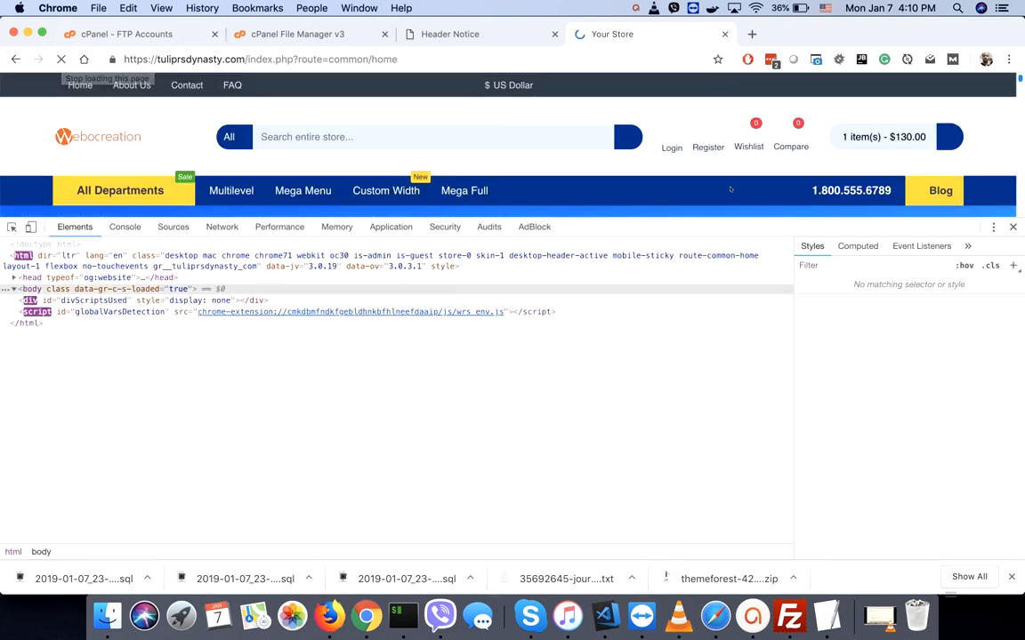
pyautogui.click(1012, 228)
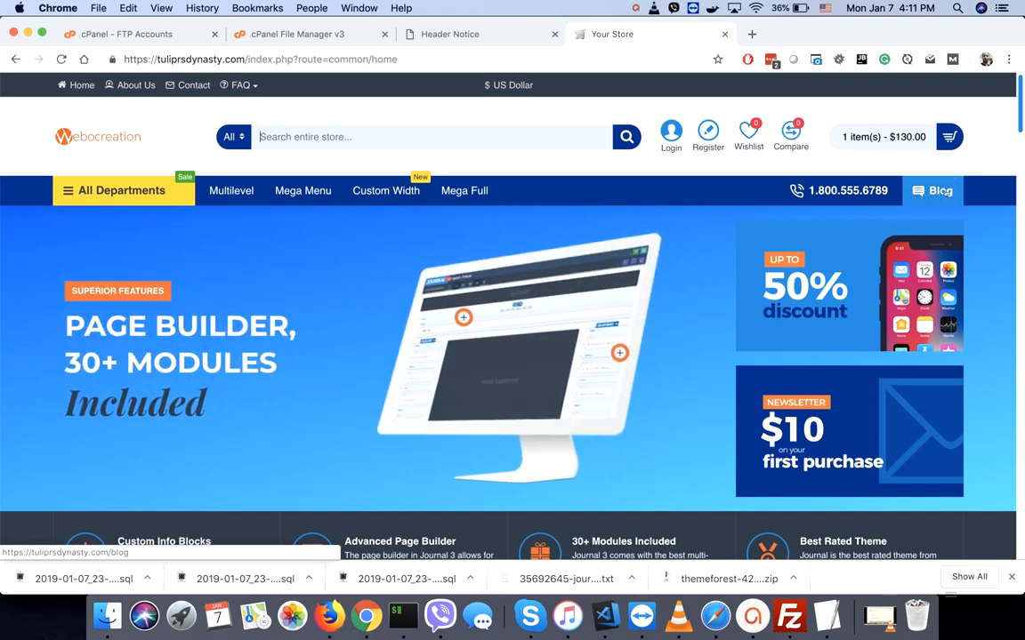
# - Switch off Status and Feed Status in Journal Blog Settings for Your Store and save
pyautogui.click(460, 35)
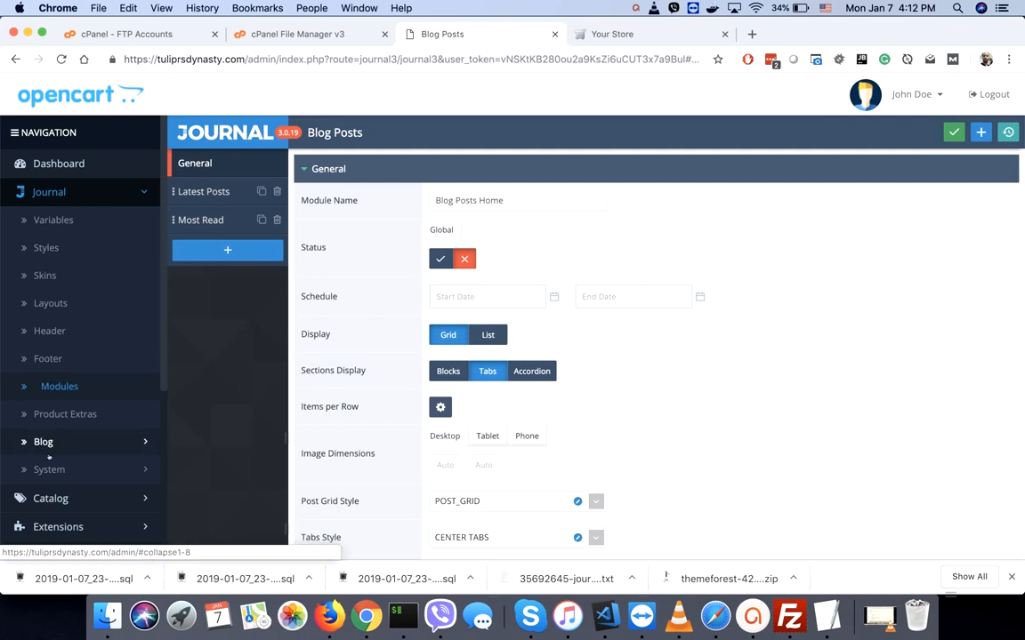
pyautogui.click(49, 445)
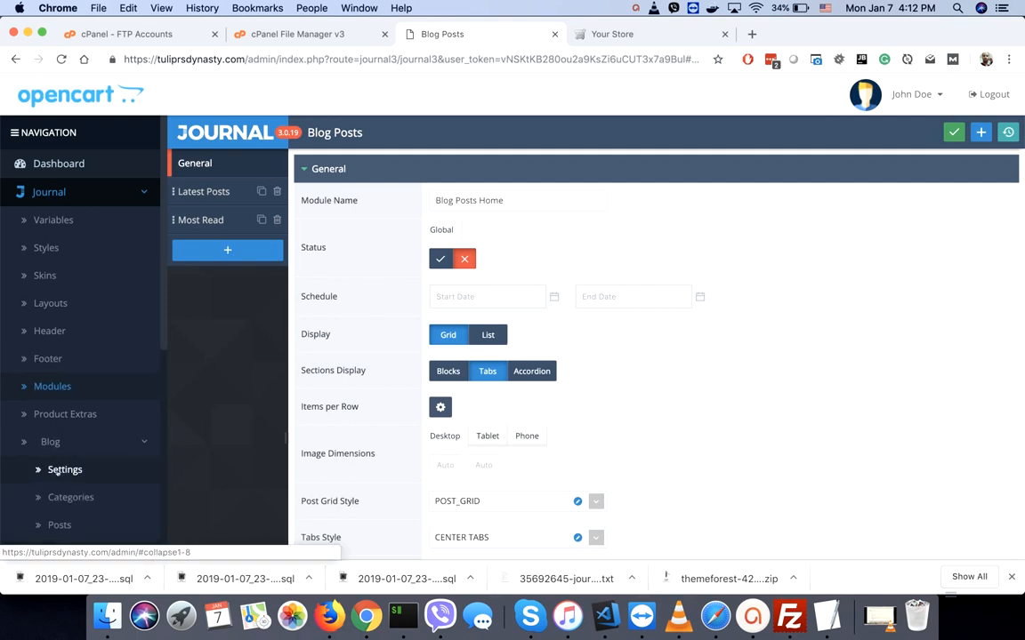
pyautogui.click(57, 472)
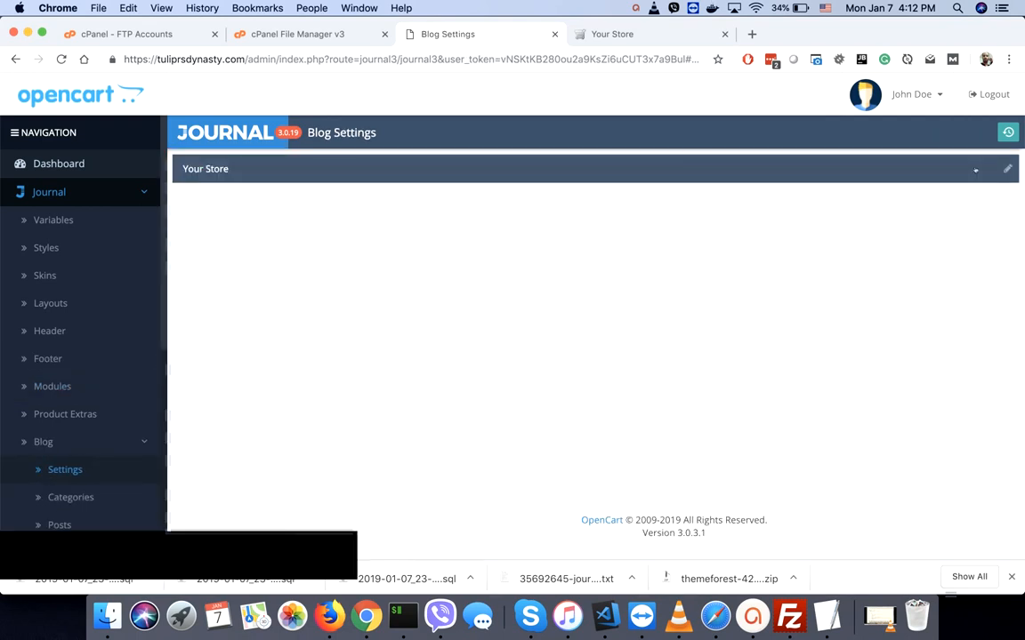
pyautogui.click(1006, 169)
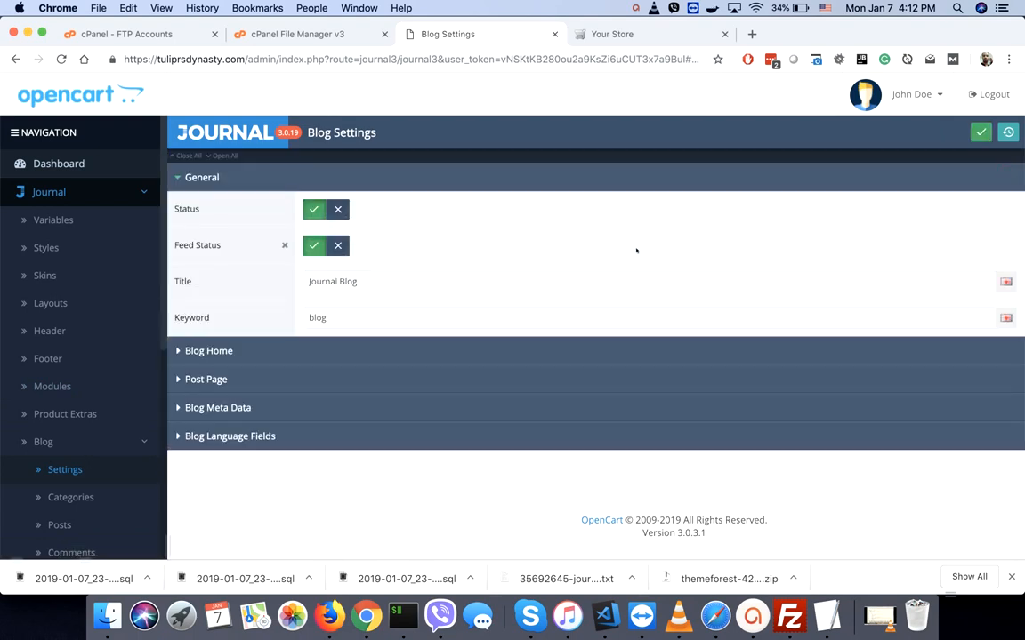
pyautogui.click(336, 210)
pyautogui.click(337, 246)
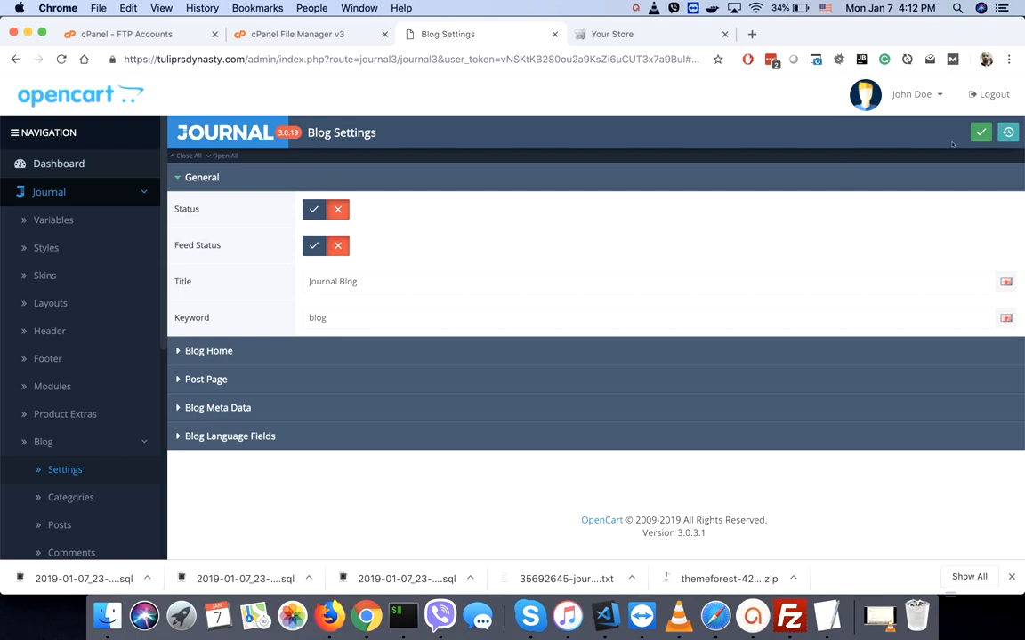
pyautogui.click(980, 132)
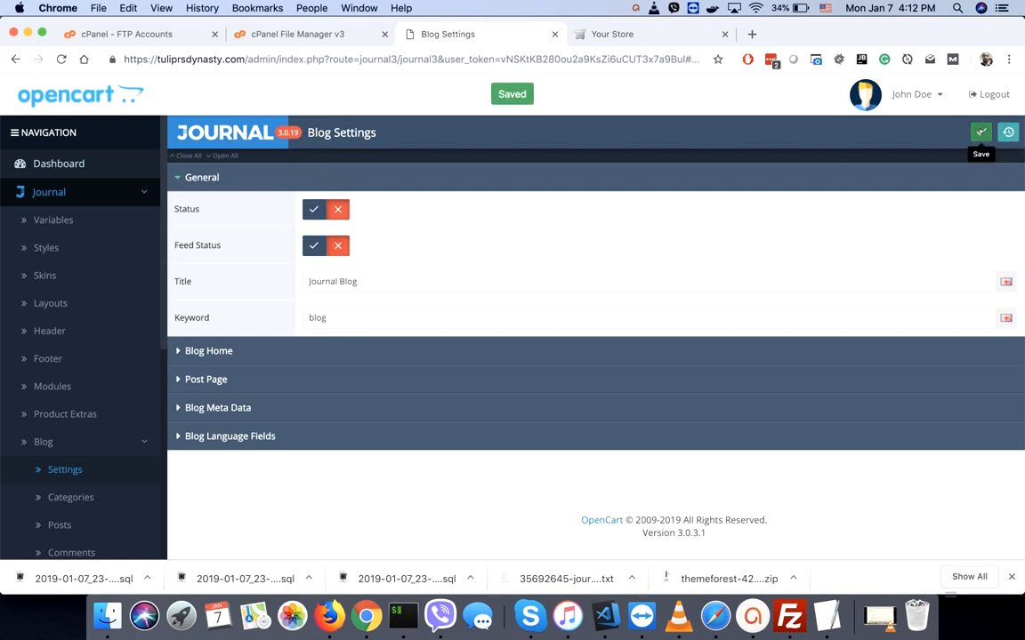
pyautogui.click(614, 34)
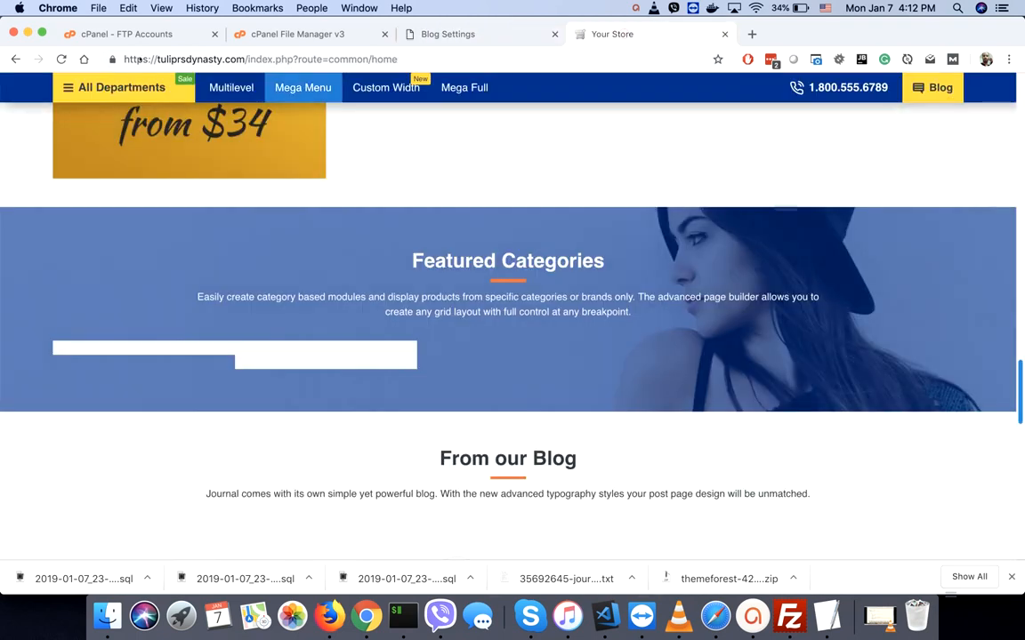
# - Reload the storefront and open Blog from the header to confirm it now returns not found
pyautogui.click(61, 58)
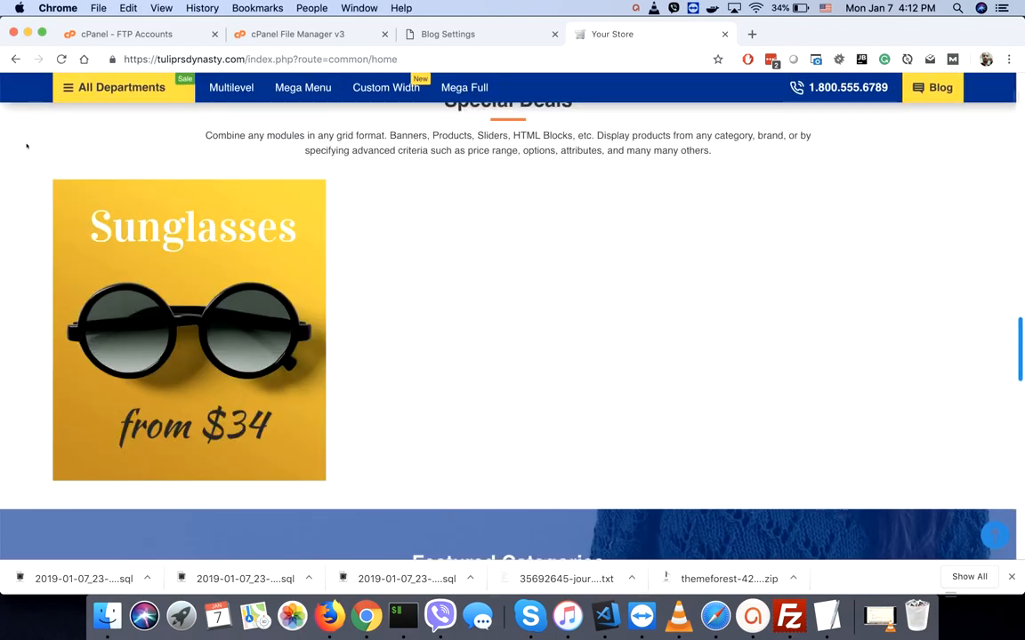
pyautogui.scroll(-6, 27, 146)
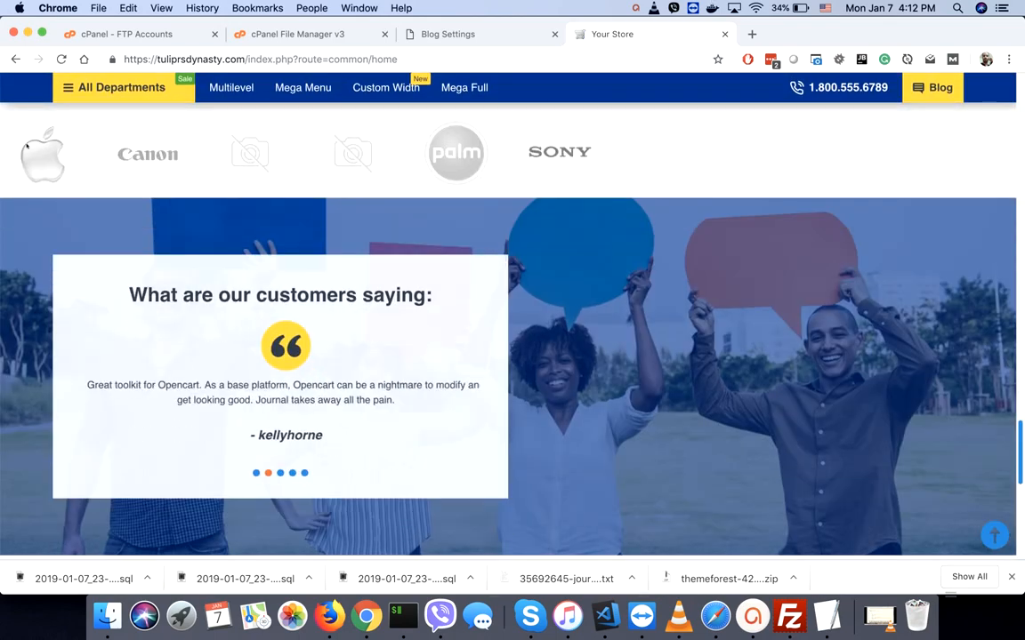
pyautogui.scroll(1, 26, 146)
pyautogui.scroll(15, 26, 146)
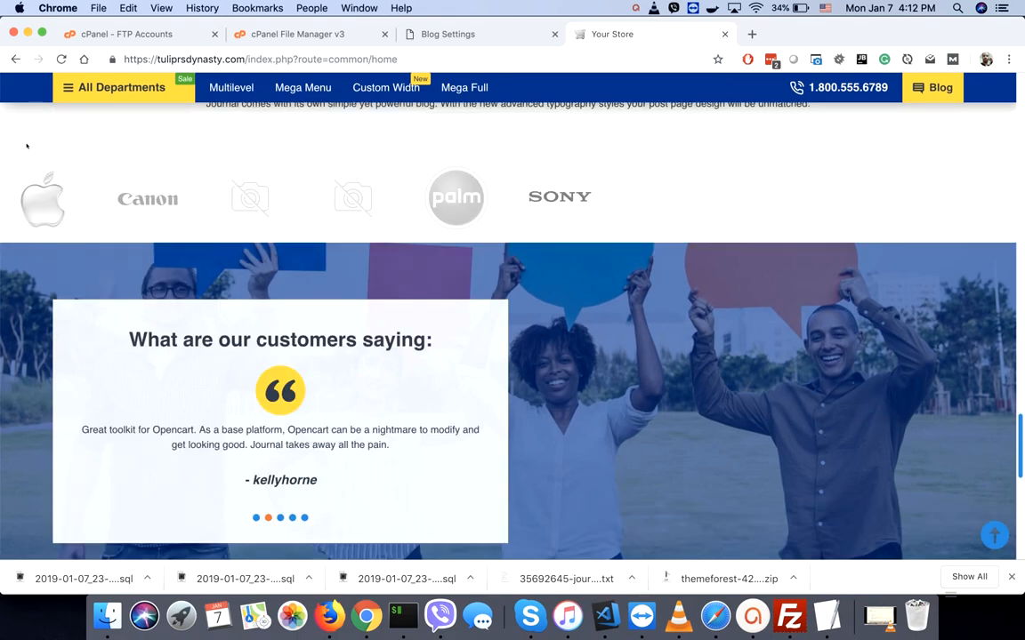
pyautogui.scroll(8, 27, 146)
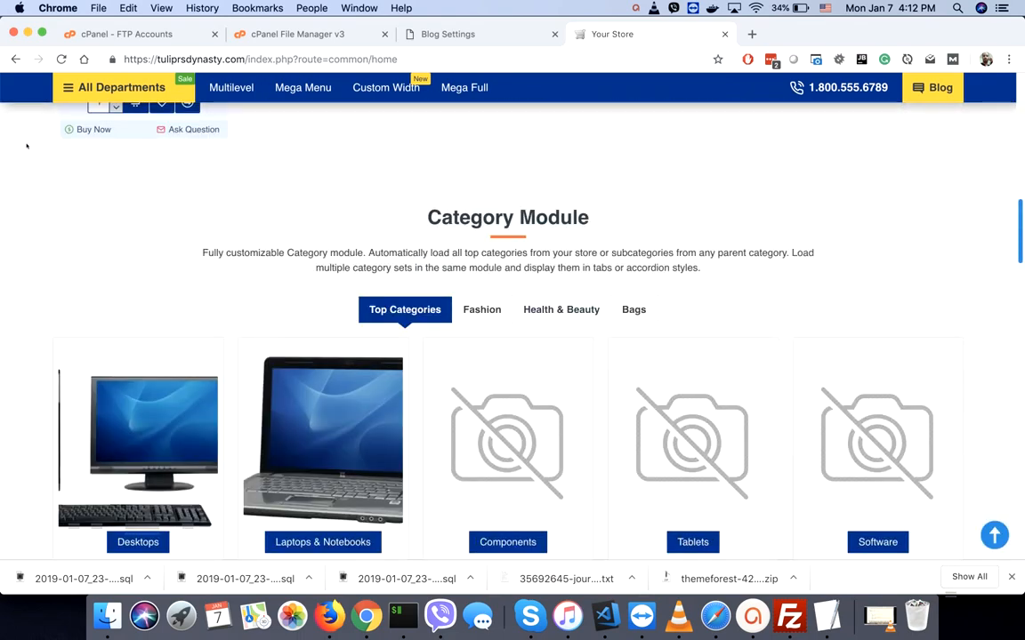
pyautogui.scroll(8, 884, 86)
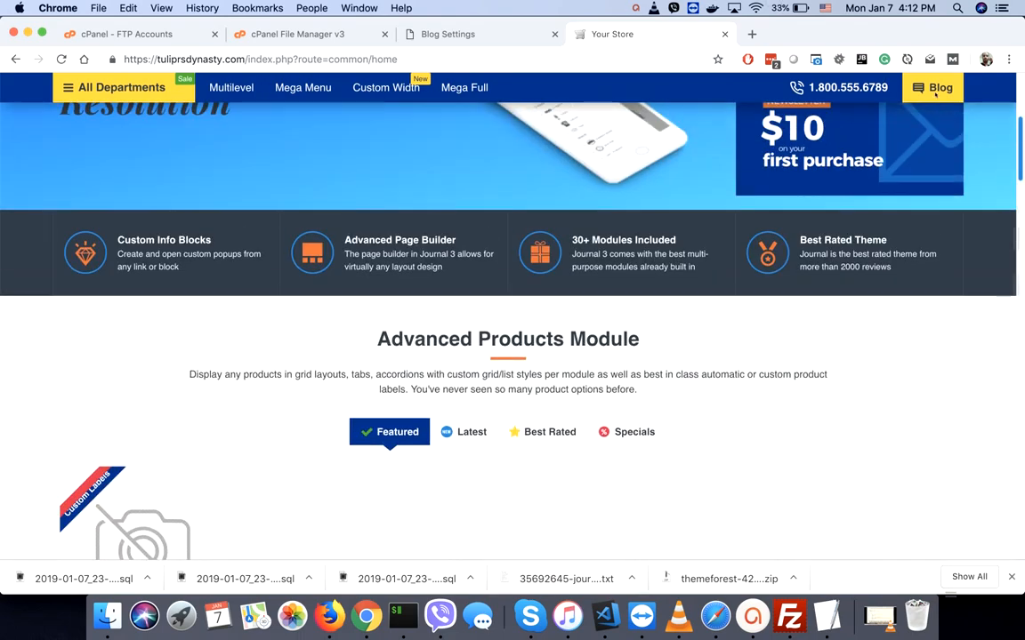
pyautogui.moveTo(930, 139)
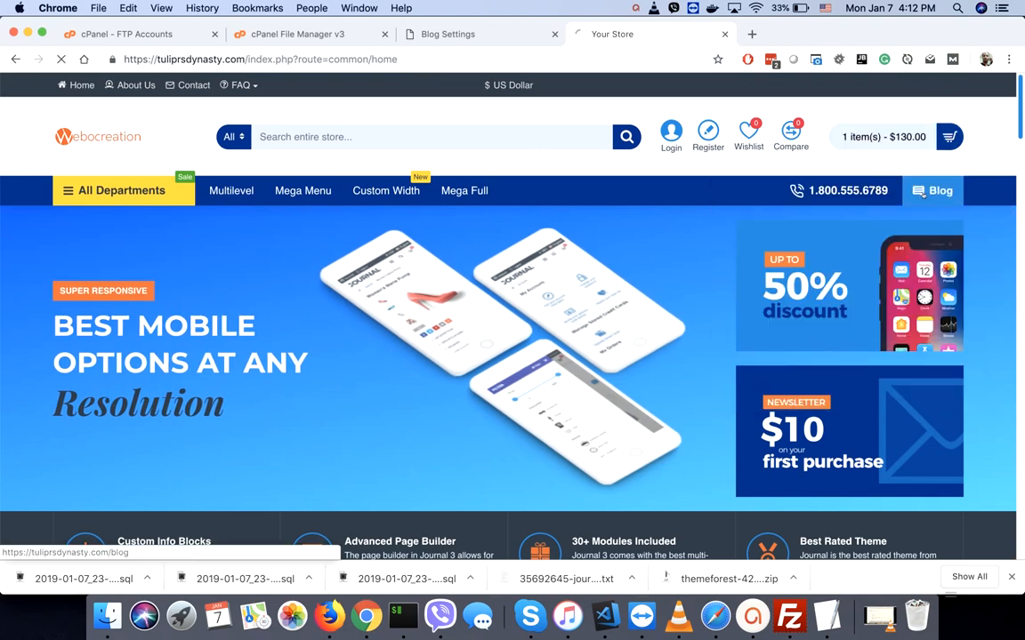
pyautogui.click(923, 192)
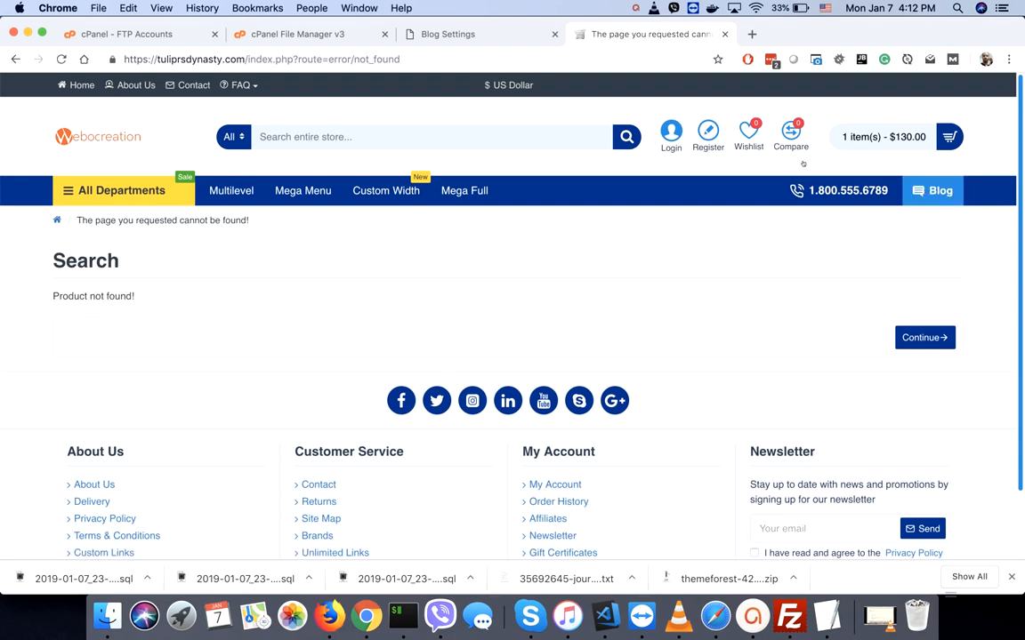
pyautogui.click(450, 36)
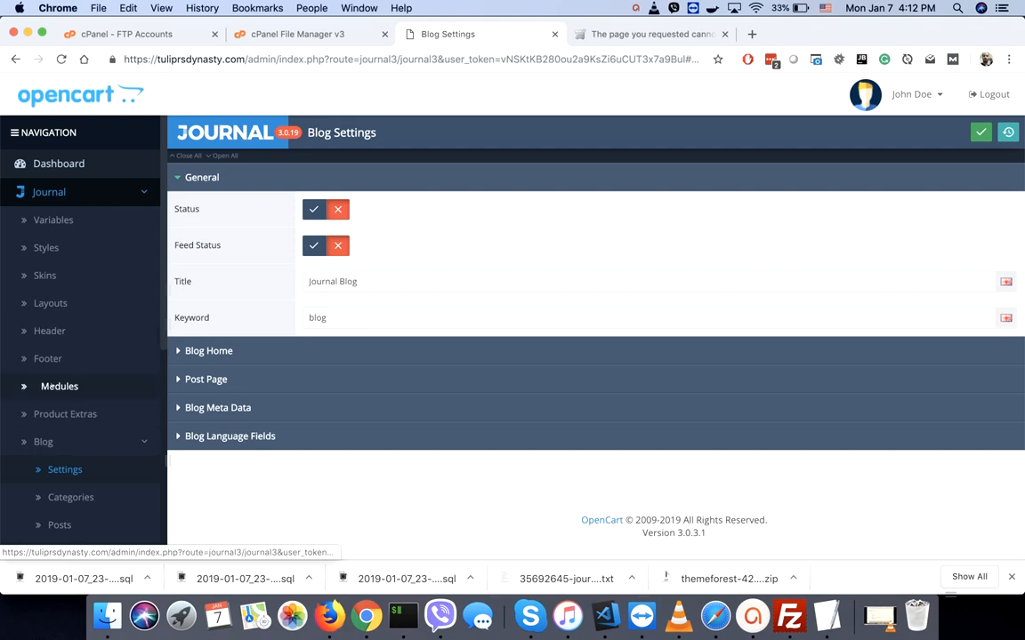
# - Turn off the Blog item's status in the Blog-Phone - Desktop main menu and save
pyautogui.click(56, 331)
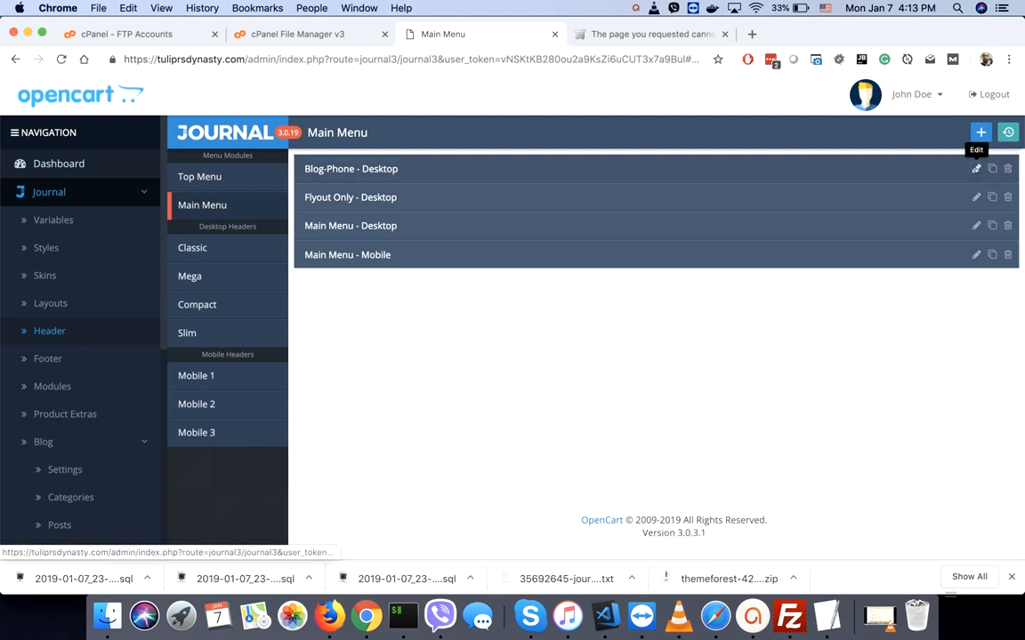
pyautogui.click(976, 168)
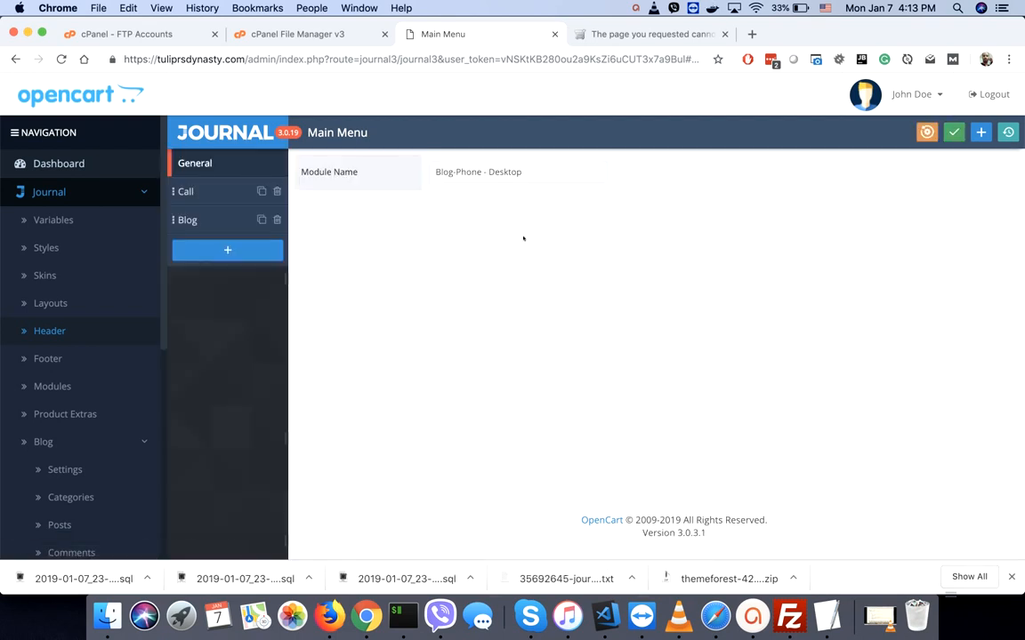
pyautogui.click(189, 221)
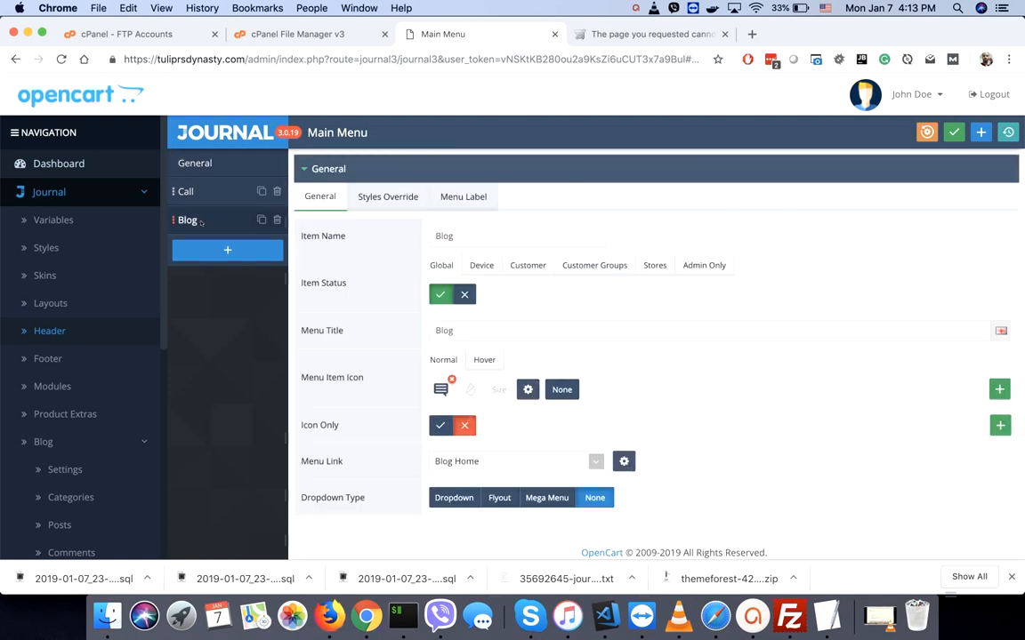
pyautogui.click(464, 294)
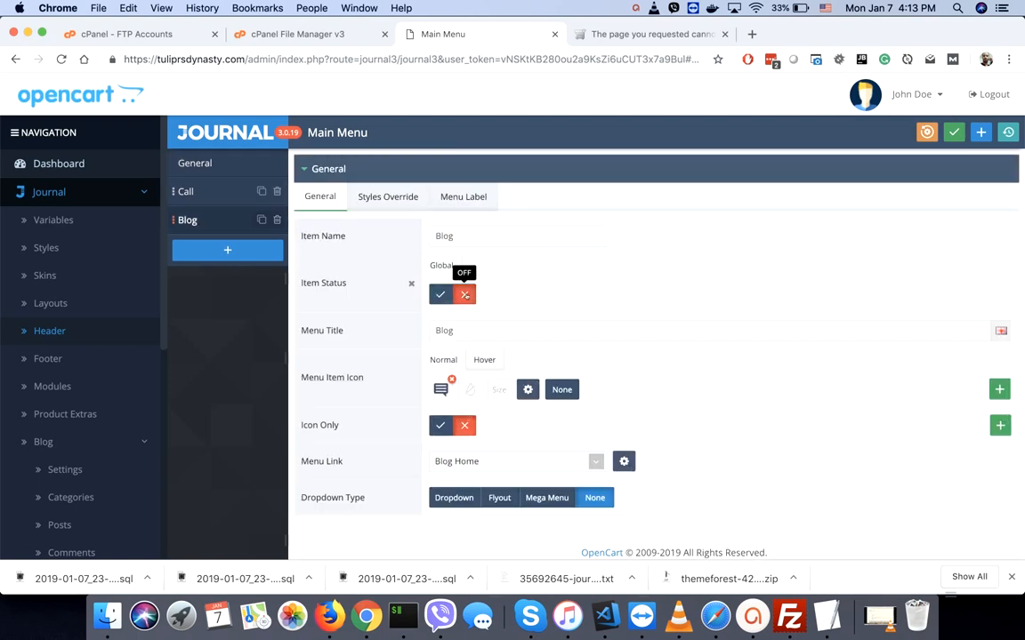
pyautogui.click(952, 131)
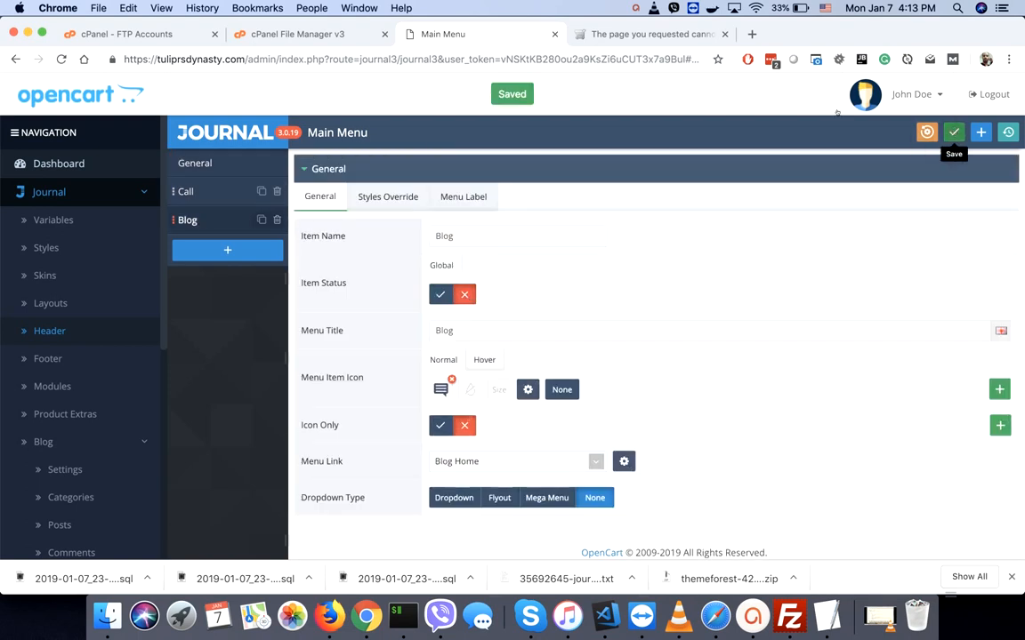
pyautogui.click(646, 33)
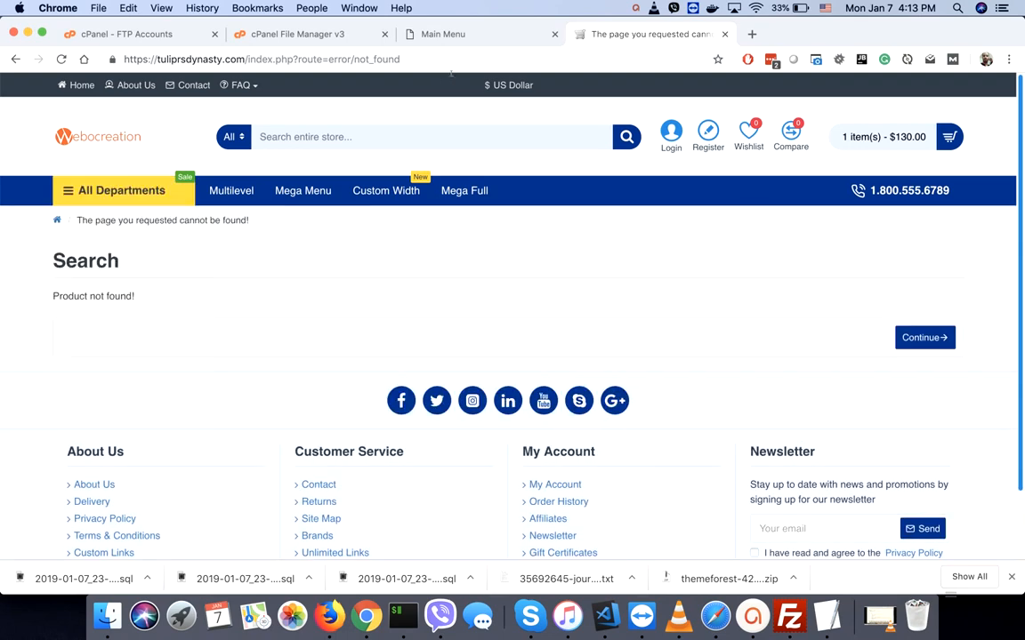
# - Check the storefront header again, then return to the Main Menu admin page
pyautogui.click(444, 34)
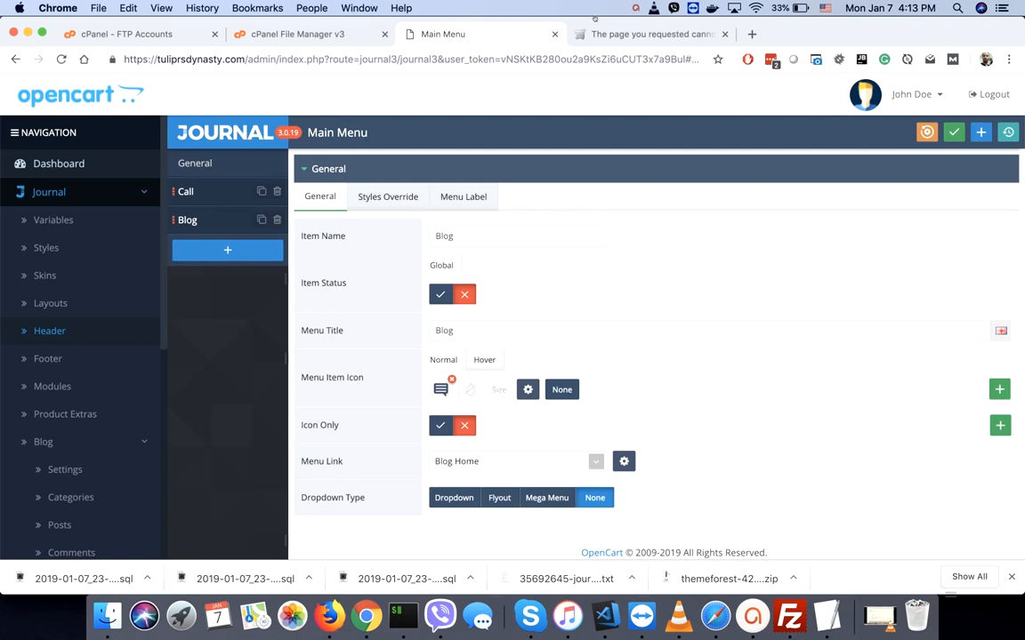
pyautogui.click(630, 34)
pyautogui.moveTo(894, 136)
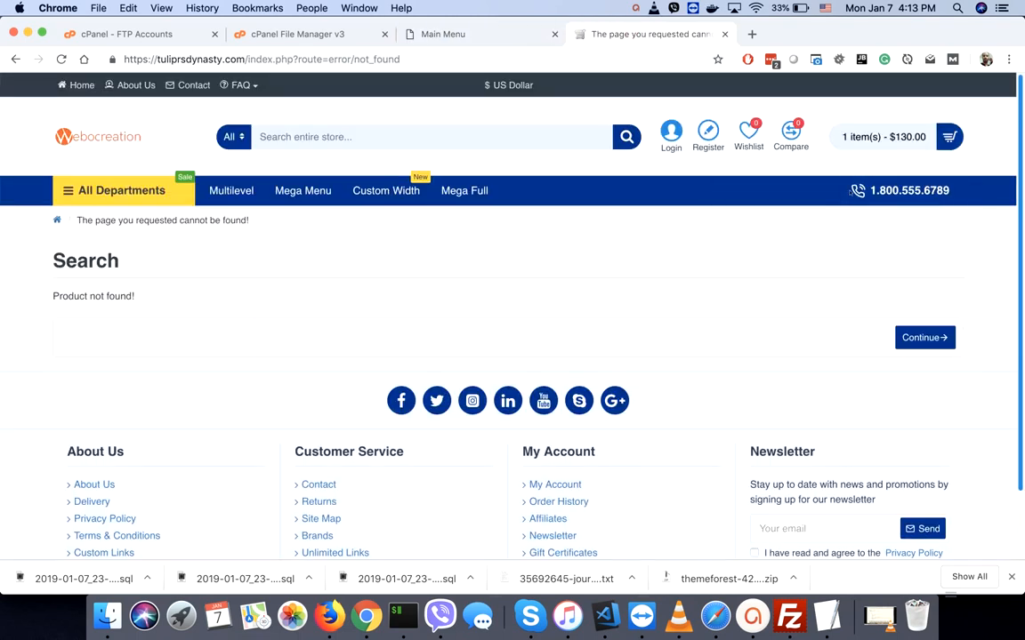
pyautogui.click(456, 36)
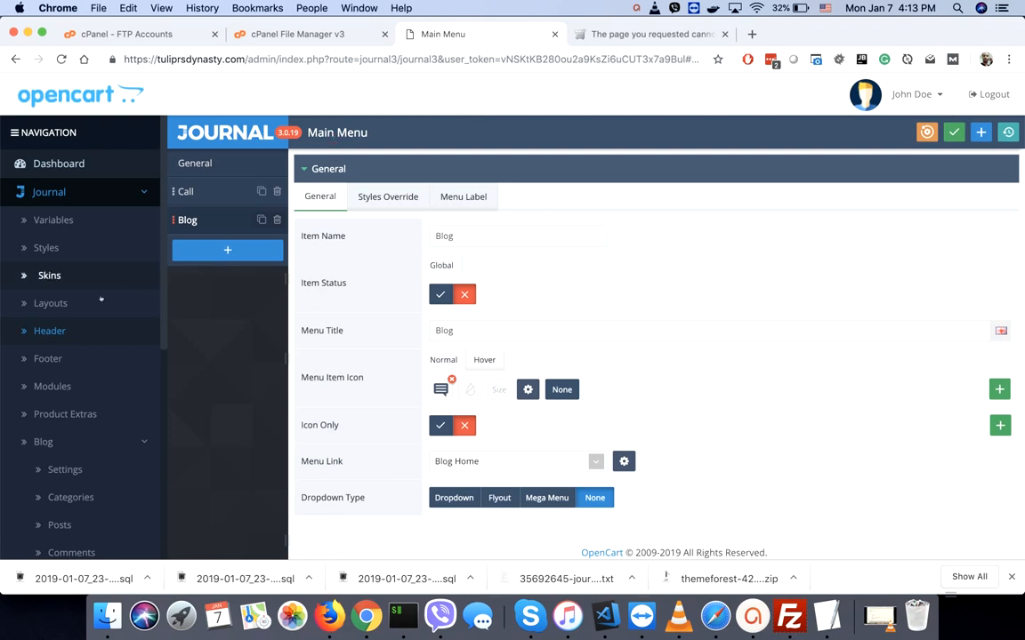
# - Turn off the Blog item's status in the Main Menu - Mobile menu and save
pyautogui.click(52, 331)
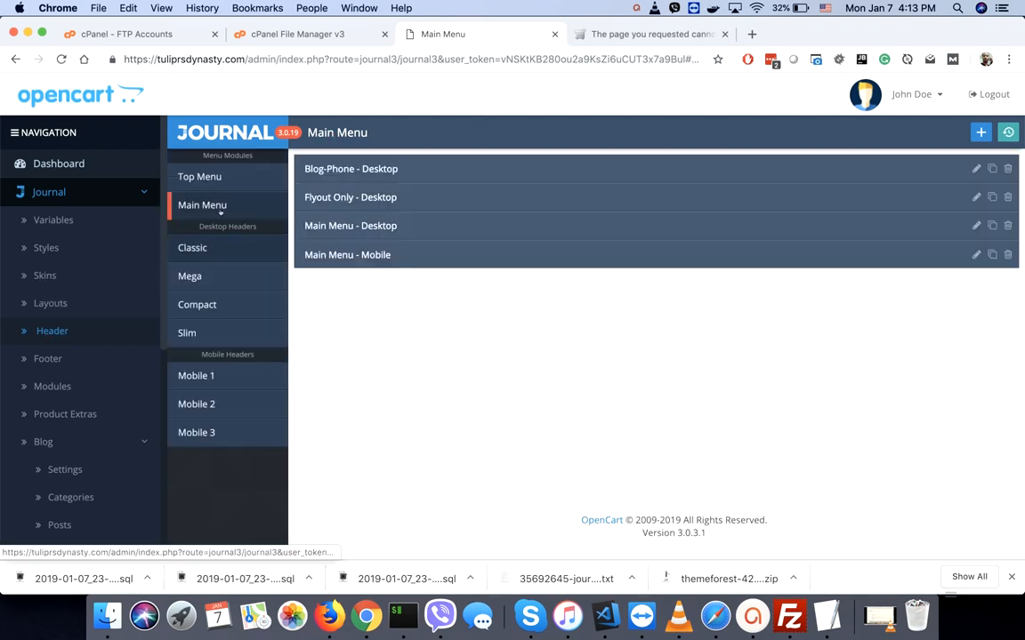
pyautogui.click(191, 178)
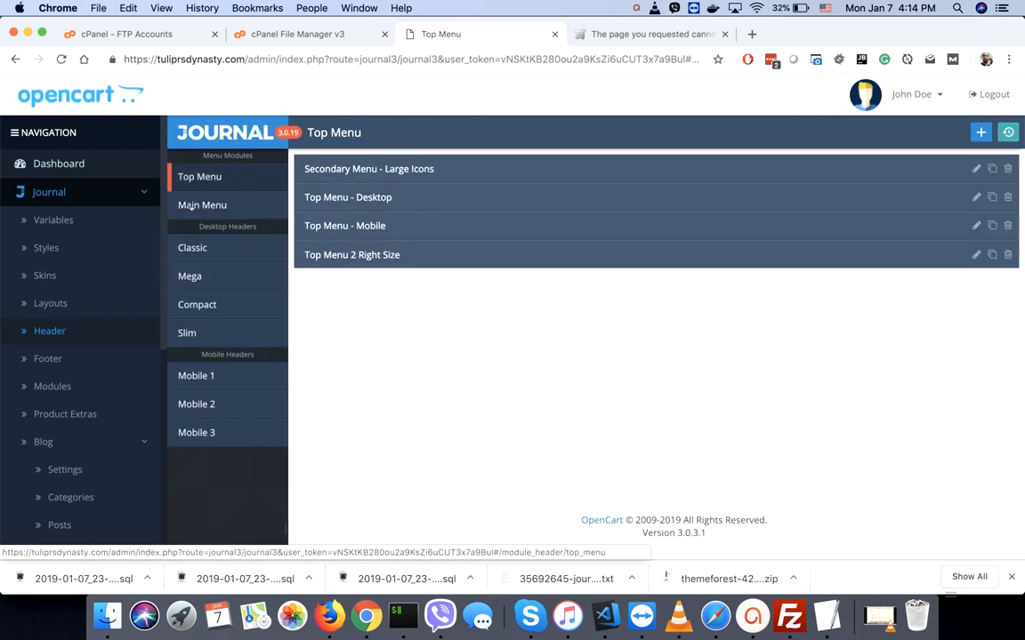
pyautogui.click(191, 205)
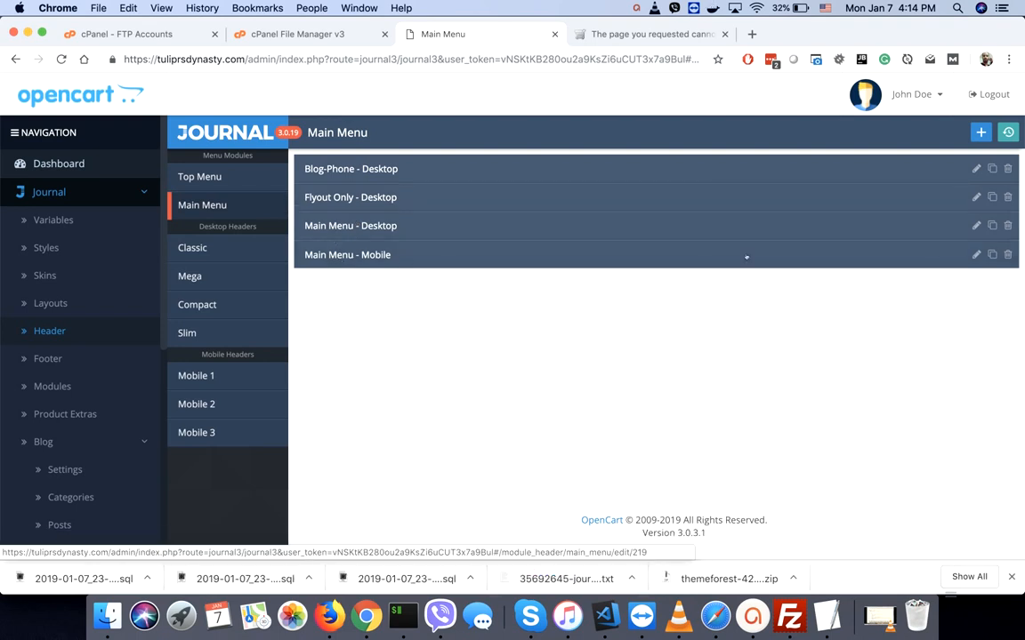
pyautogui.click(976, 255)
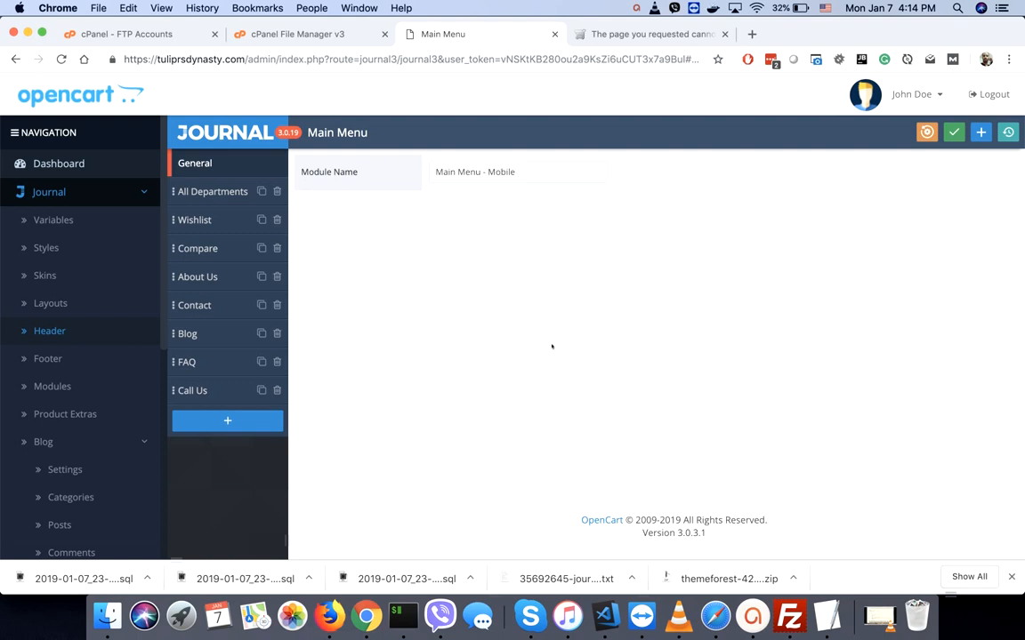
pyautogui.click(188, 334)
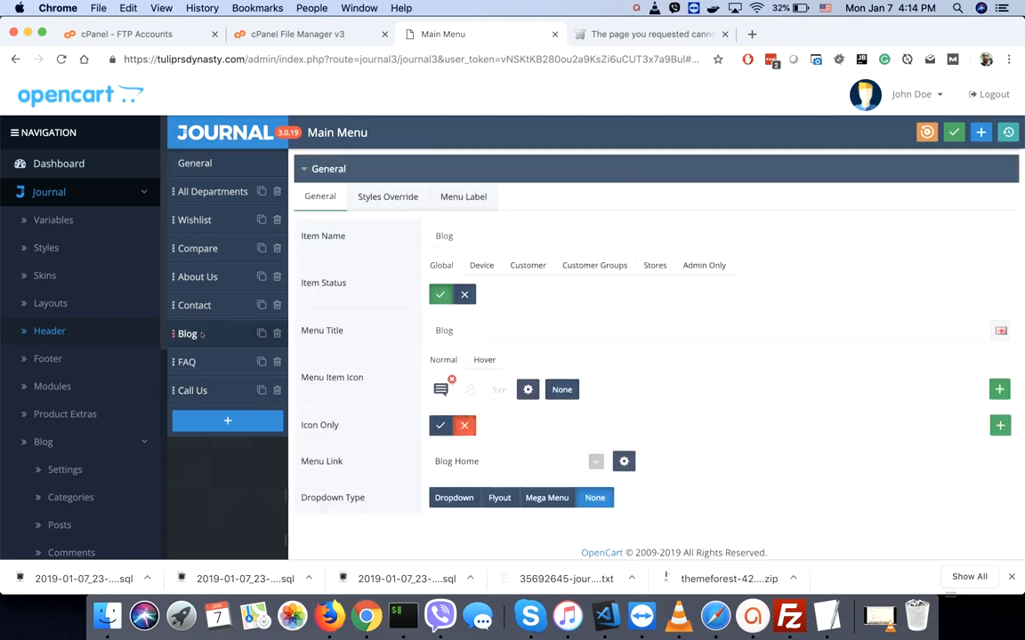
pyautogui.click(464, 294)
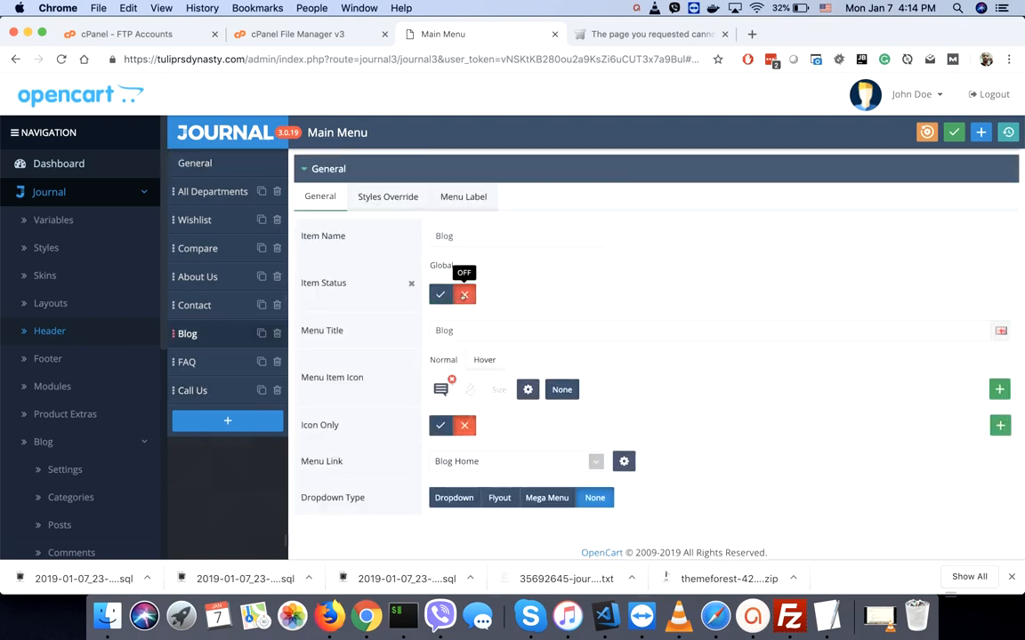
pyautogui.click(953, 133)
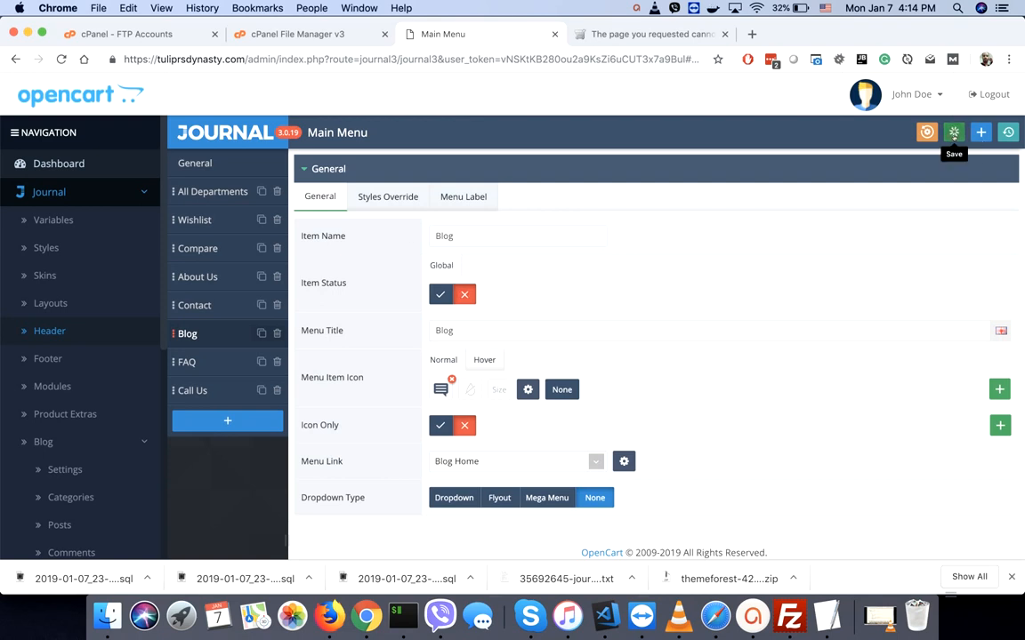
pyautogui.click(631, 35)
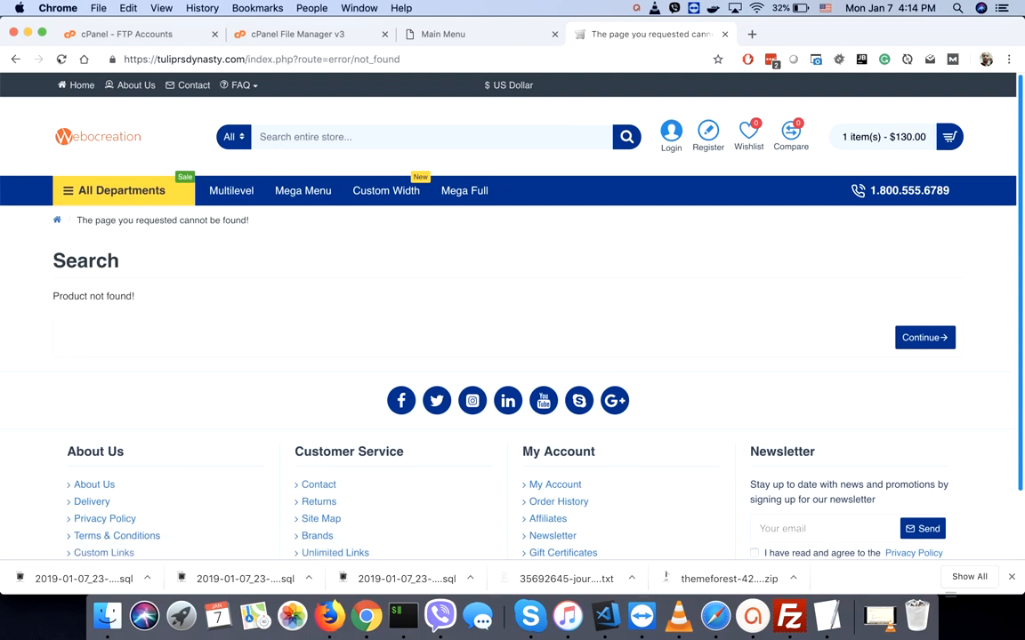
# - Reload the store home page to verify Blog is gone from the header, then open Journal Layouts
pyautogui.click(78, 85)
pyautogui.click(61, 59)
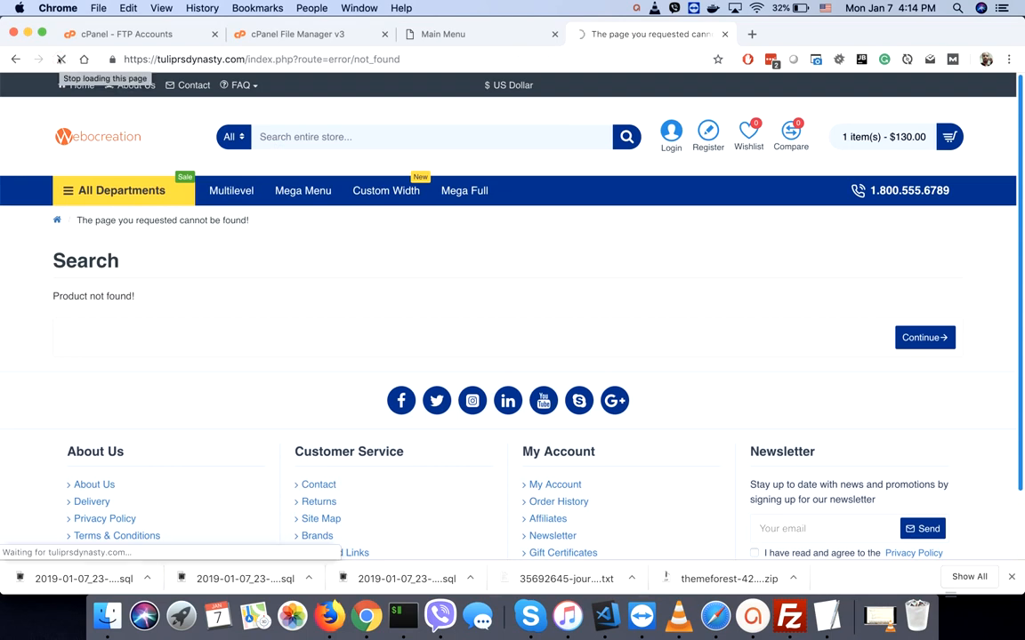
pyautogui.click(92, 139)
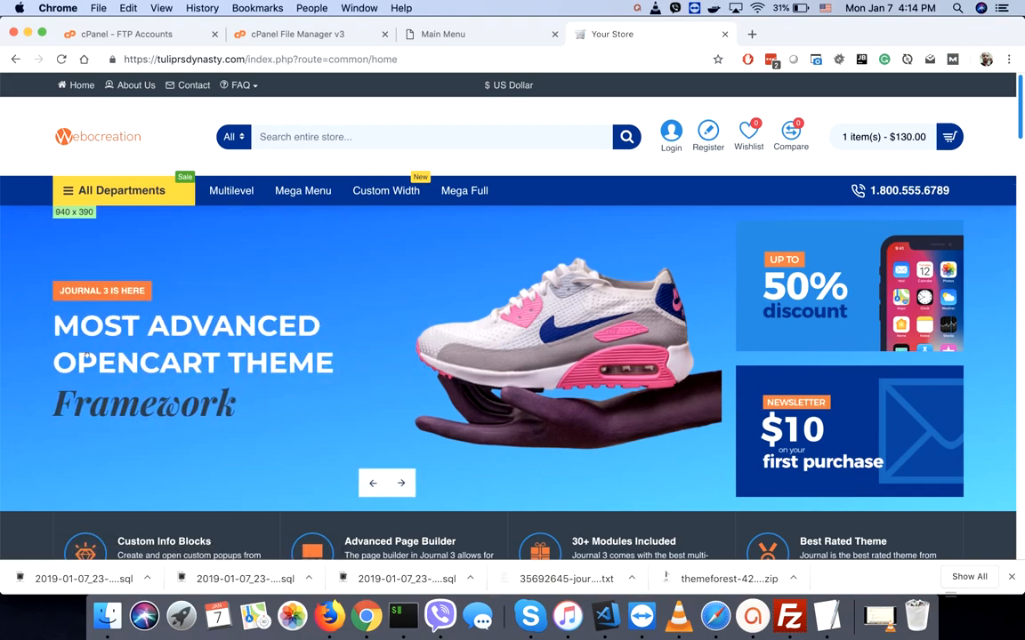
pyautogui.scroll(-5, 87, 356)
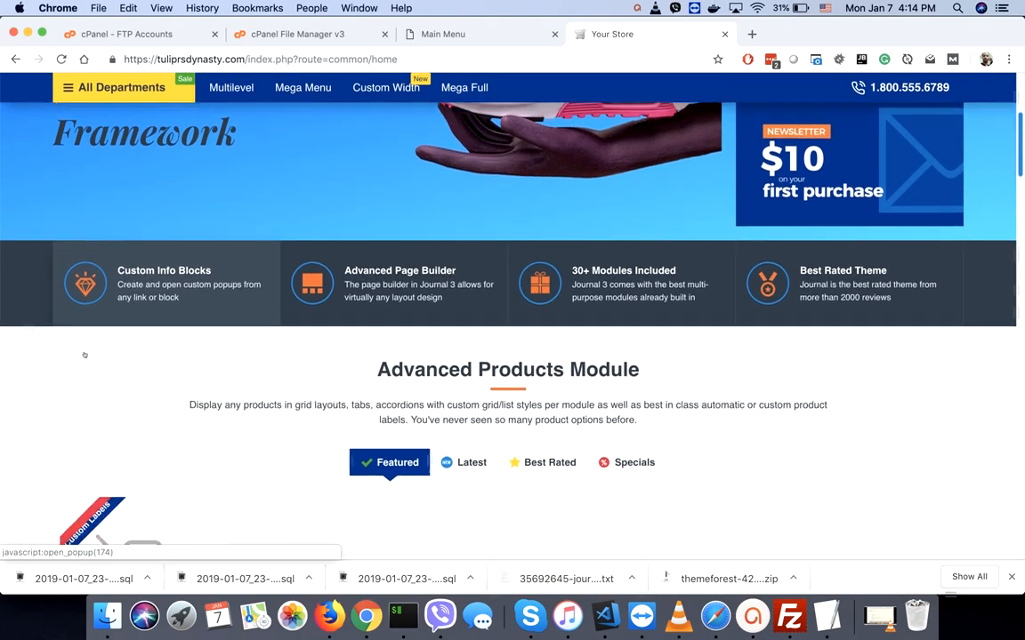
pyautogui.scroll(-3, 84, 354)
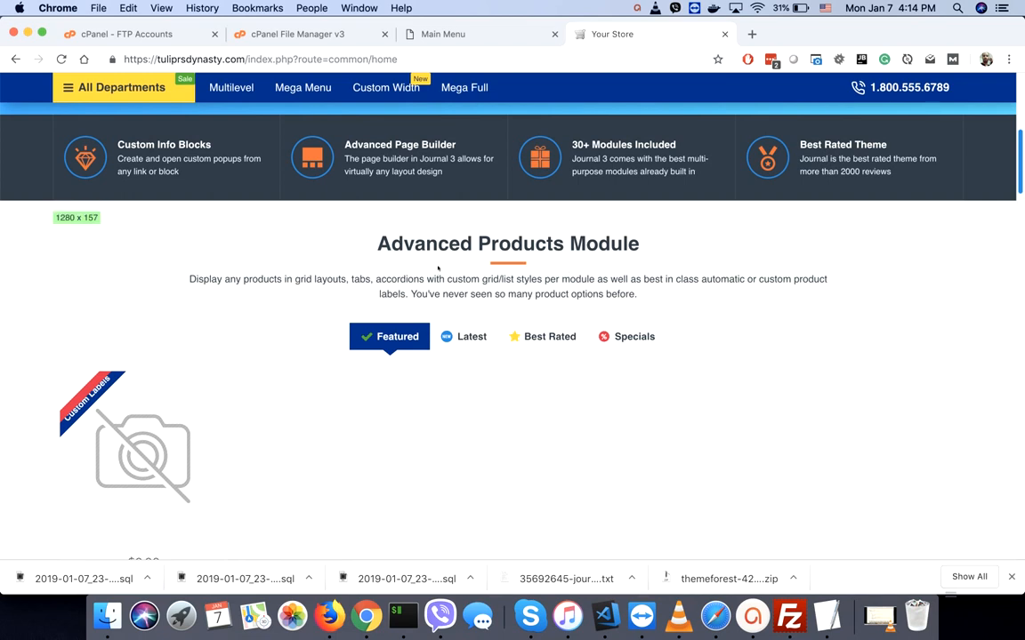
pyautogui.click(432, 36)
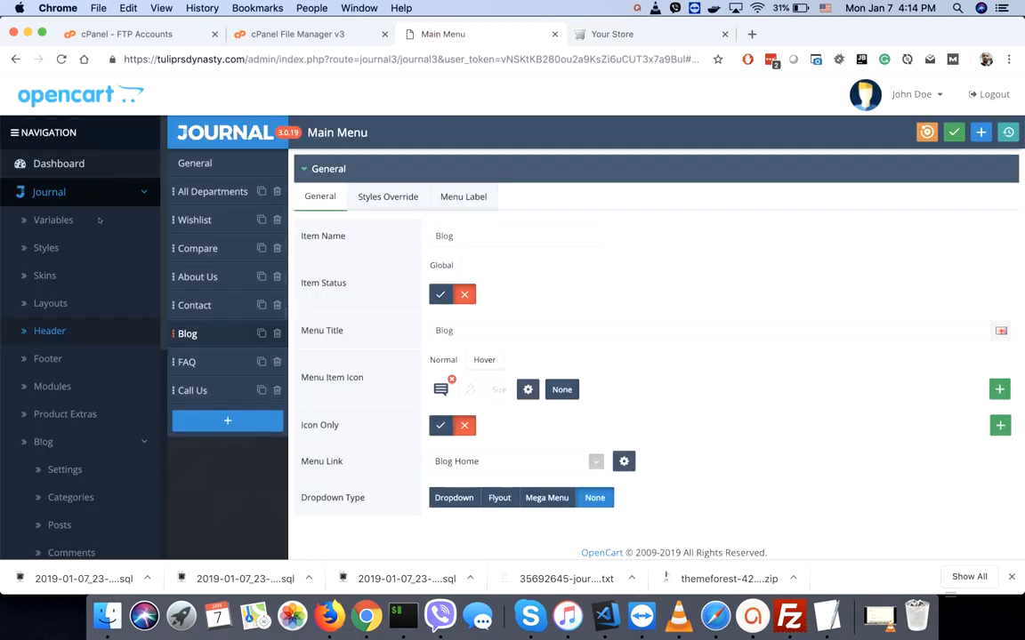
pyautogui.click(58, 304)
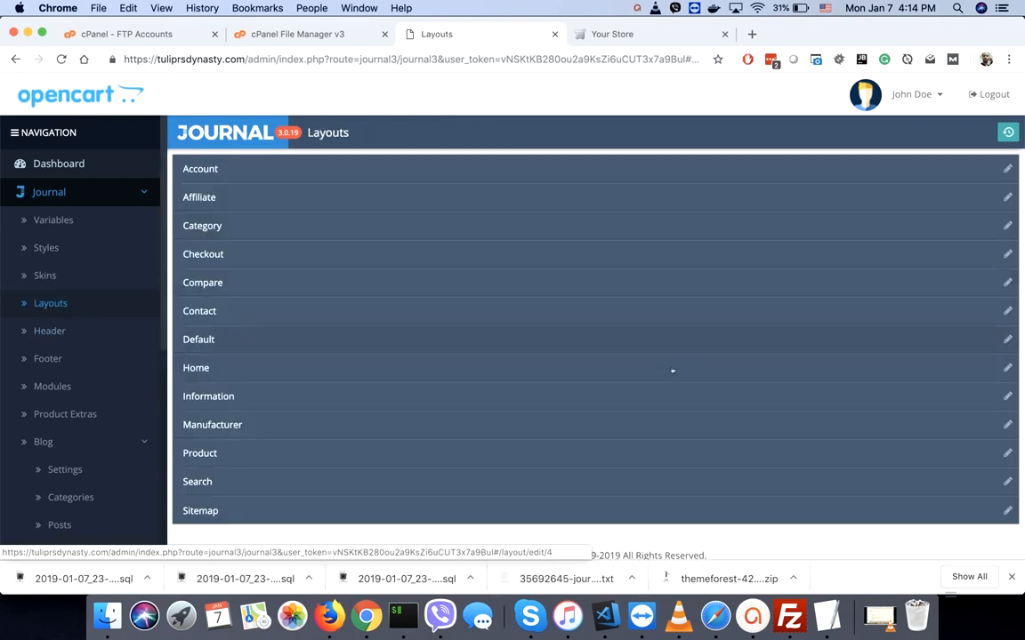
# - In the Home layout, set the Featured - Home Page module's status to off and save it
pyautogui.click(1007, 367)
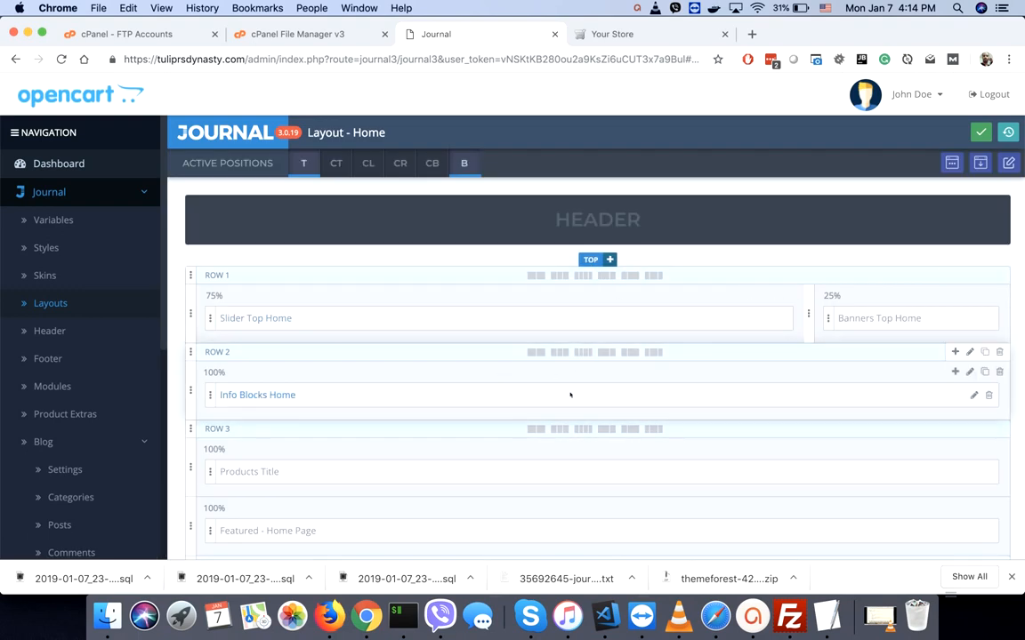
pyautogui.scroll(-3, 570, 395)
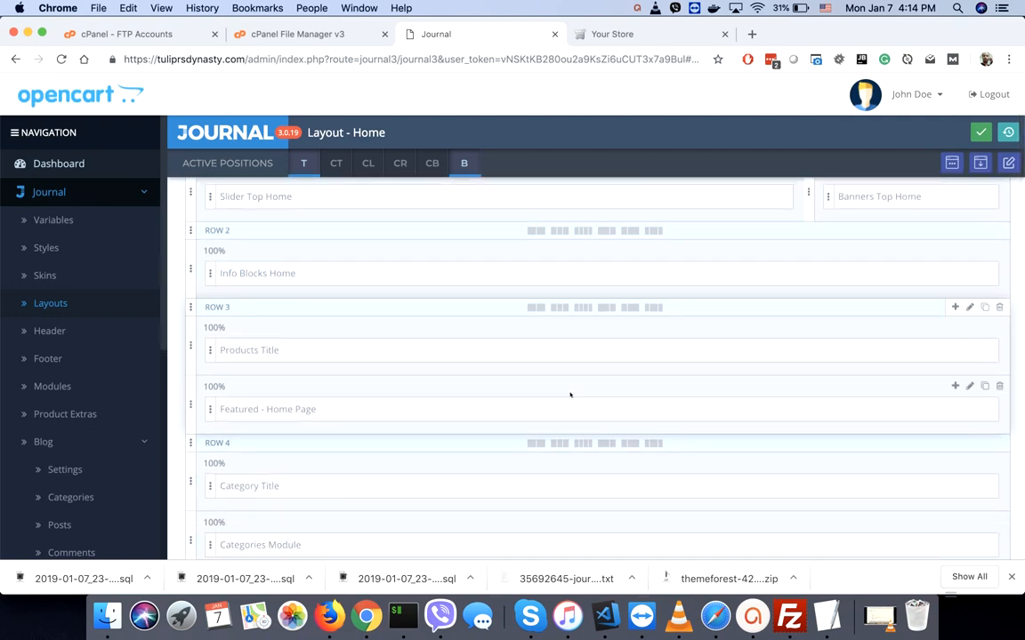
pyautogui.click(973, 410)
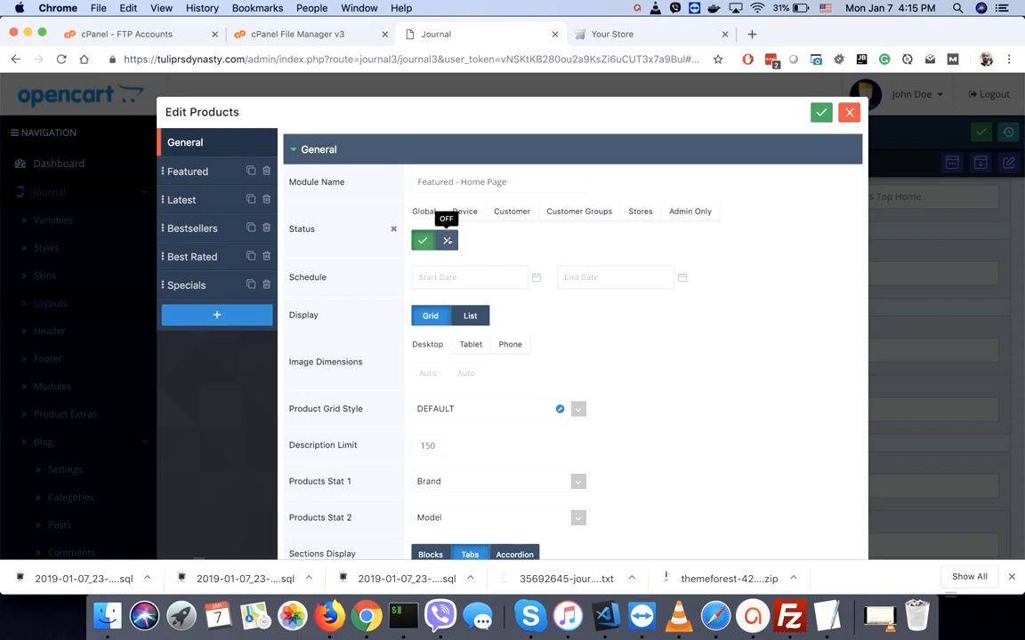
pyautogui.click(447, 241)
pyautogui.click(822, 113)
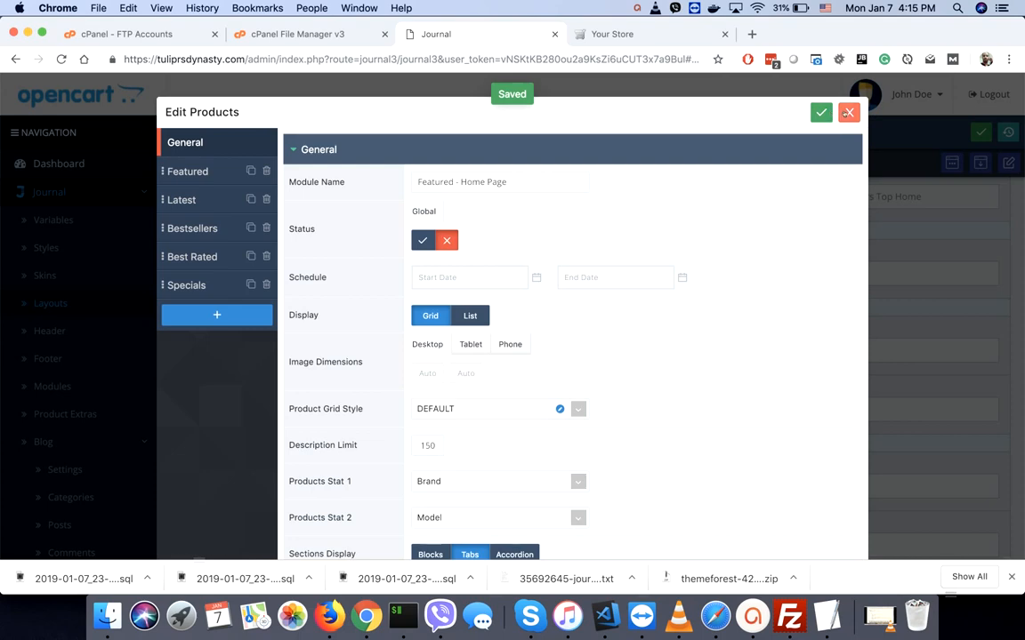
pyautogui.click(850, 112)
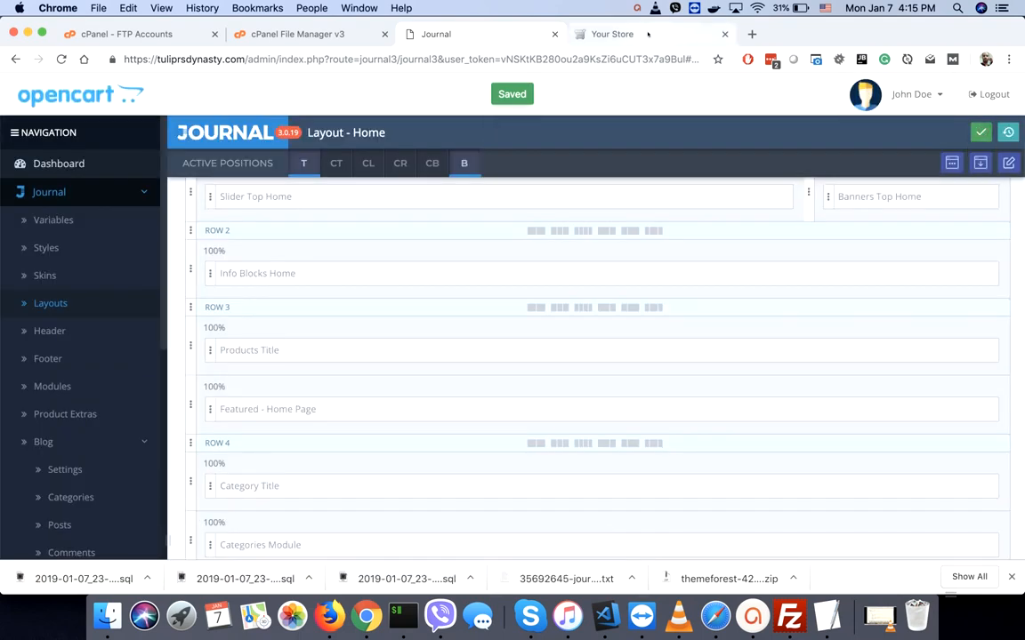
pyautogui.click(612, 34)
pyautogui.press('super+r')
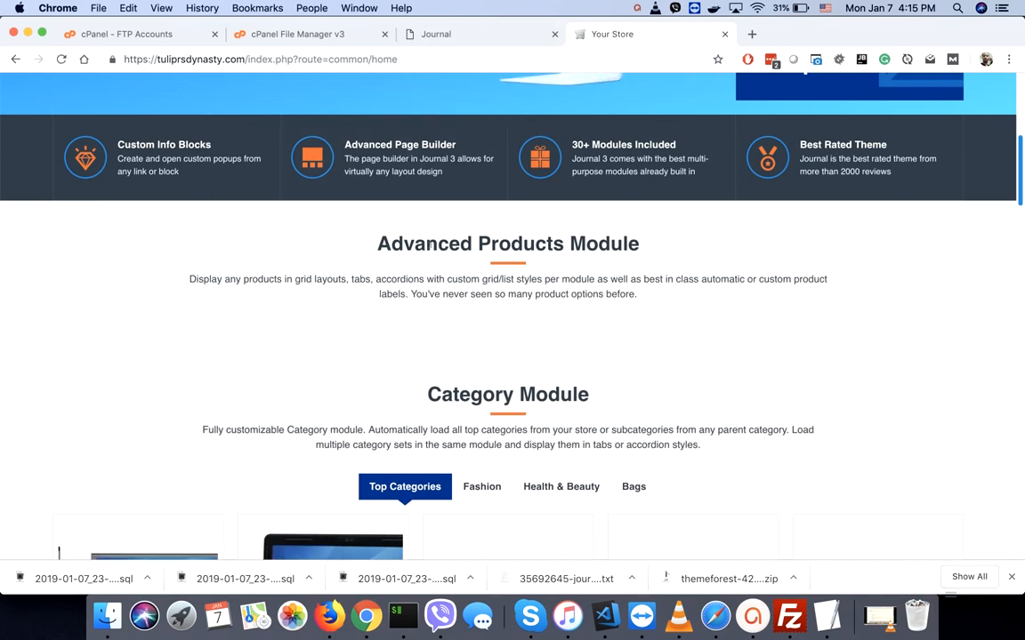
pyautogui.moveTo(436, 244); pyautogui.dragTo(437, 316)
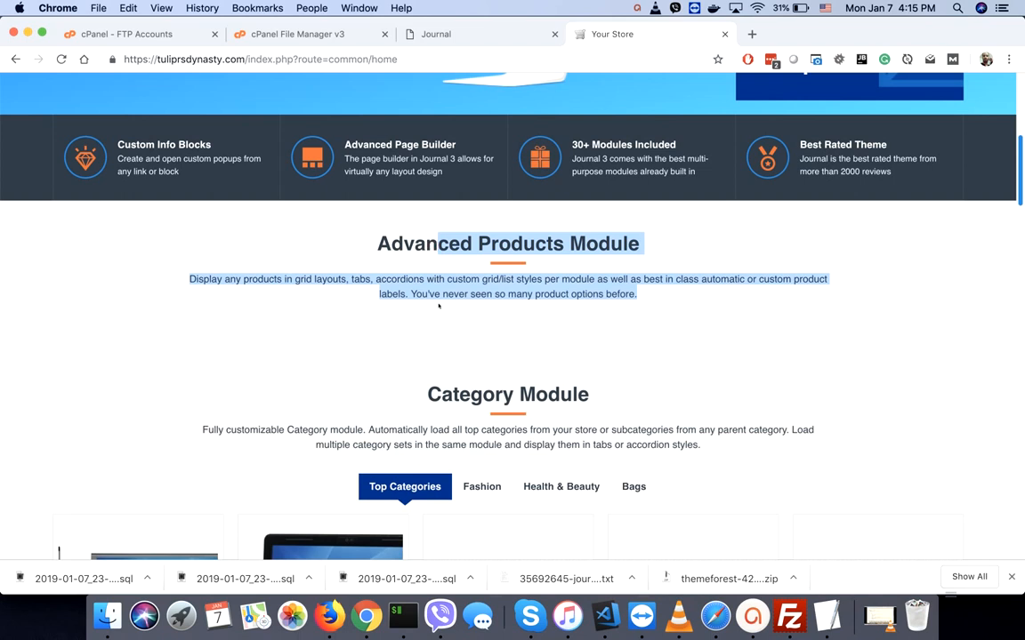
pyautogui.click(449, 34)
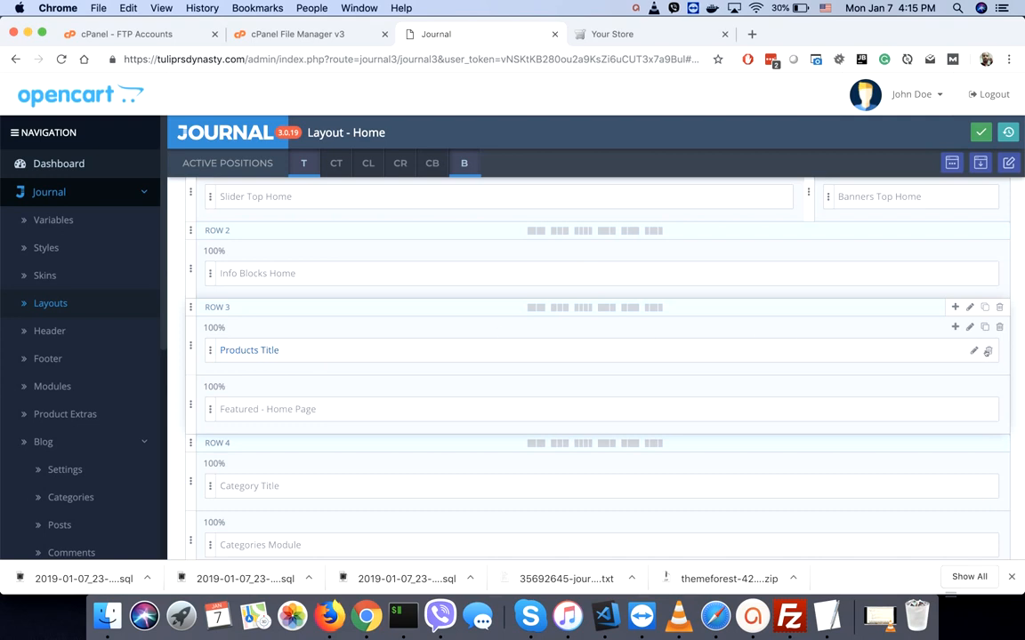
# - Save the Products Title module switched off, then save the Home layout
pyautogui.click(249, 349)
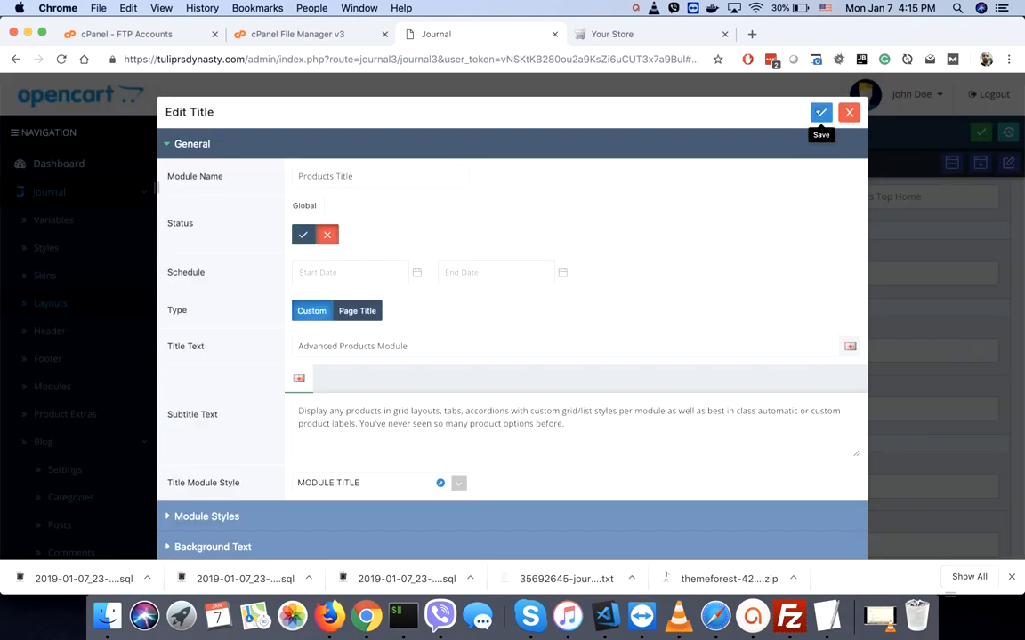
pyautogui.click(820, 112)
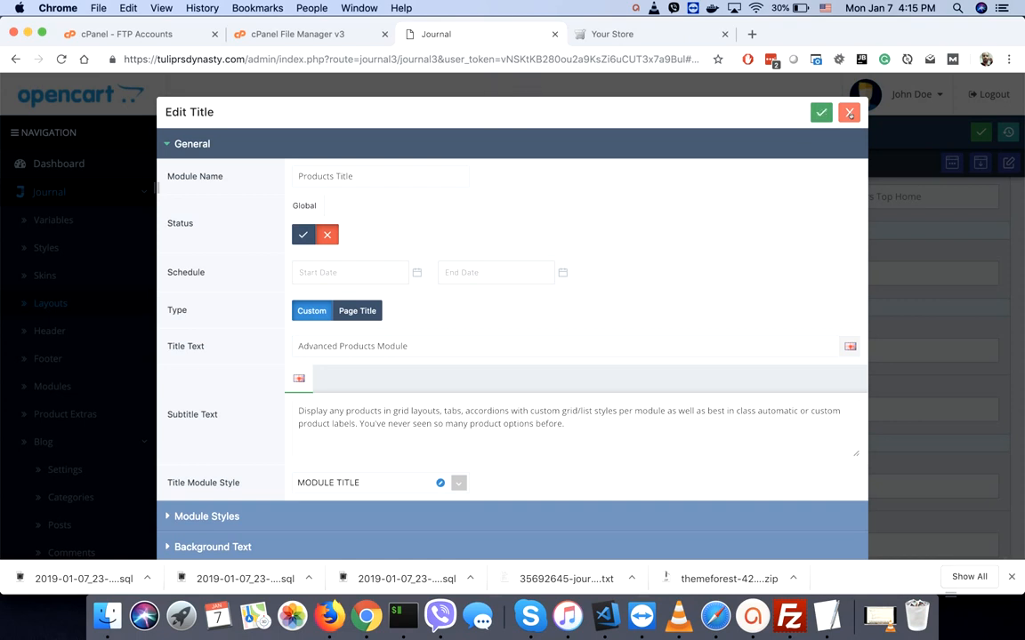
pyautogui.click(850, 113)
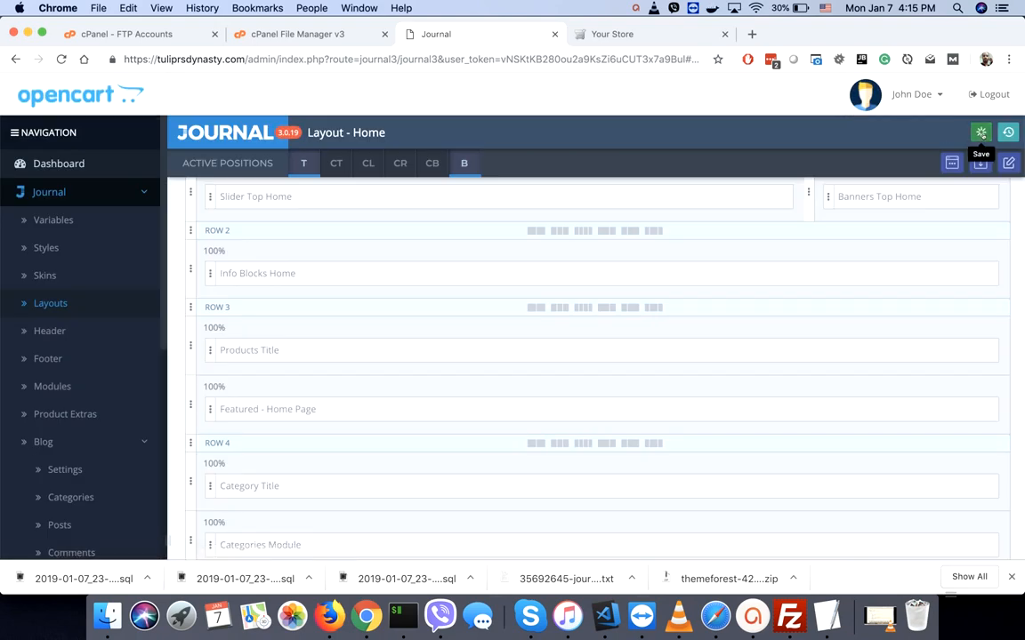
pyautogui.click(980, 132)
# - Reload the storefront and scroll down to confirm the Advanced Products Module heading is gone
pyautogui.click(613, 34)
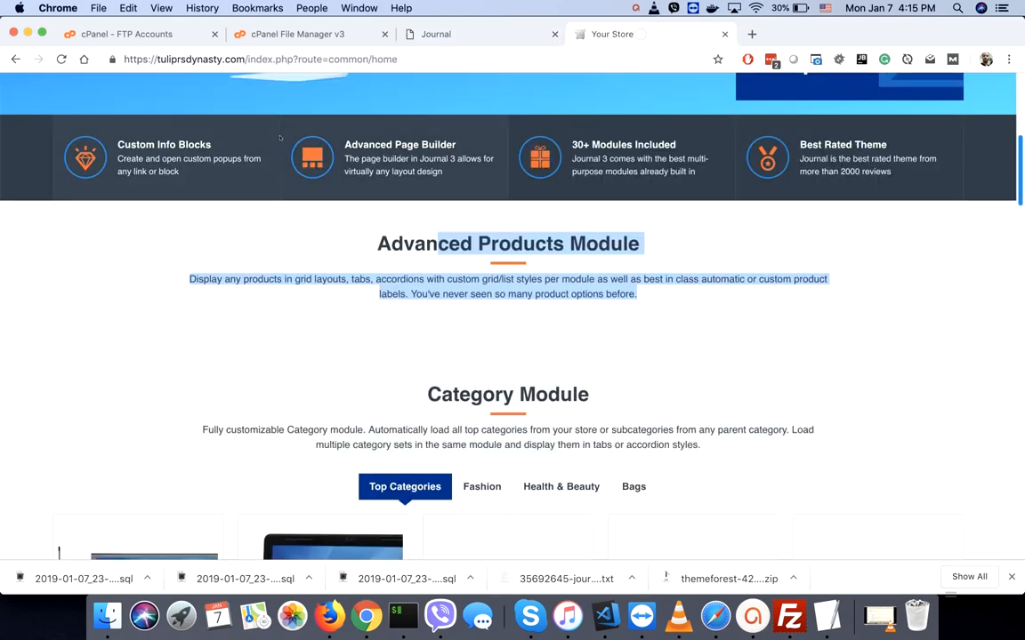
pyautogui.click(62, 57)
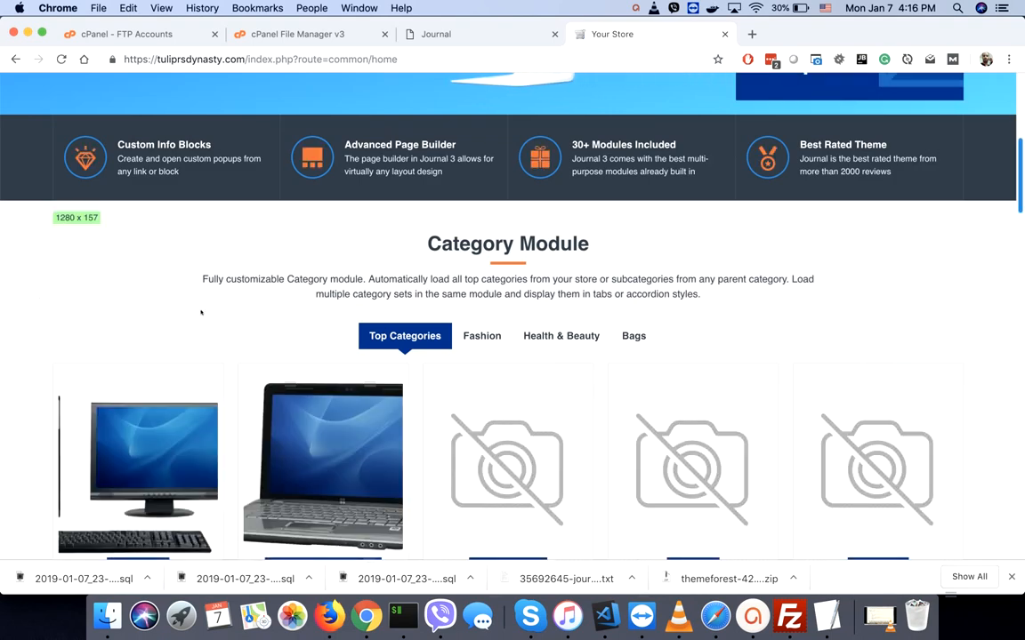
pyautogui.scroll(-3, 201, 312)
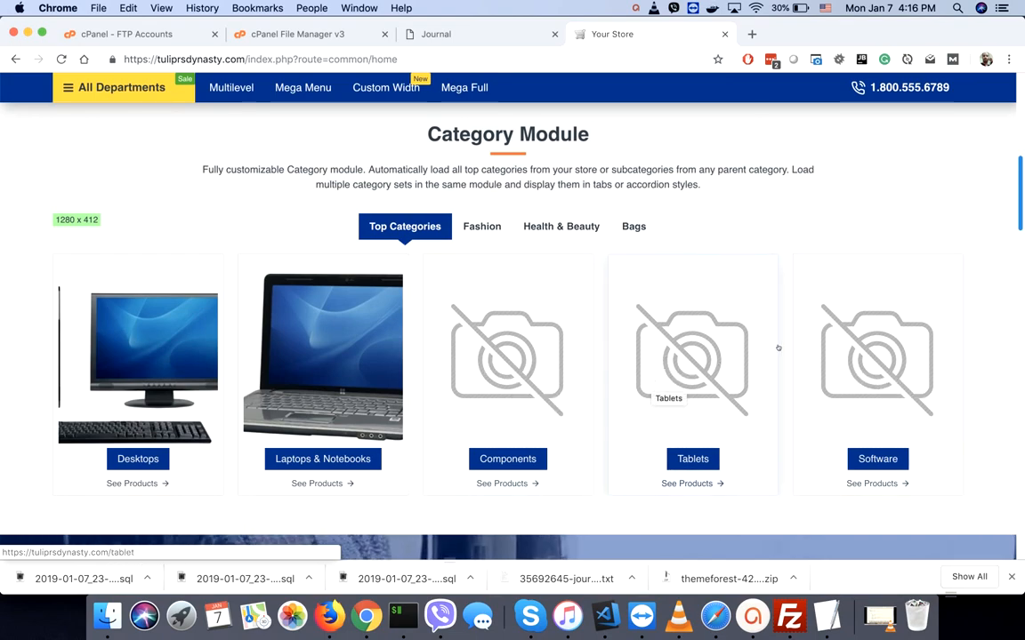
pyautogui.scroll(-3, 777, 347)
pyautogui.scroll(-3, 778, 347)
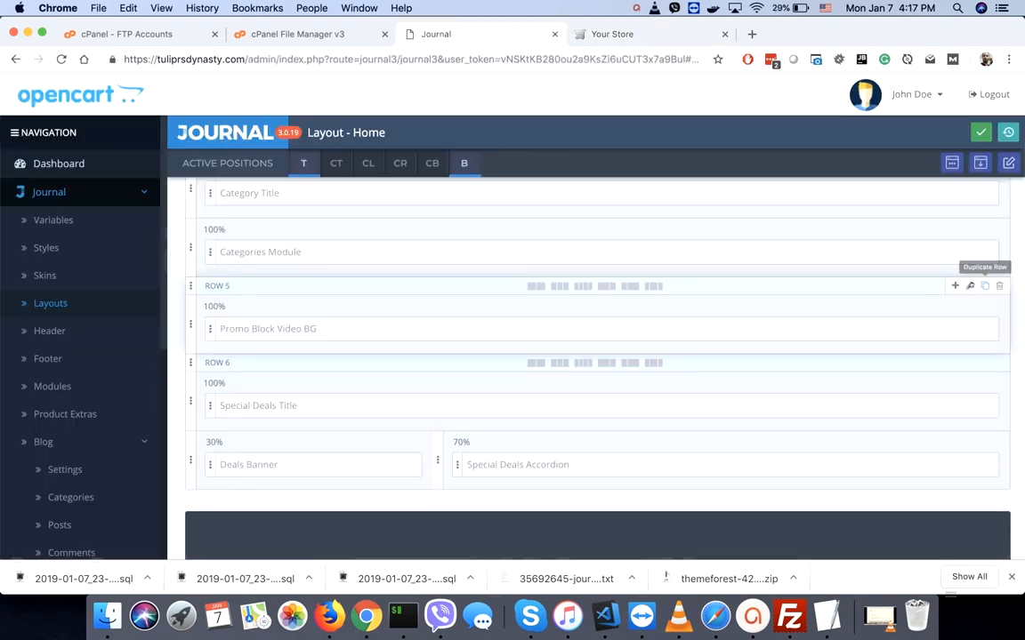
pyautogui.click(969, 287)
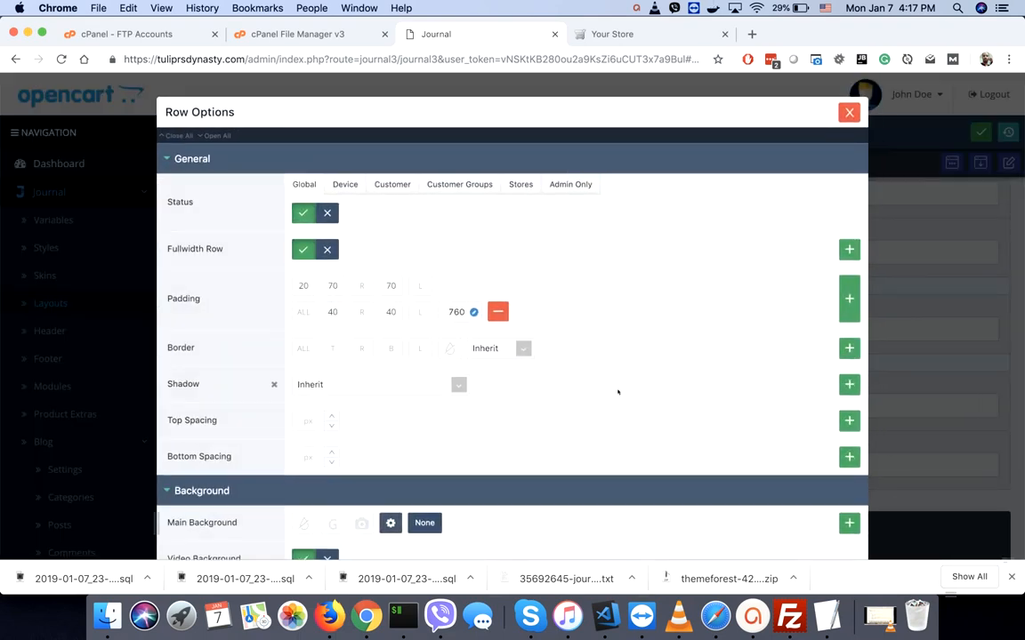
pyautogui.scroll(-5, 617, 392)
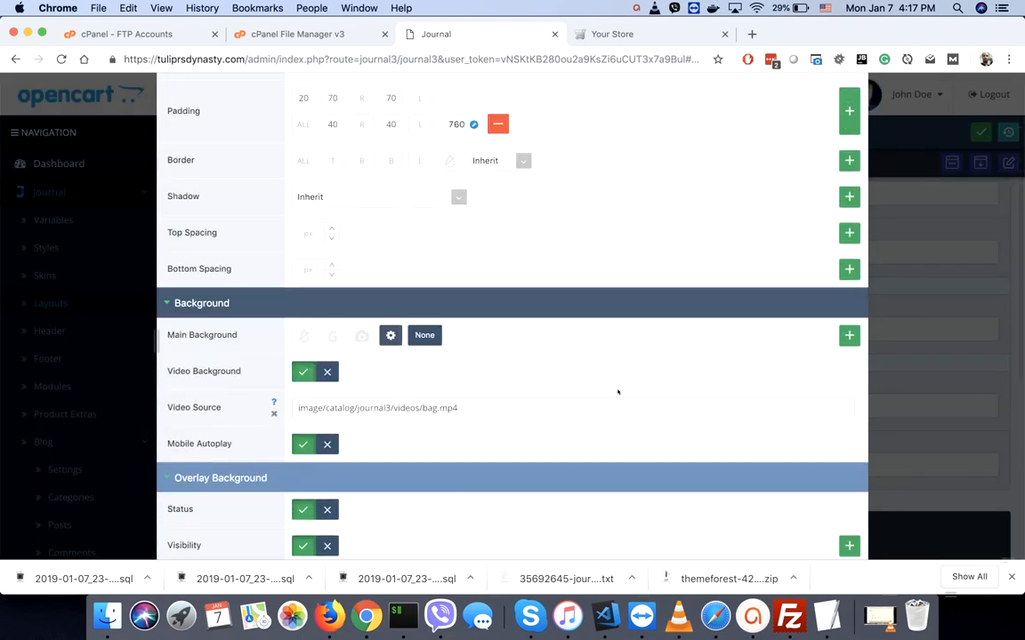
pyautogui.tripleClick(317, 408)
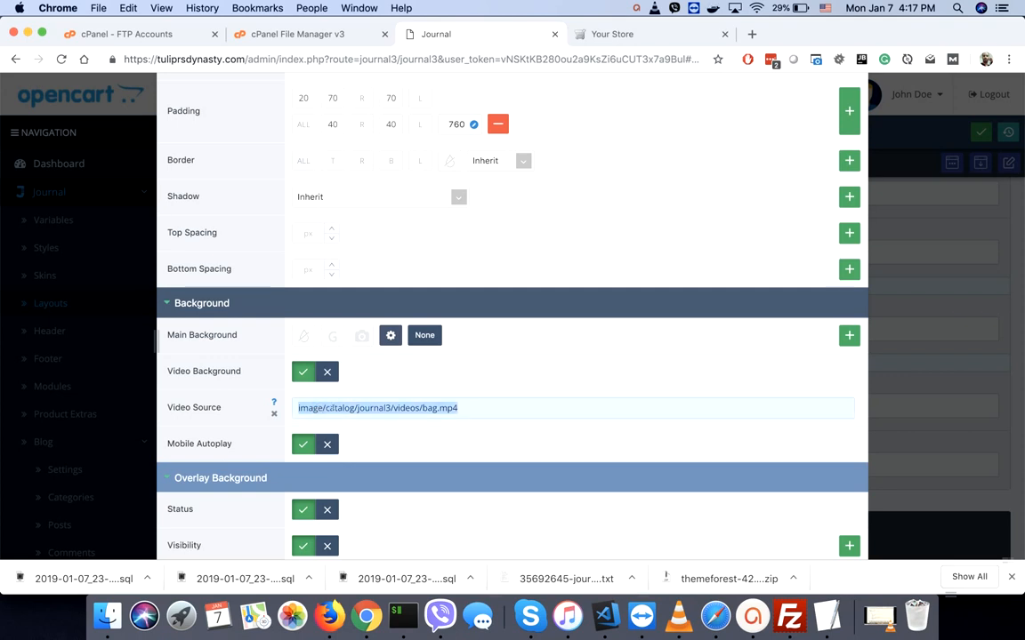
pyautogui.click(331, 408)
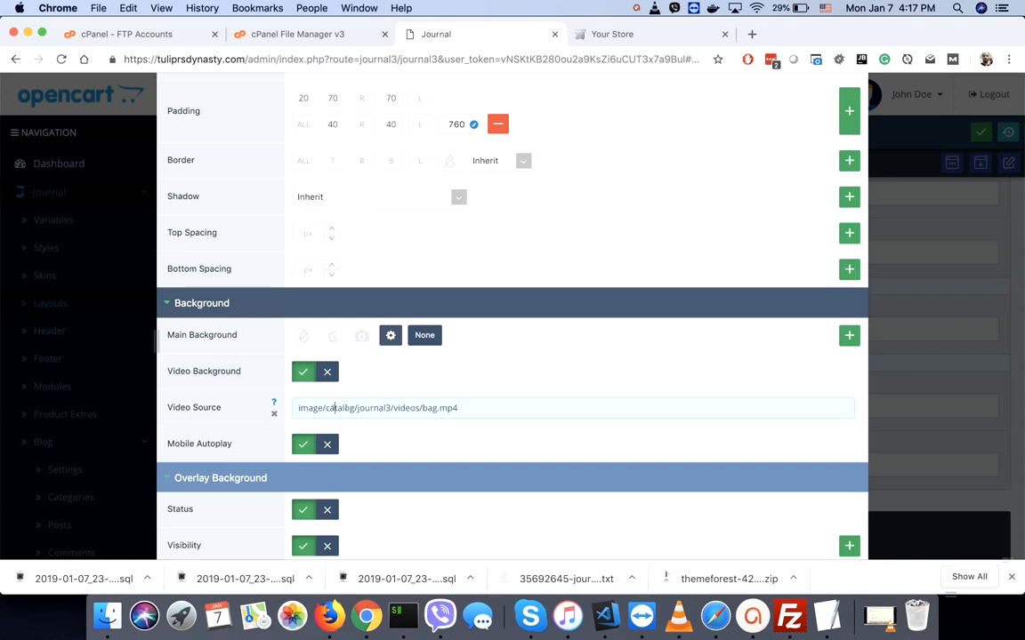
pyautogui.moveTo(336, 408); pyautogui.dragTo(450, 408)
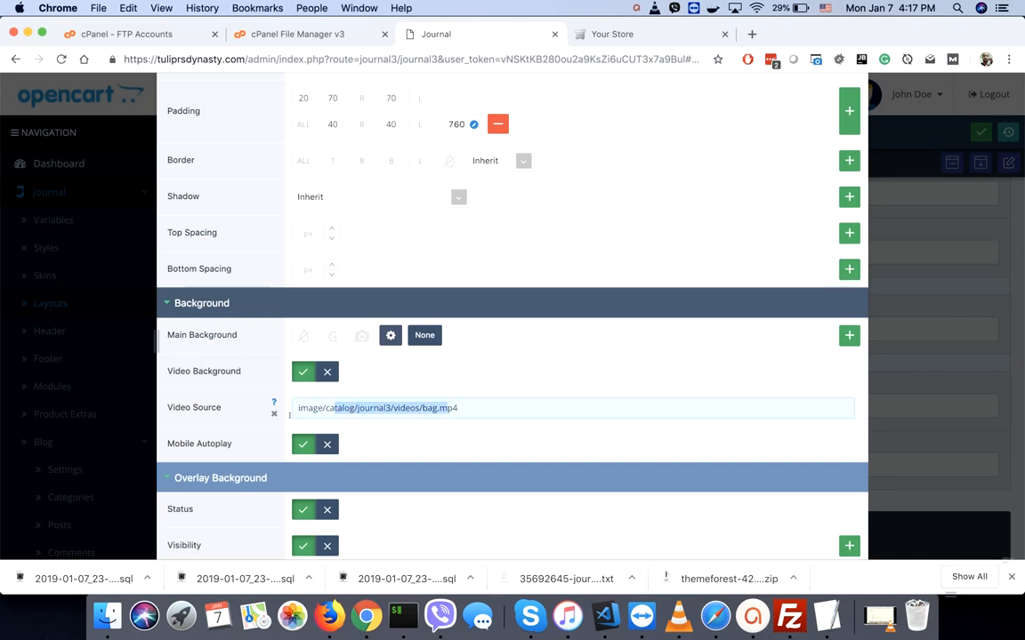
pyautogui.moveTo(274, 404)
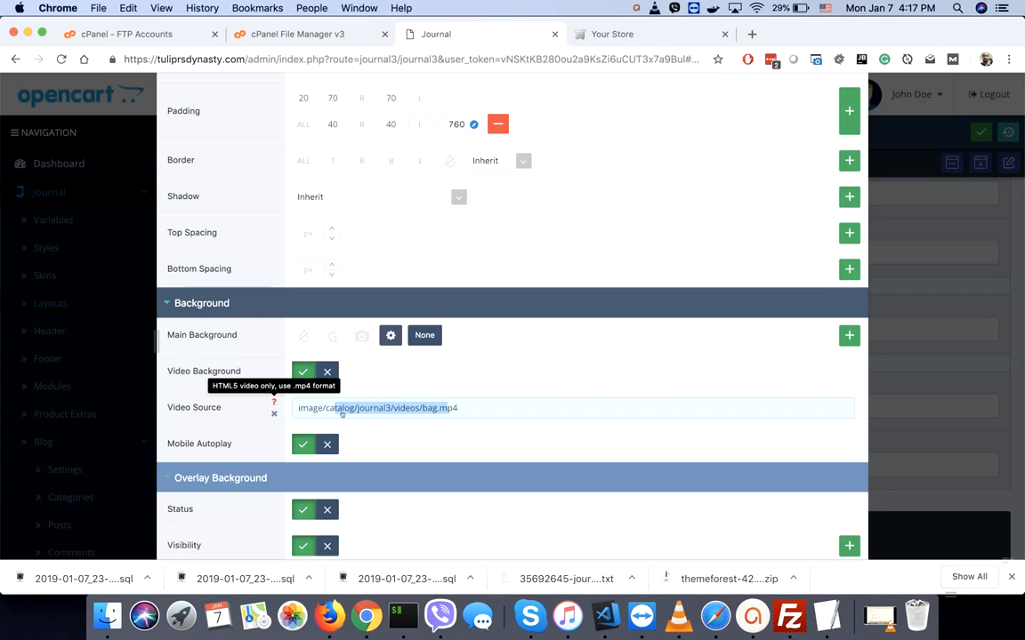
pyautogui.click(519, 402)
pyautogui.scroll(5, 786, 178)
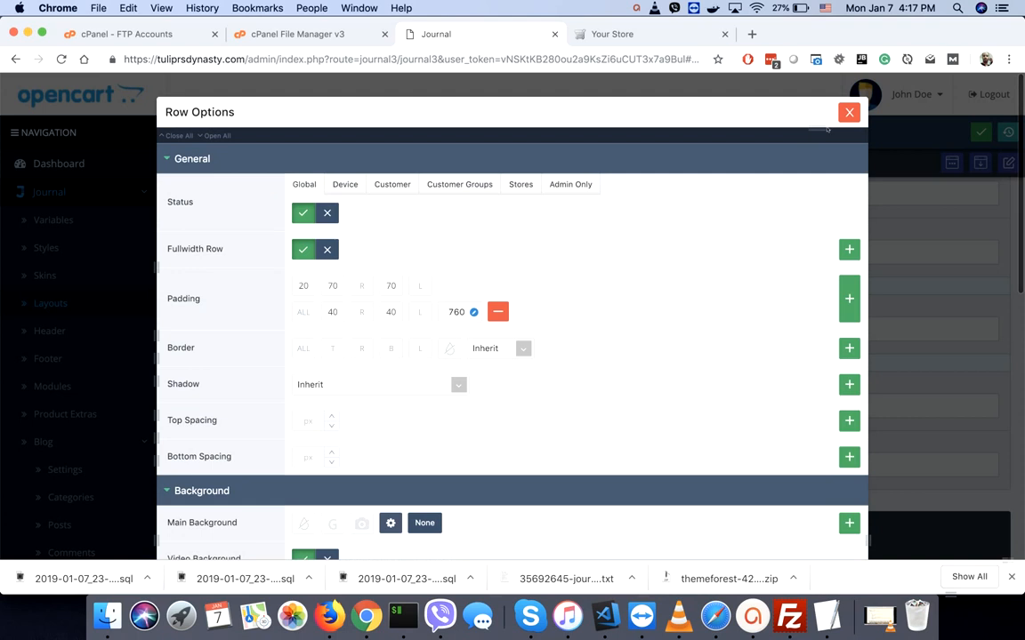
pyautogui.click(849, 112)
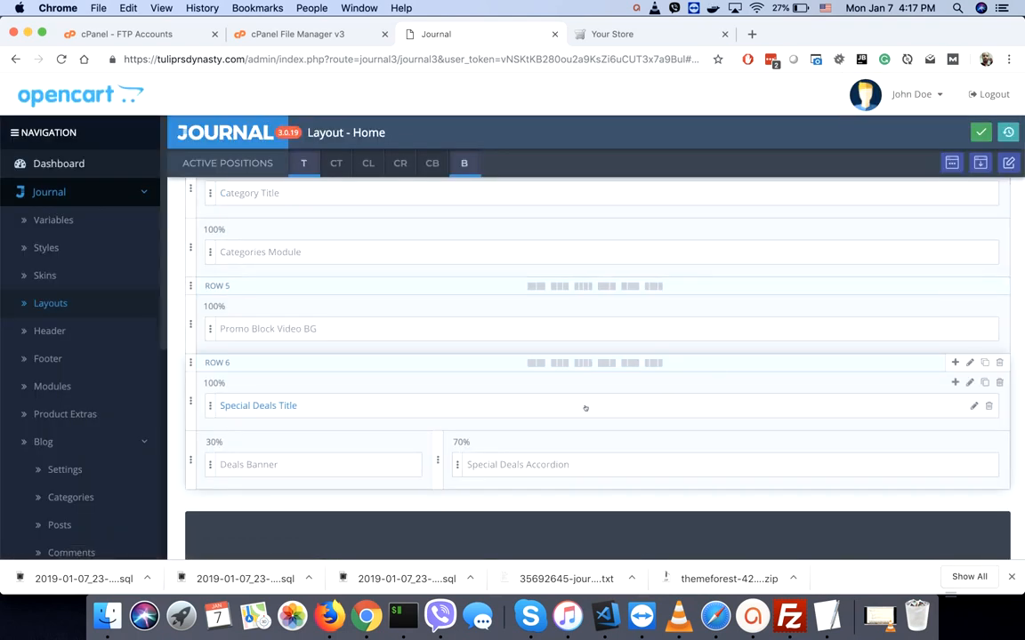
# - Add the saved Promo Block Video BG module to Row 5 of the Home layout
pyautogui.scroll(-4, 756, 378)
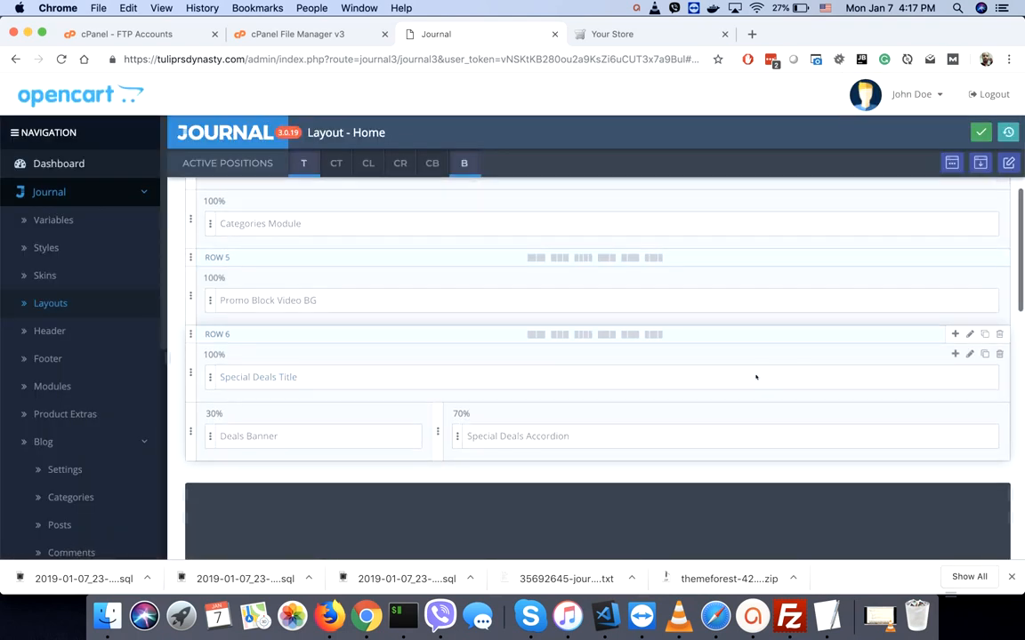
pyautogui.scroll(2, 756, 378)
pyautogui.scroll(4, 756, 377)
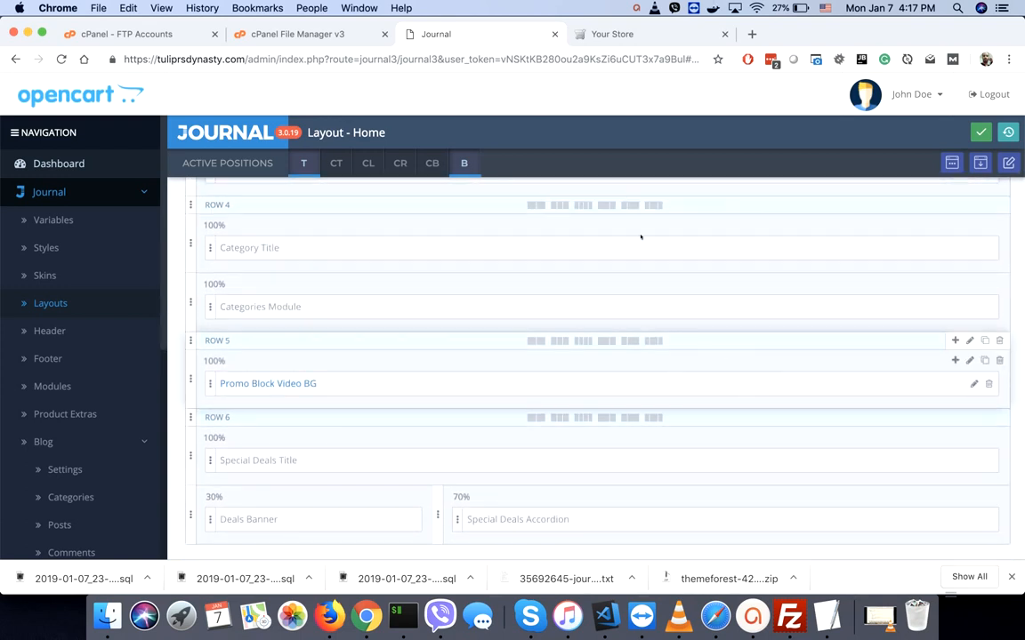
pyautogui.click(533, 394)
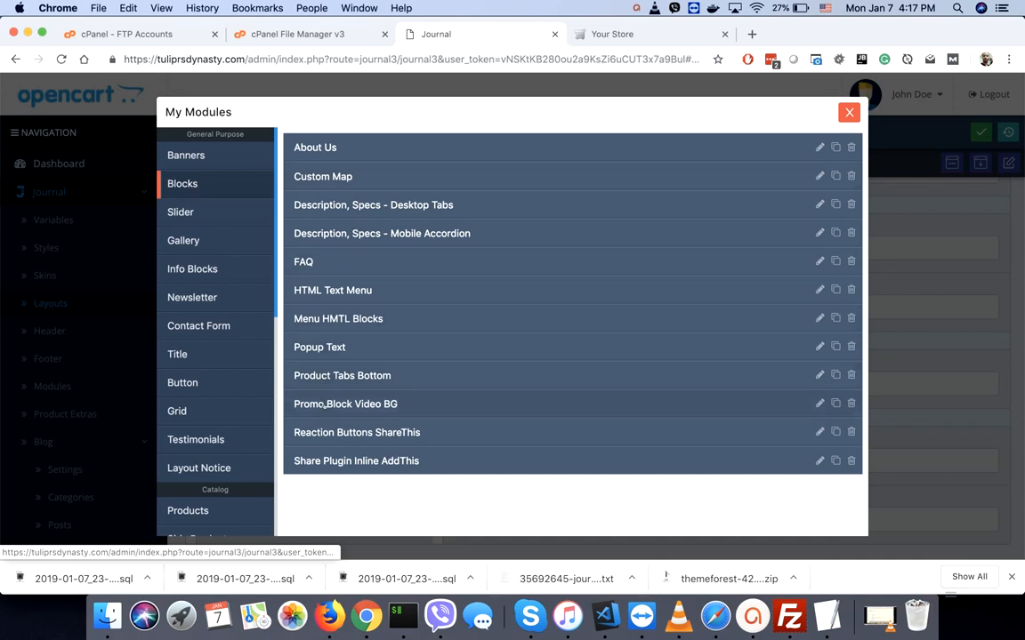
pyautogui.click(324, 404)
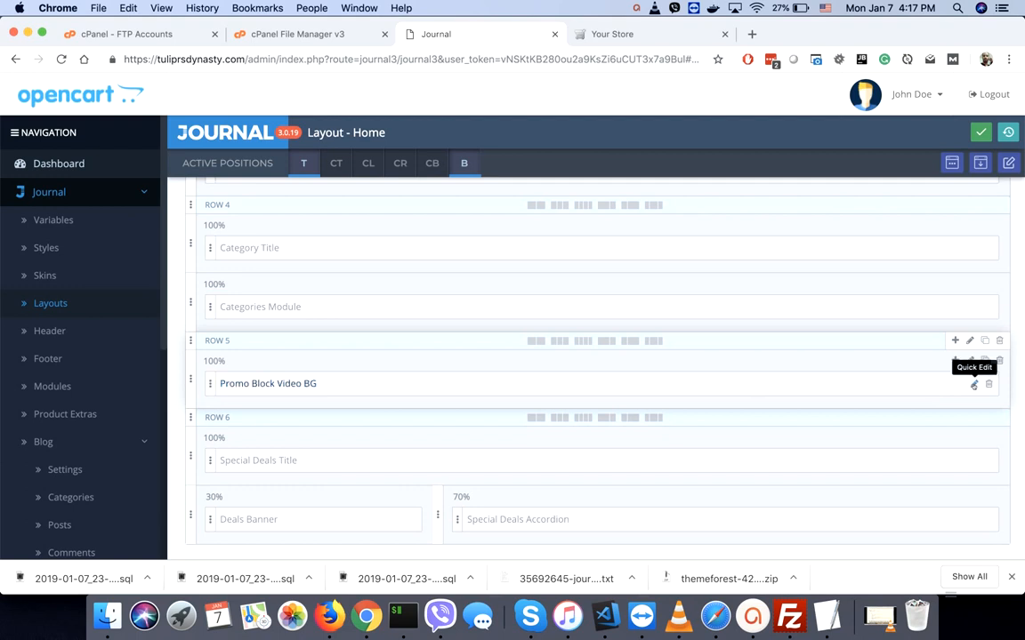
# - Review Block 1's Video Backgrounds text and Shop Now button, then view the live storefront
pyautogui.click(973, 384)
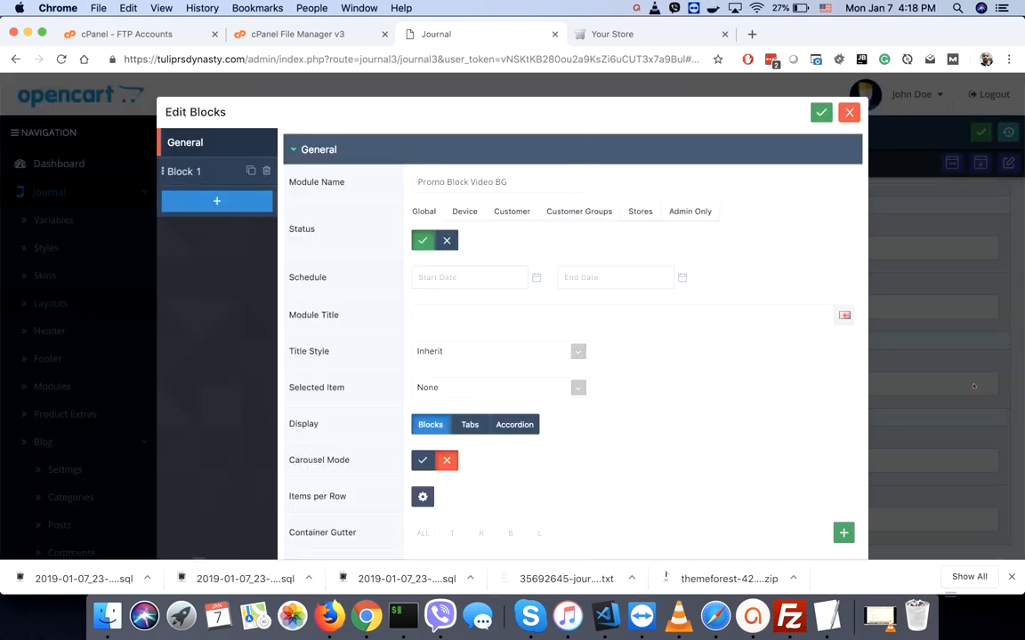
pyautogui.scroll(-10, 806, 392)
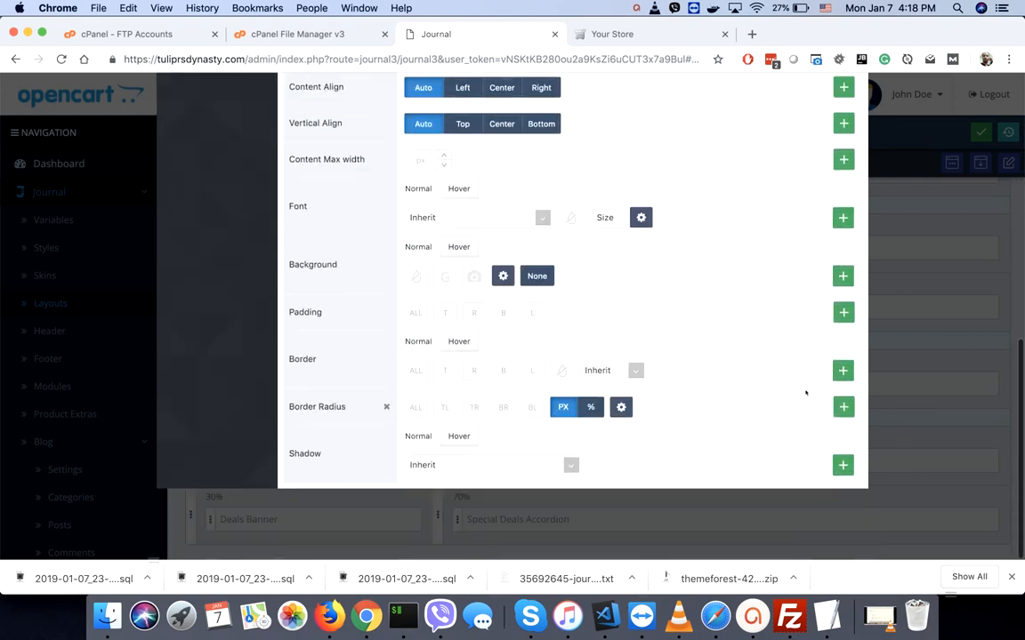
pyautogui.scroll(10, 801, 393)
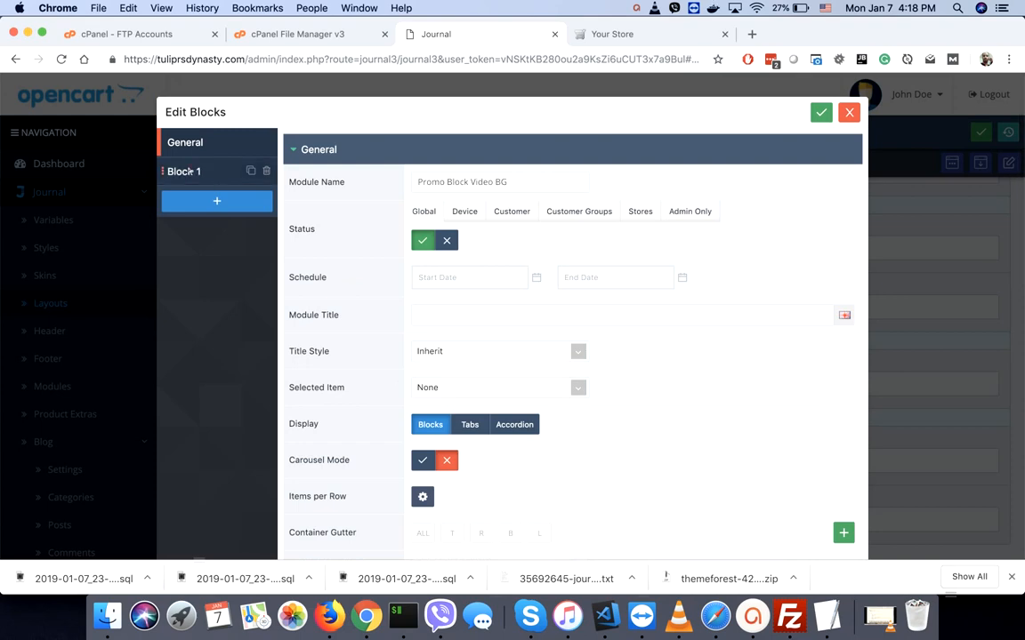
pyautogui.click(190, 171)
pyautogui.scroll(-3, 349, 278)
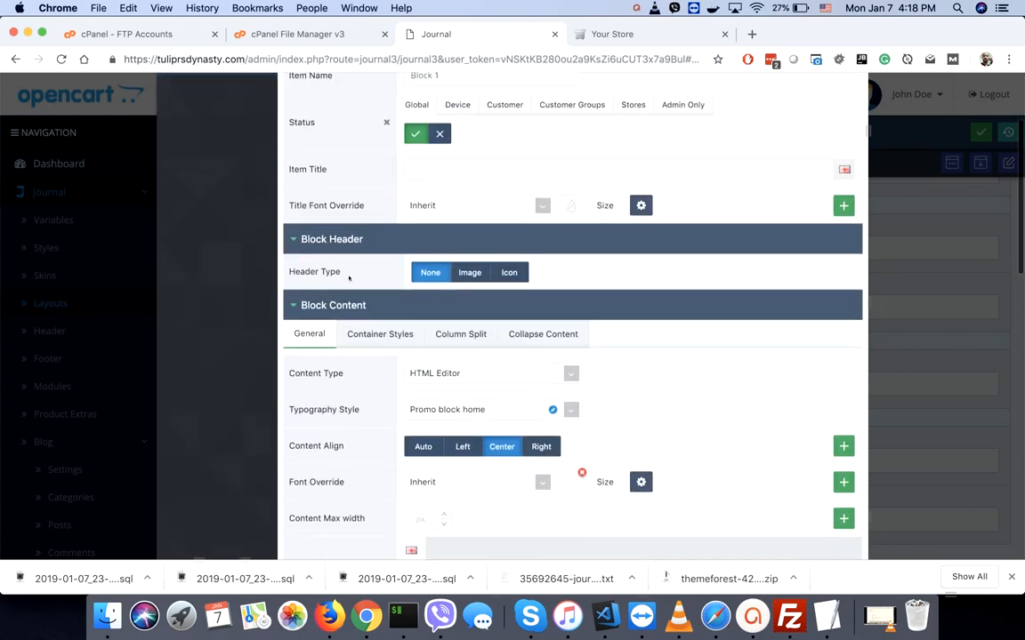
pyautogui.scroll(-8, 520, 237)
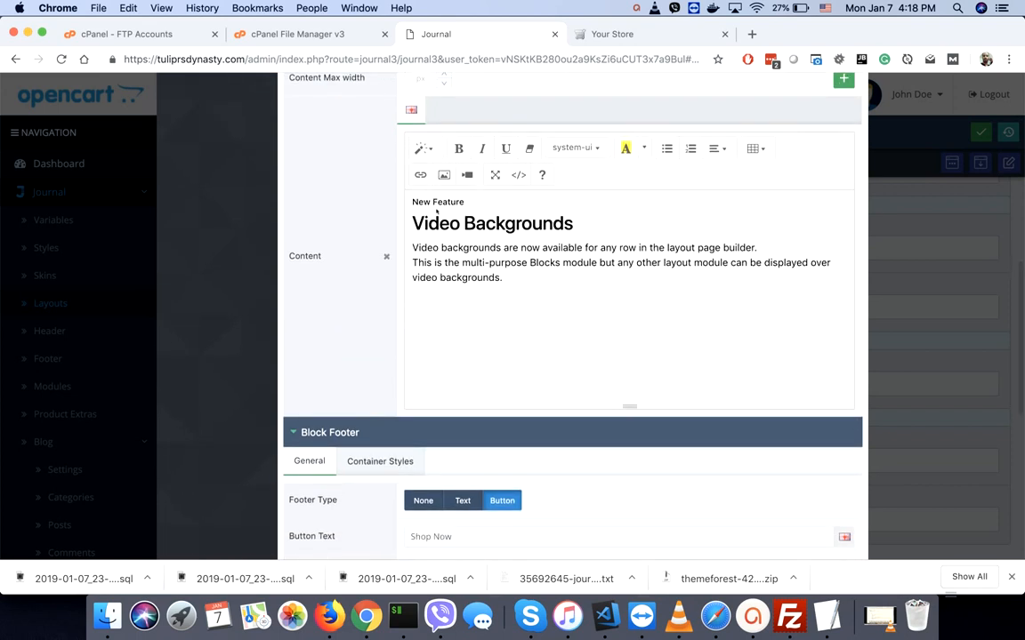
pyautogui.click(414, 223)
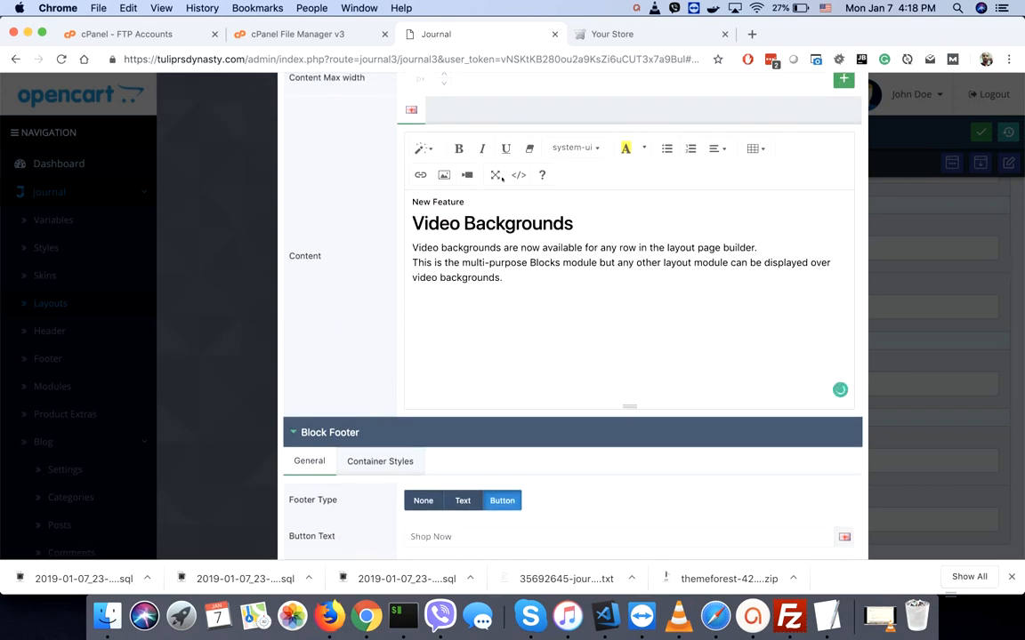
pyautogui.moveTo(462, 247); pyautogui.dragTo(469, 277)
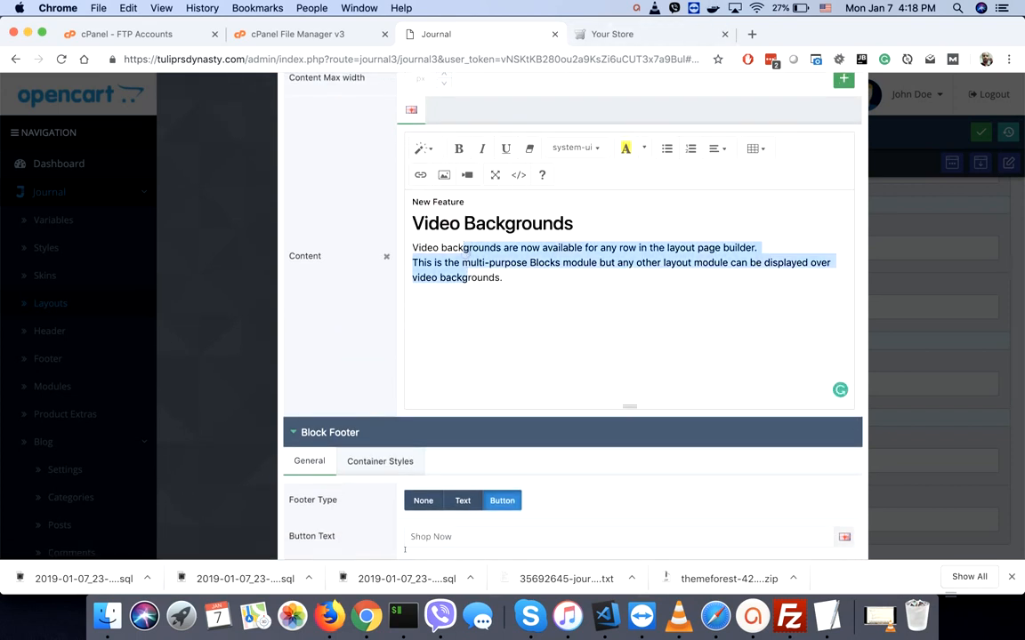
pyautogui.click(433, 537)
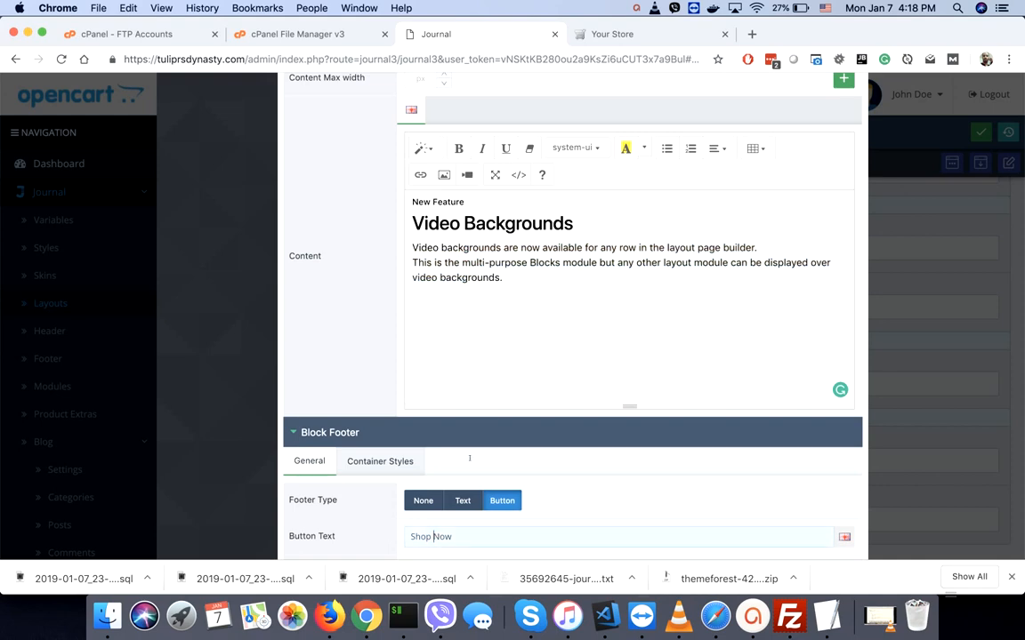
pyautogui.click(620, 34)
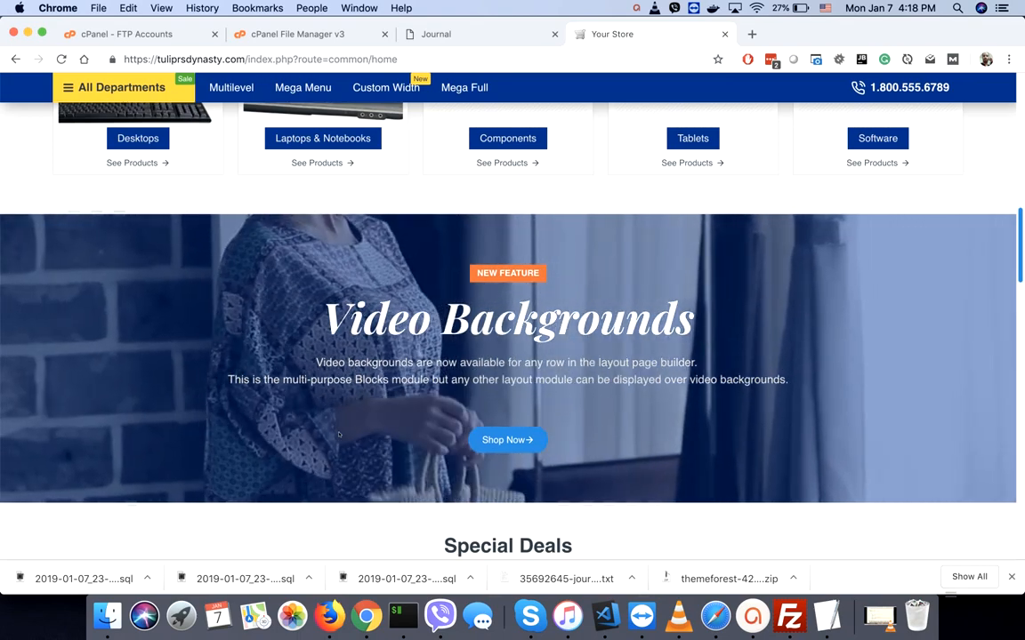
# - Scroll the storefront past Special Deals to Featured Categories, then return to the Journal admin
pyautogui.scroll(-5, 338, 434)
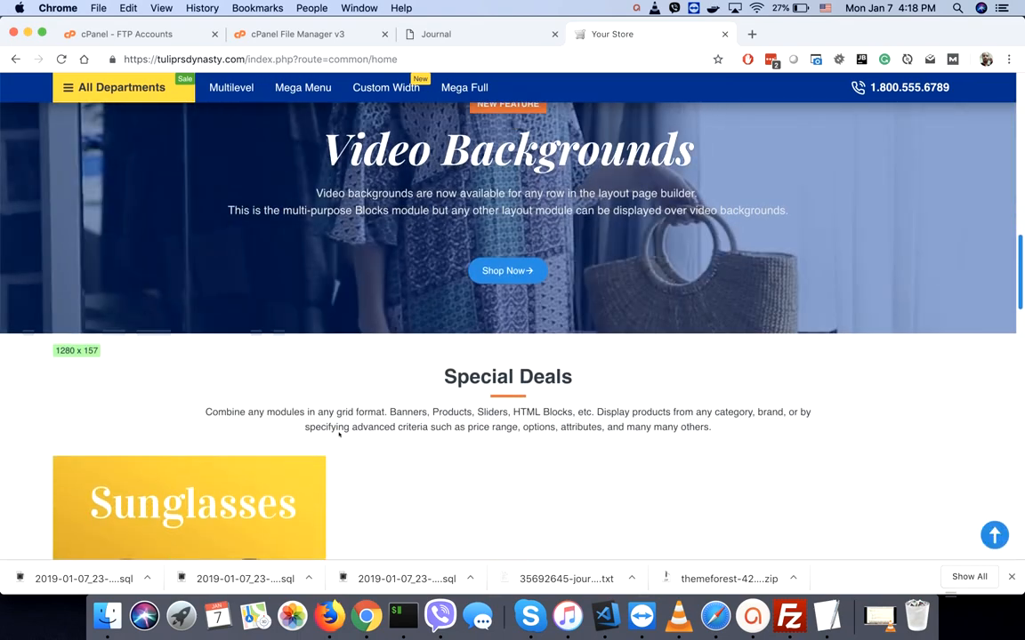
pyautogui.scroll(-4, 339, 434)
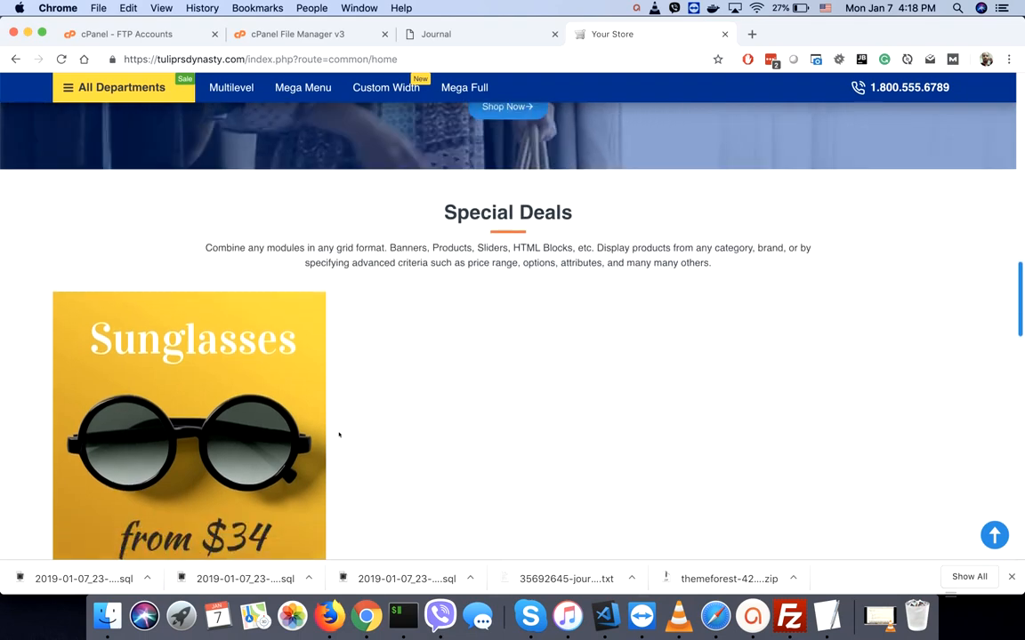
pyautogui.scroll(-7, 339, 434)
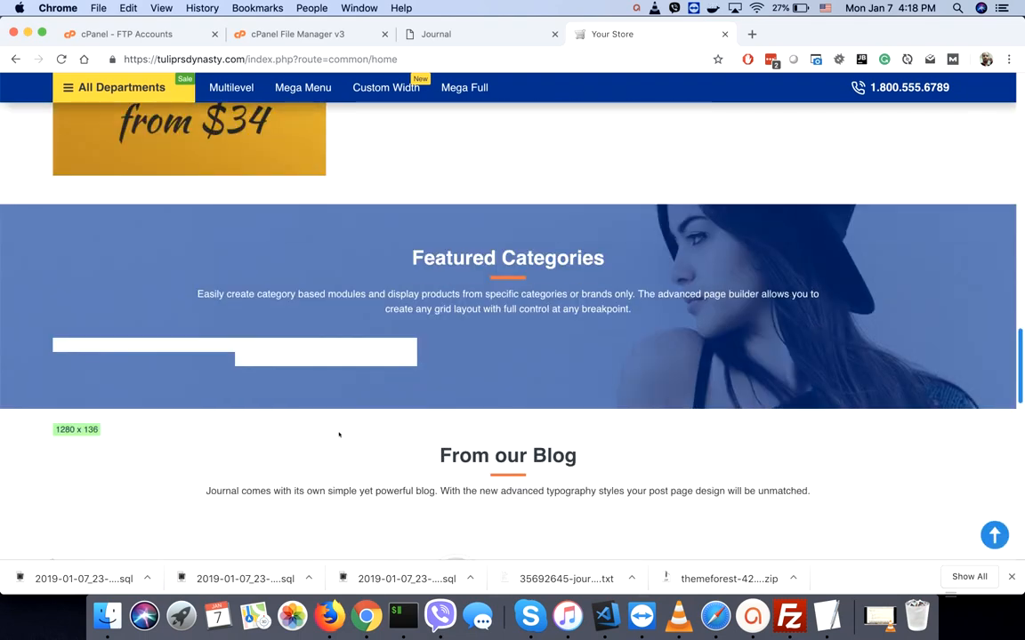
pyautogui.scroll(2, 339, 435)
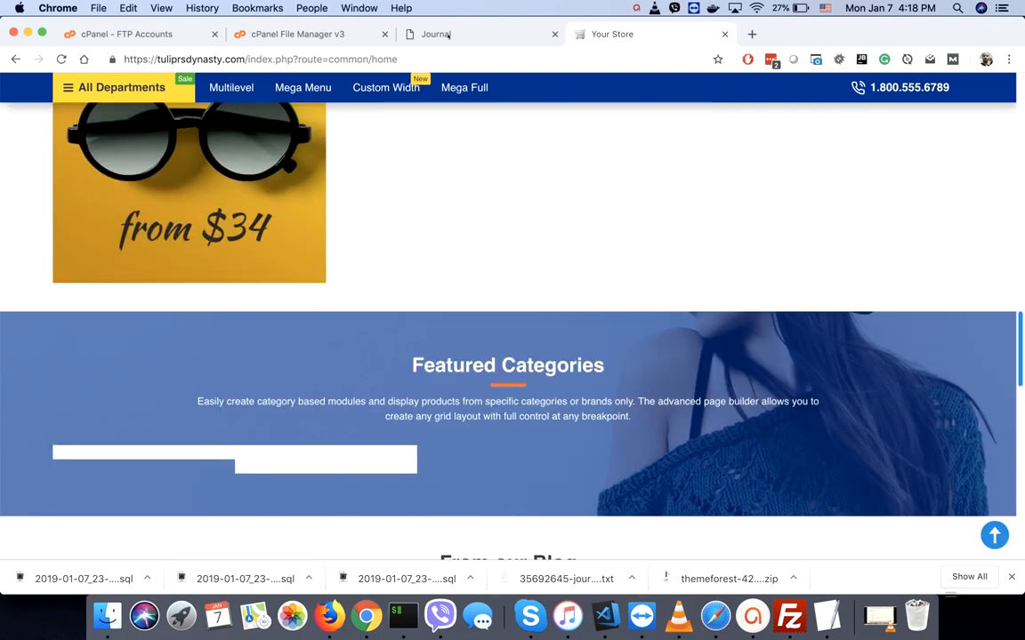
pyautogui.click(448, 34)
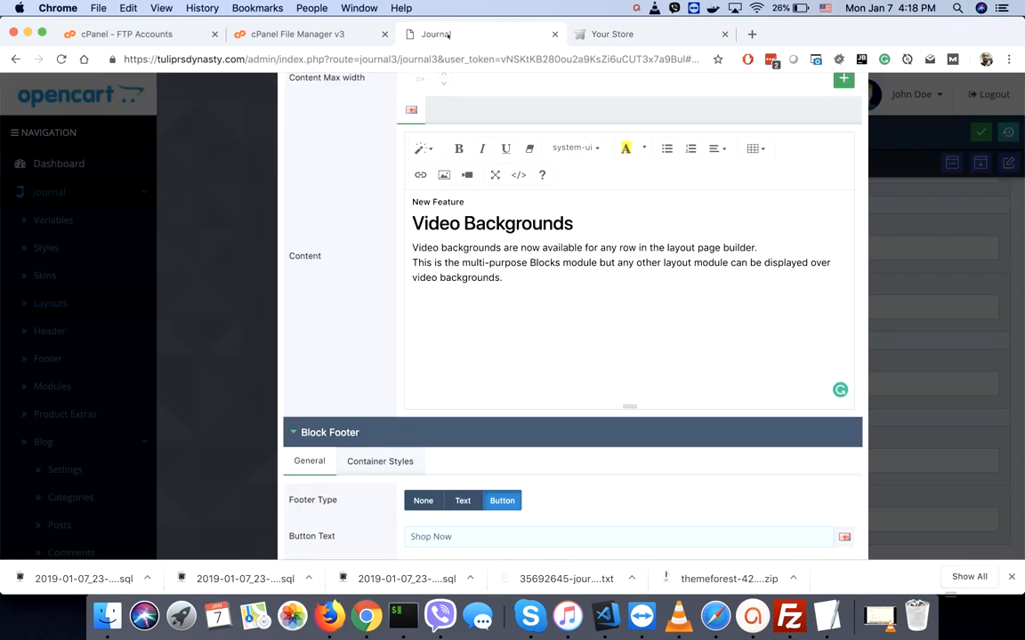
# - Close the block editor unsaved, then delete the Special Deals Title module, its empty column and Row 6
pyautogui.scroll(10, 880, 190)
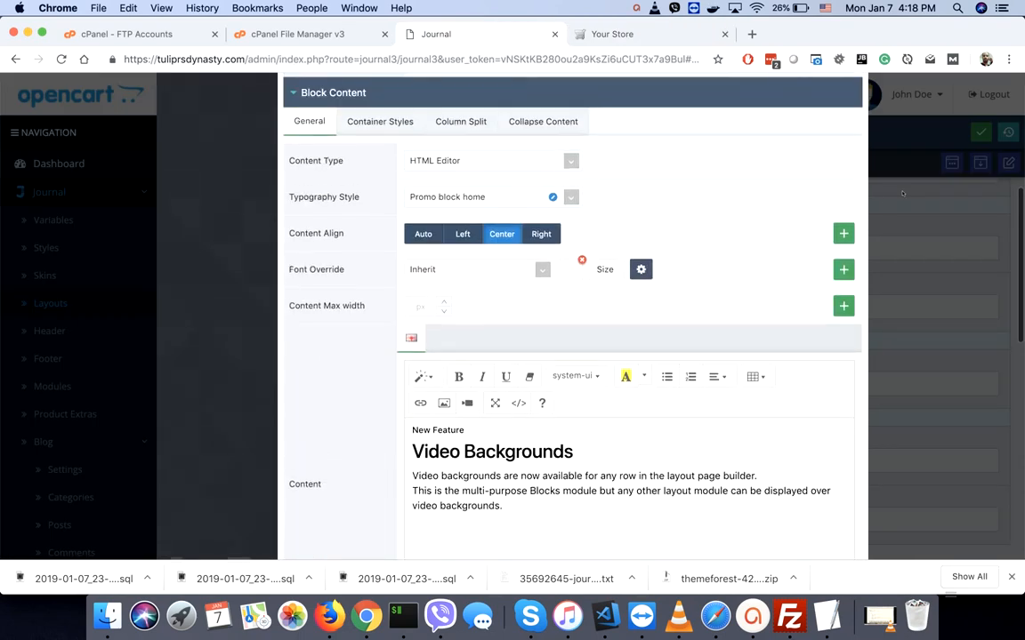
pyautogui.scroll(2, 902, 193)
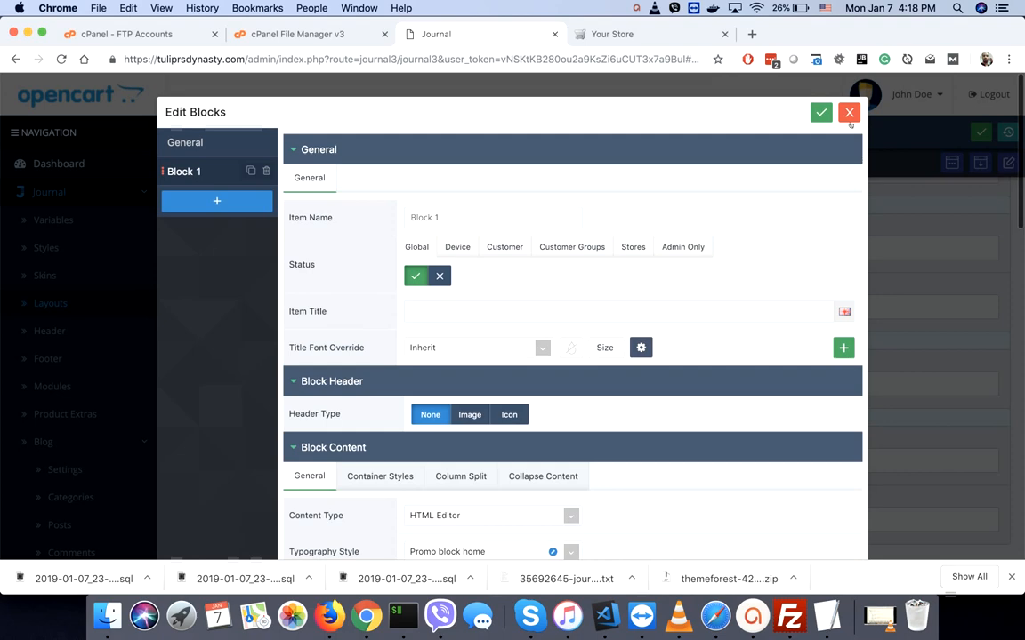
pyautogui.click(849, 116)
pyautogui.scroll(-2, 658, 372)
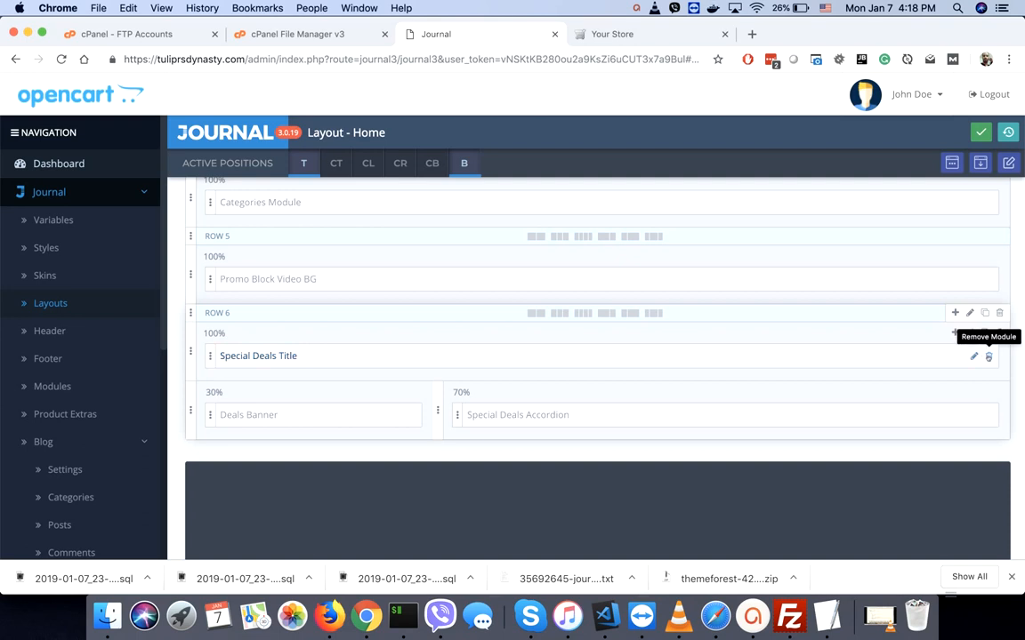
pyautogui.click(988, 357)
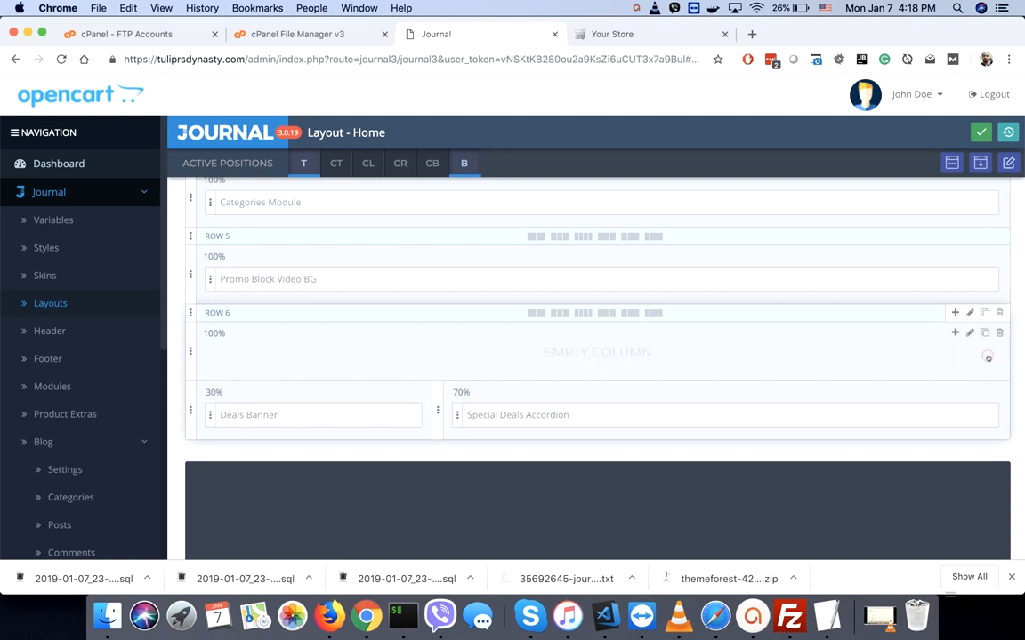
pyautogui.click(1001, 335)
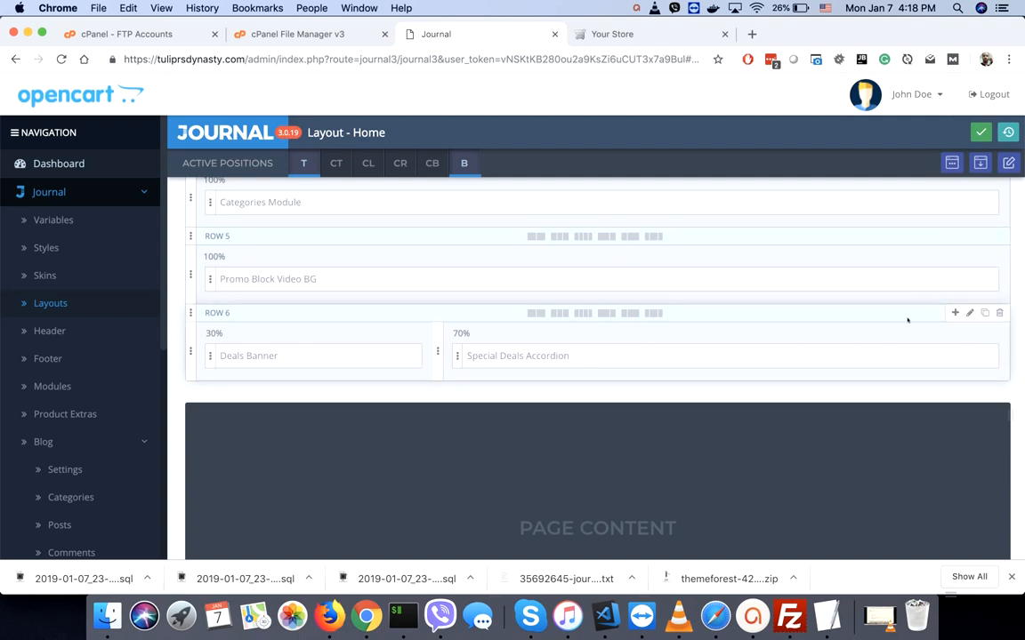
pyautogui.click(999, 313)
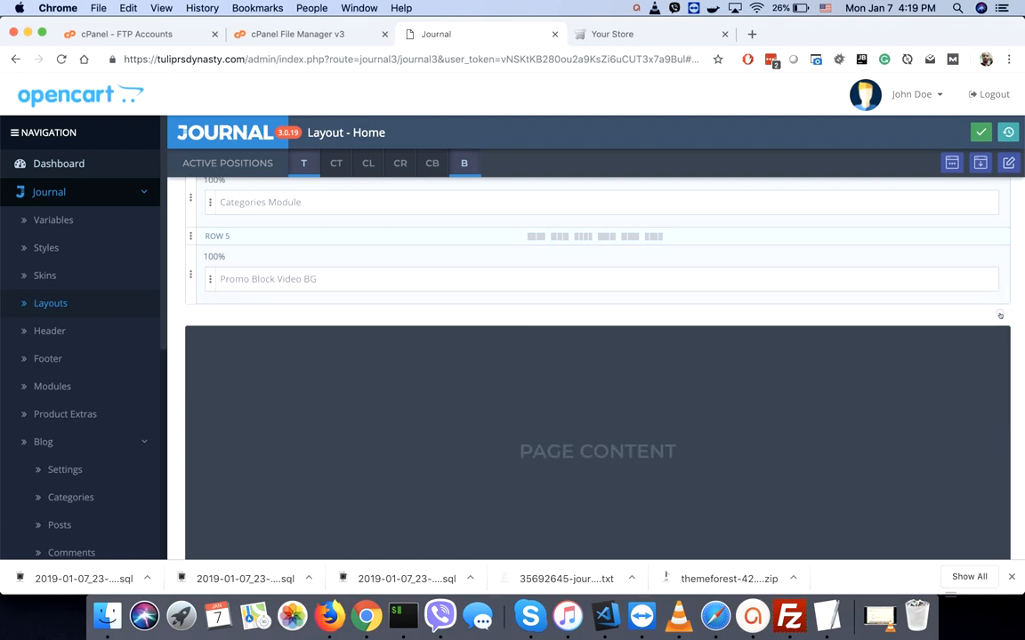
# - Delete the Featured Categories Title module and the Fashion and Beauty categories row
pyautogui.scroll(-5, 762, 445)
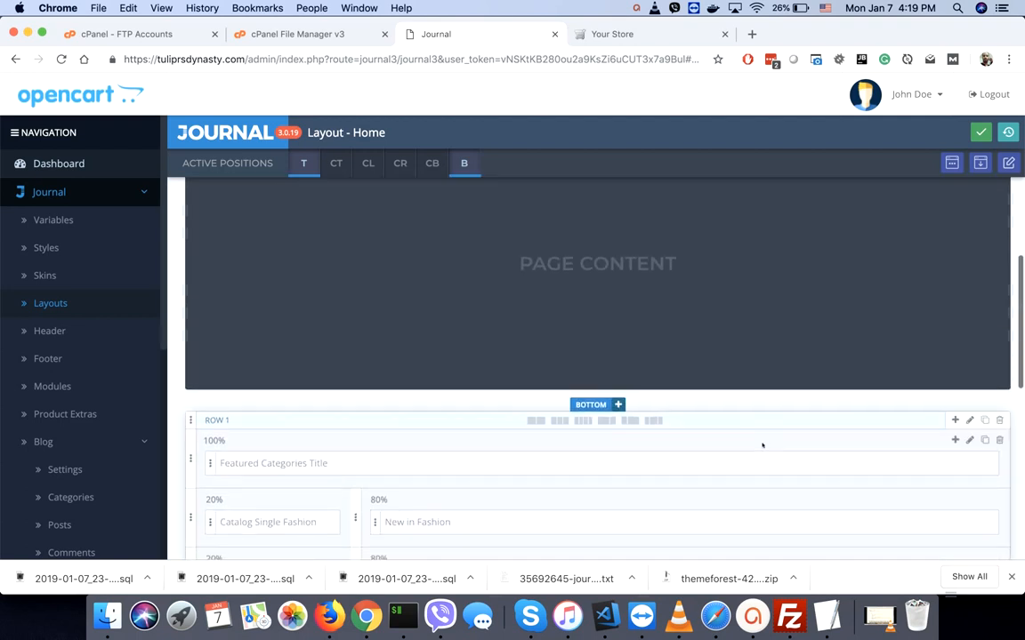
pyautogui.scroll(-1, 762, 445)
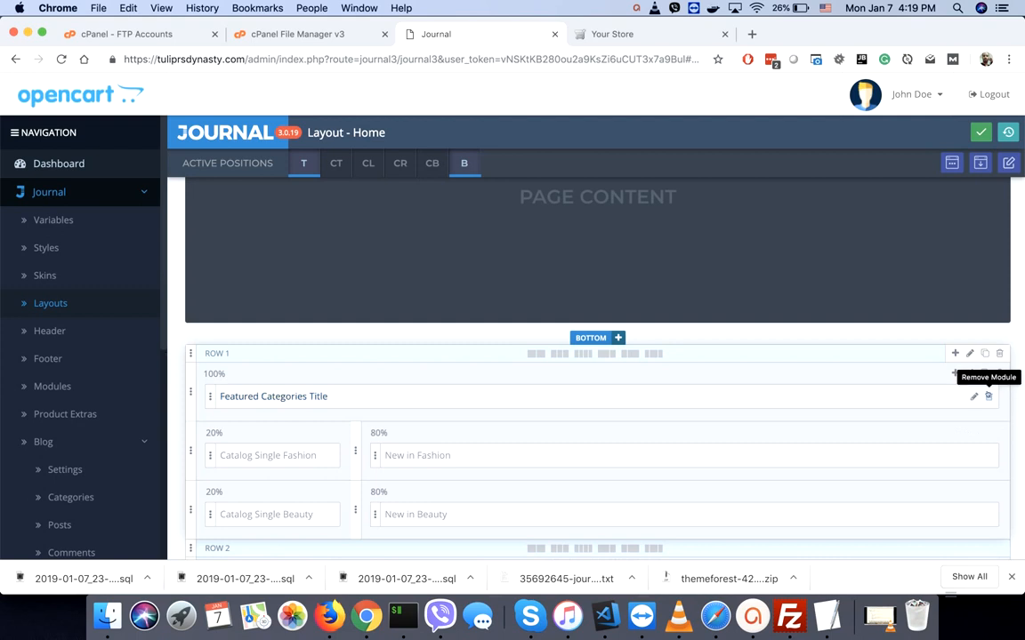
pyautogui.click(988, 395)
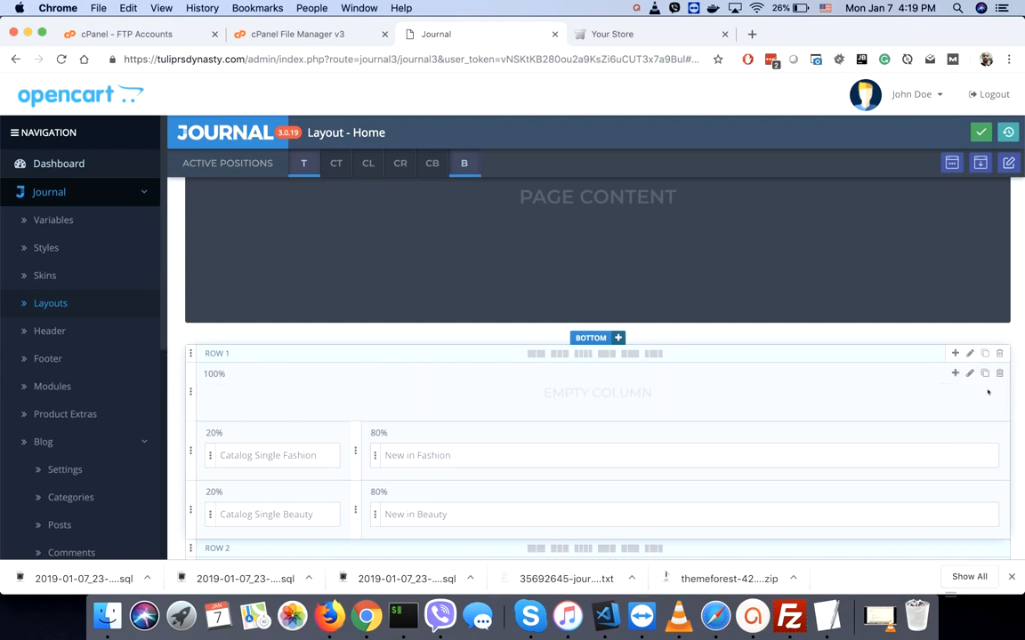
pyautogui.scroll(-1, 987, 391)
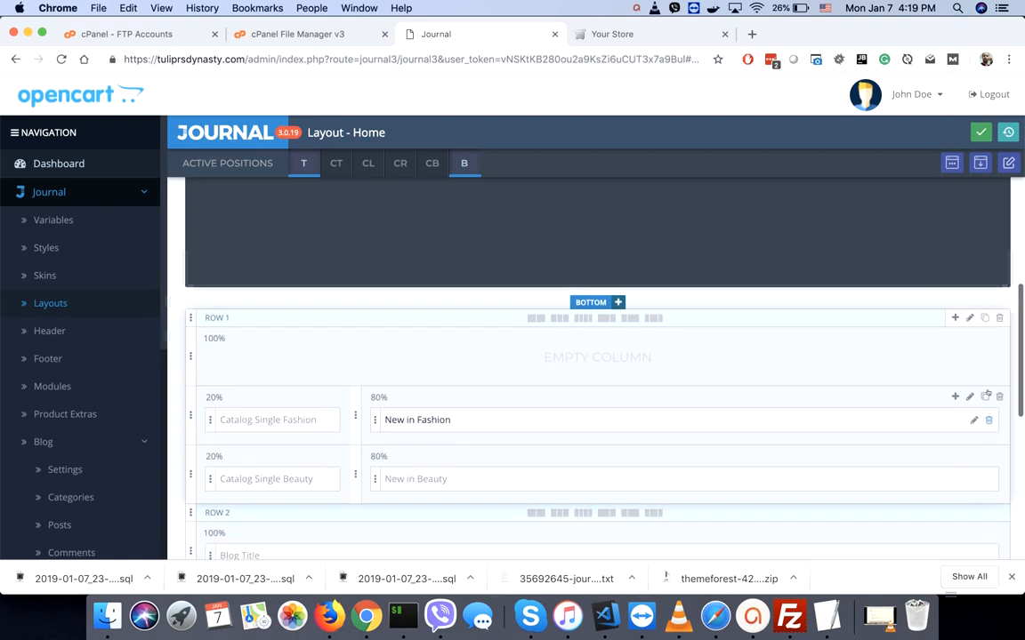
pyautogui.click(999, 317)
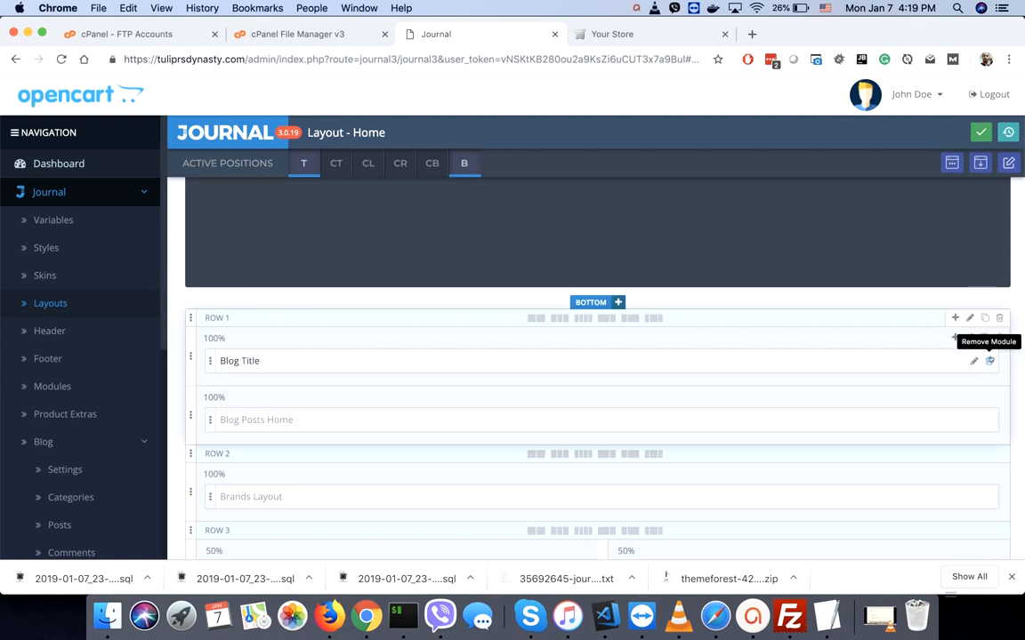
# - Remove the Blog, Testimonials and Improved Gallery rows, then return to the storefront tab
pyautogui.click(1000, 338)
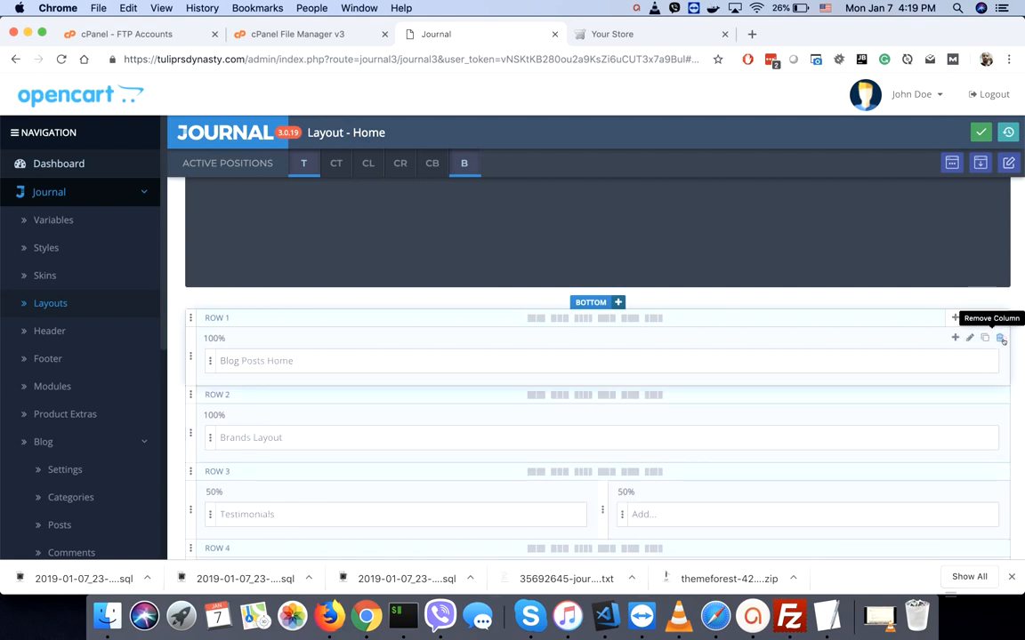
pyautogui.click(1000, 338)
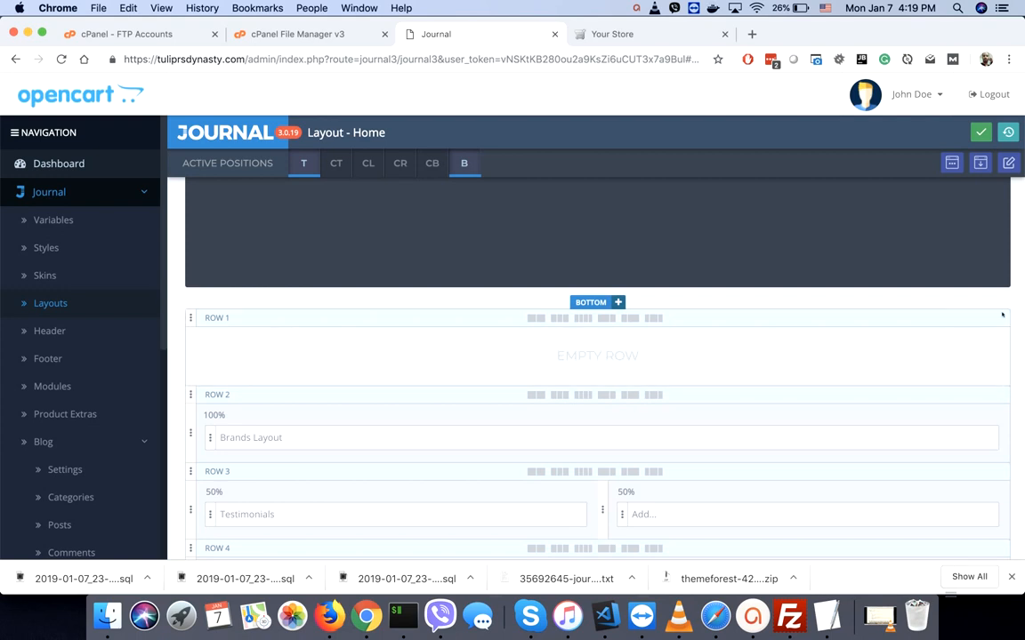
pyautogui.click(999, 318)
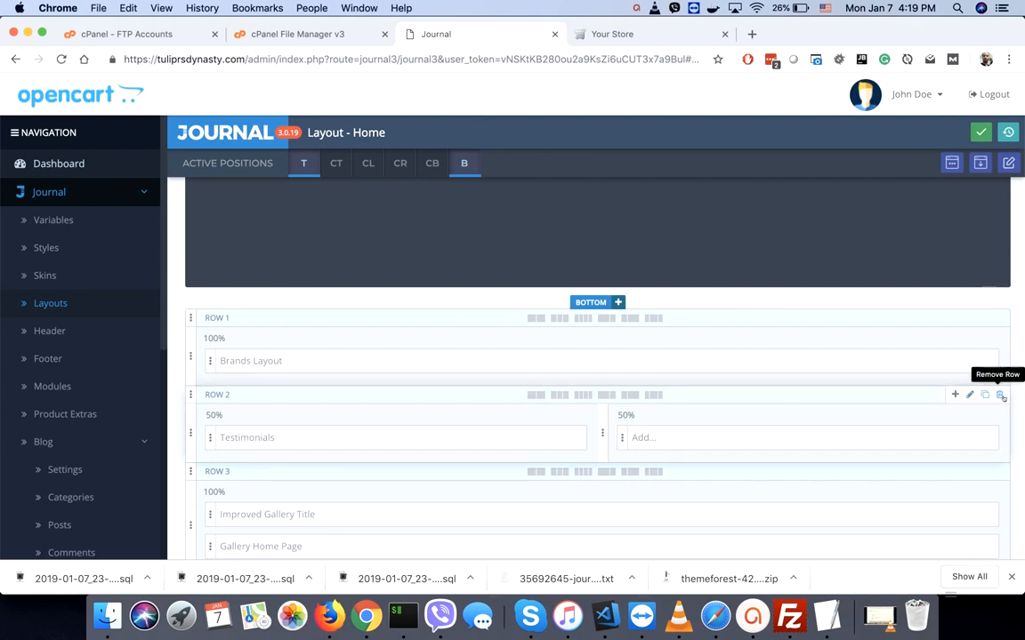
pyautogui.click(999, 394)
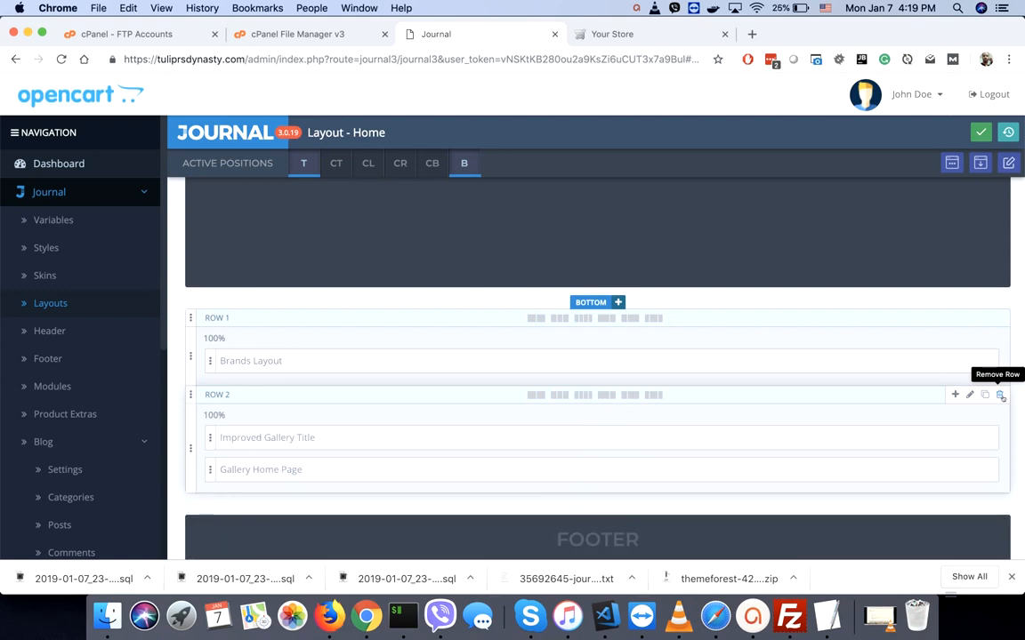
pyautogui.click(1000, 394)
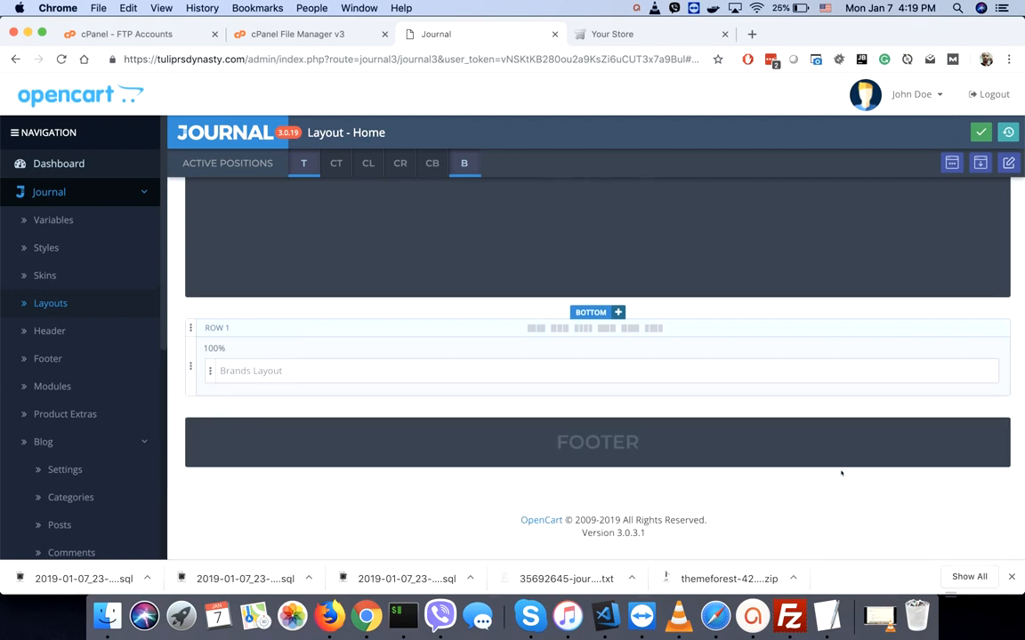
pyautogui.scroll(2, 840, 473)
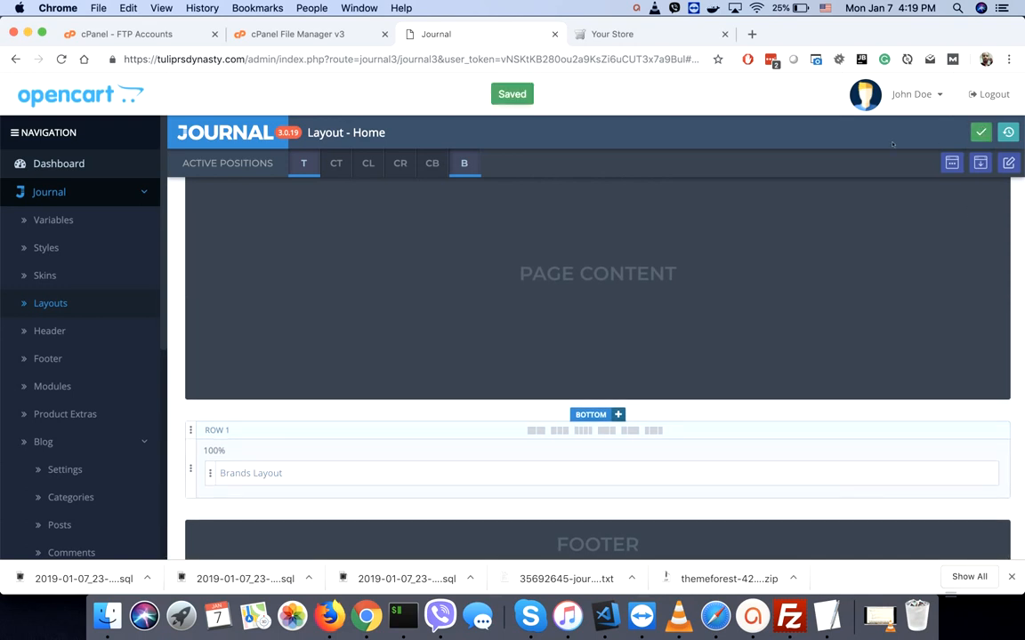
pyautogui.click(623, 34)
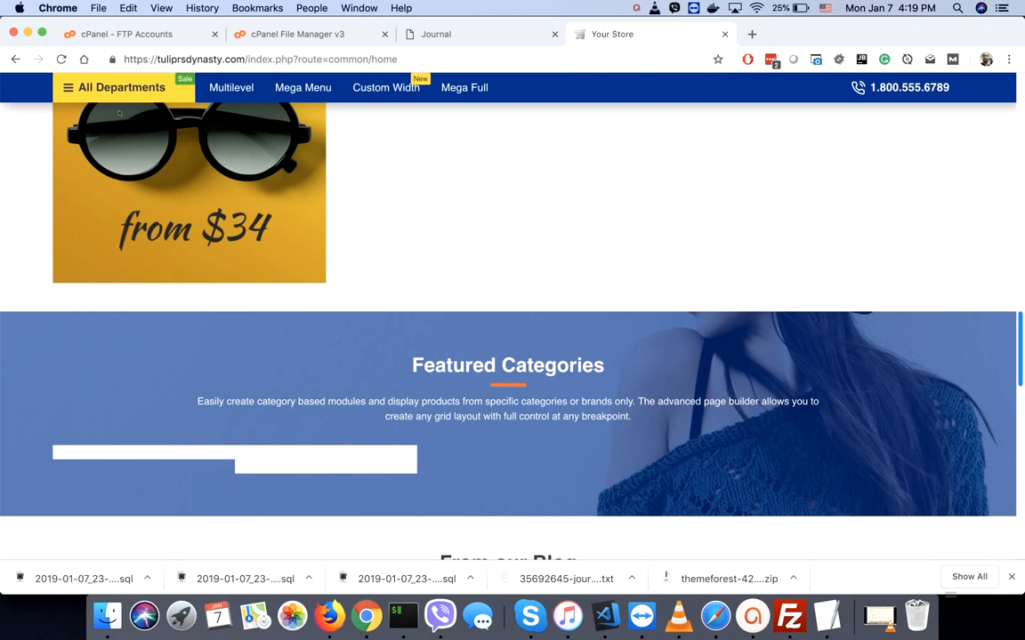
pyautogui.press('super+r')
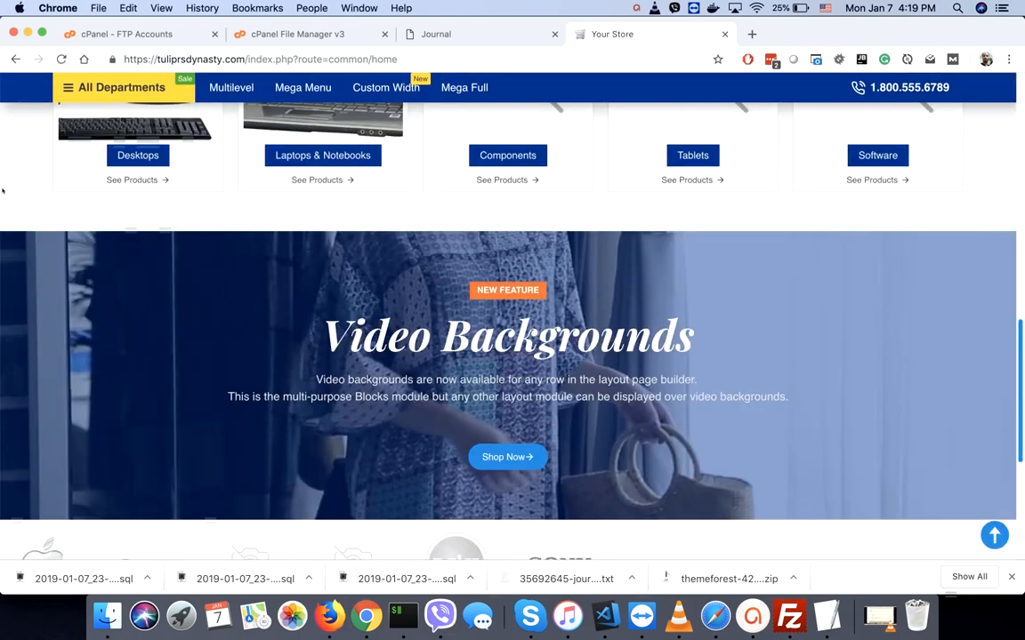
pyautogui.scroll(5, 2, 190)
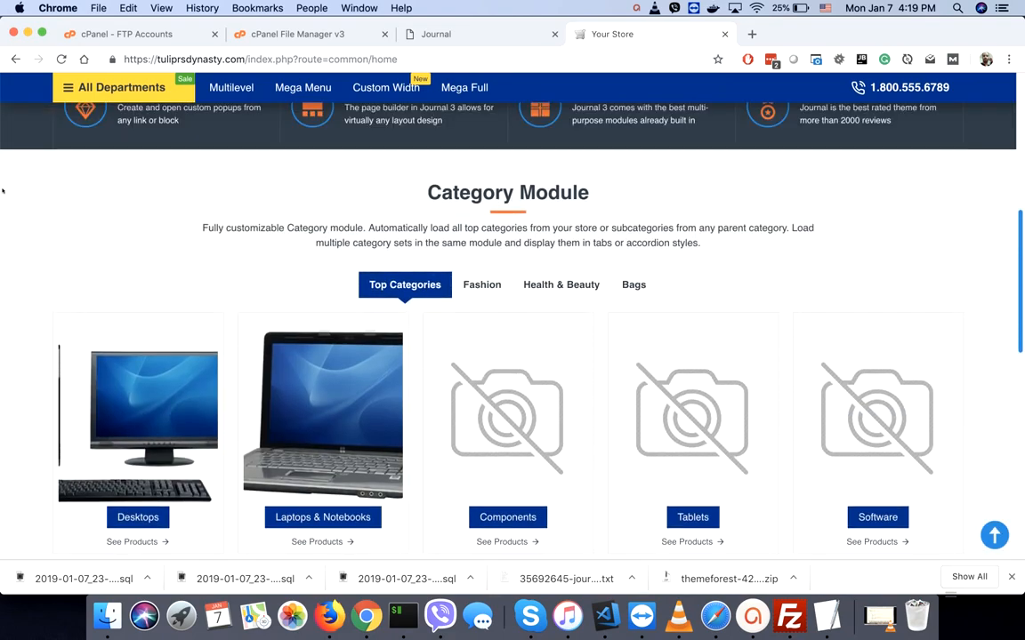
pyautogui.scroll(3, 3, 190)
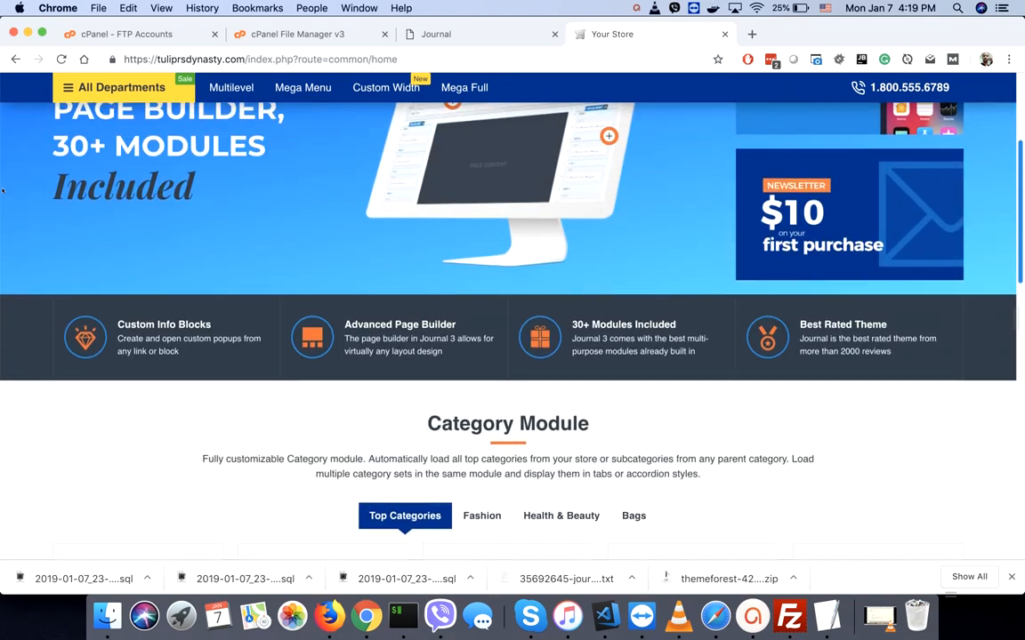
pyautogui.scroll(3, 3, 191)
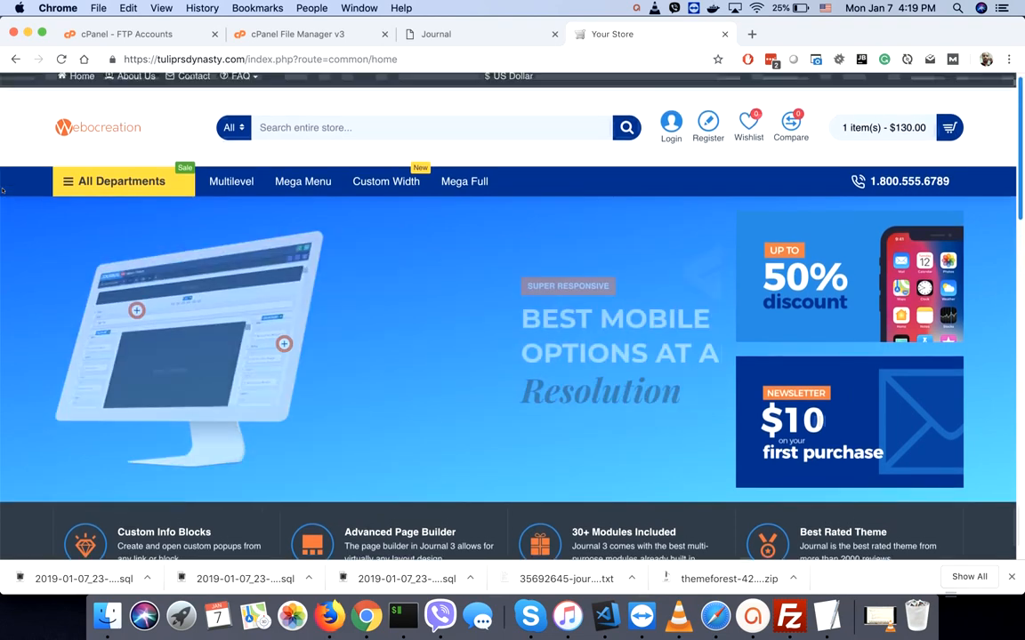
pyautogui.scroll(1, 3, 189)
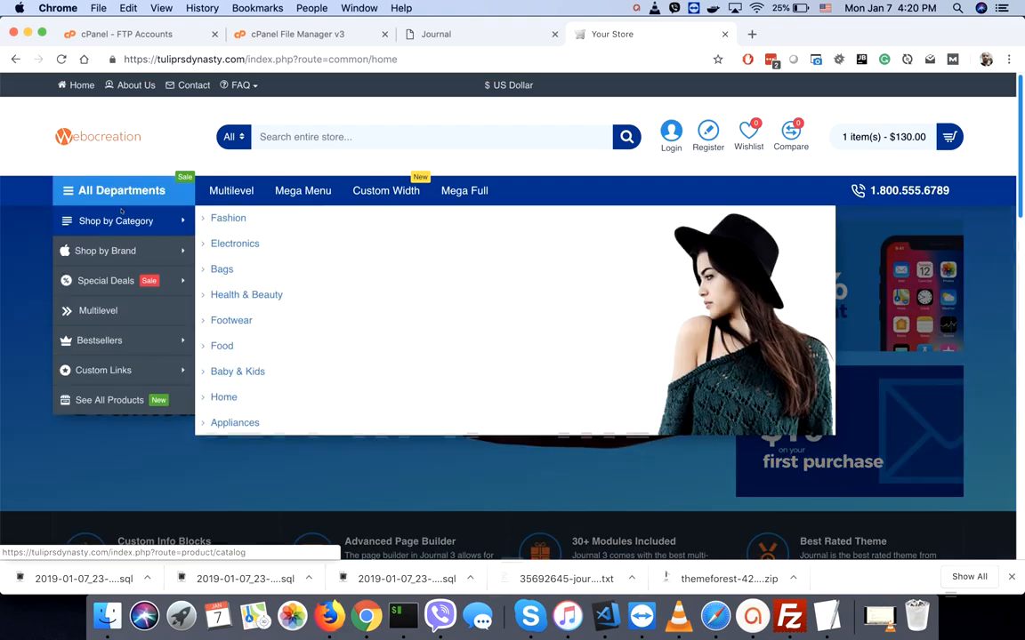
pyautogui.moveTo(122, 190)
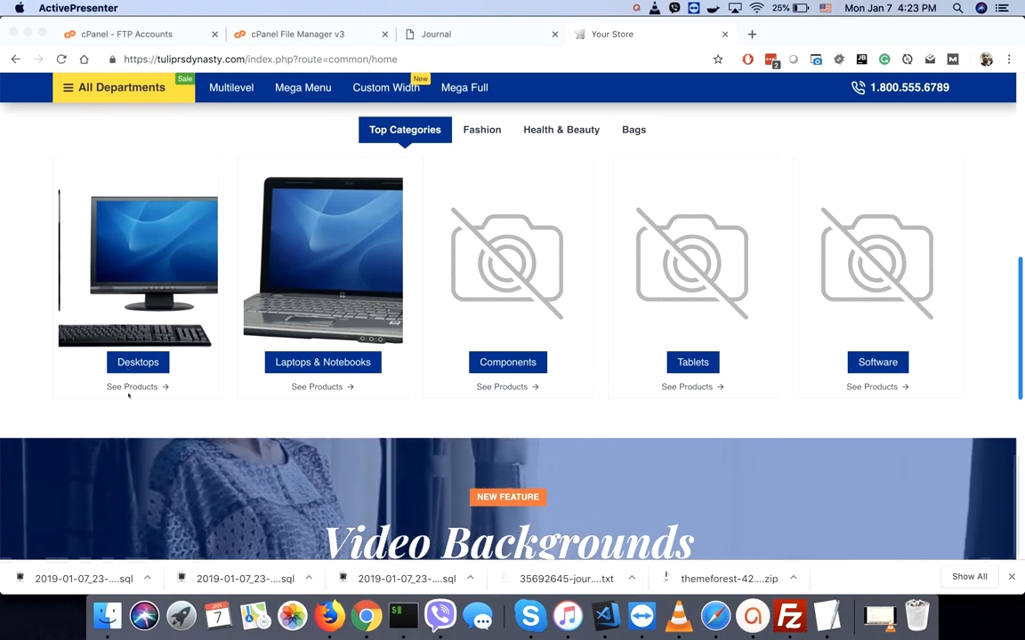
# - Open the Desktops category product listing and scroll down to the Canon EOS 5D
pyautogui.click(133, 387)
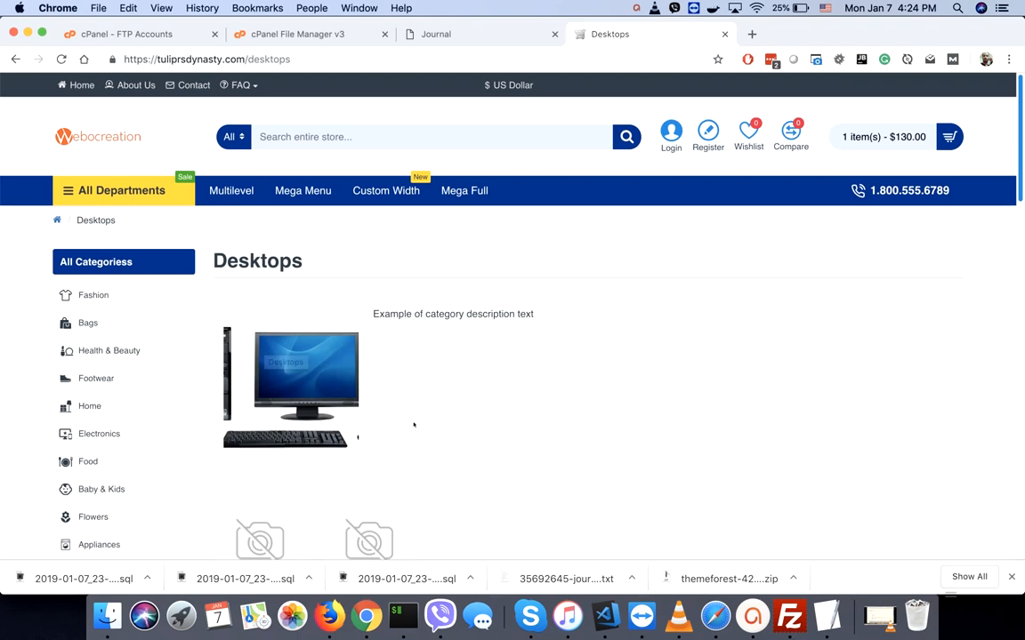
pyautogui.scroll(-5, 413, 423)
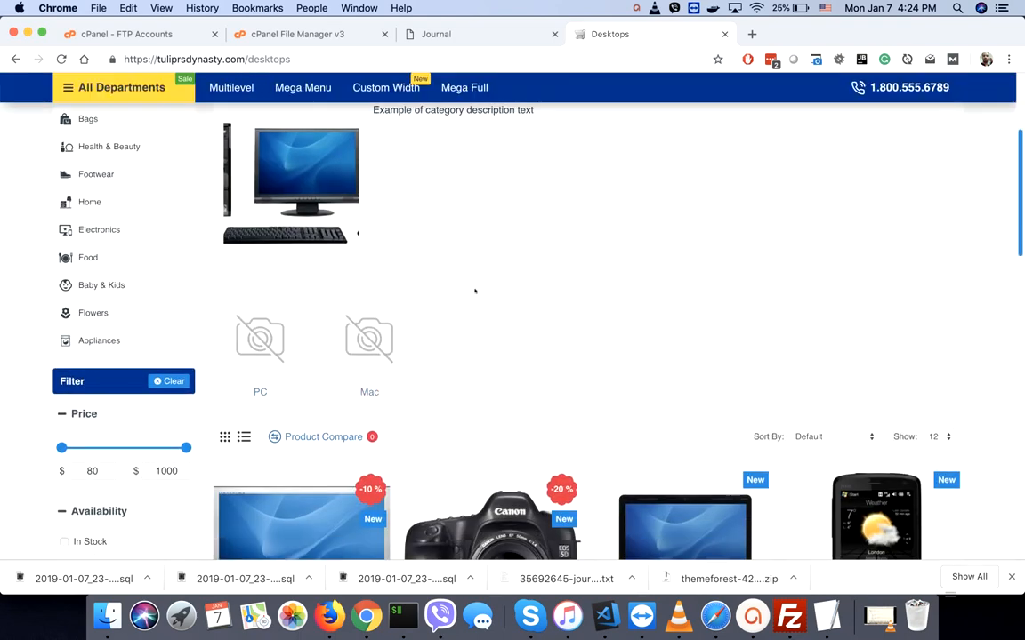
pyautogui.scroll(-2, 473, 290)
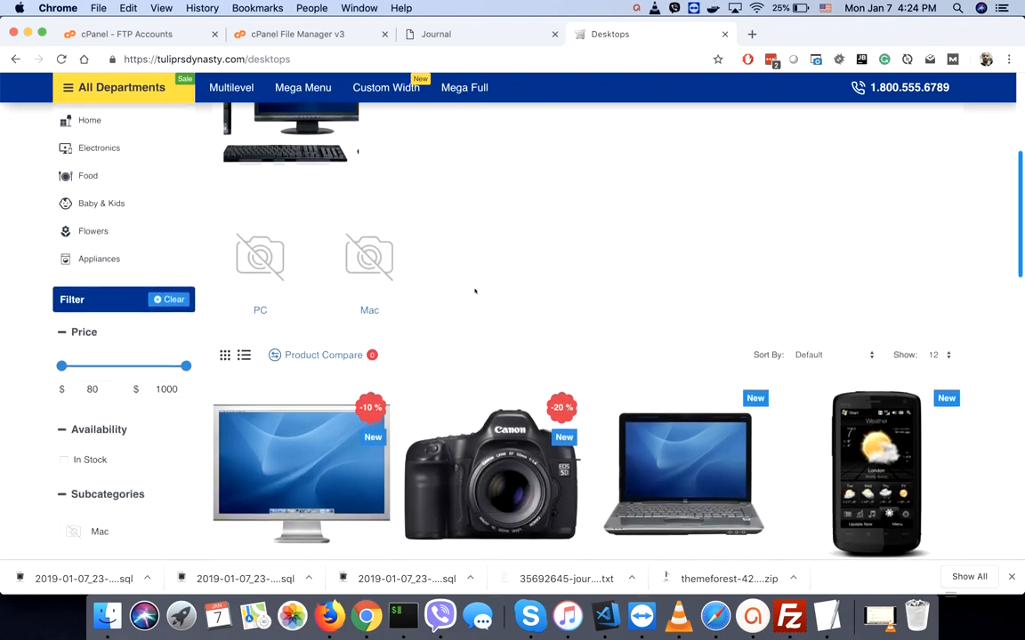
pyautogui.scroll(-5, 475, 291)
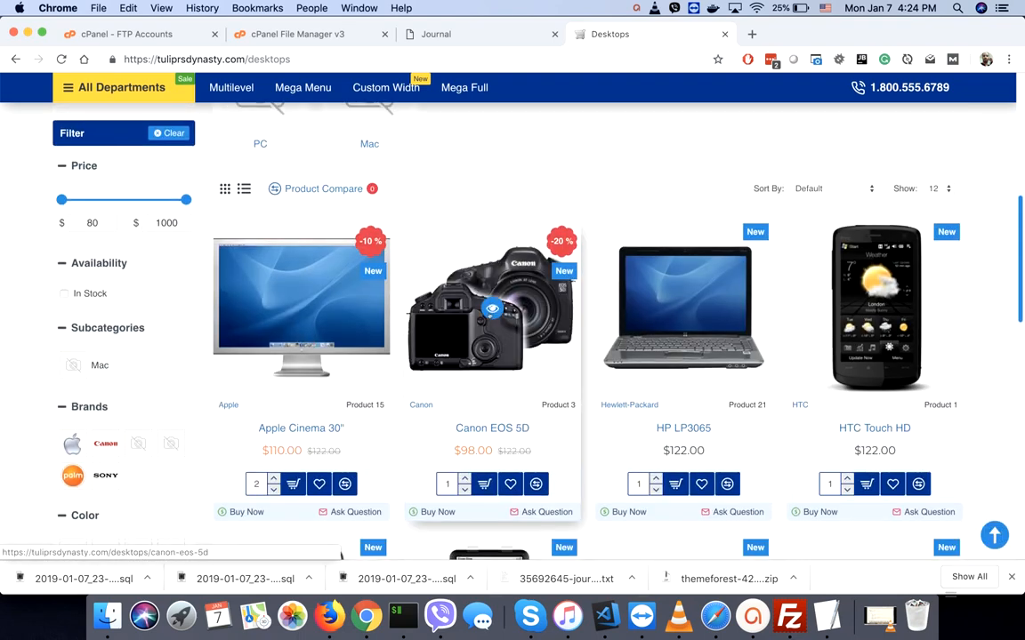
# - Quick-view the Canon EOS 5D, close the preview, and open its full product page
pyautogui.click(491, 309)
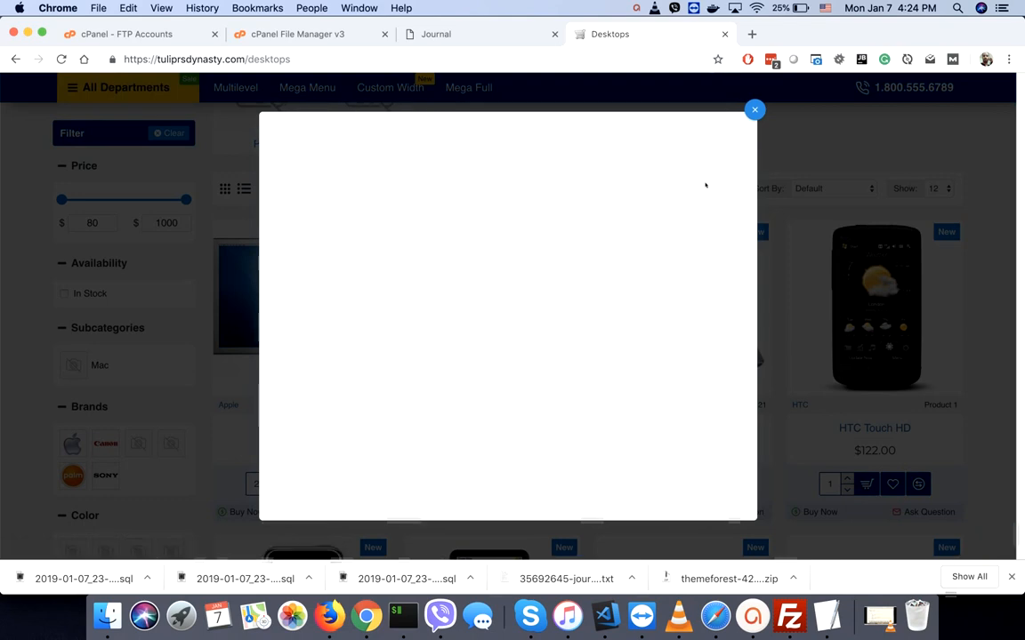
pyautogui.click(754, 108)
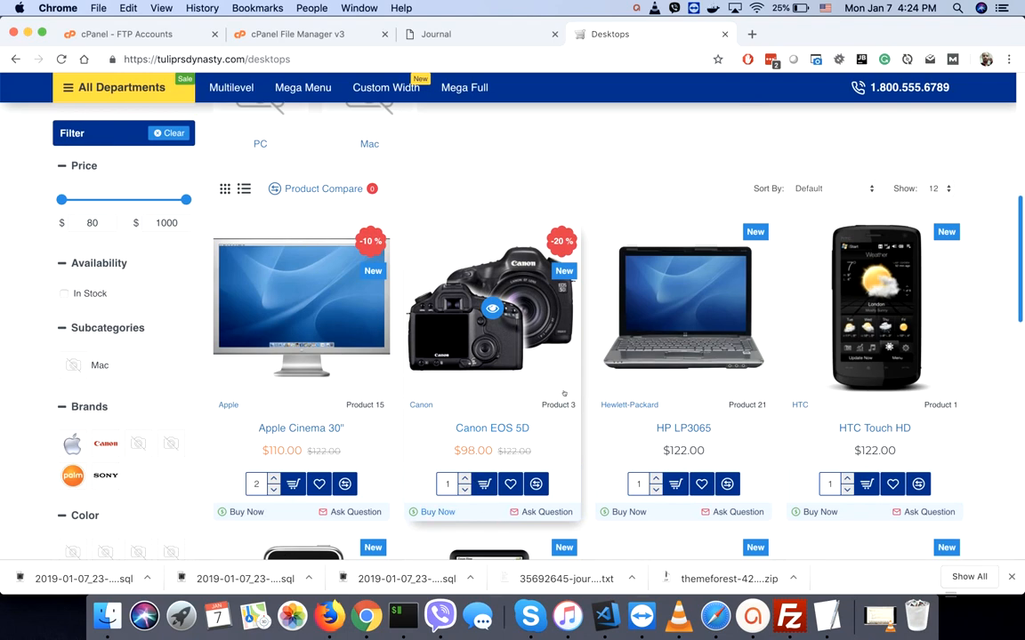
pyautogui.click(501, 431)
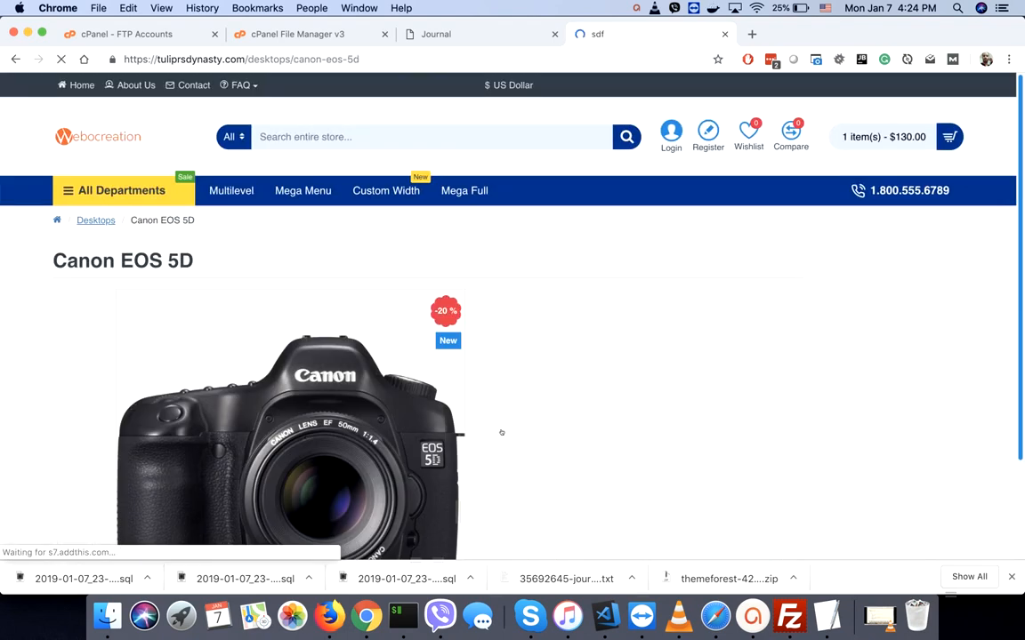
# - Scroll through the Canon EOS 5D product page, then return to the Journal admin's Category layout
pyautogui.scroll(-4, 501, 433)
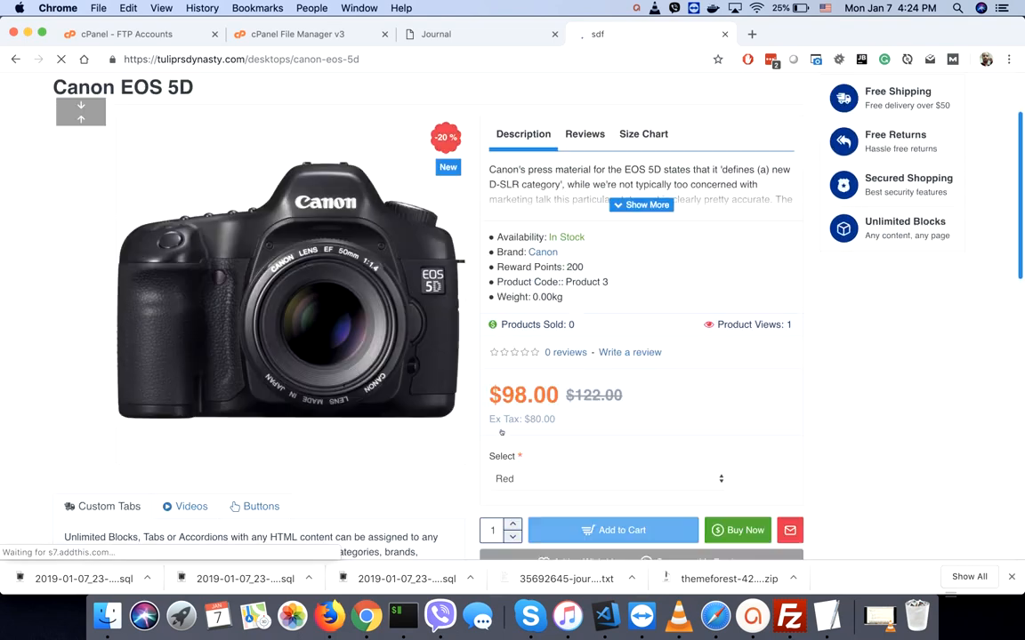
pyautogui.scroll(-3, 501, 432)
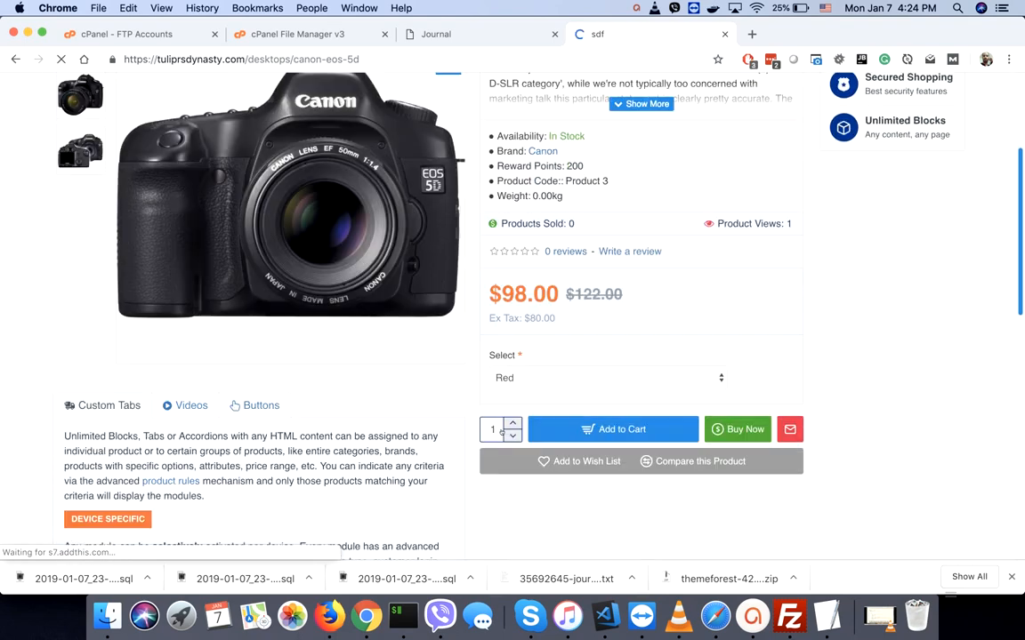
pyautogui.scroll(-7, 500, 432)
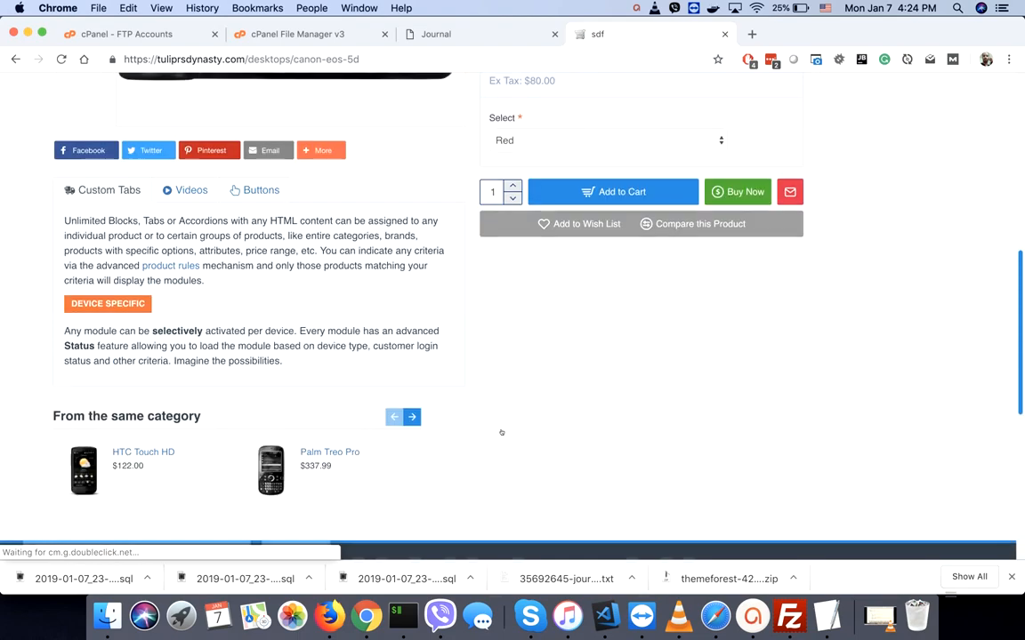
pyautogui.scroll(-7, 501, 432)
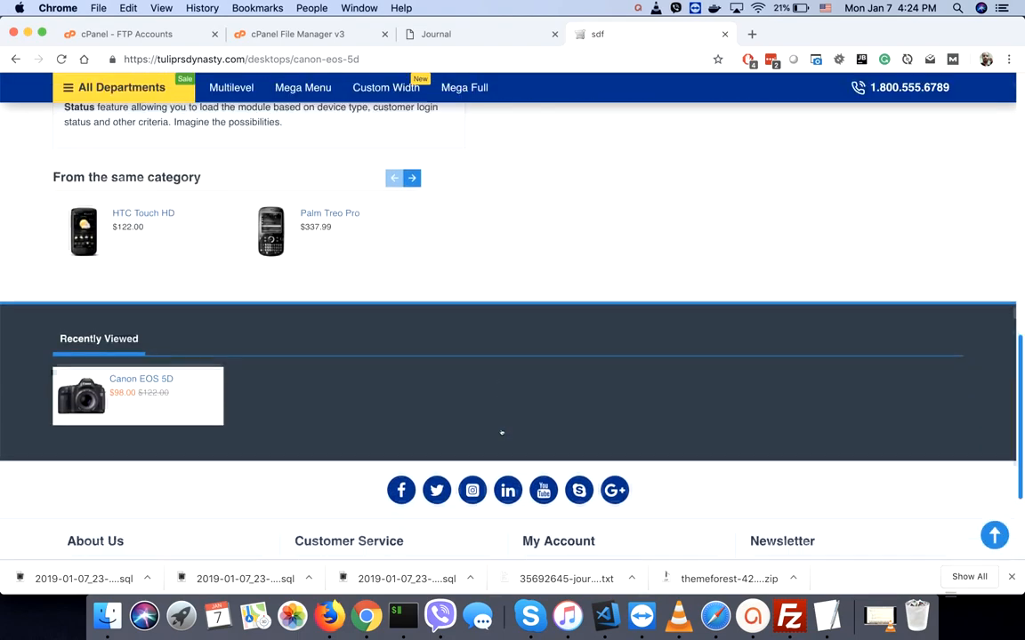
pyautogui.scroll(16, 500, 432)
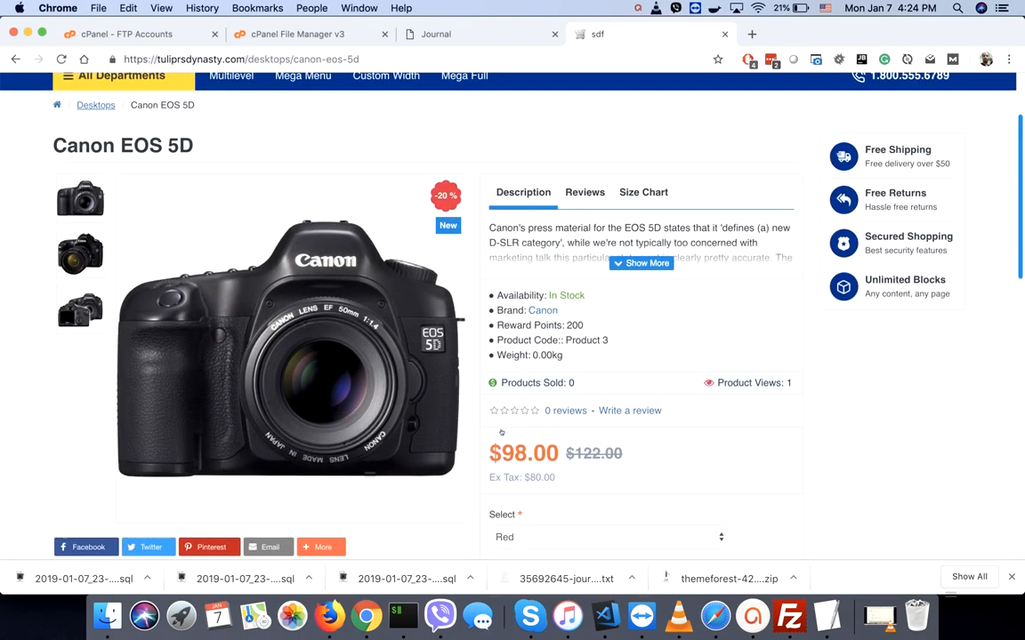
pyautogui.scroll(3, 501, 432)
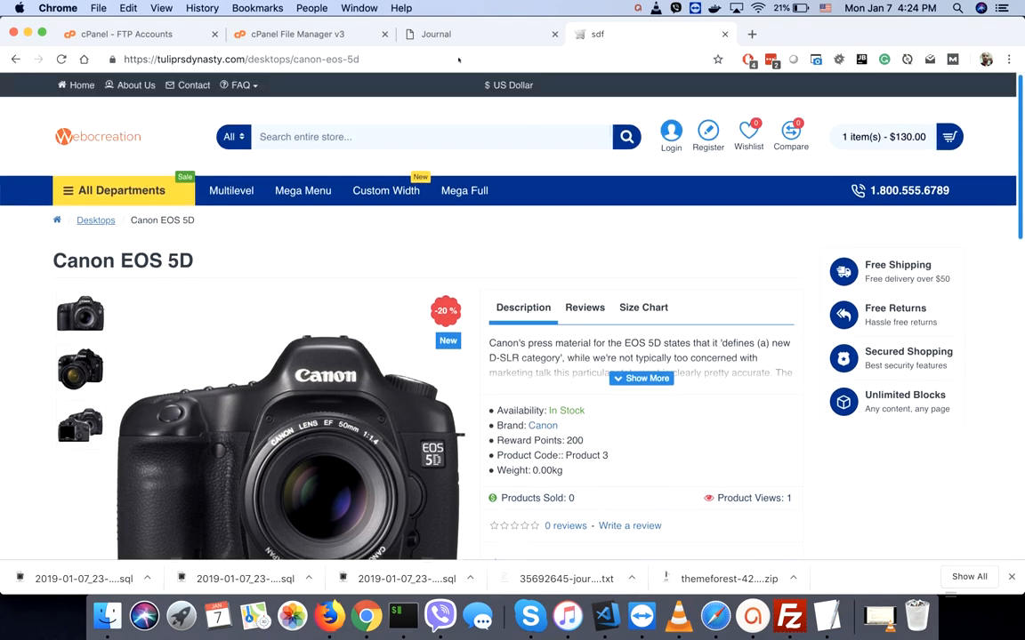
pyautogui.click(442, 33)
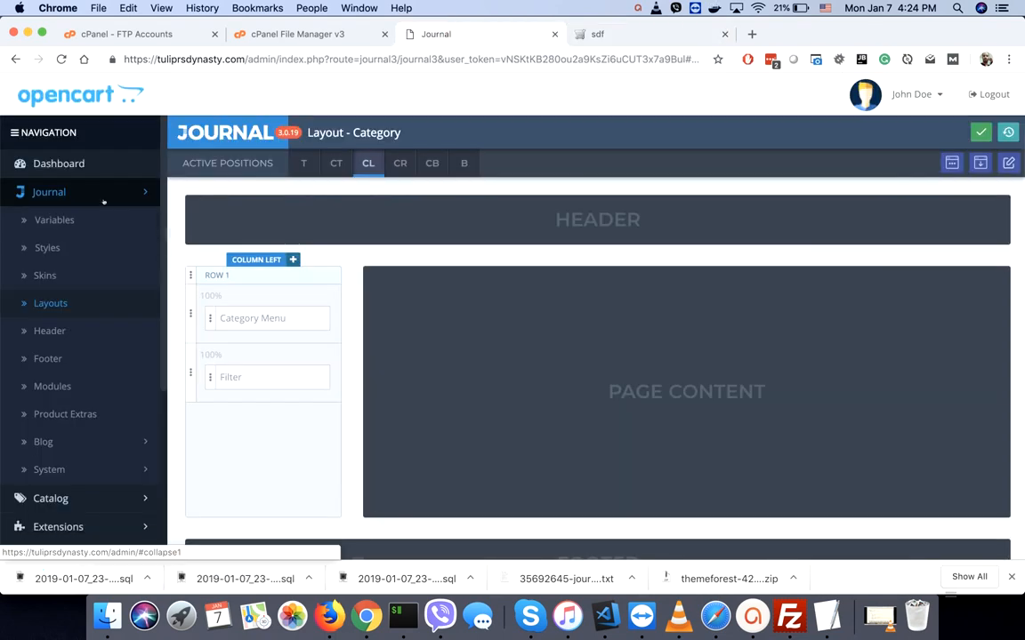
# - Go to Extensions > Extensions and filter the list to Payments
pyautogui.click(49, 192)
pyautogui.click(49, 244)
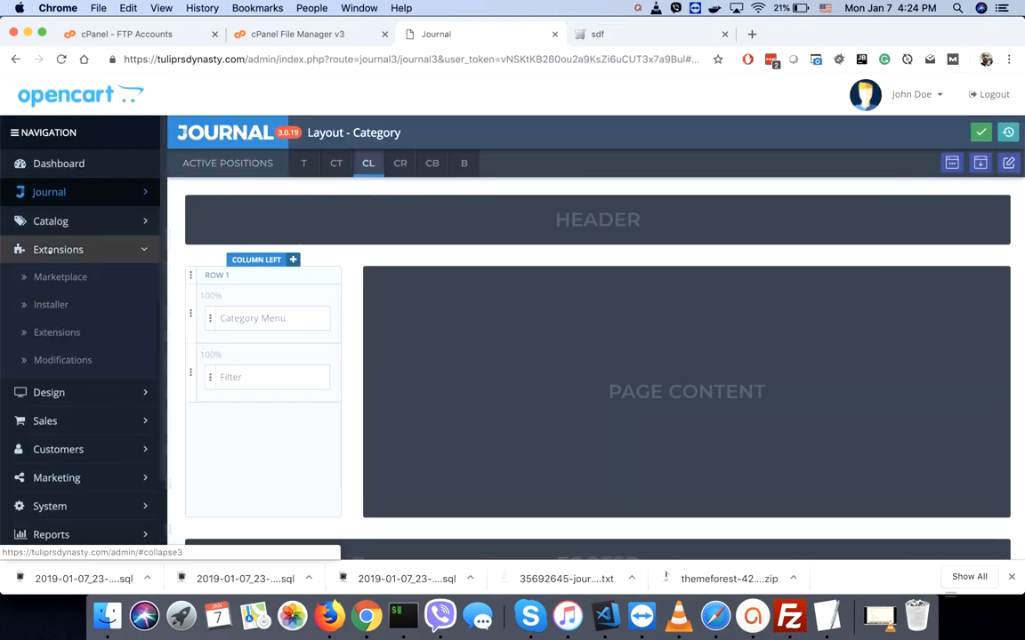
pyautogui.click(43, 333)
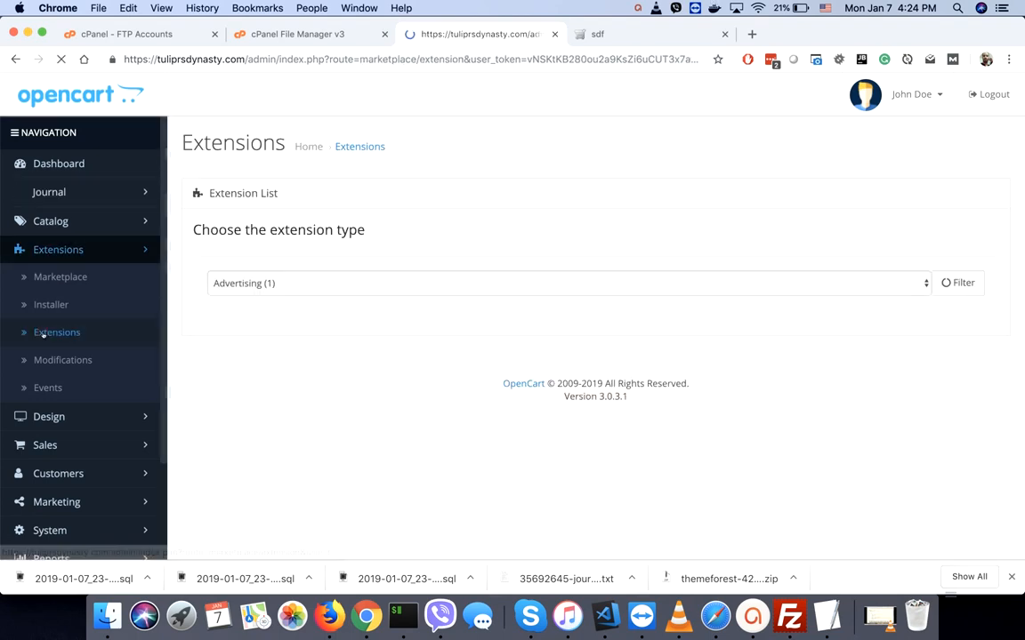
pyautogui.click(304, 281)
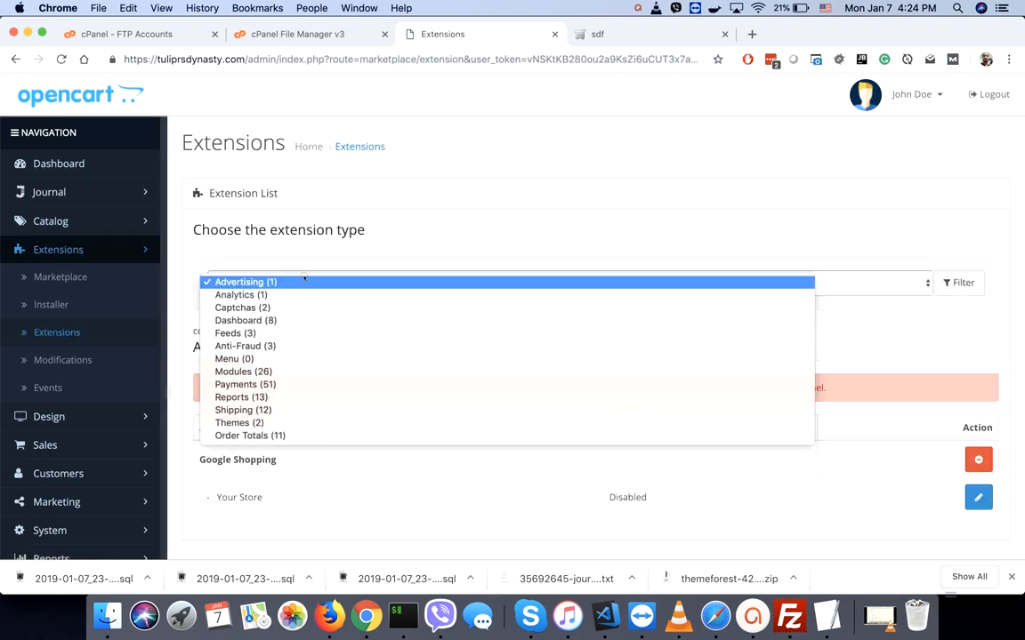
pyautogui.click(233, 385)
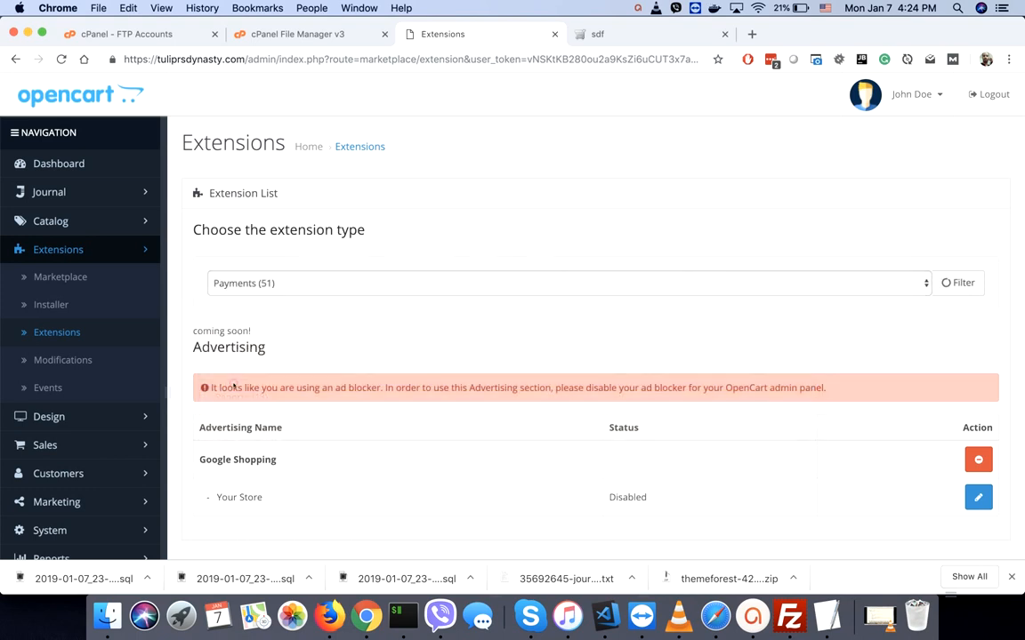
# - Find PayPal Payments Standard in the payments list and install it
pyautogui.scroll(-1, 340, 342)
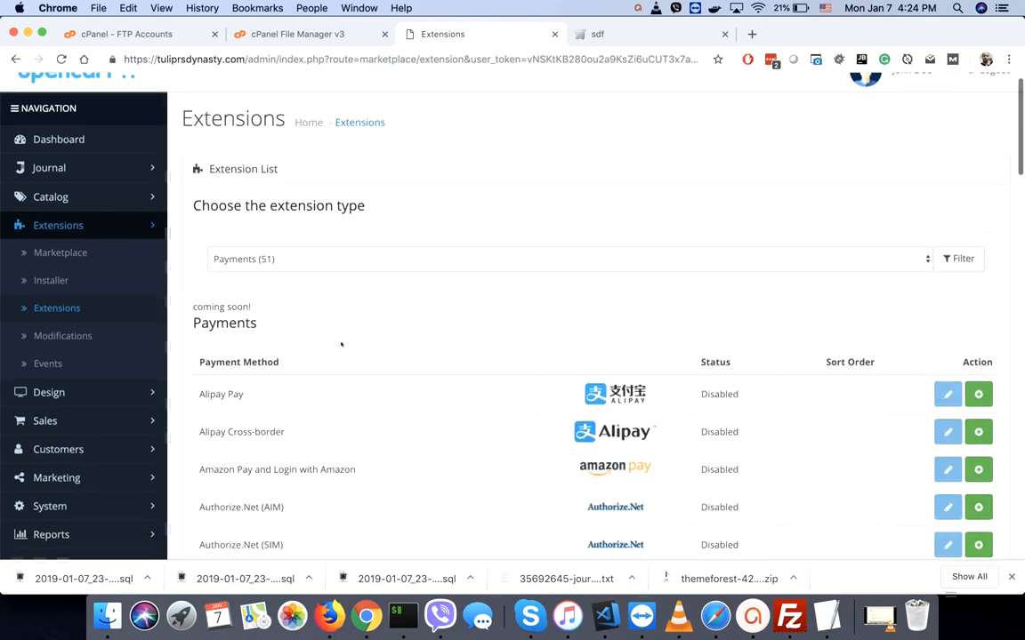
pyautogui.press('super+f')
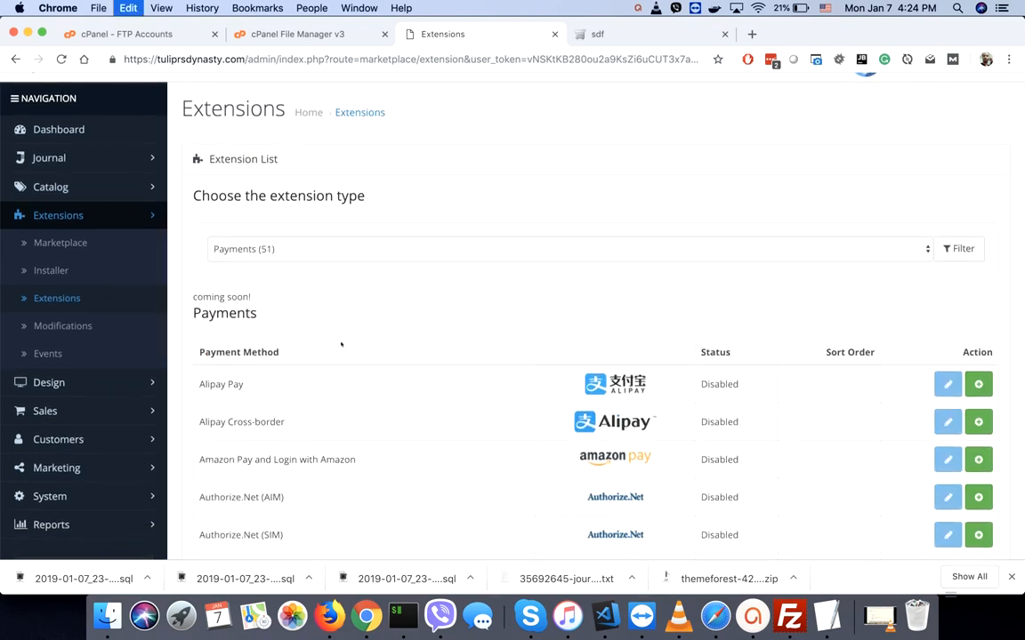
pyautogui.press('Escape')
pyautogui.scroll(-12, 459, 208)
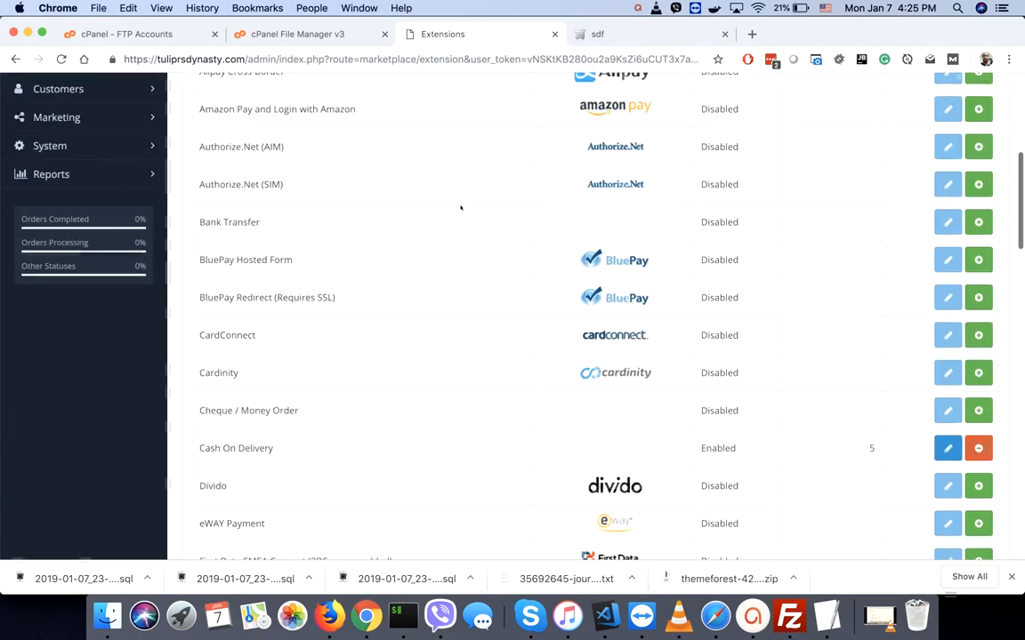
pyautogui.scroll(-9, 460, 208)
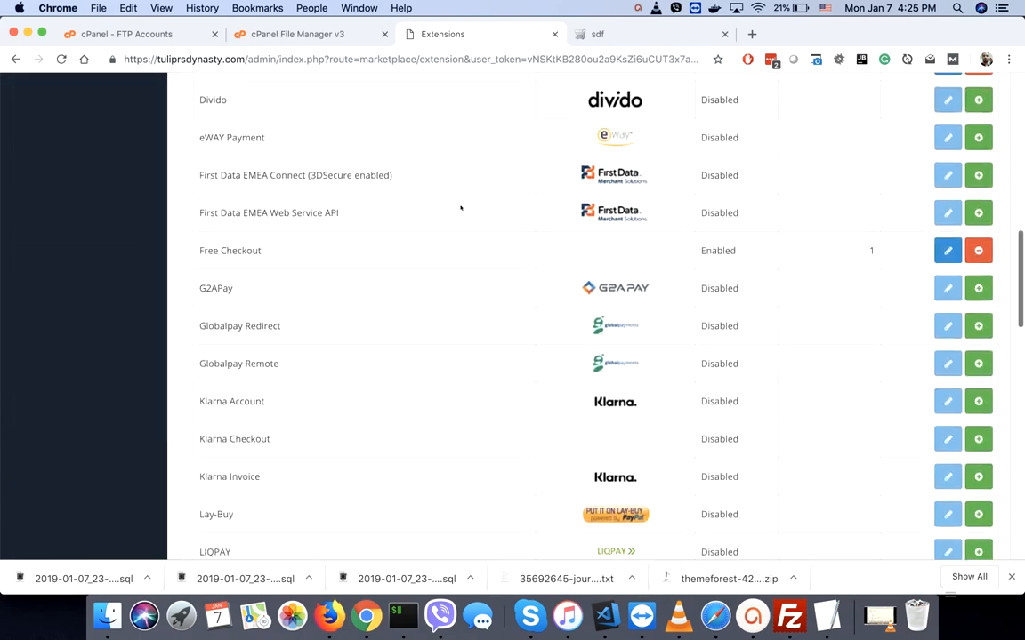
pyautogui.scroll(-5, 460, 208)
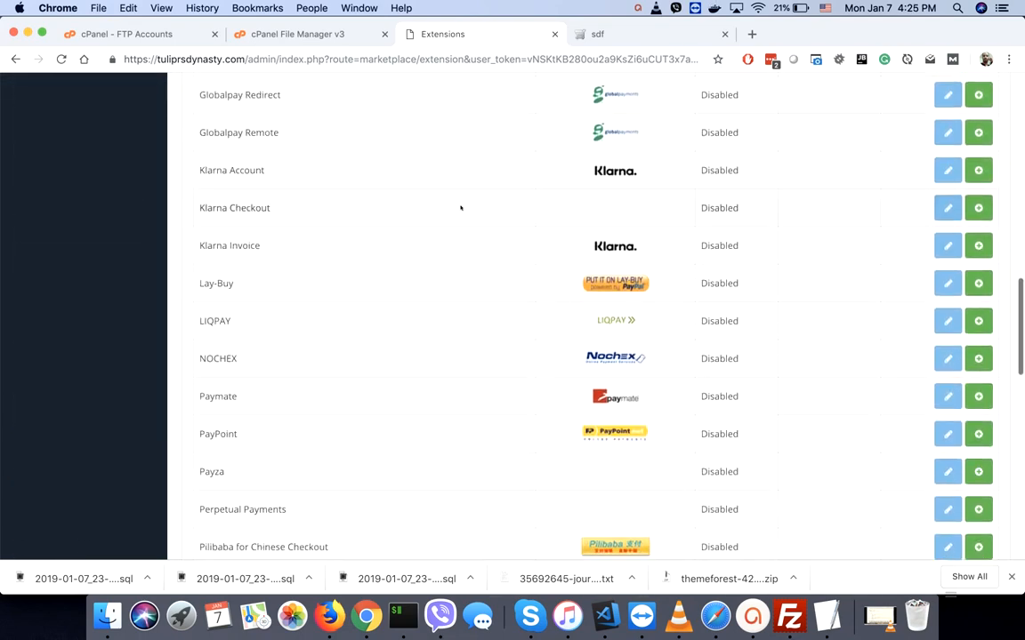
pyautogui.scroll(-4, 459, 208)
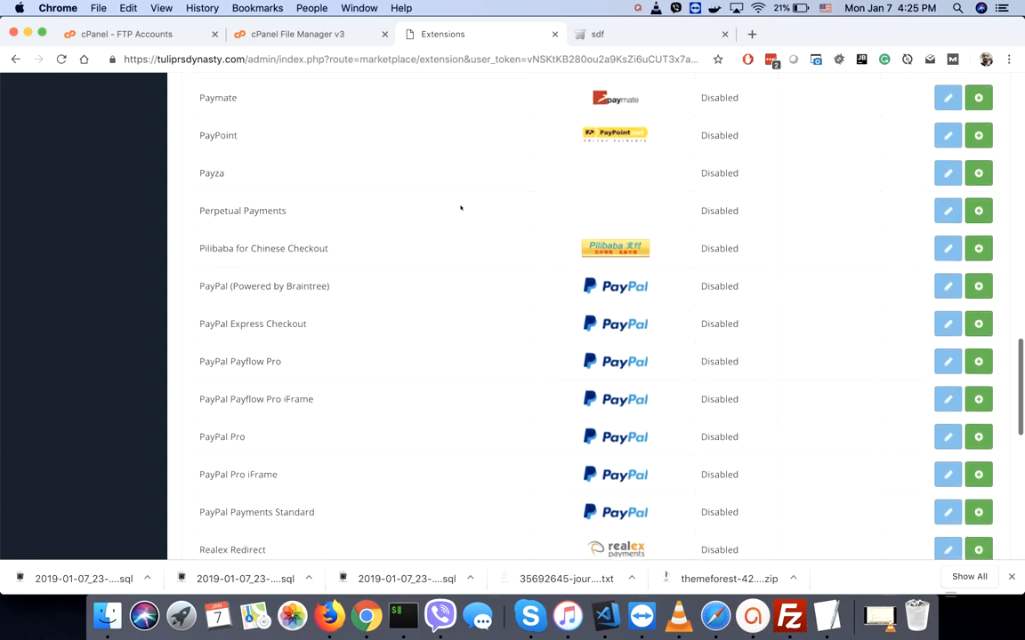
pyautogui.scroll(-2, 277, 263)
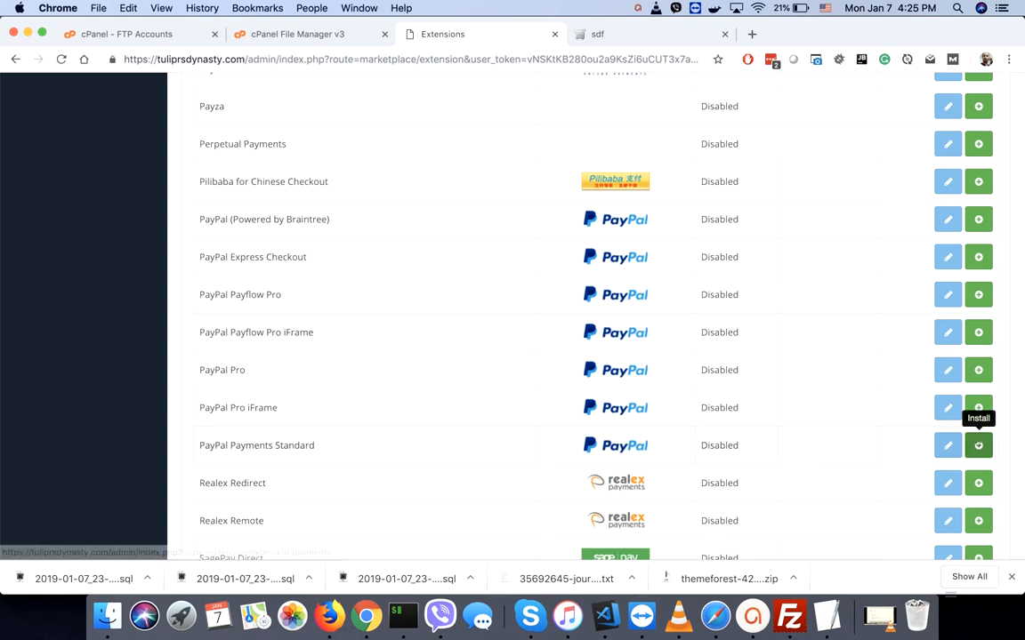
pyautogui.click(979, 444)
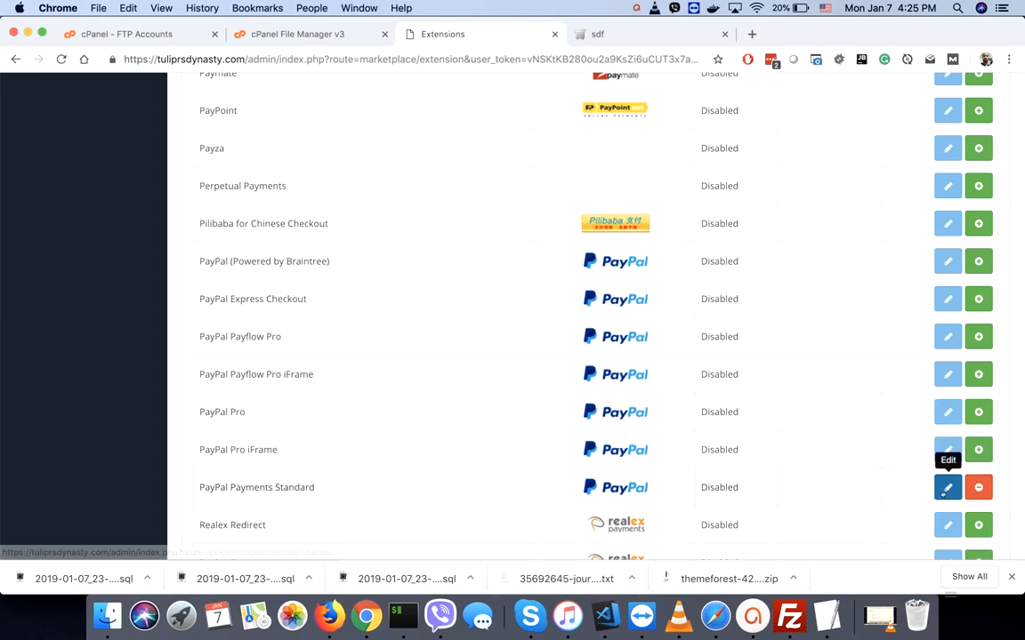
# - In PayPal Standard settings, fill in the account e-mail, keep Sandbox Mode No, and enable Debug Mode
pyautogui.click(947, 487)
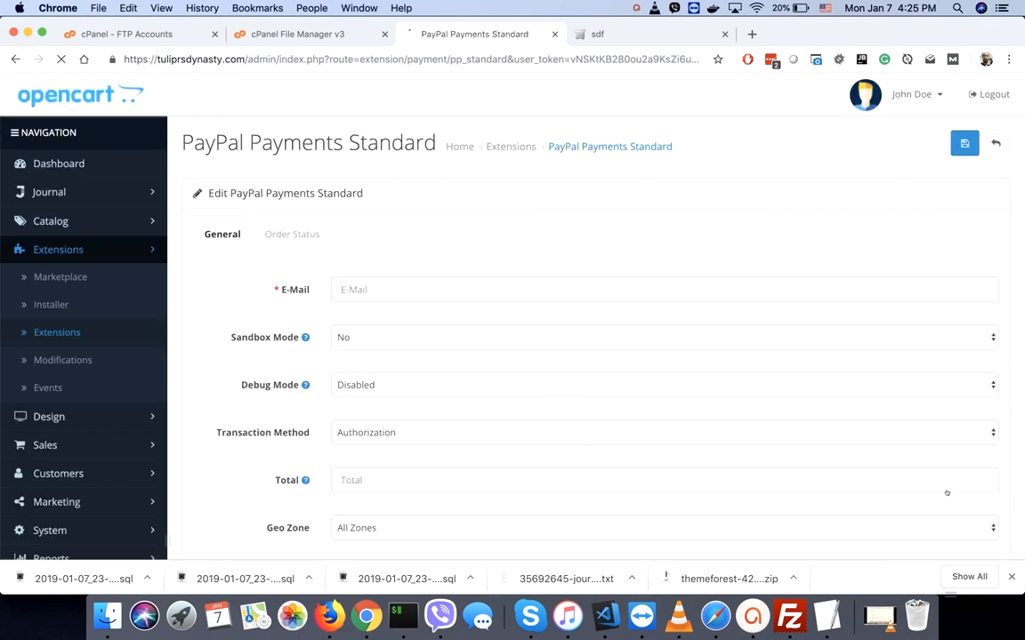
pyautogui.click(467, 290)
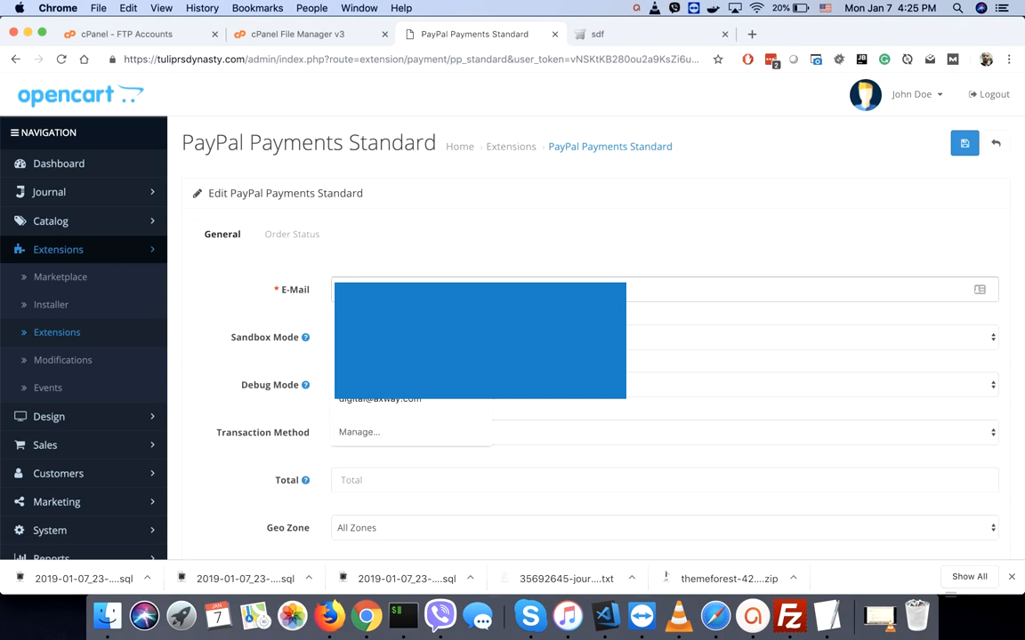
pyautogui.click(467, 321)
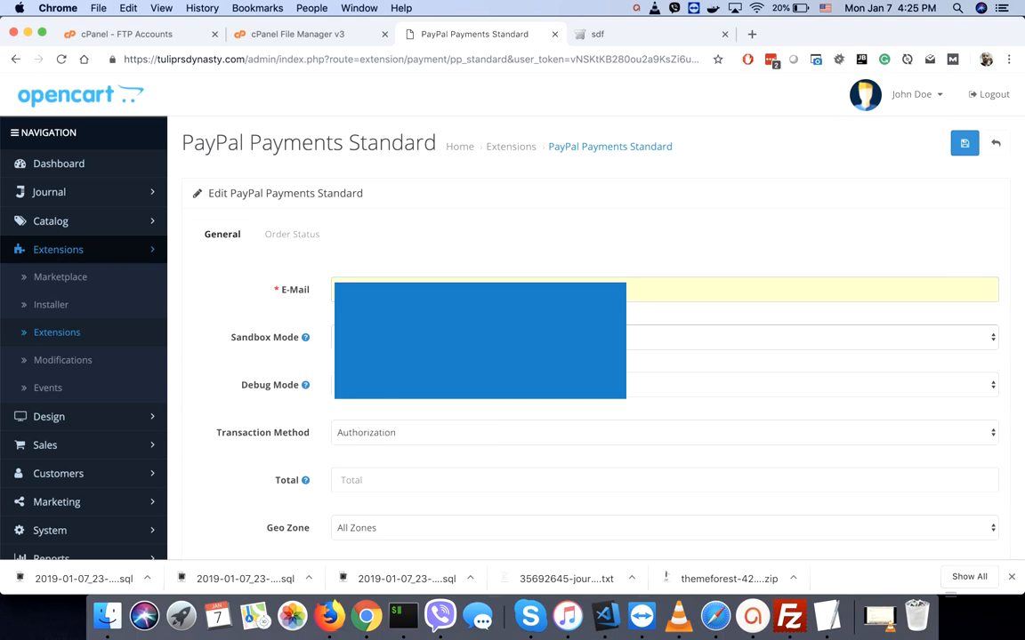
pyautogui.click(472, 337)
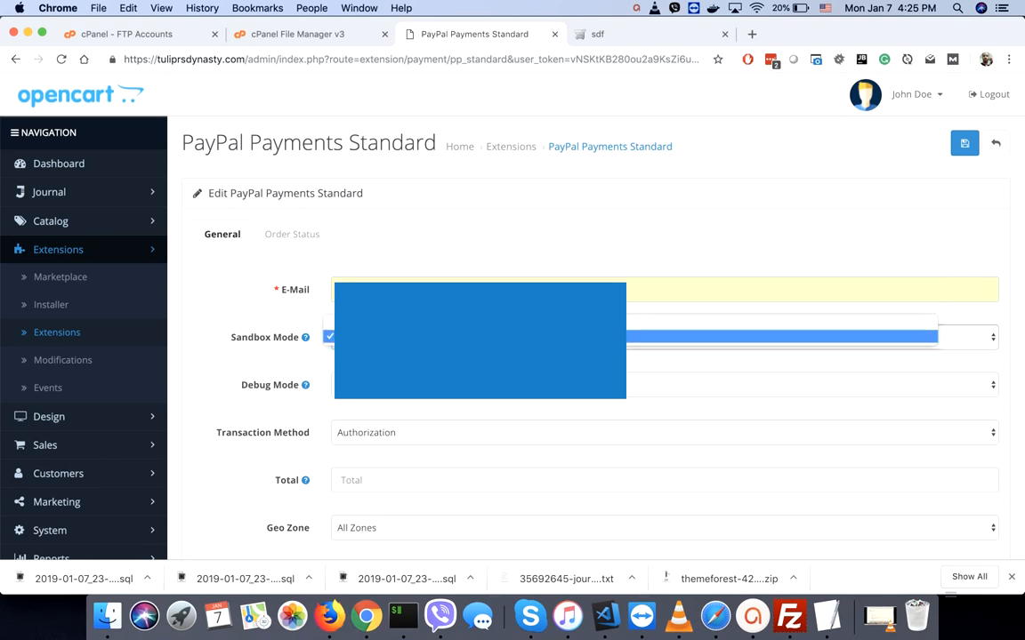
pyautogui.press('Return')
pyautogui.press('Tab')
pyautogui.press('space')
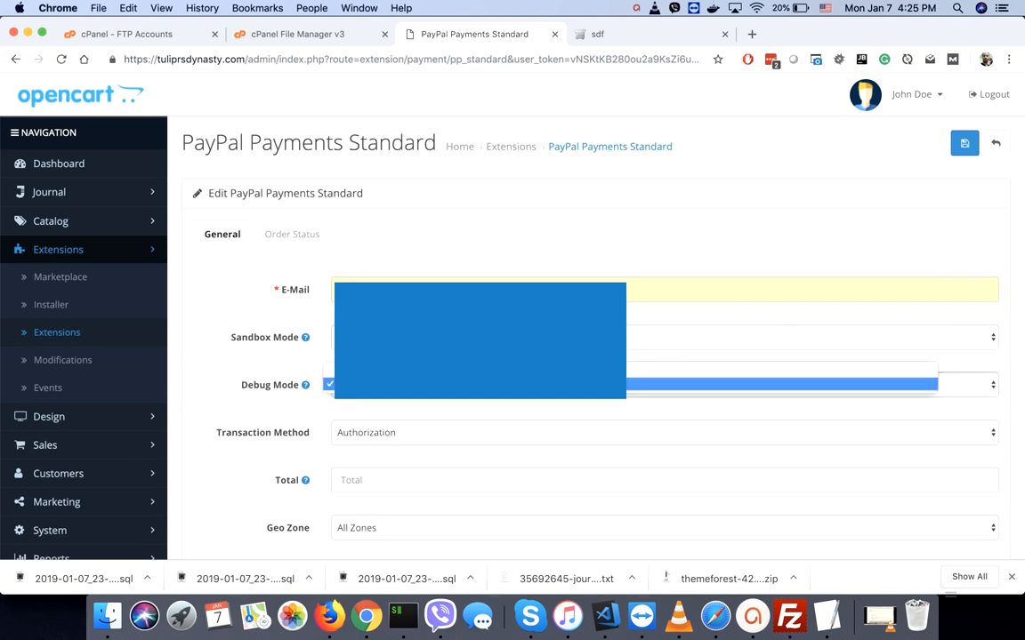
pyautogui.click(373, 370)
# - Set Total to 1 and Status to Enabled, then save the PayPal Standard settings
pyautogui.click(266, 488)
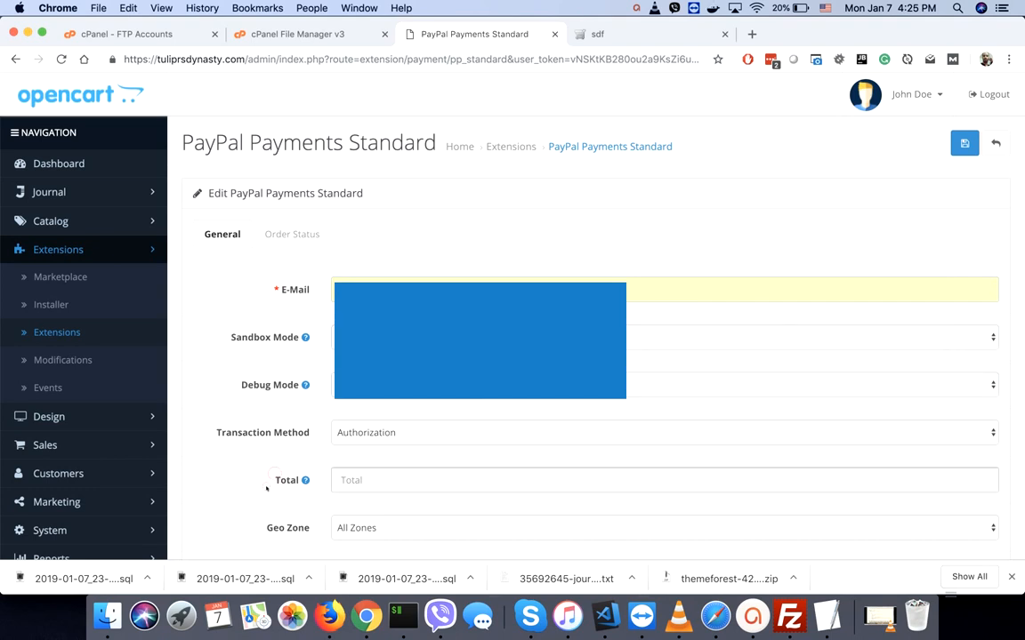
pyautogui.scroll(-1, 266, 487)
pyautogui.write('1')
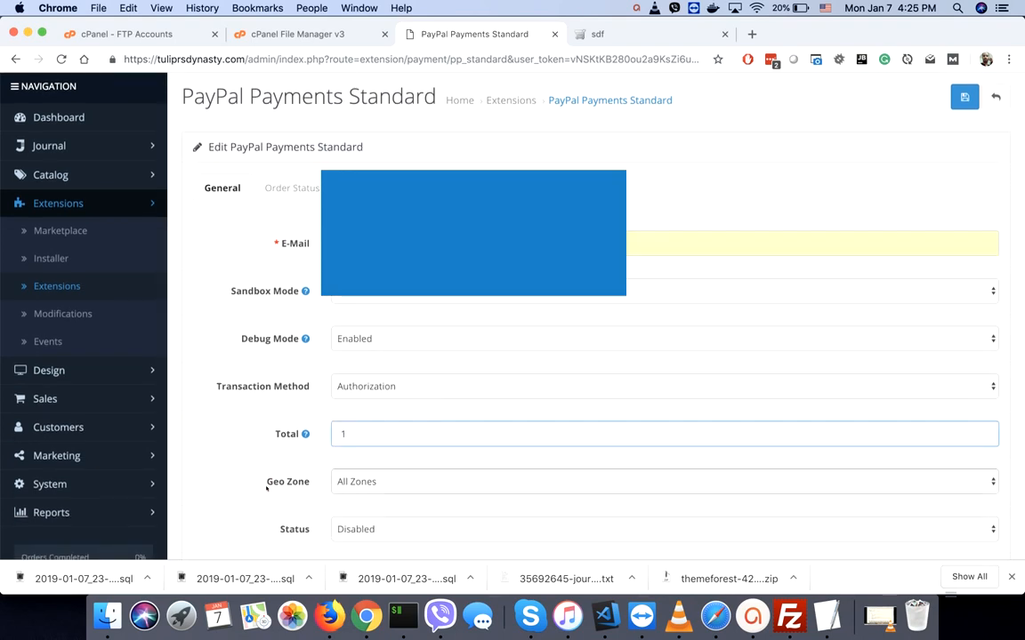
pyautogui.click(218, 494)
pyautogui.scroll(-2, 218, 492)
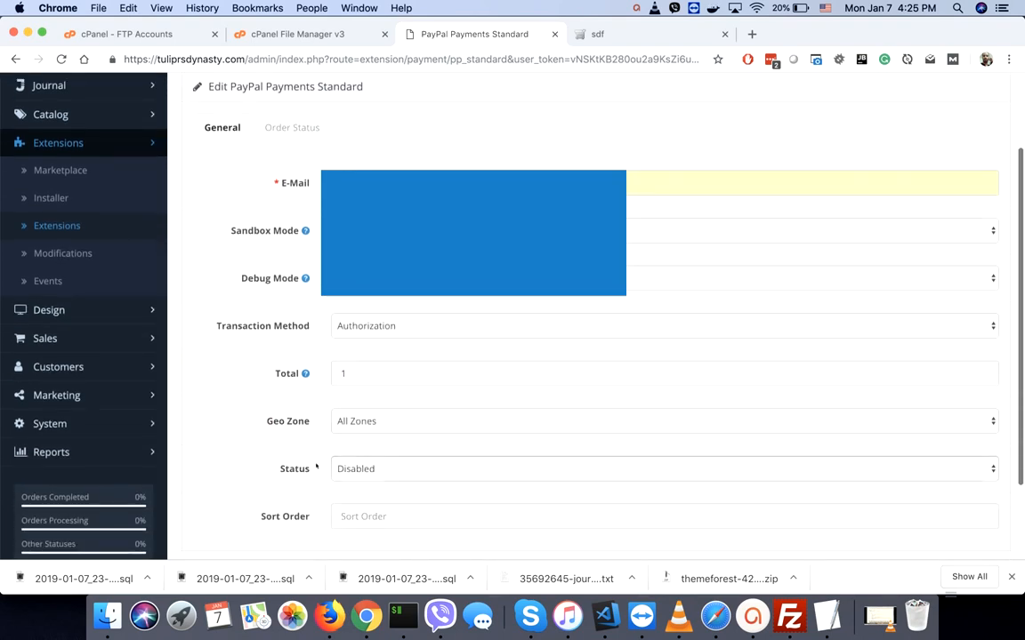
pyautogui.click(354, 469)
pyautogui.press('Up')
pyautogui.press('Return')
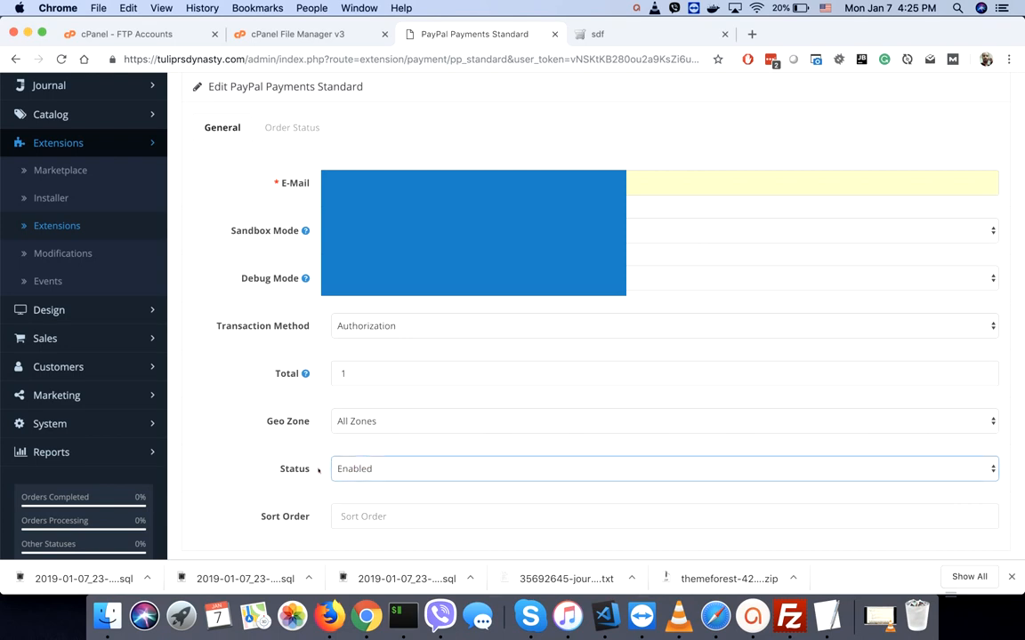
pyautogui.click(338, 524)
pyautogui.scroll(3, 345, 522)
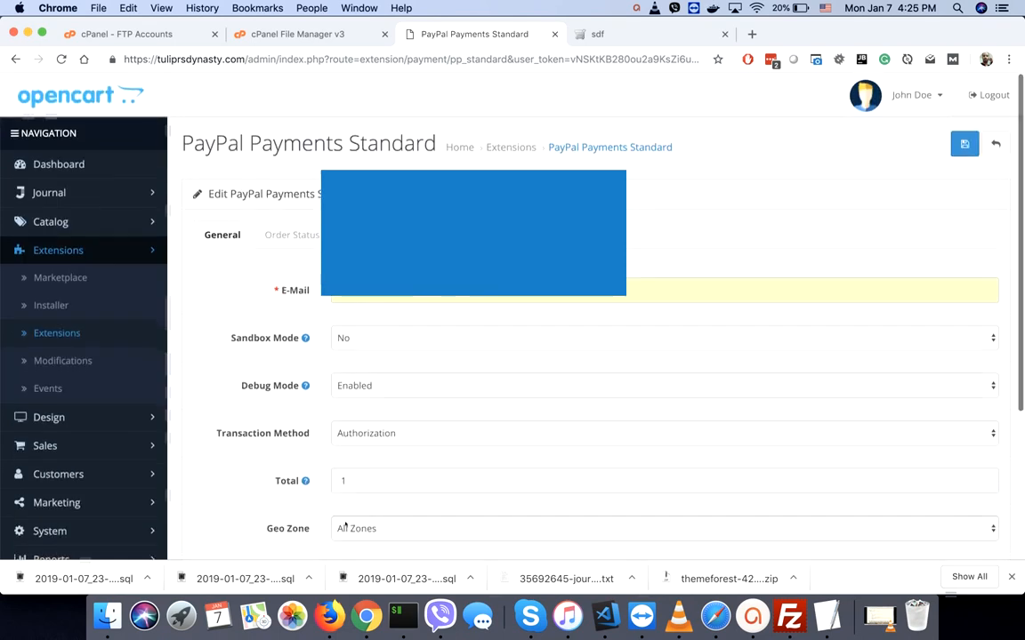
pyautogui.click(962, 145)
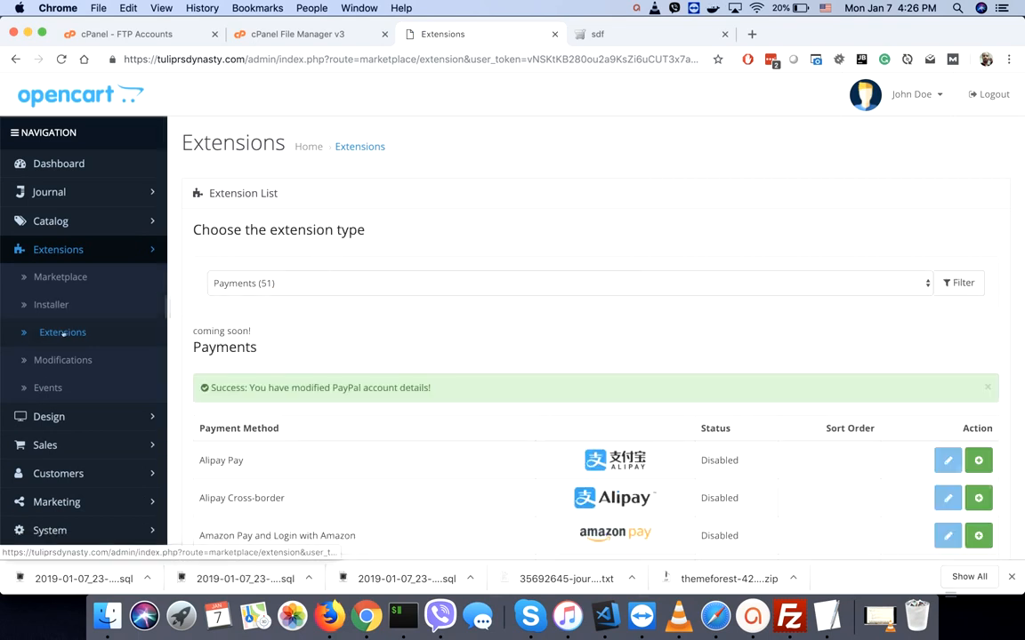
# - Filter extensions to Shipping and install Free Shipping
pyautogui.click(267, 284)
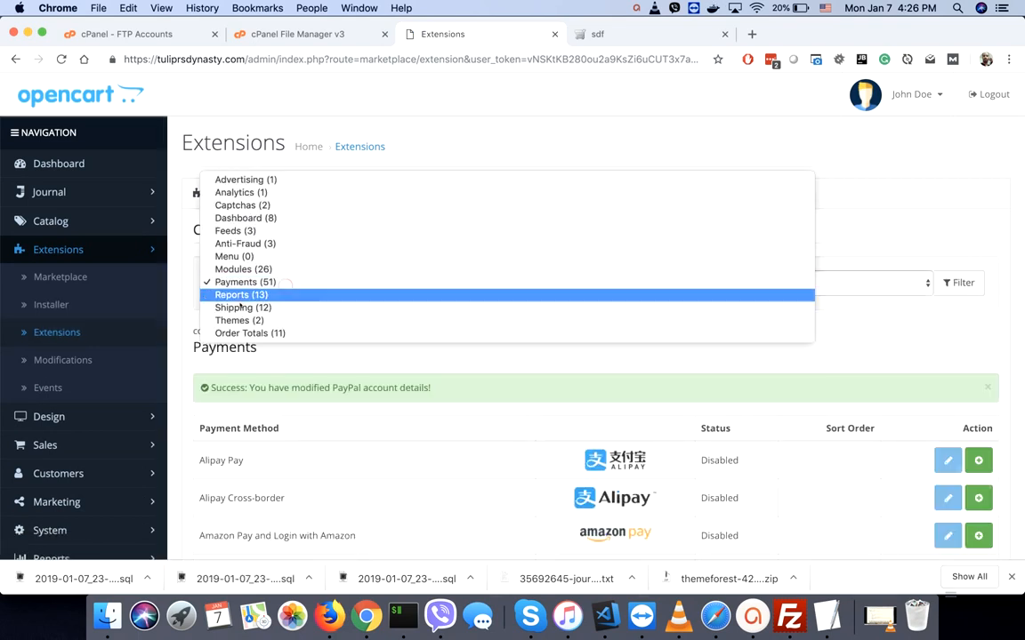
pyautogui.click(358, 307)
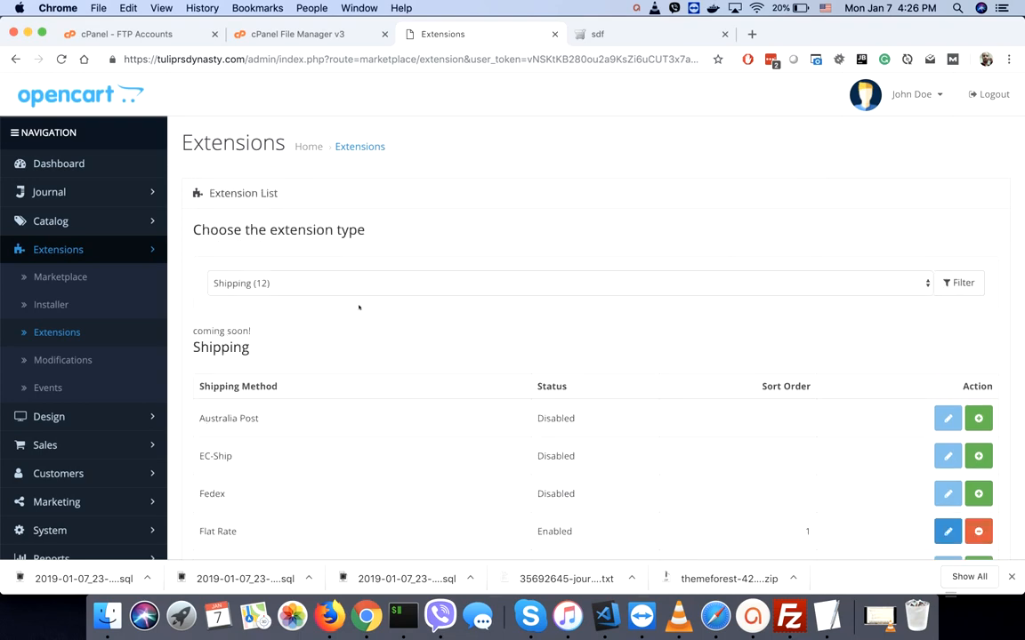
pyautogui.scroll(-5, 358, 307)
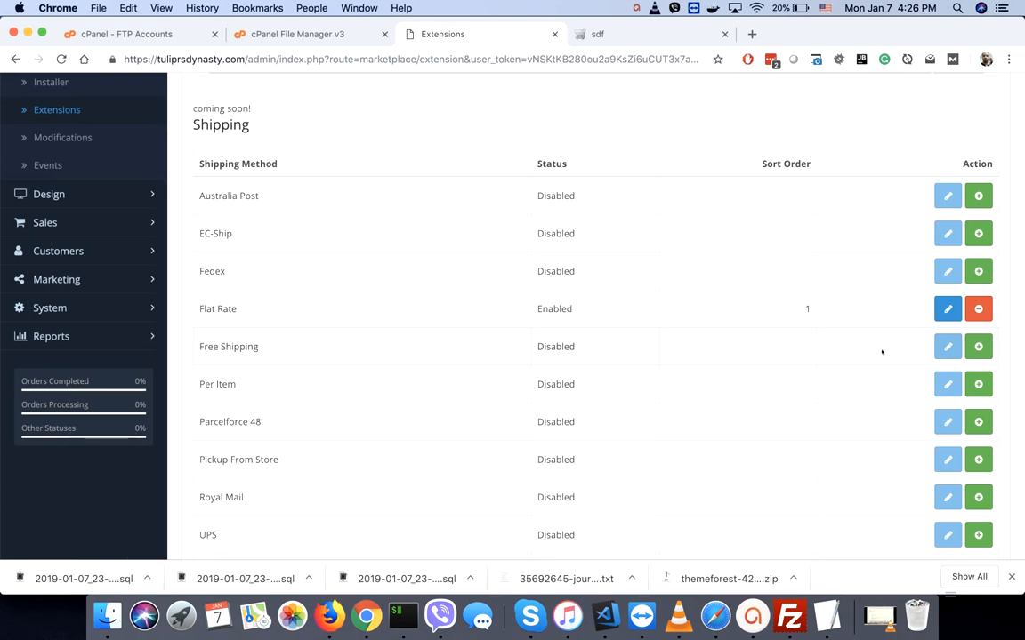
pyautogui.click(978, 347)
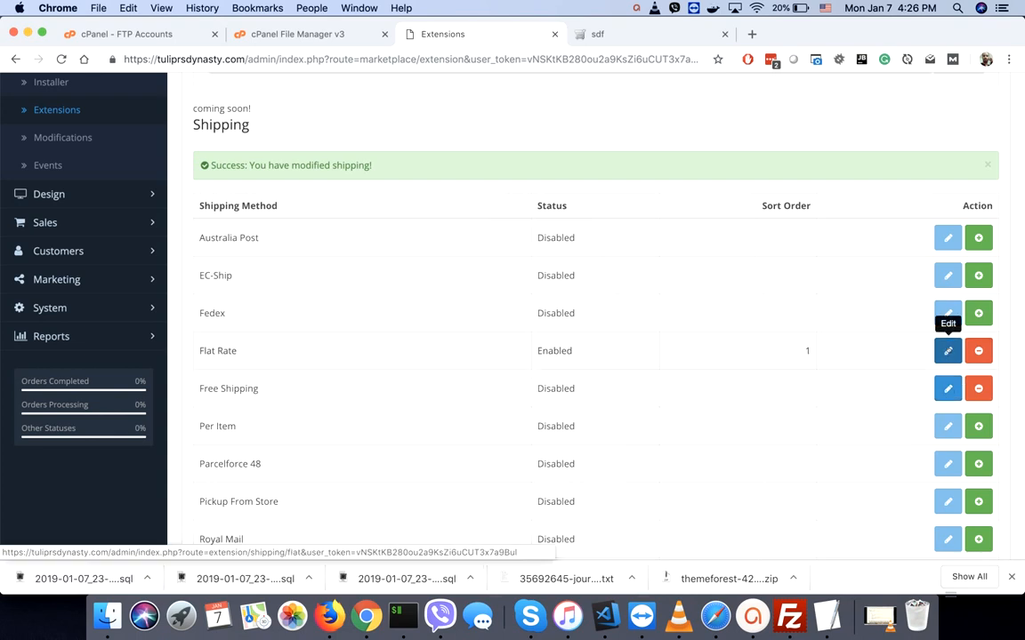
# - Check the Flat Rate shipping cost and leave its settings without saving
pyautogui.click(948, 352)
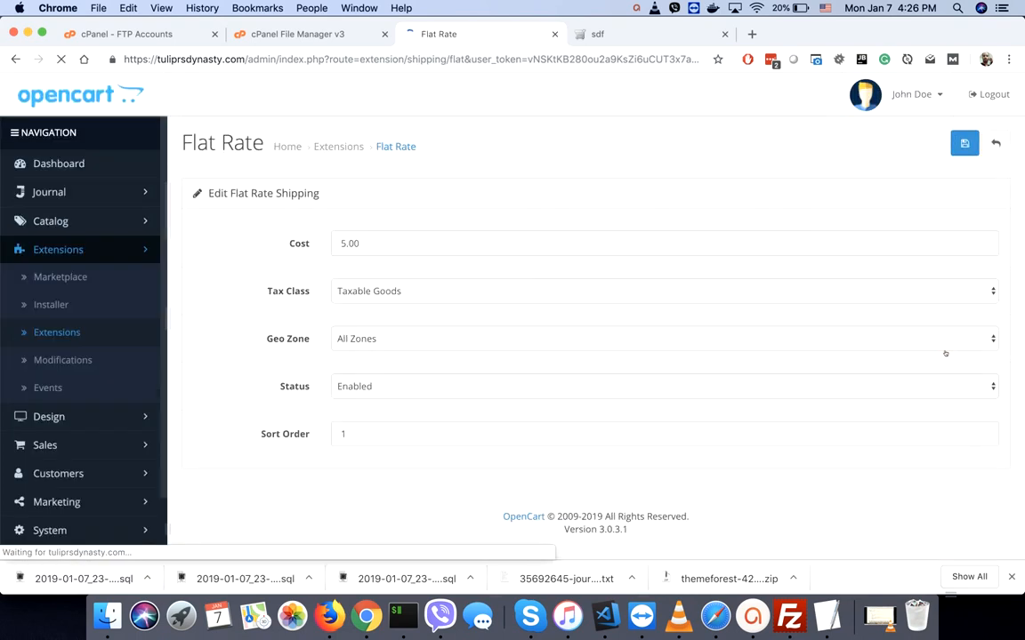
pyautogui.click(375, 242)
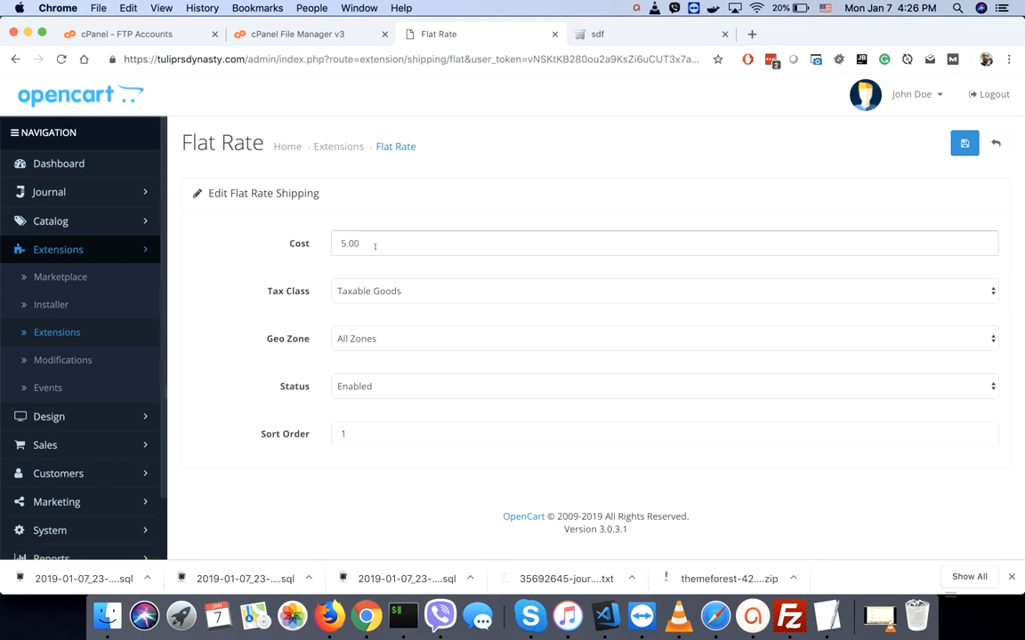
pyautogui.click(995, 143)
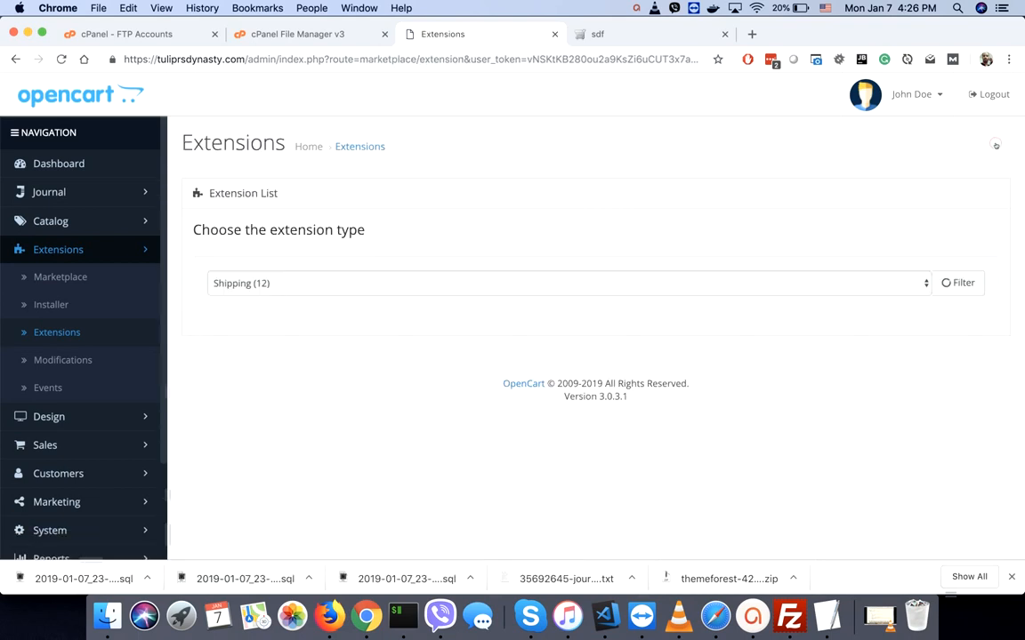
pyautogui.scroll(-3, 827, 383)
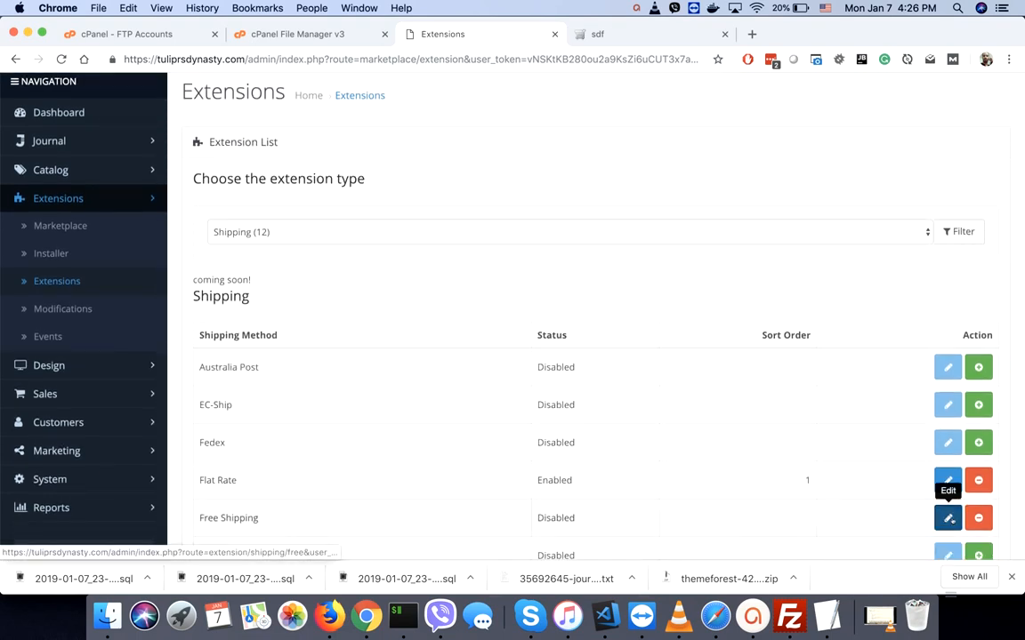
# - Set Free Shipping to Enabled with Total 0 and save it
pyautogui.click(946, 519)
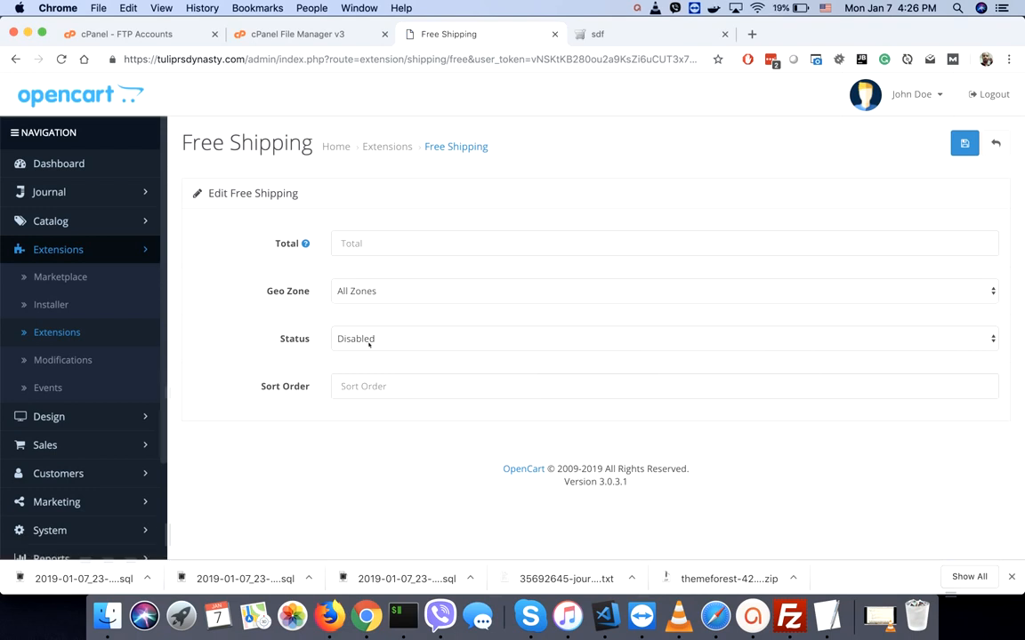
pyautogui.click(361, 339)
pyautogui.click(354, 325)
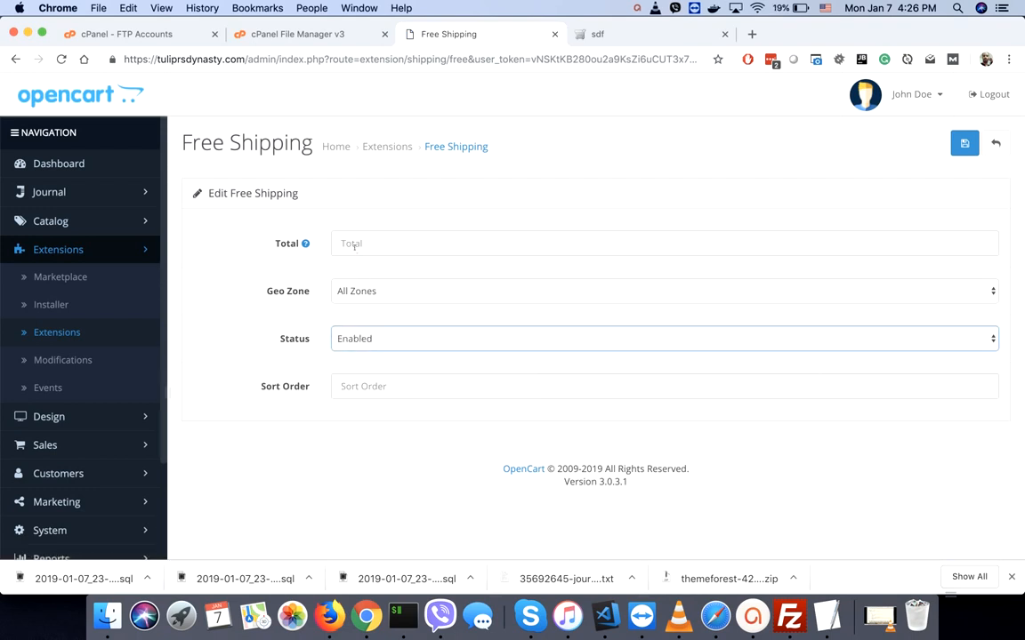
pyautogui.click(353, 244)
pyautogui.write('1')
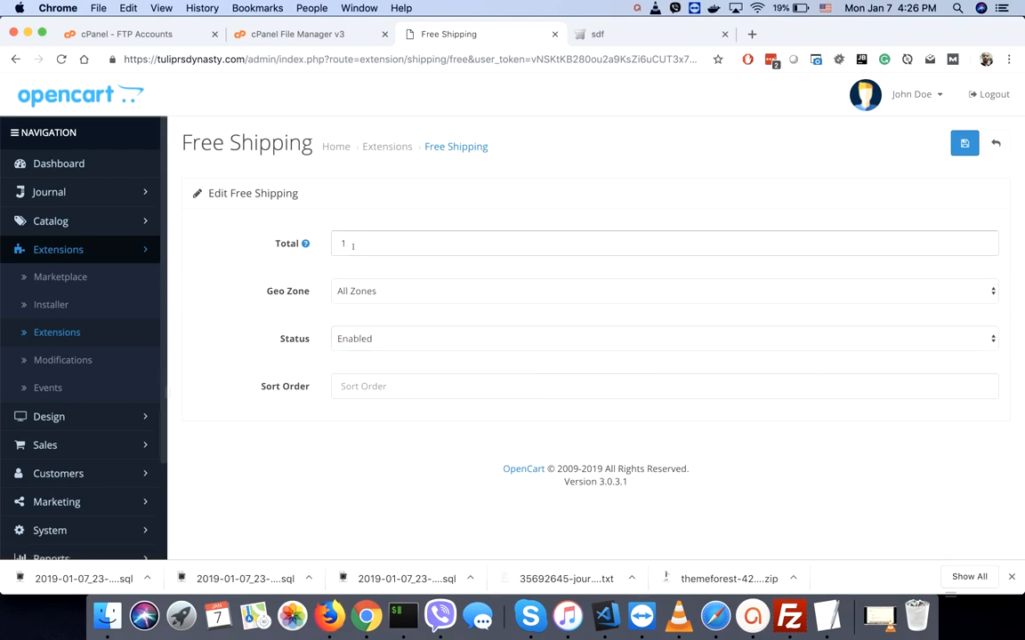
pyautogui.press('BackSpace')
pyautogui.write('0')
pyautogui.press('Tab')
pyautogui.press('Tab')
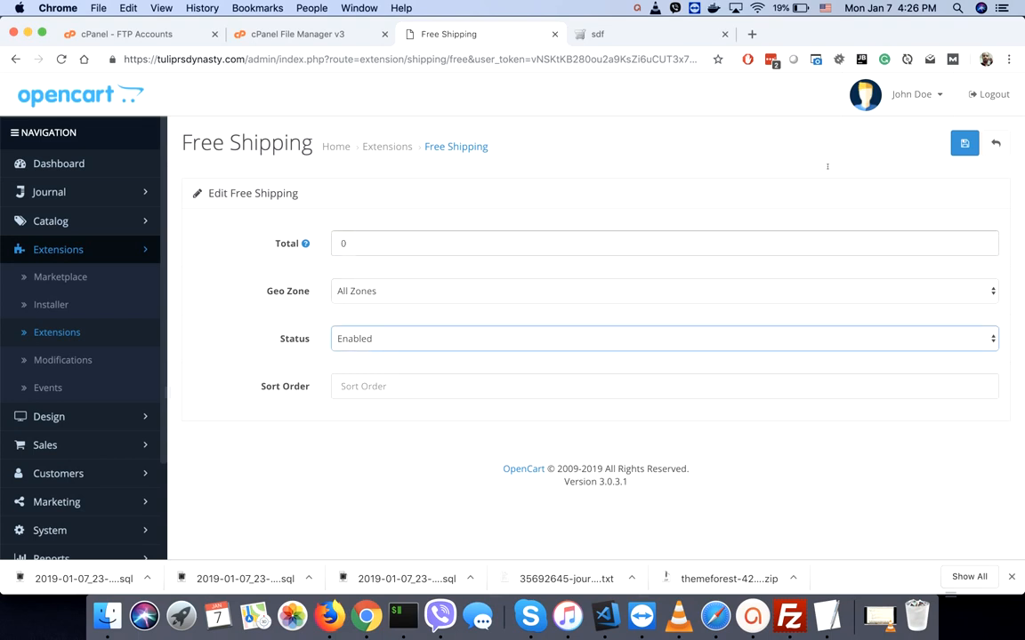
pyautogui.click(964, 144)
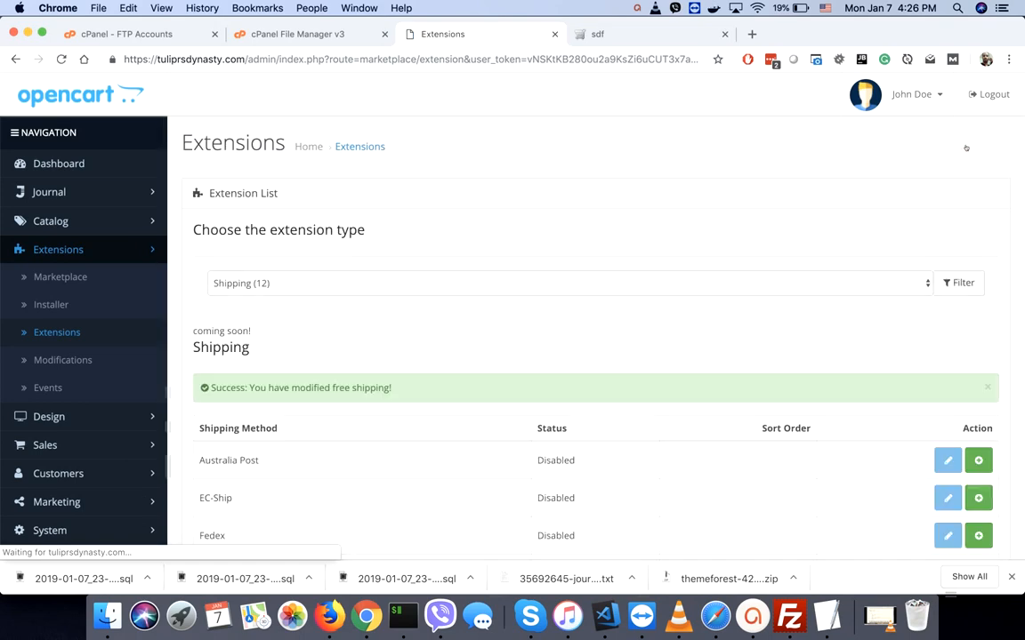
# - Add the Canon EOS 5D to the cart from its product page and proceed to checkout
pyautogui.click(624, 39)
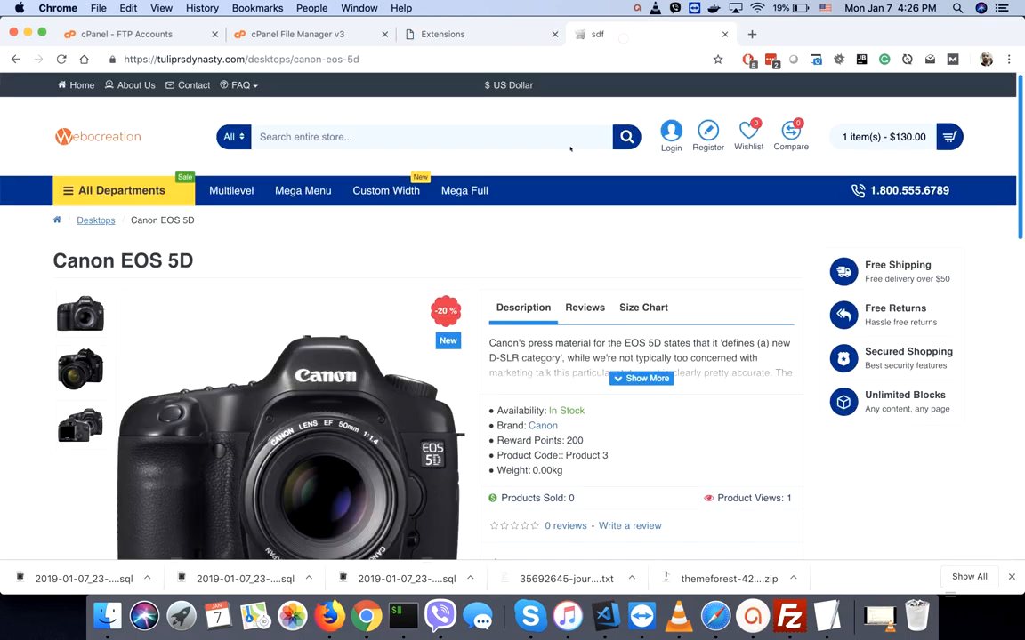
pyautogui.scroll(-5, 500, 310)
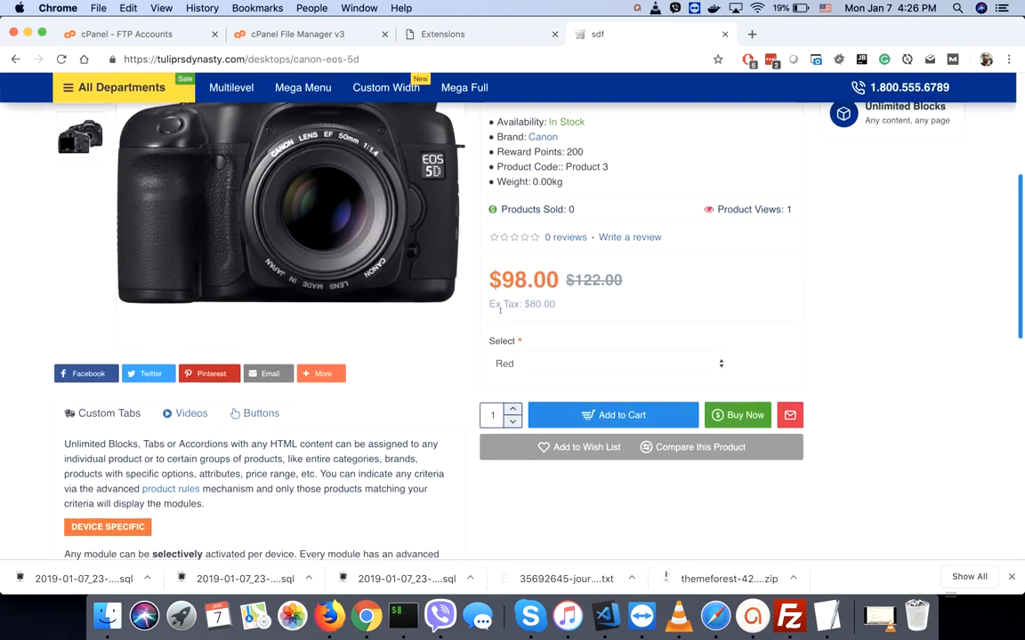
pyautogui.click(614, 413)
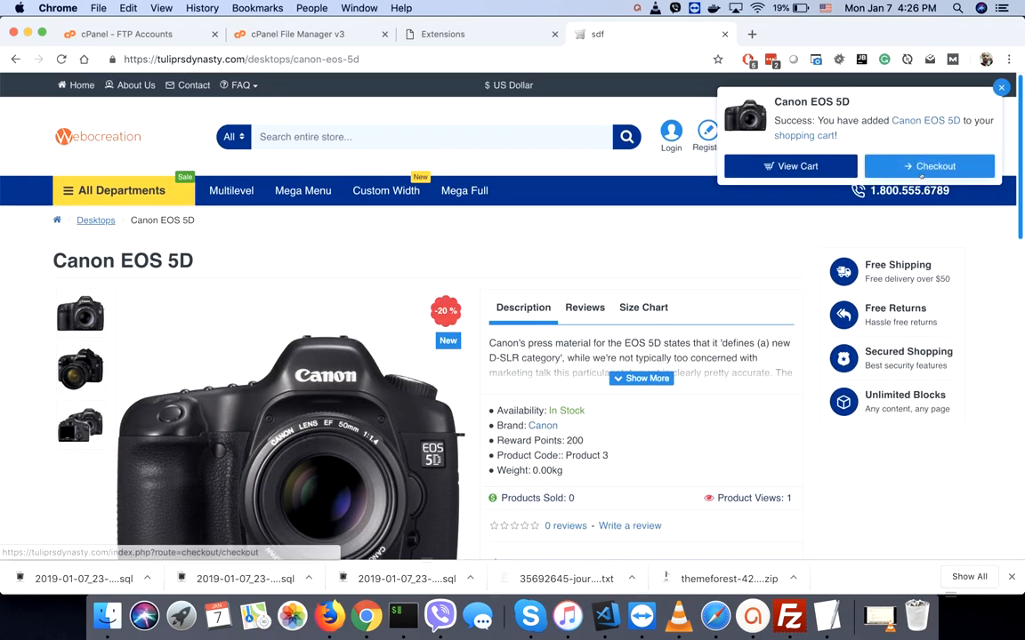
pyautogui.click(949, 140)
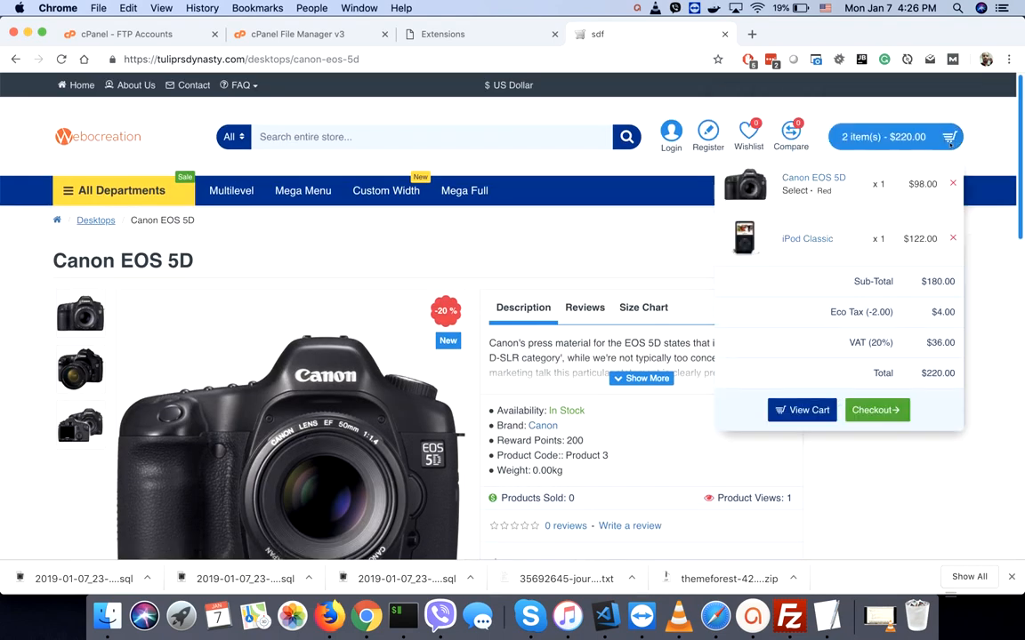
pyautogui.click(863, 410)
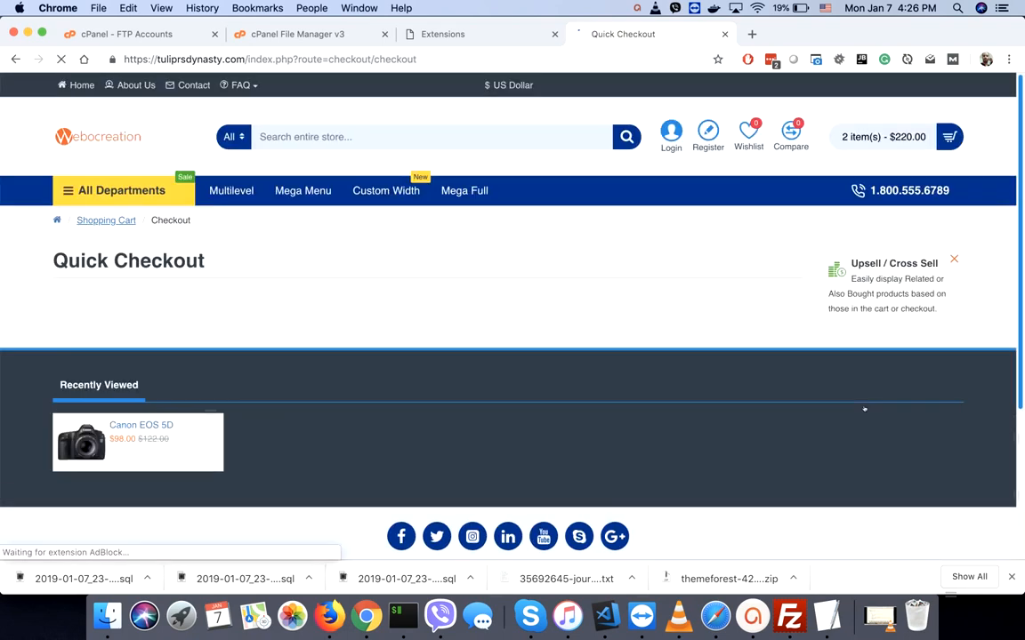
pyautogui.scroll(-1, 864, 409)
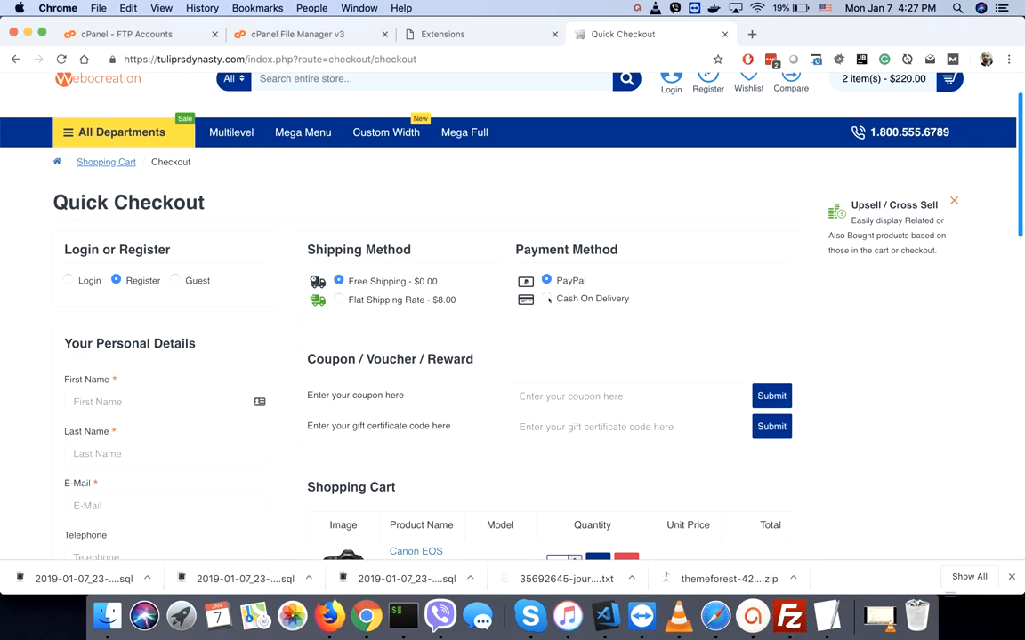
# - Choose Cash On Delivery as the payment method and review the checkout form
pyautogui.click(547, 299)
pyautogui.scroll(-4, 125, 346)
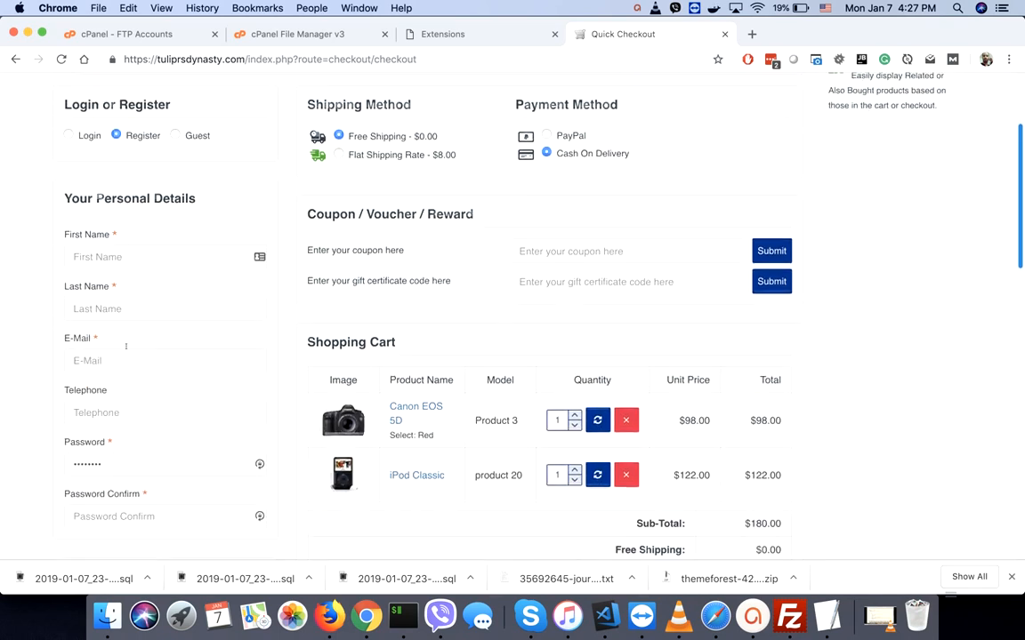
pyautogui.scroll(1, 125, 346)
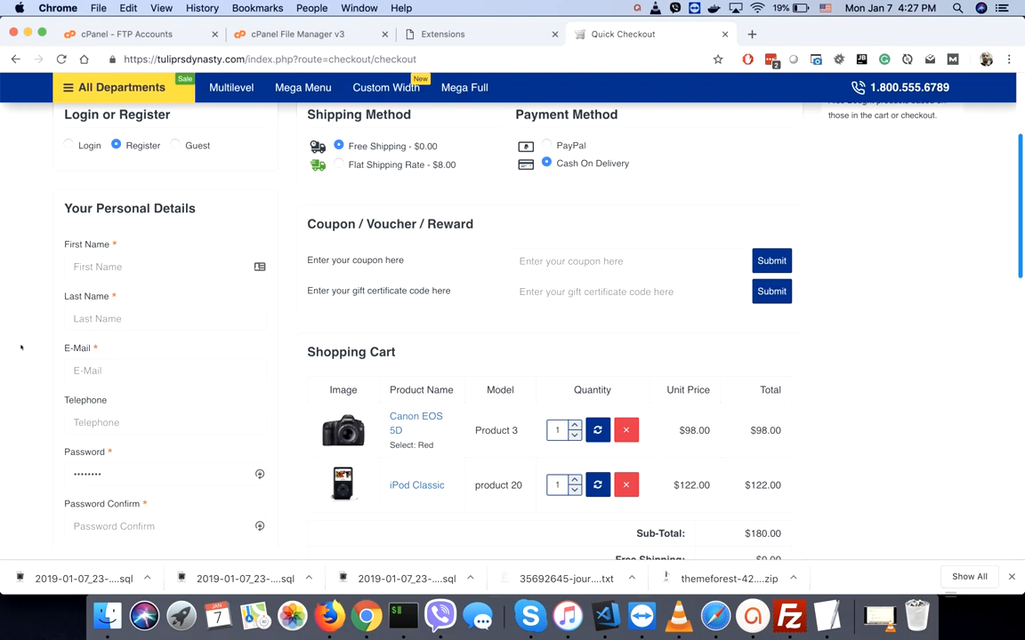
pyautogui.scroll(-10, 21, 347)
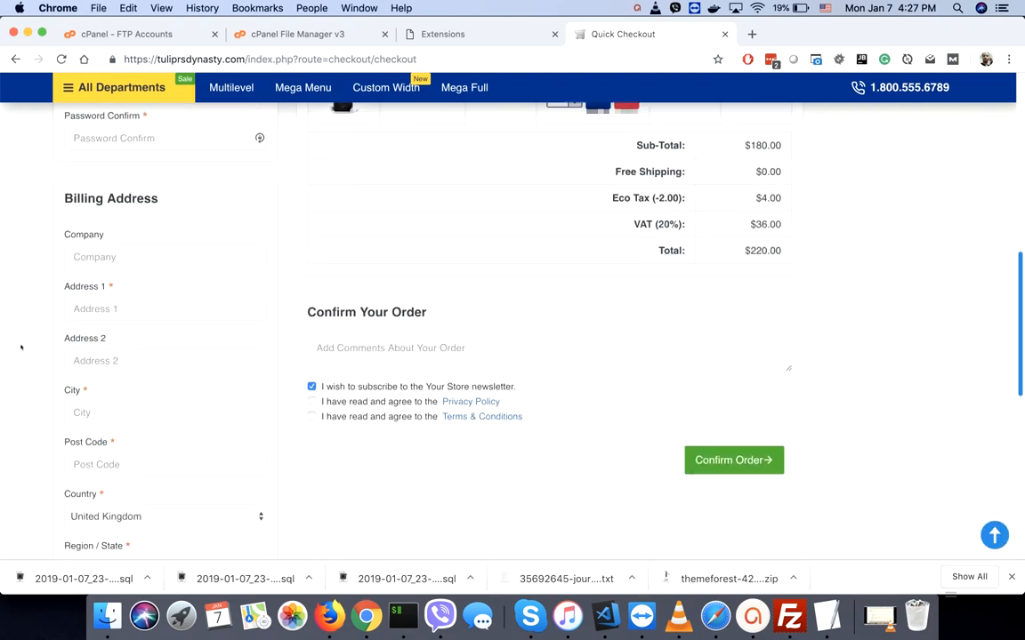
pyautogui.scroll(6, 22, 348)
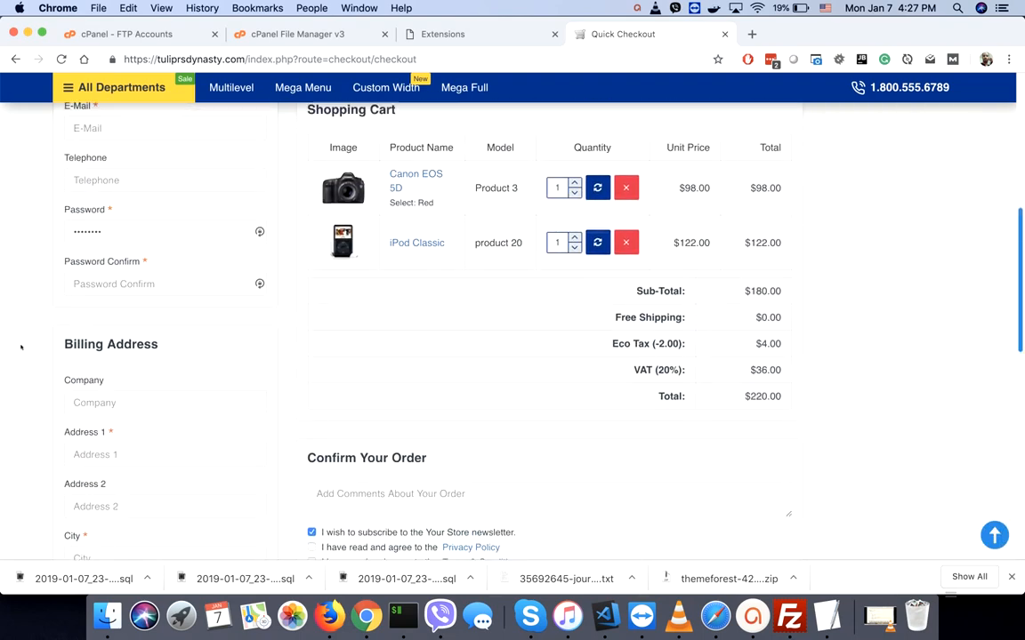
pyautogui.scroll(1, 22, 348)
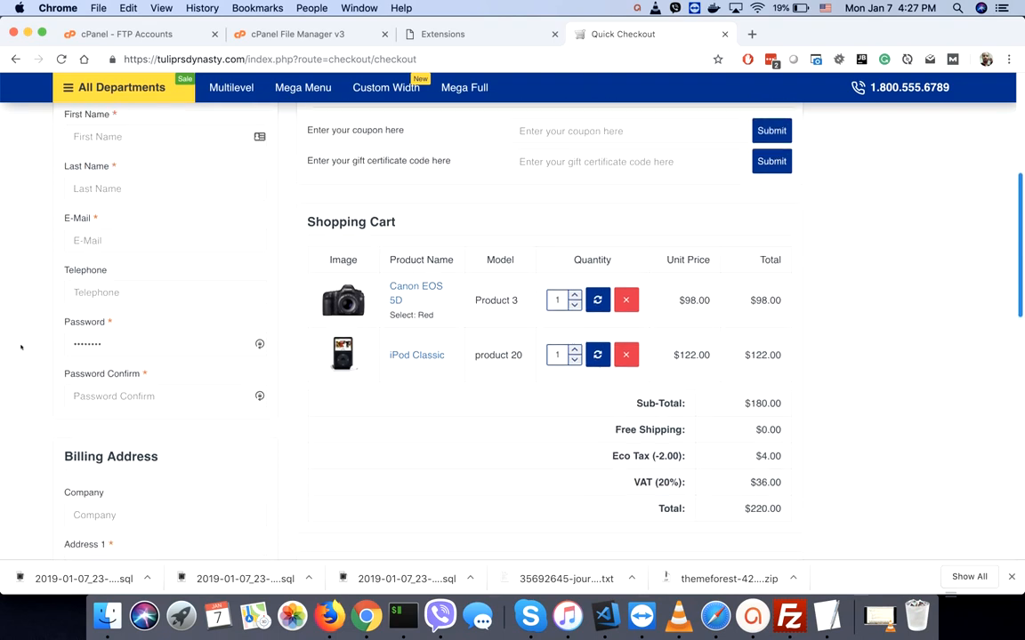
pyautogui.scroll(2, 22, 348)
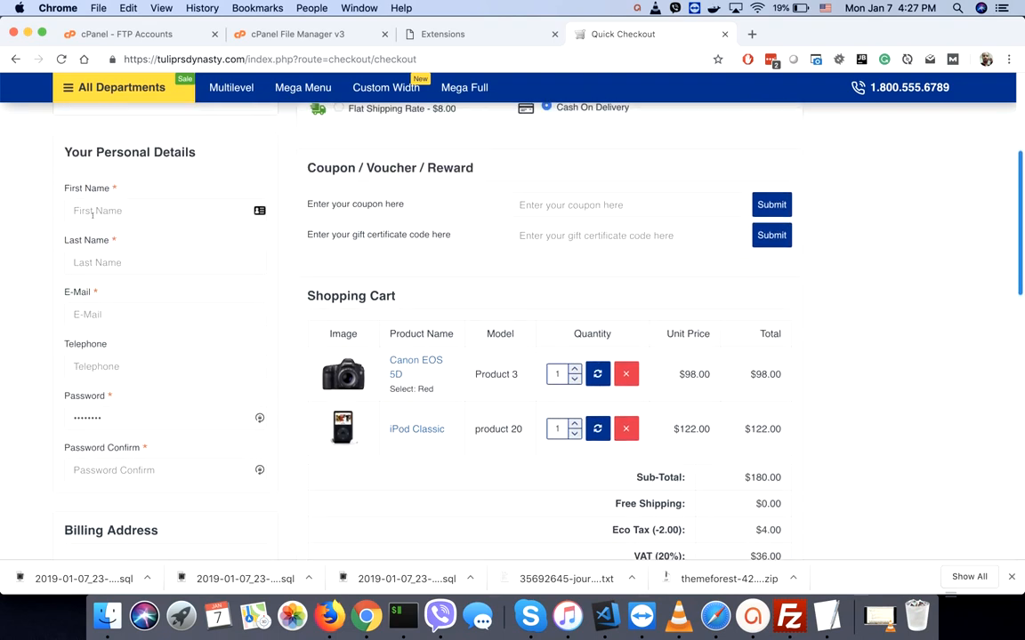
# - Enter the customer's first and last name, autofill the e-mail, and type an account password
pyautogui.click(92, 212)
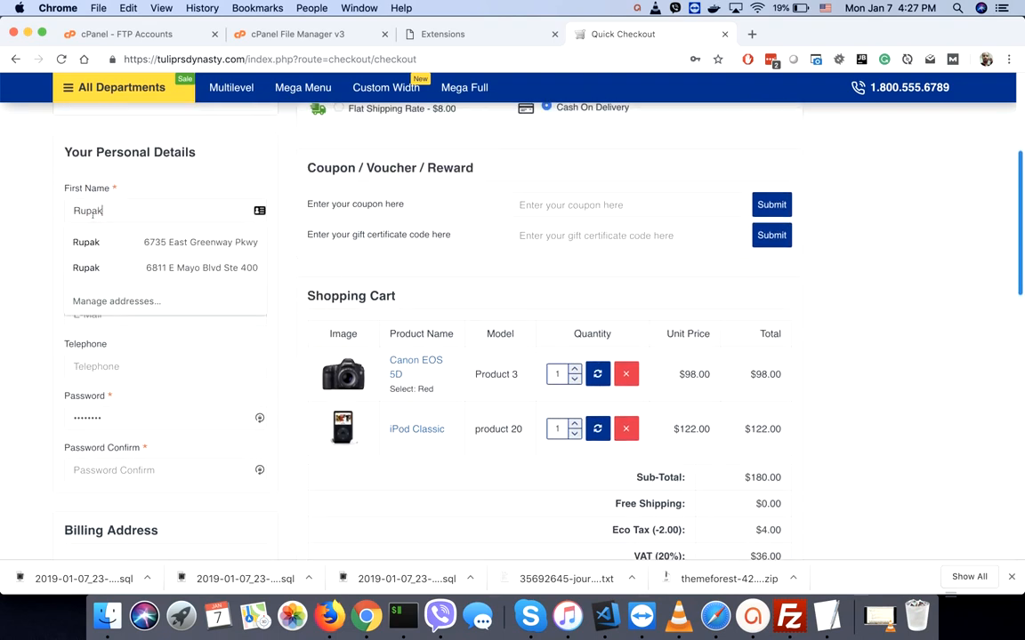
pyautogui.press('Tab')
pyautogui.press('Tab')
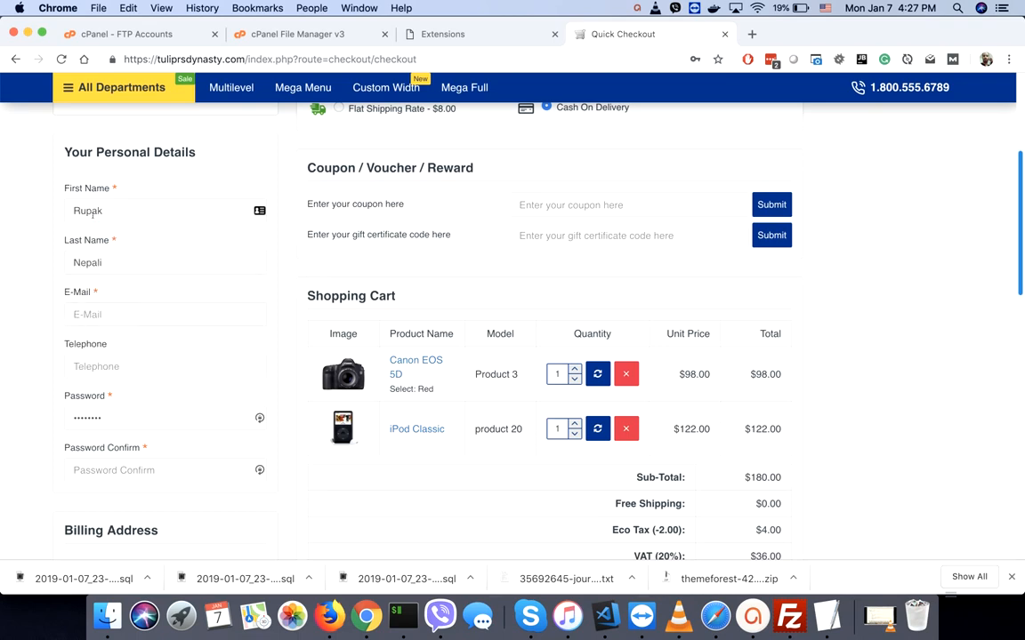
pyautogui.write('rupaknpl')
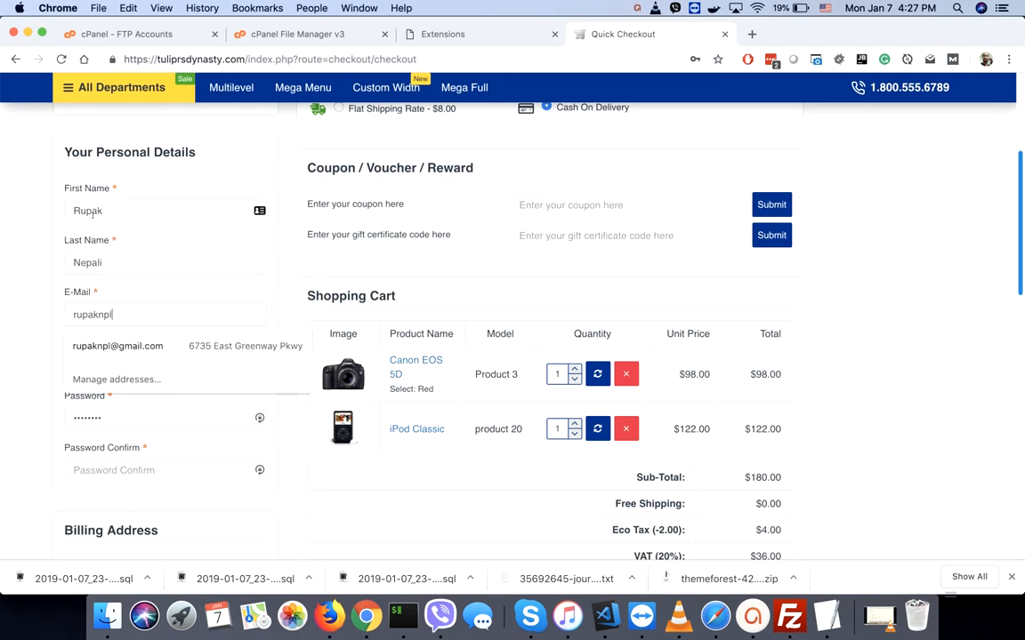
pyautogui.click(104, 345)
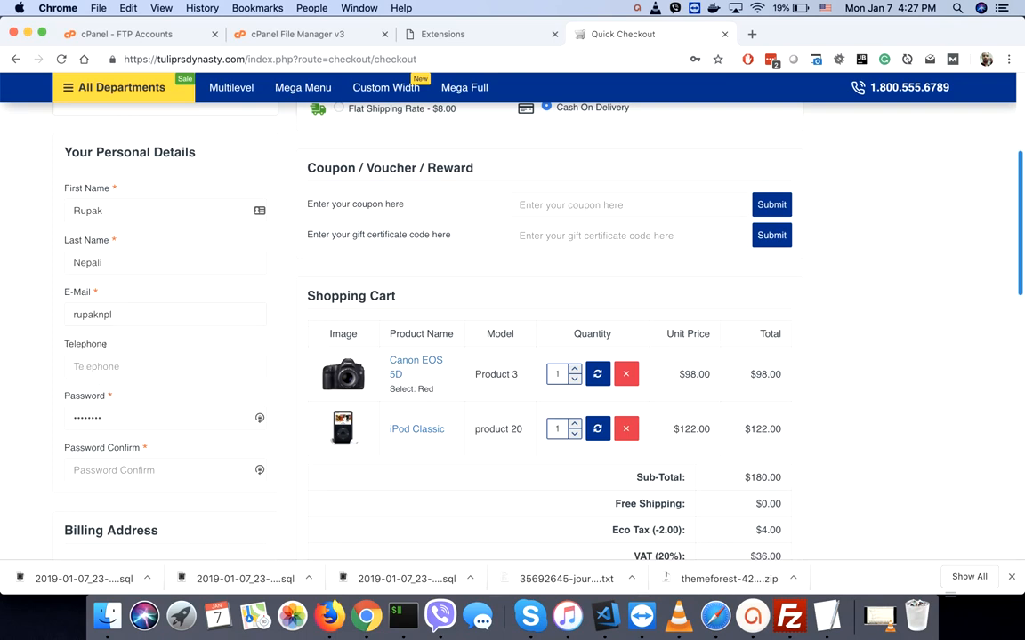
pyautogui.scroll(-4, 46, 352)
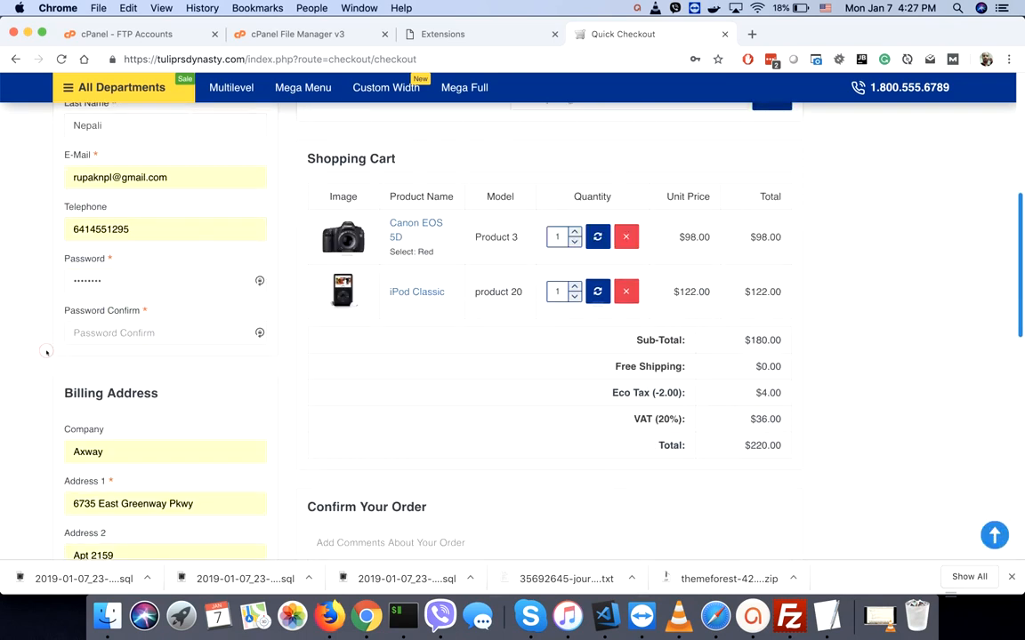
pyautogui.doubleClick(110, 249)
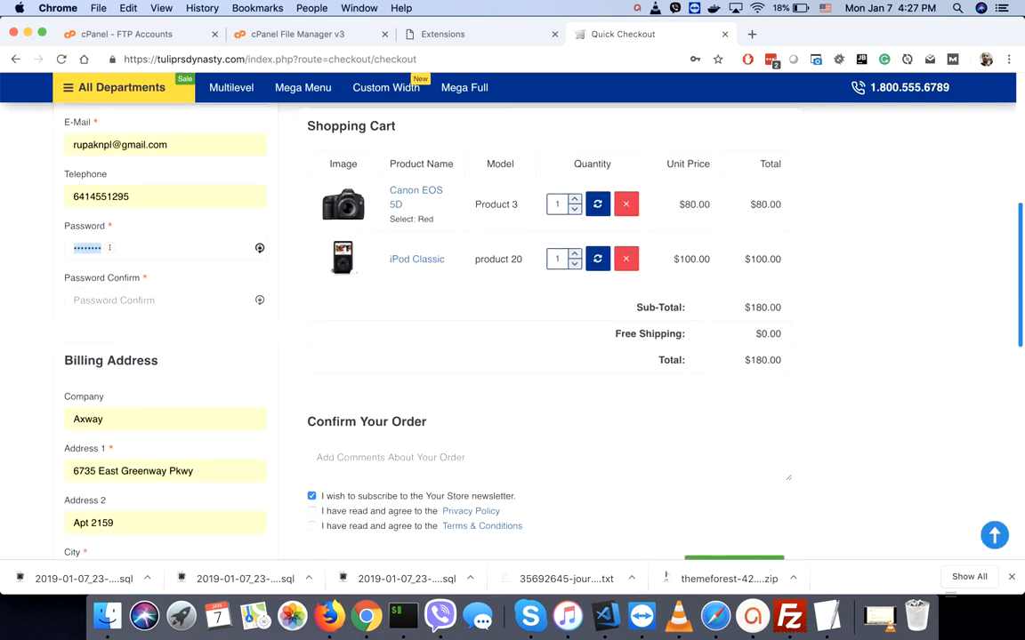
pyautogui.write('12345')
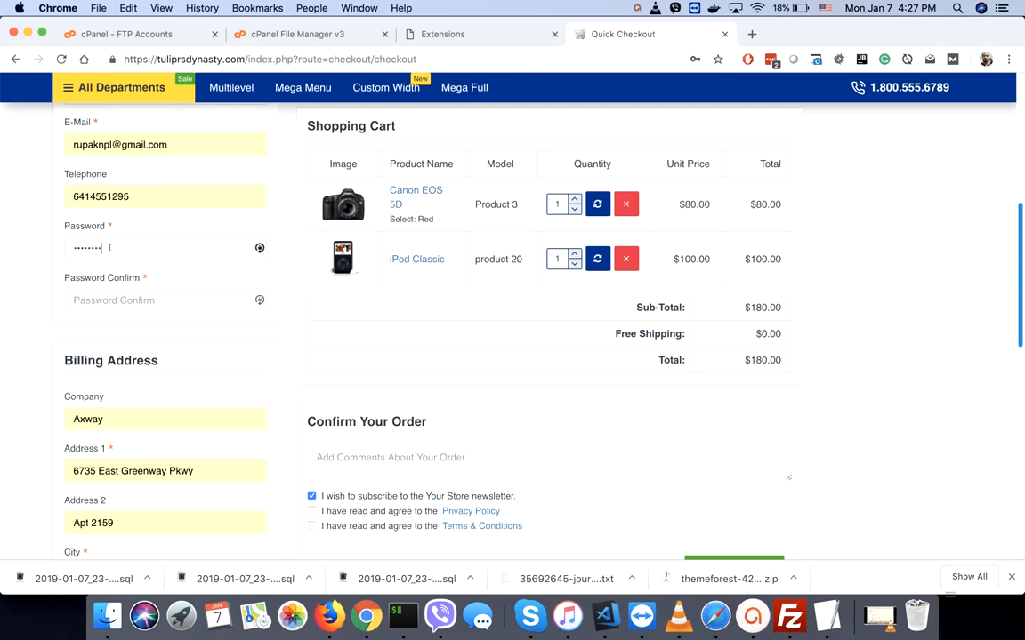
pyautogui.write('12')
pyautogui.write('5678')
# - Fill the billing address from the saved suggestion and pick Arizona as the region
pyautogui.scroll(-5, 9, 354)
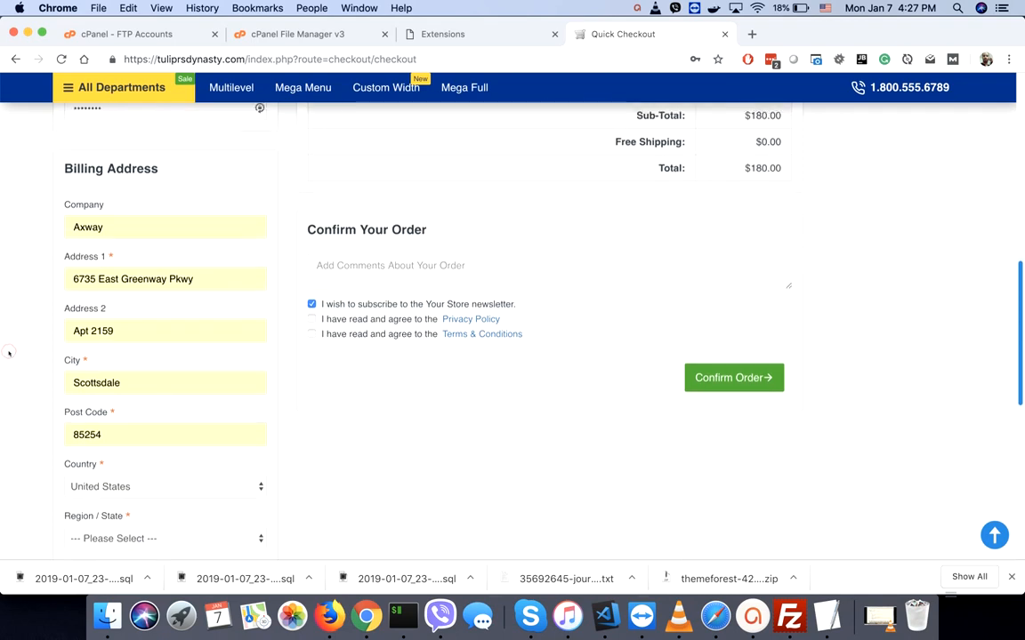
pyautogui.doubleClick(101, 224)
pyautogui.click(87, 255)
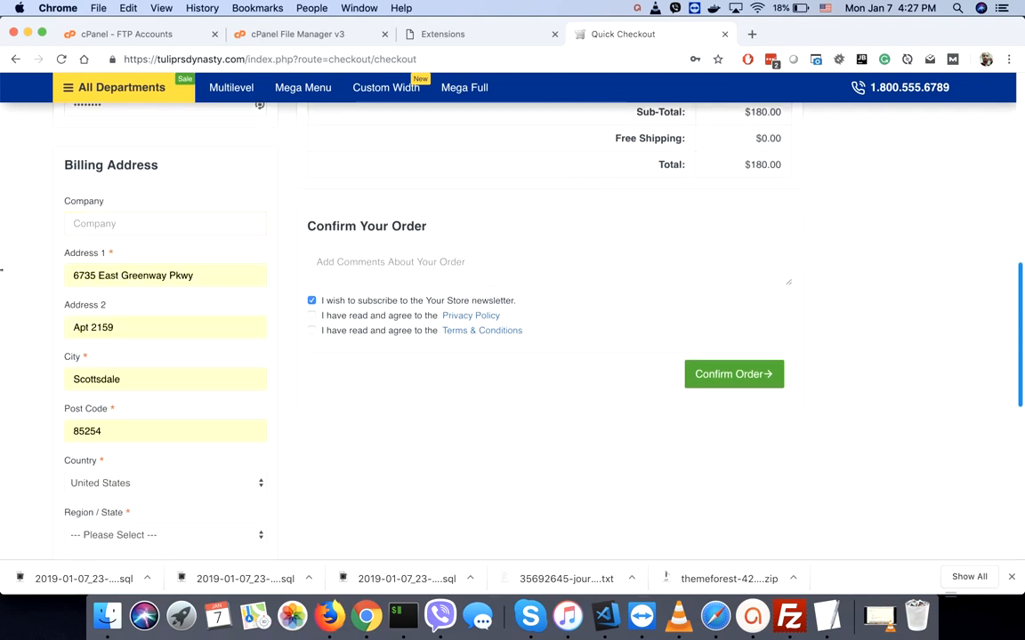
pyautogui.scroll(-2, 27, 291)
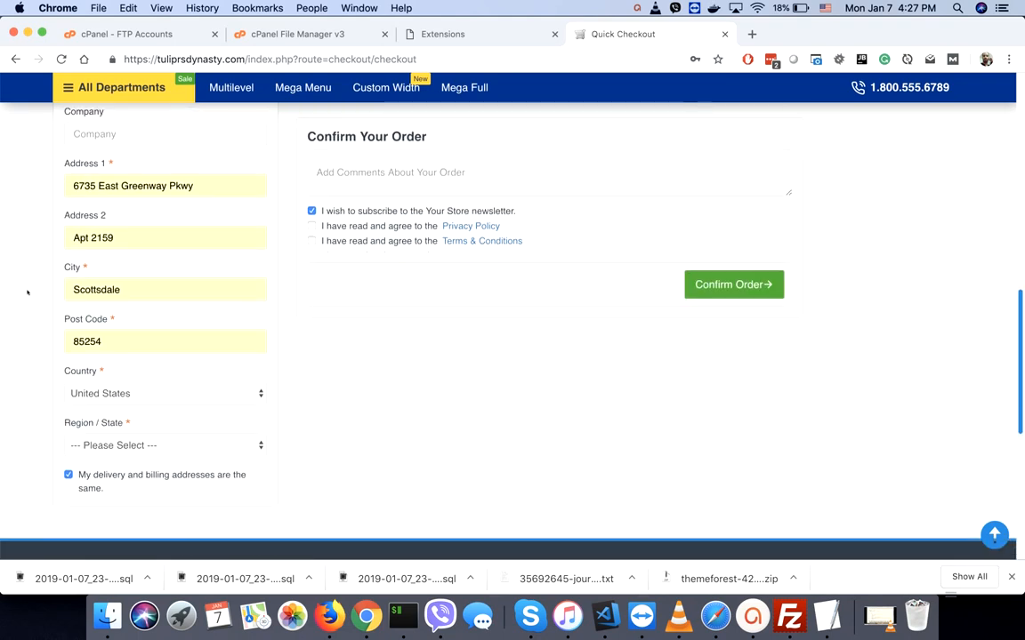
pyautogui.click(85, 444)
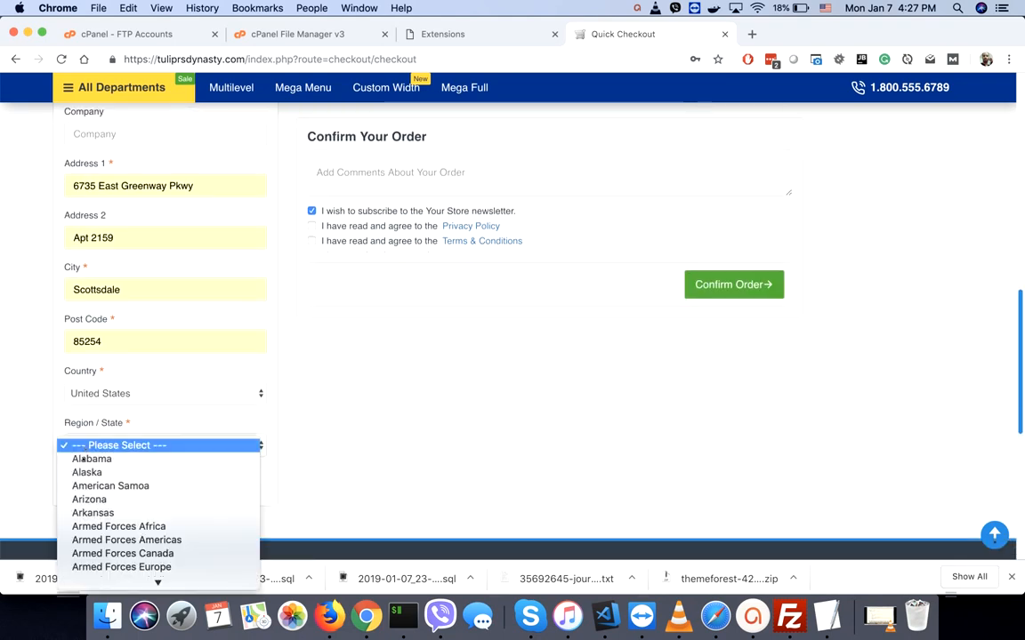
pyautogui.click(79, 501)
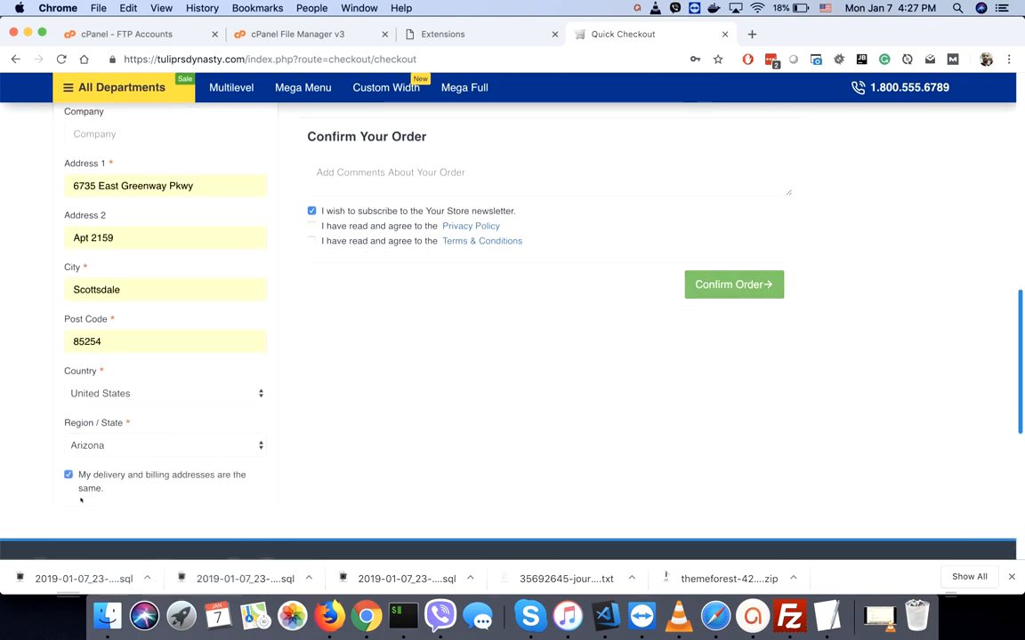
# - Untick the newsletter and accept the Privacy Policy and Terms & Conditions
pyautogui.click(312, 211)
pyautogui.click(312, 226)
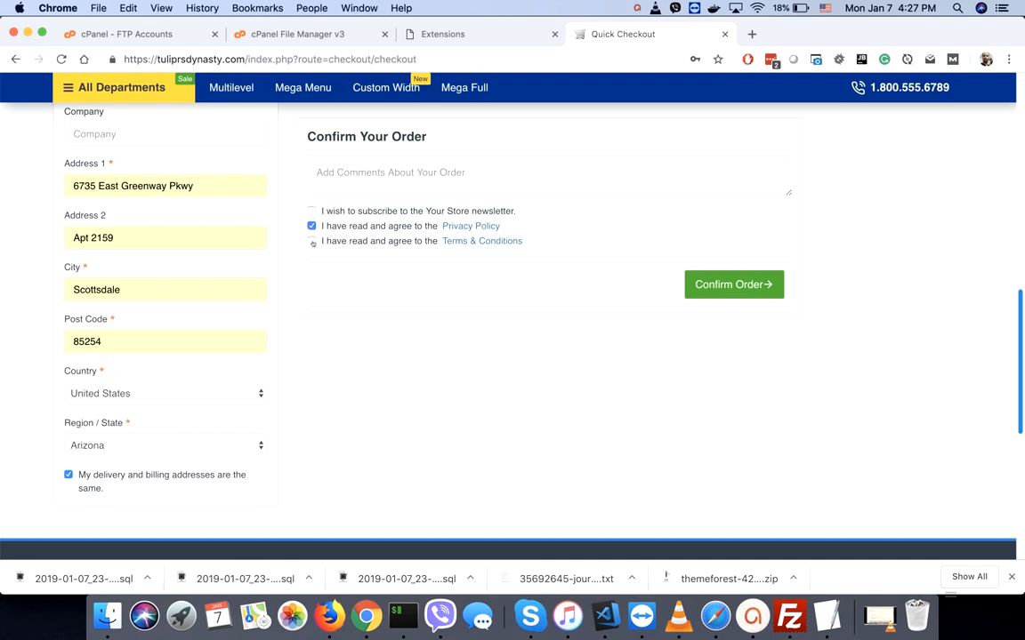
pyautogui.click(311, 241)
pyautogui.scroll(8, 344, 418)
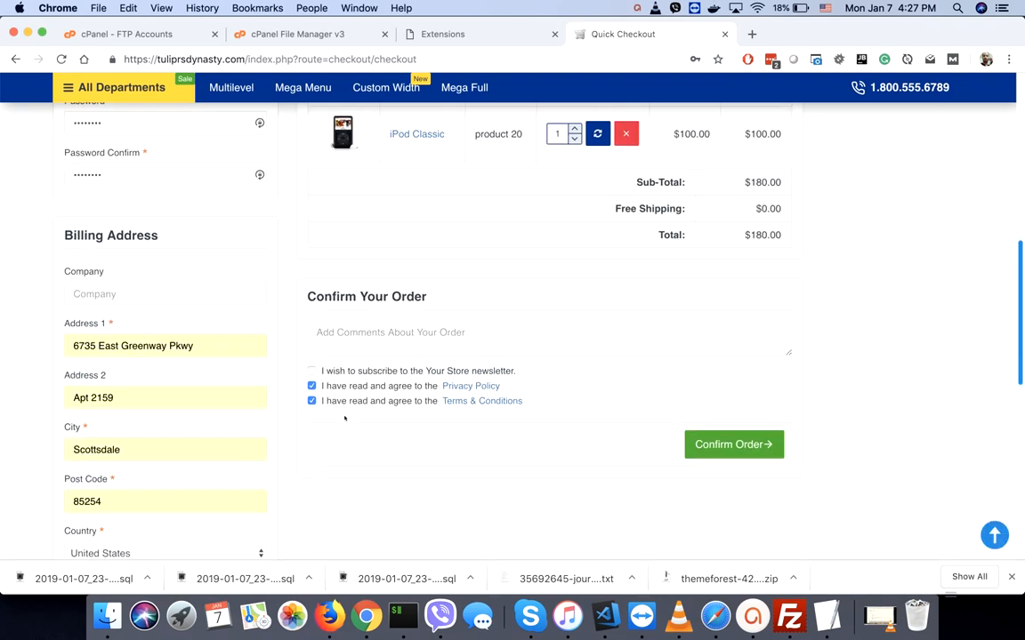
pyautogui.scroll(3, 345, 418)
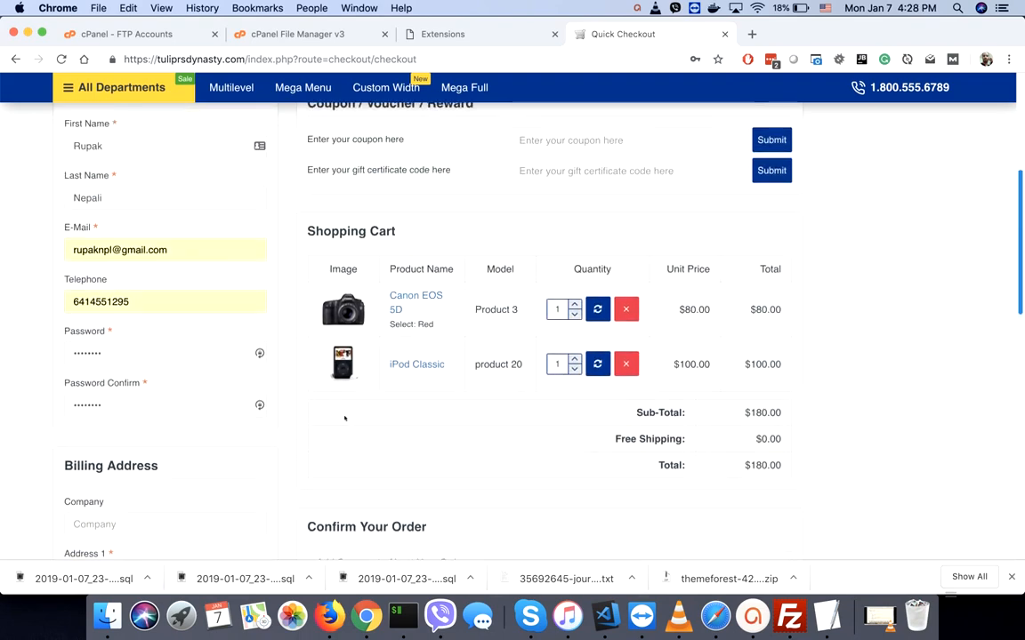
pyautogui.scroll(4, 344, 418)
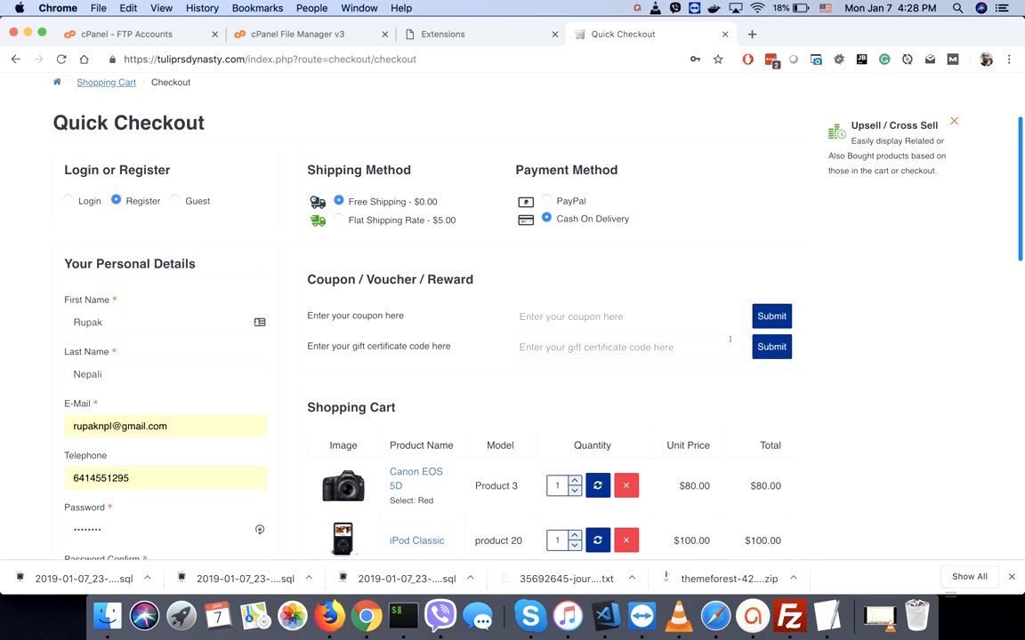
pyautogui.scroll(-6, 844, 423)
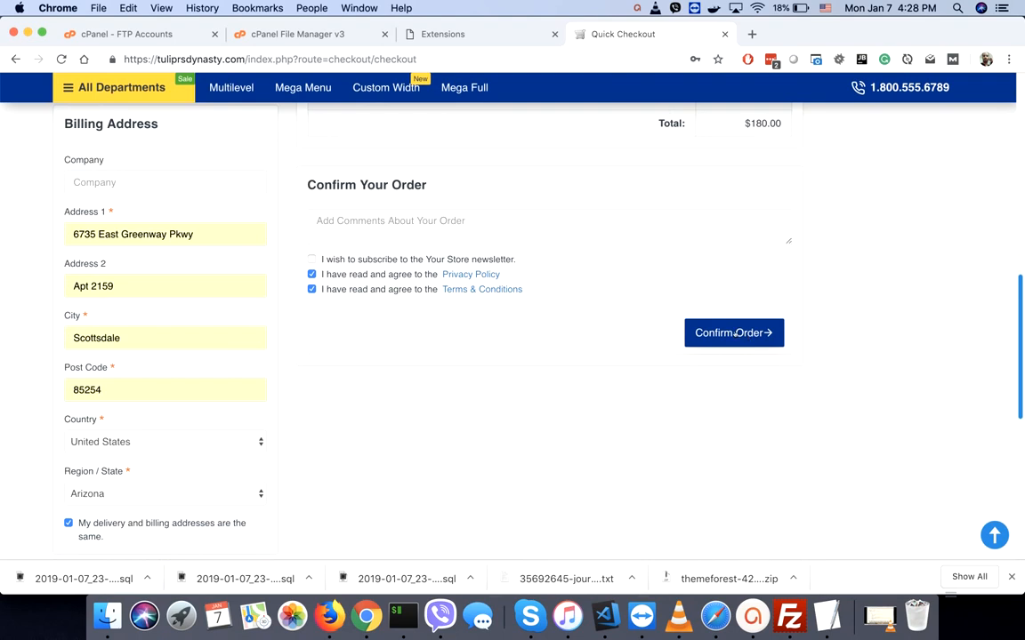
# - Try to confirm the order, which raises a password mismatch error
pyautogui.click(734, 333)
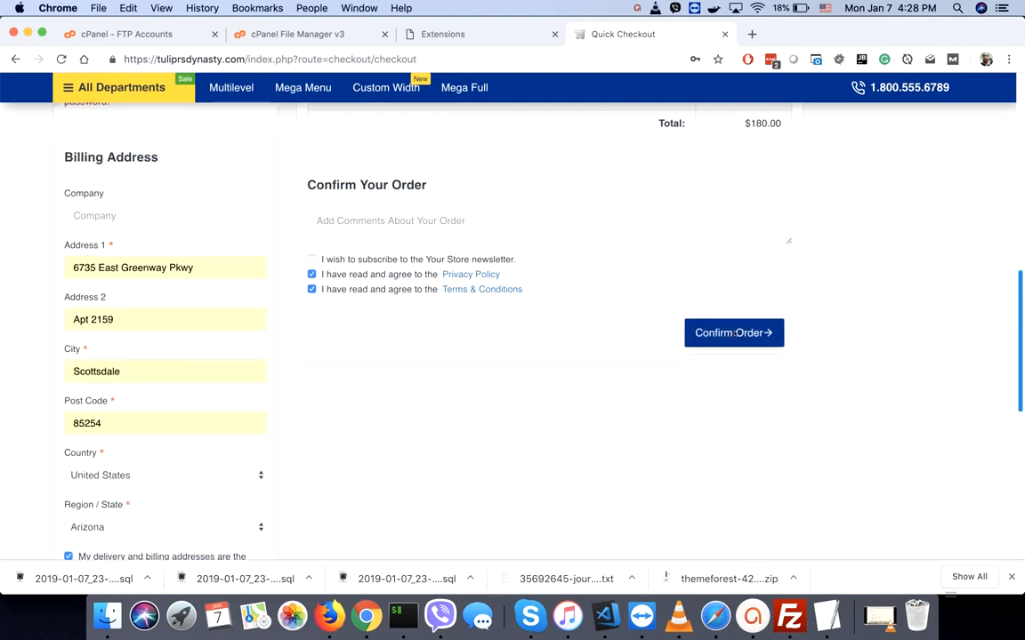
pyautogui.click(714, 335)
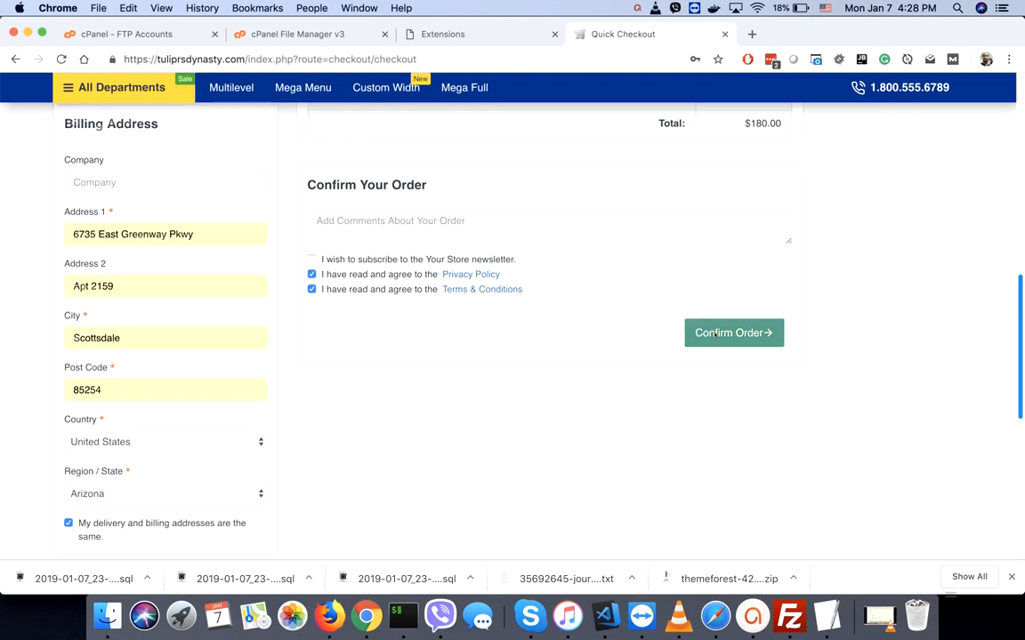
pyautogui.scroll(5, 615, 324)
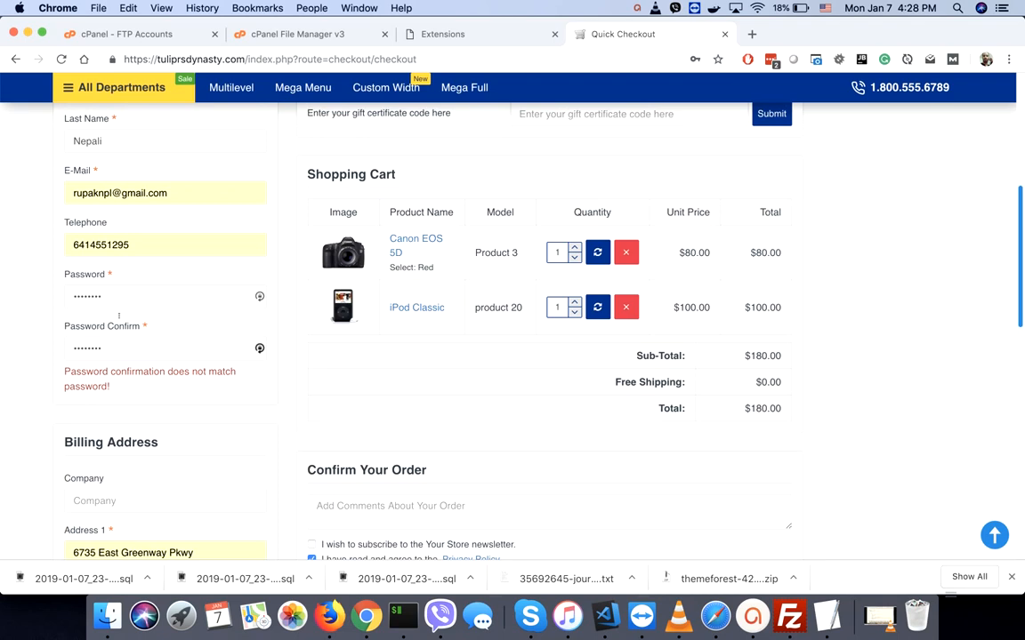
# - Retype the password and its confirmation so they match, then confirm the order
pyautogui.doubleClick(127, 294)
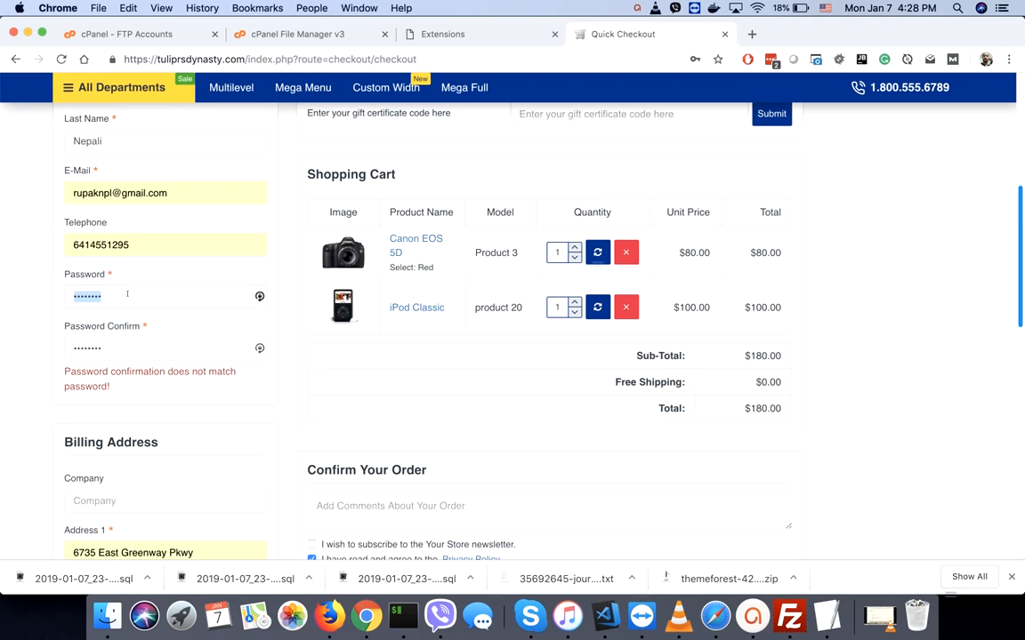
pyautogui.write('••••••••')
pyautogui.press('Tab')
pyautogui.write('••••••••')
pyautogui.scroll(-5, 1022, 282)
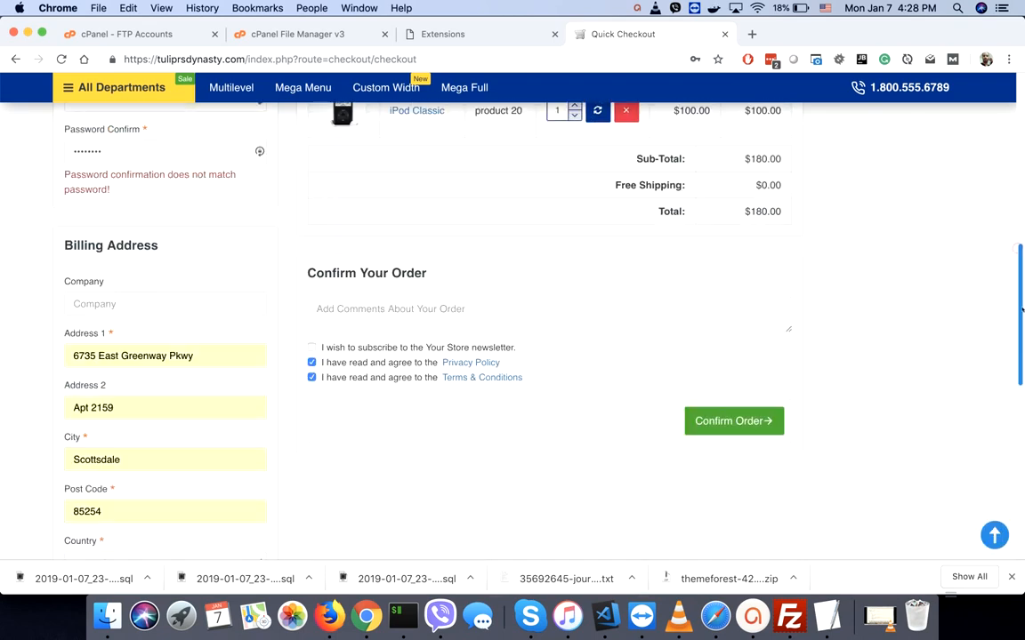
pyautogui.click(741, 399)
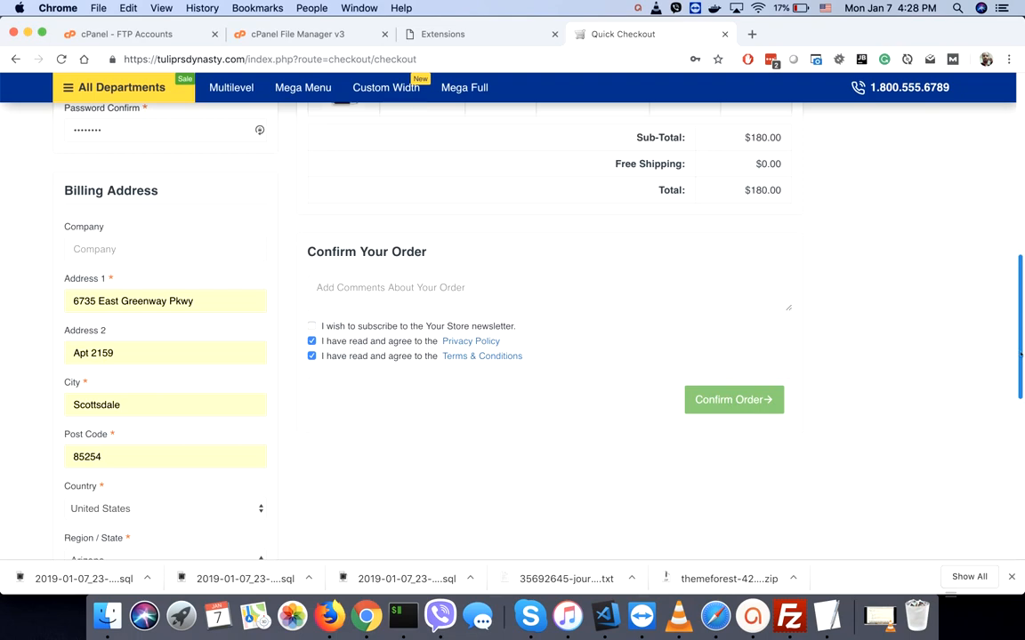
pyautogui.moveTo(1021, 354); pyautogui.dragTo(1002, 194)
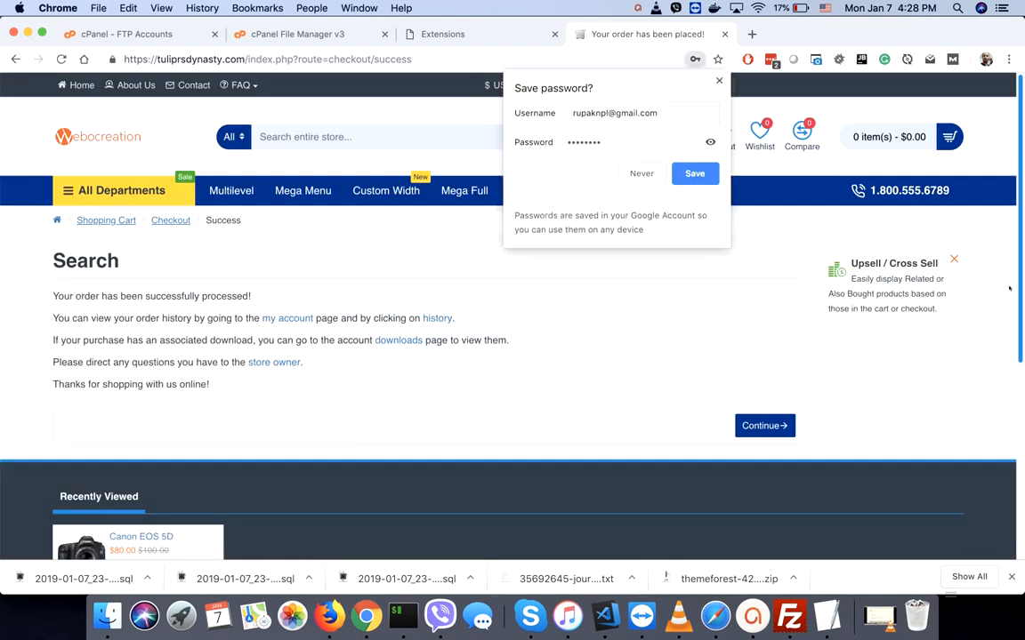
# - Dismiss the save-password prompt and go to the customer's My Account page
pyautogui.click(718, 81)
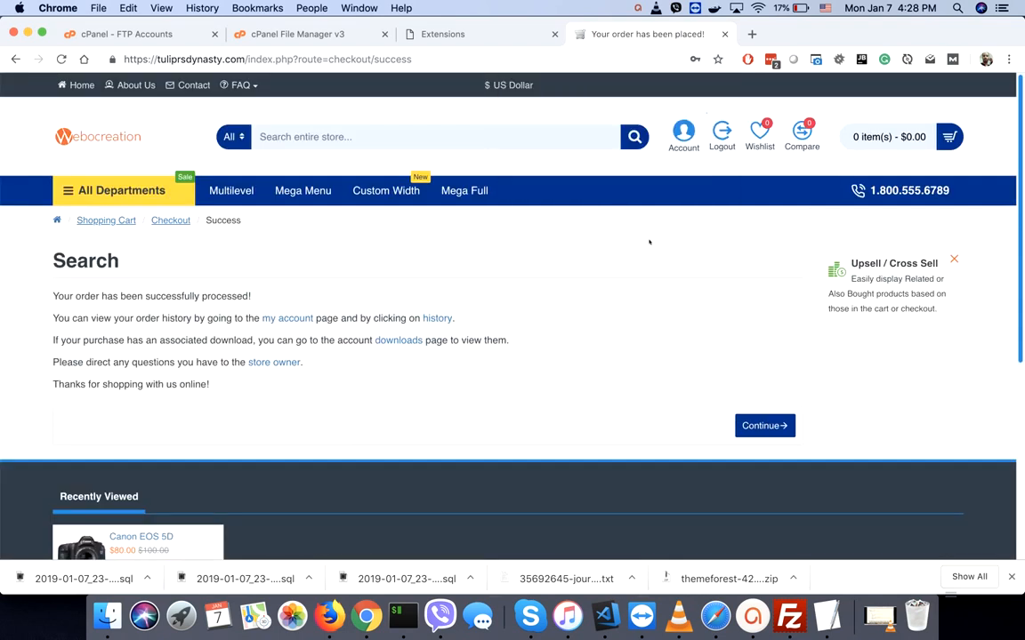
pyautogui.click(603, 292)
pyautogui.click(281, 321)
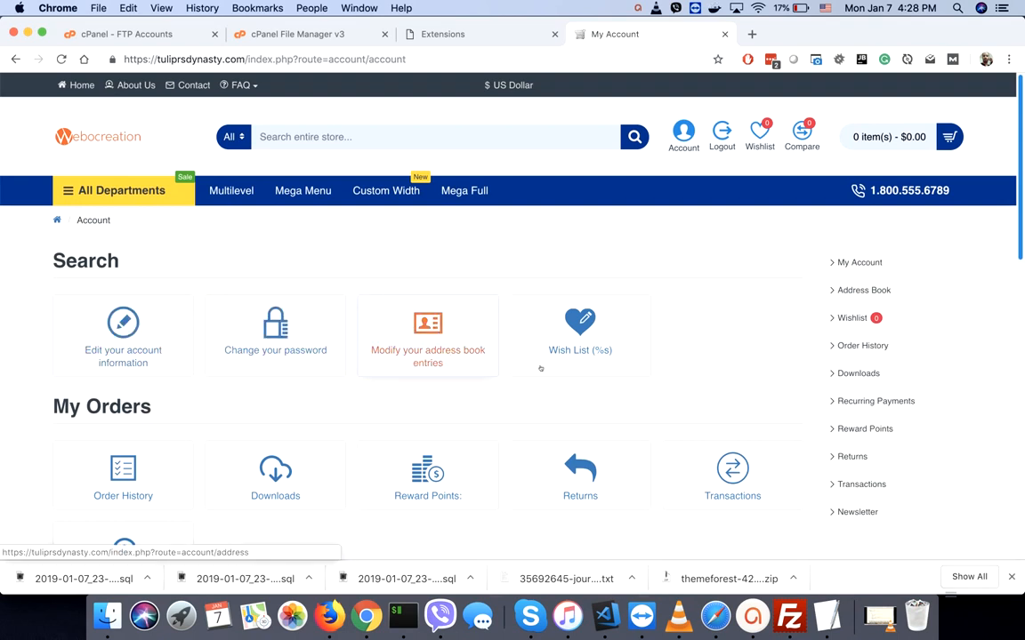
pyautogui.scroll(-2, 530, 424)
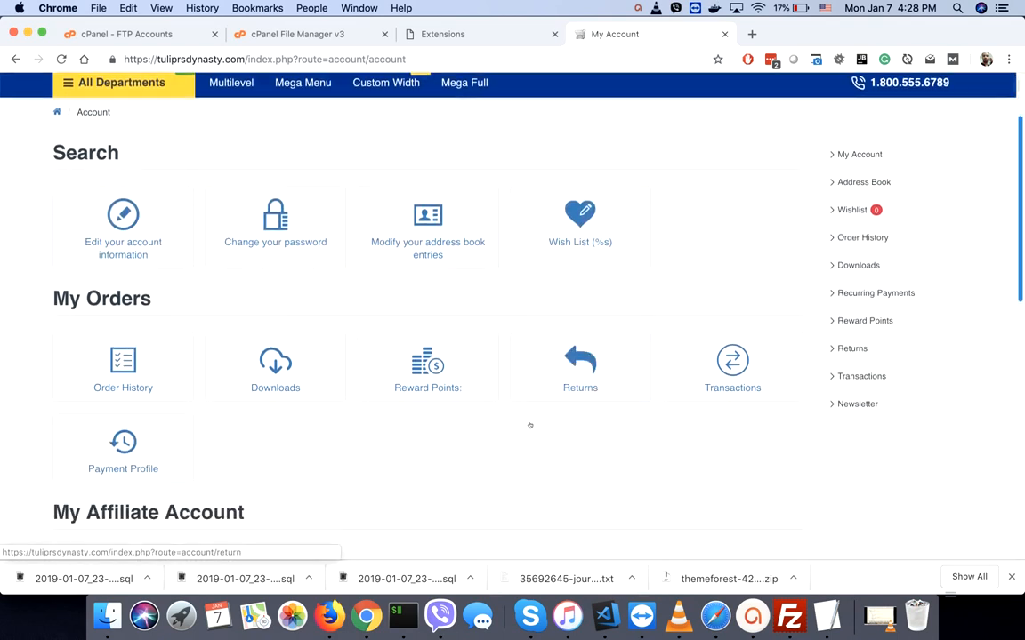
pyautogui.scroll(-3, 530, 425)
pyautogui.scroll(3, 529, 424)
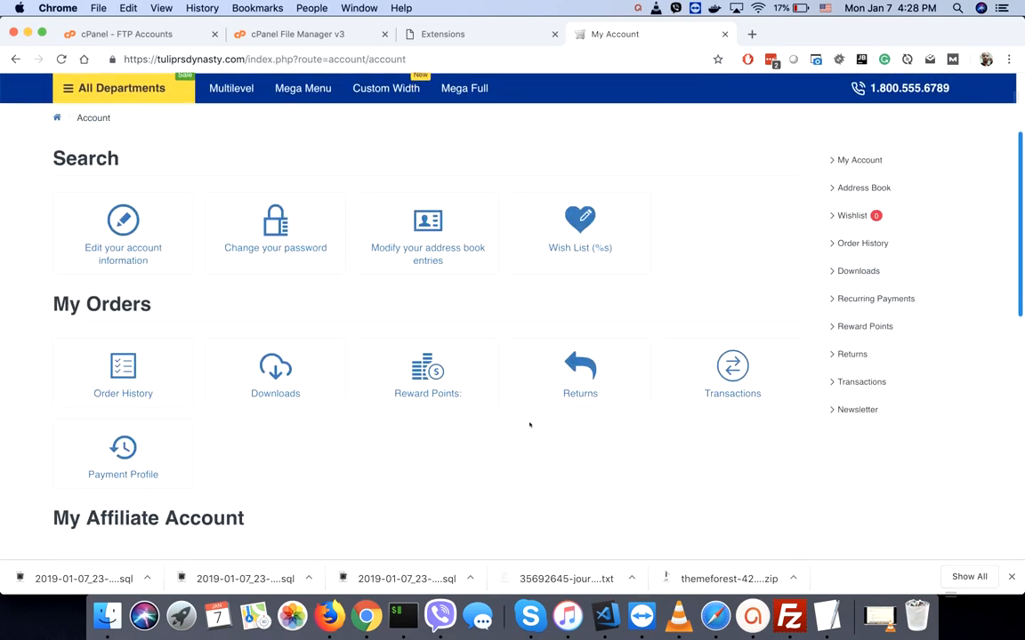
# - View order #1's $180.00 Cash On Delivery details from Order History
pyautogui.click(861, 243)
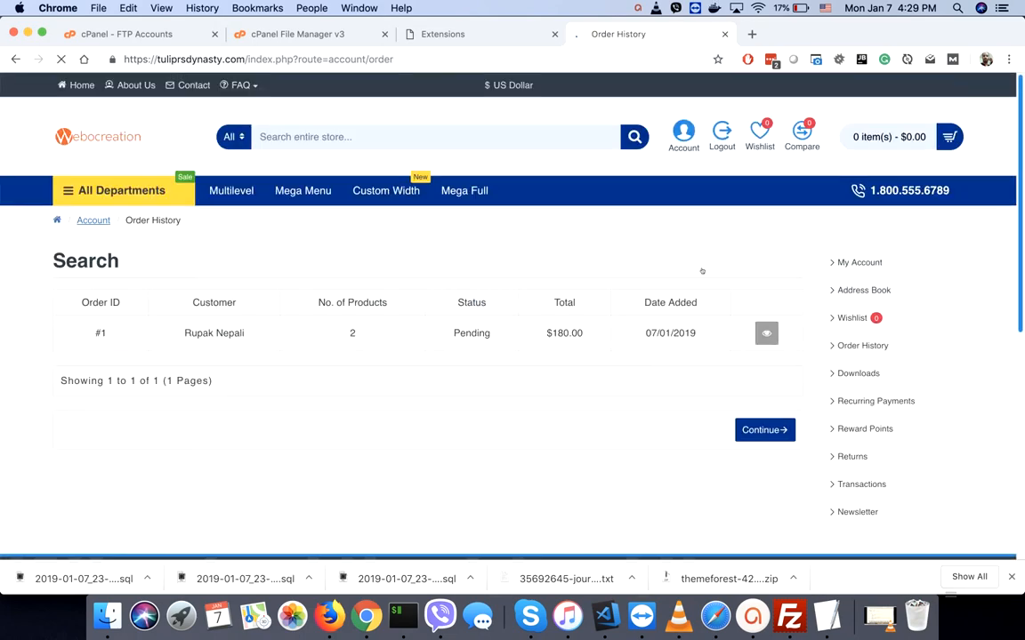
pyautogui.click(765, 333)
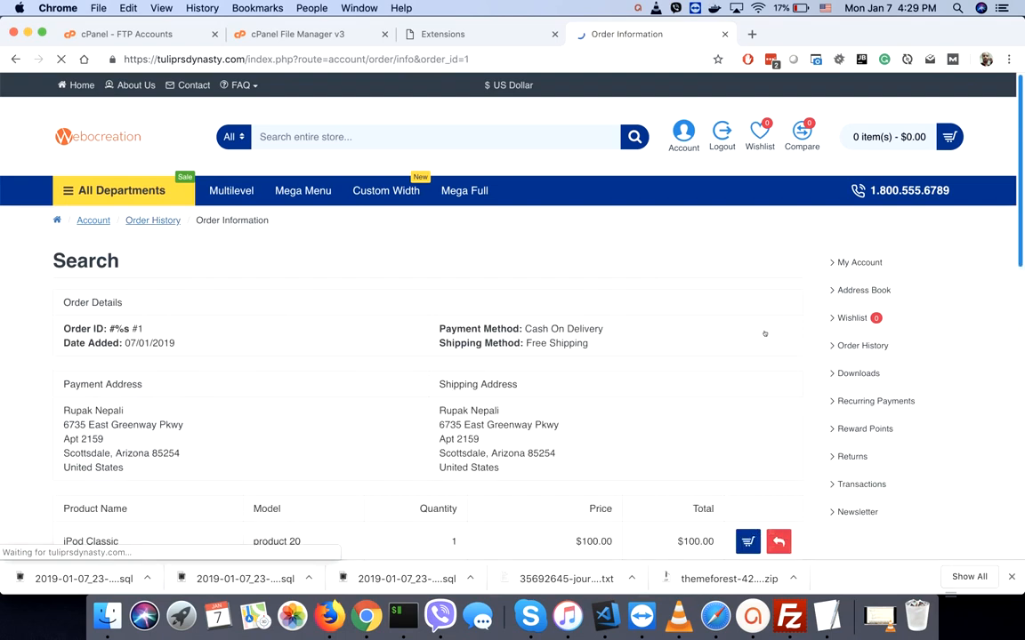
pyautogui.scroll(-2, 566, 387)
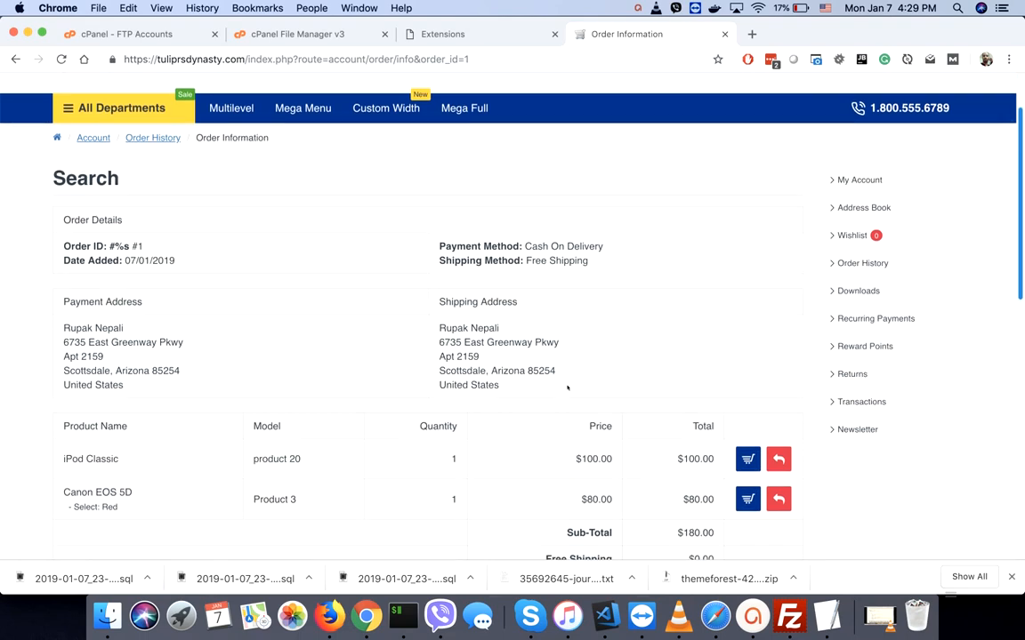
pyautogui.scroll(2, 566, 388)
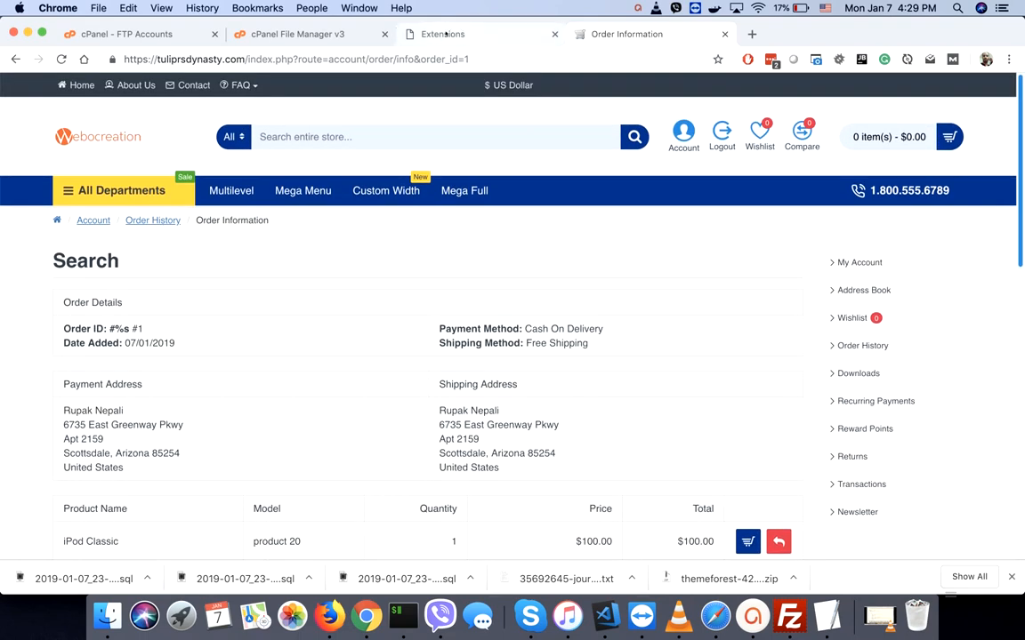
pyautogui.click(444, 34)
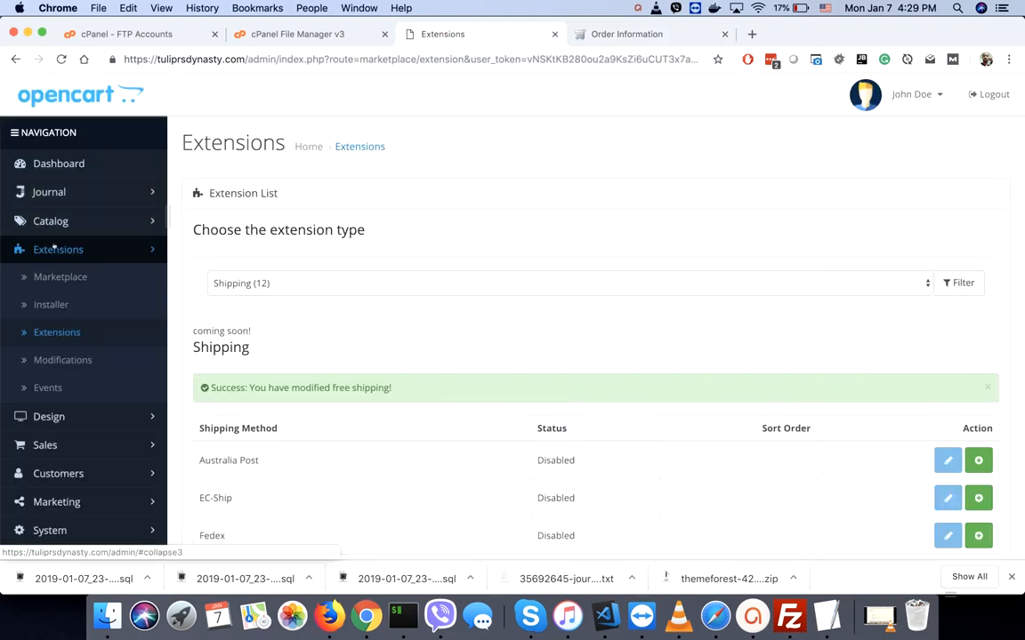
# - Open order #1's admin details page from Sales > Orders
pyautogui.click(48, 253)
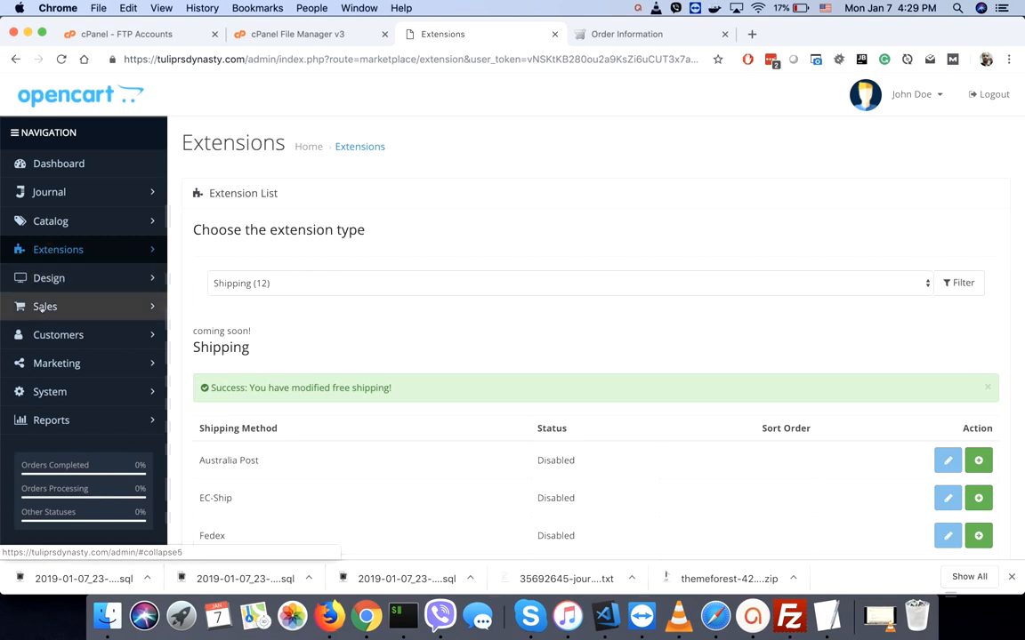
pyautogui.click(42, 307)
pyautogui.click(49, 334)
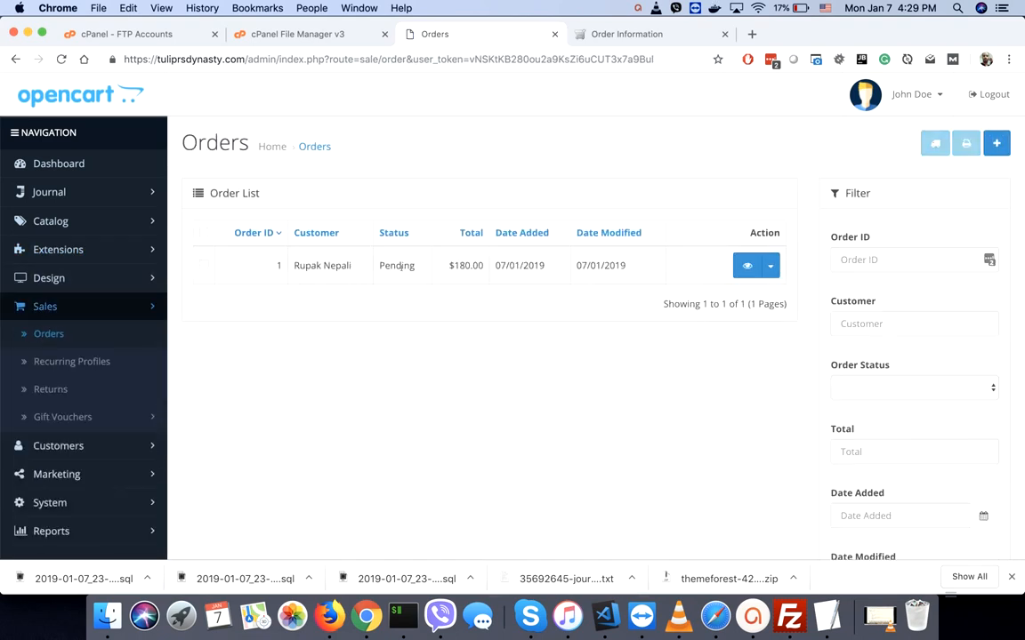
pyautogui.doubleClick(310, 265)
pyautogui.click(747, 265)
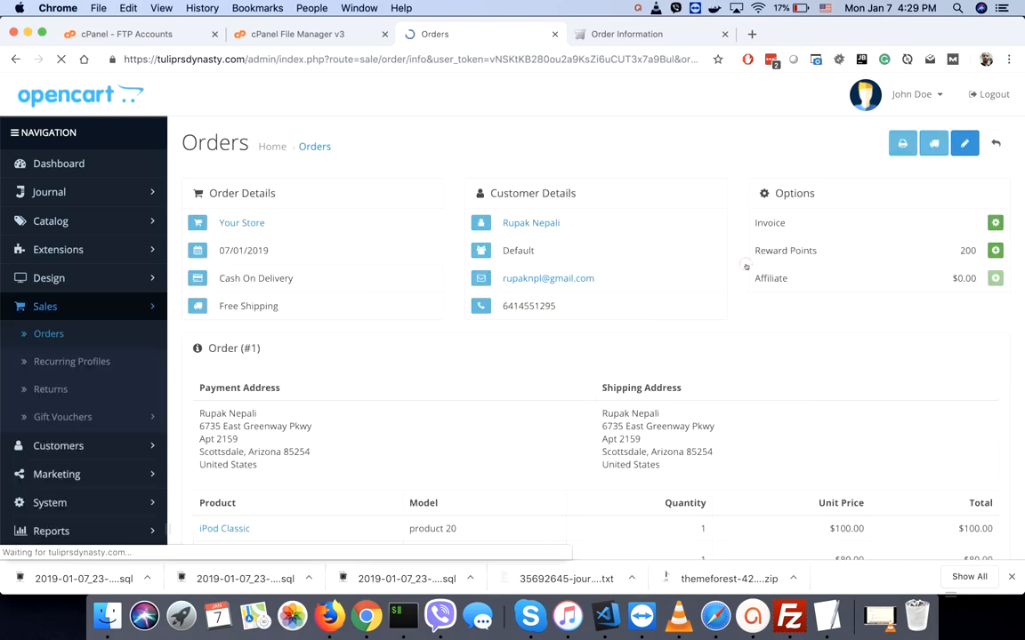
pyautogui.scroll(-5, 522, 372)
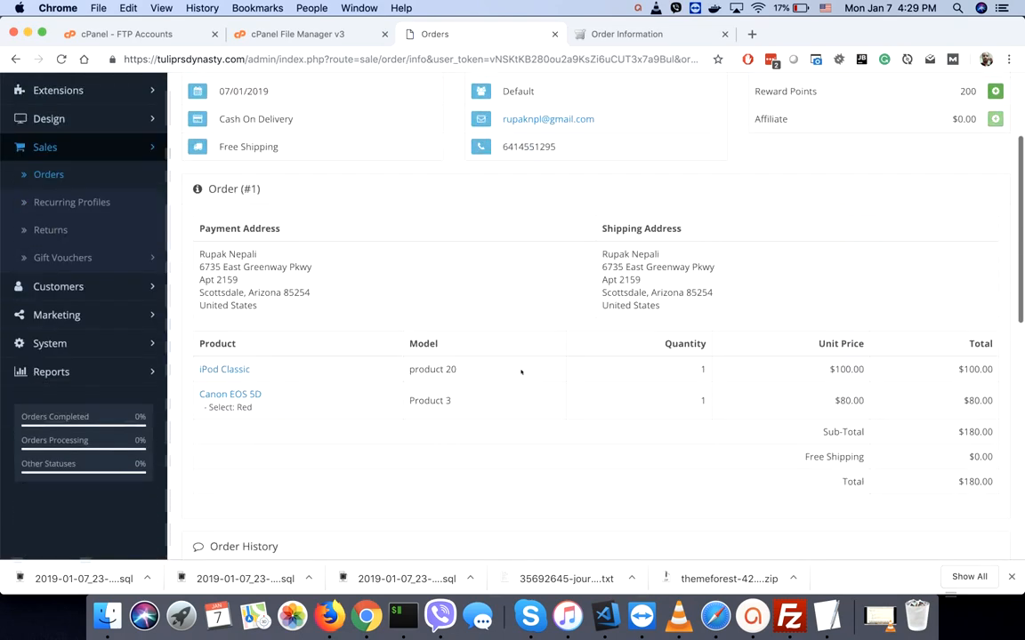
pyautogui.scroll(-3, 521, 371)
pyautogui.scroll(-2, 521, 372)
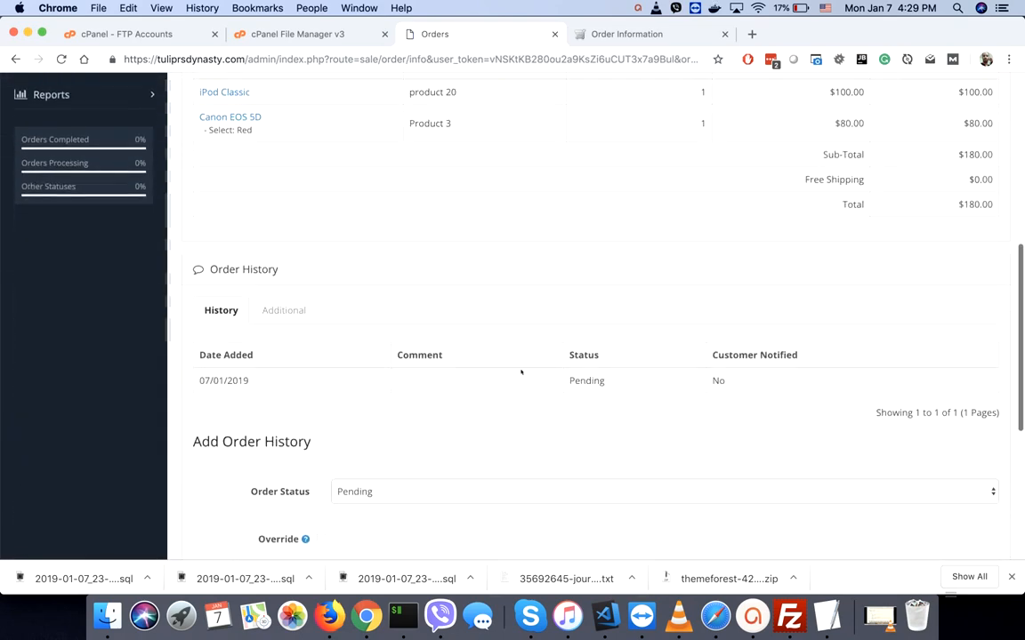
pyautogui.scroll(-3, 521, 372)
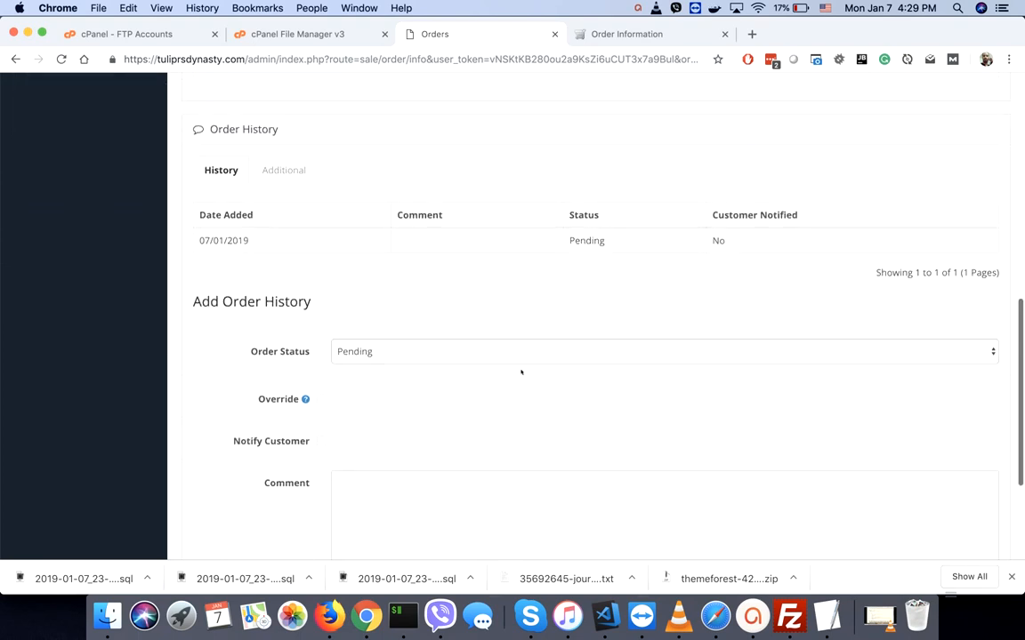
# - Add a Processing status to order #1's history, notifying the customer
pyautogui.click(362, 353)
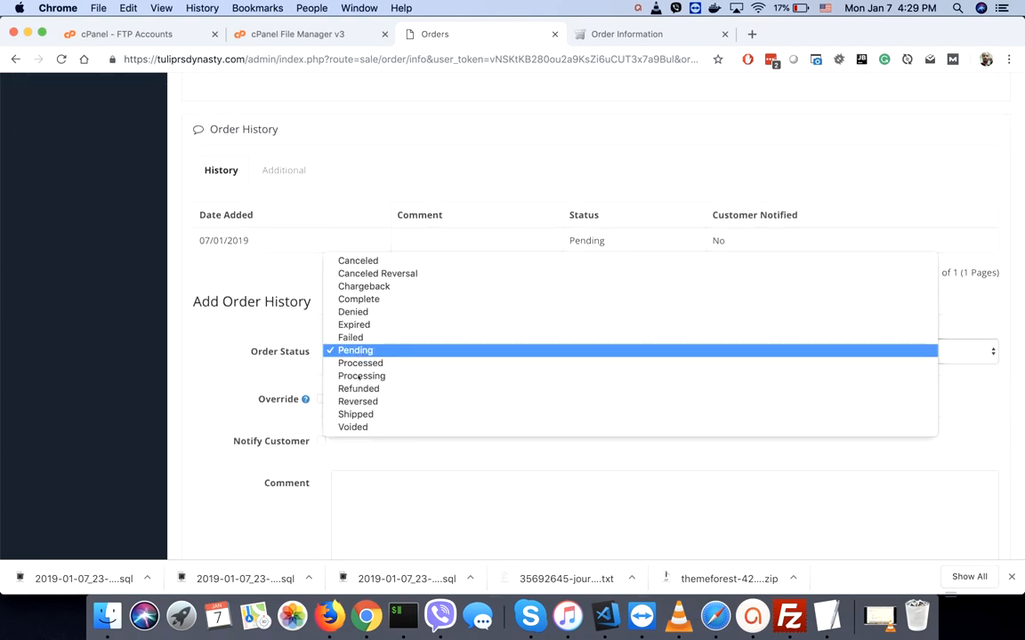
pyautogui.click(362, 376)
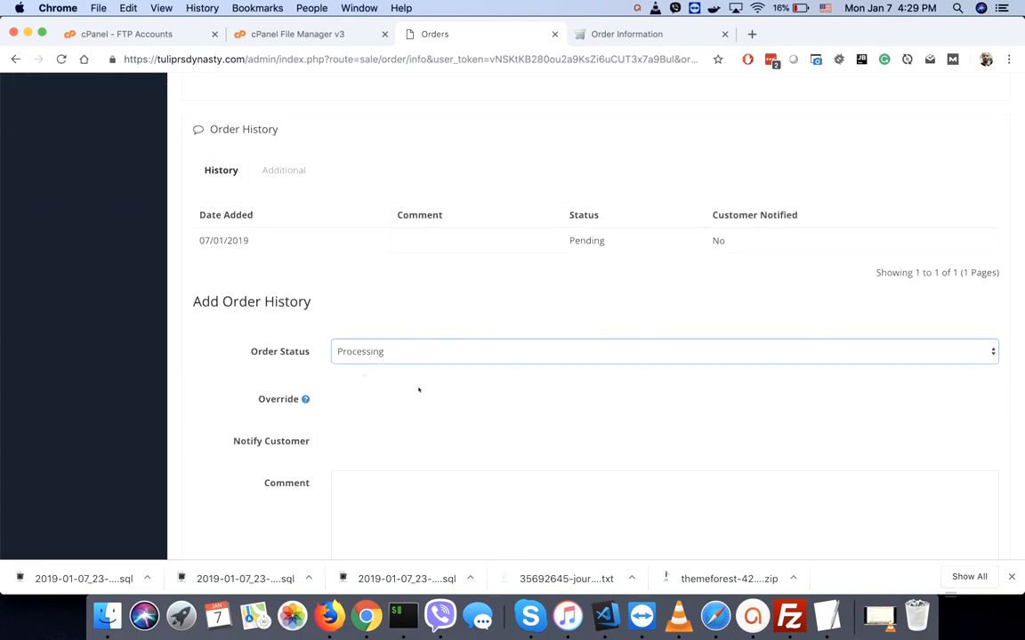
pyautogui.scroll(-3, 426, 393)
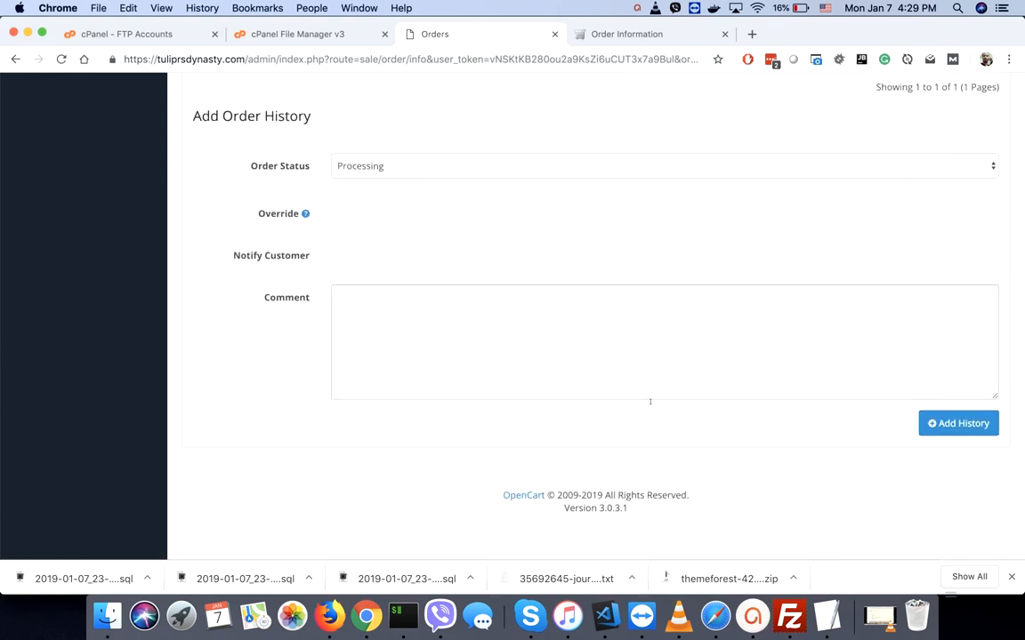
pyautogui.click(322, 255)
pyautogui.click(965, 425)
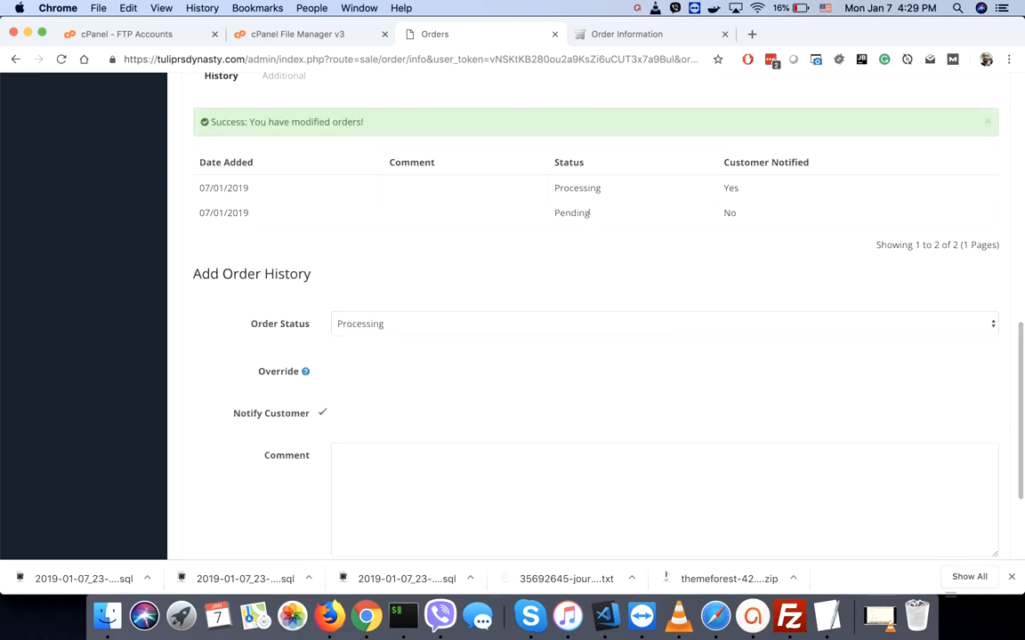
# - Add a Complete status to order #1's history
pyautogui.click(365, 325)
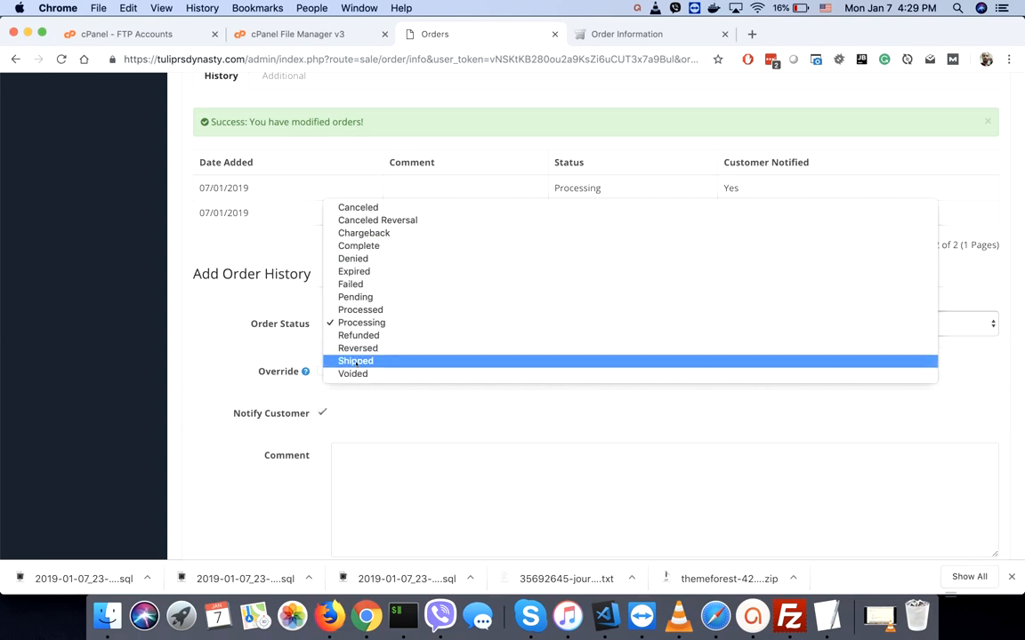
pyautogui.click(353, 246)
pyautogui.scroll(-3, 613, 437)
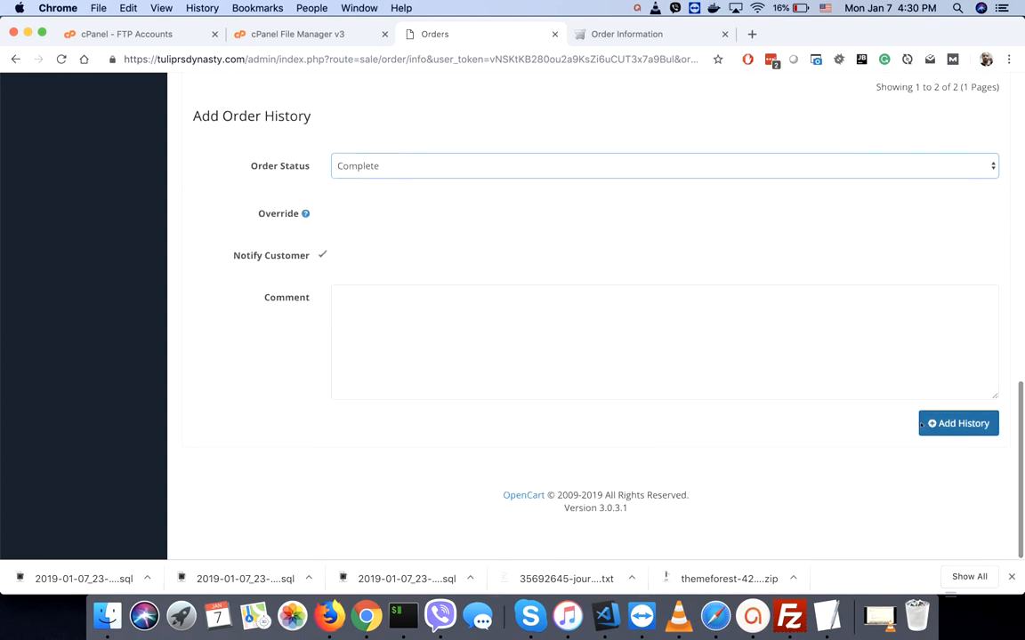
pyautogui.click(953, 427)
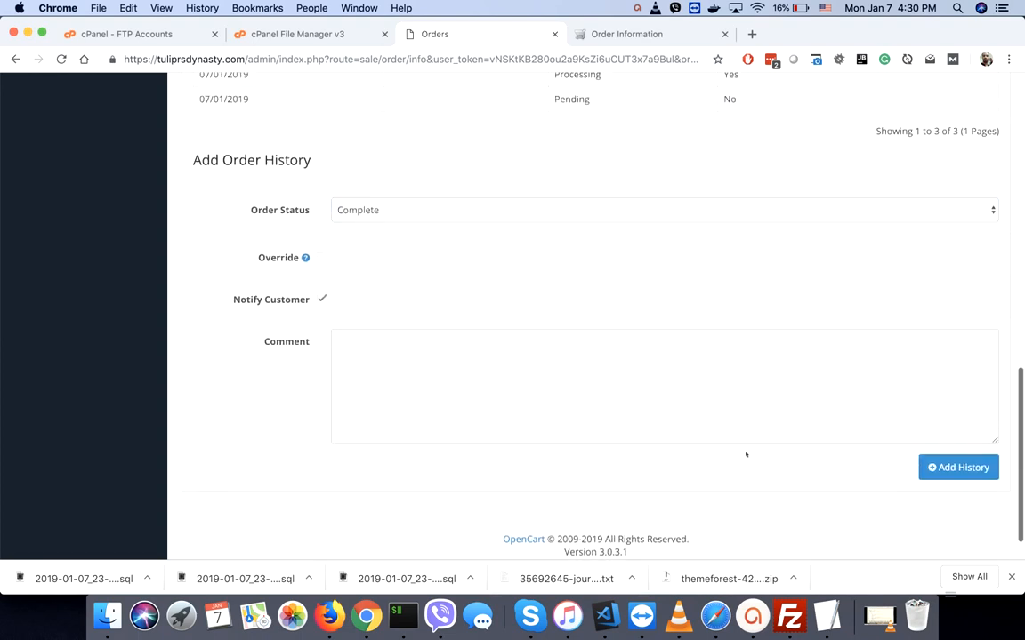
pyautogui.scroll(5, 663, 389)
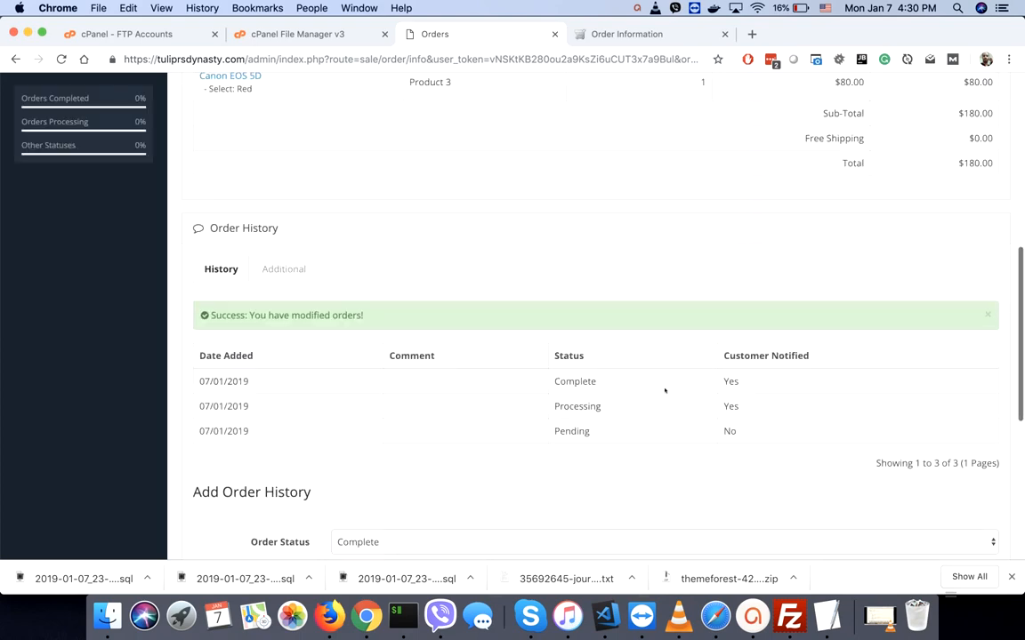
pyautogui.scroll(8, 664, 390)
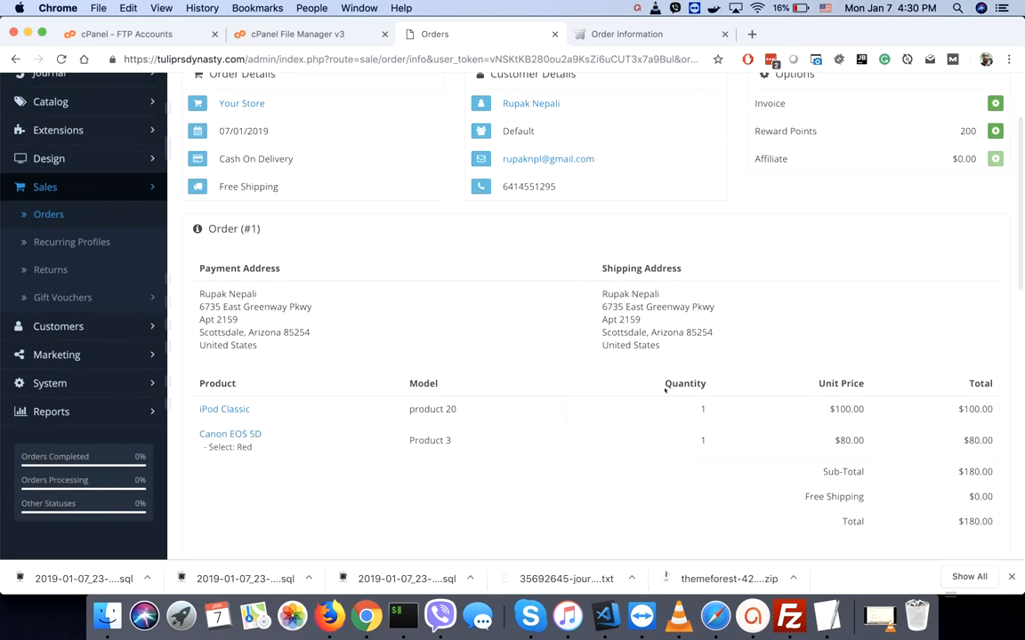
pyautogui.scroll(3, 664, 386)
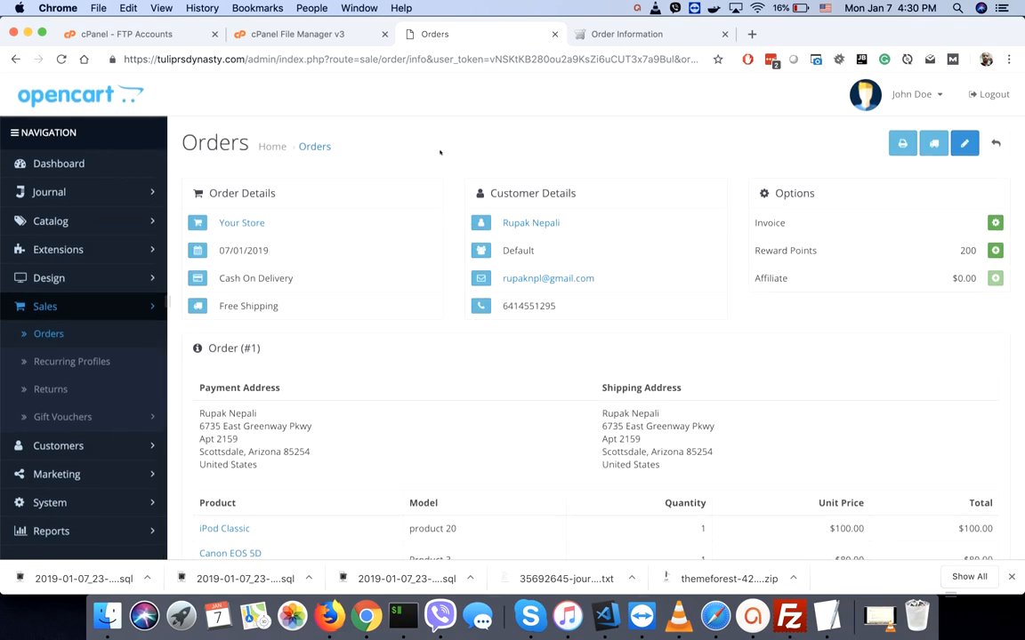
pyautogui.click(442, 151)
# - Edit the default store's settings and select its Meta Title and Meta Tag Description
pyautogui.click(79, 163)
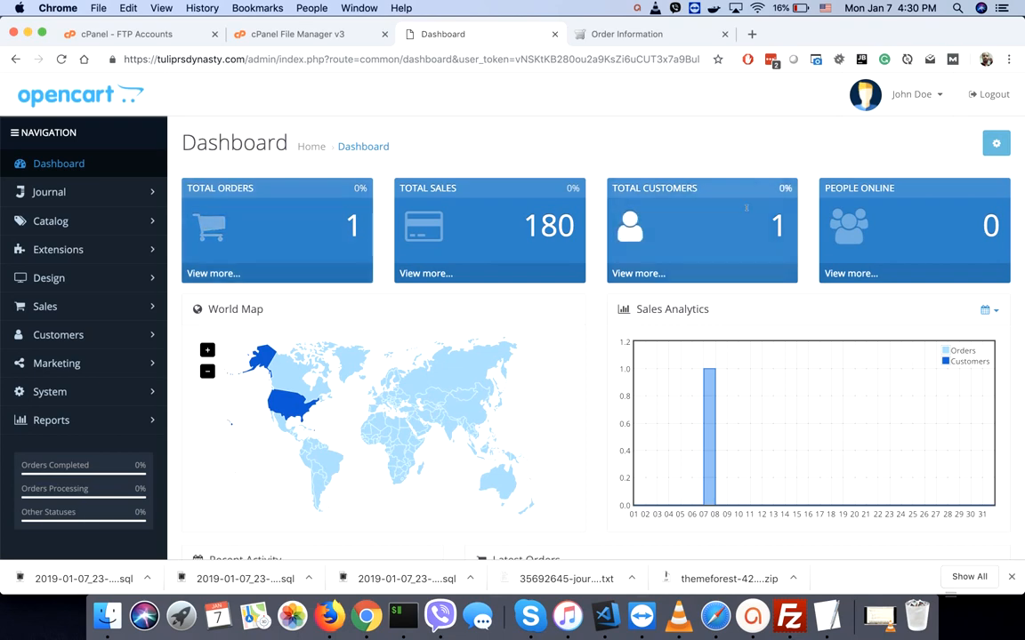
pyautogui.click(50, 392)
pyautogui.click(48, 420)
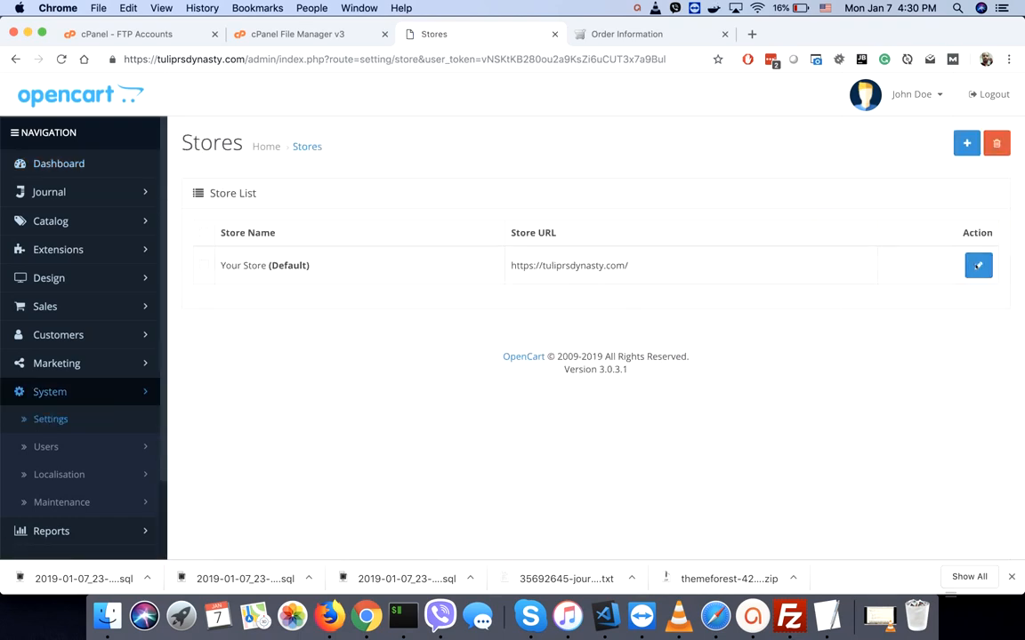
pyautogui.click(977, 265)
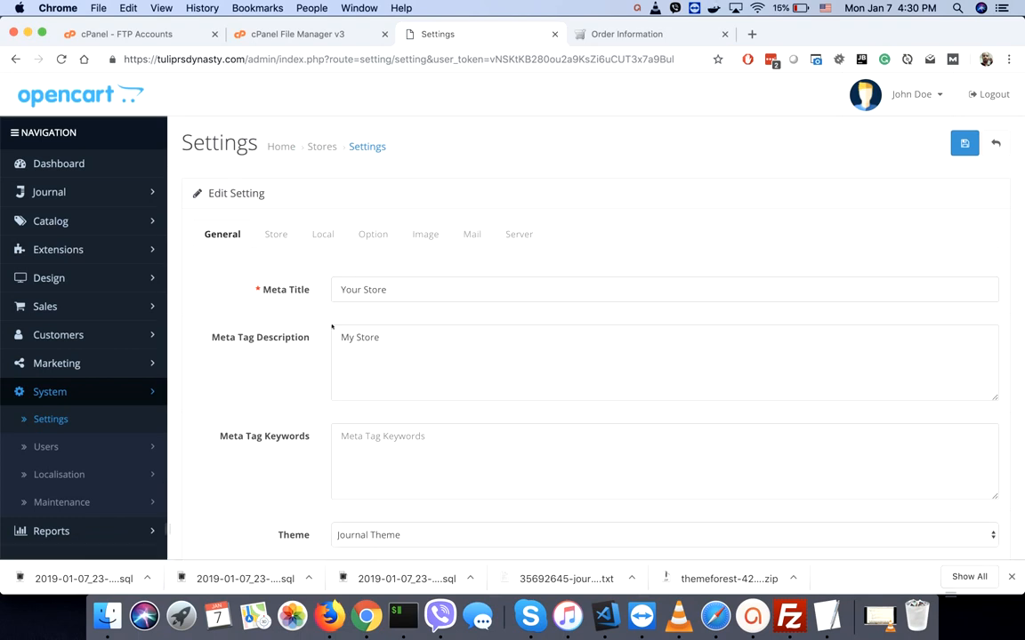
pyautogui.doubleClick(356, 289)
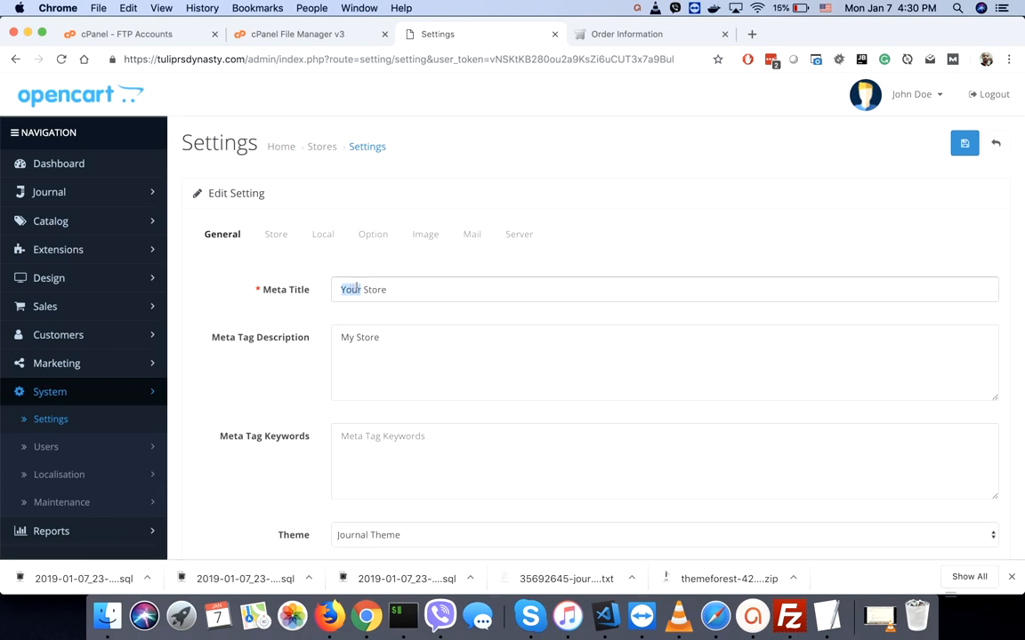
pyautogui.tripleClick(357, 288)
pyautogui.tripleClick(347, 337)
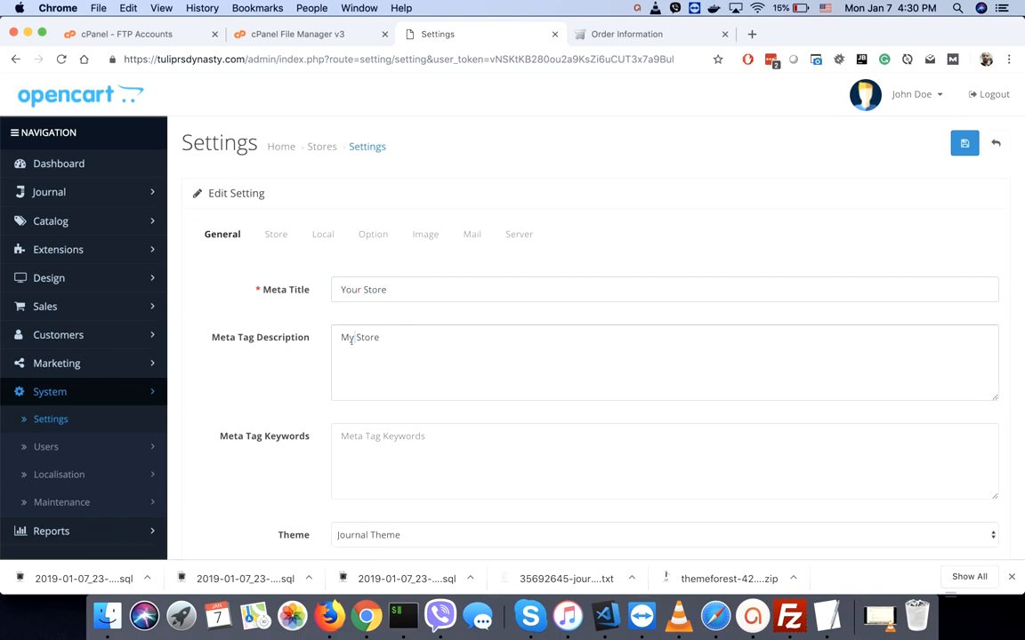
pyautogui.scroll(-3, 365, 427)
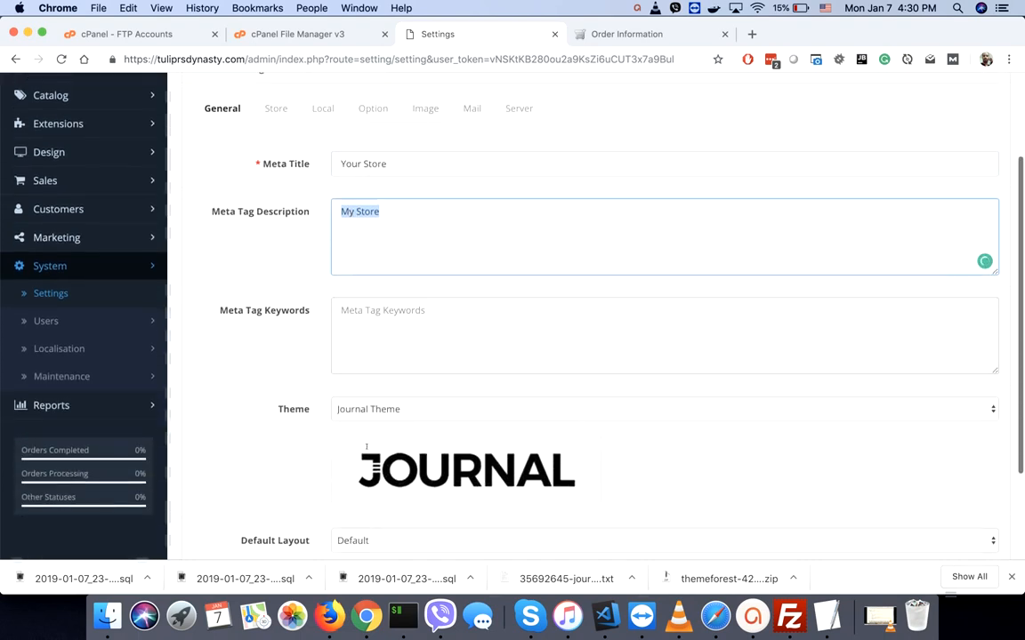
pyautogui.scroll(3, 366, 450)
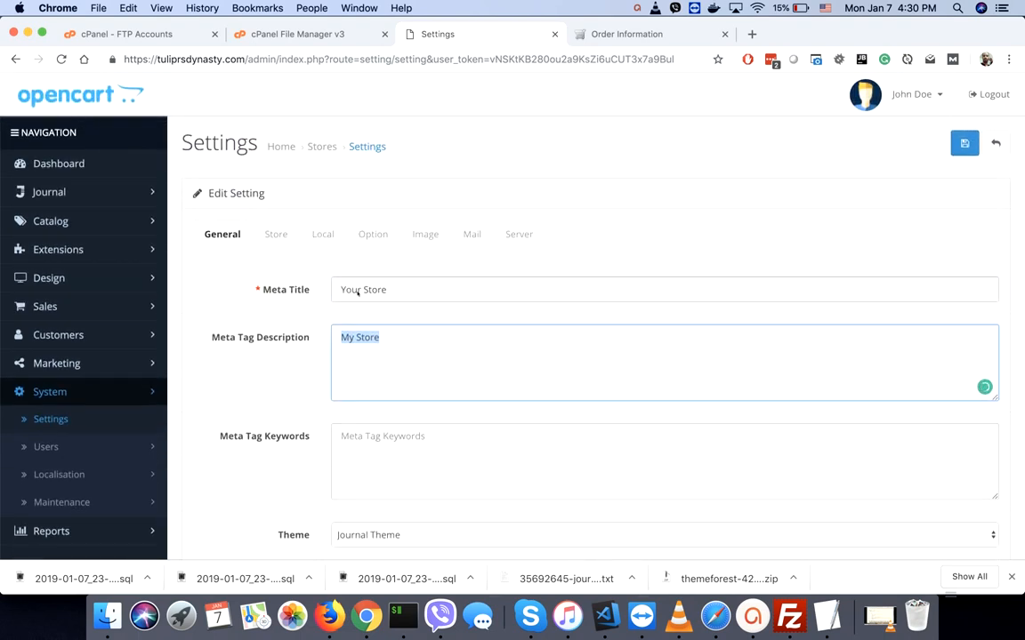
# - Show the Store tab and select words in the Store Name and Address fields
pyautogui.click(273, 235)
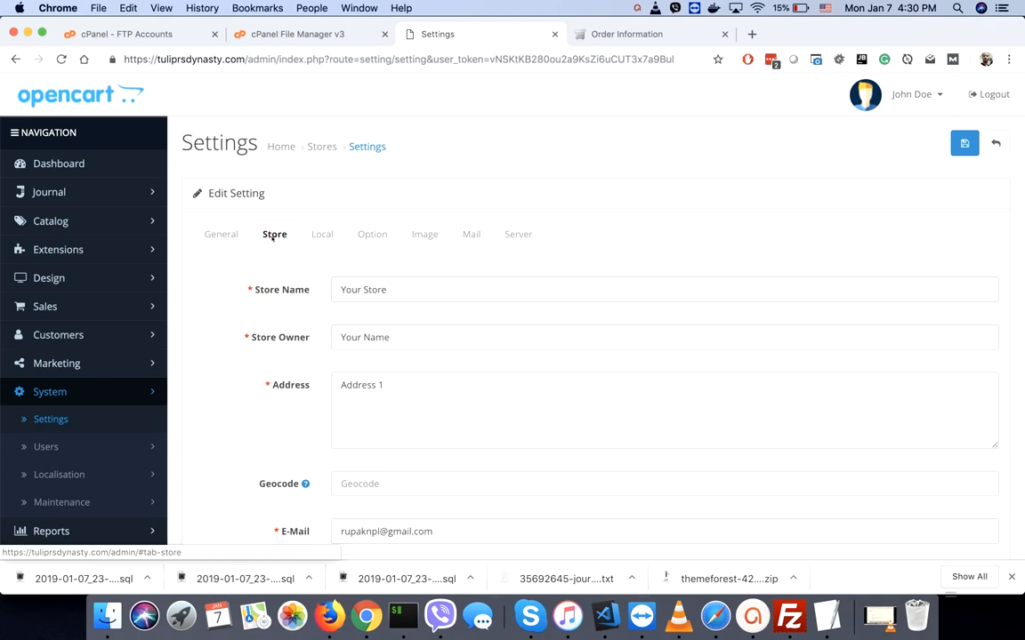
pyautogui.doubleClick(363, 288)
pyautogui.doubleClick(373, 385)
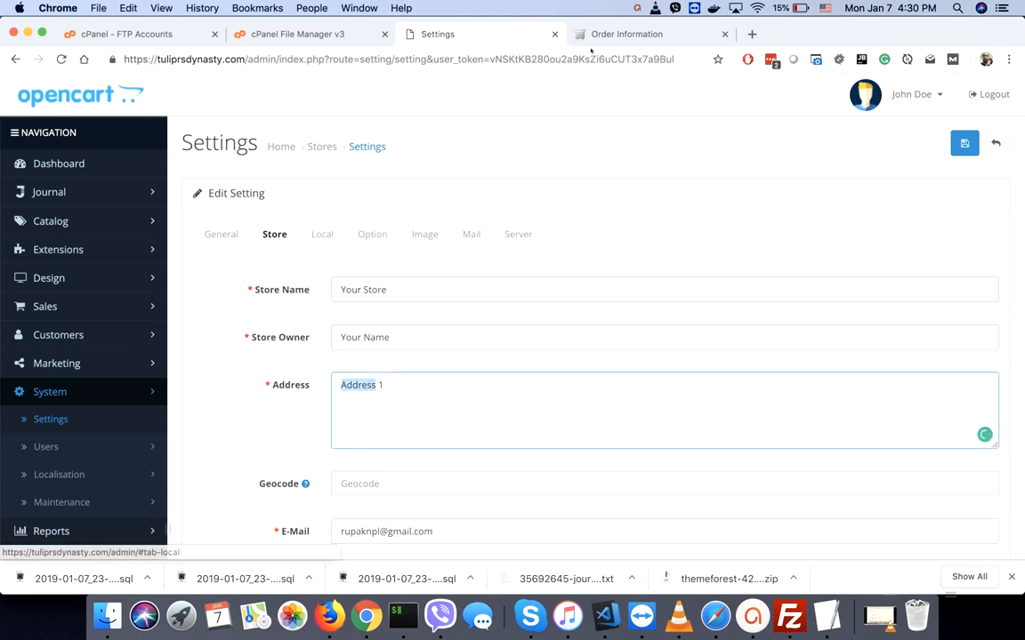
pyautogui.click(646, 34)
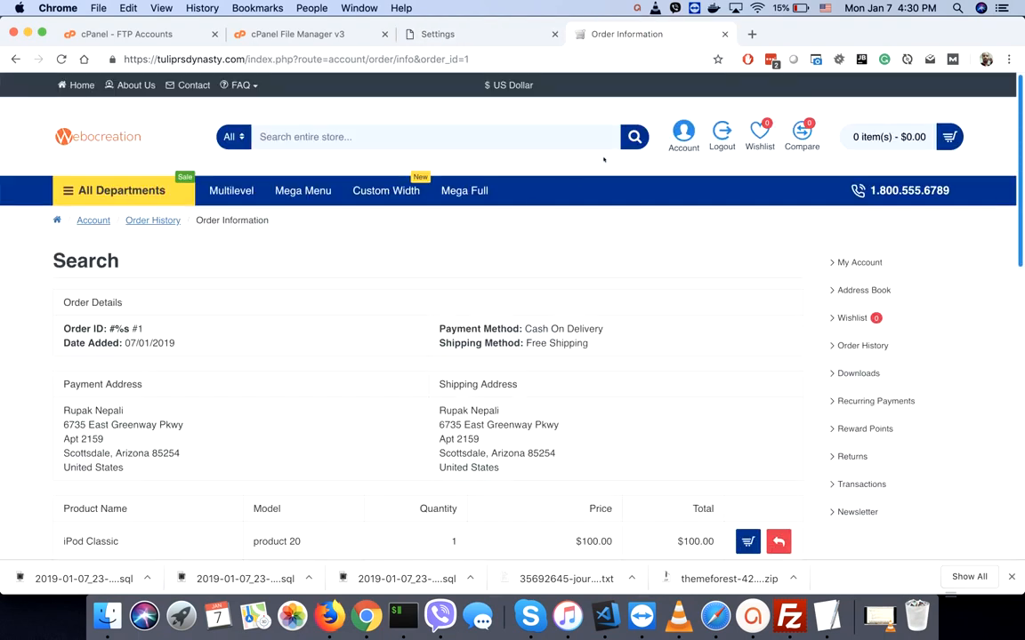
# - Check the storefront Contact Us page's Big Ben map and London store address
pyautogui.click(187, 88)
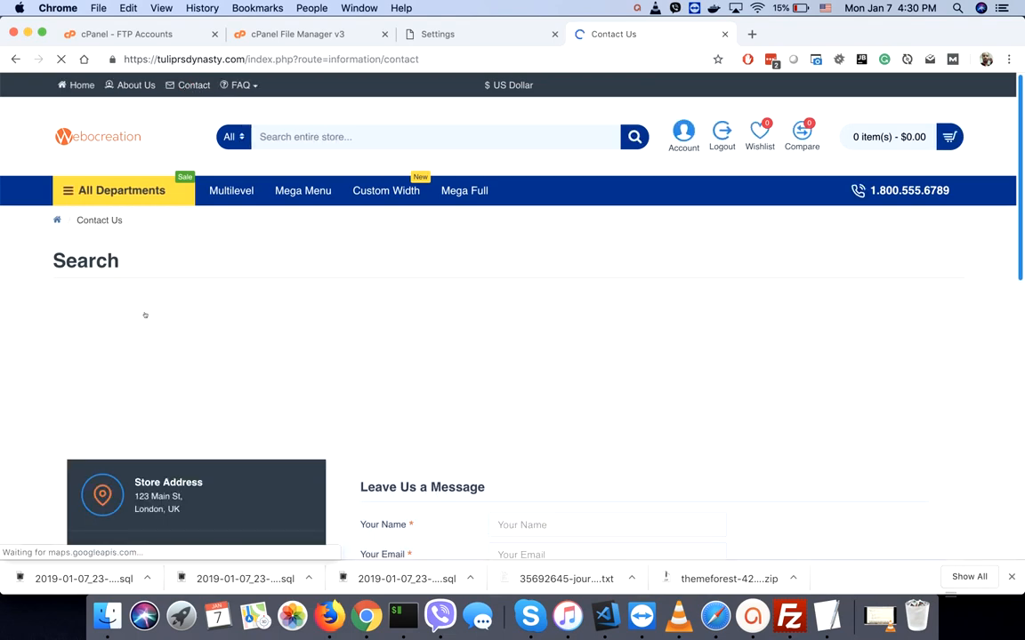
pyautogui.scroll(-5, 37, 471)
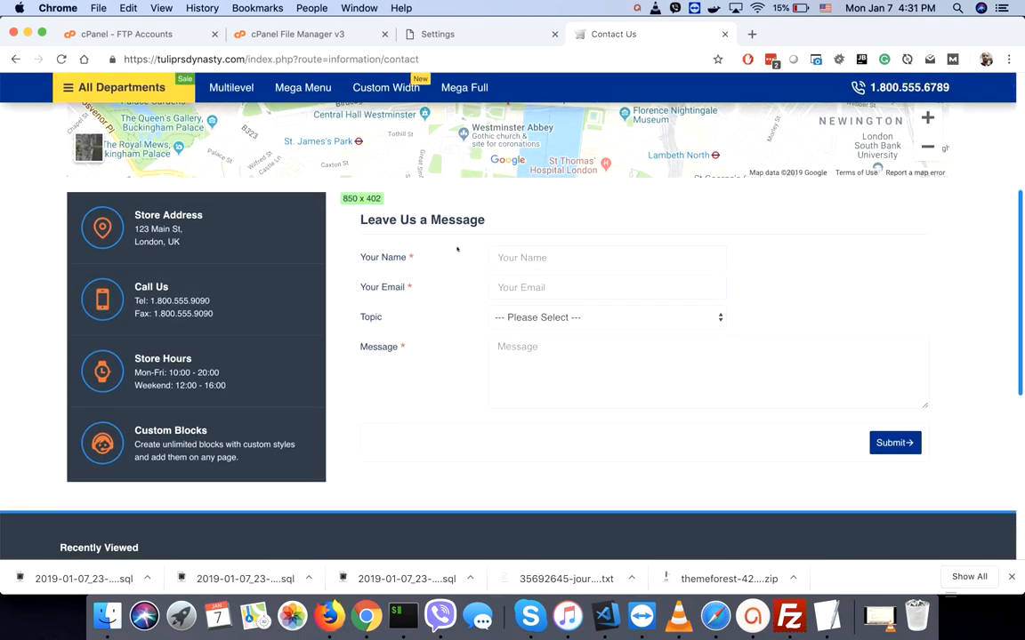
pyautogui.scroll(3, 458, 250)
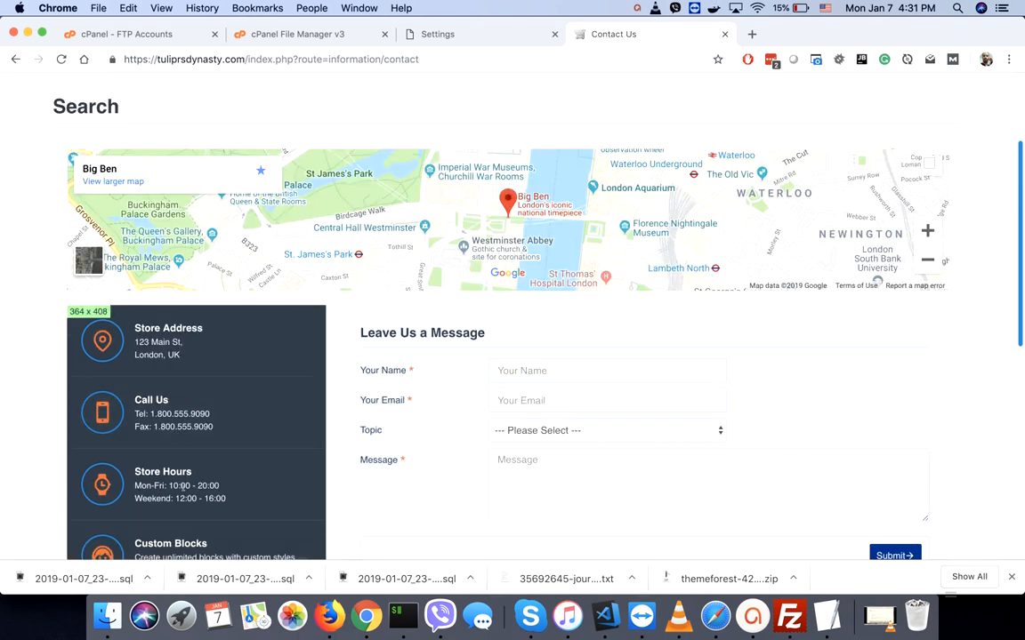
pyautogui.click(476, 34)
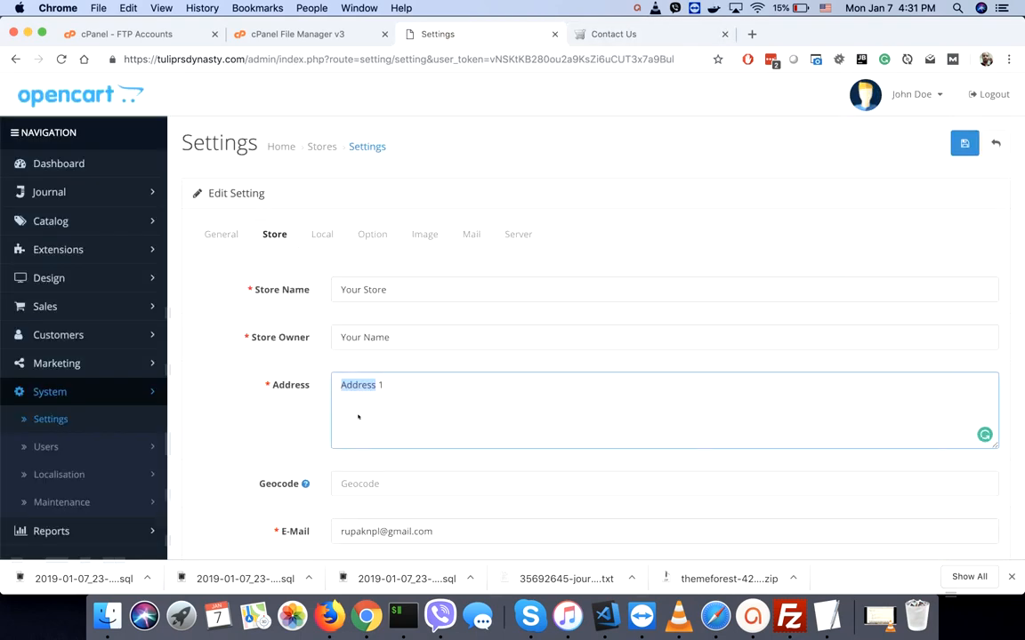
pyautogui.click(598, 36)
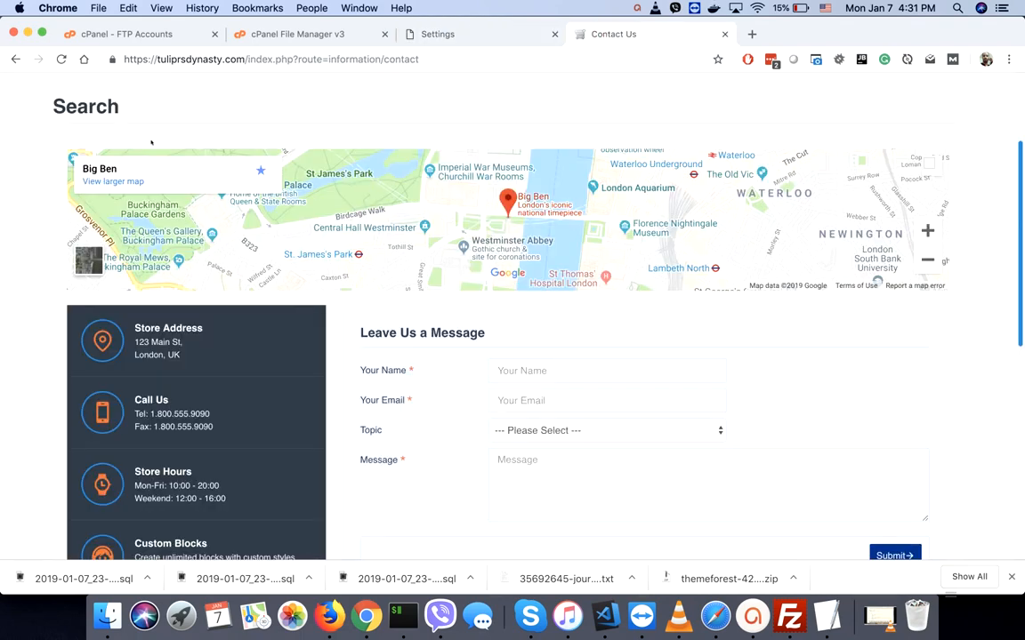
pyautogui.scroll(1, 36, 180)
pyautogui.scroll(1, 36, 179)
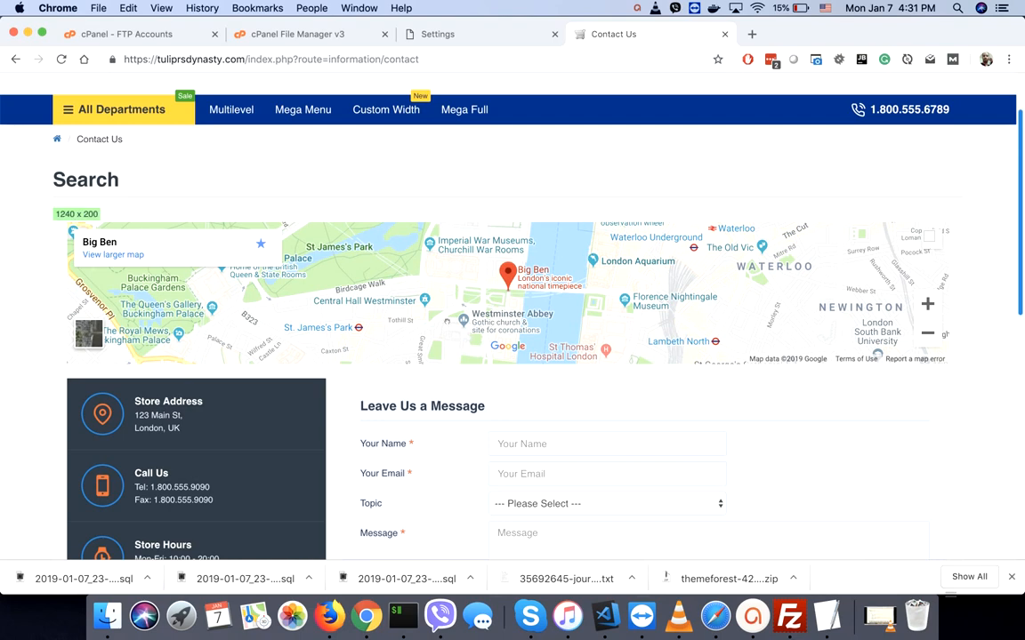
# - Open Journal > Layouts in a new tab and edit the Contact layout
pyautogui.click(464, 30)
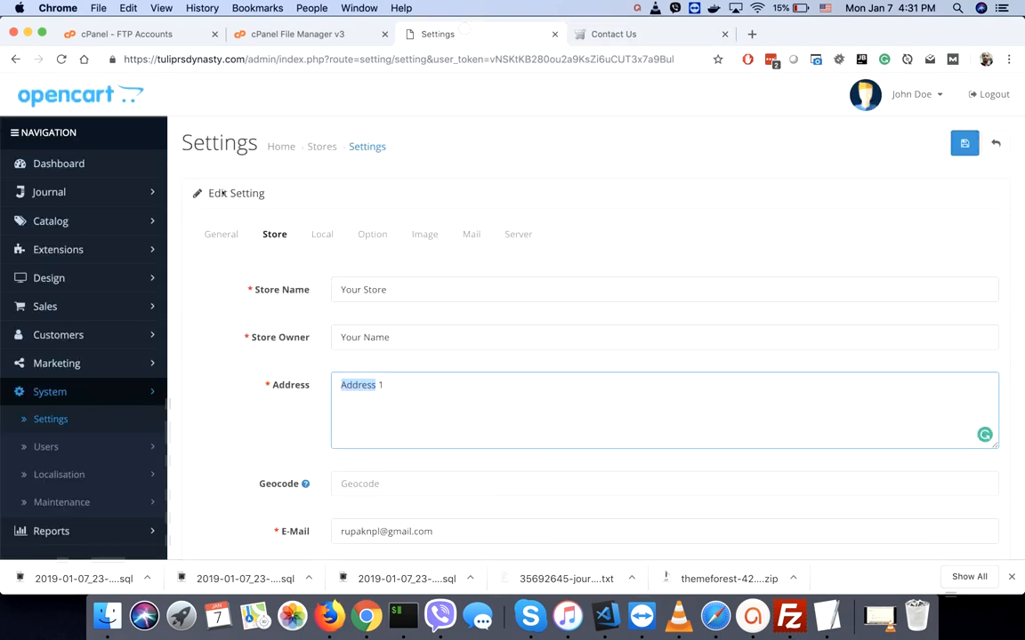
pyautogui.click(49, 192)
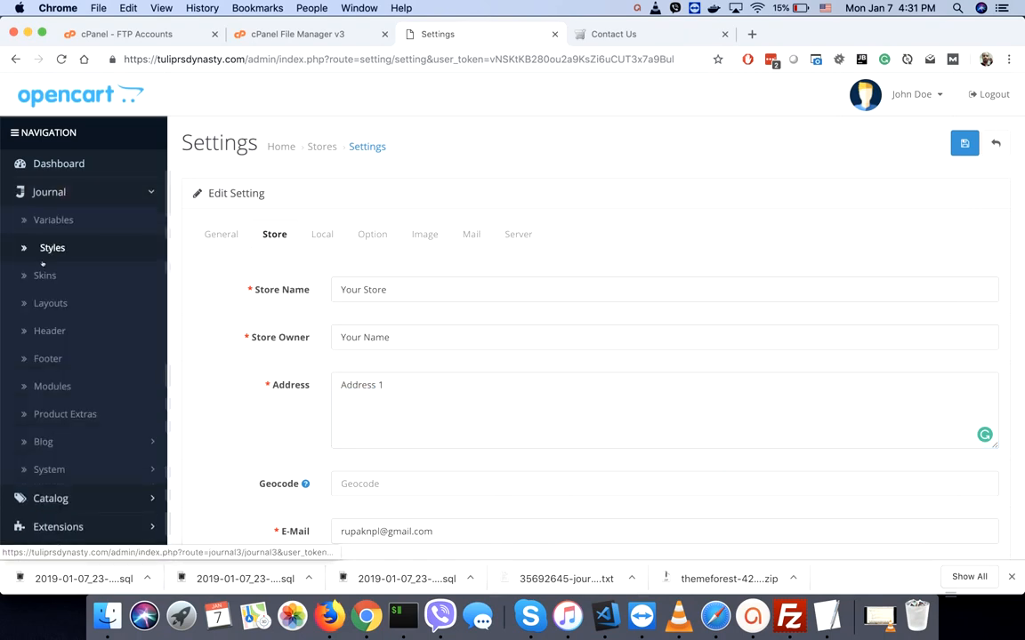
pyautogui.rightClick(50, 304)
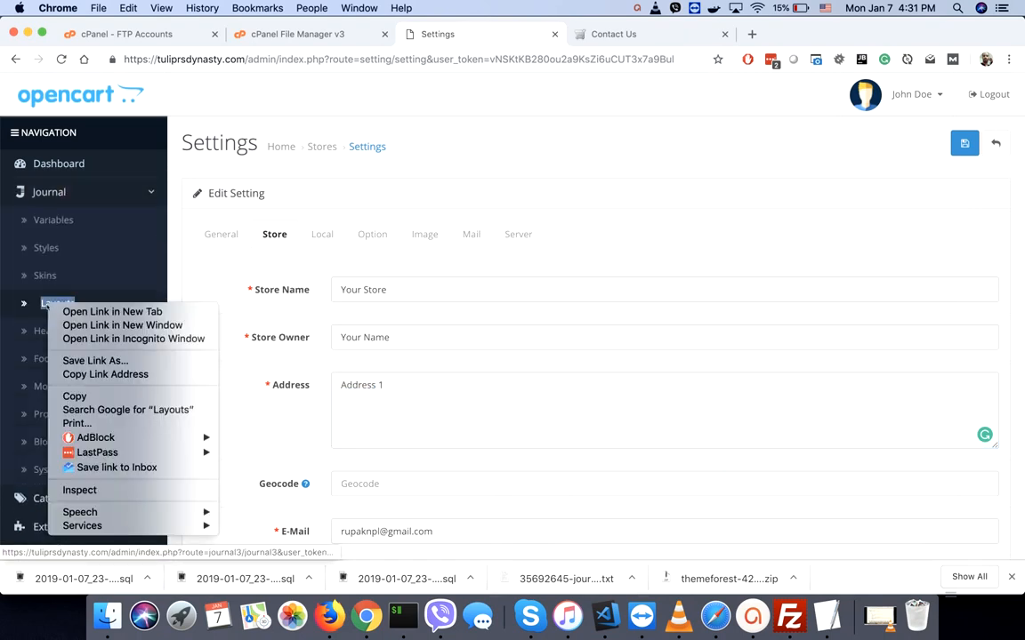
pyautogui.click(112, 311)
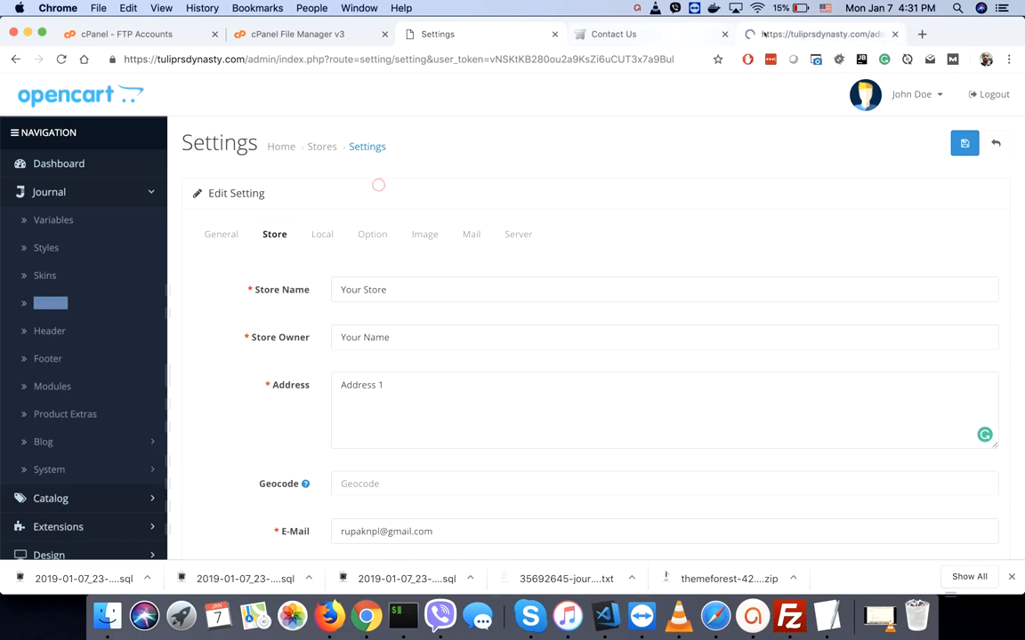
pyautogui.click(765, 34)
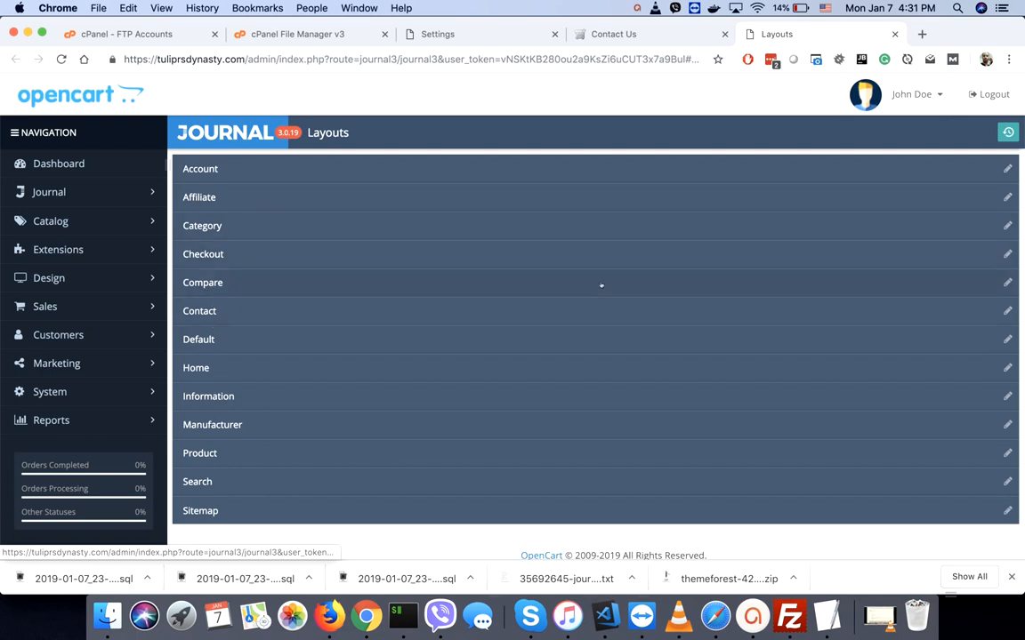
pyautogui.click(1007, 310)
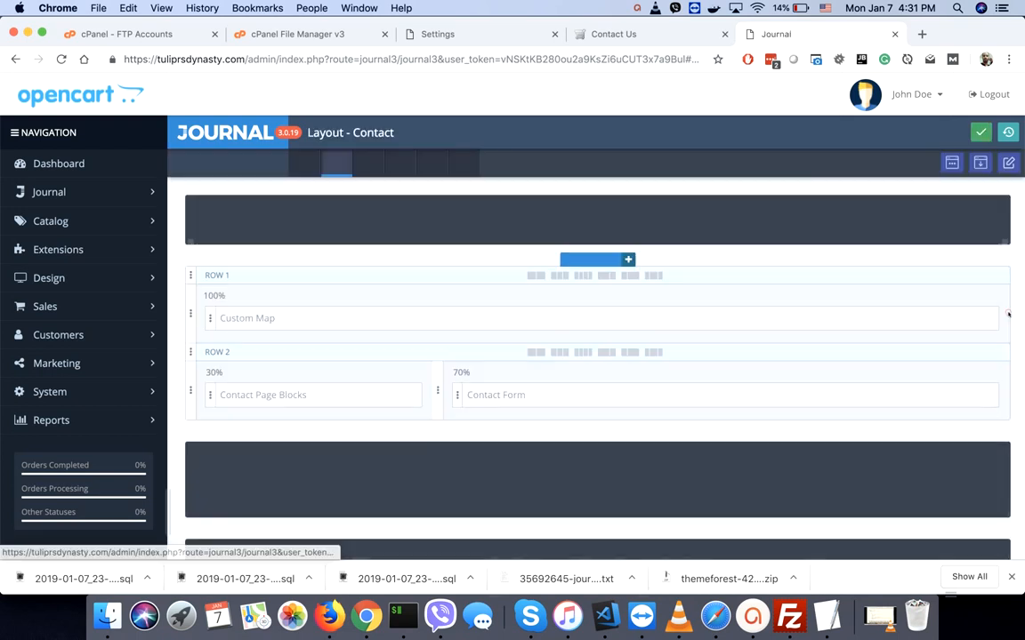
# - Open the Custom Map block's Map item and select its iframe embed code
pyautogui.click(270, 319)
pyautogui.click(852, 112)
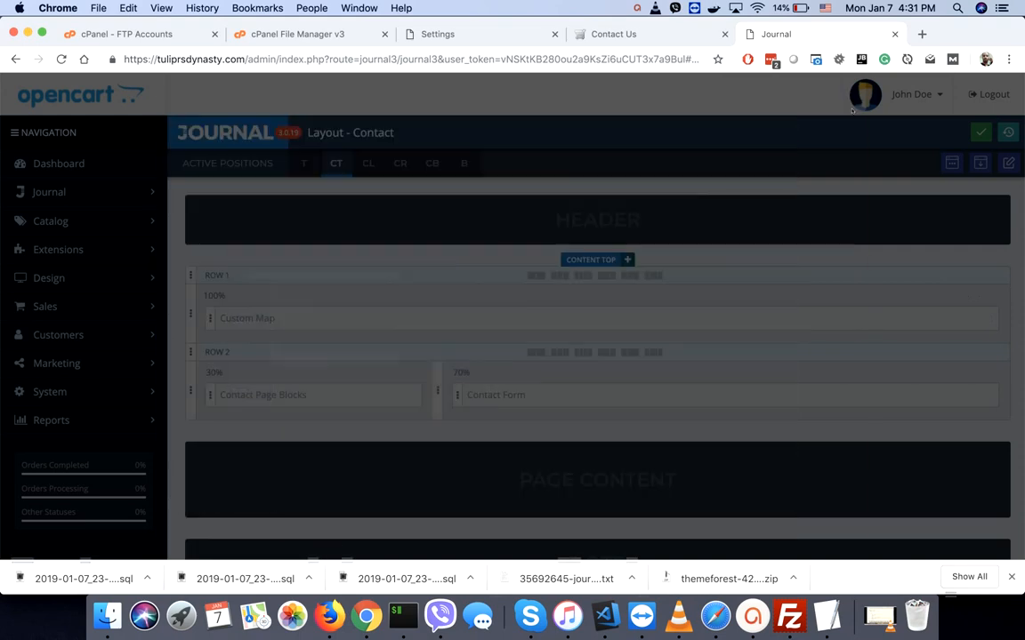
pyautogui.click(972, 319)
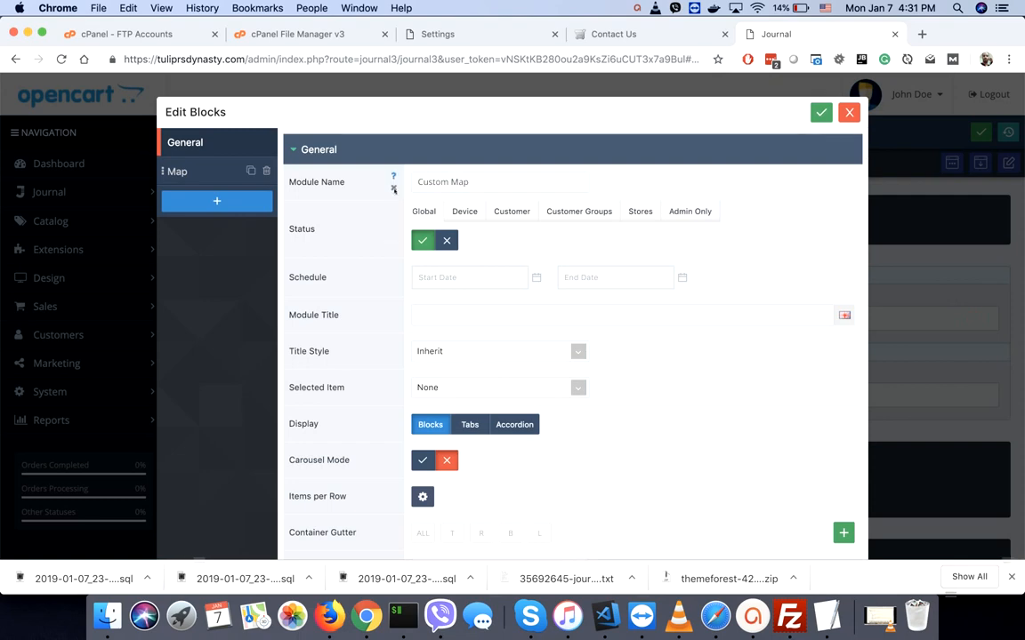
pyautogui.click(183, 171)
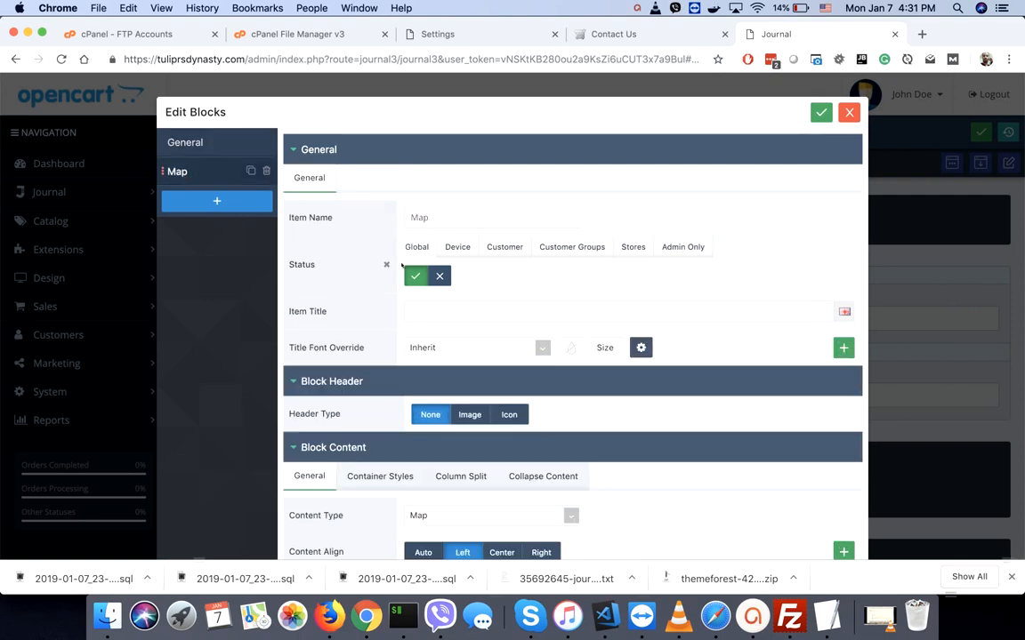
pyautogui.scroll(-10, 401, 266)
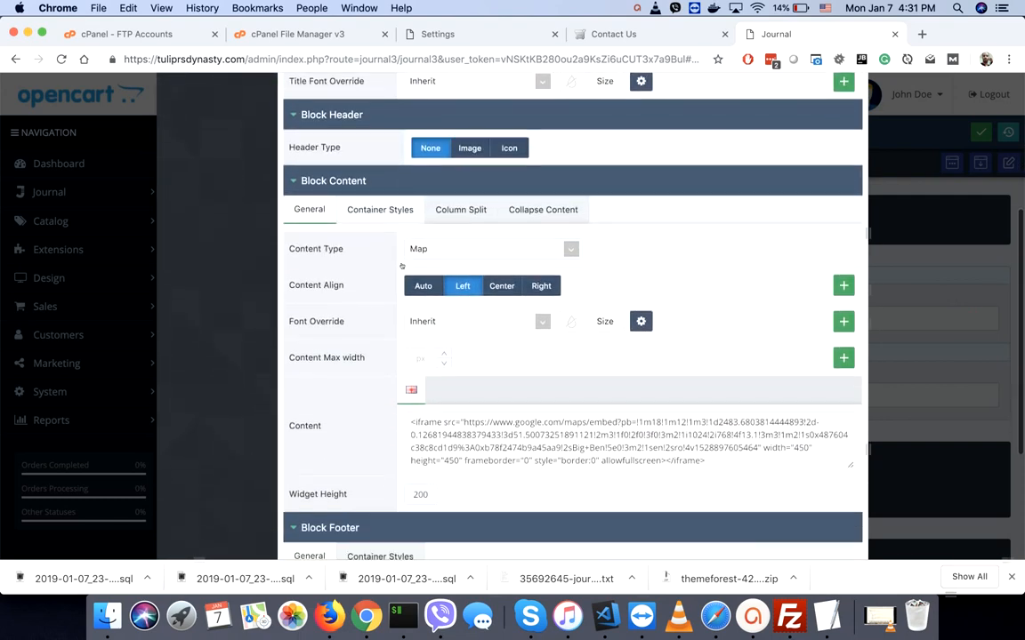
pyautogui.tripleClick(487, 283)
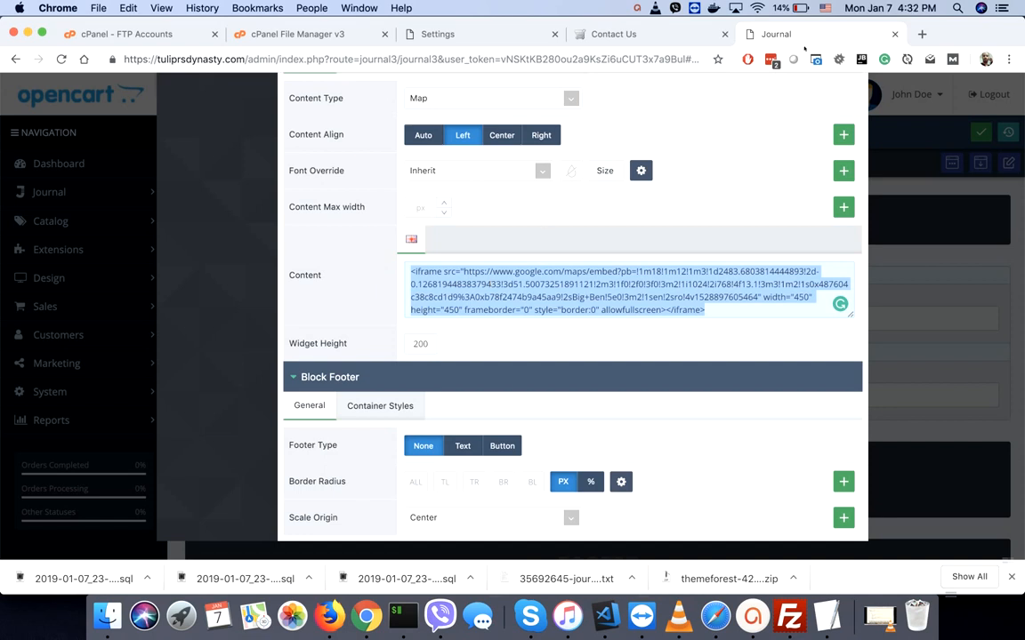
# - Search Google Maps for 'webocreation' in a new tab
pyautogui.click(922, 34)
pyautogui.write('go')
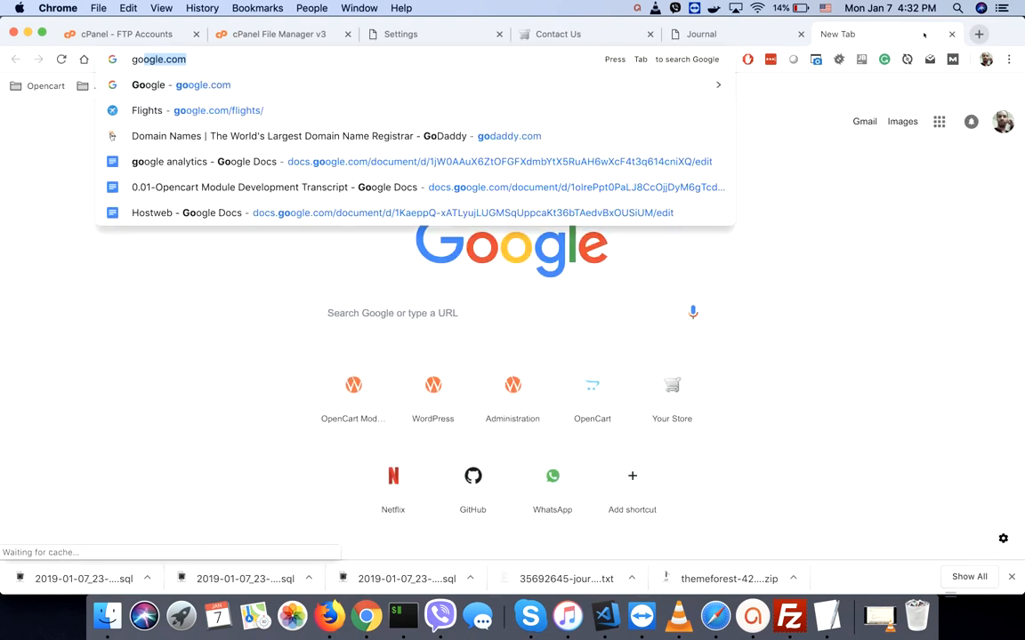
pyautogui.write('ogle.com/ma')
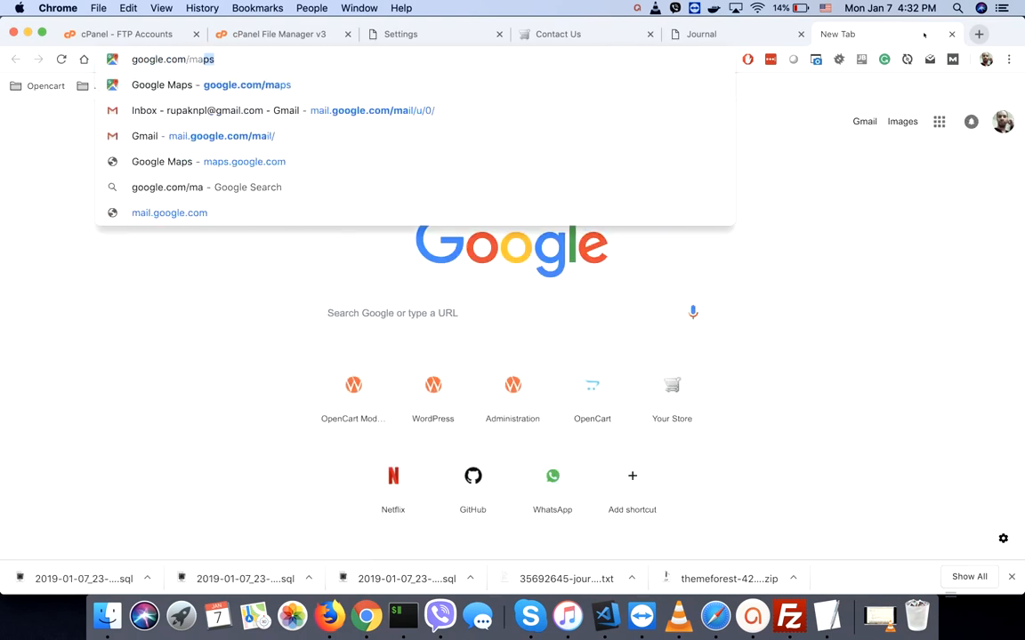
pyautogui.press('Return')
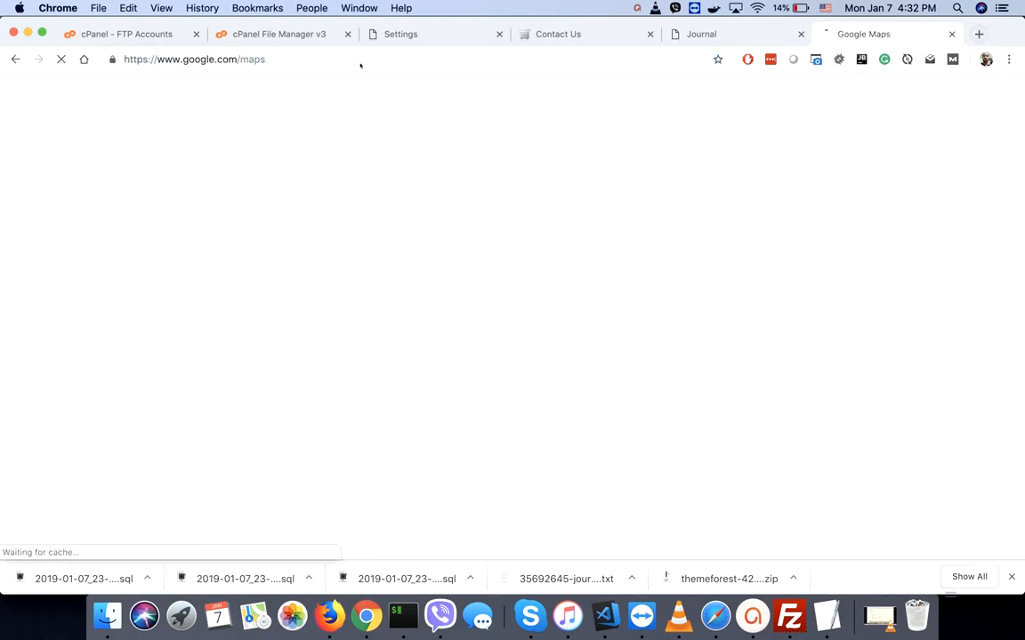
pyautogui.click(125, 96)
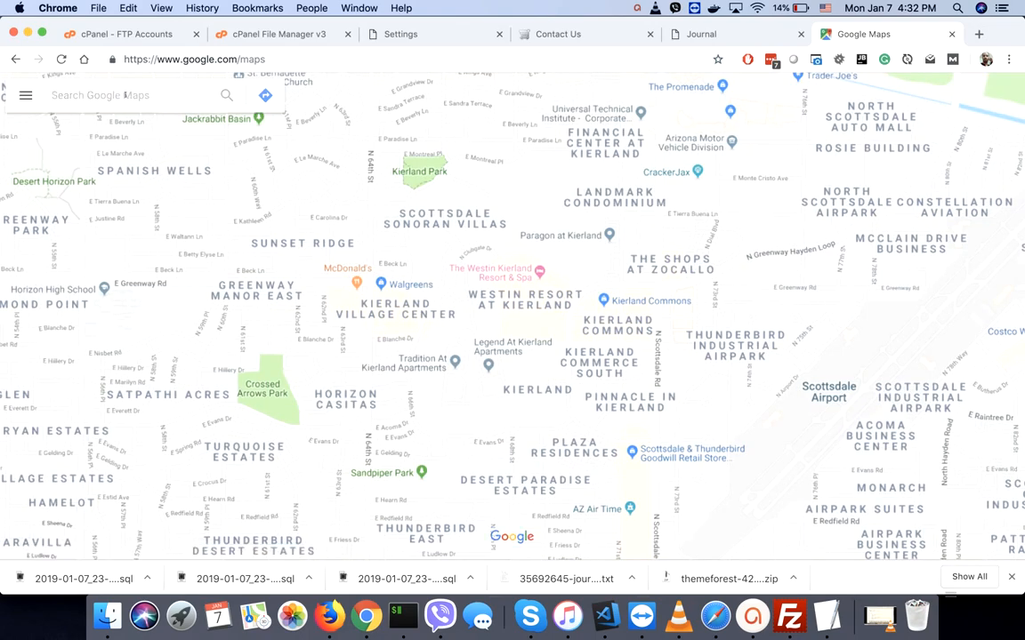
pyautogui.write('webocreation')
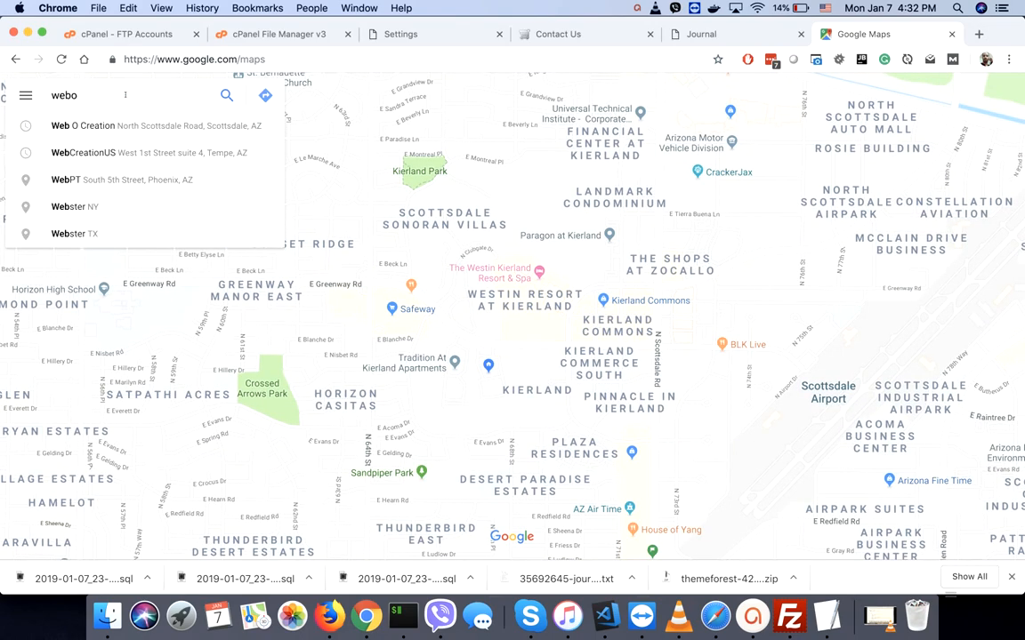
pyautogui.press('Return')
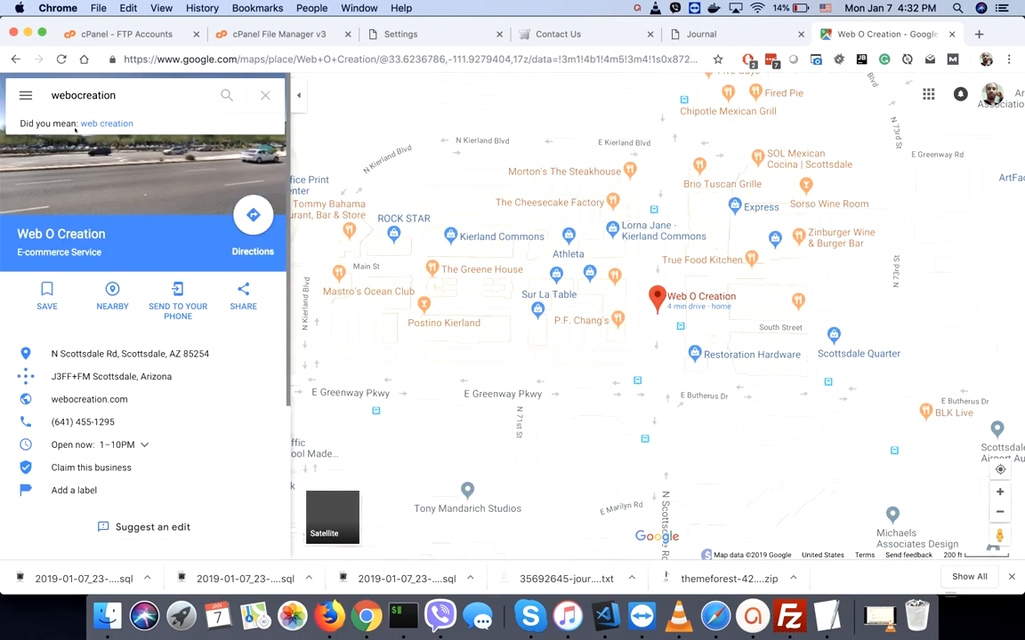
# - Copy the Web O Creation map's iframe code from Share > Embed a map
pyautogui.click(244, 298)
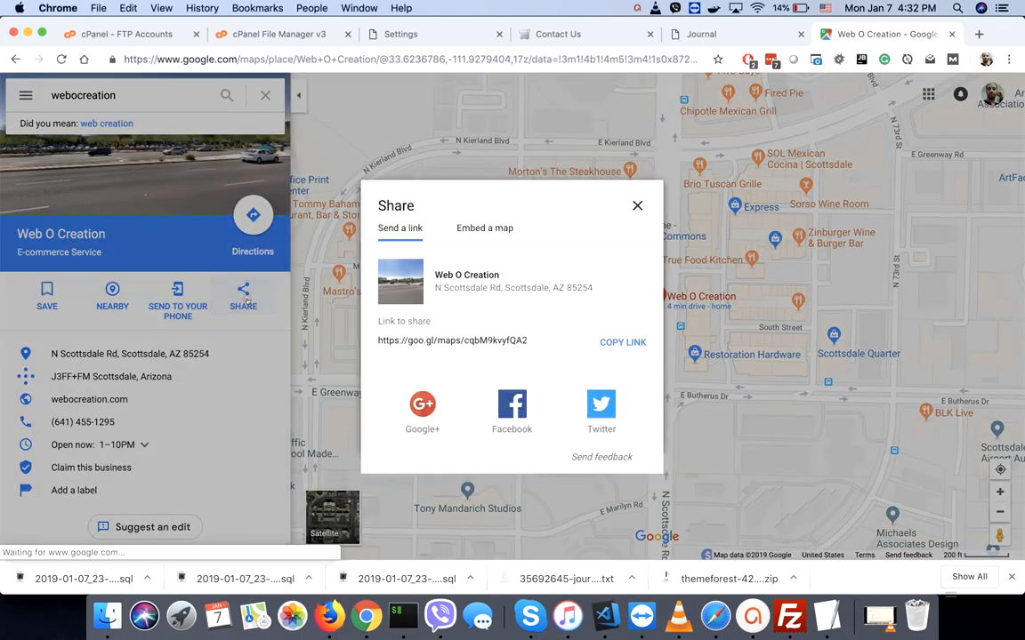
pyautogui.click(489, 230)
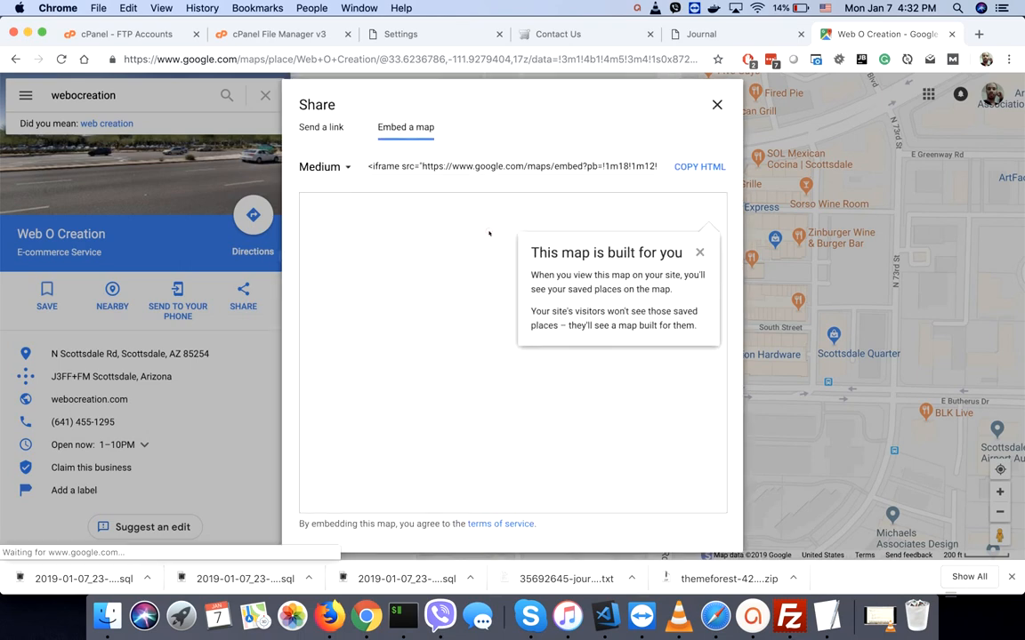
pyautogui.click(413, 165)
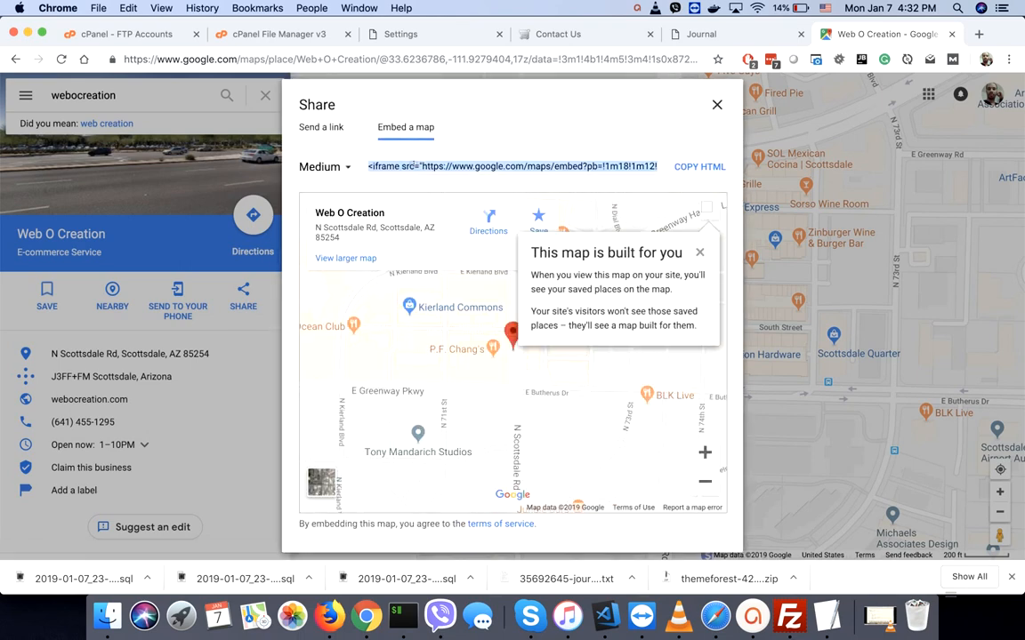
pyautogui.click(701, 34)
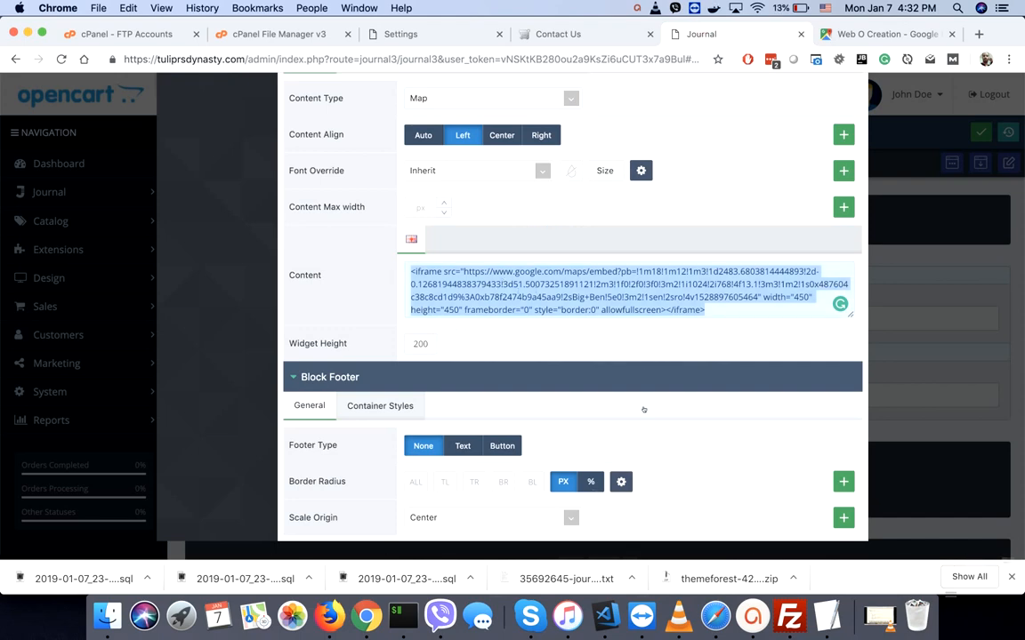
# - Confirm the Map block settings and check the Contact Us map on the storefront
pyautogui.scroll(10, 644, 409)
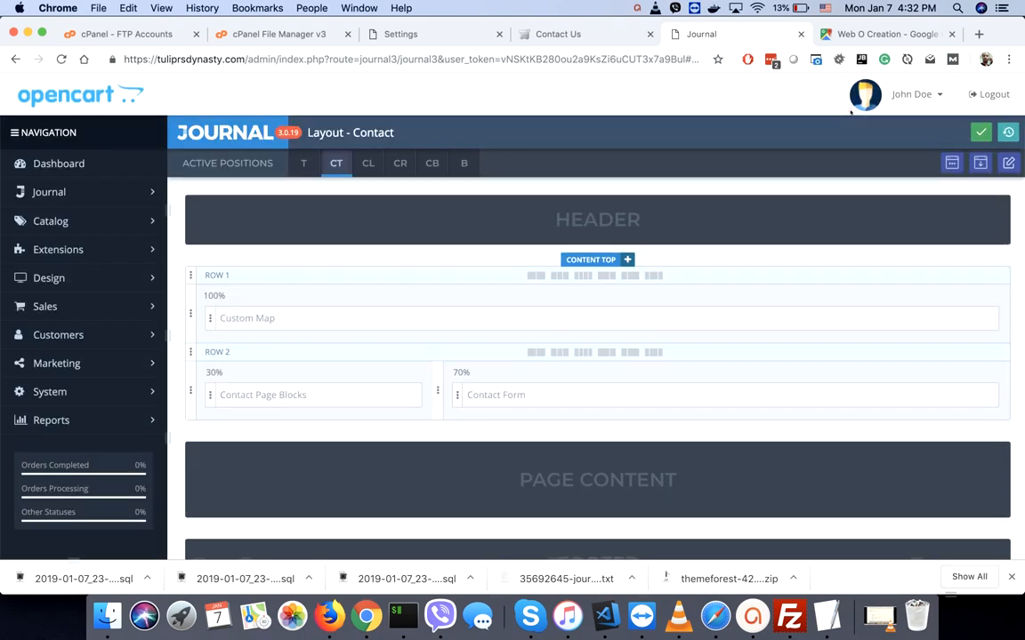
pyautogui.click(814, 113)
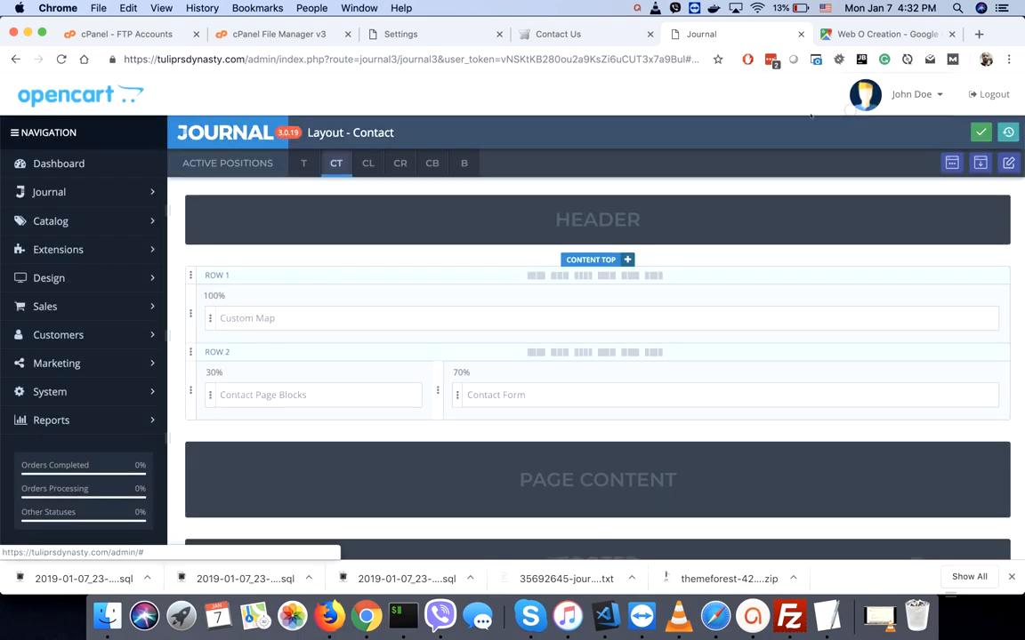
pyautogui.click(559, 36)
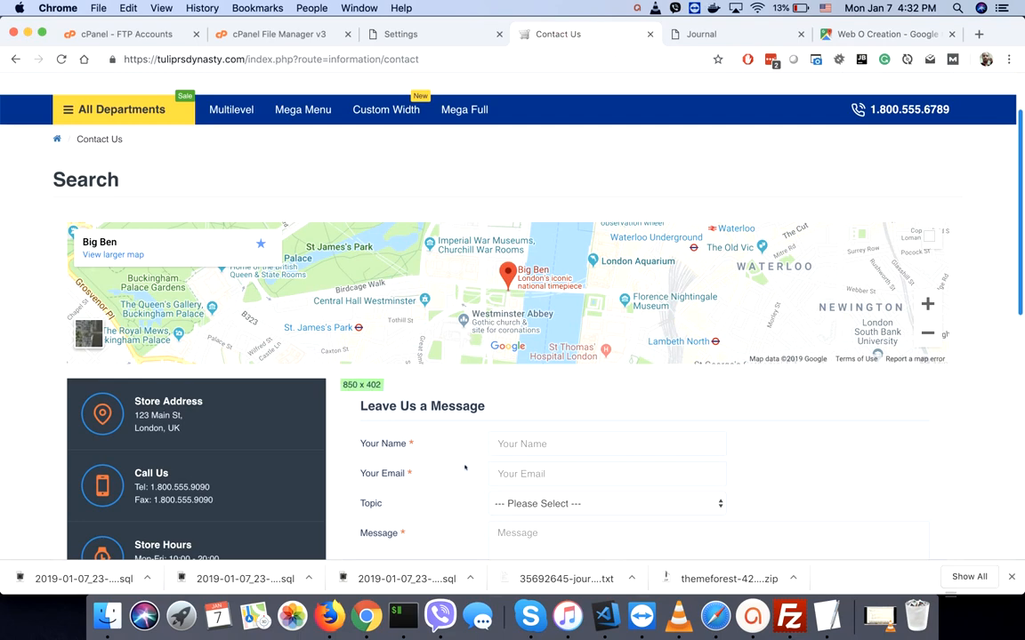
pyautogui.scroll(-3, 467, 467)
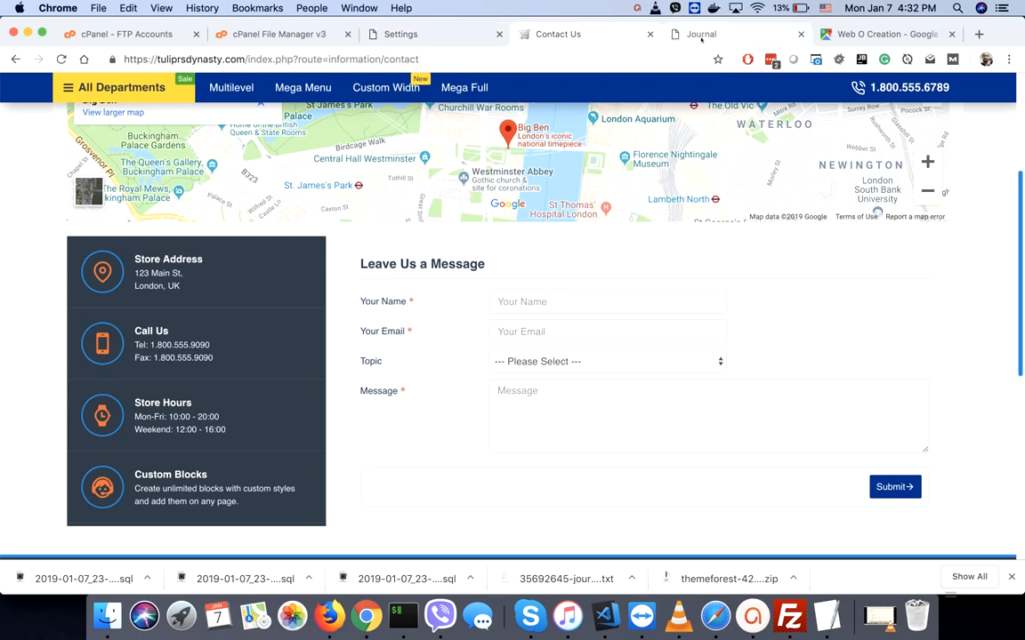
pyautogui.click(701, 36)
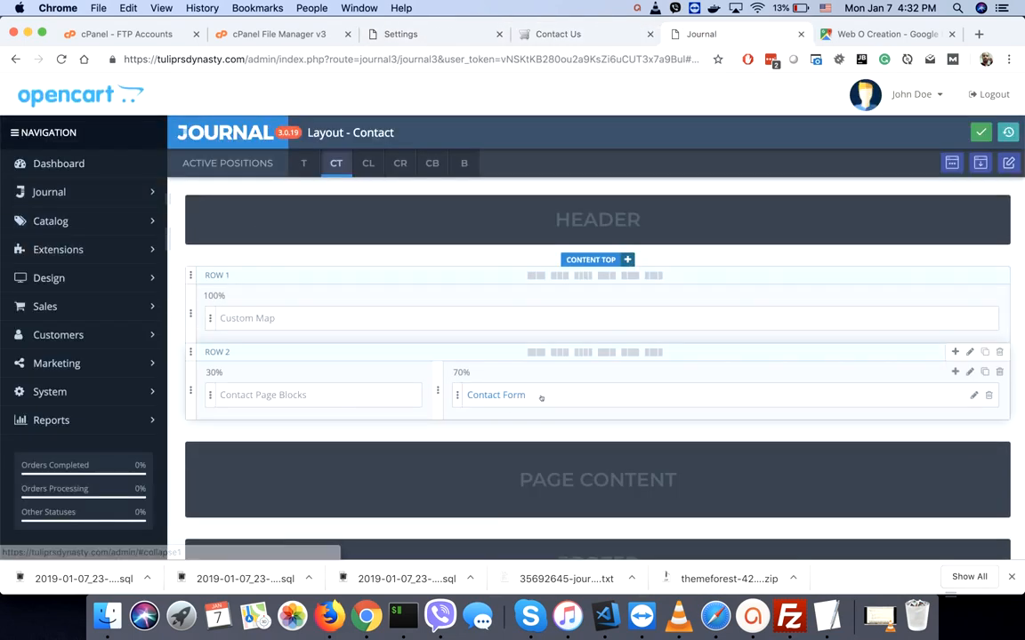
# - Open the Contact Form module editor and add a new field
pyautogui.click(579, 393)
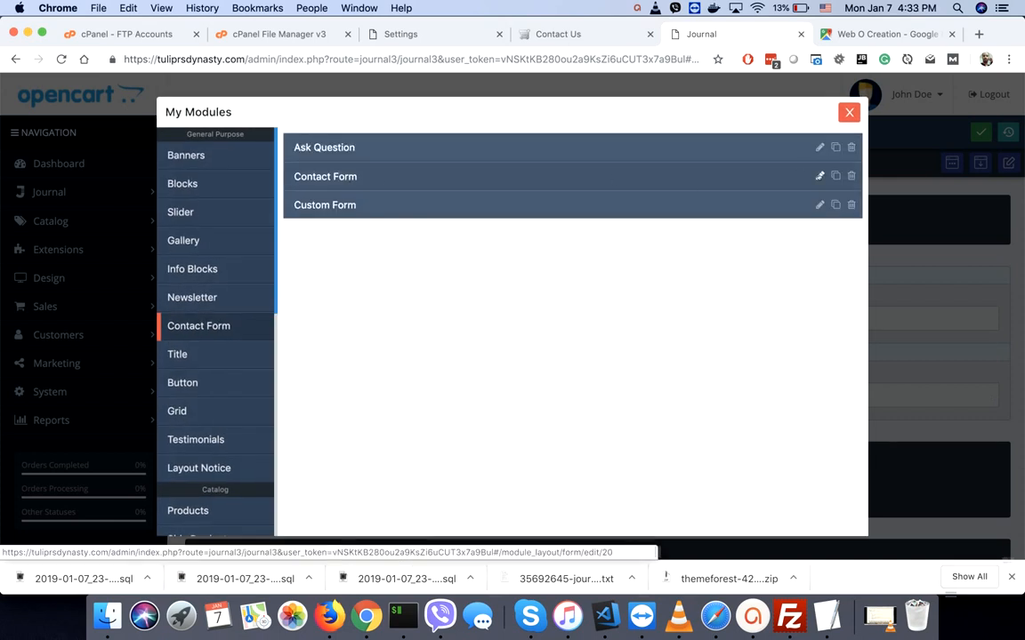
pyautogui.click(818, 175)
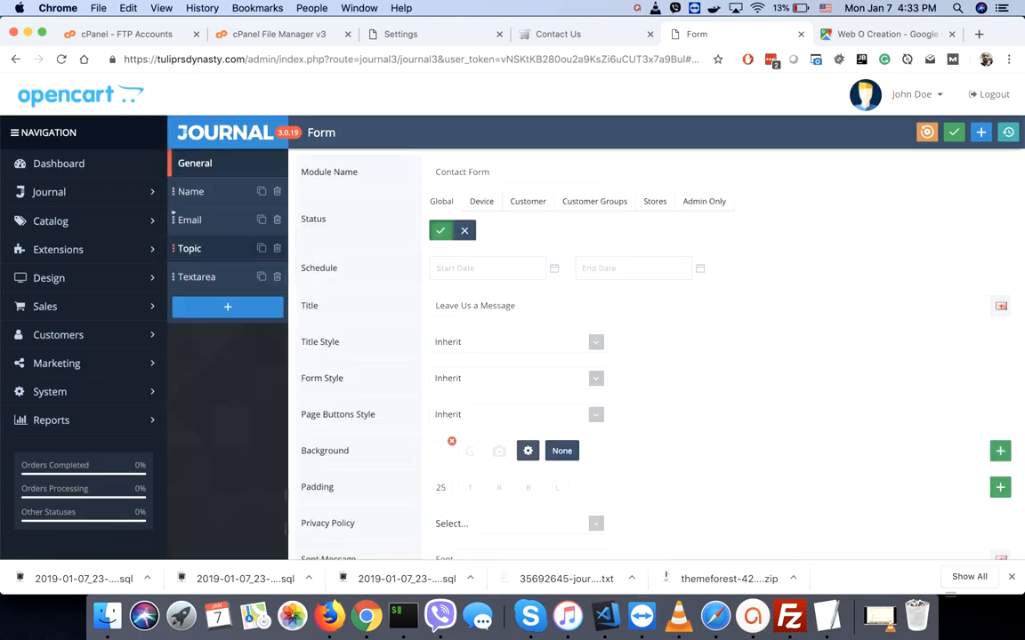
pyautogui.click(228, 308)
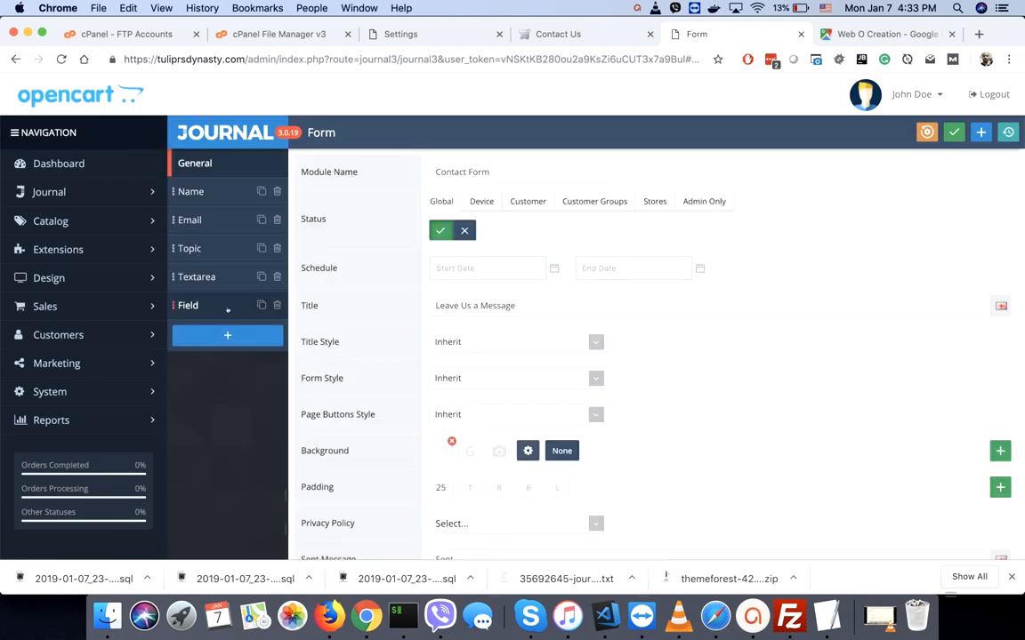
pyautogui.click(226, 308)
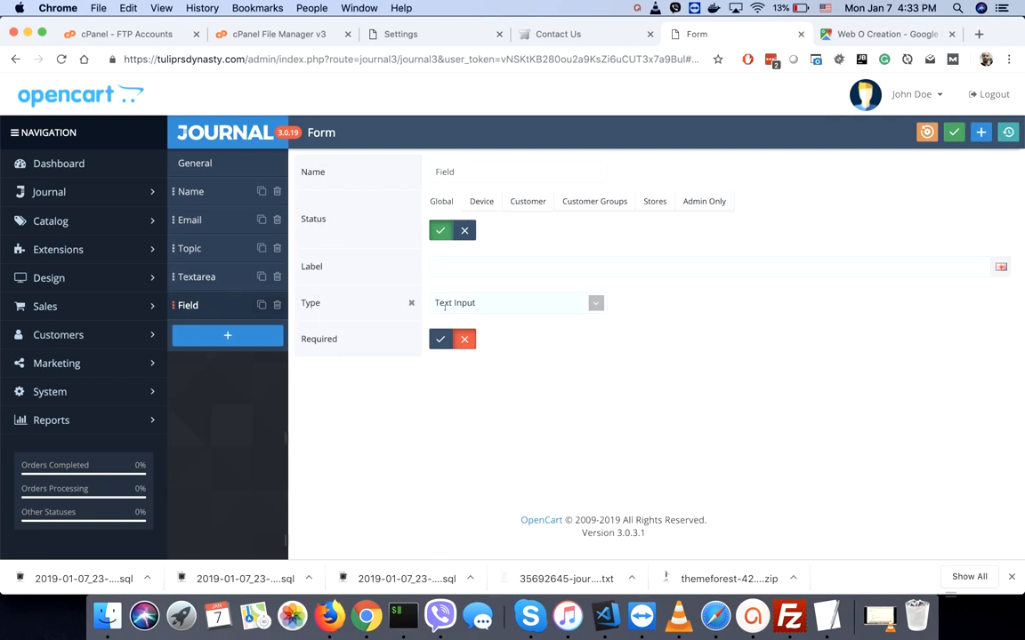
# - Keep the new field's type as Text Input and check the storefront Contact Us page
pyautogui.click(534, 302)
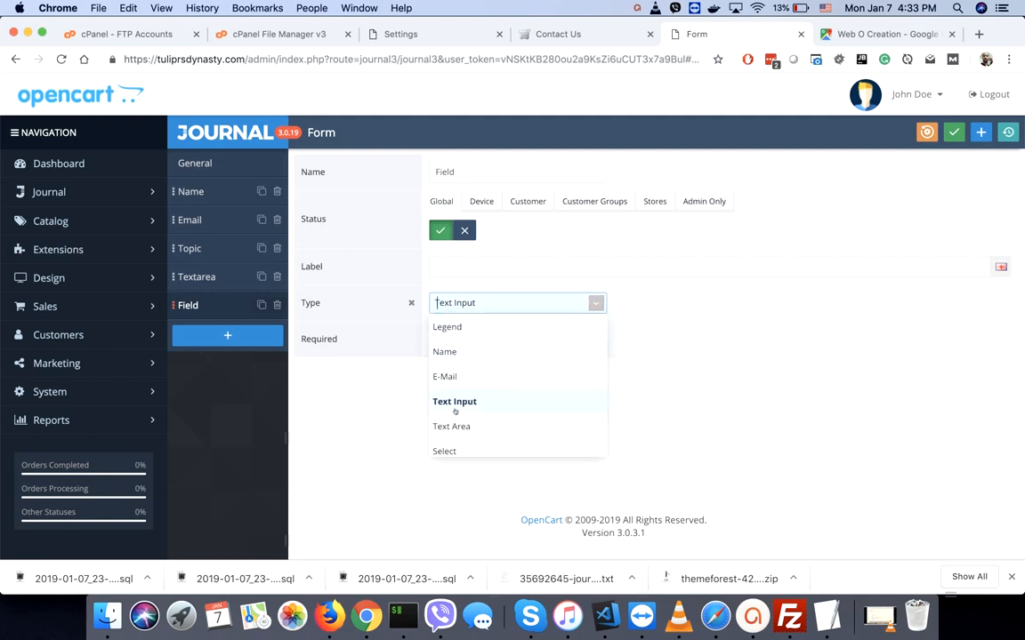
pyautogui.scroll(-1, 454, 435)
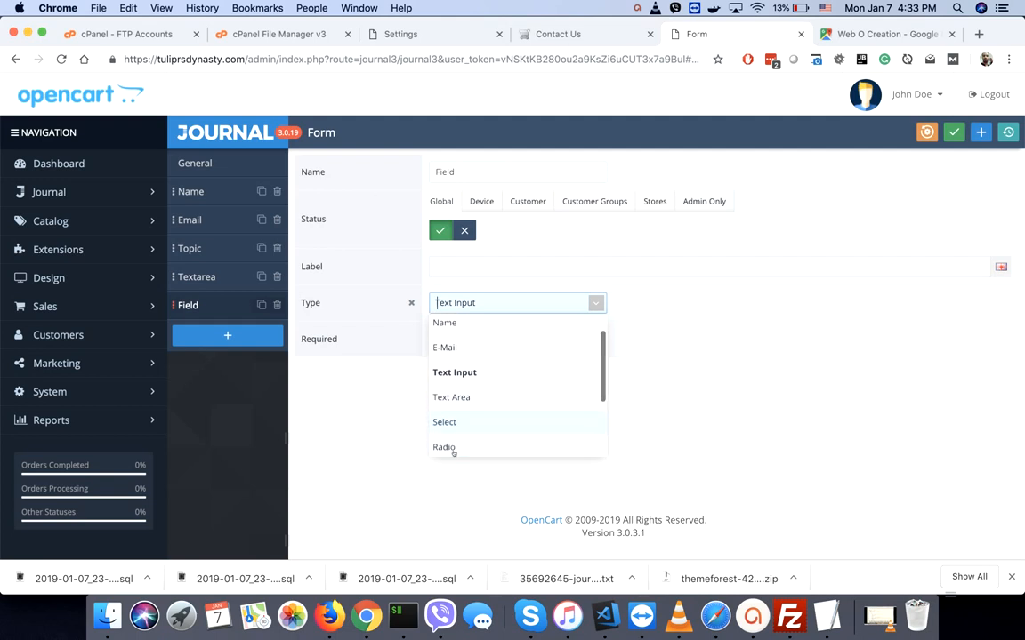
pyautogui.scroll(-4, 452, 454)
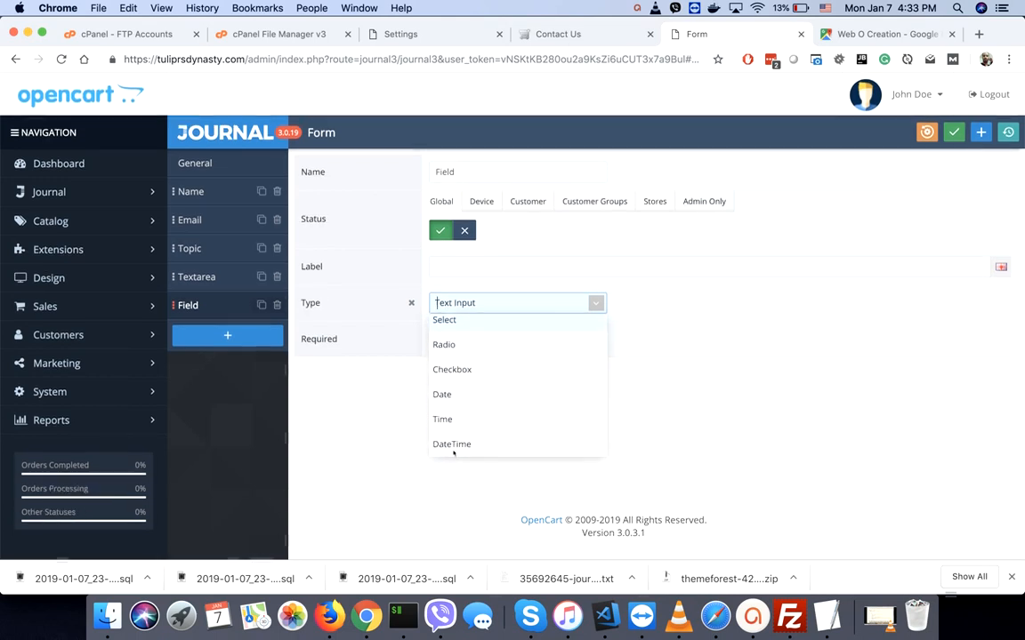
pyautogui.click(721, 361)
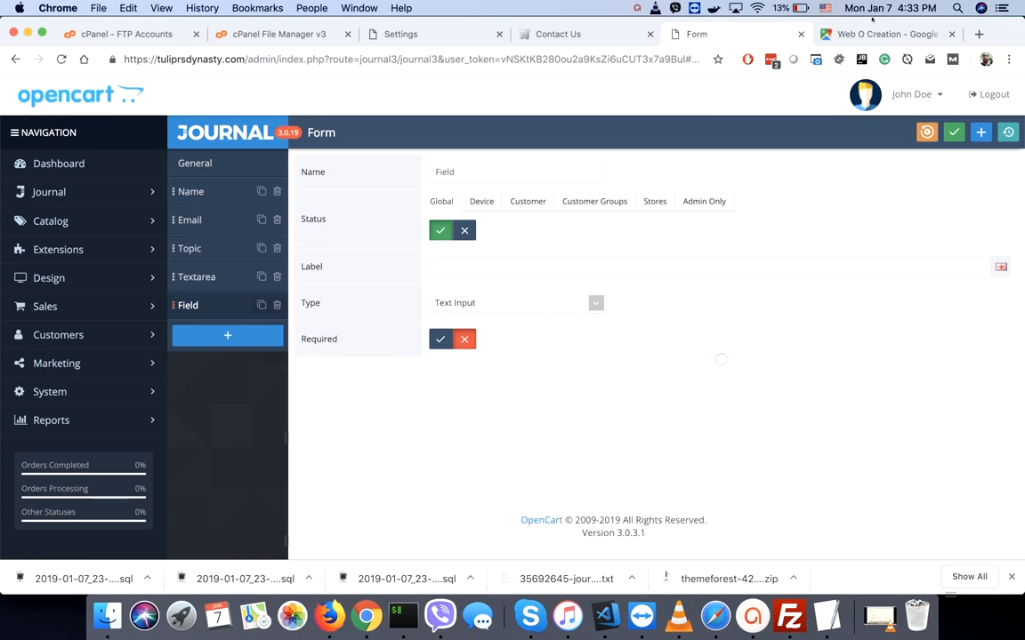
pyautogui.click(570, 33)
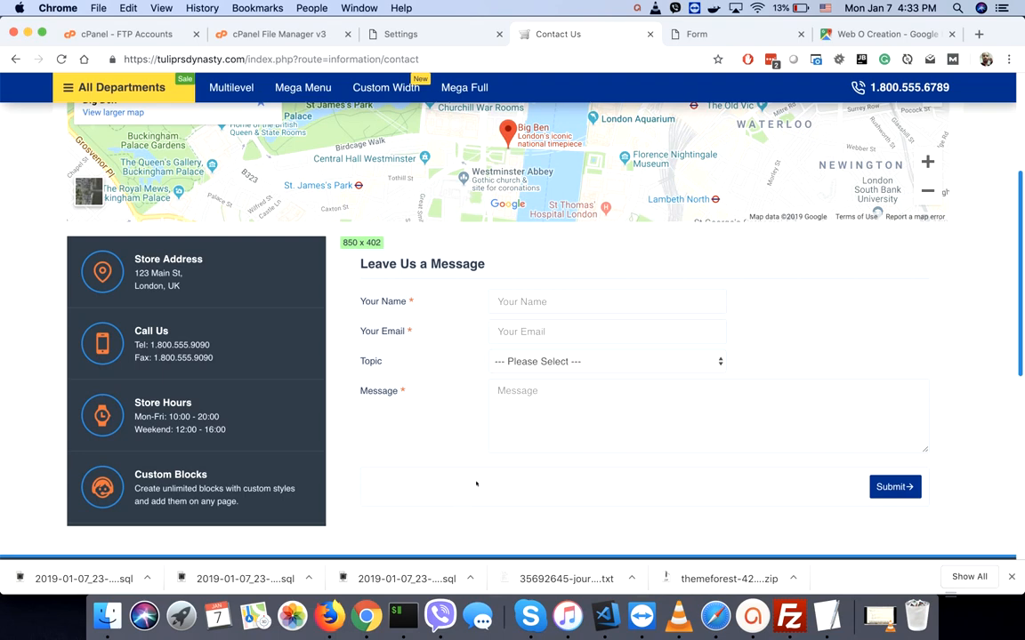
# - Return to the form editor, then open the Journal Default skin's Styles list
pyautogui.click(529, 411)
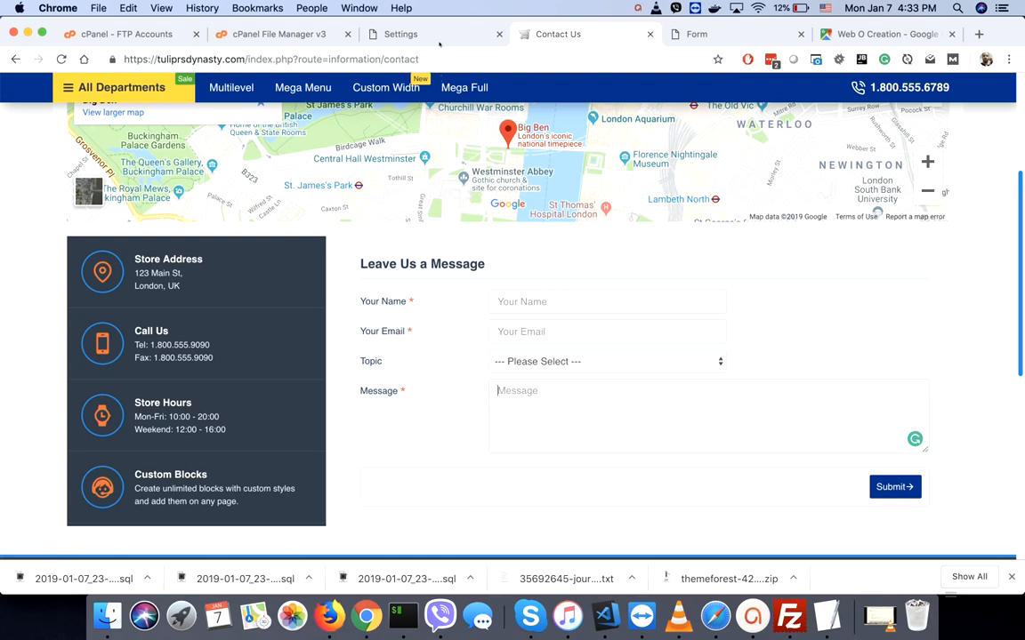
pyautogui.click(712, 38)
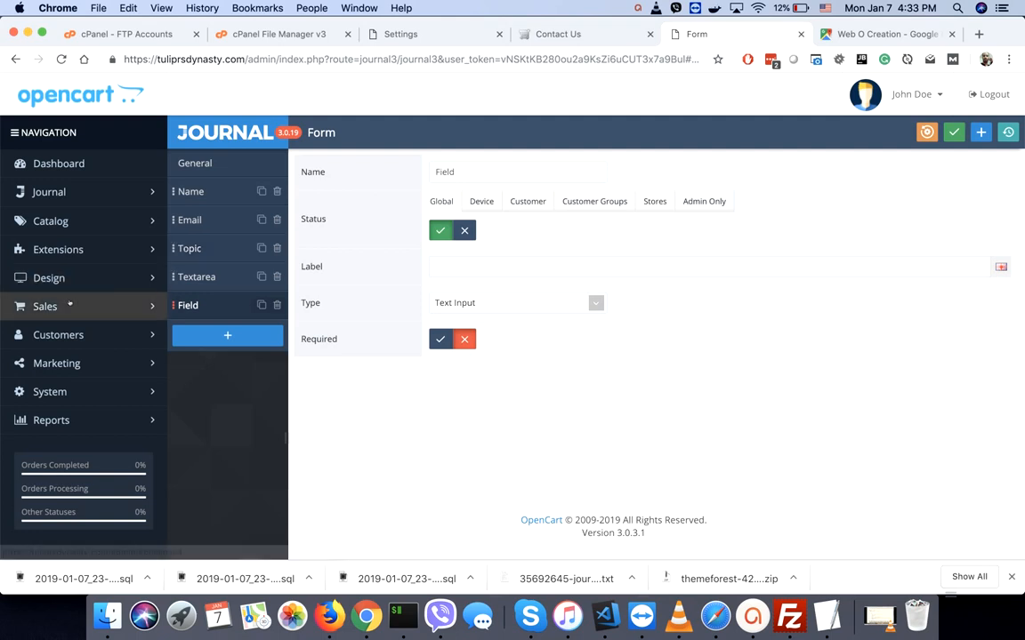
pyautogui.click(58, 194)
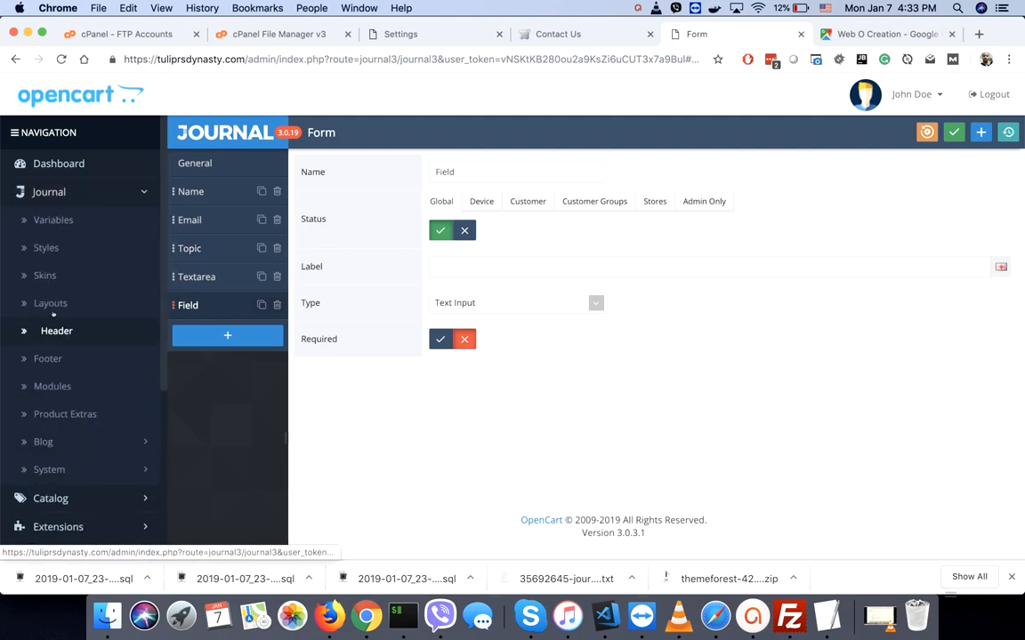
pyautogui.click(42, 277)
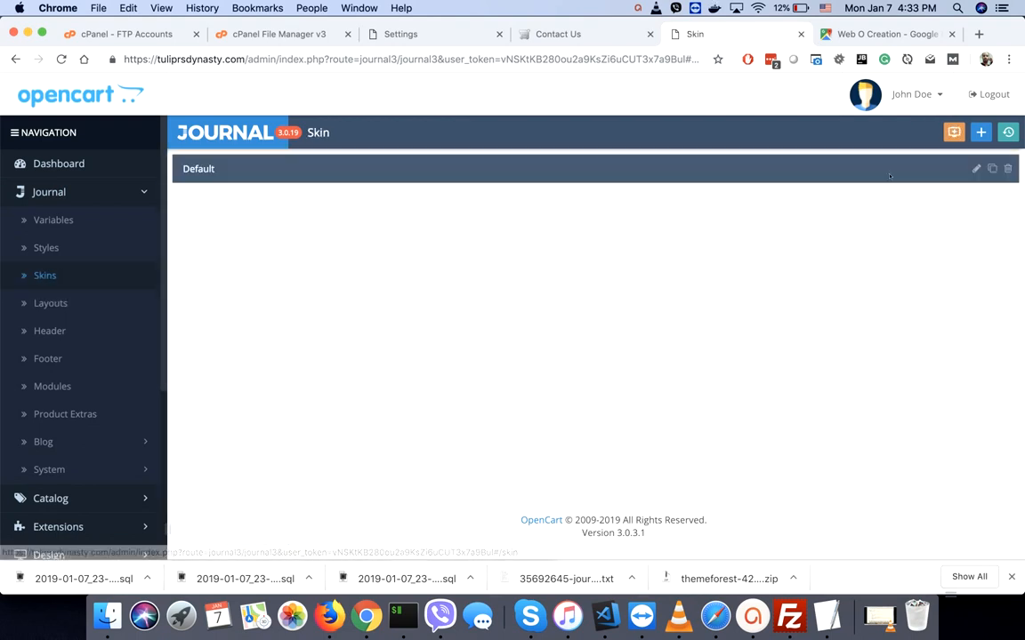
pyautogui.click(975, 169)
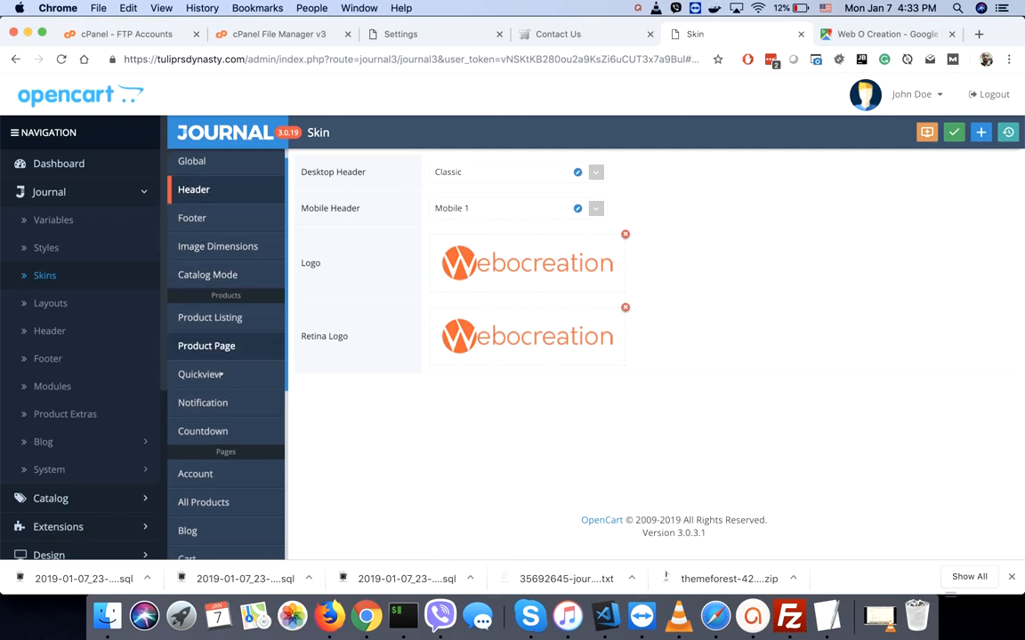
pyautogui.scroll(-3, 213, 371)
pyautogui.click(44, 249)
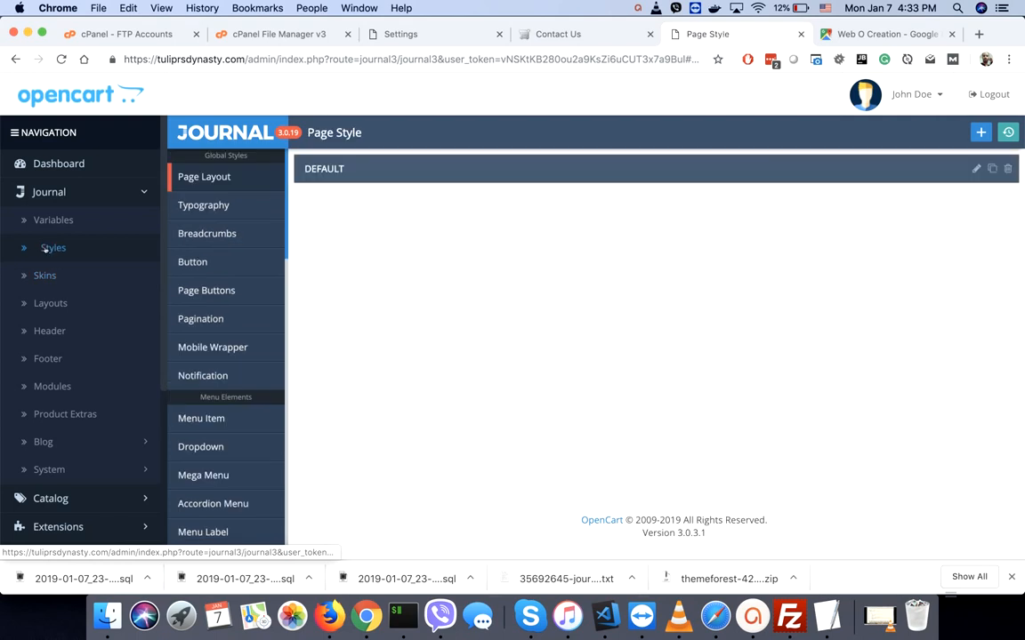
# - Remove the DEFAULT Page Buttons container background, leaving 0 border width, and save
pyautogui.click(194, 262)
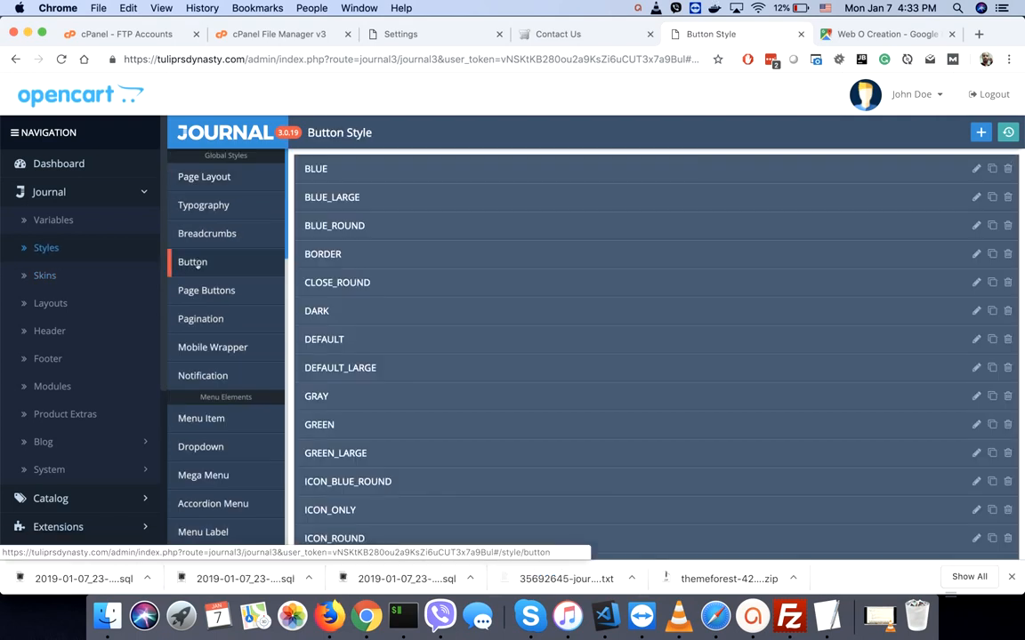
pyautogui.click(197, 292)
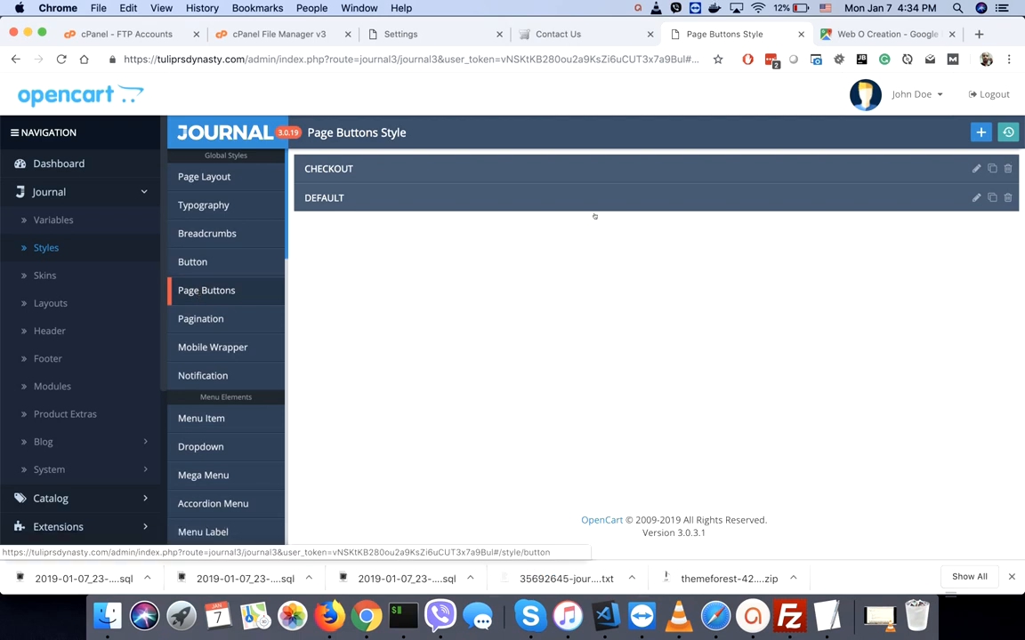
pyautogui.click(976, 198)
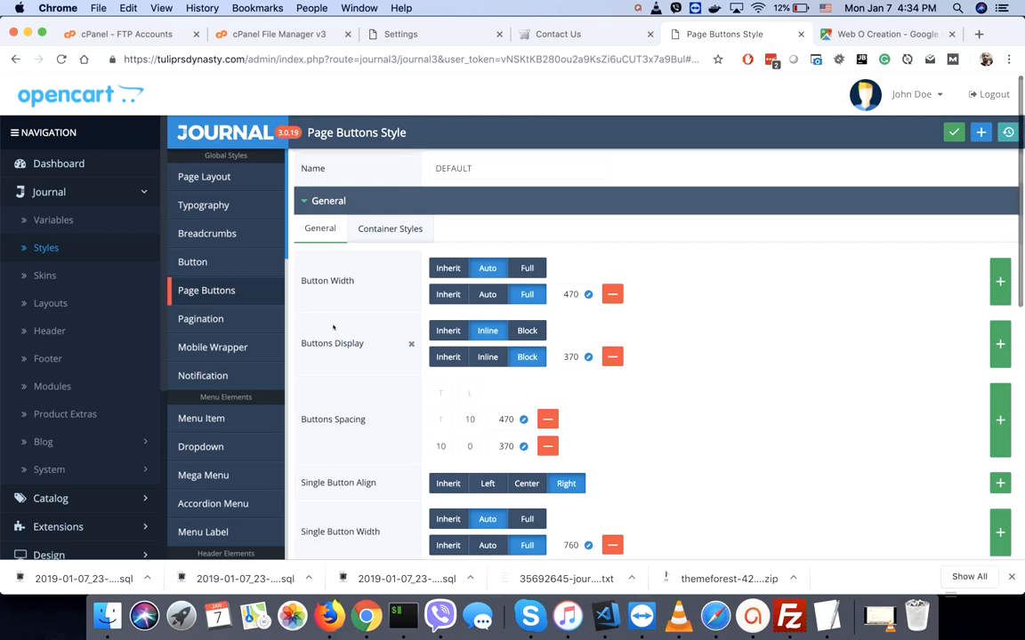
pyautogui.click(387, 231)
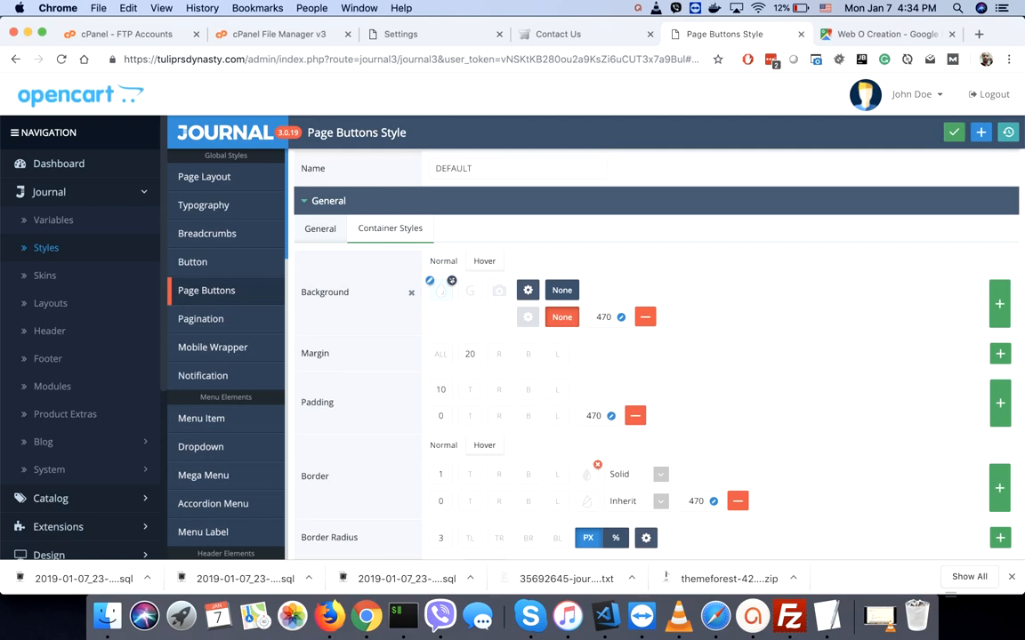
pyautogui.click(563, 291)
pyautogui.click(953, 133)
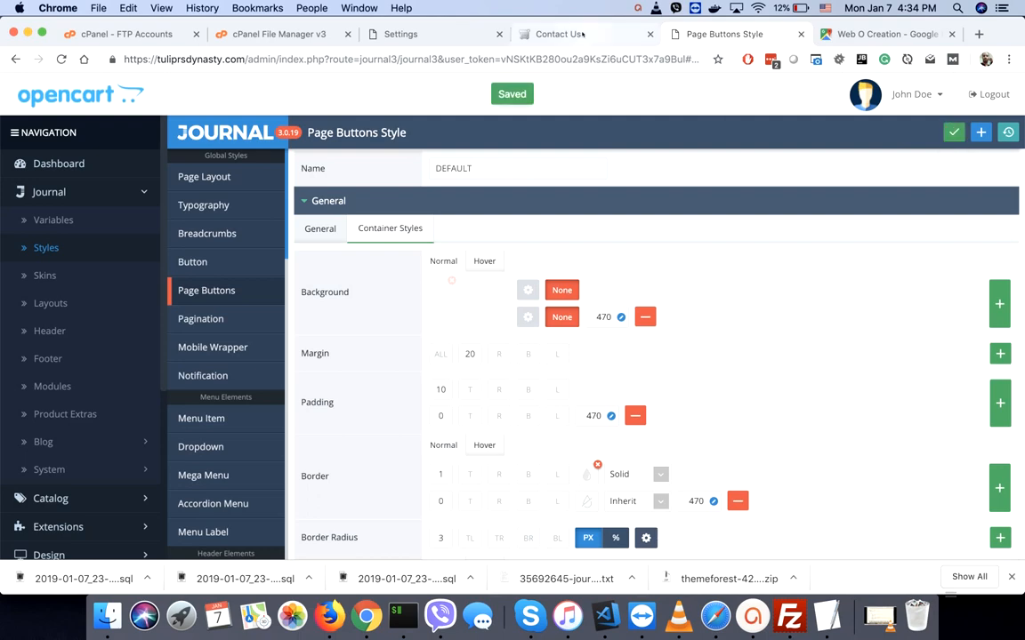
# - Reload the storefront Contact Us page, re-save the Page Buttons style, and return to Contact Us
pyautogui.click(542, 33)
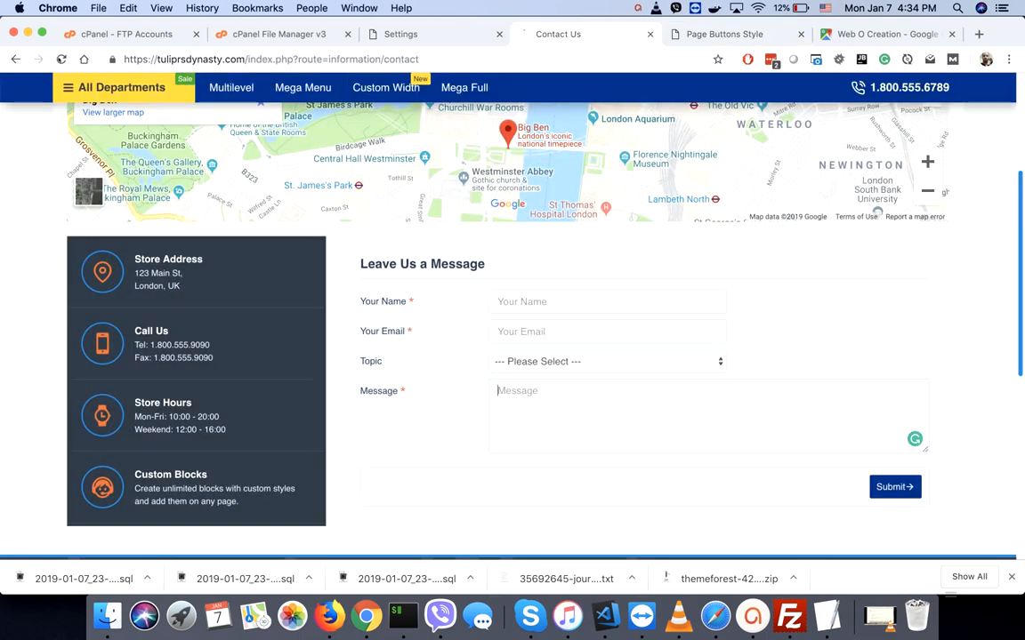
pyautogui.click(61, 59)
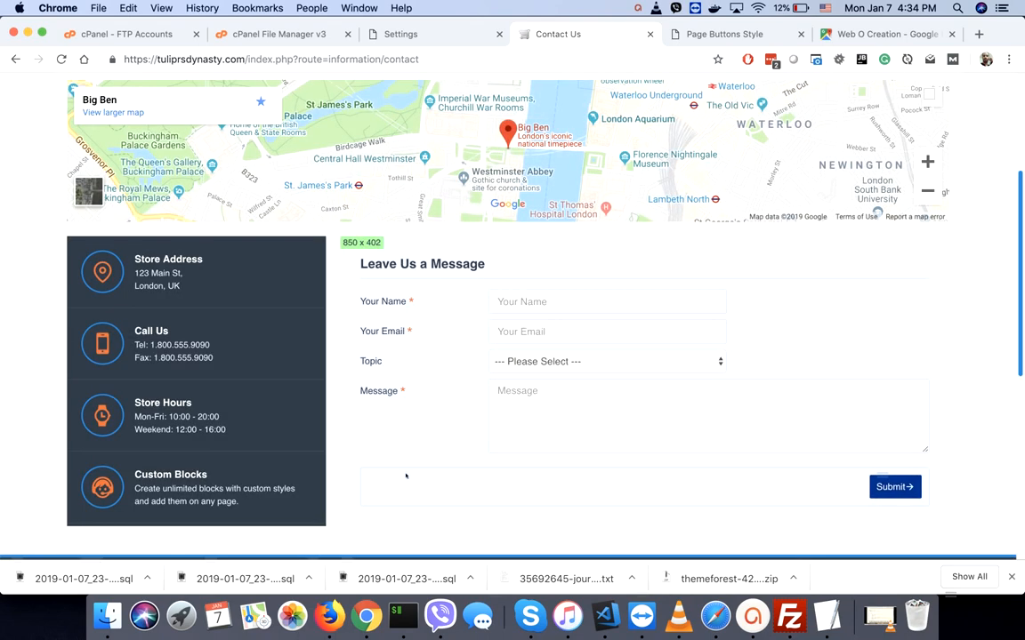
pyautogui.click(716, 35)
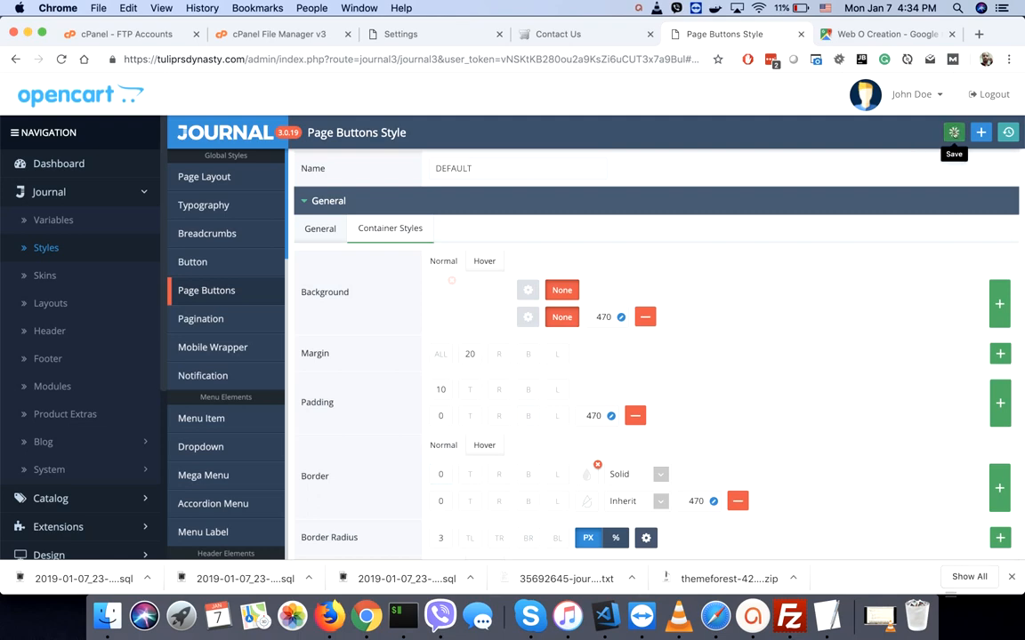
pyautogui.click(954, 131)
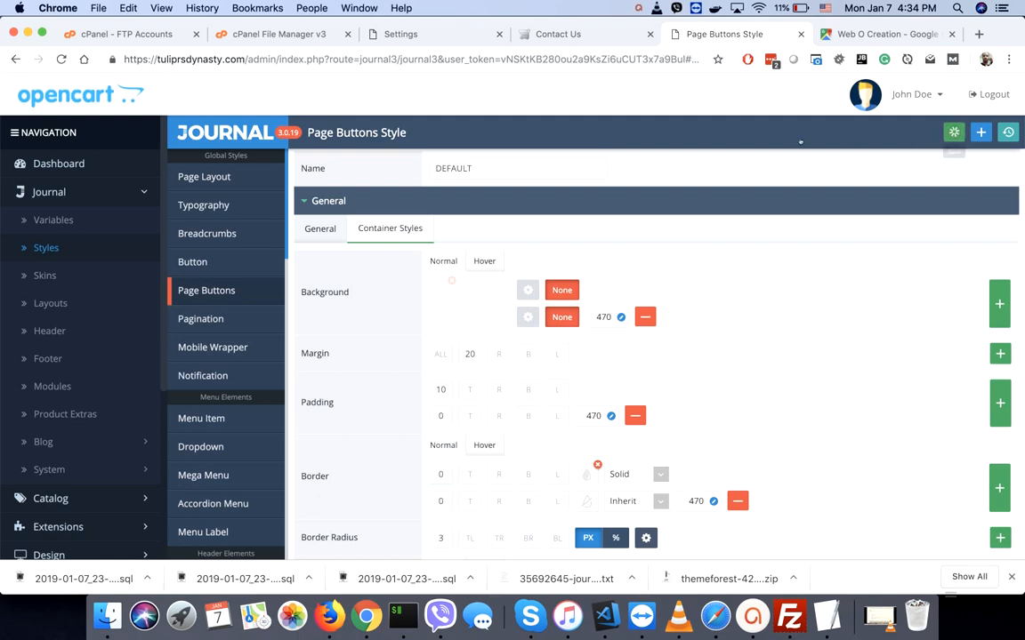
pyautogui.click(588, 37)
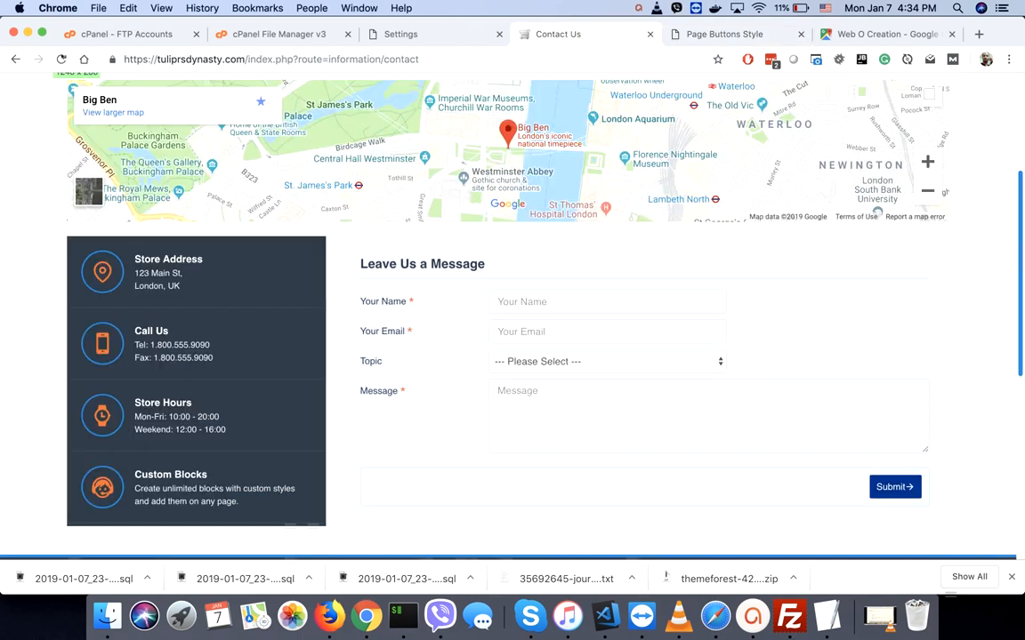
# - Reload the Contact Us page, scroll to the footer, and return to admin Settings
pyautogui.click(61, 60)
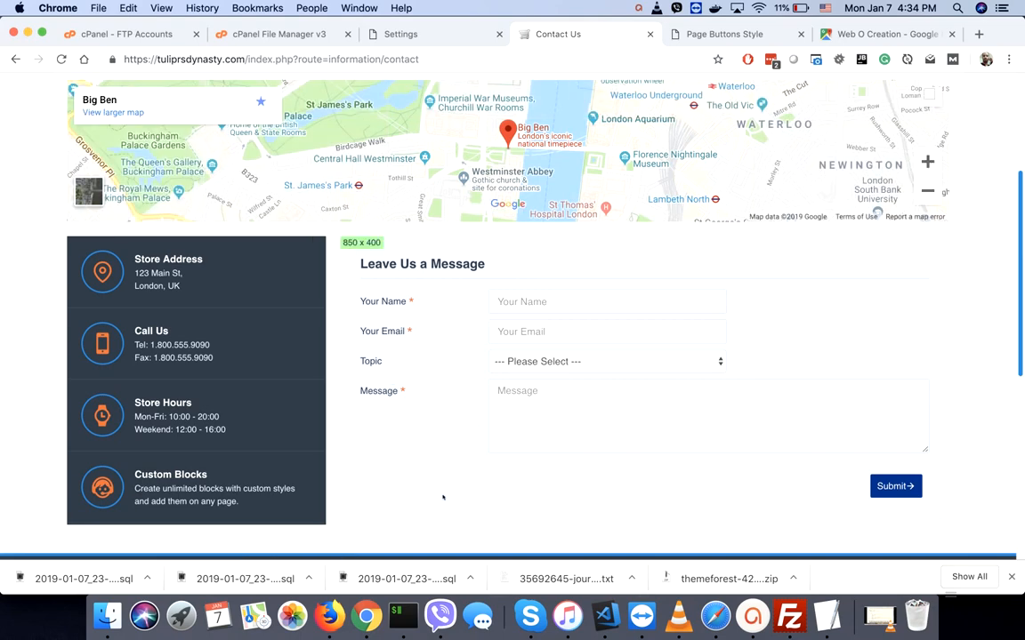
pyautogui.scroll(-5, 442, 497)
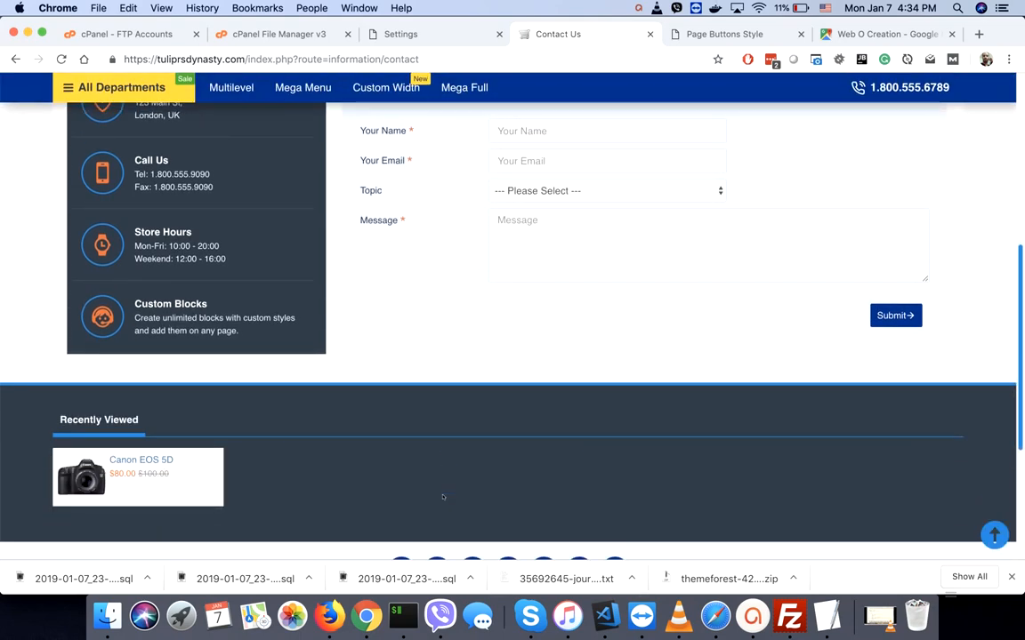
pyautogui.scroll(-4, 442, 497)
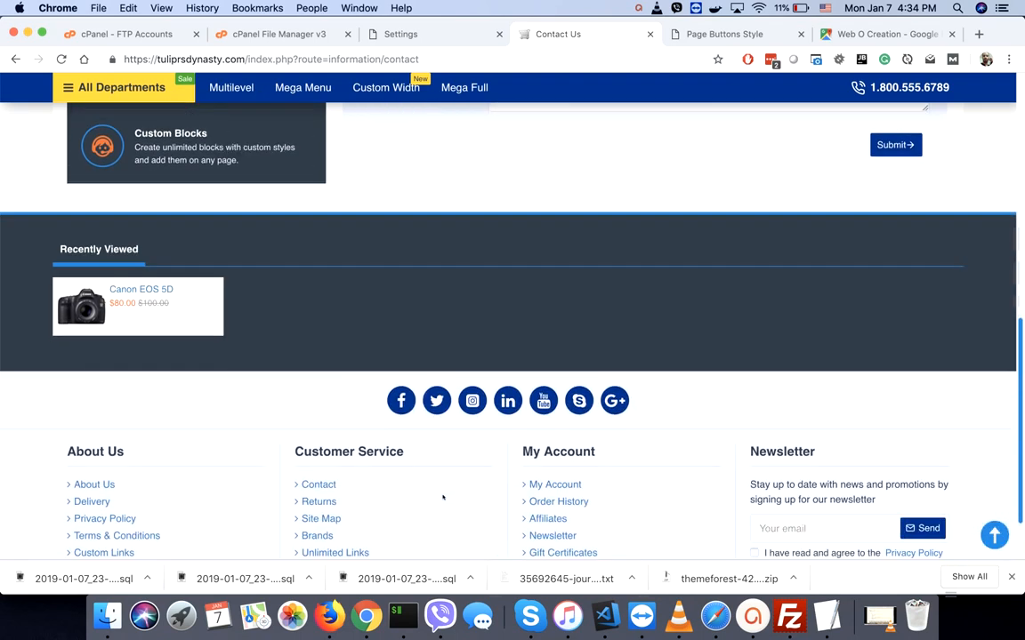
pyautogui.scroll(1, 443, 497)
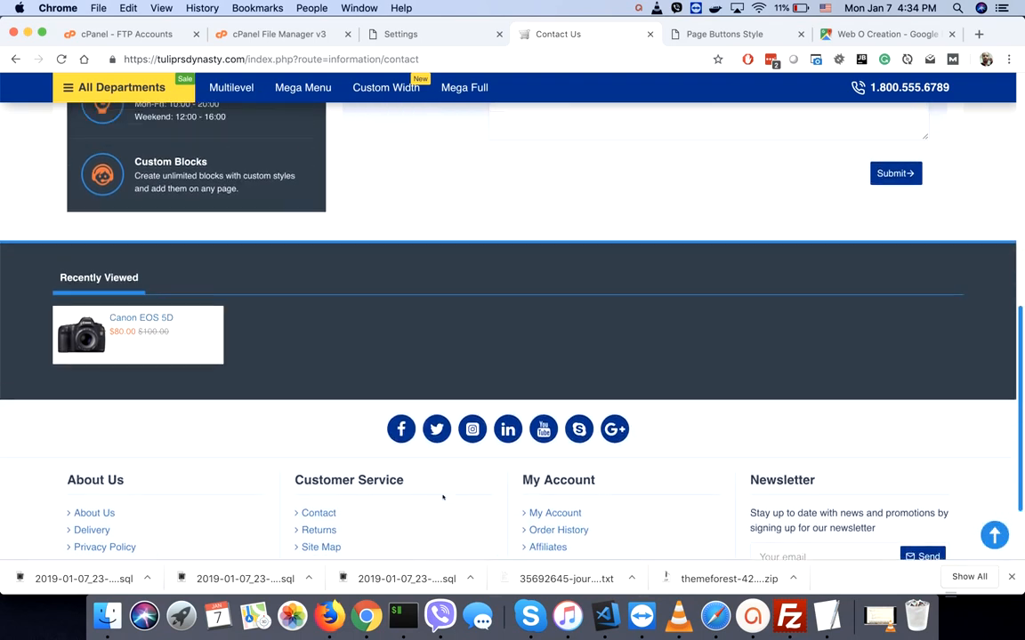
pyautogui.click(405, 33)
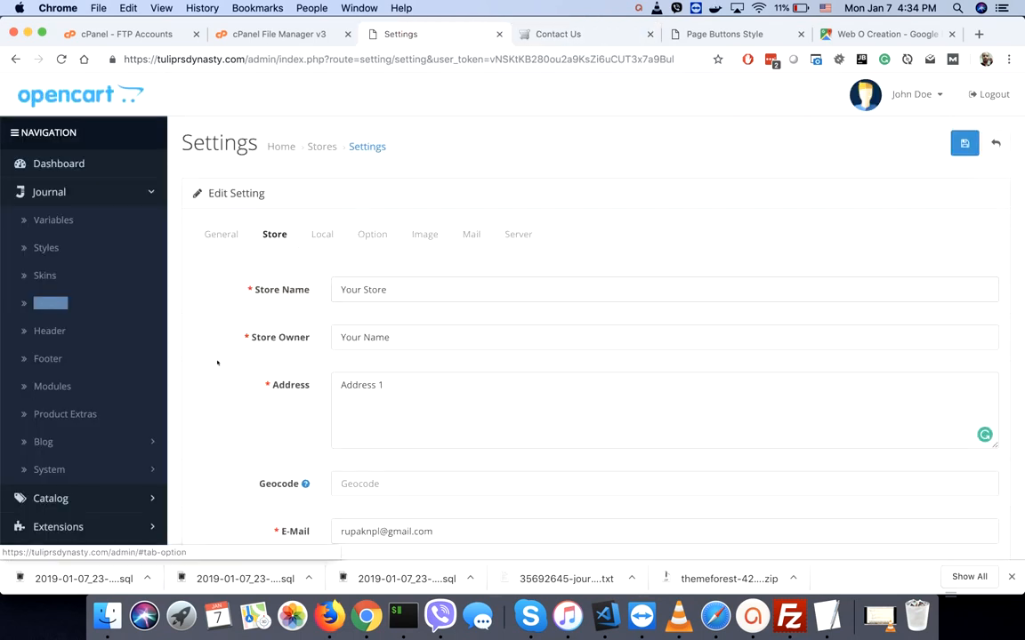
# - On the Local settings, set the store country to United States and region to Arizona
pyautogui.scroll(-5, 233, 403)
pyautogui.scroll(-3, 233, 404)
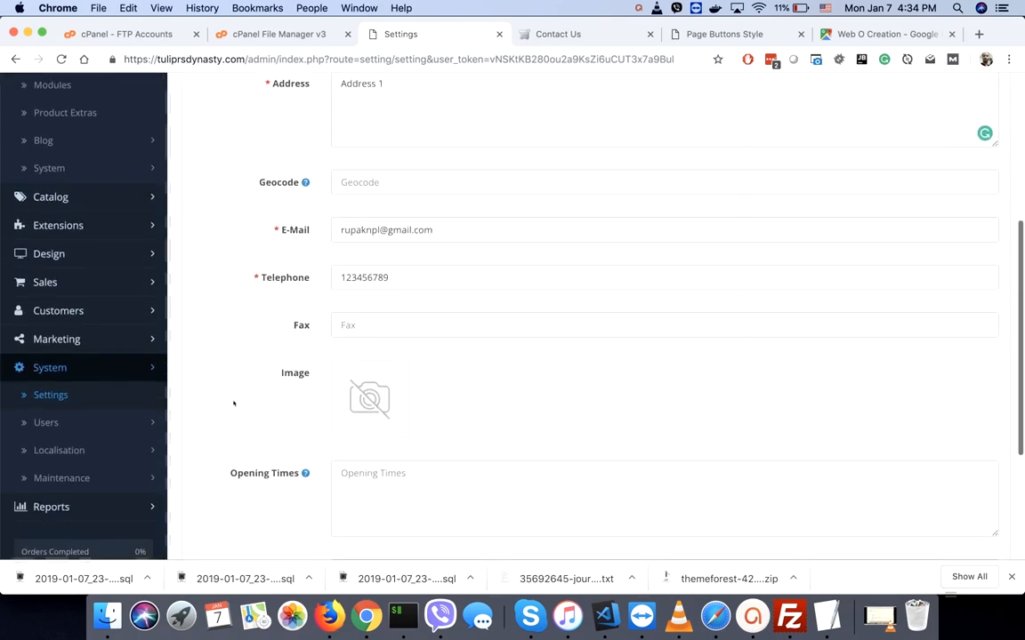
pyautogui.scroll(8, 233, 404)
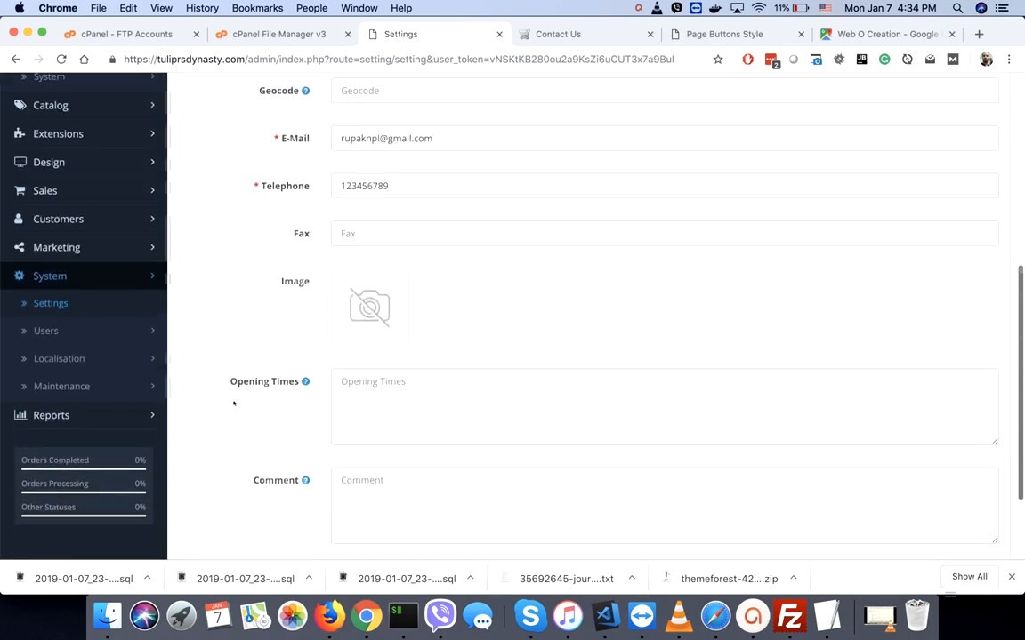
pyautogui.click(331, 232)
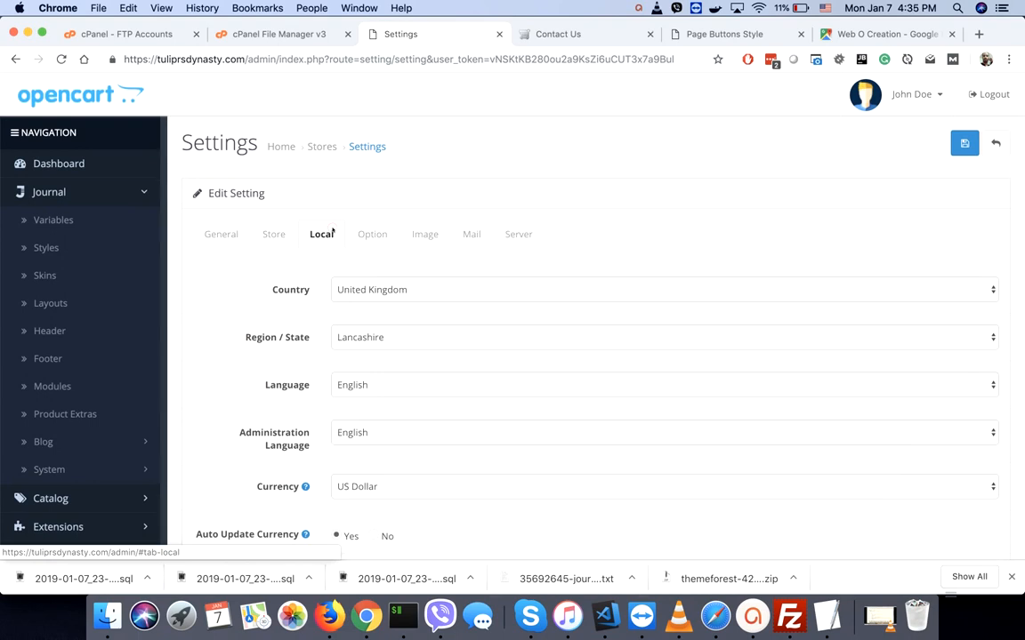
pyautogui.click(442, 288)
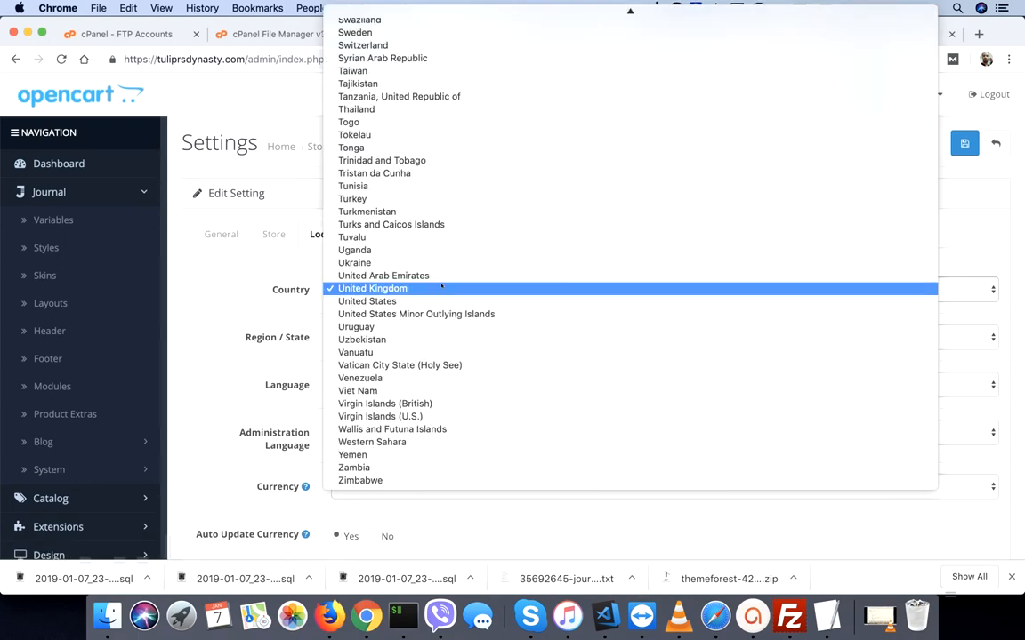
pyautogui.click(367, 302)
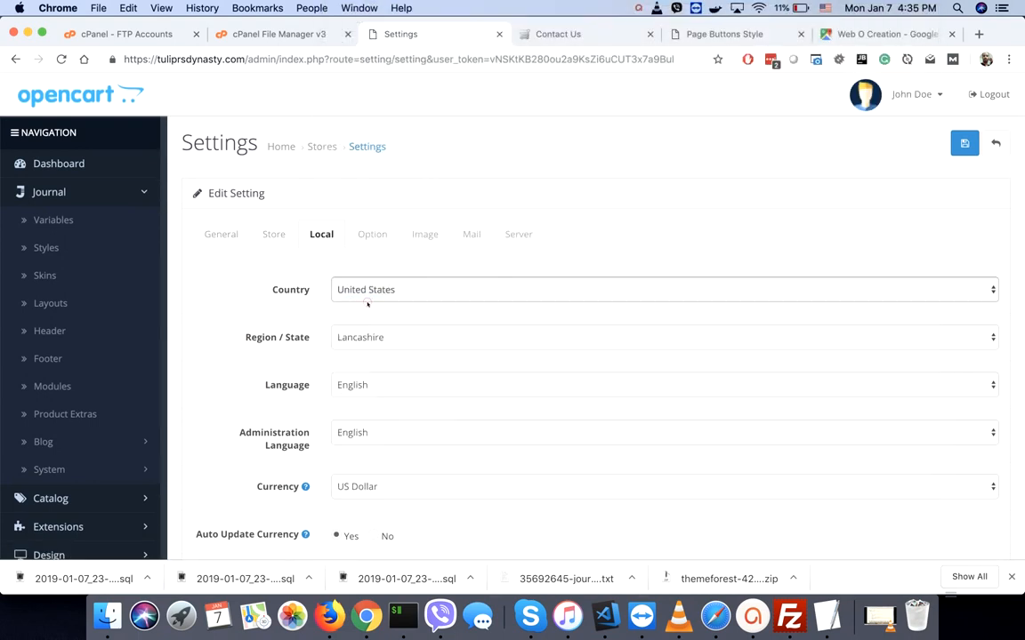
pyautogui.click(351, 336)
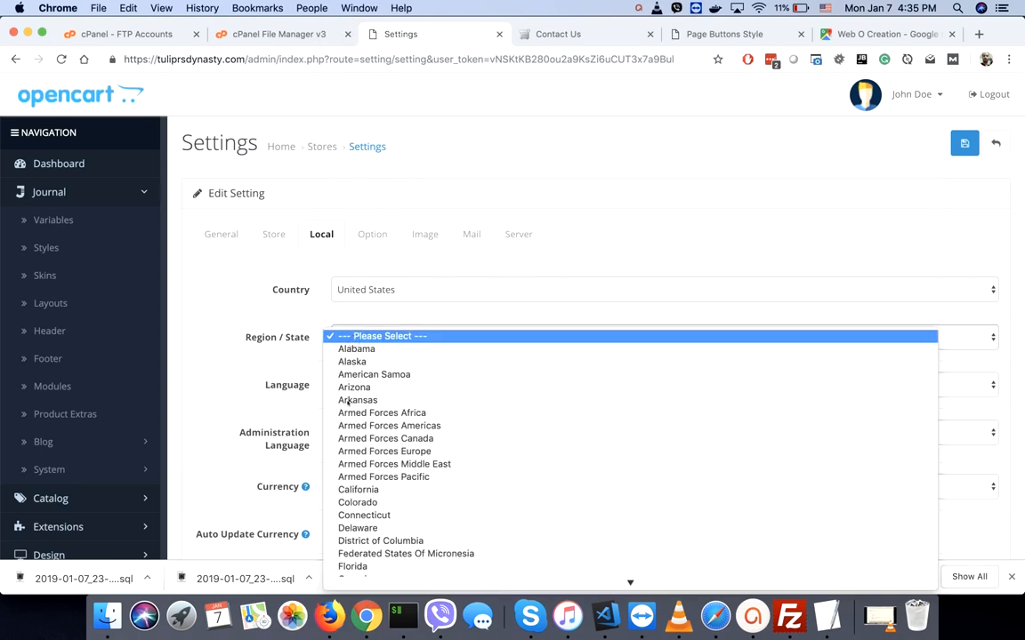
pyautogui.click(355, 387)
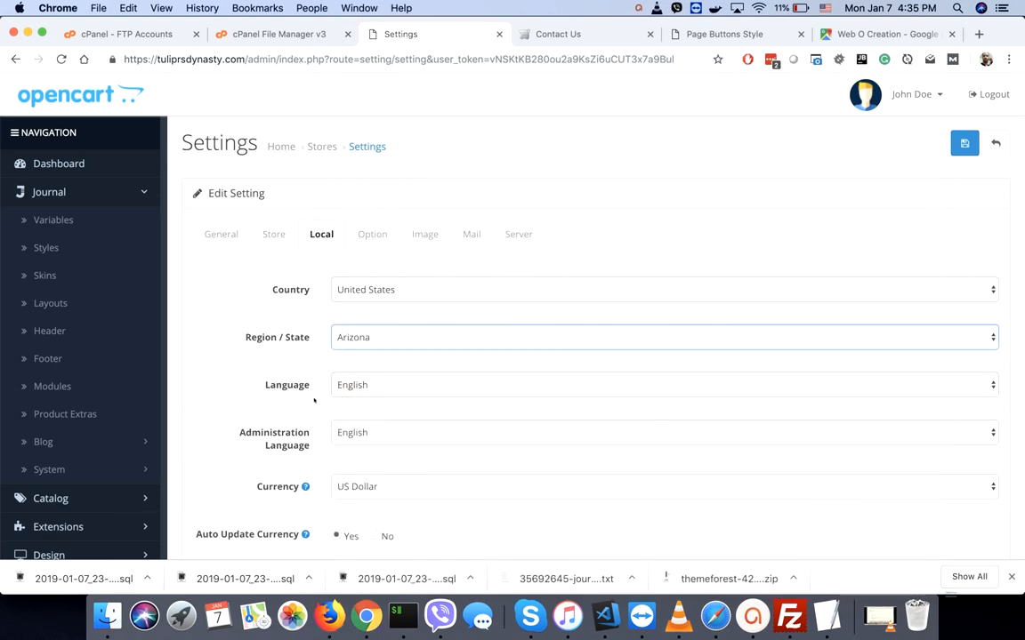
# - Check Default Items Per Page in the Option settings, then open the Dashboard's Catalog product list
pyautogui.scroll(-2, 313, 401)
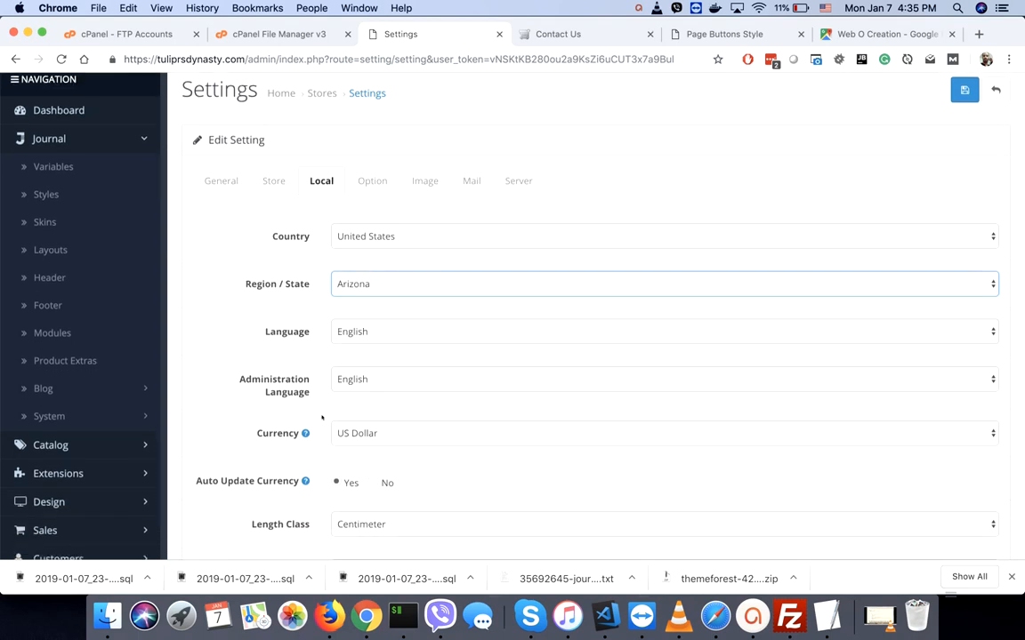
pyautogui.scroll(-1, 322, 417)
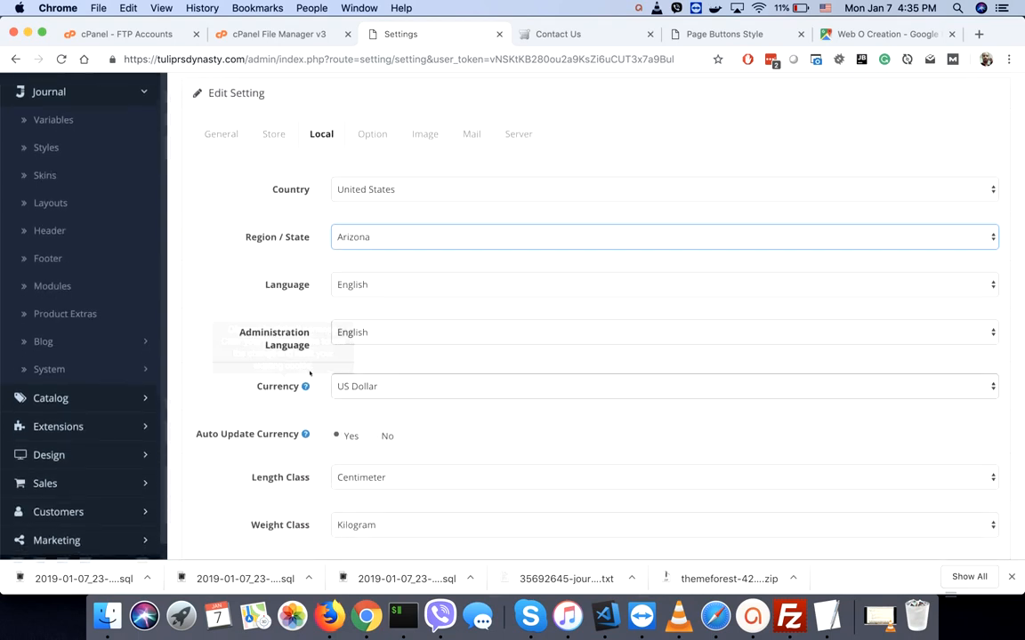
pyautogui.scroll(-2, 329, 454)
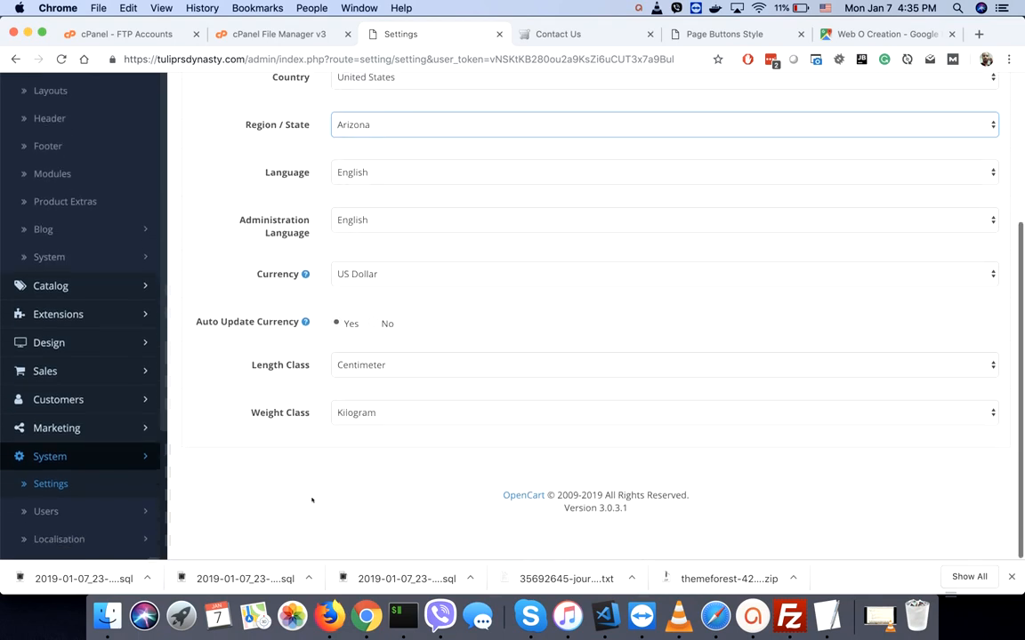
pyautogui.scroll(5, 312, 500)
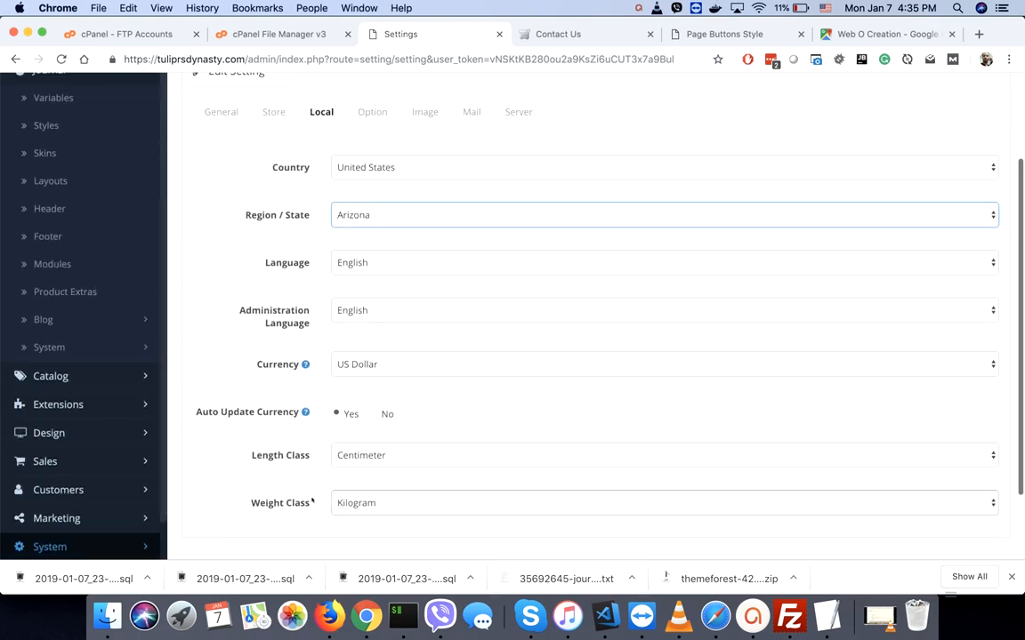
pyautogui.click(362, 236)
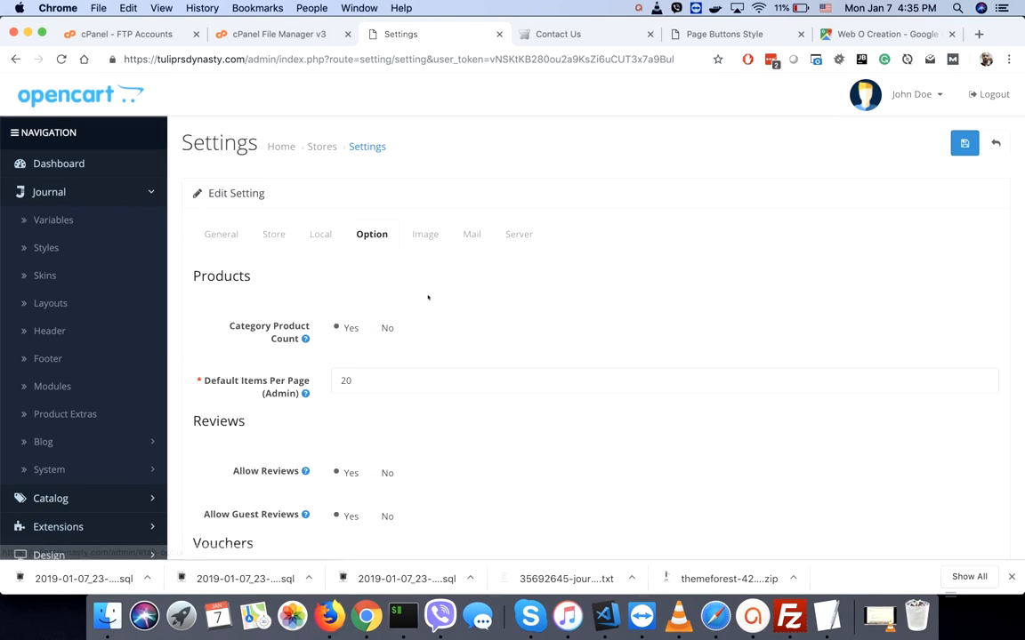
pyautogui.click(343, 384)
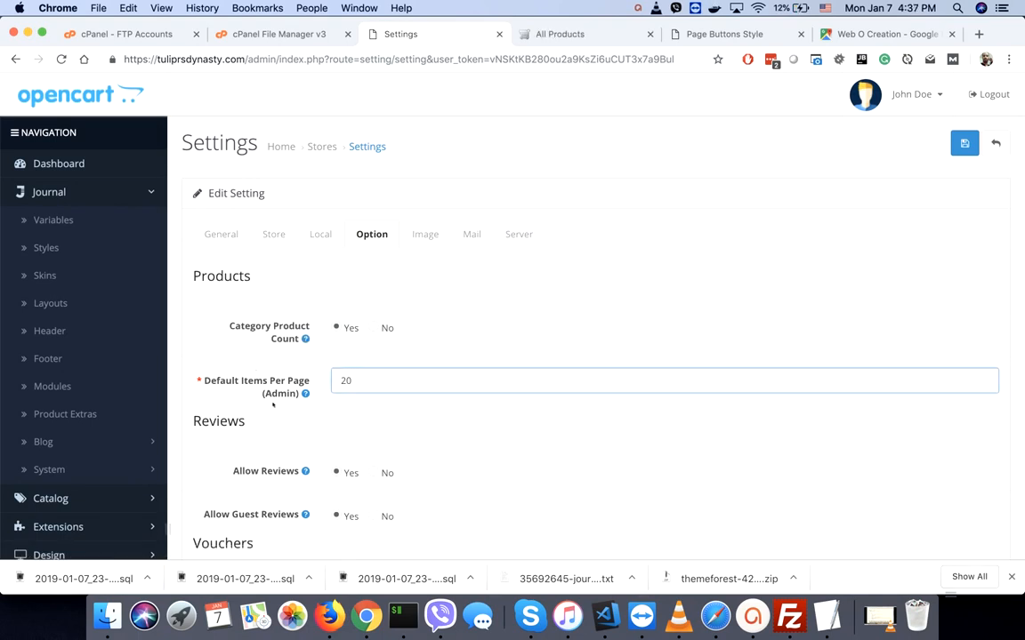
pyautogui.moveTo(306, 393)
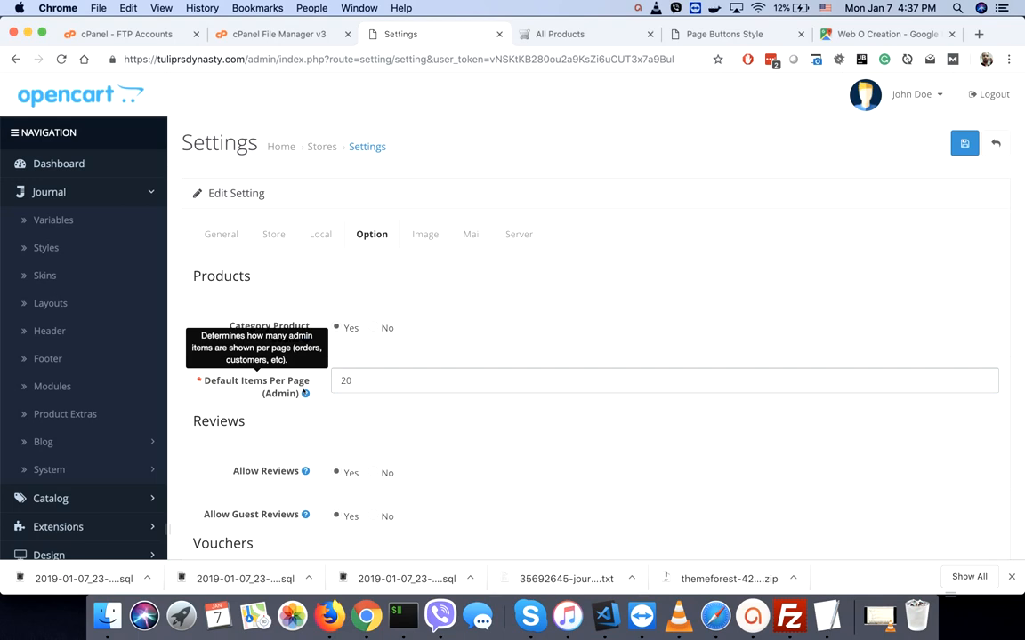
pyautogui.click(67, 165)
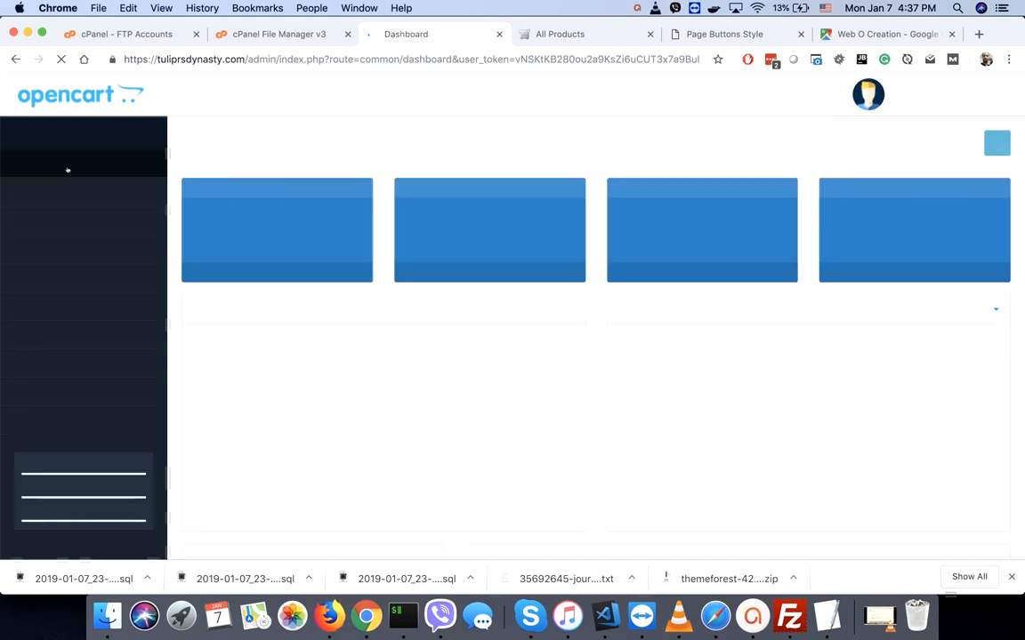
pyautogui.click(63, 222)
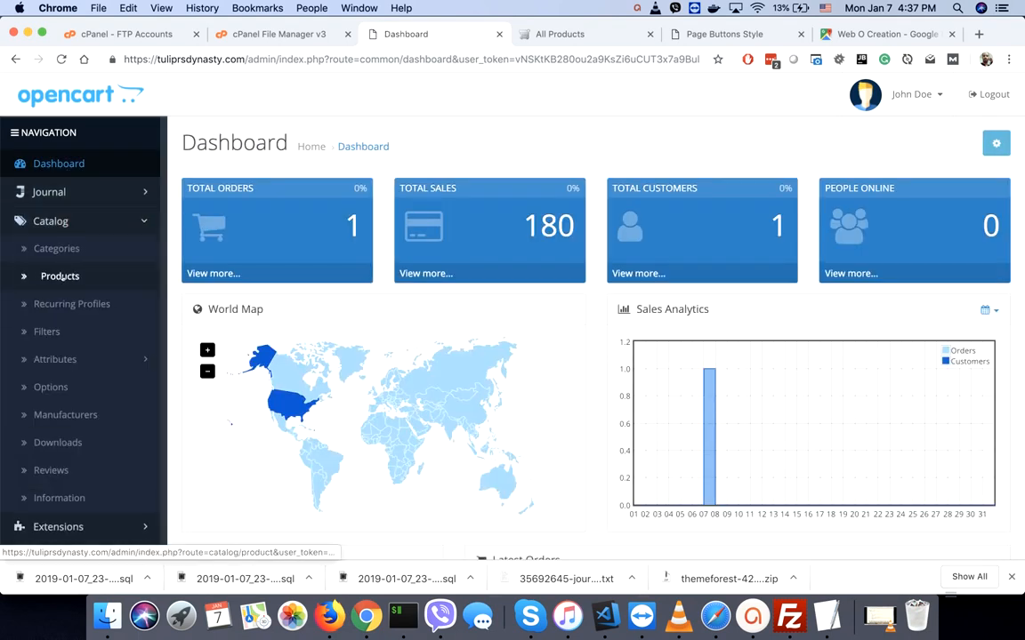
pyautogui.rightClick(63, 277)
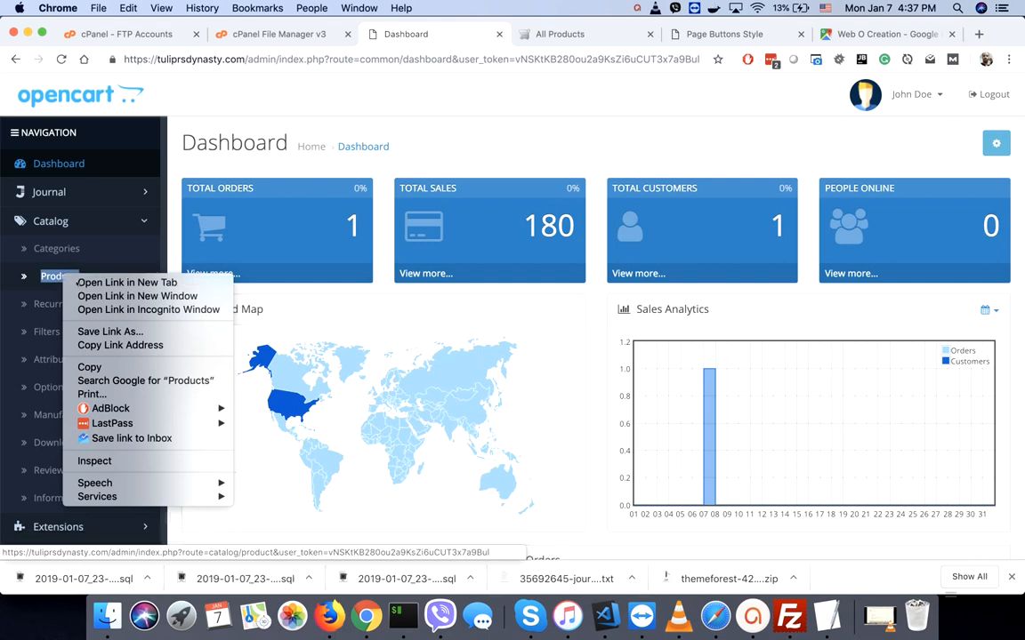
# - Open the Catalog product list in a new tab, glance at it, and return to Settings
pyautogui.click(71, 281)
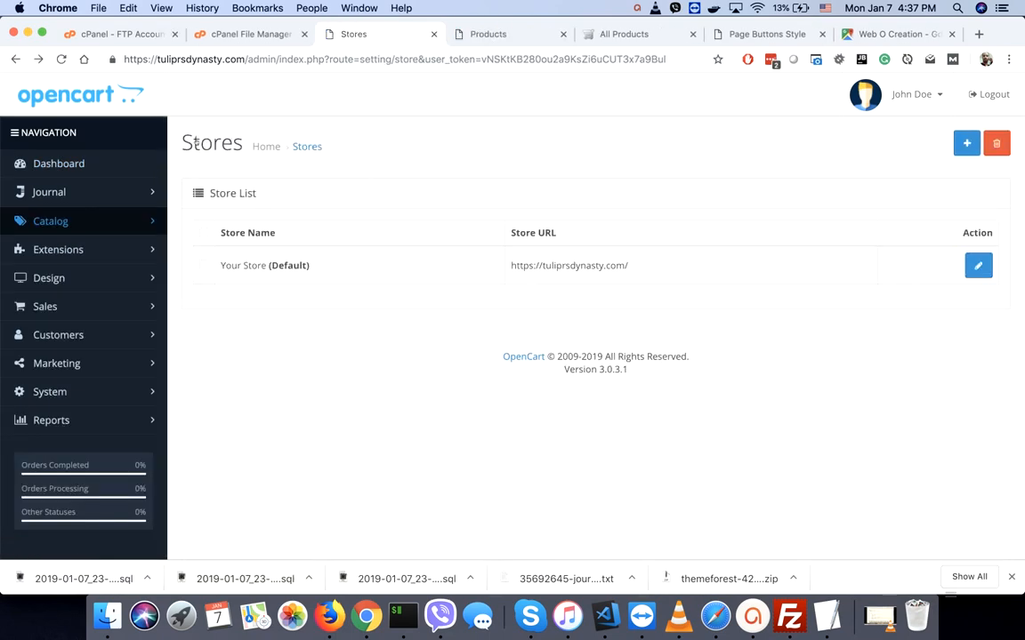
pyautogui.press('super+bracketleft')
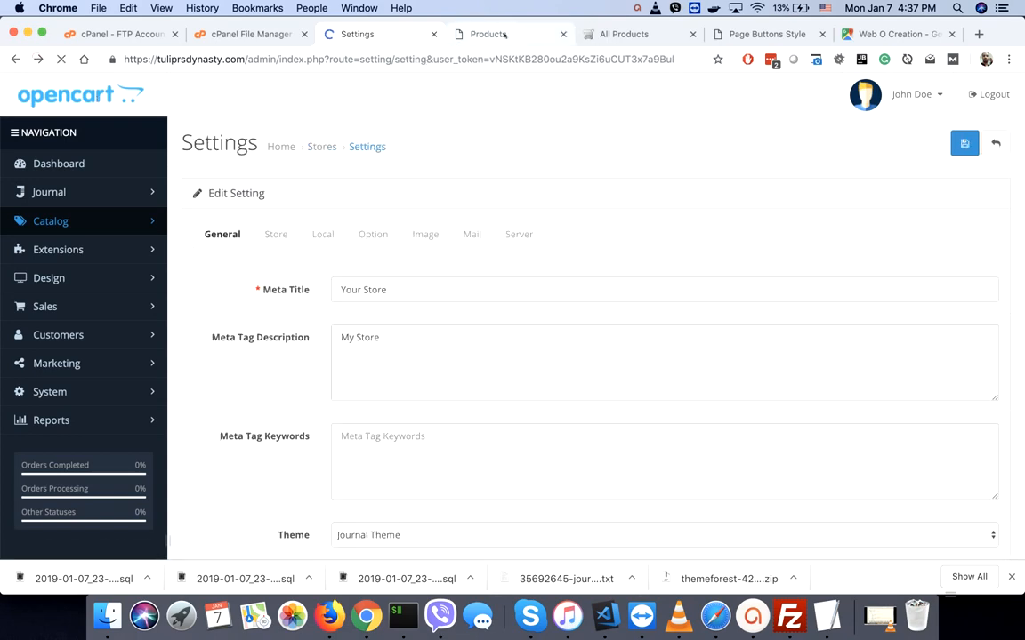
pyautogui.click(503, 33)
pyautogui.scroll(-10, 456, 338)
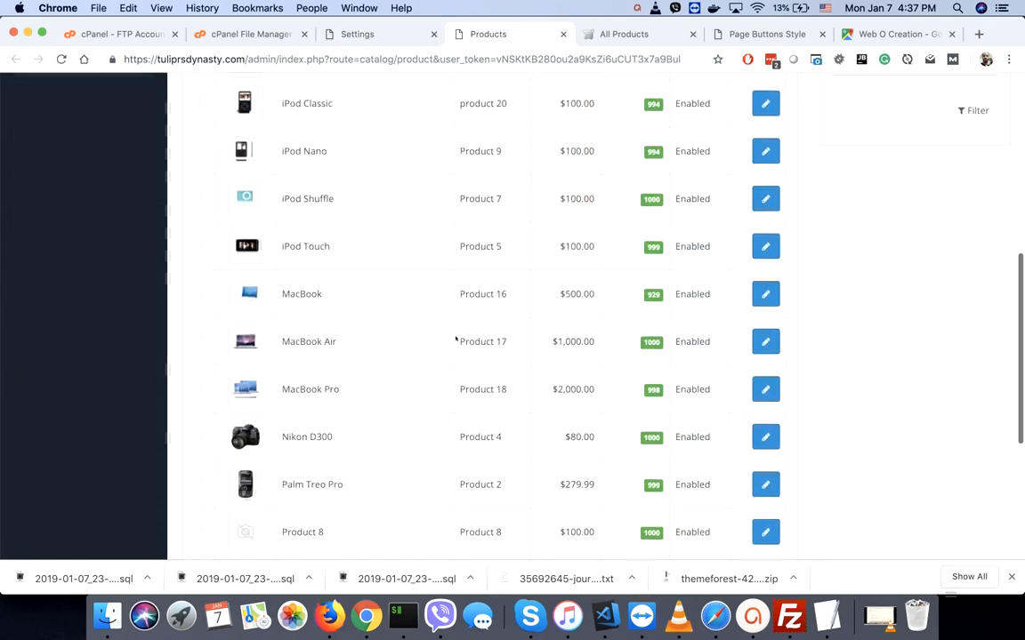
pyautogui.click(400, 38)
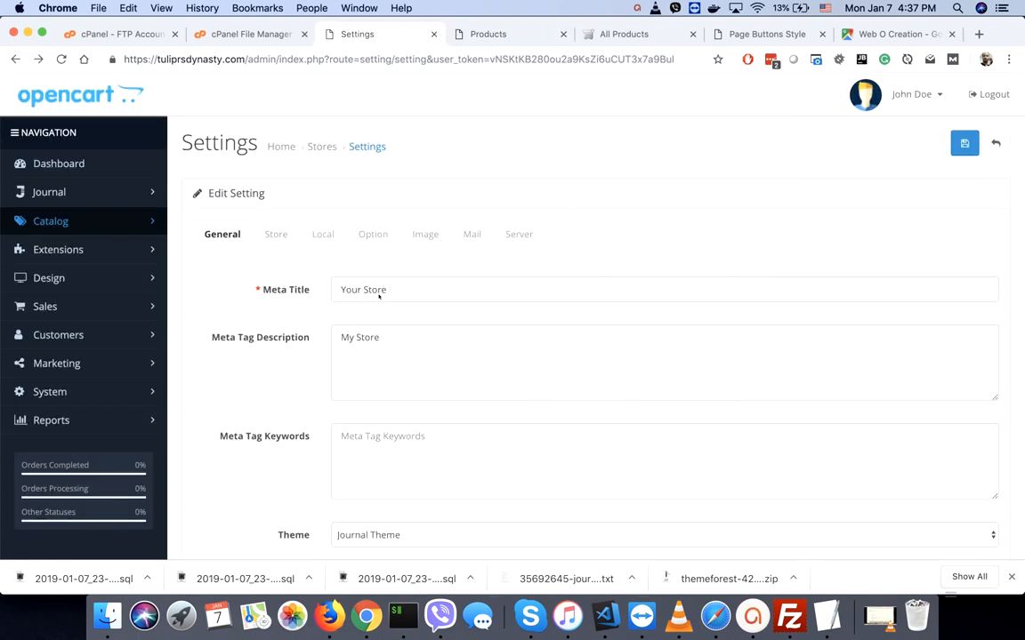
# - Reconfirm United States as country and Arizona as region, then view the Option settings
pyautogui.click(320, 235)
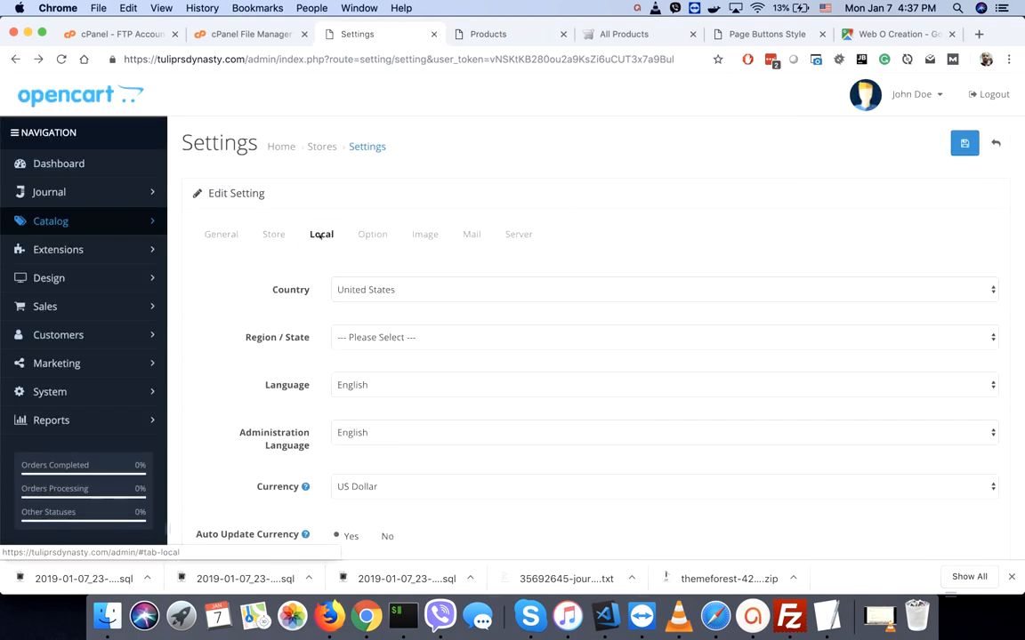
pyautogui.click(371, 236)
pyautogui.click(320, 235)
pyautogui.click(363, 294)
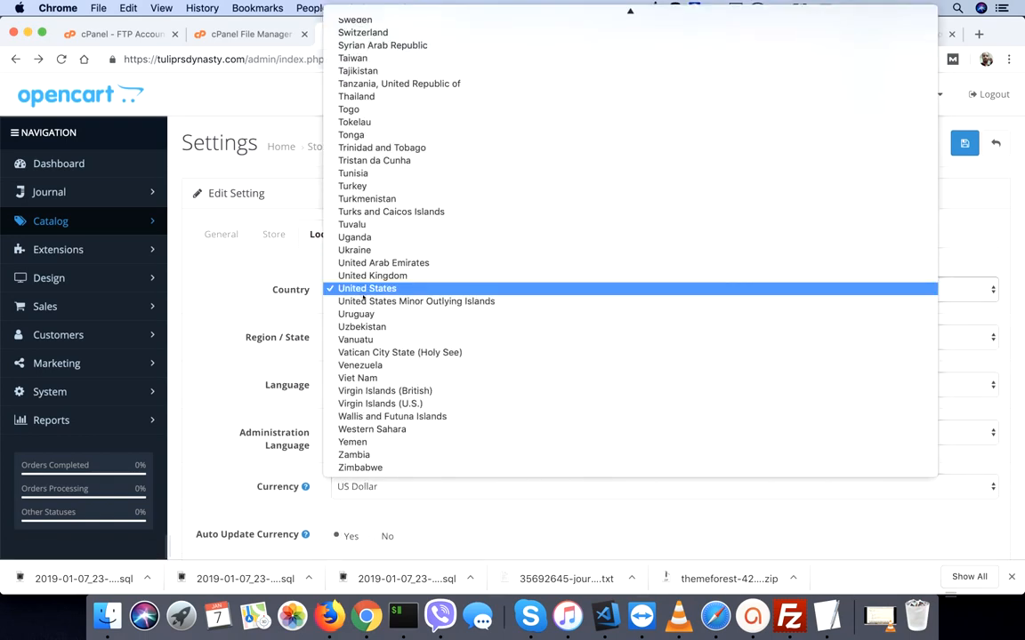
pyautogui.click(363, 291)
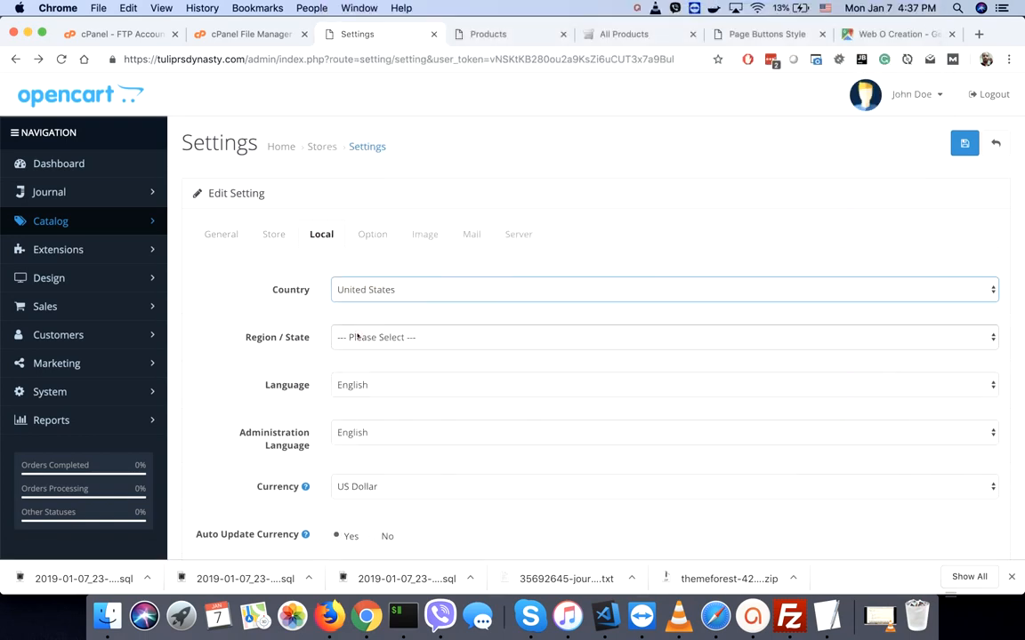
pyautogui.click(356, 336)
pyautogui.click(356, 387)
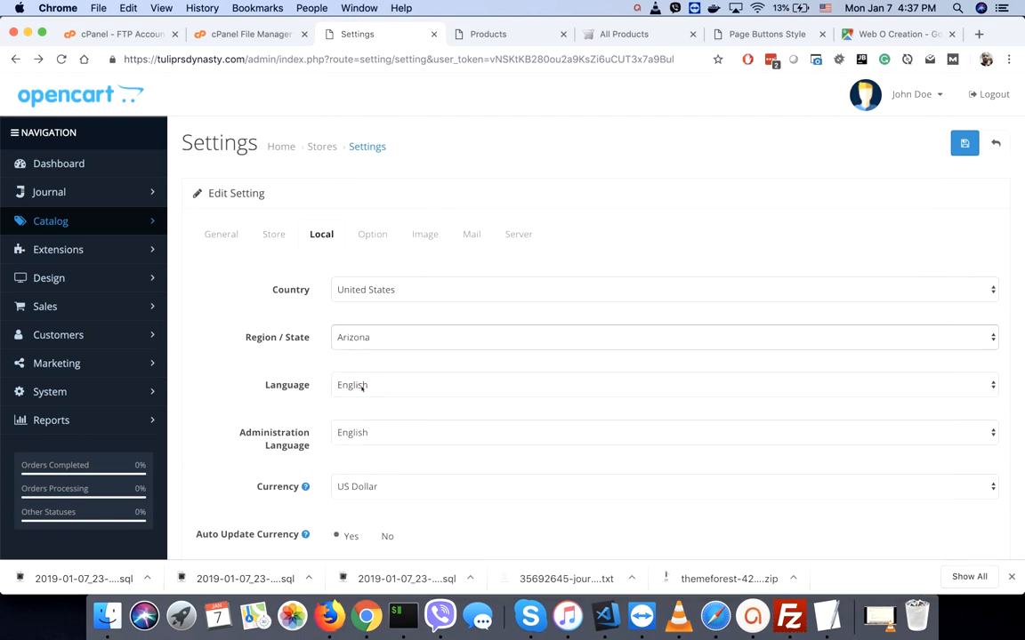
pyautogui.click(299, 425)
pyautogui.scroll(-3, 299, 425)
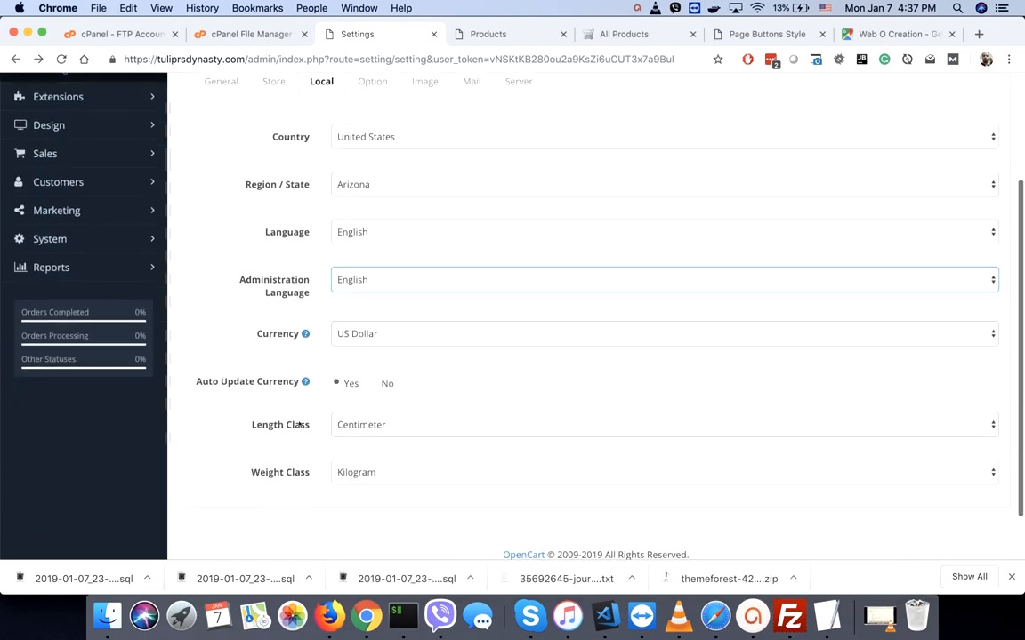
pyautogui.scroll(3, 299, 426)
pyautogui.click(372, 234)
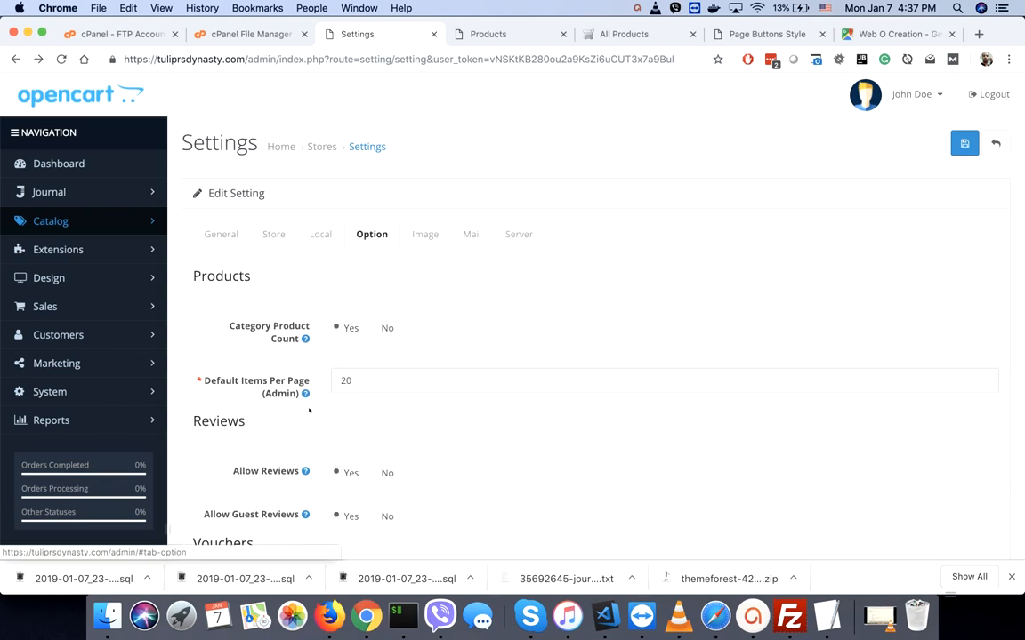
# - Scroll through the product, review, voucher, account and checkout options, then show the Image settings
pyautogui.scroll(-2, 313, 460)
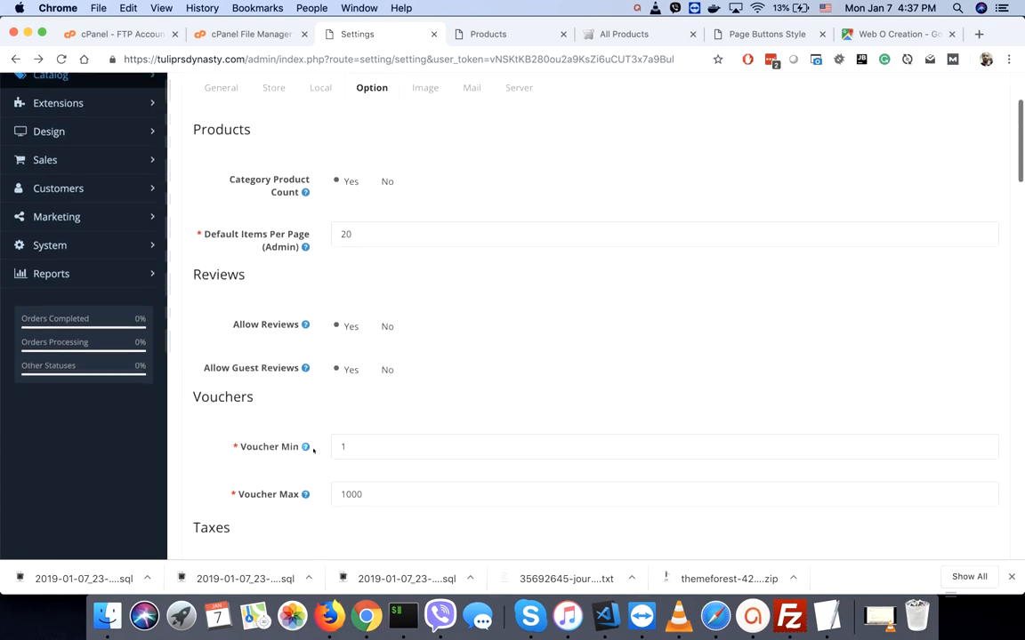
pyautogui.scroll(-2, 313, 452)
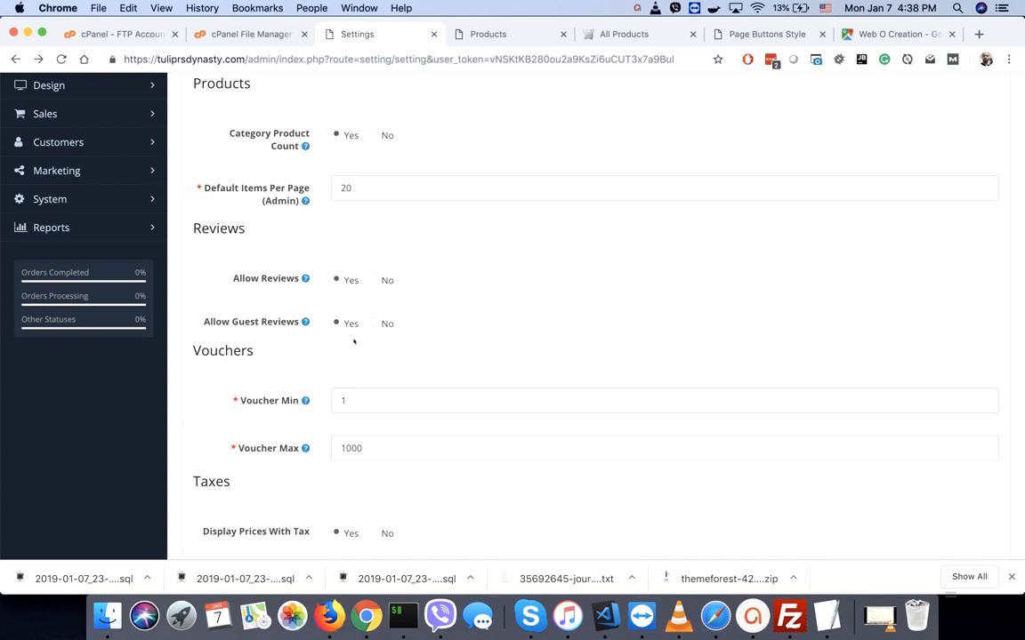
pyautogui.scroll(-5, 304, 430)
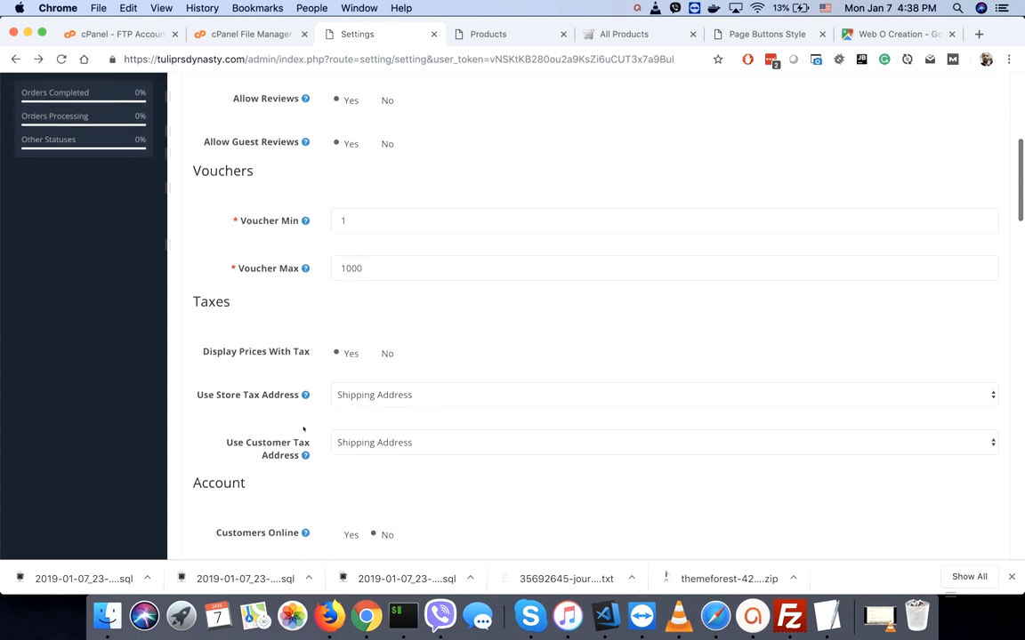
pyautogui.scroll(-10, 303, 429)
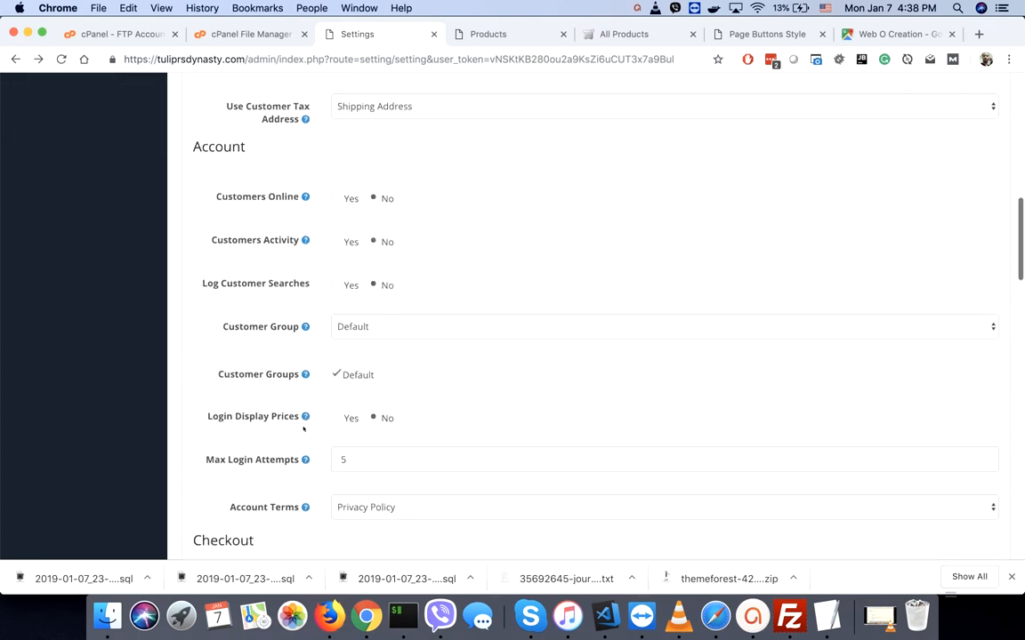
pyautogui.moveTo(305, 305)
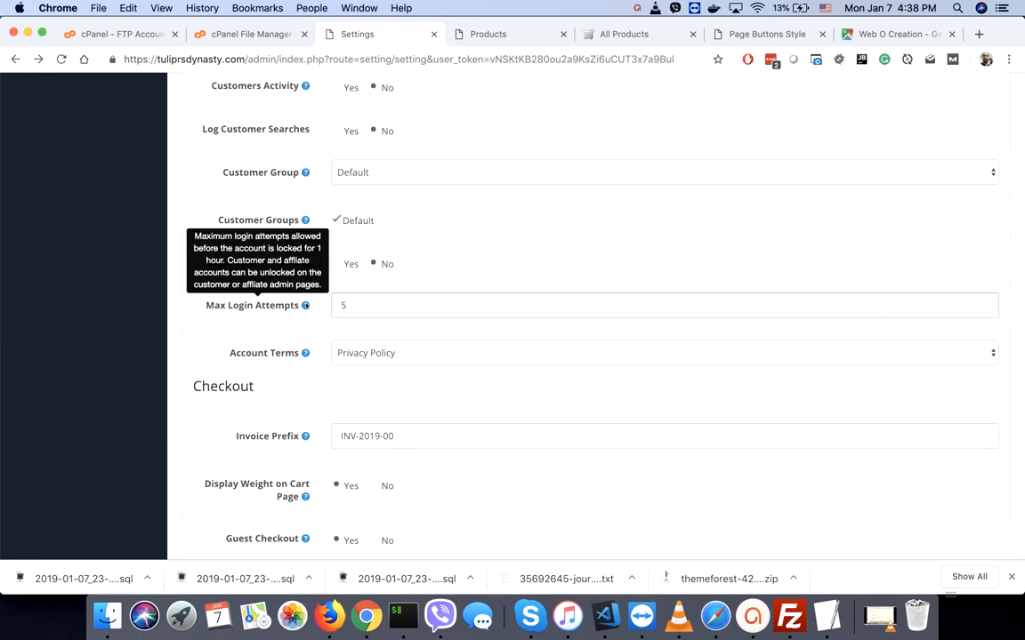
pyautogui.scroll(-7, 305, 305)
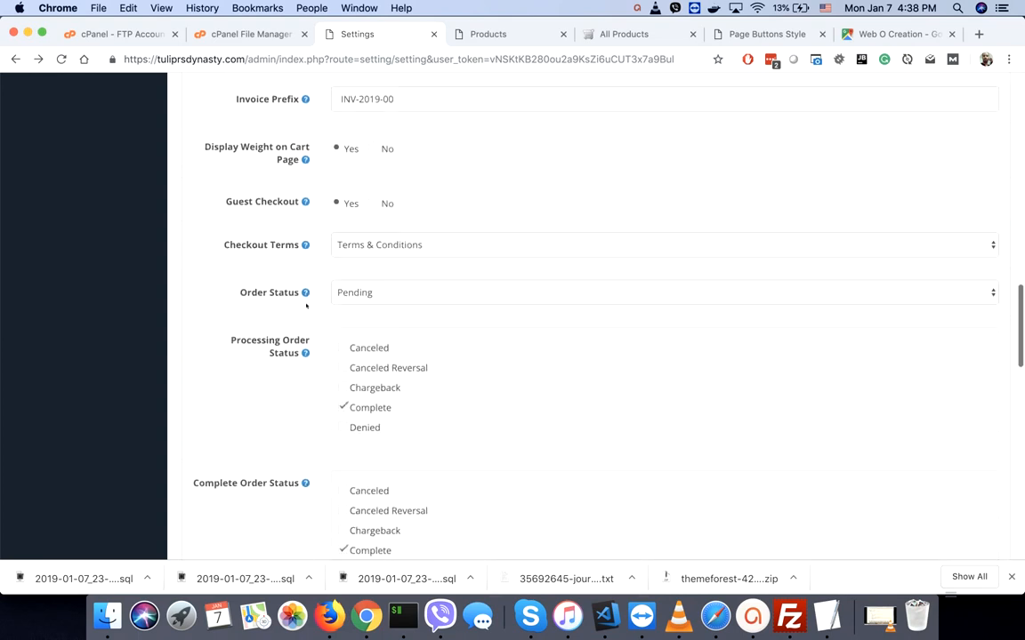
pyautogui.scroll(-6, 306, 305)
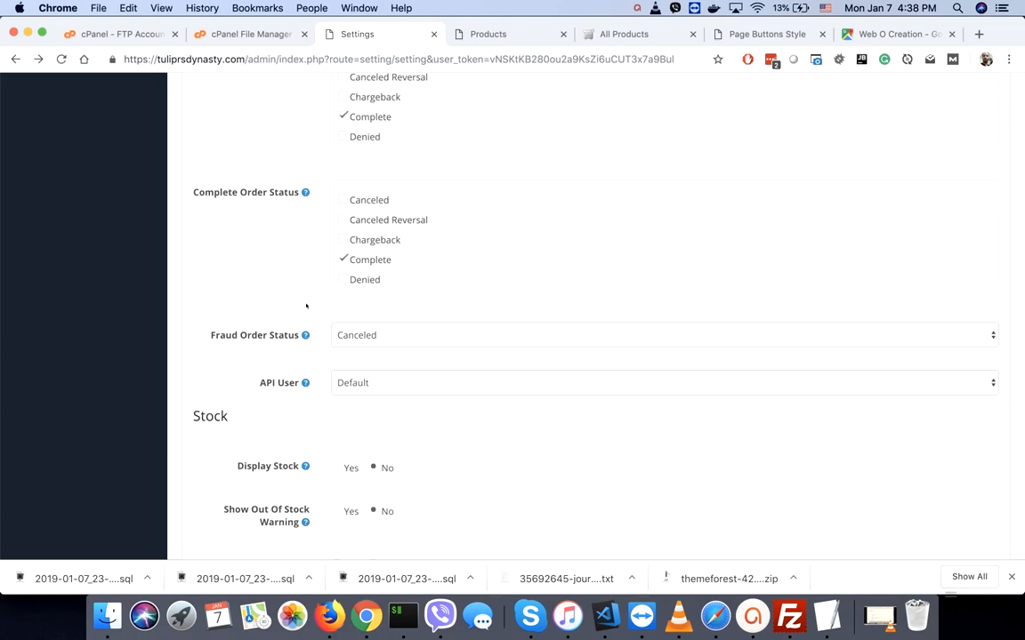
pyautogui.scroll(-3, 306, 305)
pyautogui.scroll(-7, 306, 305)
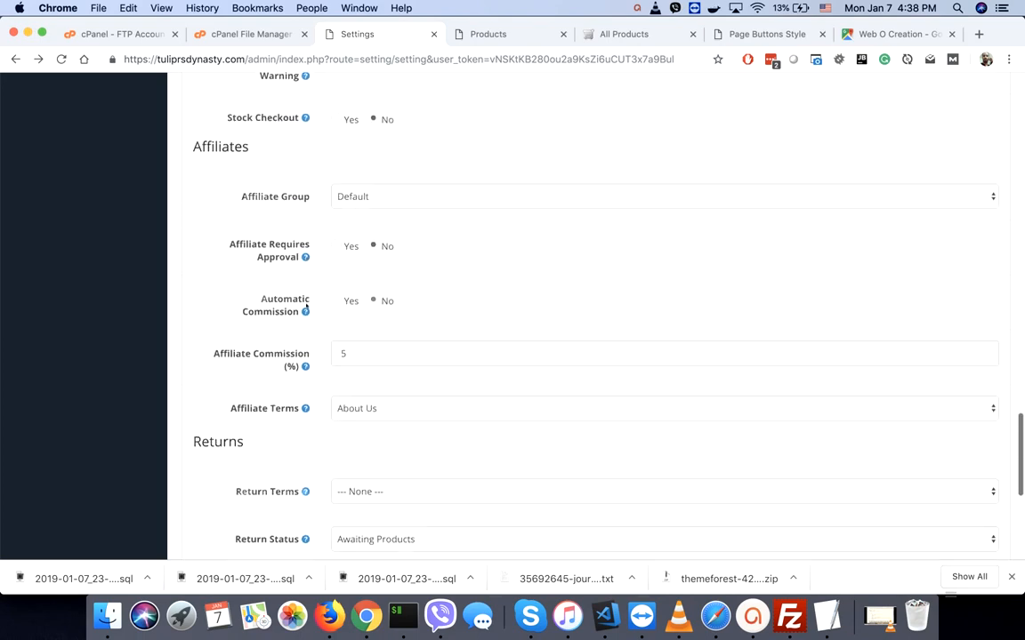
pyautogui.scroll(2, 306, 305)
pyautogui.scroll(20, 306, 305)
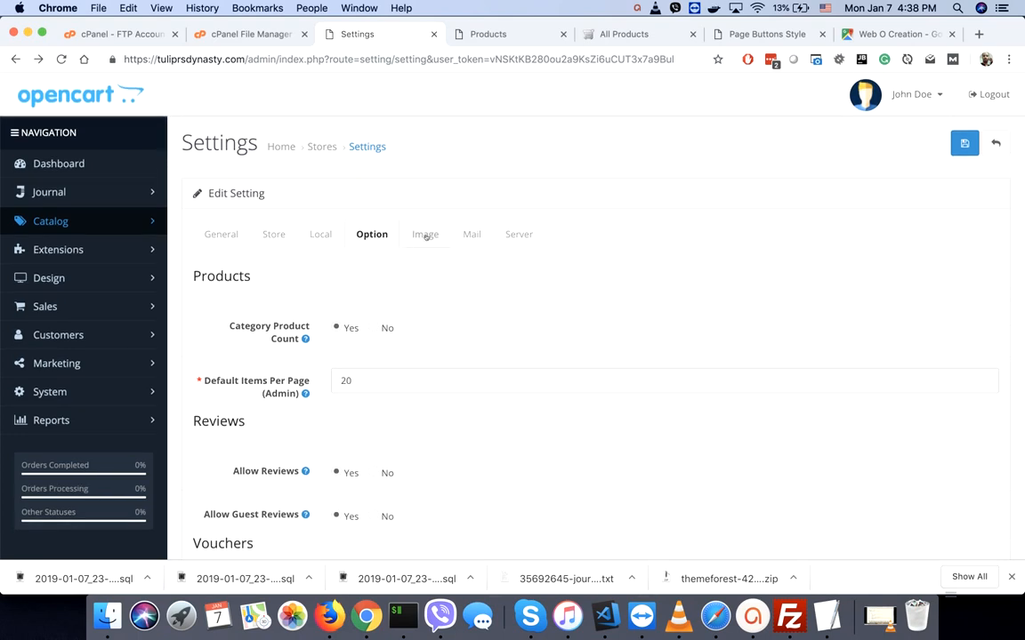
pyautogui.click(427, 234)
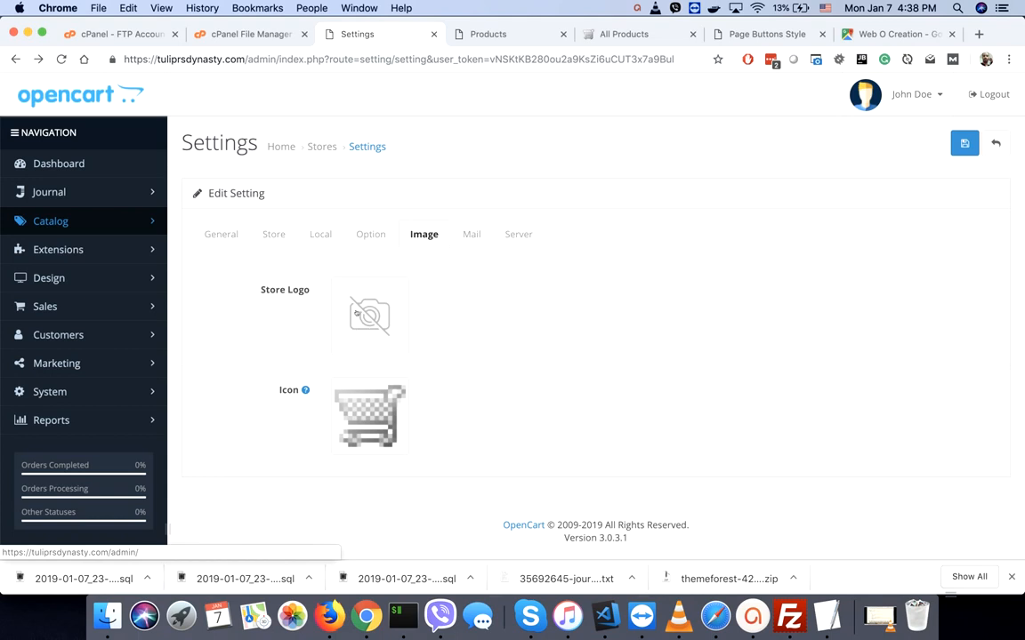
# - On the Mail settings, keep Mail as the mail engine
pyautogui.click(470, 235)
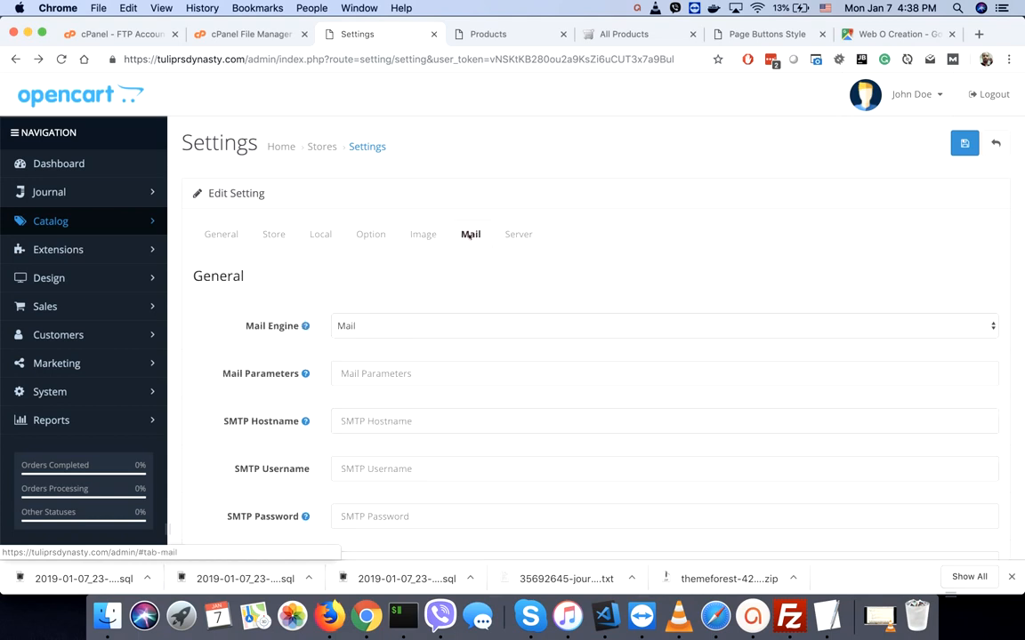
pyautogui.click(373, 327)
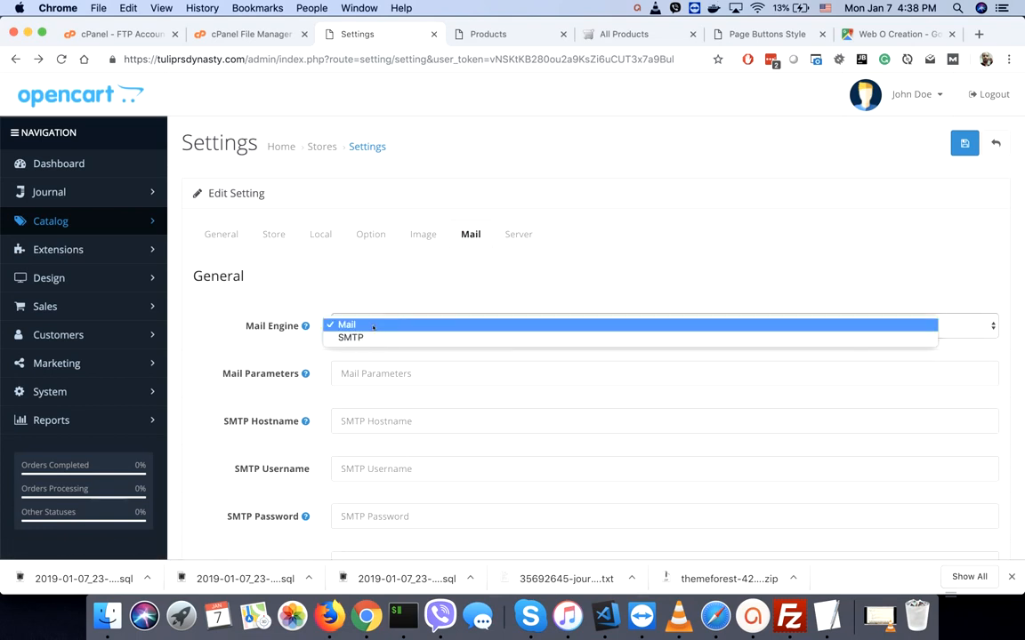
pyautogui.click(374, 325)
pyautogui.click(374, 328)
pyautogui.click(285, 358)
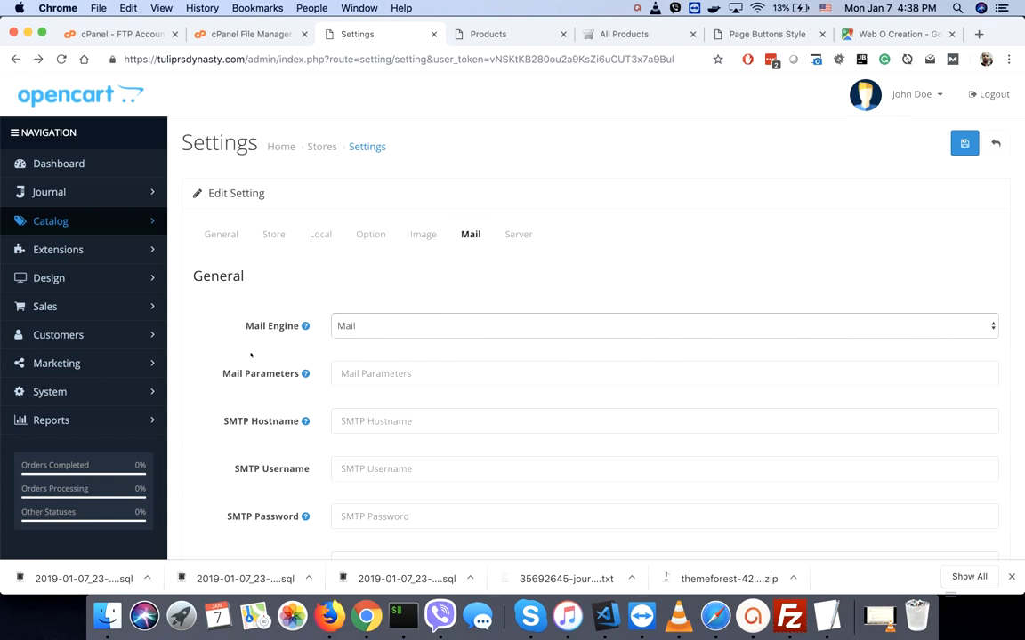
pyautogui.scroll(-5, 266, 356)
pyautogui.scroll(-3, 251, 356)
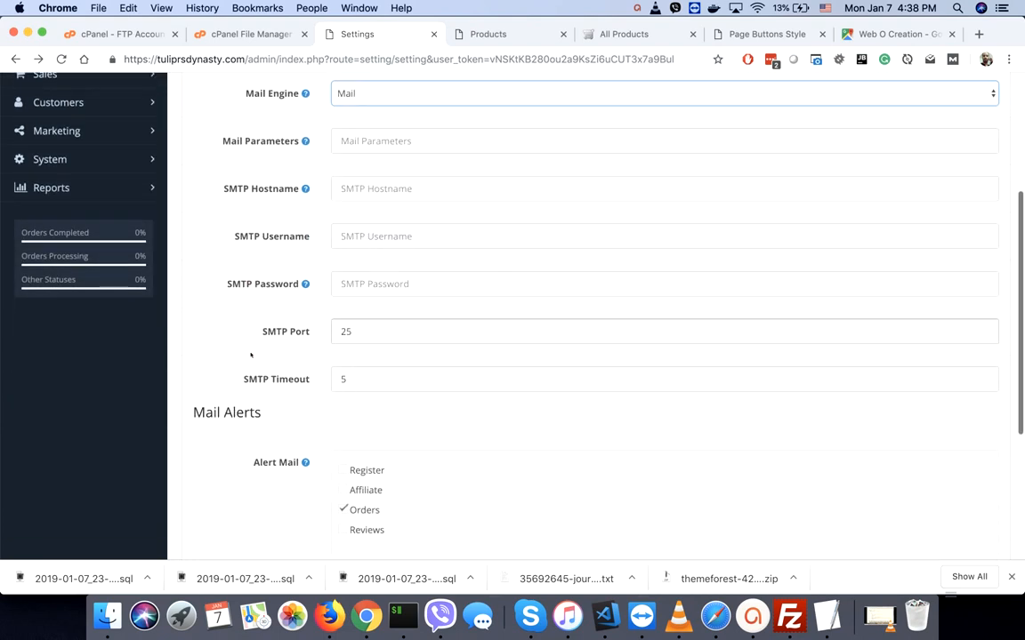
pyautogui.scroll(-3, 256, 352)
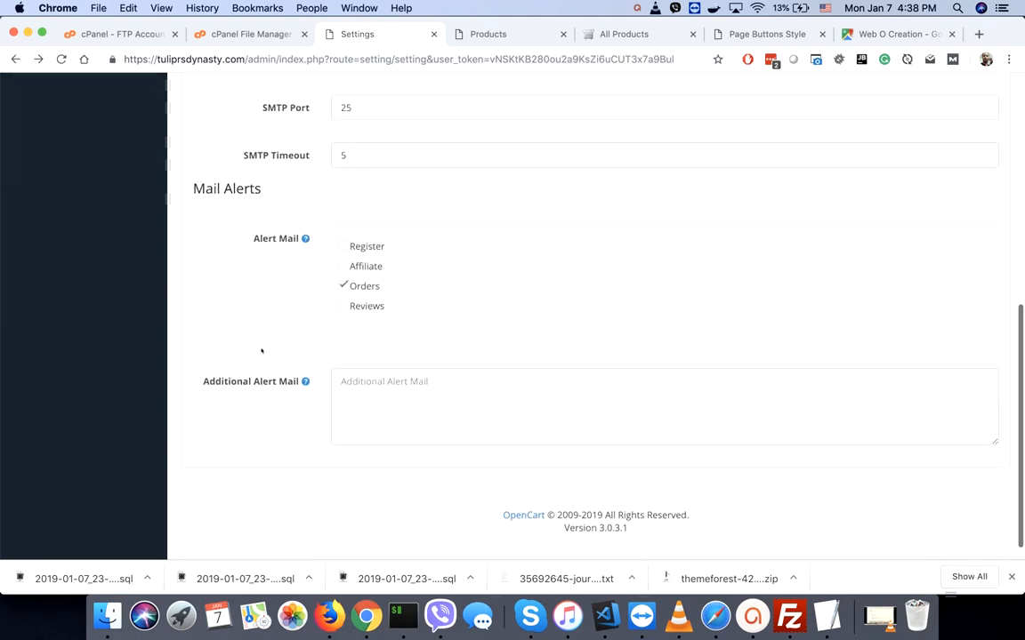
pyautogui.scroll(10, 344, 253)
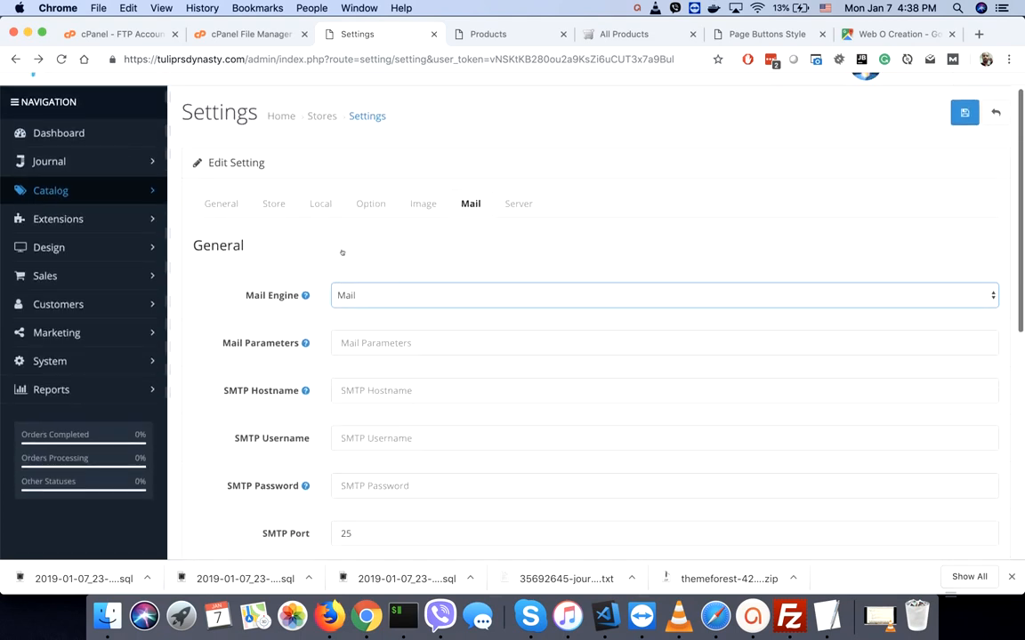
# - Enter the store's Gmail address in Mail Parameters
pyautogui.click(374, 342)
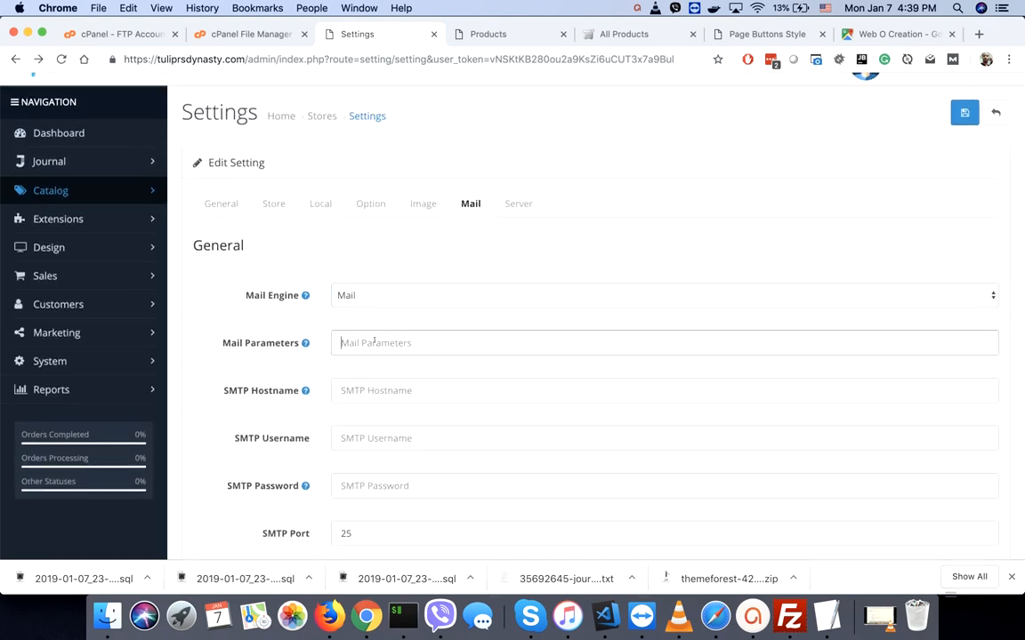
# - Turn on alert mails for registrations, affiliates and reviews, and start an additional alert address
pyautogui.scroll(-3, 373, 342)
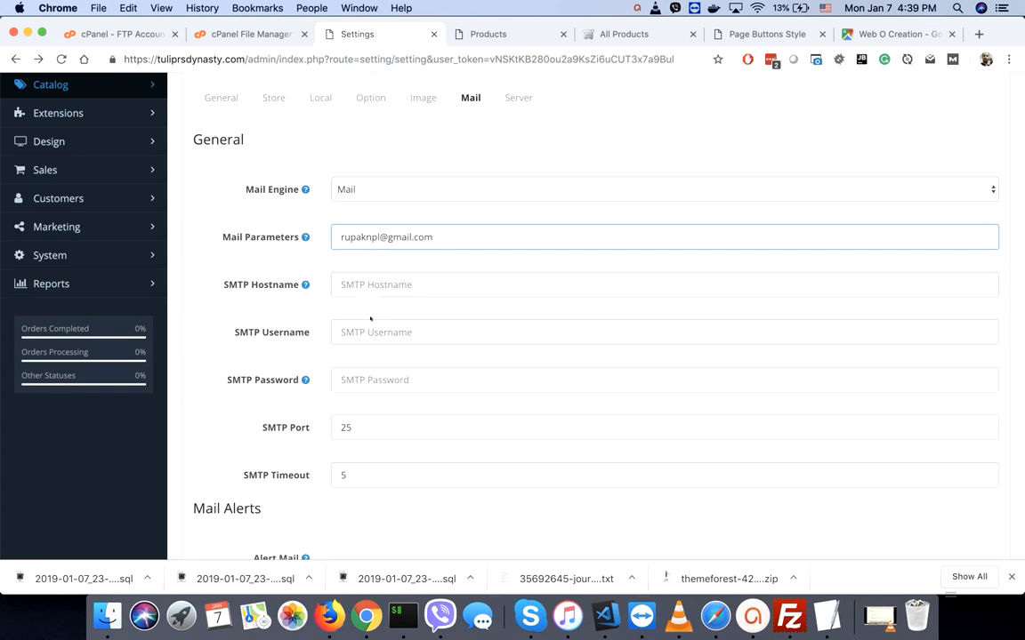
pyautogui.scroll(-3, 369, 443)
pyautogui.scroll(-4, 369, 446)
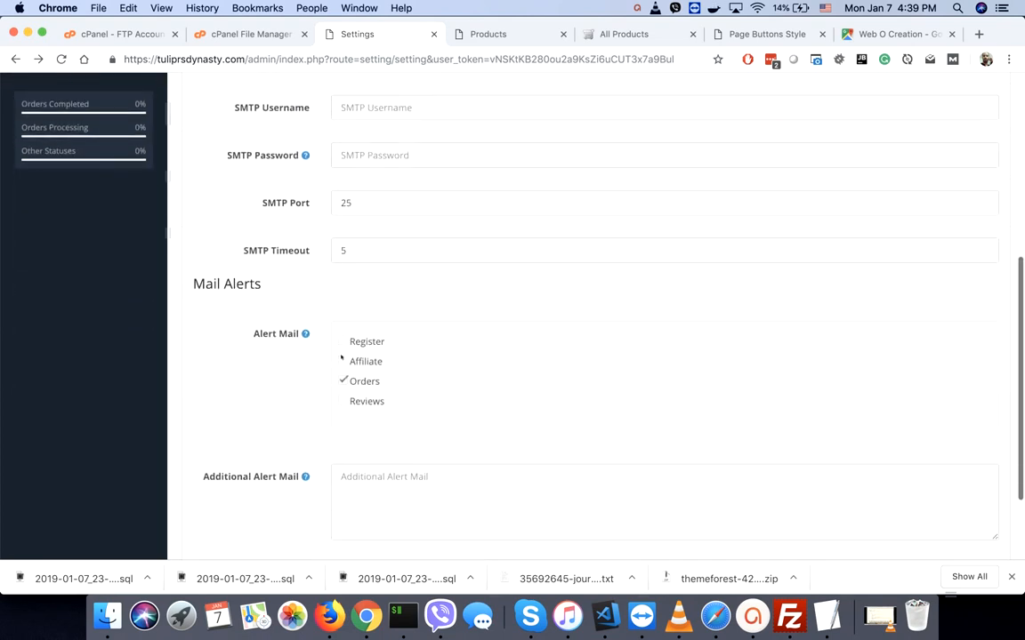
pyautogui.click(342, 362)
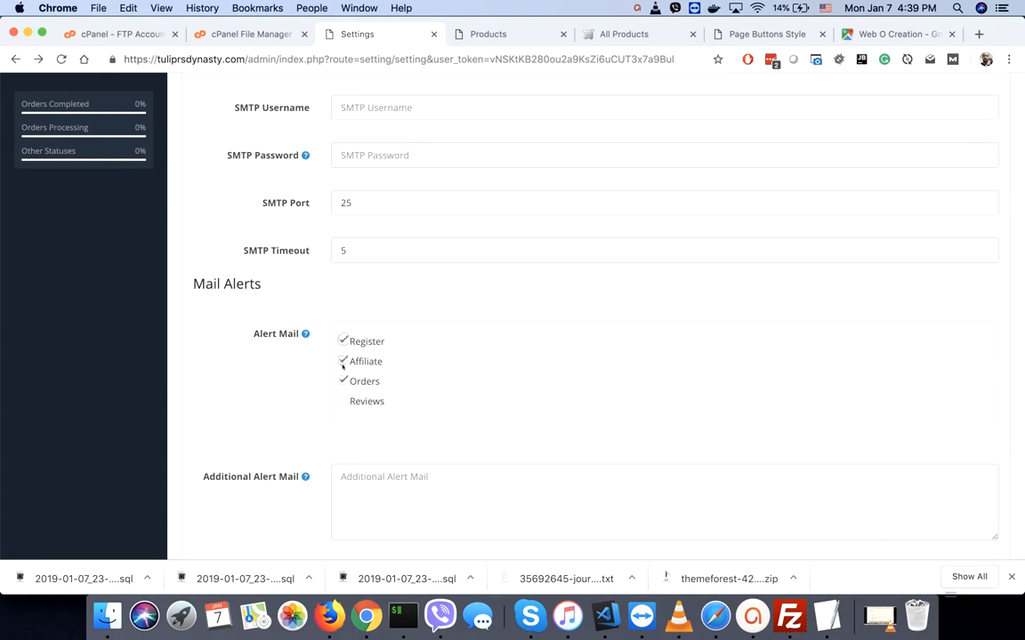
pyautogui.click(343, 400)
pyautogui.click(367, 495)
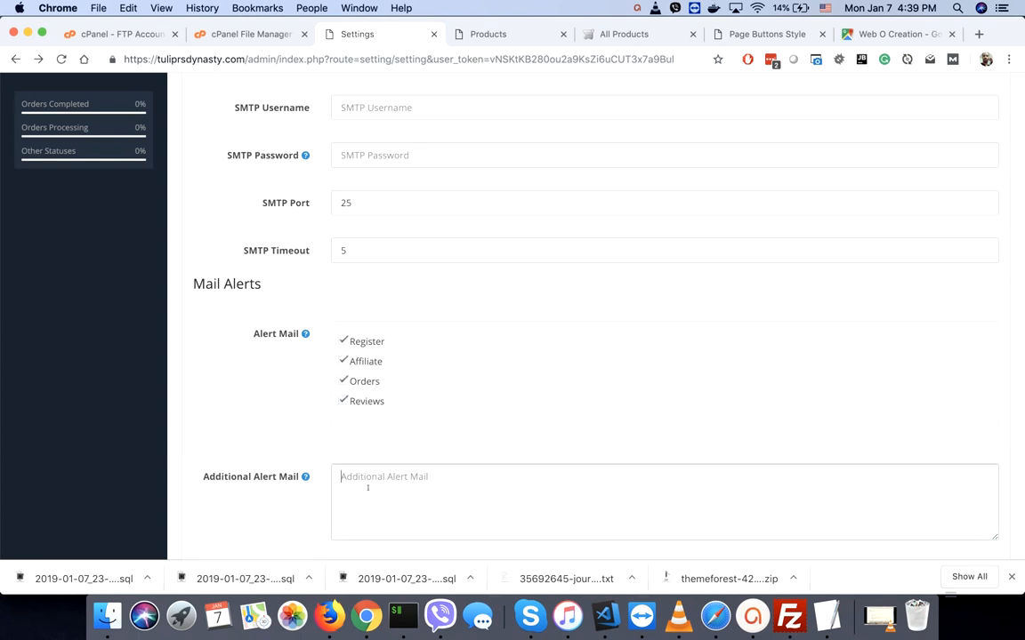
pyautogui.scroll(5, 367, 488)
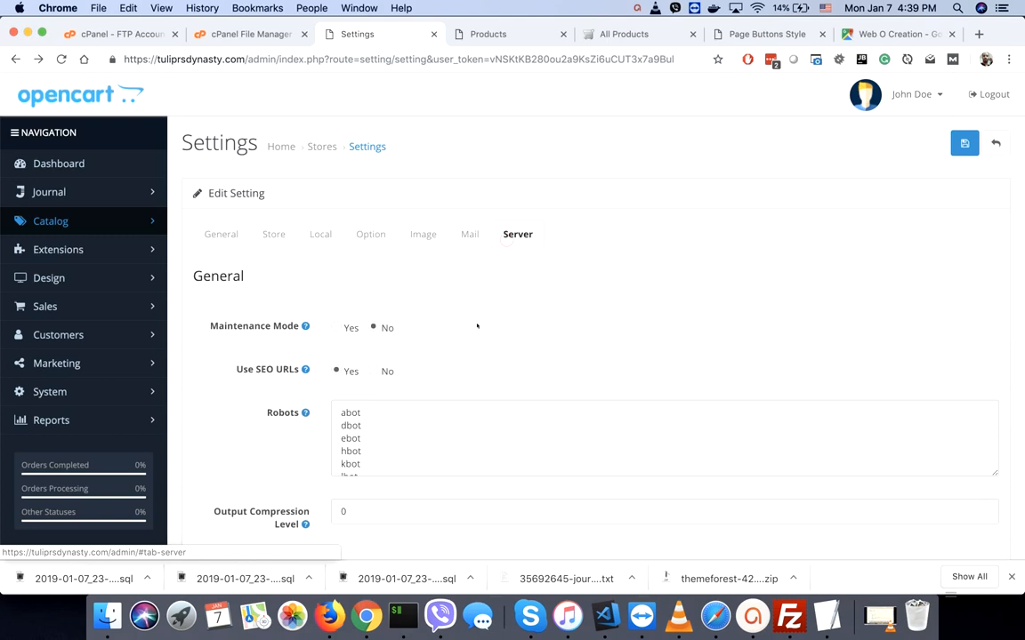
# - Set Display Errors to No in the Server settings and save the store settings
pyautogui.scroll(-2, 477, 327)
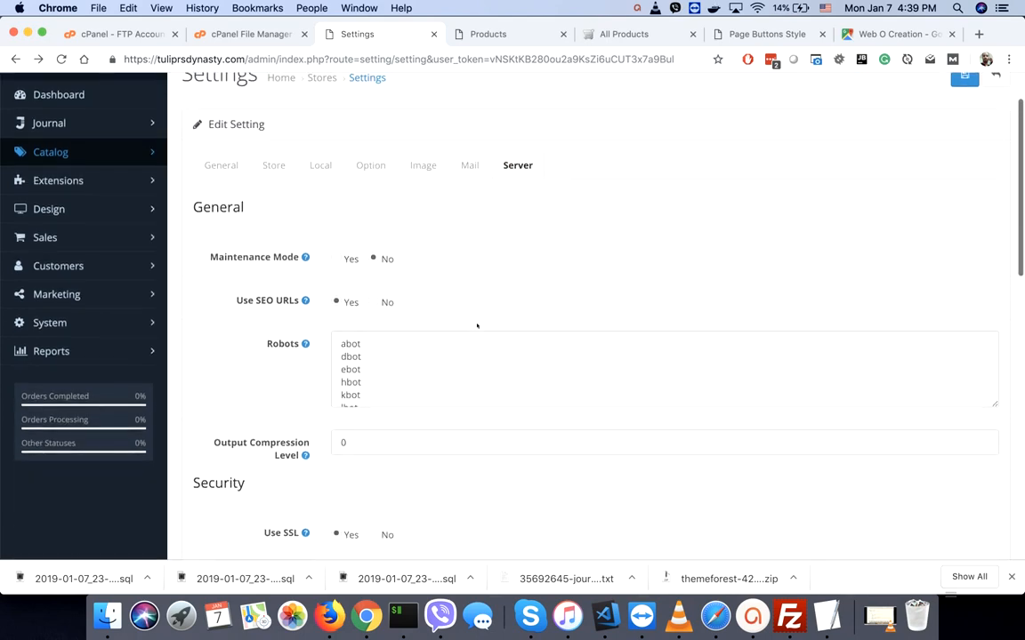
pyautogui.scroll(-12, 477, 326)
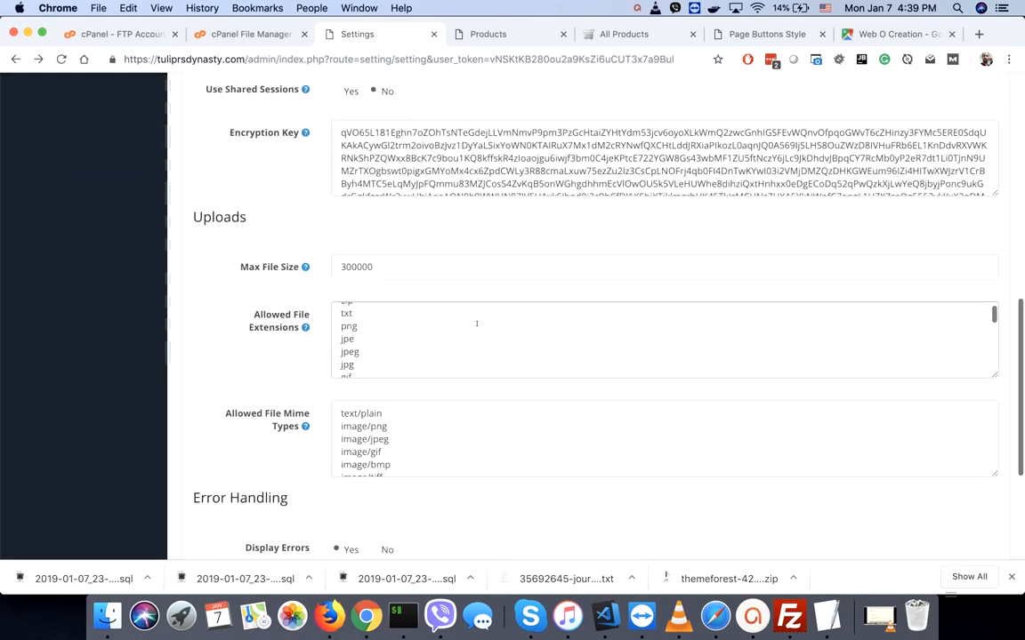
pyautogui.scroll(-3, 477, 324)
pyautogui.moveTo(304, 425)
pyautogui.scroll(-3, 301, 424)
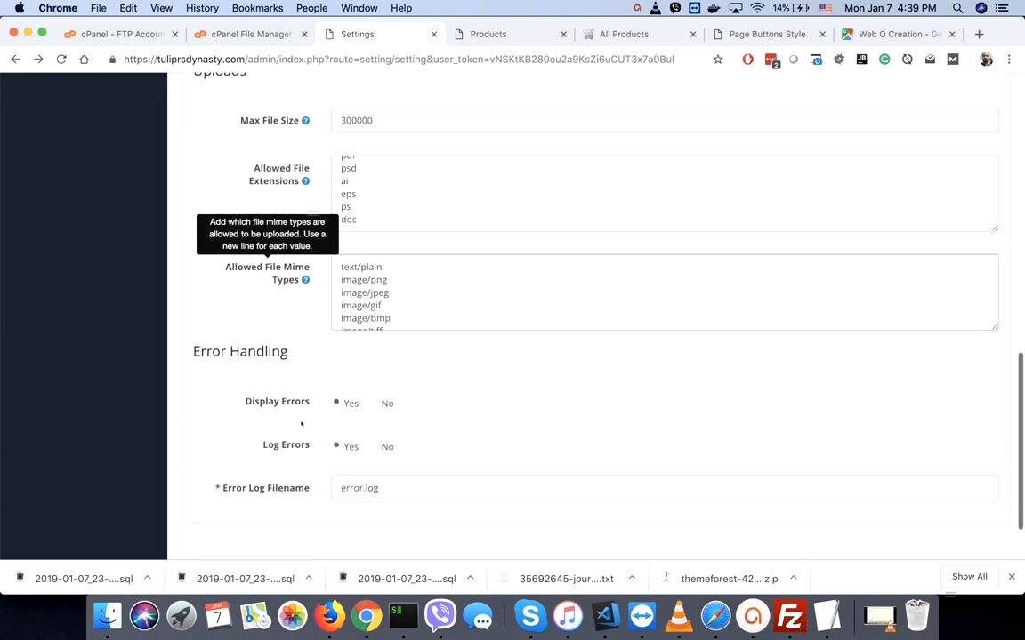
pyautogui.click(374, 403)
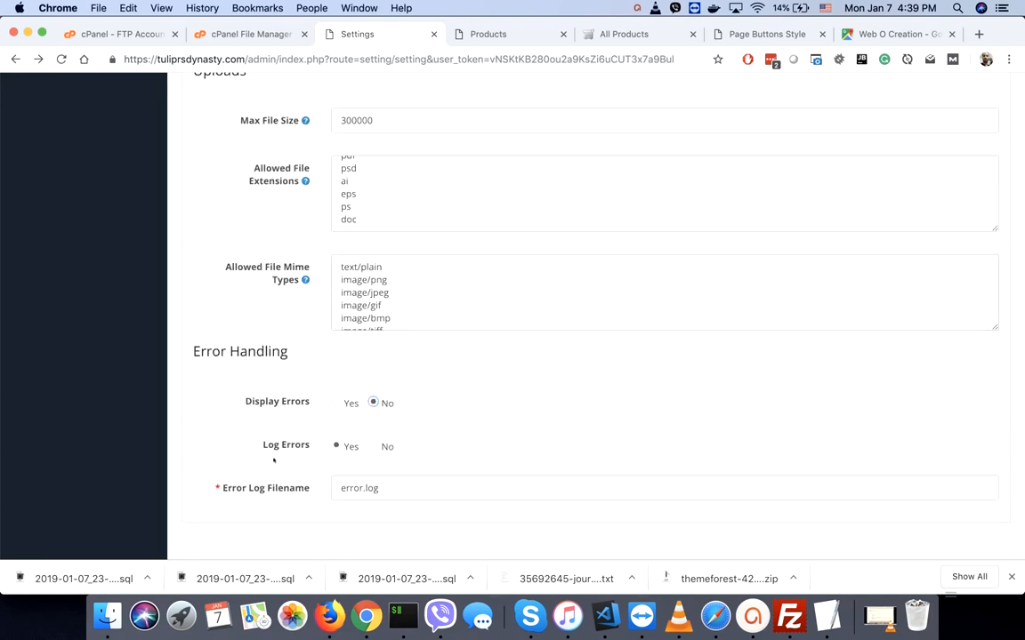
pyautogui.scroll(10, 486, 427)
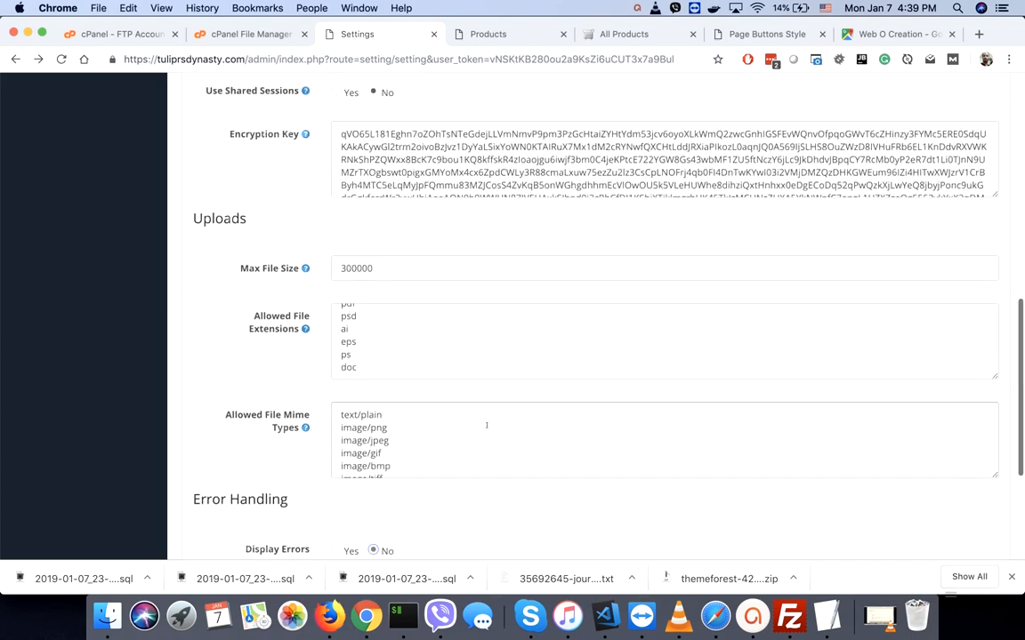
pyautogui.scroll(5, 487, 425)
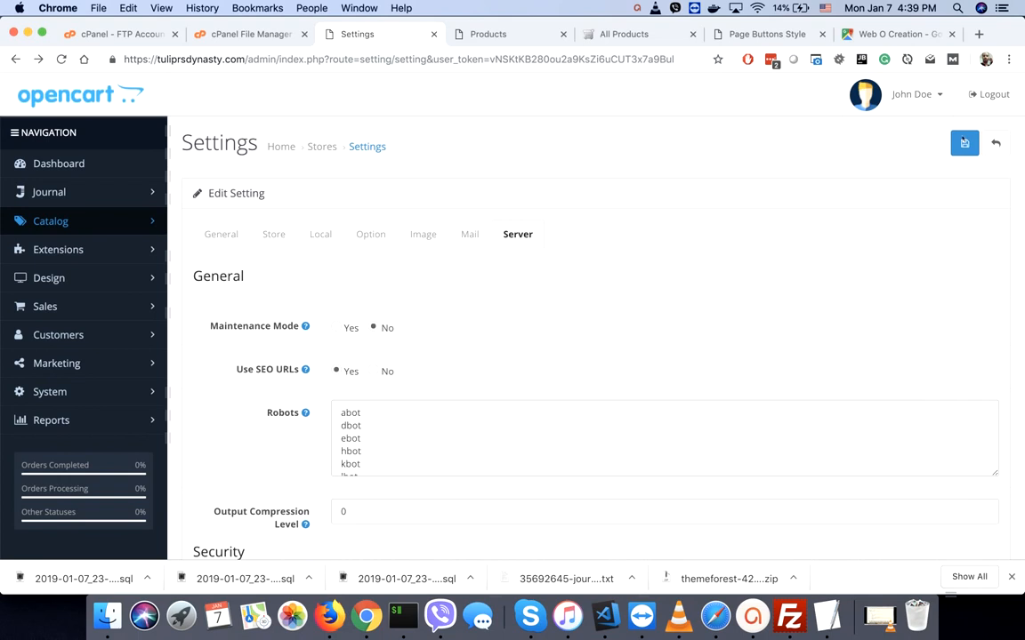
pyautogui.click(964, 143)
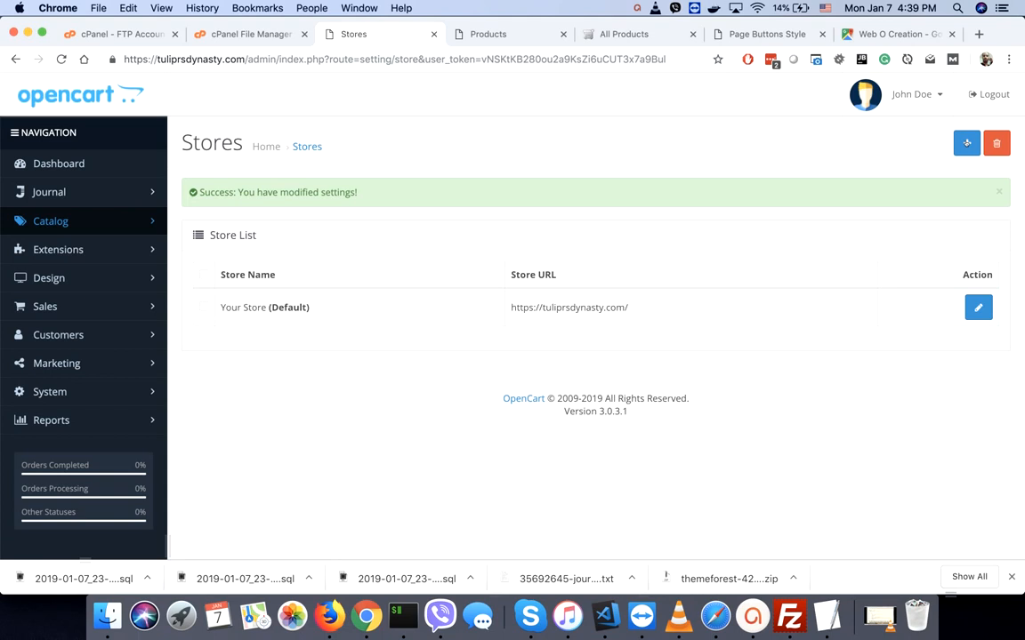
# - Open Journal's theme settings for Your Store and review the SEO Twitter Cards and Rich Snippets options
pyautogui.click(58, 201)
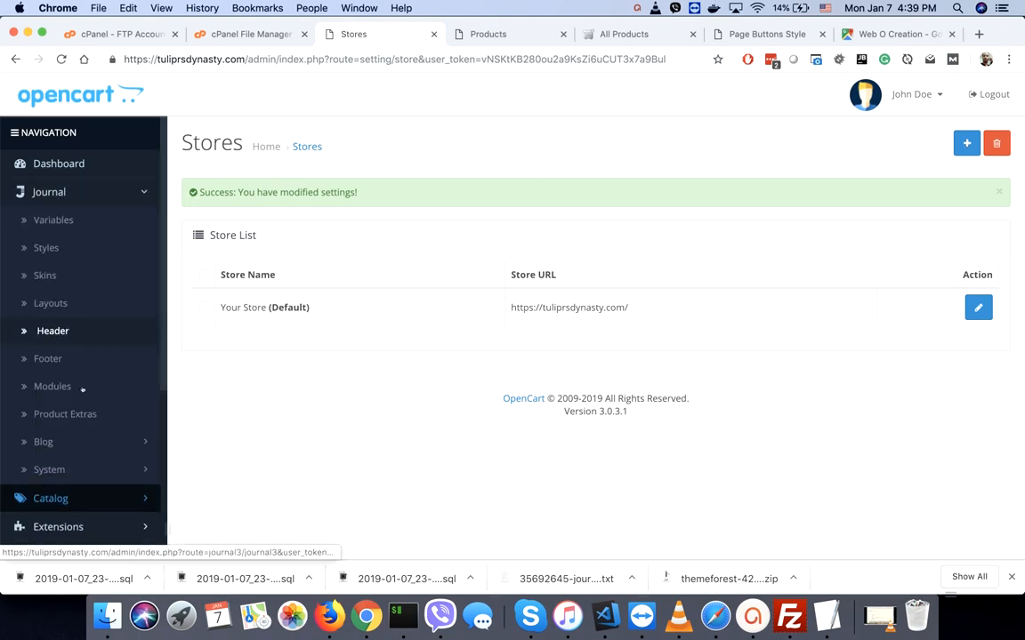
pyautogui.click(53, 470)
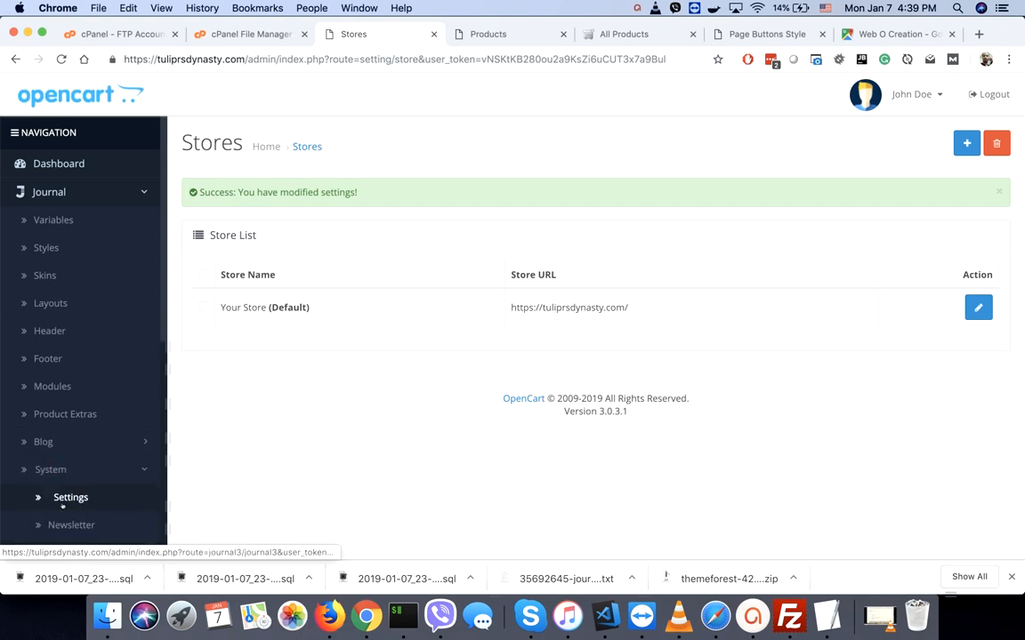
pyautogui.click(63, 500)
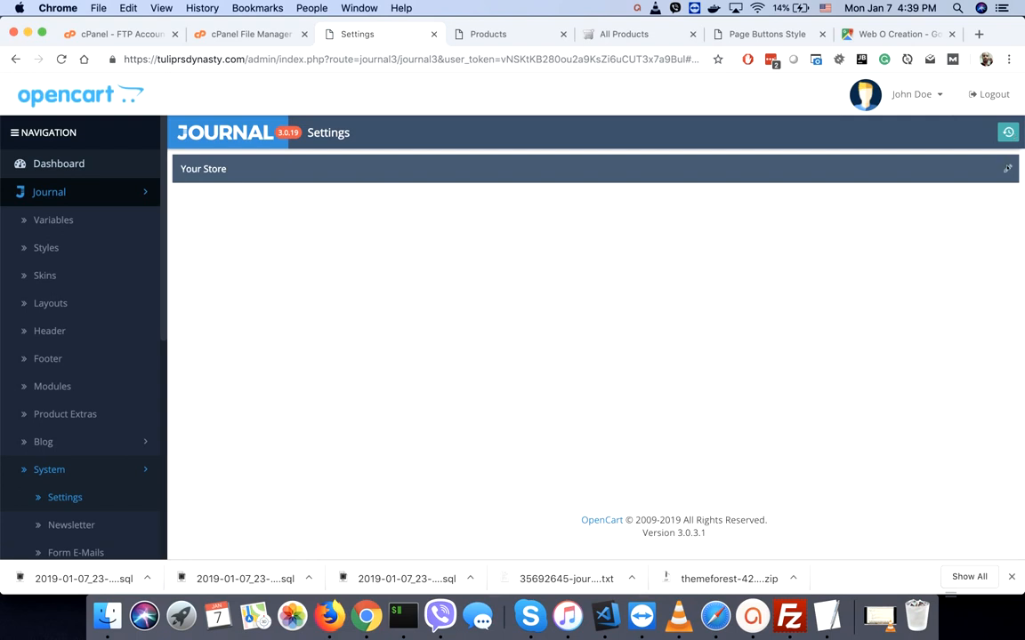
pyautogui.click(1007, 168)
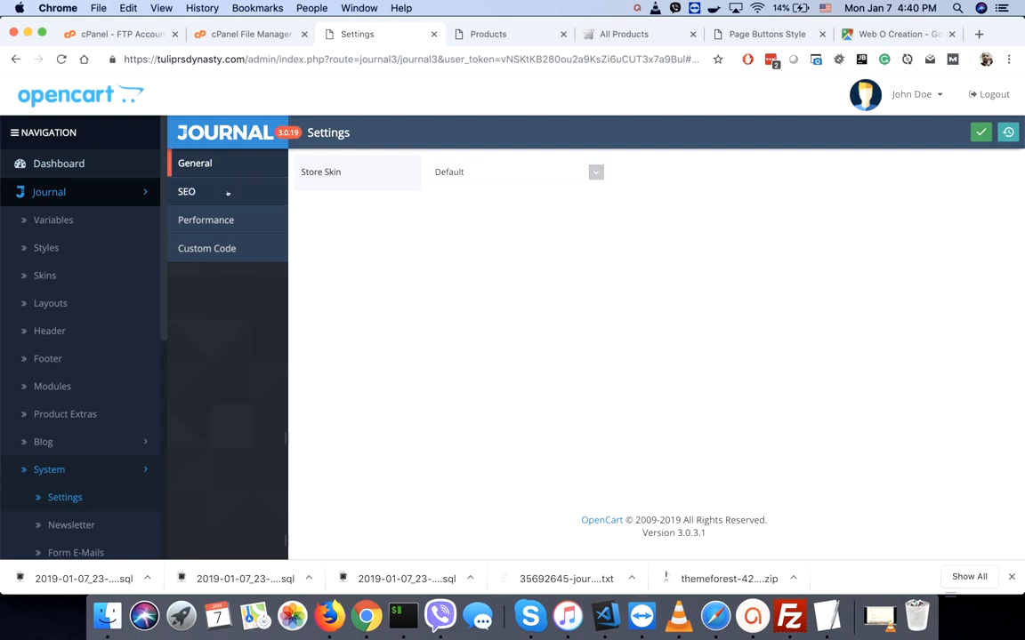
pyautogui.click(227, 193)
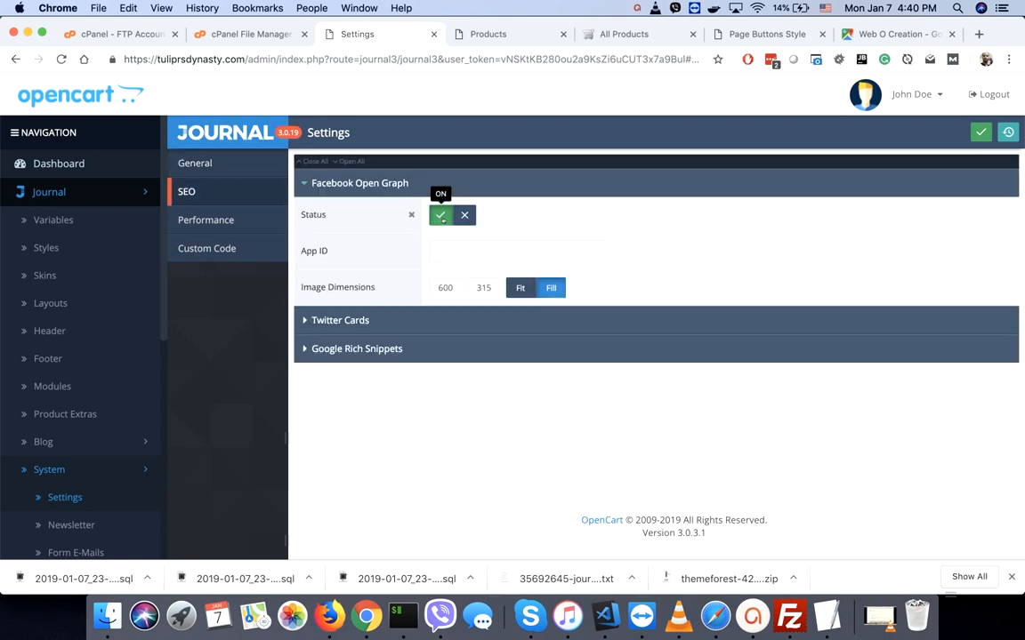
pyautogui.click(402, 320)
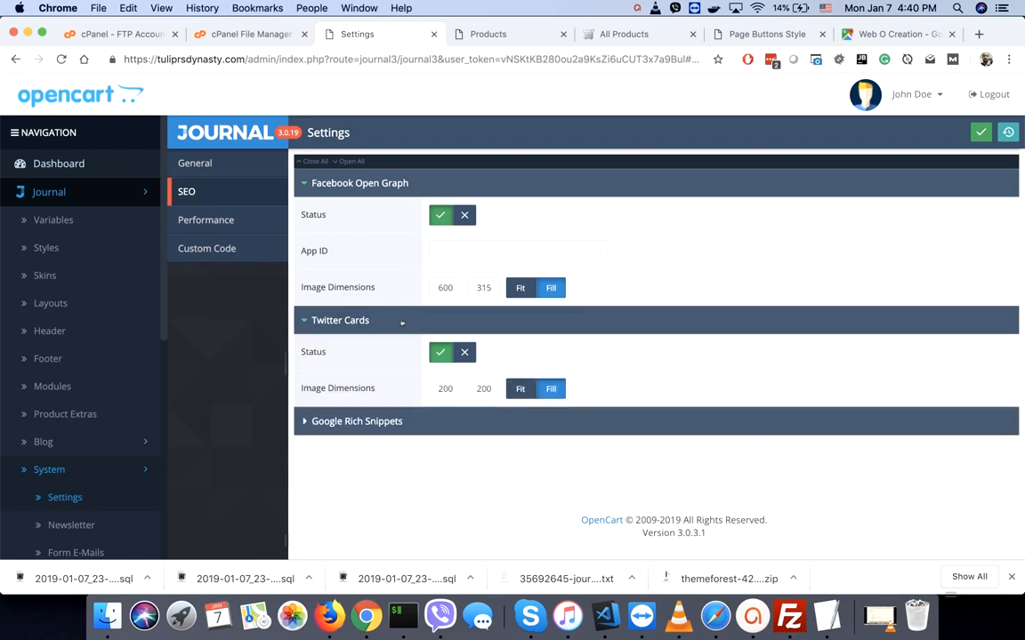
pyautogui.click(402, 420)
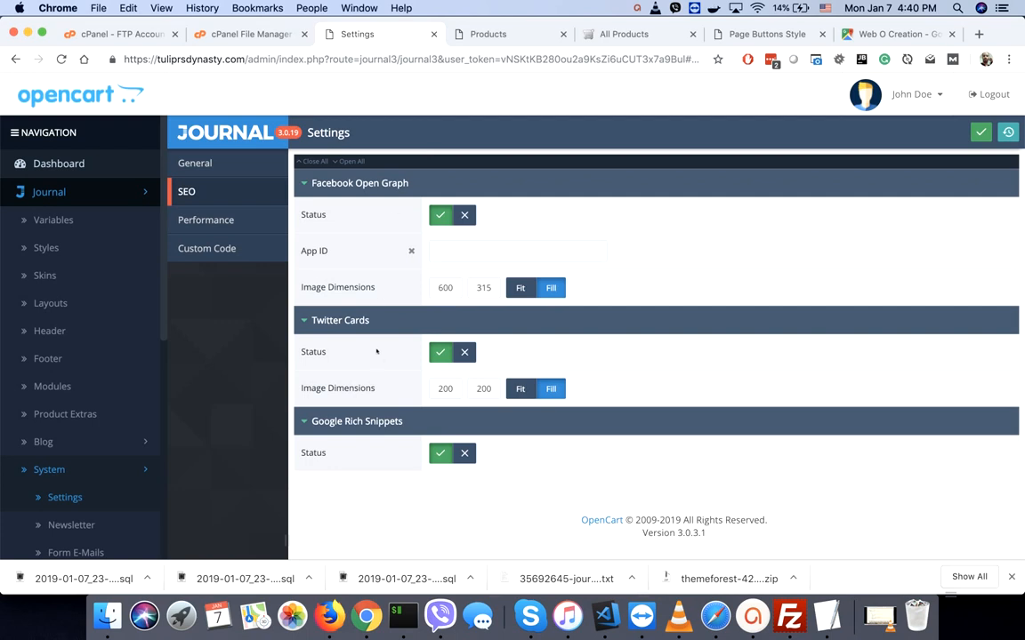
pyautogui.click(471, 255)
# - Enable Minifiers with HTML, CSS Combine, CSS Inline and JS Combine, leaving JS Defer off
pyautogui.click(204, 222)
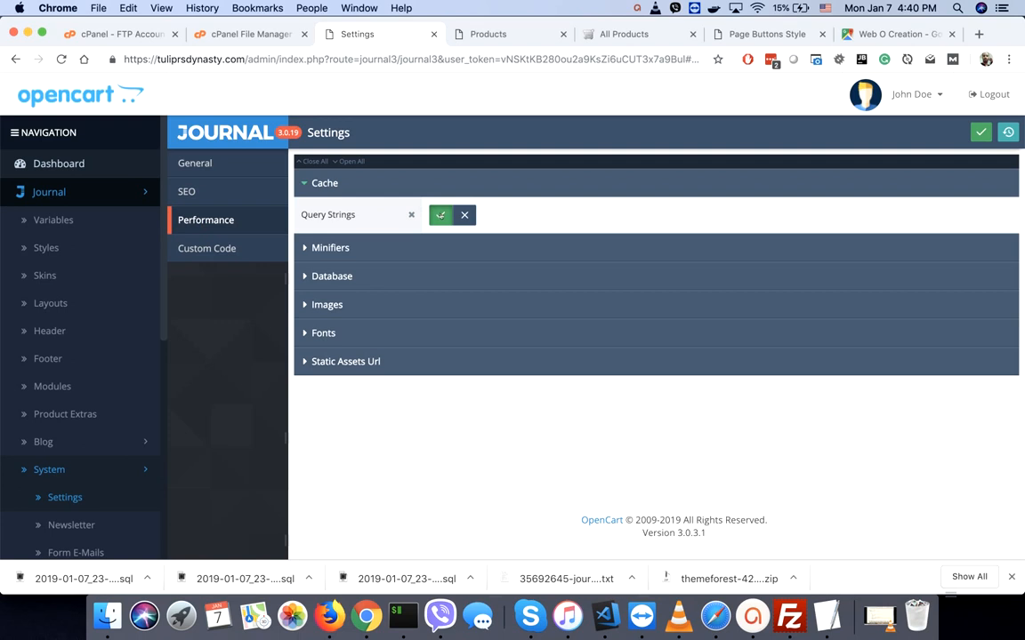
pyautogui.click(375, 248)
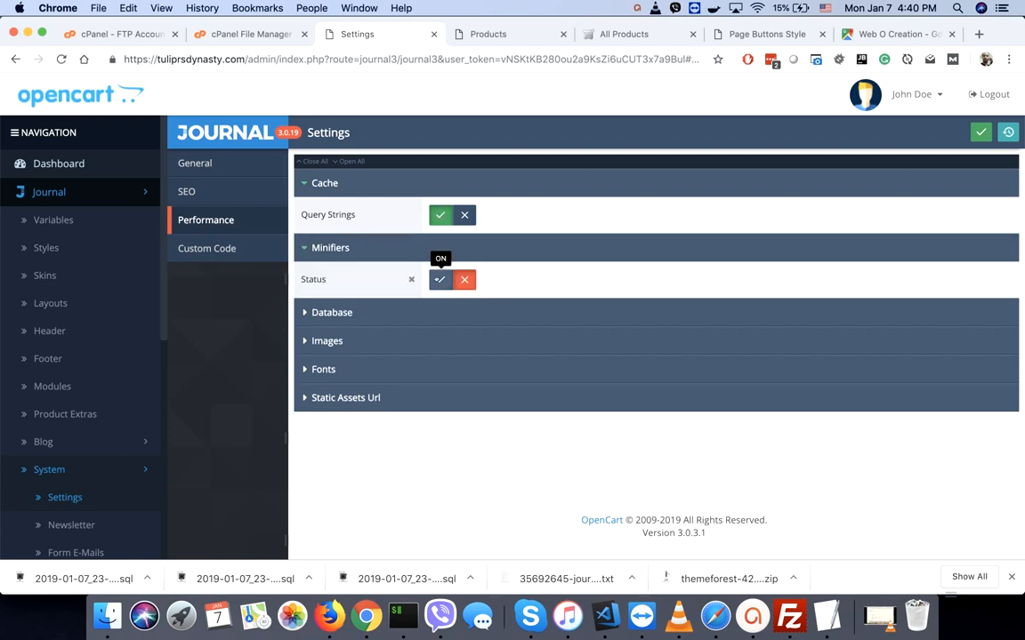
pyautogui.click(440, 279)
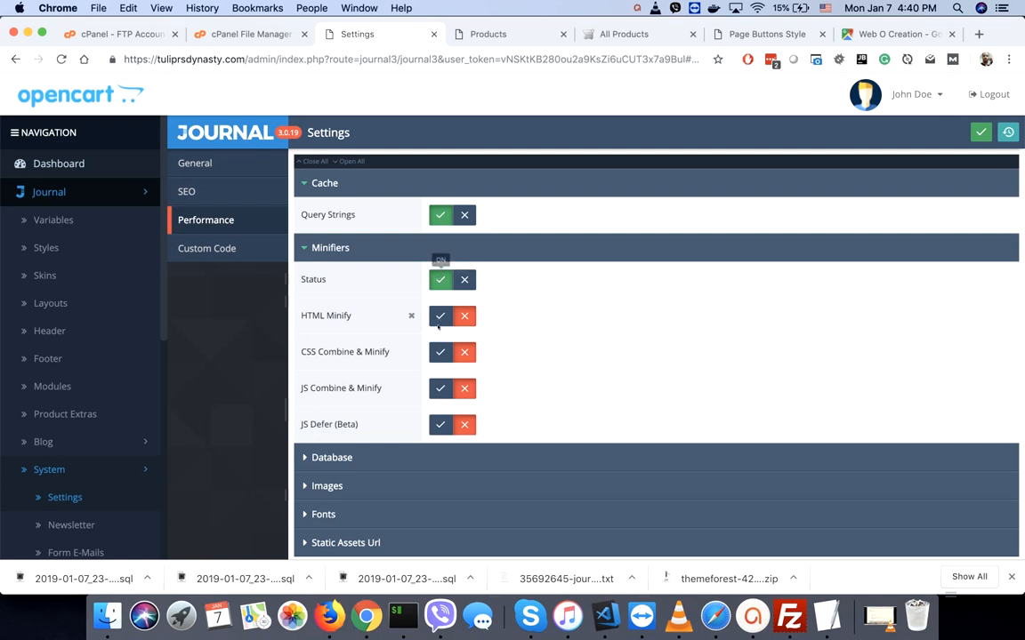
pyautogui.click(439, 316)
pyautogui.click(439, 352)
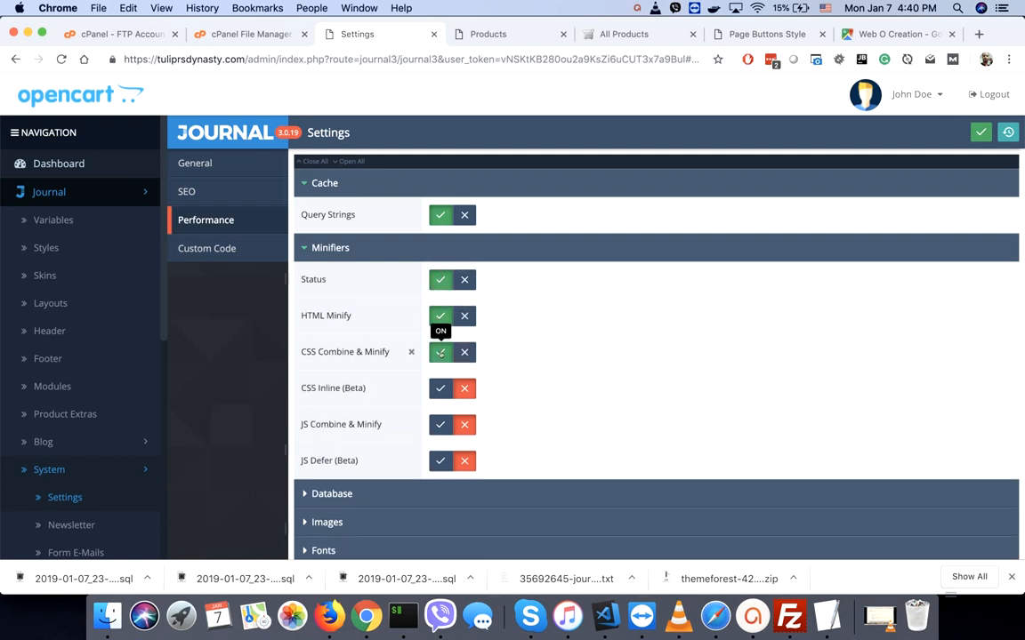
pyautogui.click(441, 388)
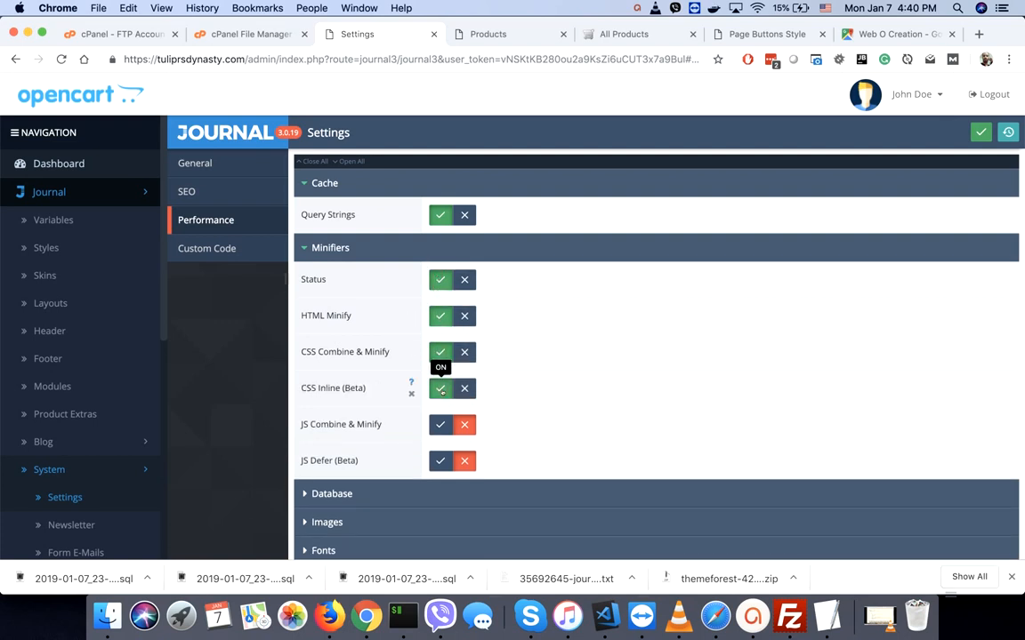
pyautogui.click(440, 424)
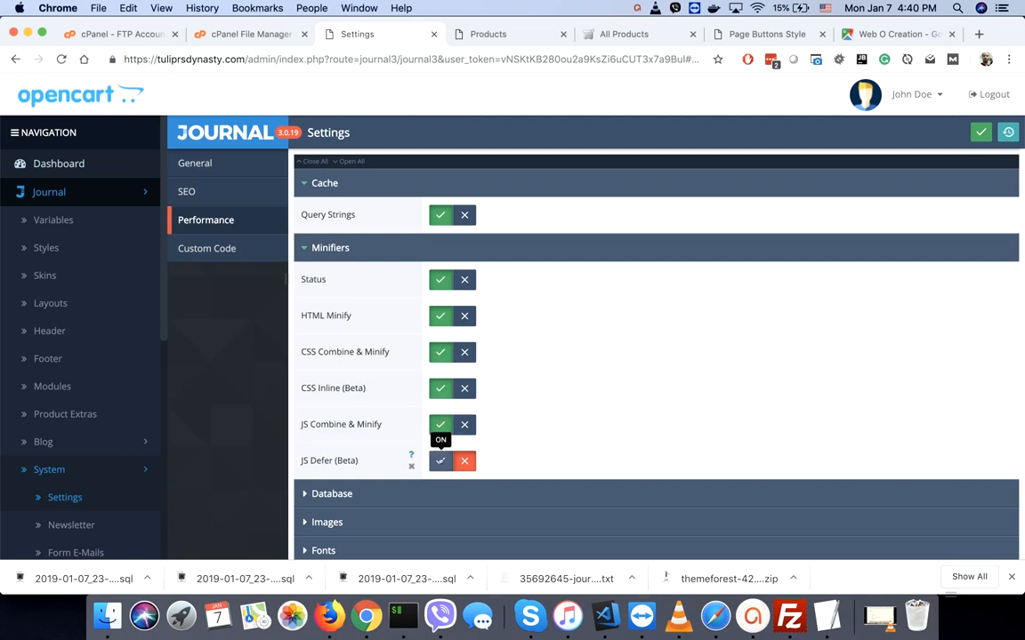
pyautogui.click(440, 461)
pyautogui.scroll(-1, 439, 461)
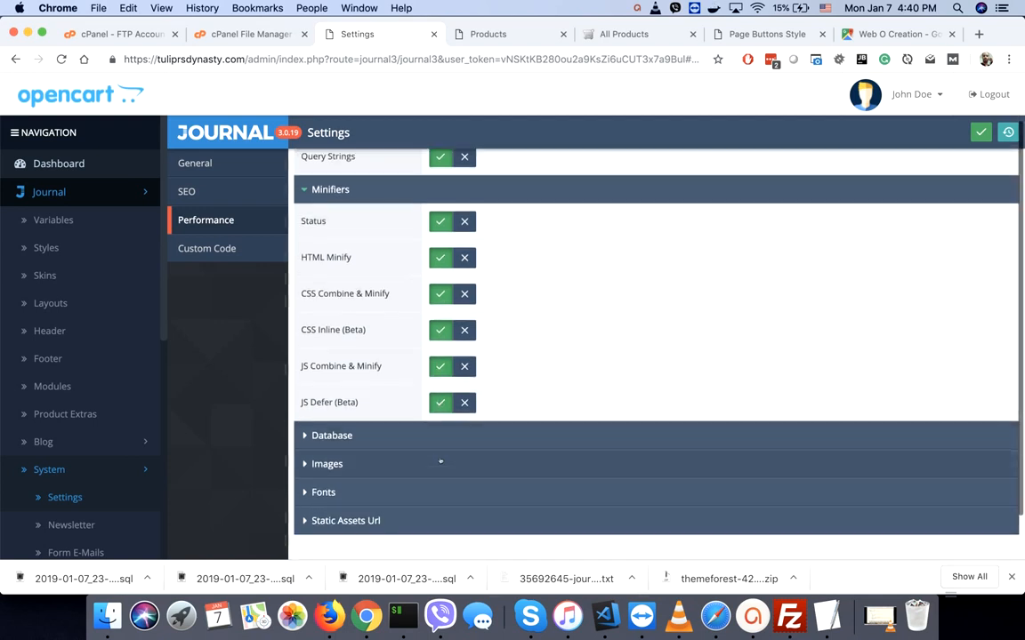
pyautogui.click(463, 403)
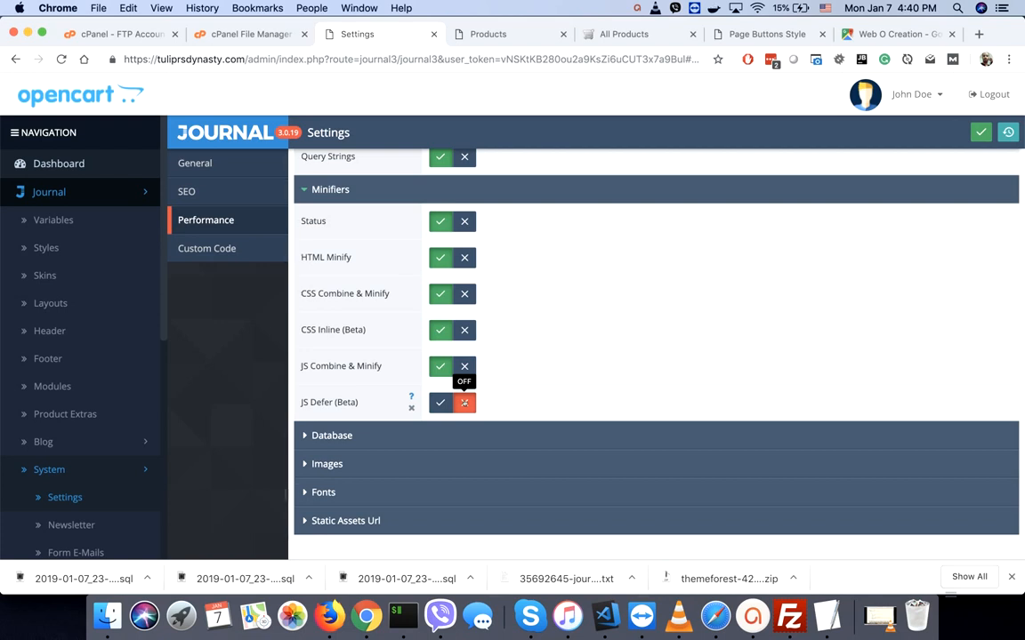
pyautogui.click(378, 435)
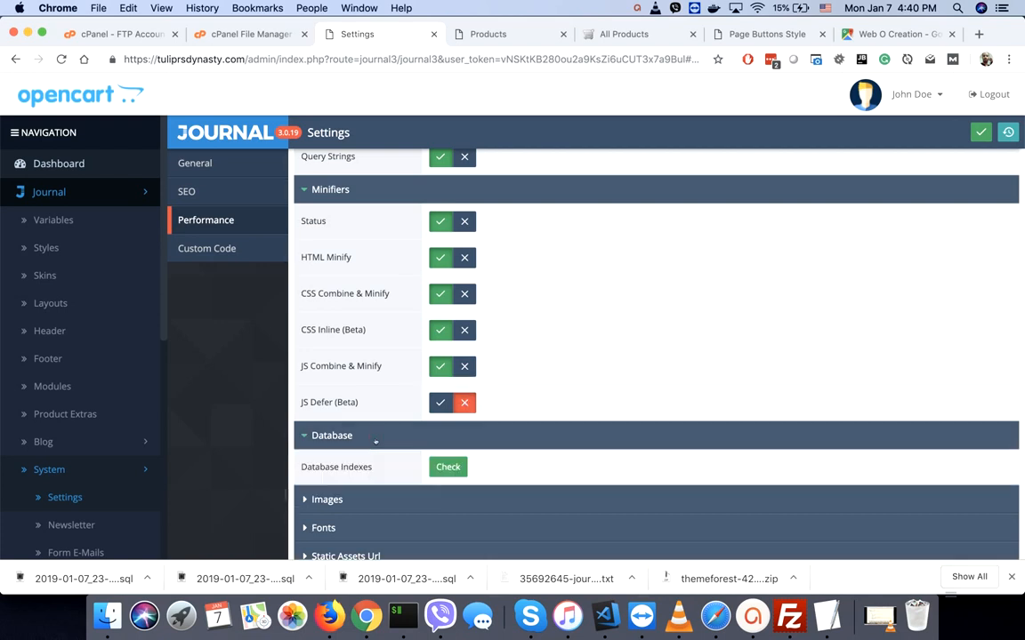
# - Check the database for missing indexes and add them
pyautogui.click(449, 468)
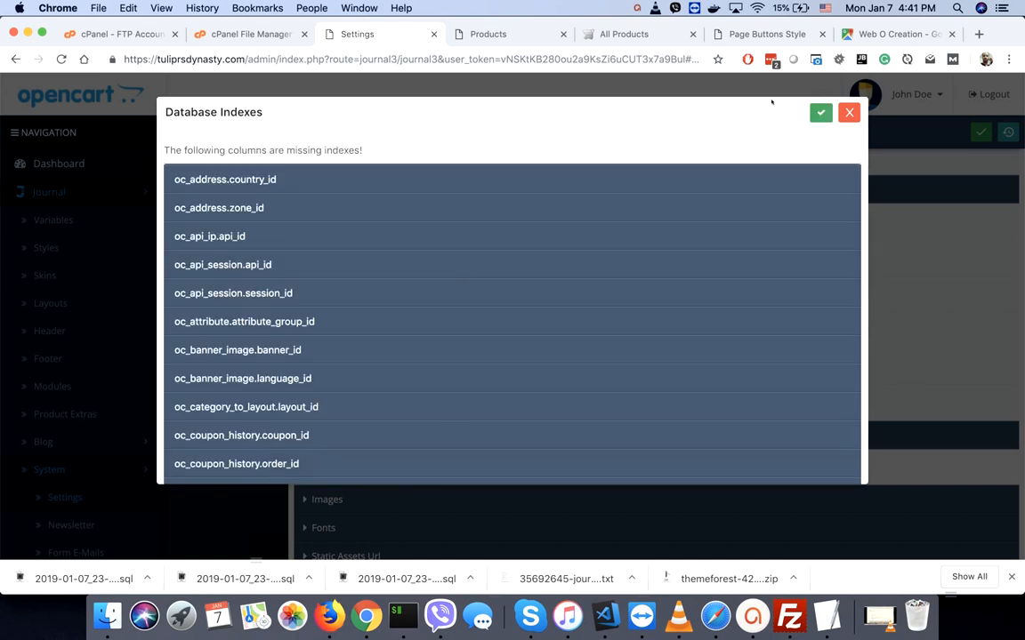
pyautogui.click(820, 113)
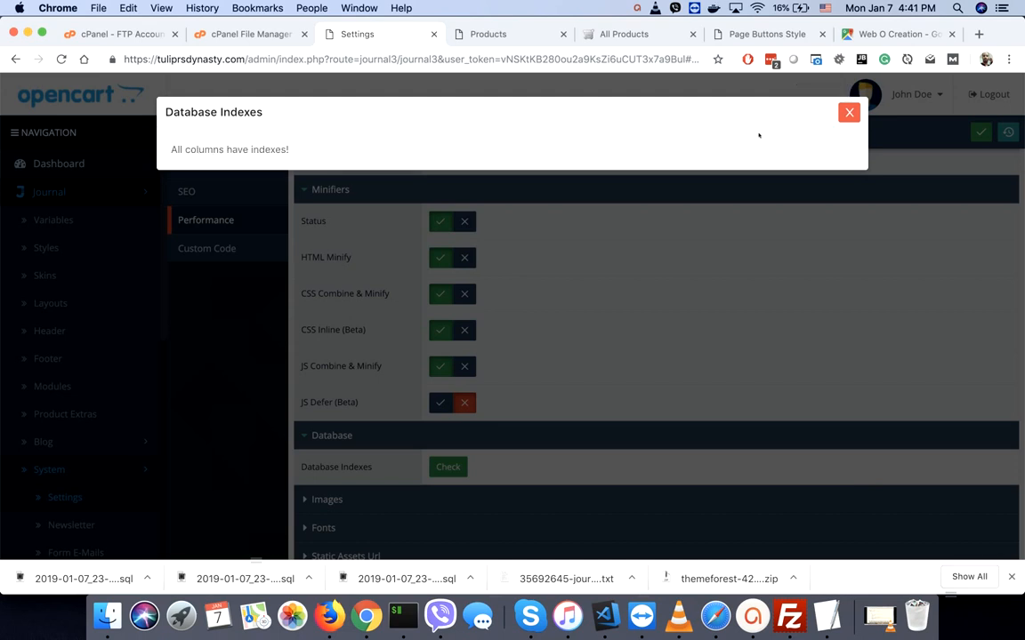
pyautogui.click(850, 113)
# - Enable image Lazy Load and Async Fonts Loading, leaving Static Assets Url off
pyautogui.scroll(-2, 633, 319)
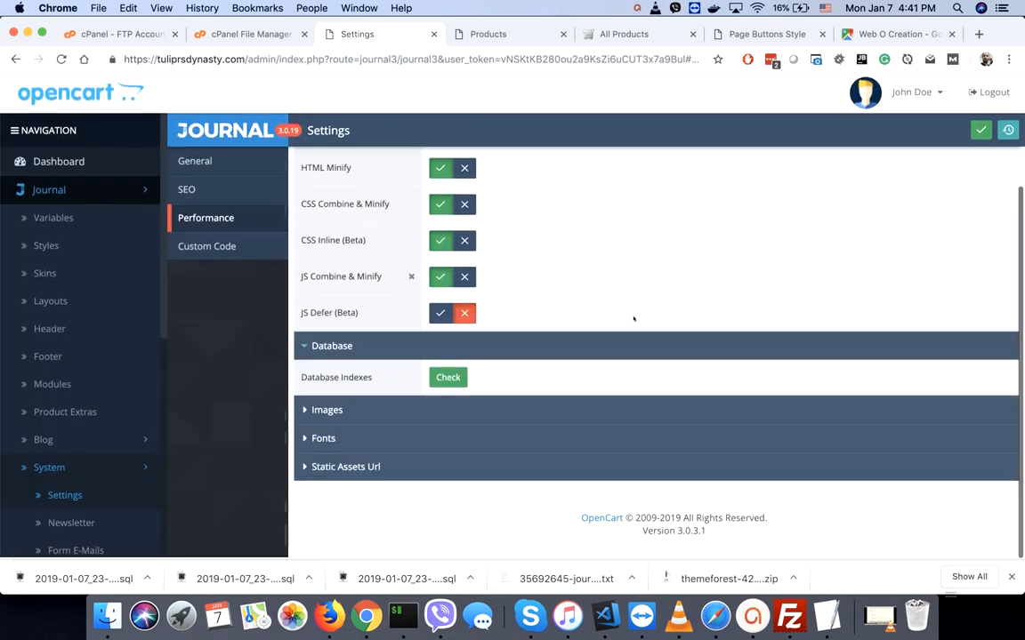
pyautogui.click(419, 413)
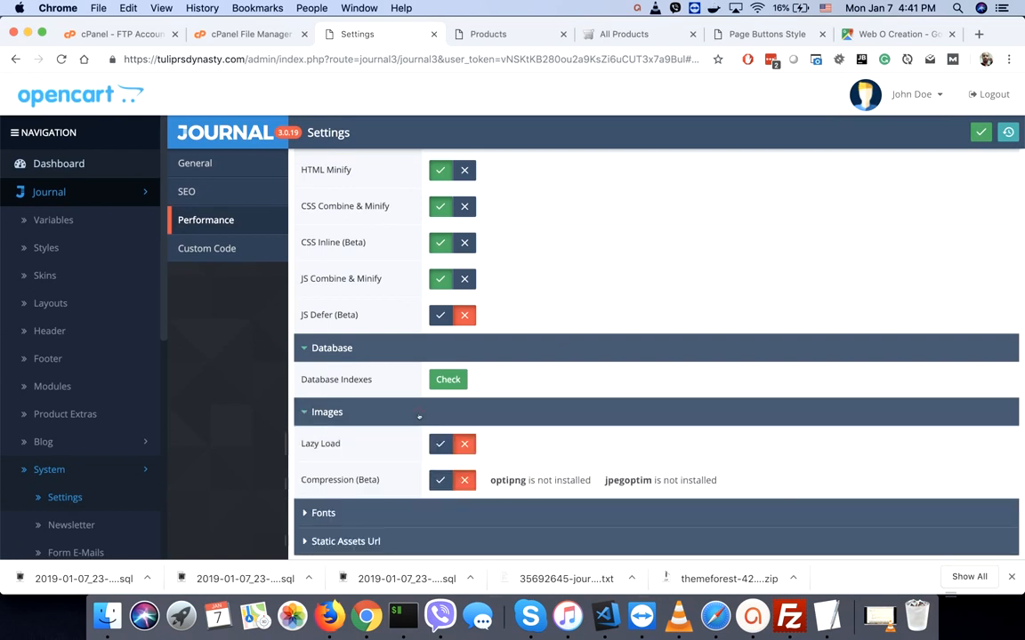
pyautogui.scroll(-2, 419, 417)
pyautogui.click(441, 371)
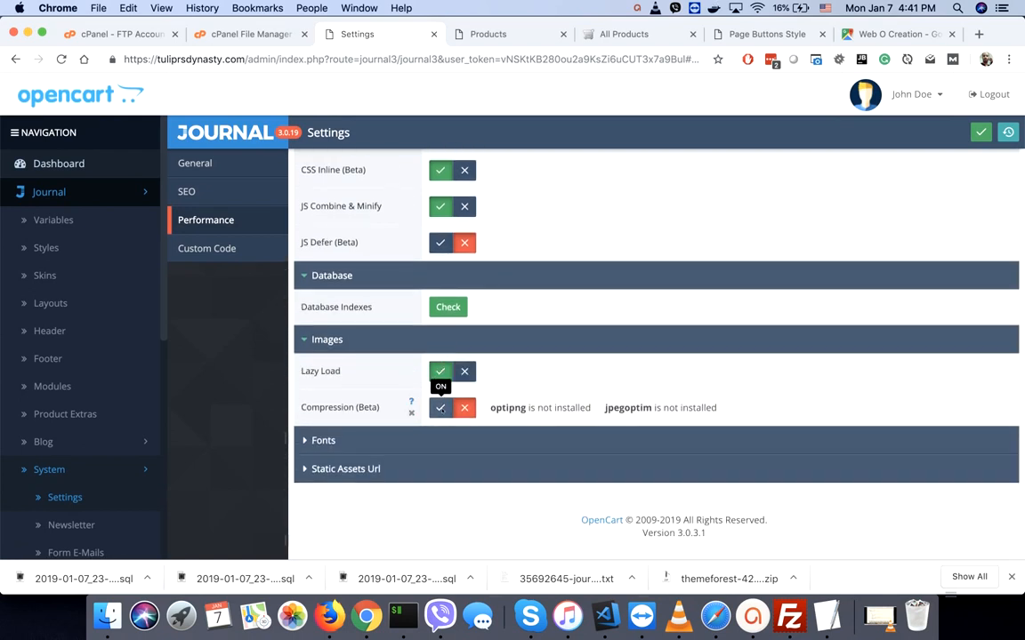
pyautogui.click(439, 443)
pyautogui.scroll(-1, 440, 443)
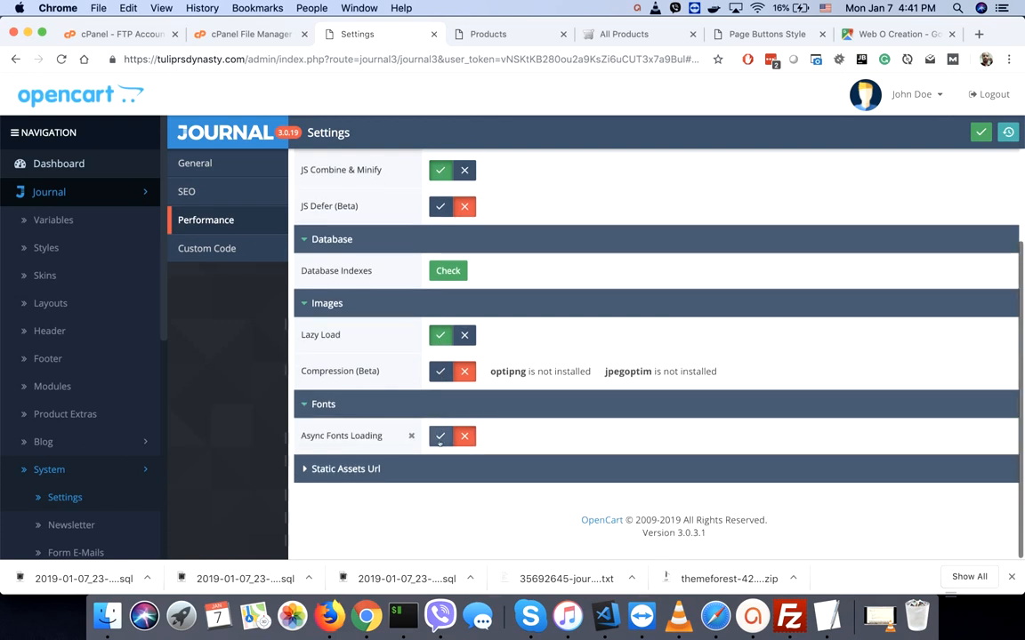
pyautogui.click(439, 436)
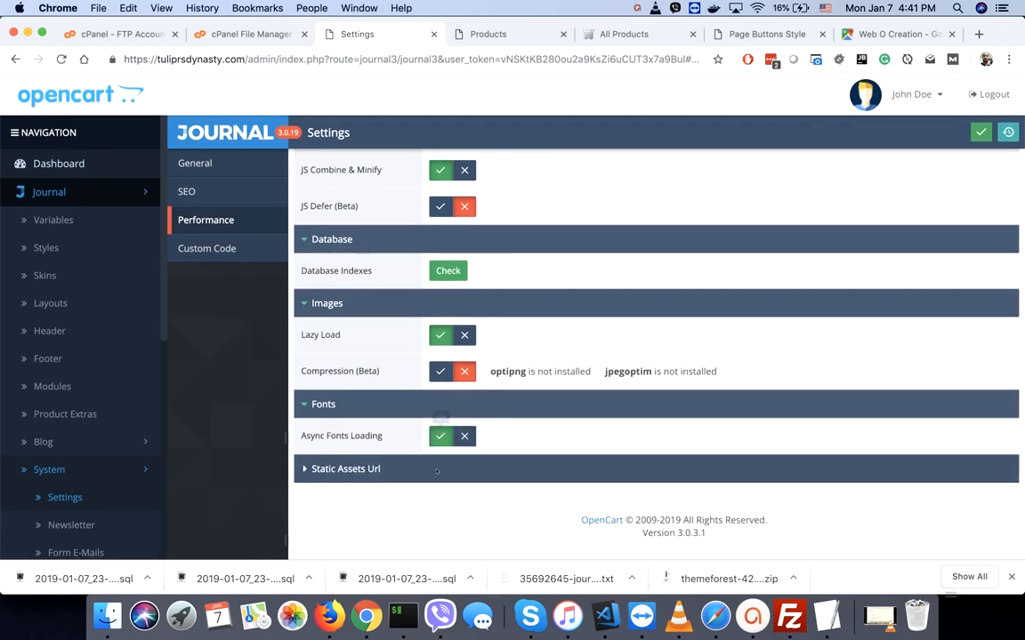
pyautogui.click(436, 473)
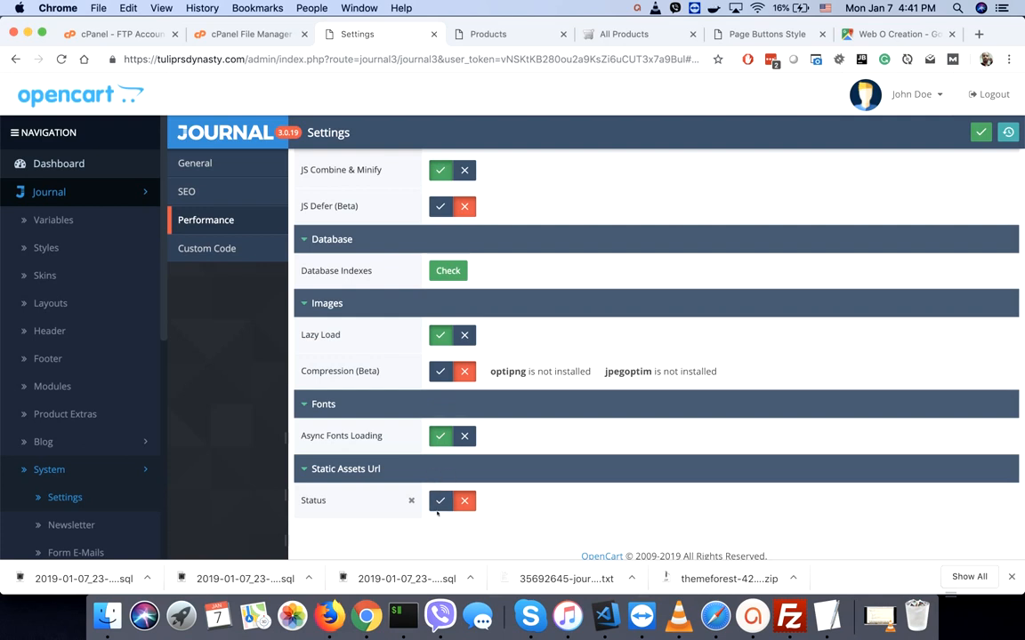
pyautogui.click(439, 502)
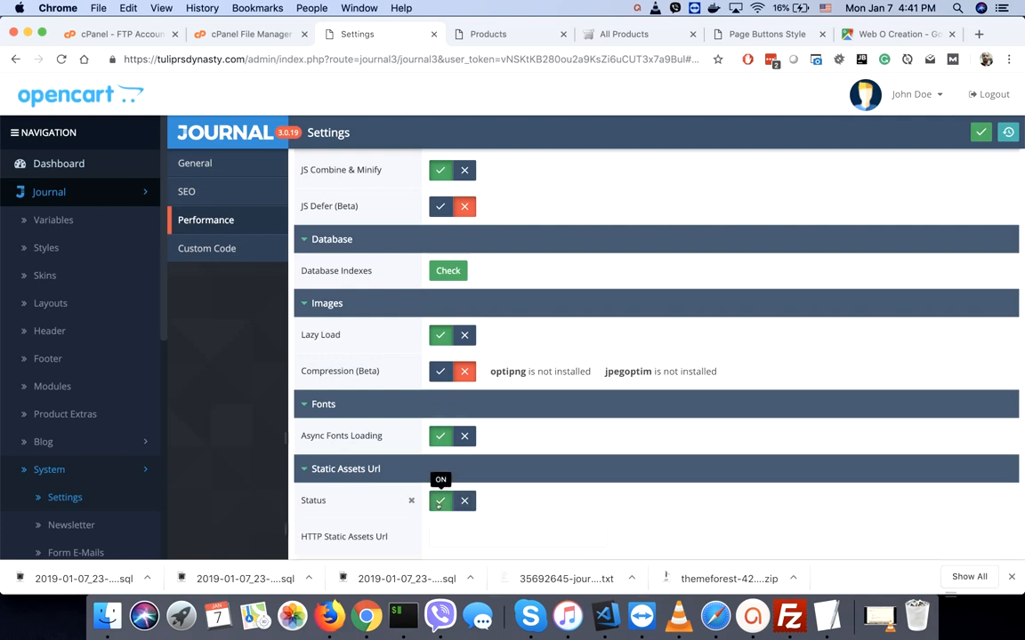
pyautogui.click(464, 502)
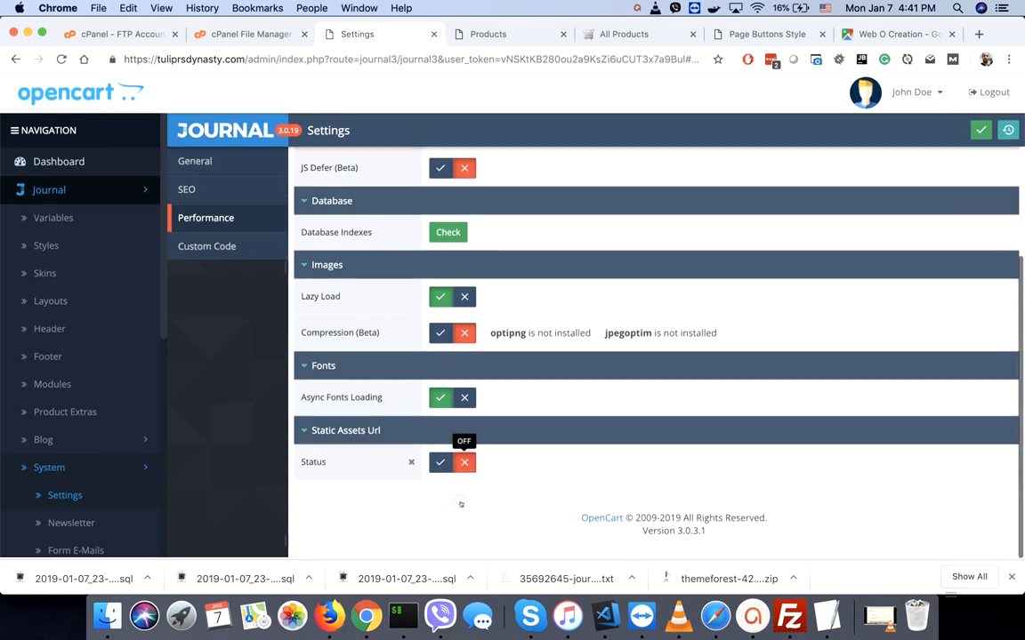
# - Collapse the Minifiers, Cache, Database, Images, Fonts and Static Assets Url sections
pyautogui.scroll(5, 462, 499)
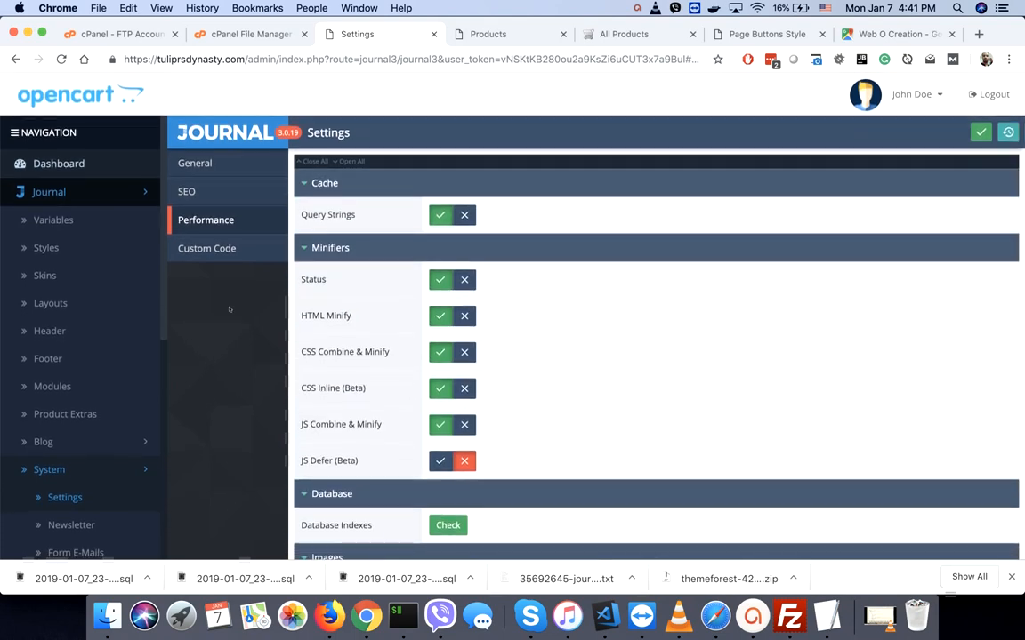
pyautogui.click(311, 248)
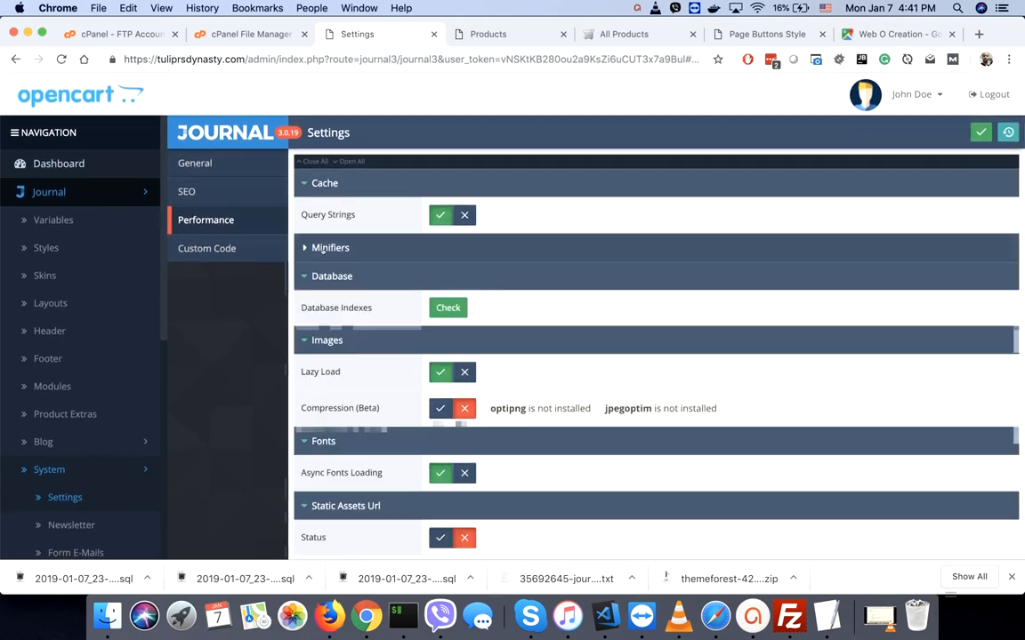
pyautogui.click(325, 183)
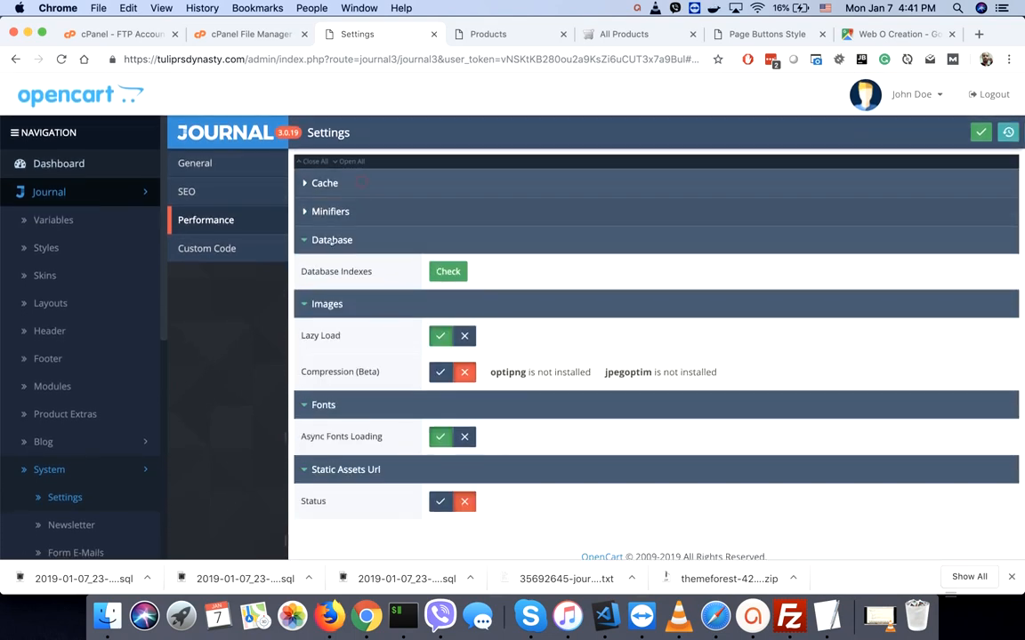
pyautogui.click(332, 240)
pyautogui.click(327, 269)
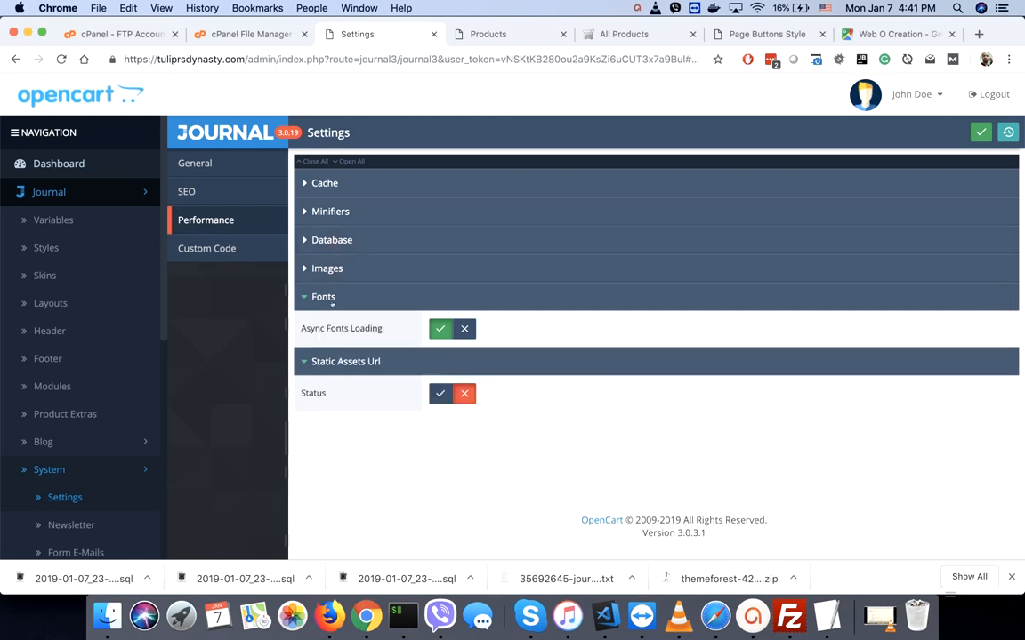
pyautogui.click(331, 298)
pyautogui.click(325, 326)
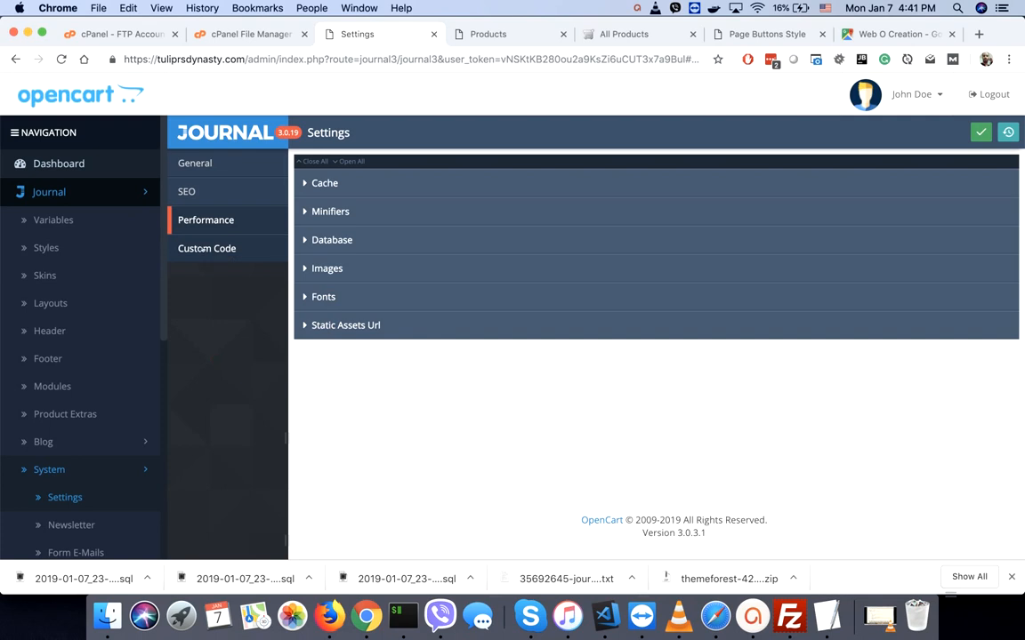
# - Look over the empty Custom CSS, JS, Header and Footer code fields, then save the Journal settings
pyautogui.click(205, 249)
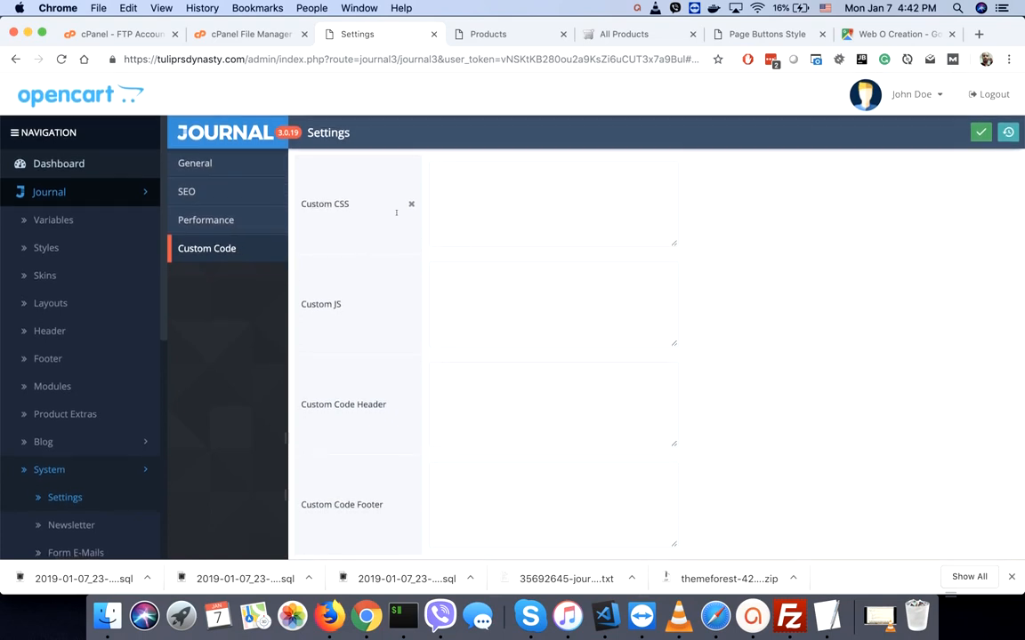
pyautogui.scroll(-2, 485, 319)
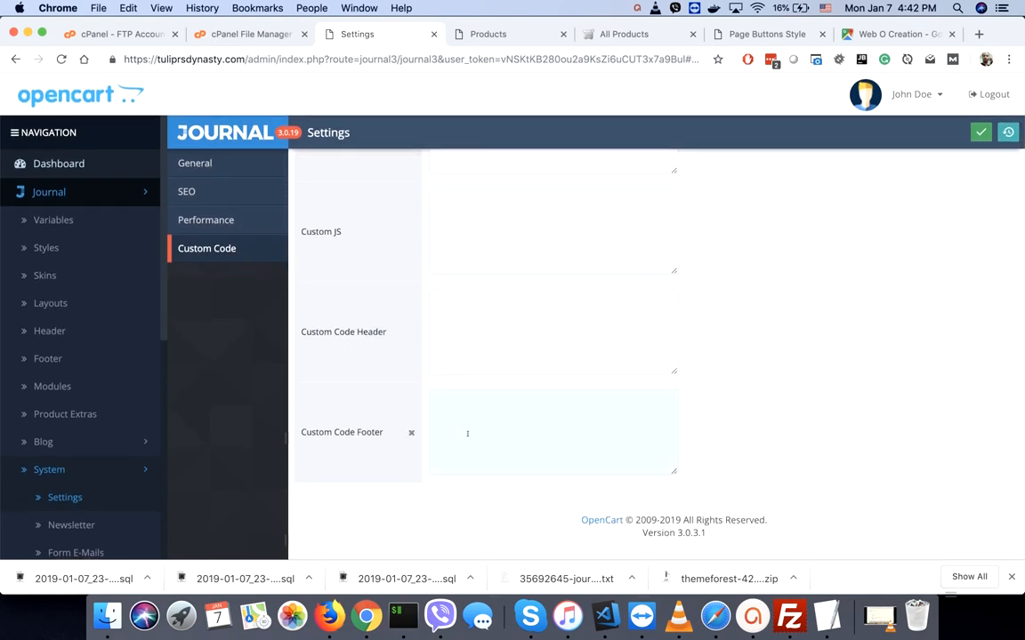
pyautogui.scroll(2, 554, 334)
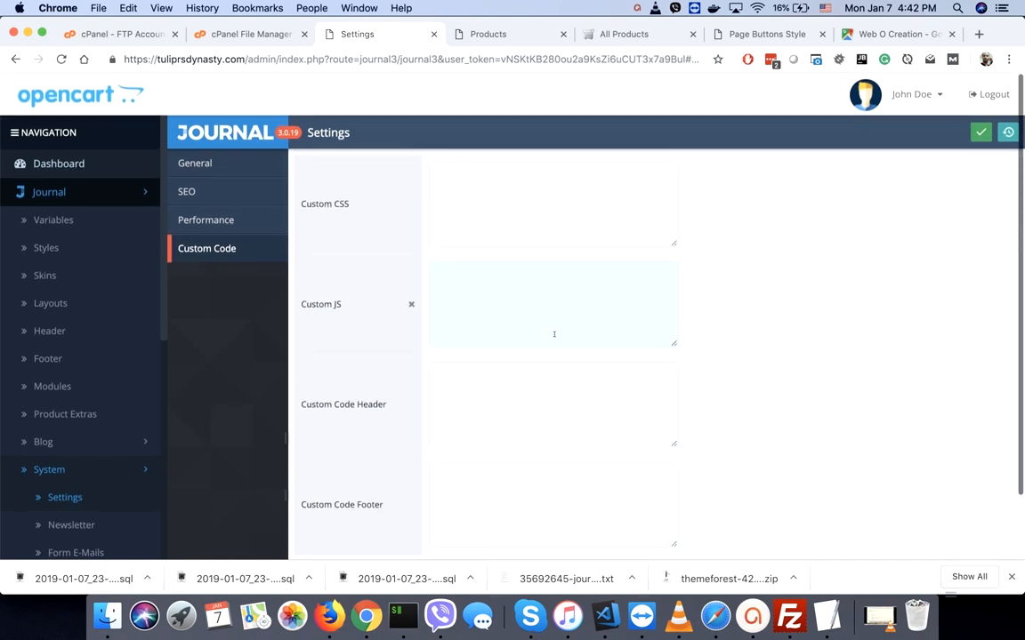
pyautogui.click(980, 132)
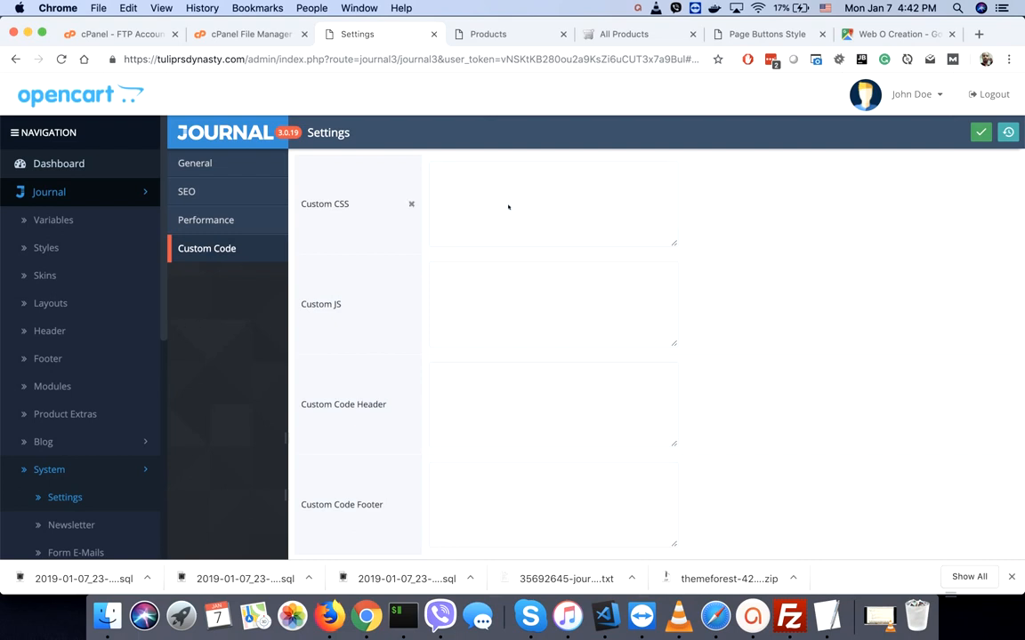
pyautogui.click(909, 96)
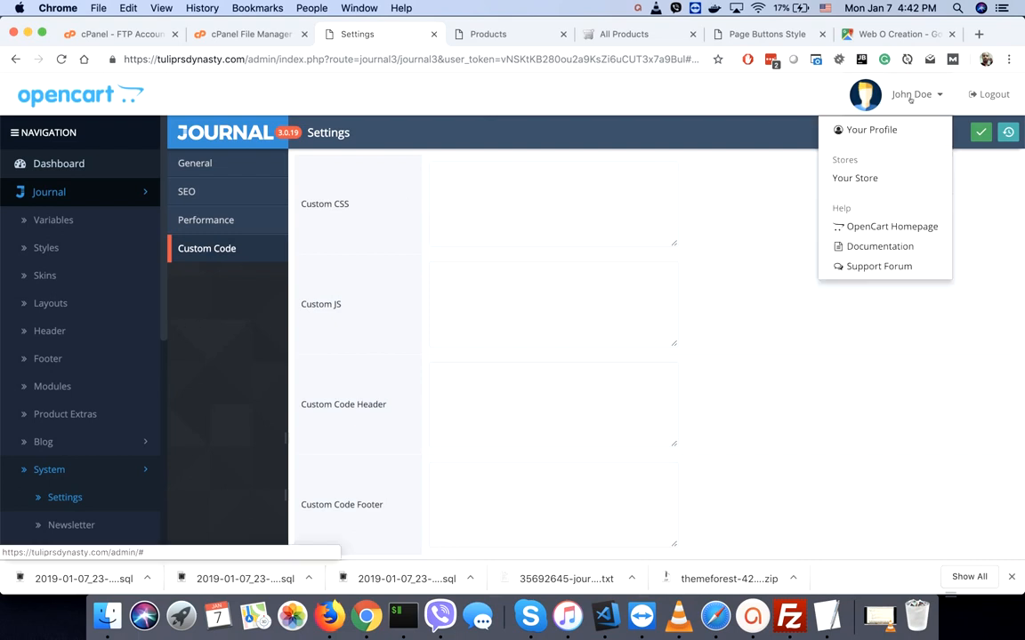
# - Open Your Store in a new tab and close the Products, All Products, Page Buttons Style and map tabs
pyautogui.click(854, 178)
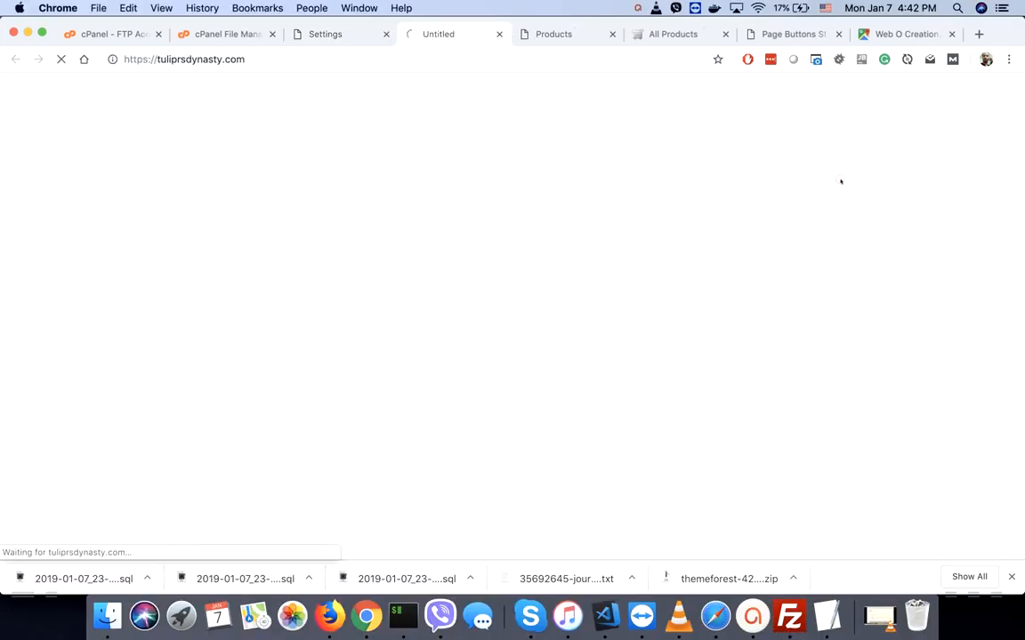
pyautogui.click(612, 34)
pyautogui.click(612, 34)
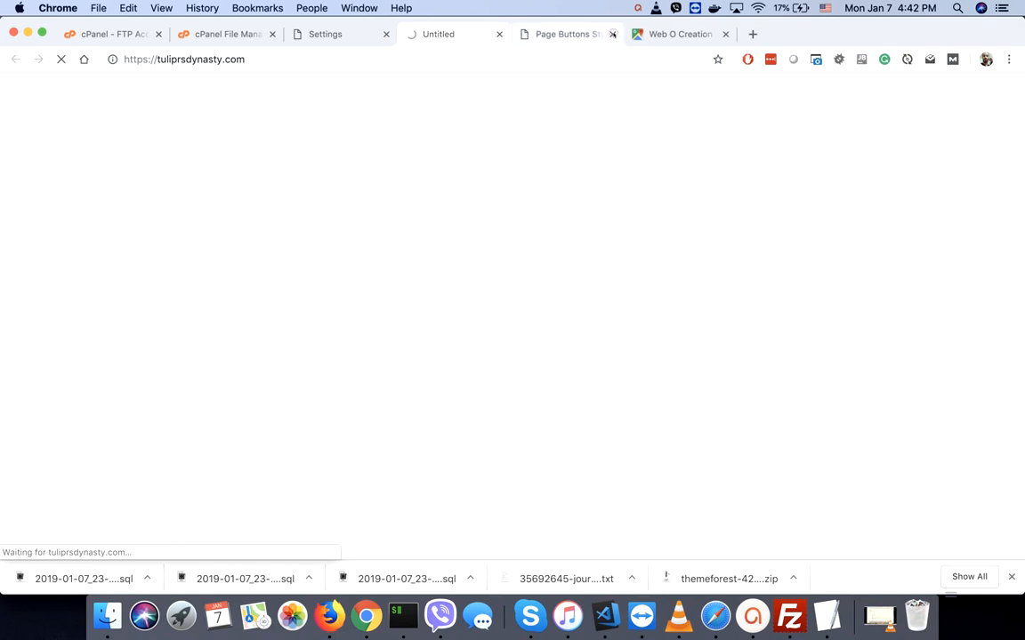
pyautogui.click(612, 34)
pyautogui.click(612, 34)
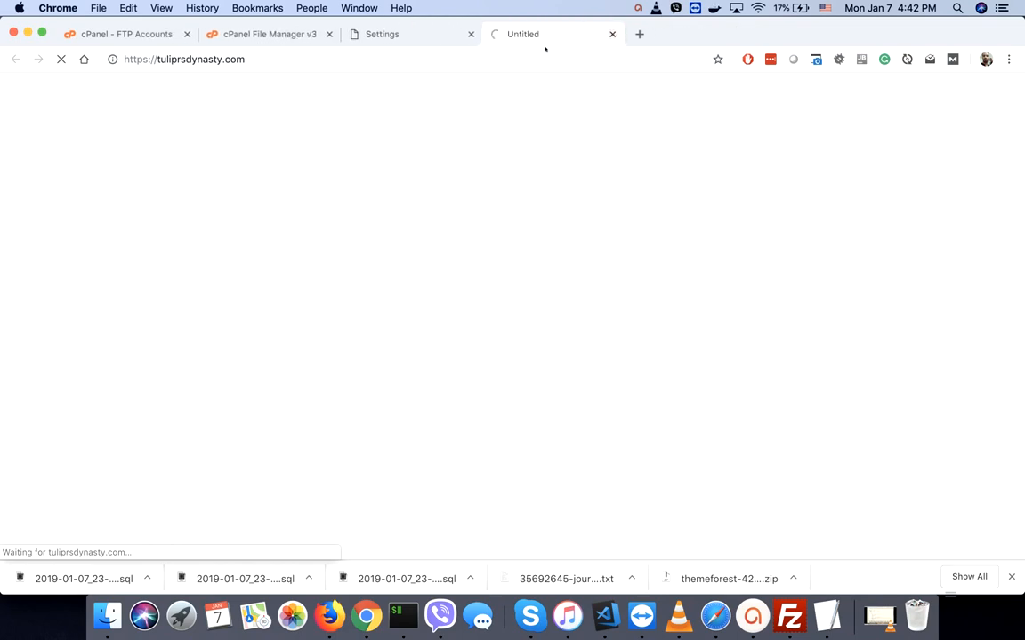
# - Switch to the storefront tab and scroll down through the homepage
pyautogui.click(380, 34)
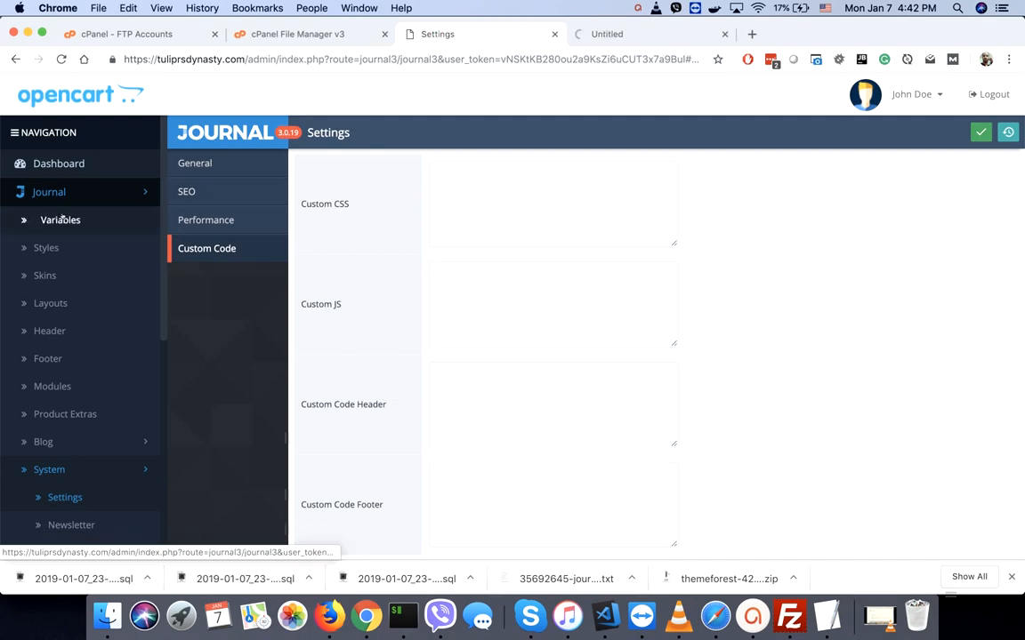
pyautogui.click(624, 32)
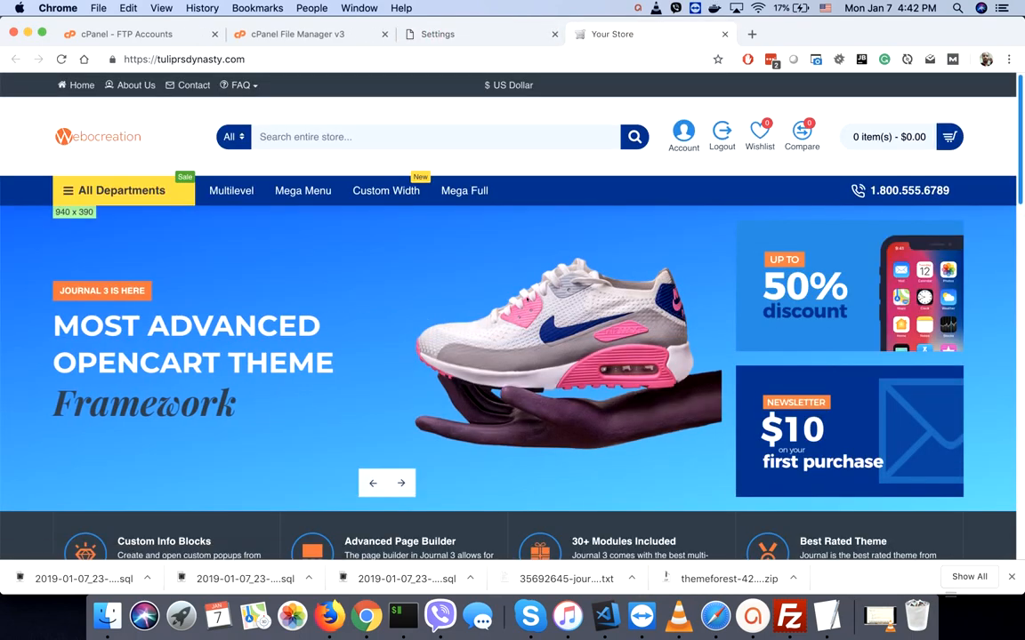
pyautogui.scroll(-5, 529, 301)
pyautogui.scroll(-4, 529, 301)
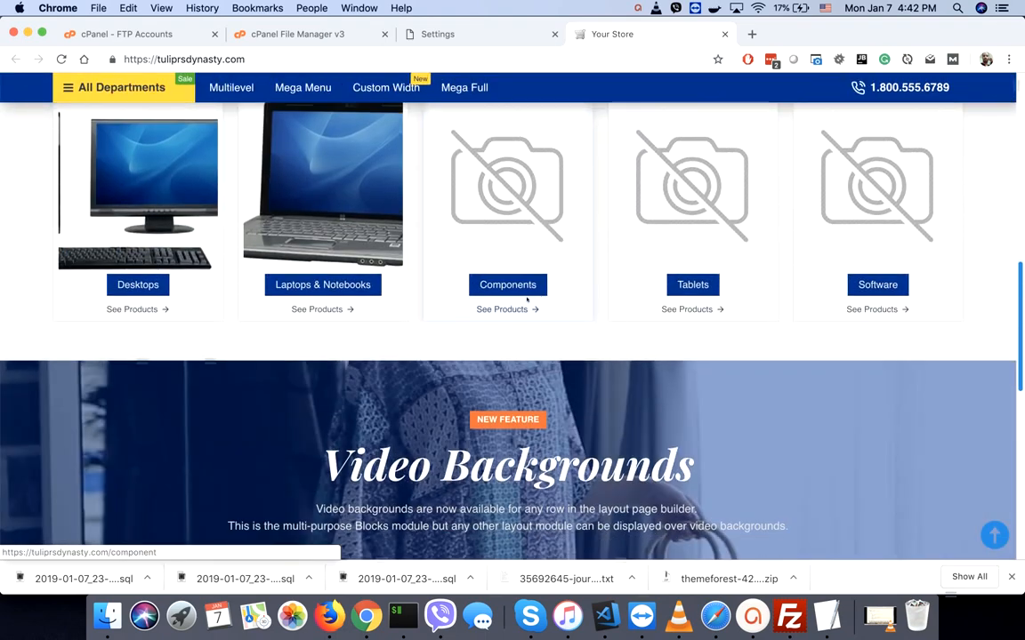
pyautogui.scroll(-7, 528, 300)
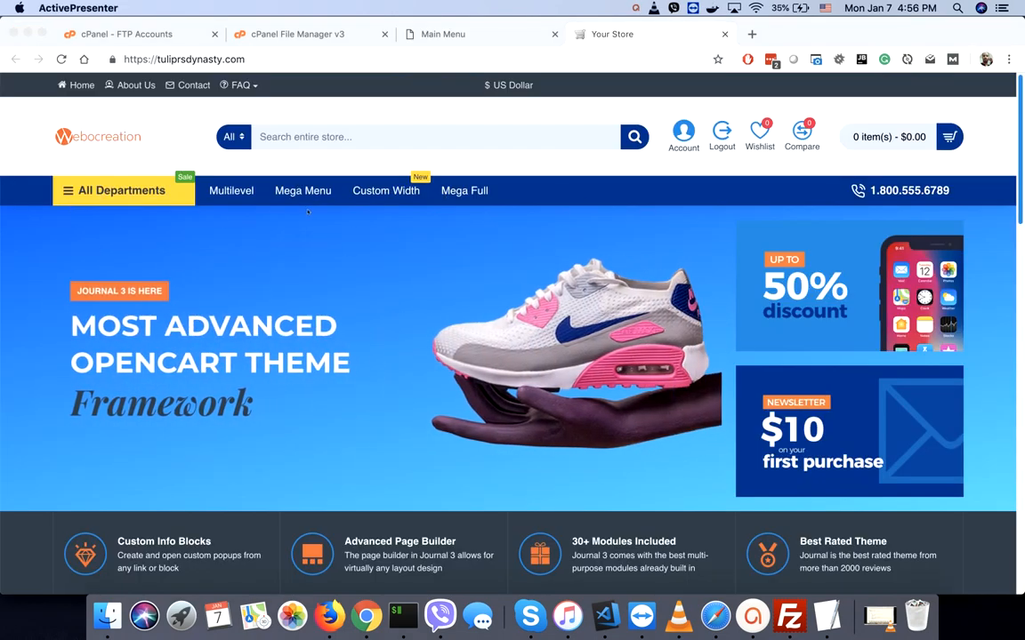
# - Open the Classic header for editing, view its Top Menu and Main Menu tabs, then return to the Header modules list
pyautogui.click(462, 34)
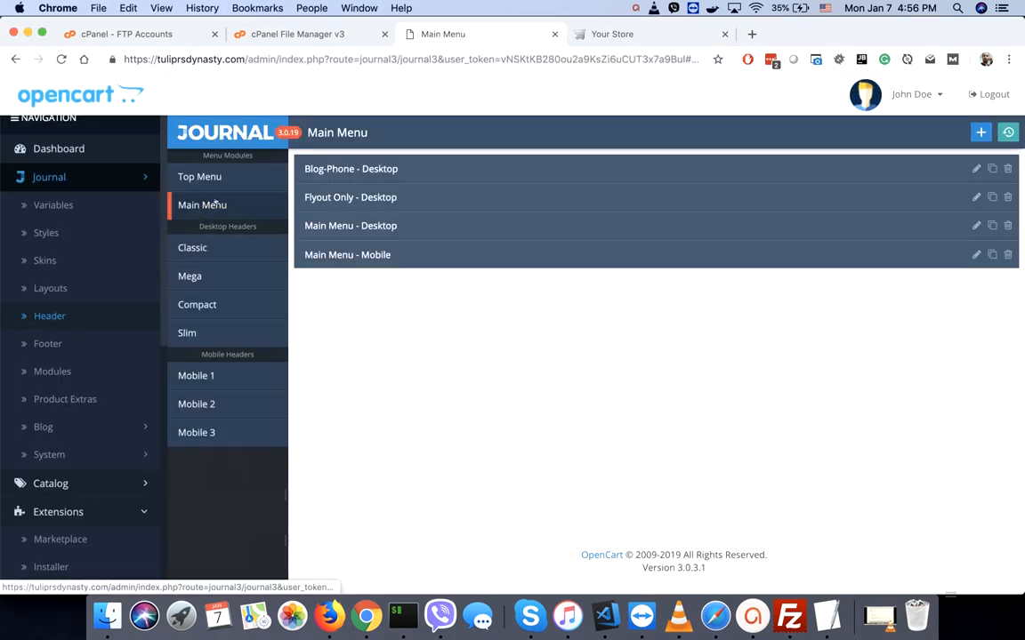
pyautogui.click(203, 250)
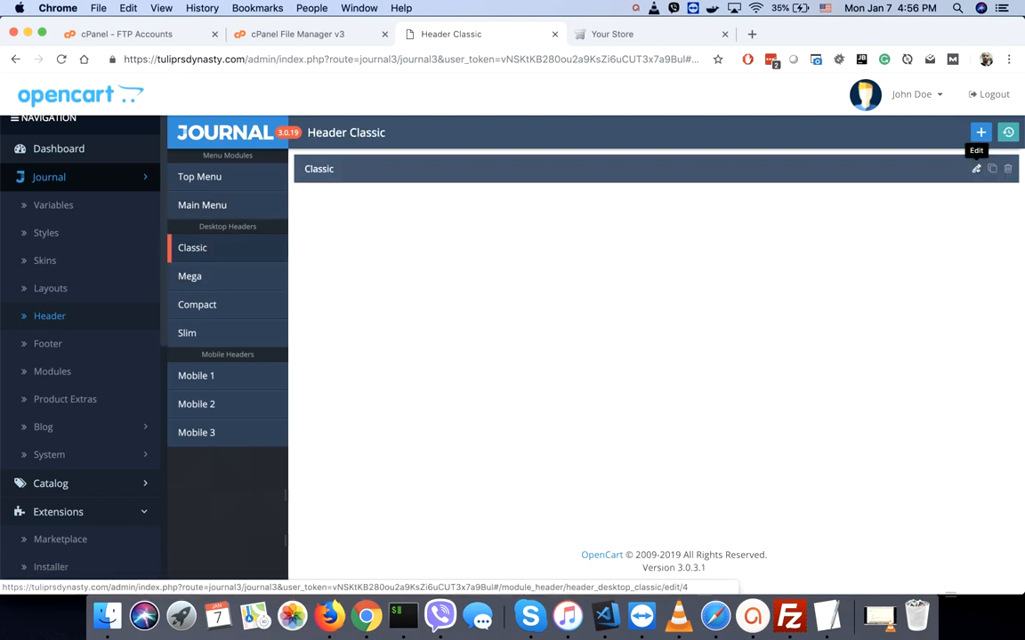
pyautogui.click(975, 169)
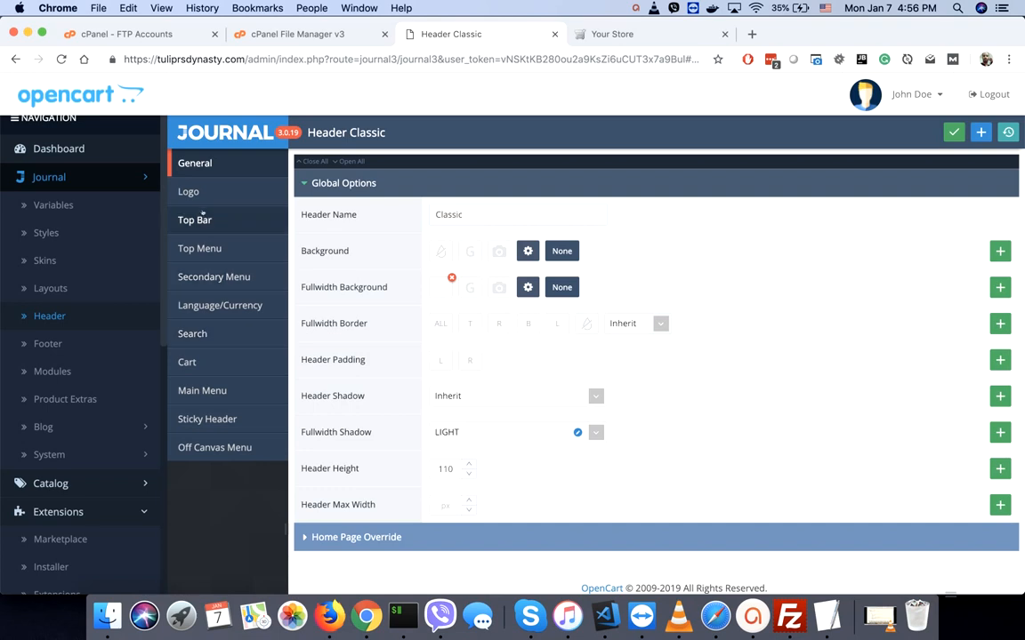
pyautogui.click(208, 249)
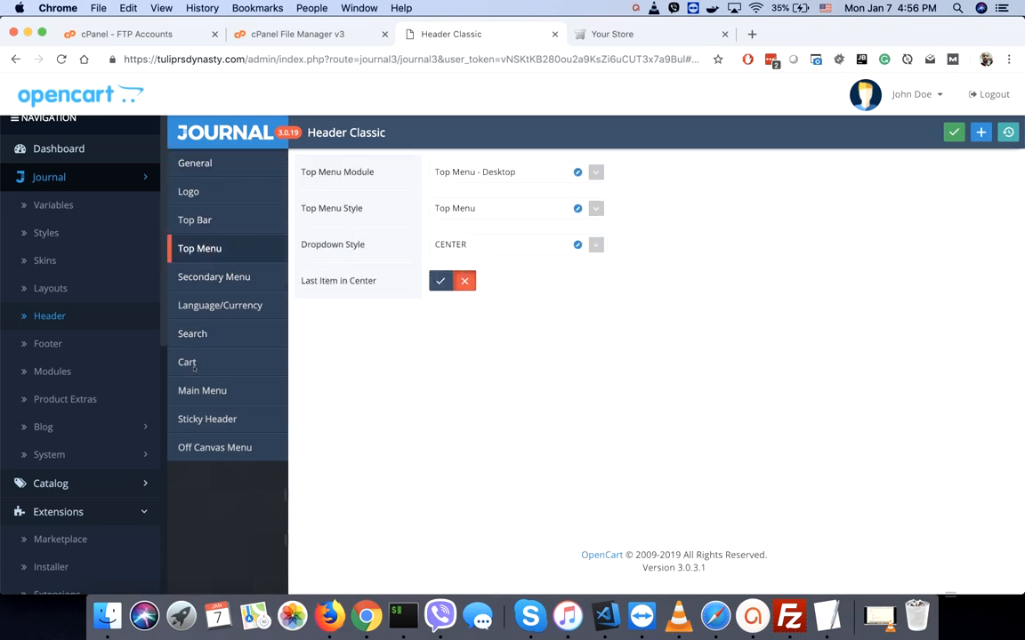
pyautogui.click(197, 393)
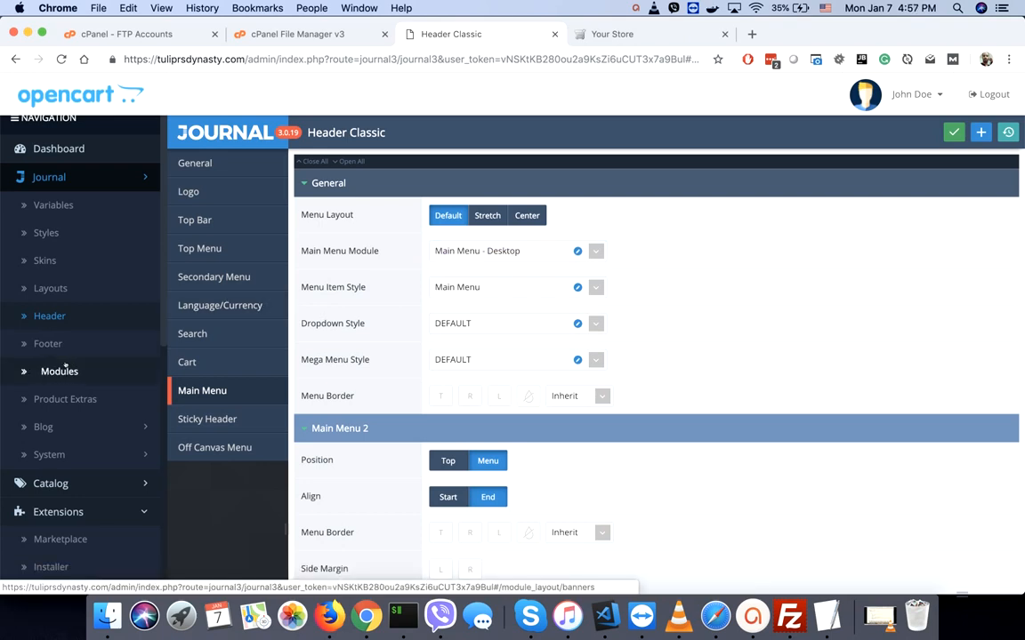
pyautogui.click(47, 317)
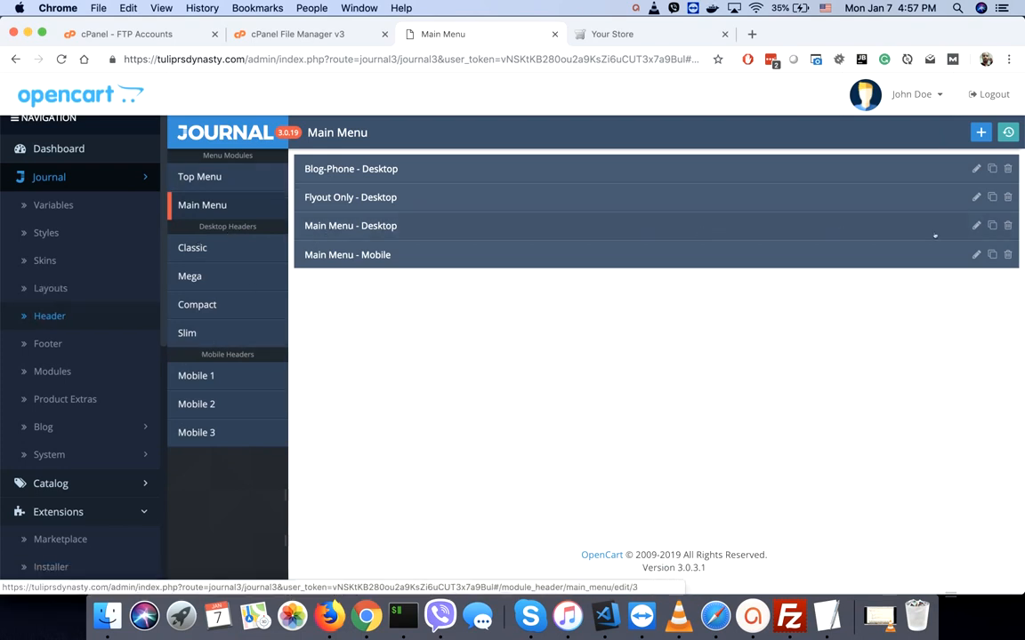
# - Set the All Departments item in Main Menu - Desktop to off, save and clear cache, then reload Your Store
pyautogui.click(976, 225)
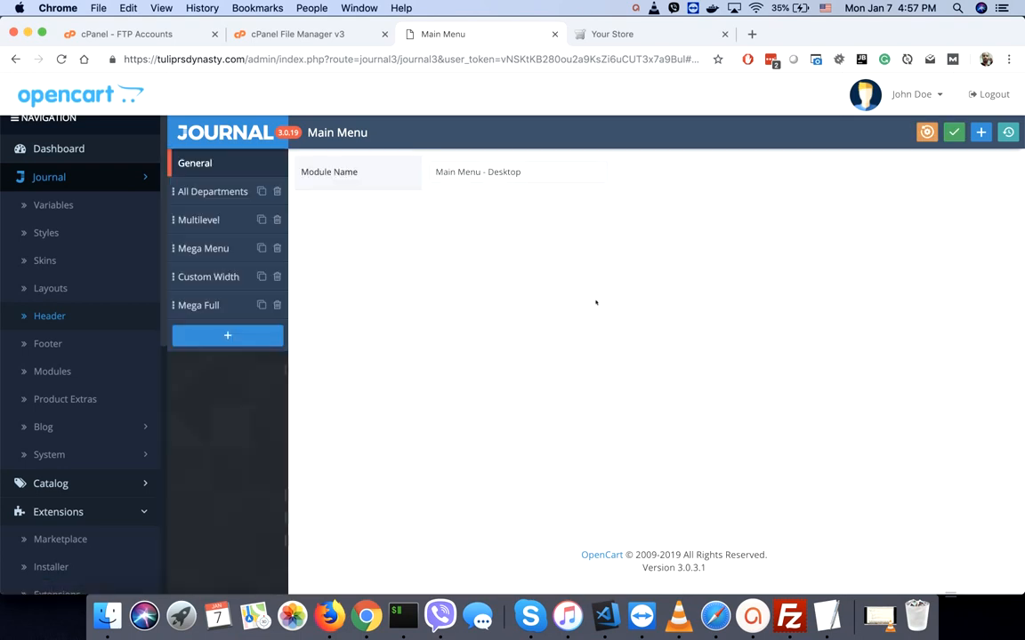
pyautogui.click(212, 191)
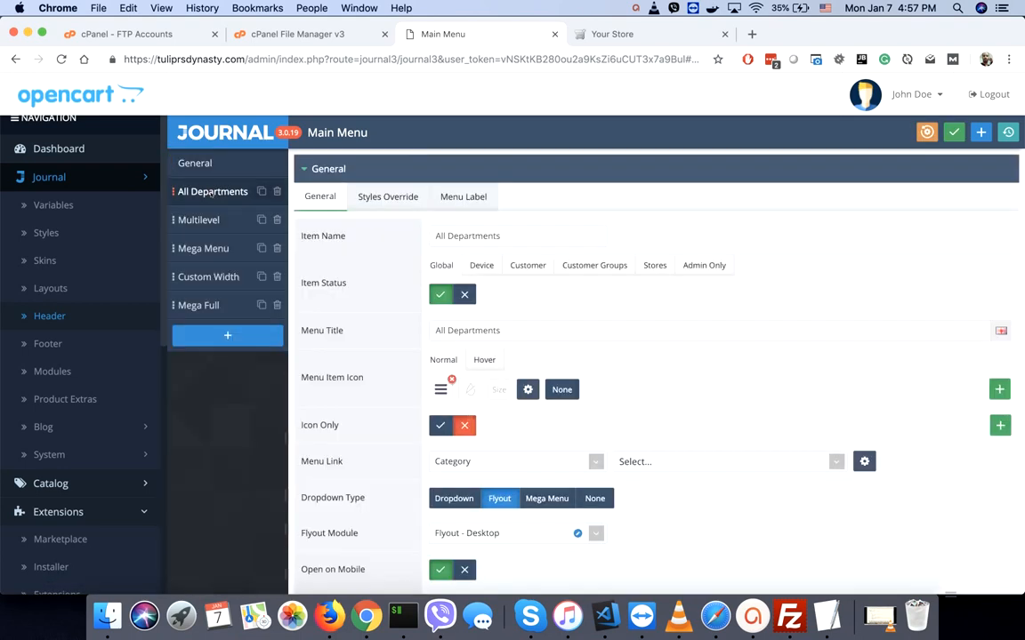
pyautogui.click(464, 294)
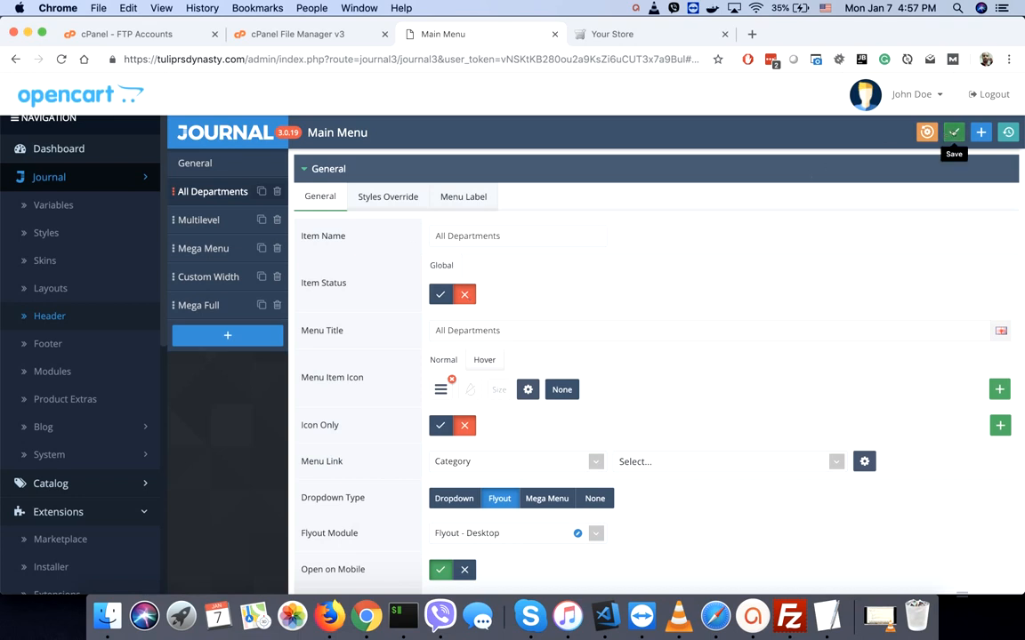
pyautogui.click(1008, 131)
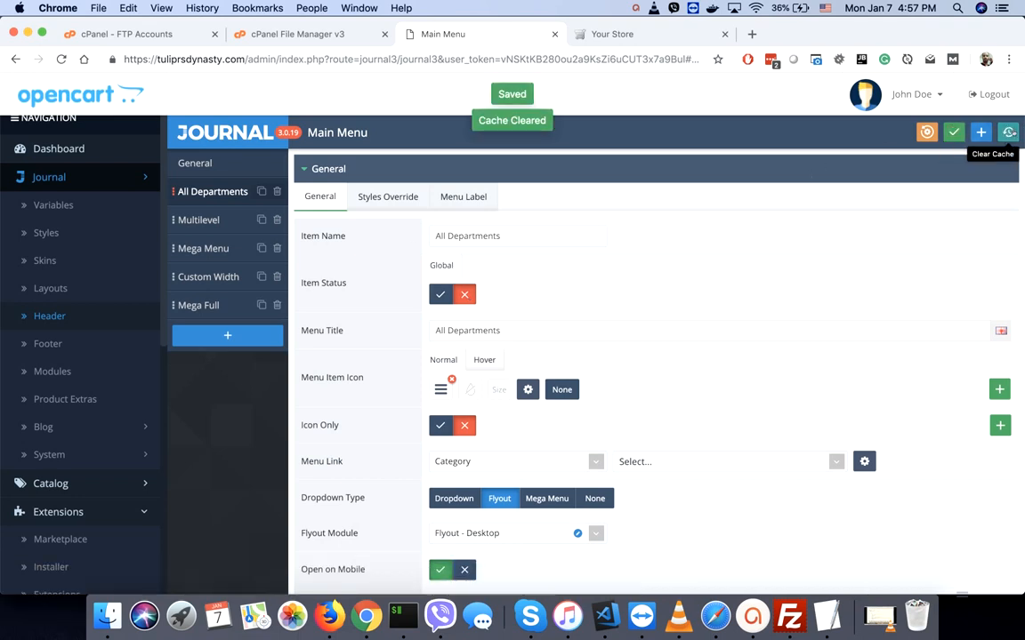
pyautogui.click(634, 36)
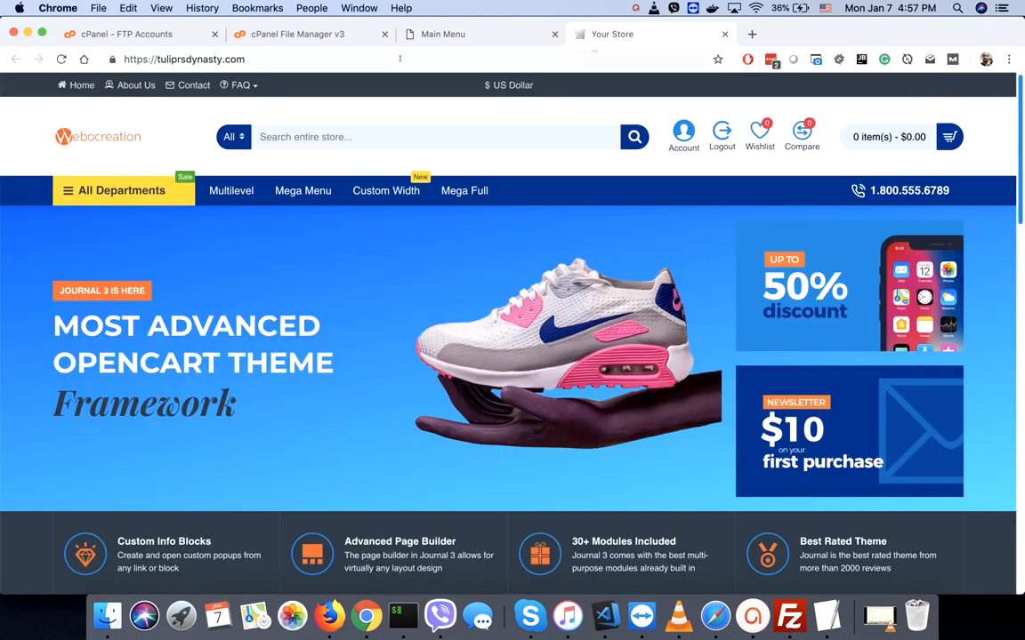
pyautogui.click(60, 60)
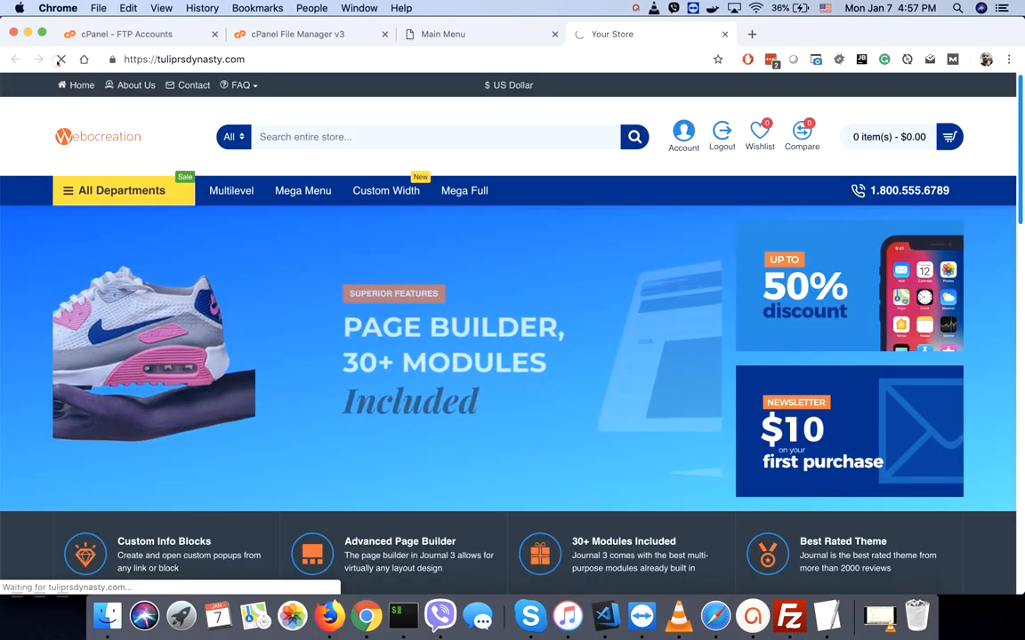
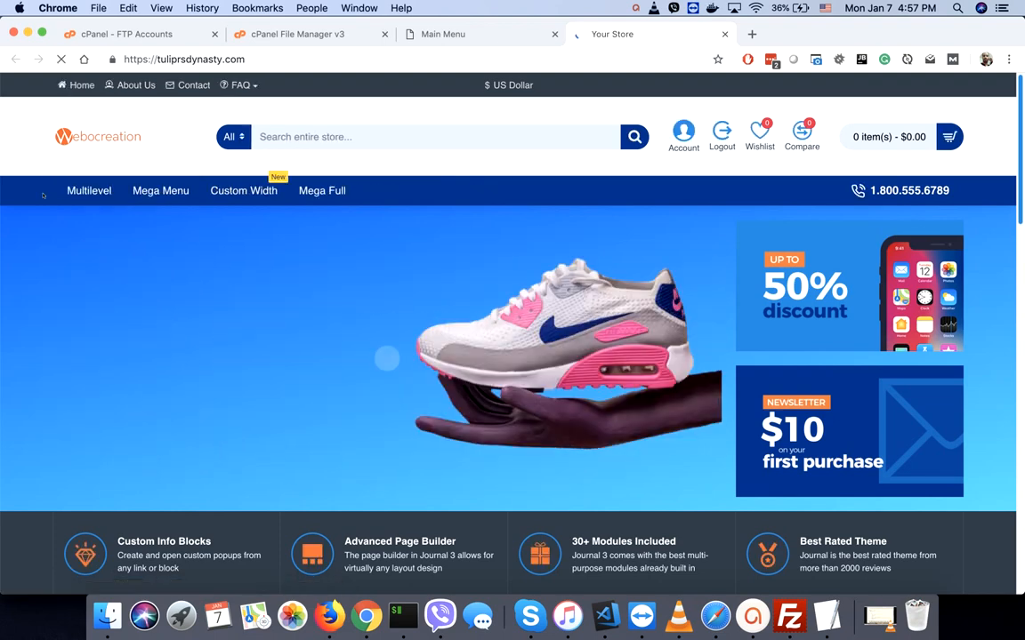
# - Review the Multilevel, Mega Menu, Custom Width and Mega Full main-menu item settings
pyautogui.click(450, 34)
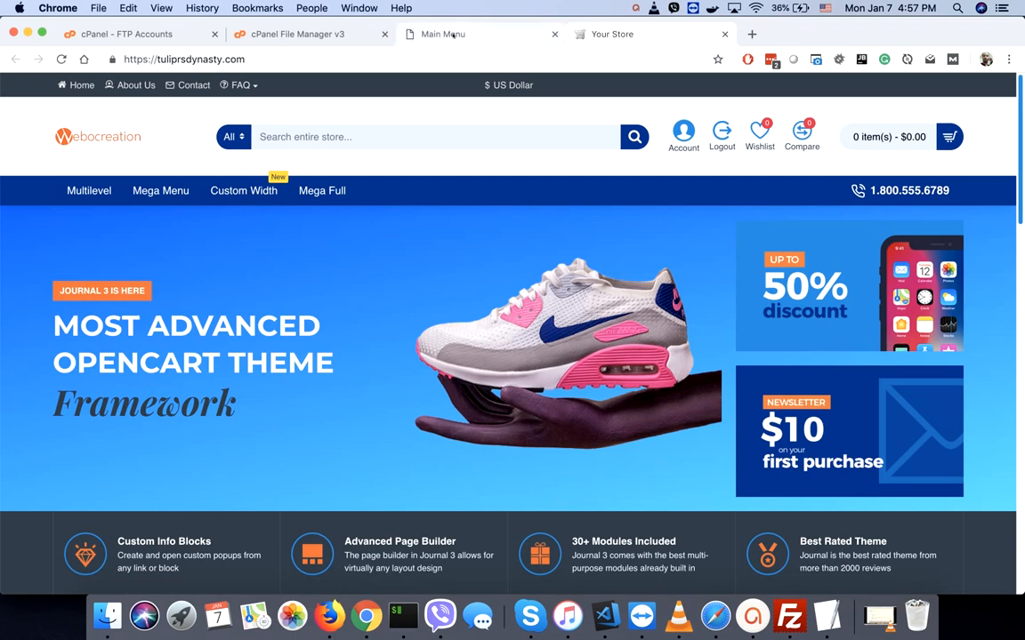
pyautogui.click(187, 218)
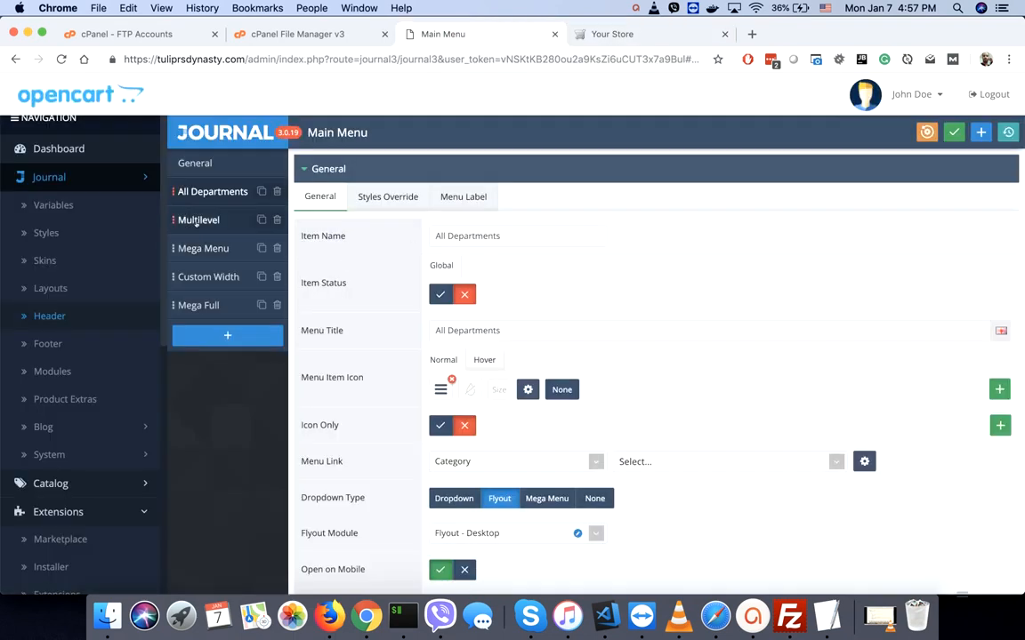
pyautogui.click(193, 250)
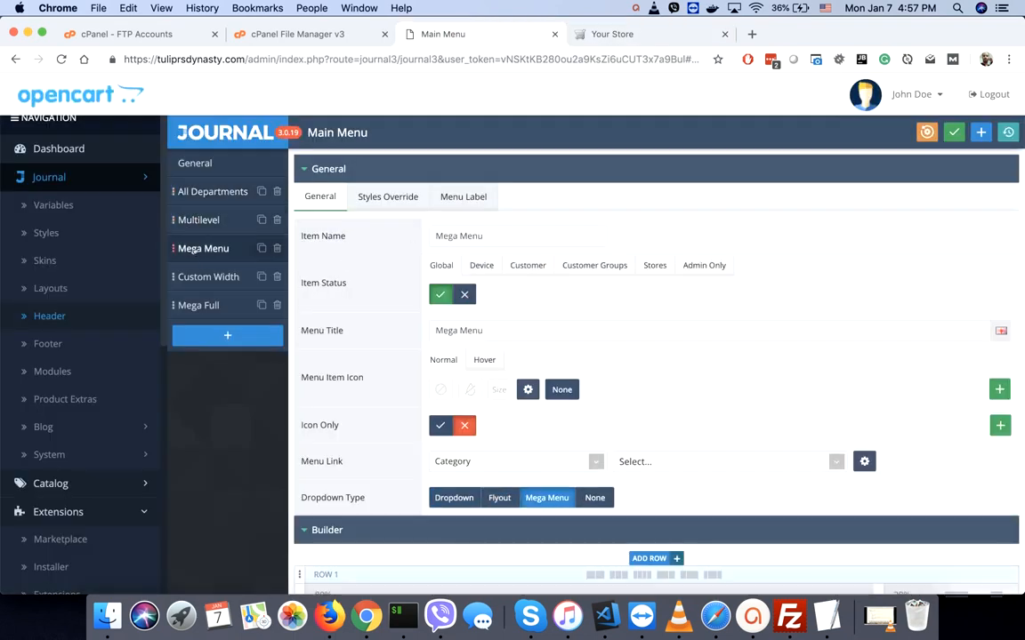
pyautogui.click(189, 276)
pyautogui.click(194, 306)
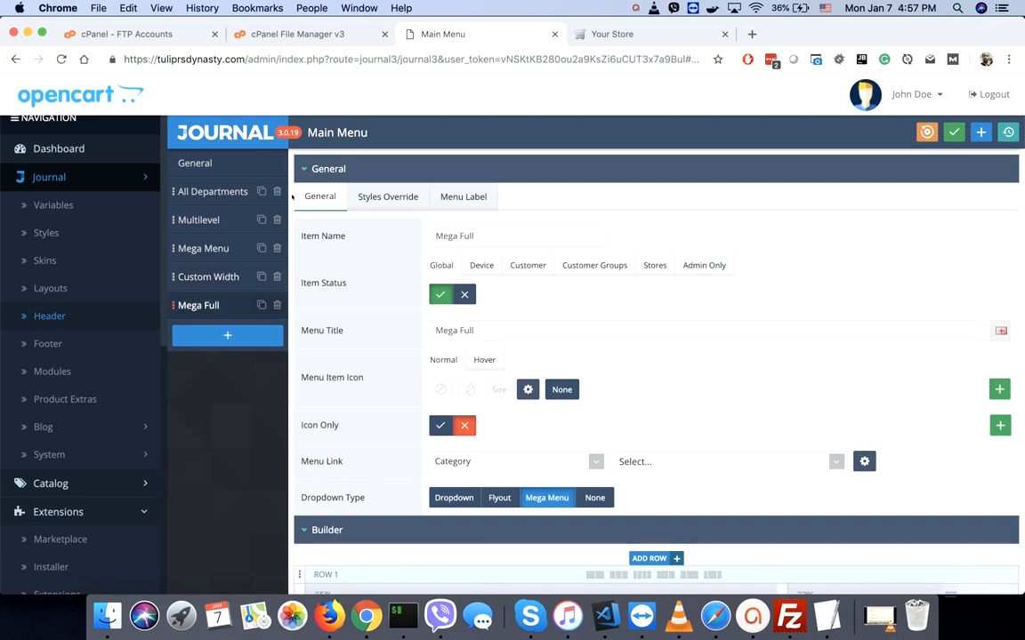
pyautogui.scroll(-3, 354, 283)
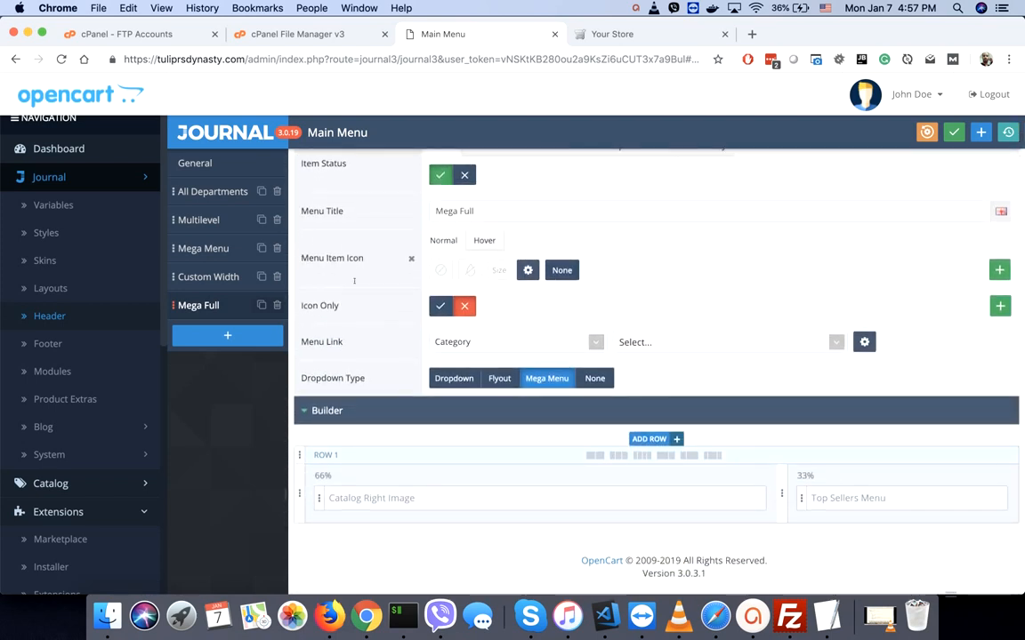
pyautogui.scroll(3, 354, 281)
# - Add a main-menu item named 'Desktops' linked to the Desktops category
pyautogui.click(228, 335)
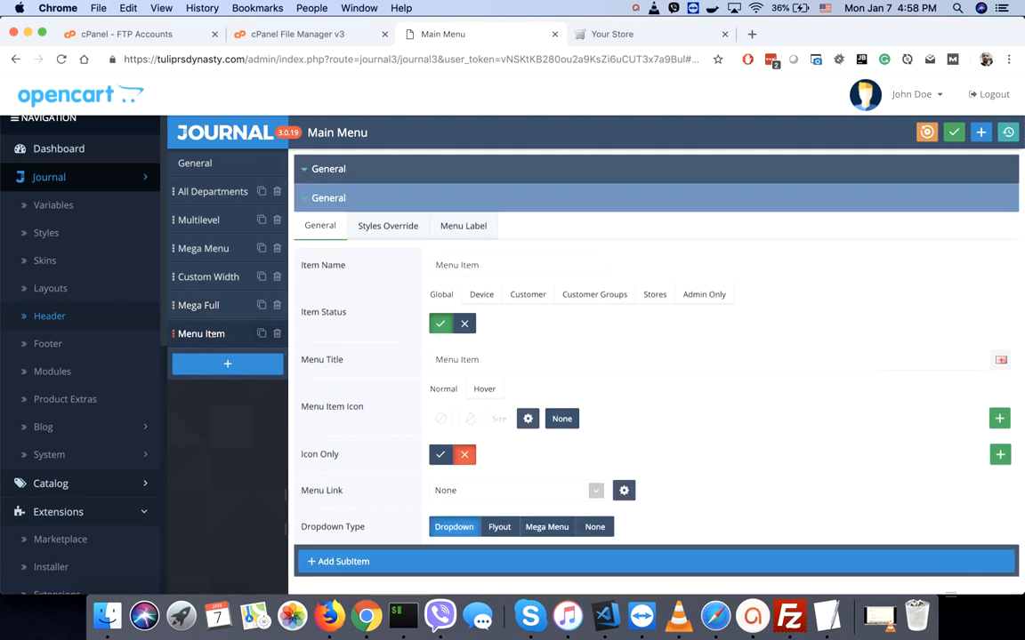
pyautogui.tripleClick(497, 261)
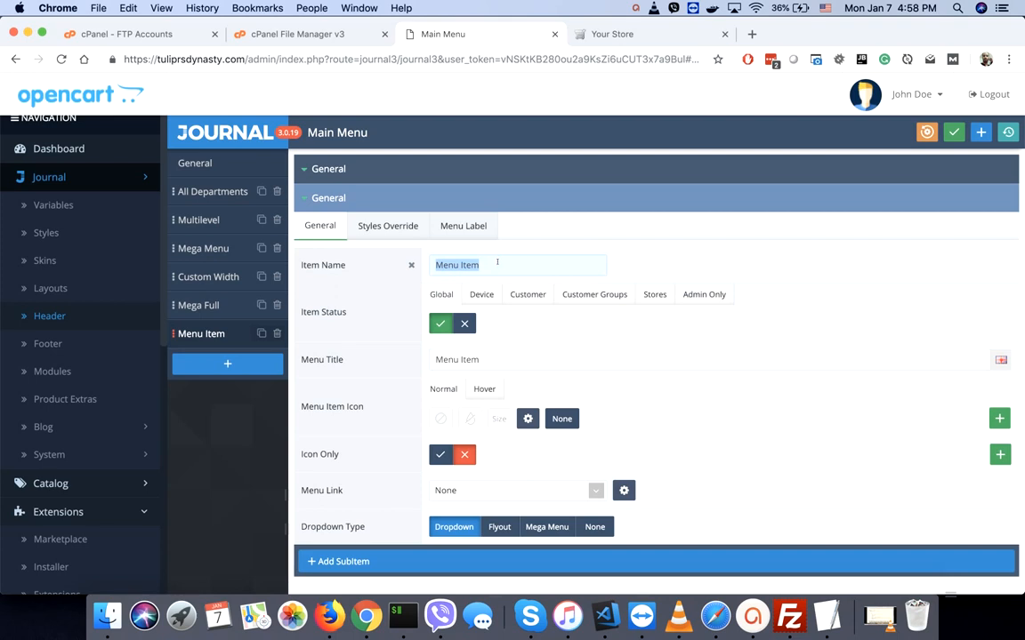
pyautogui.write('Des')
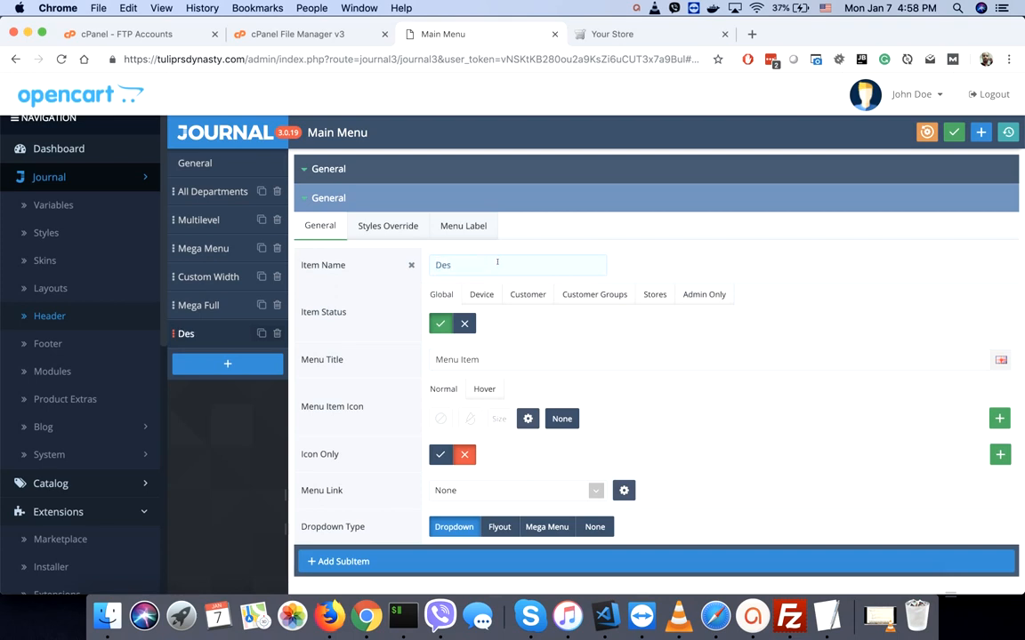
pyautogui.write('ktops')
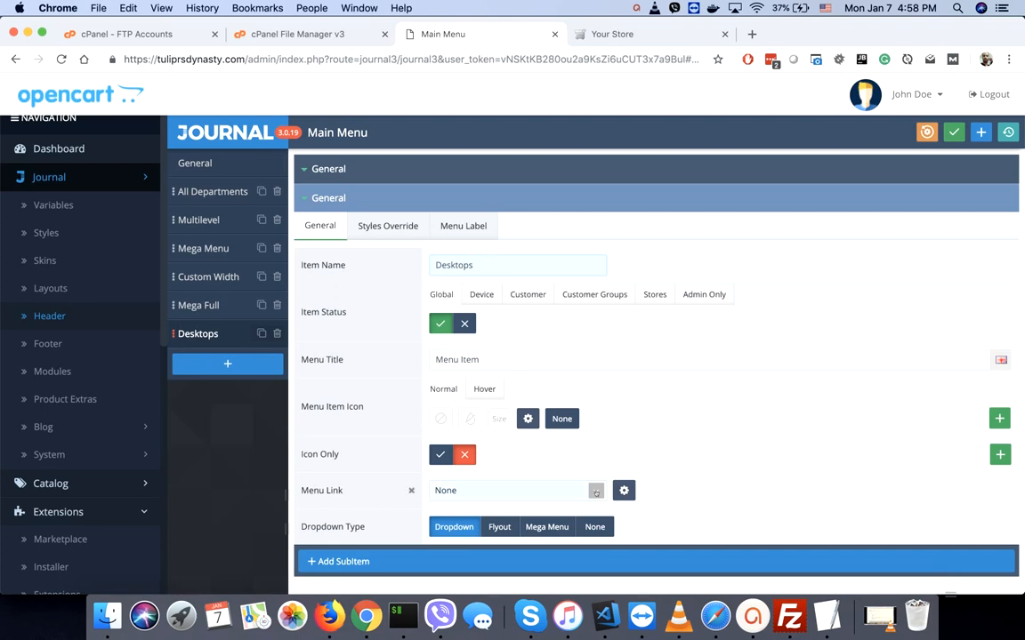
pyautogui.click(436, 490)
pyautogui.click(534, 539)
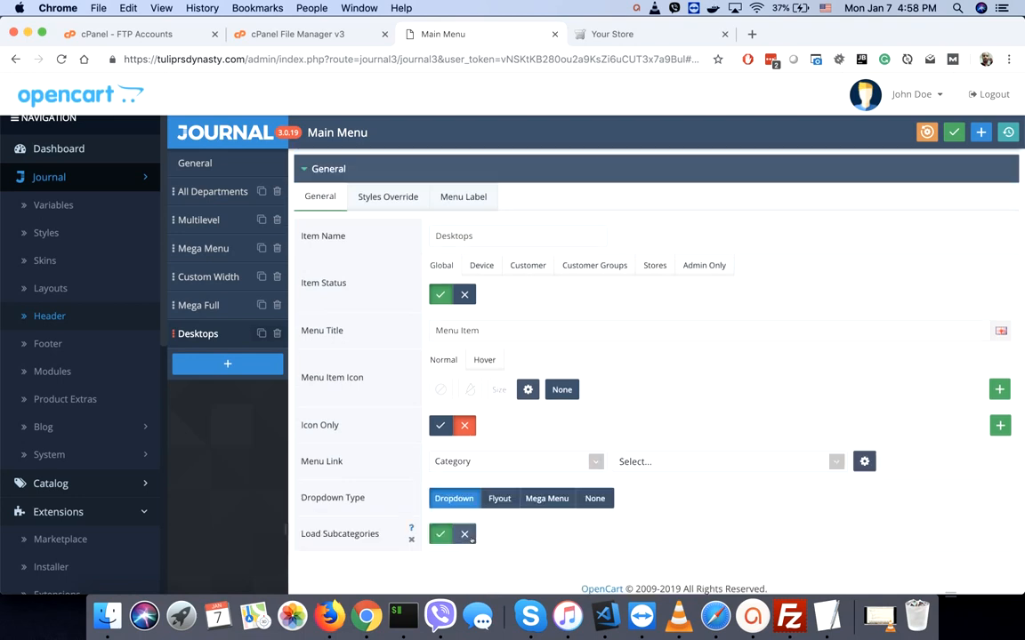
pyautogui.click(649, 464)
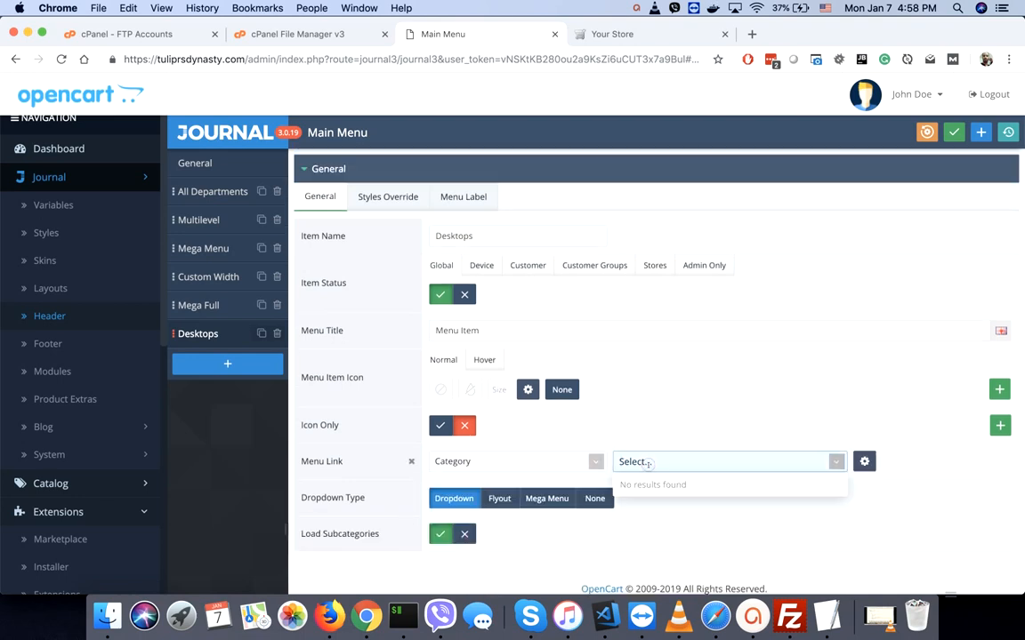
pyautogui.write('Des')
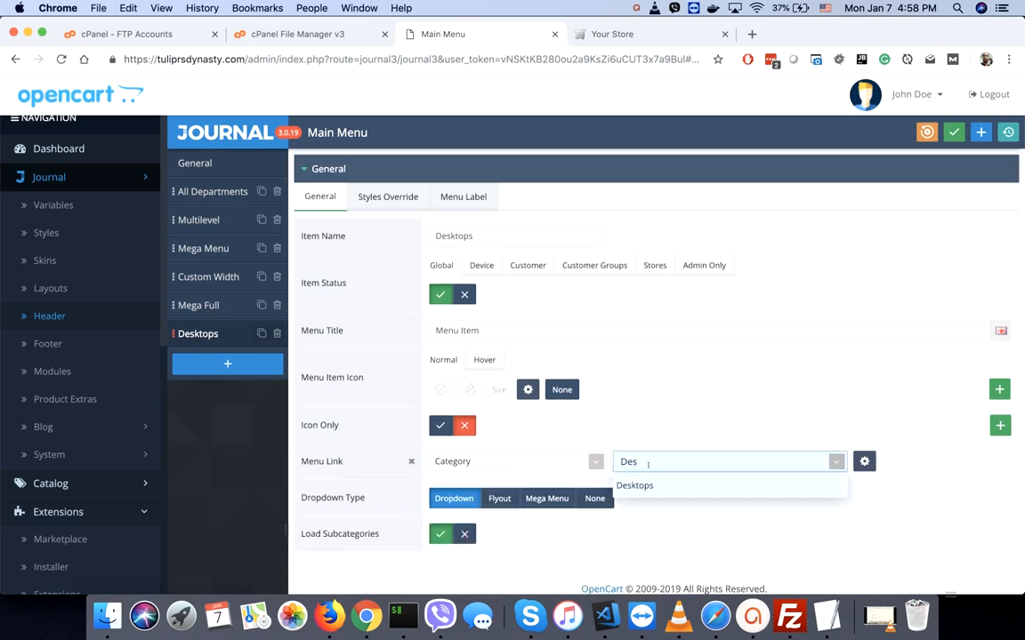
pyautogui.click(645, 486)
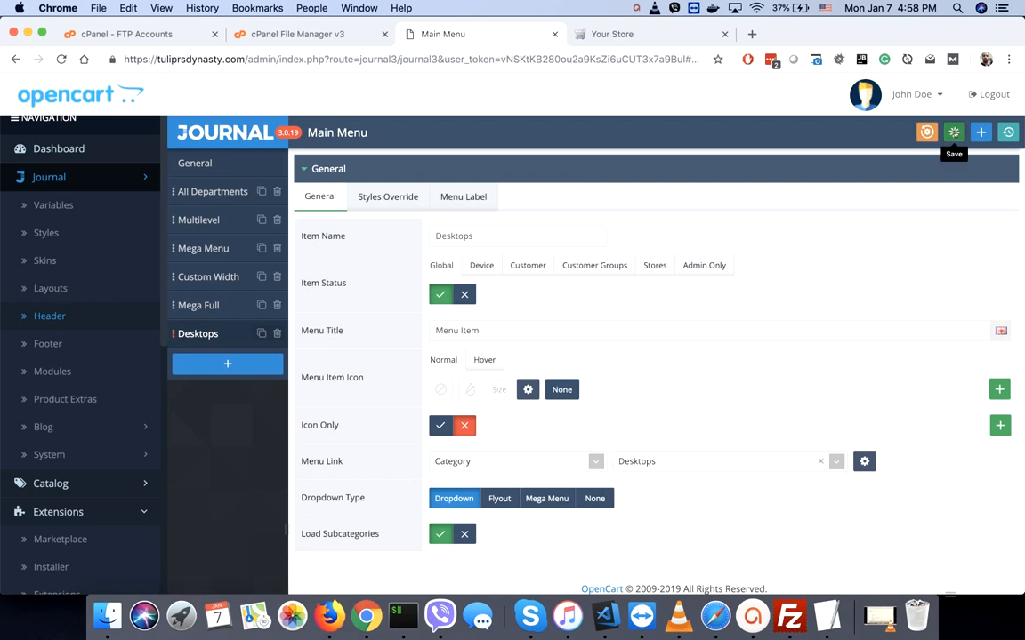
# - Save the new menu item, clear the cache, and return to the storefront
pyautogui.click(952, 133)
pyautogui.click(1008, 132)
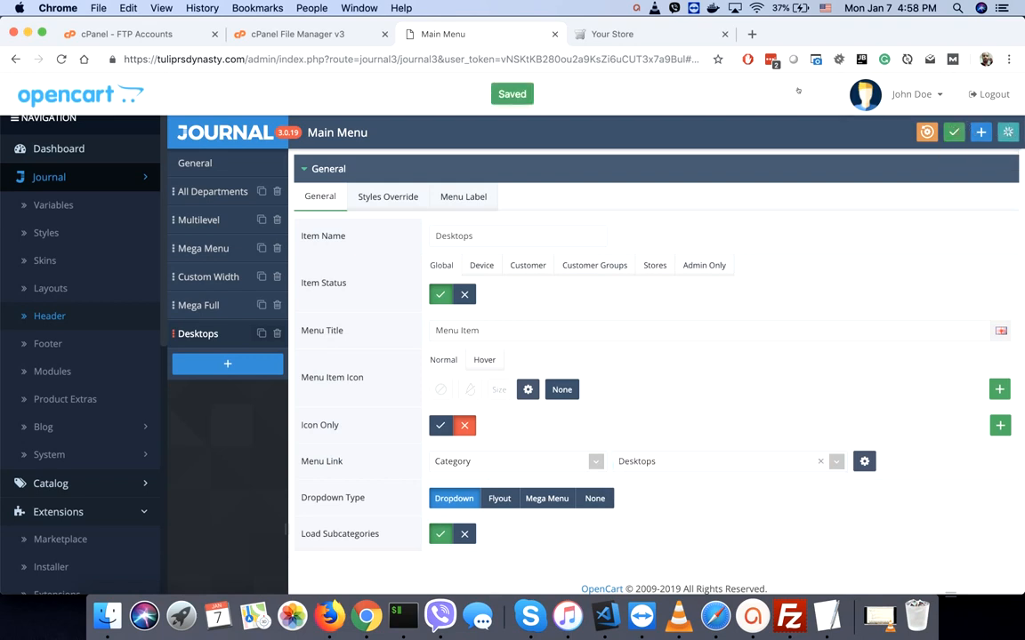
pyautogui.click(612, 34)
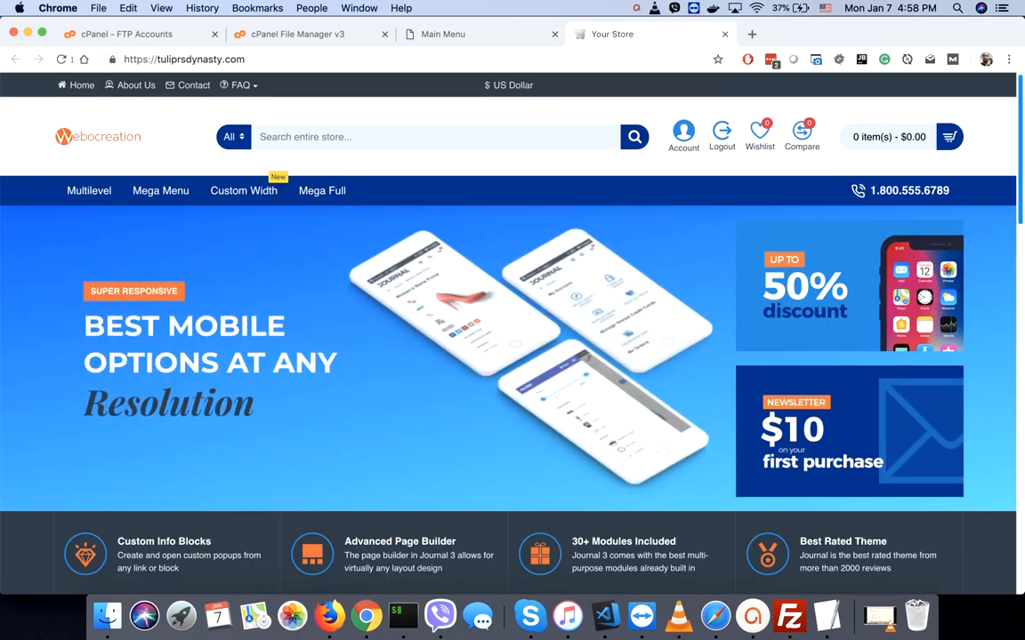
pyautogui.click(61, 58)
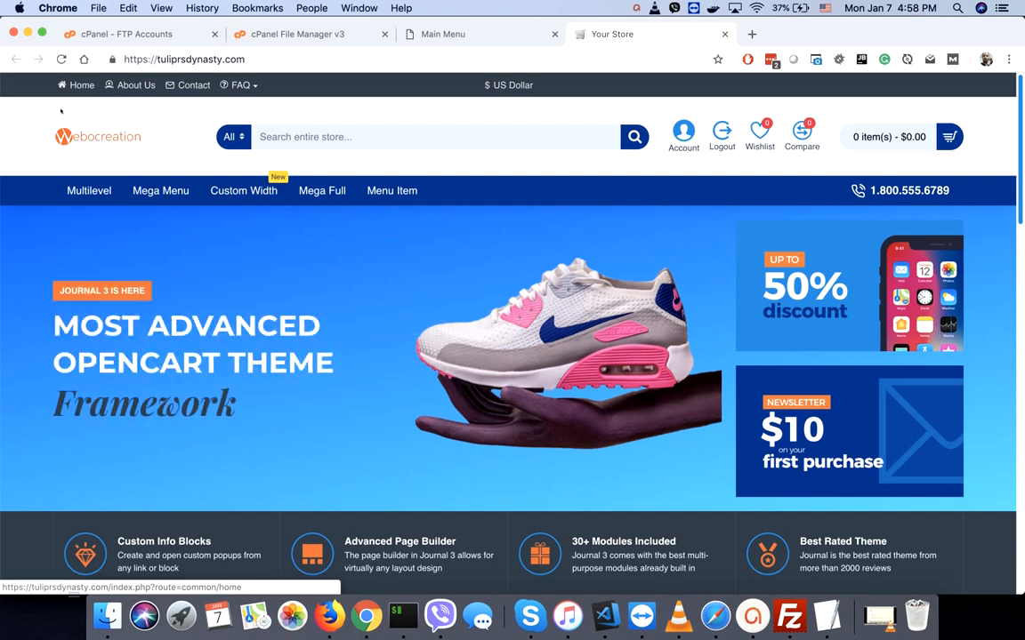
pyautogui.moveTo(302, 192)
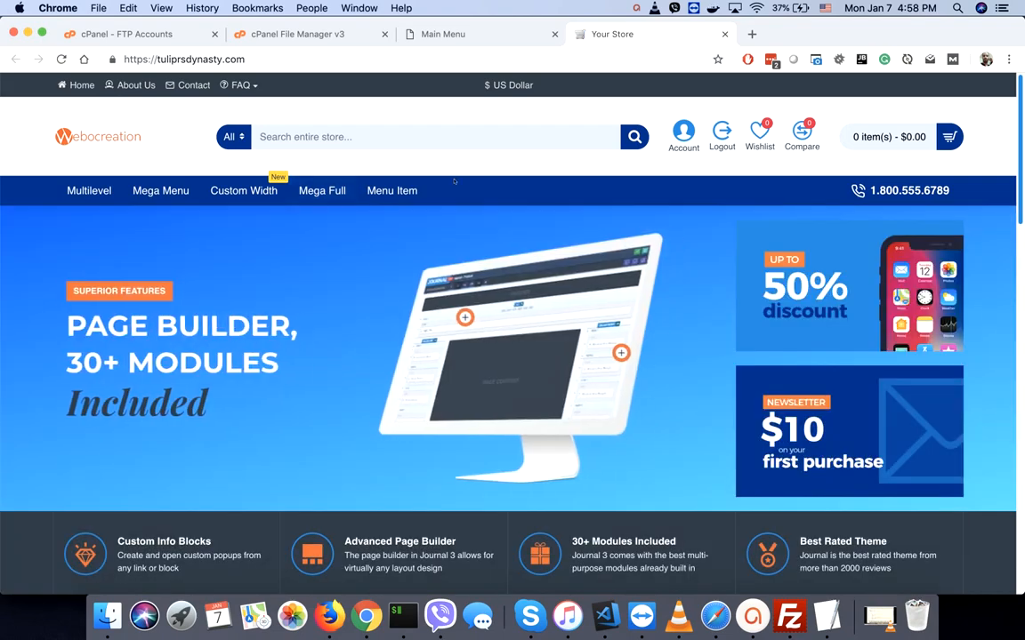
pyautogui.moveTo(398, 196)
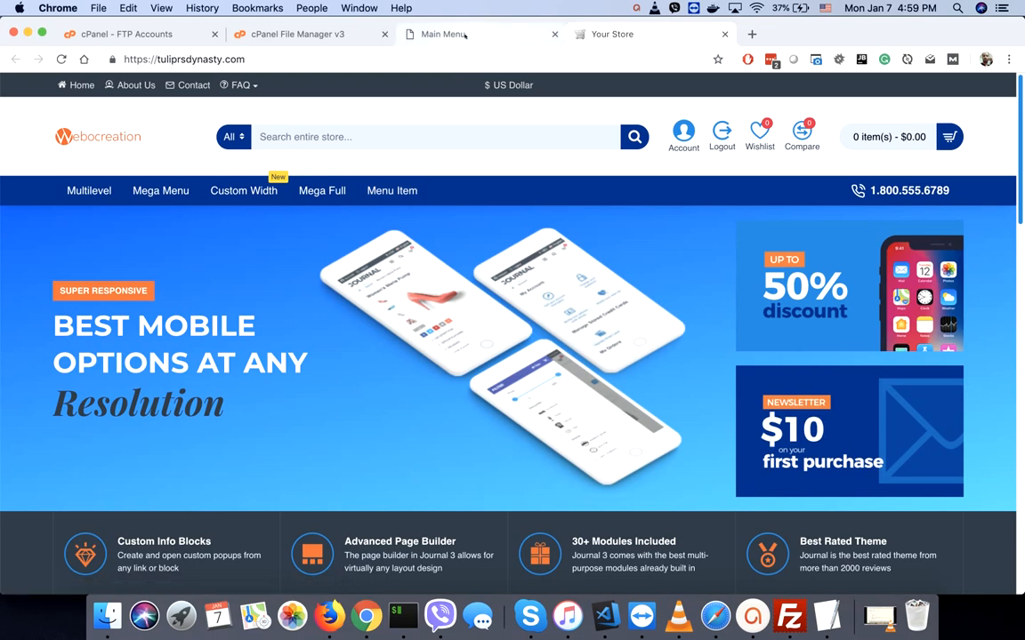
# - Replace the item's 'Menu Item' title with 'Desktops', save, and reload the storefront
pyautogui.click(462, 33)
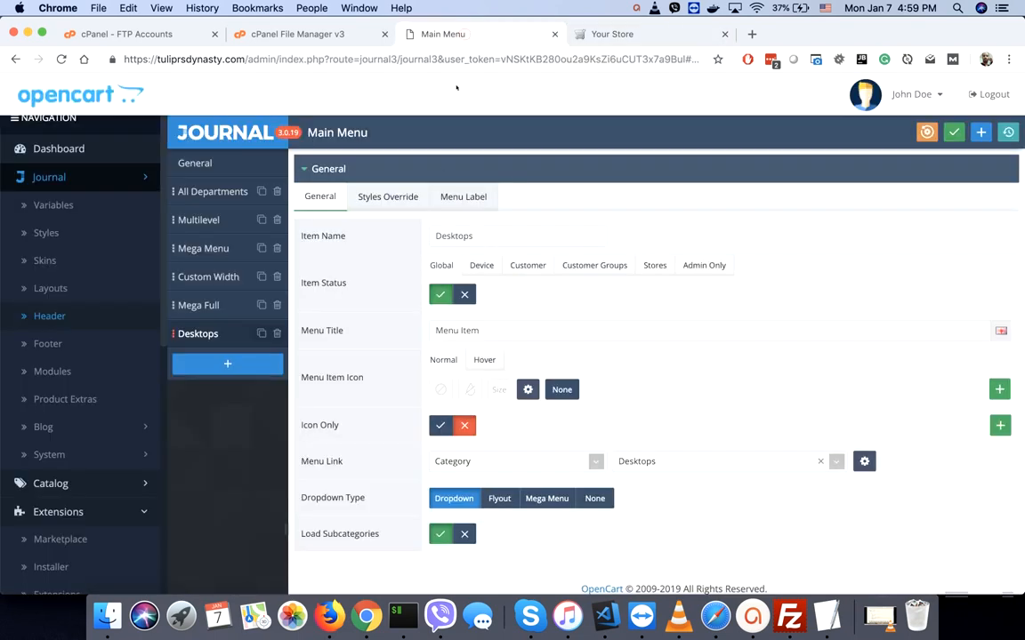
pyautogui.click(455, 199)
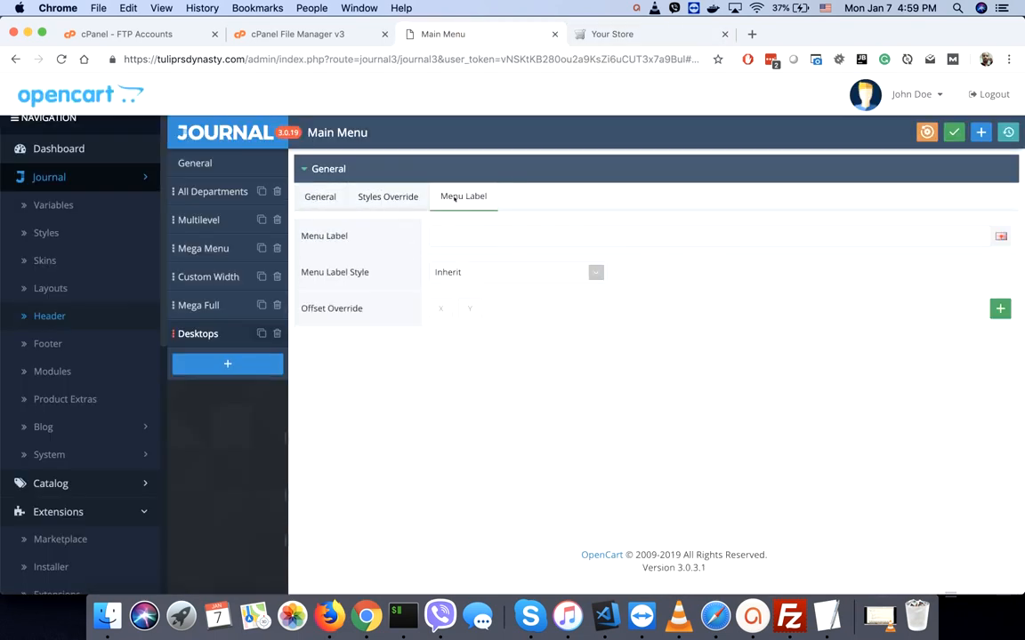
pyautogui.click(320, 199)
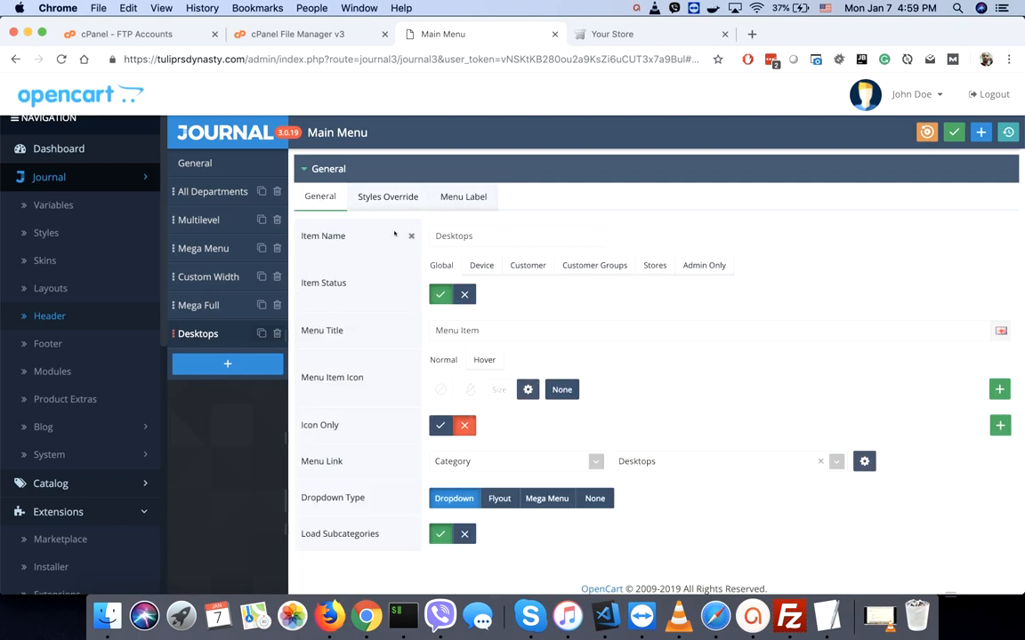
pyautogui.doubleClick(457, 237)
pyautogui.press('super+c')
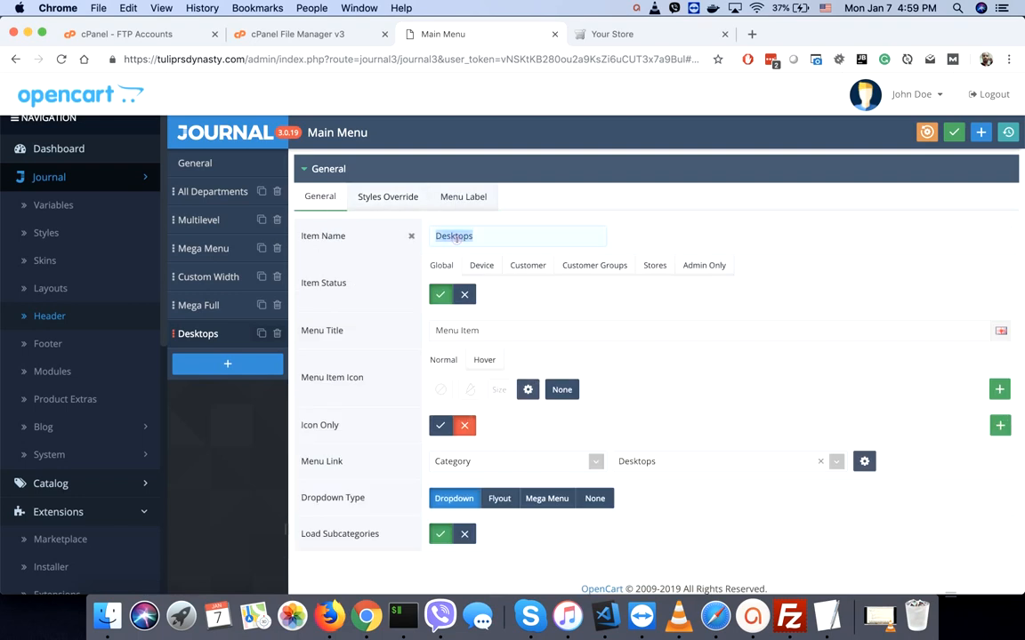
pyautogui.tripleClick(462, 330)
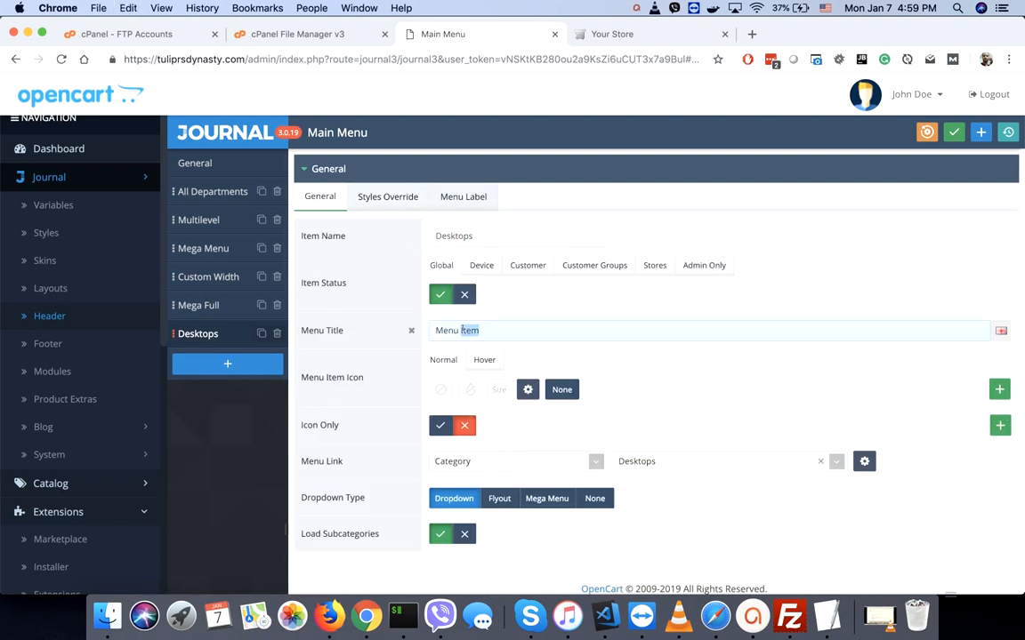
pyautogui.press('super+v')
pyautogui.click(954, 132)
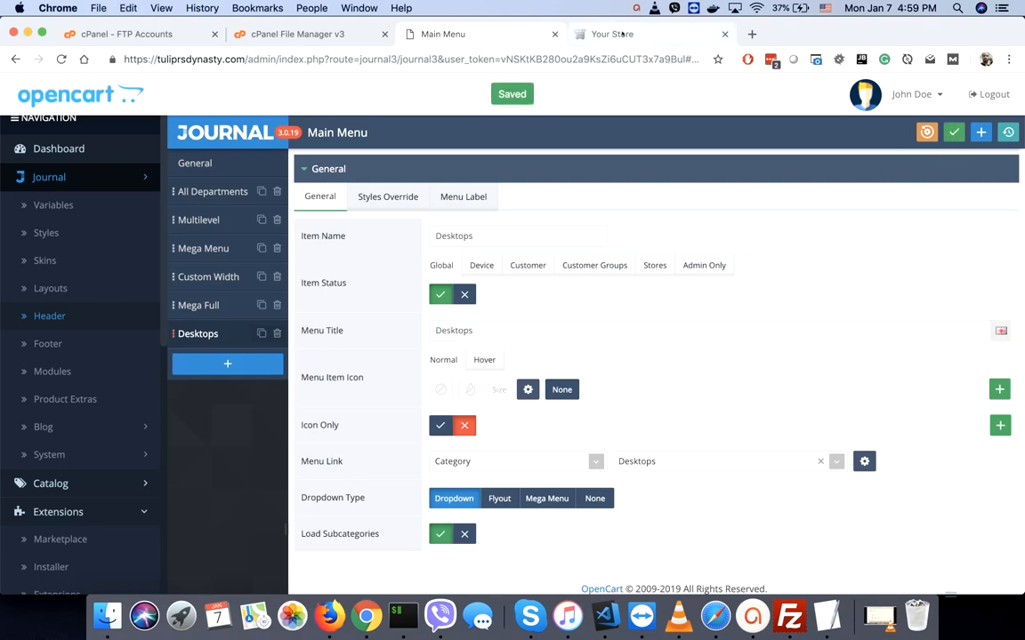
pyautogui.click(622, 34)
pyautogui.click(60, 60)
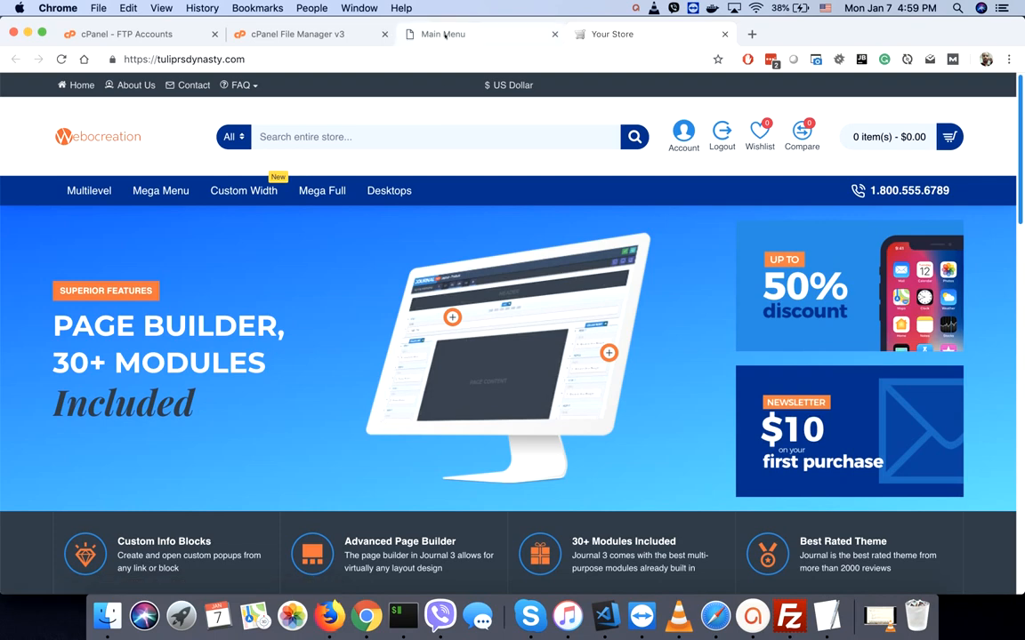
# - Check the Desktops dropdown in the storefront main menu
pyautogui.moveTo(316, 192)
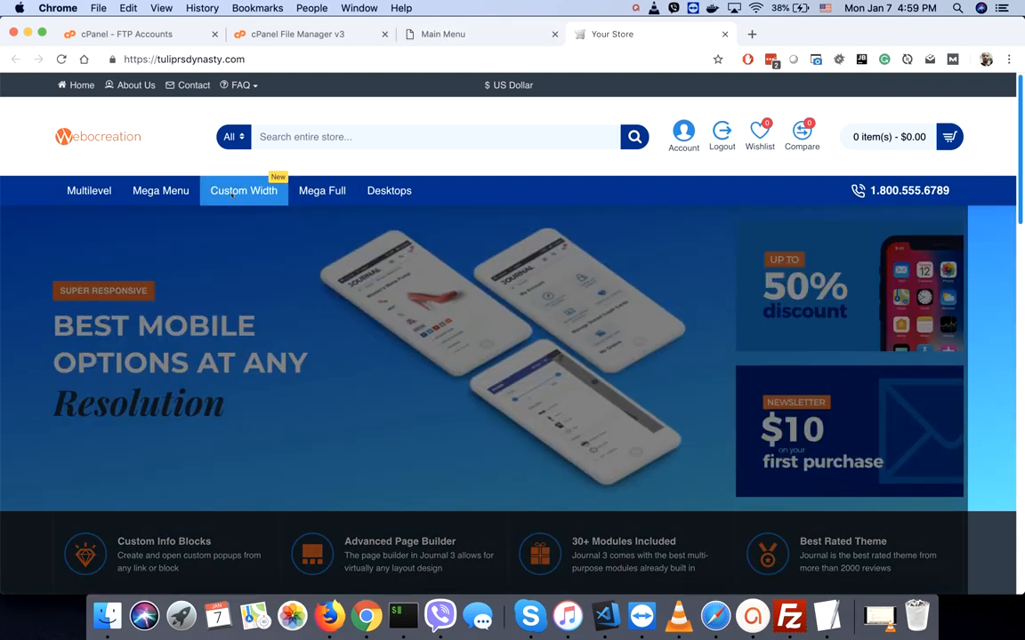
pyautogui.moveTo(231, 196)
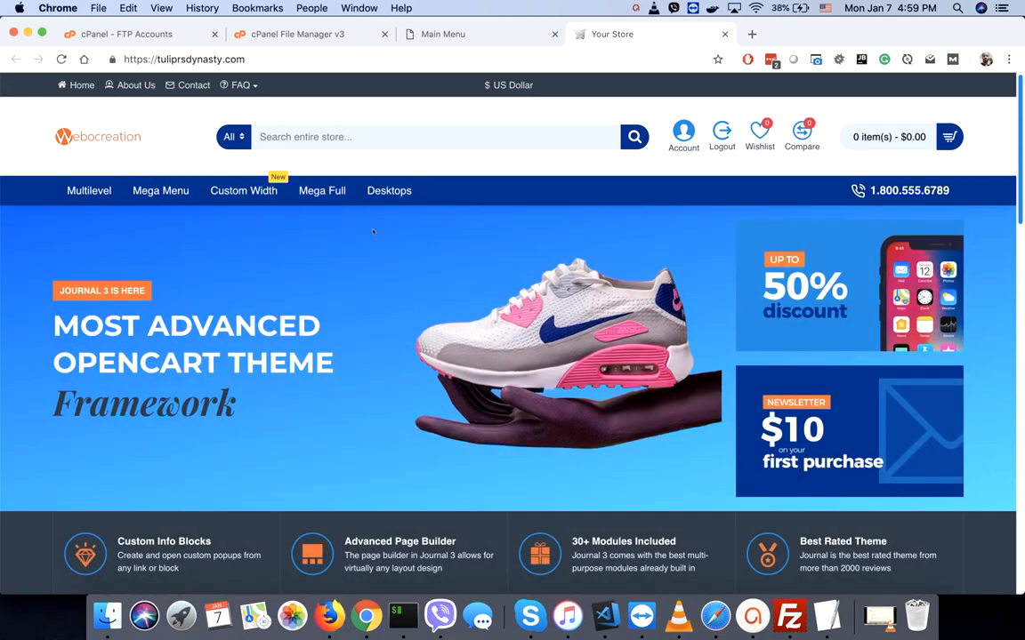
pyautogui.moveTo(374, 232)
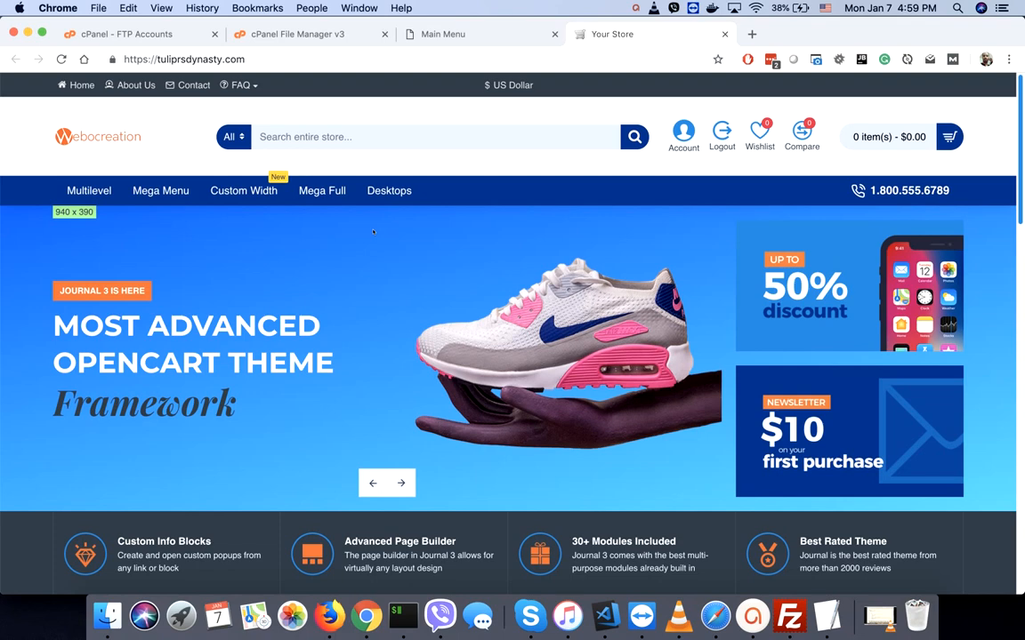
pyautogui.moveTo(237, 89)
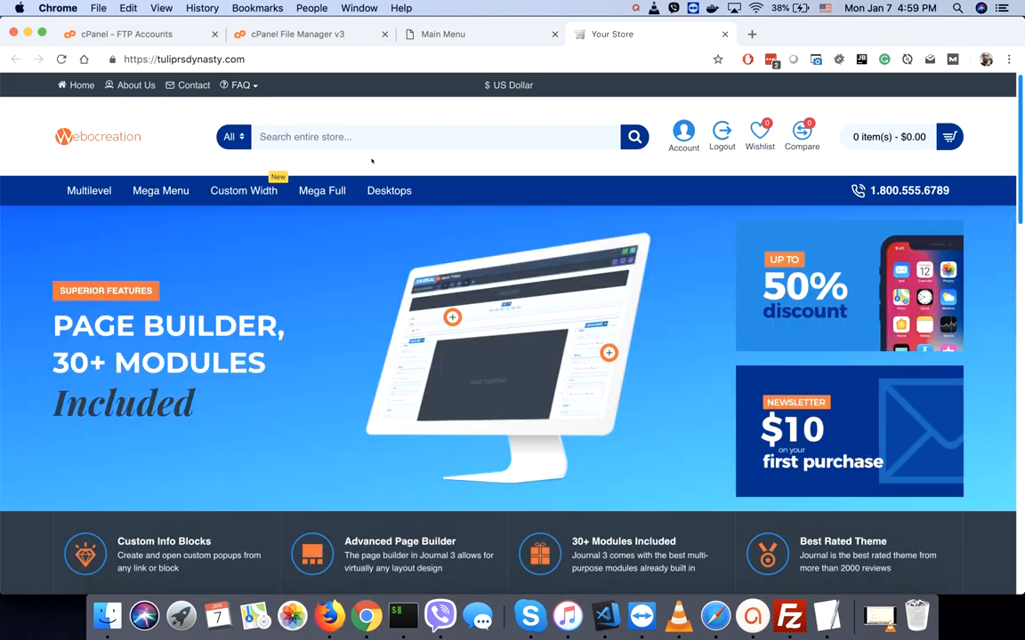
# - Open the About Us page, inspect its footer, then return to the Main Menu admin
pyautogui.scroll(-20, 372, 161)
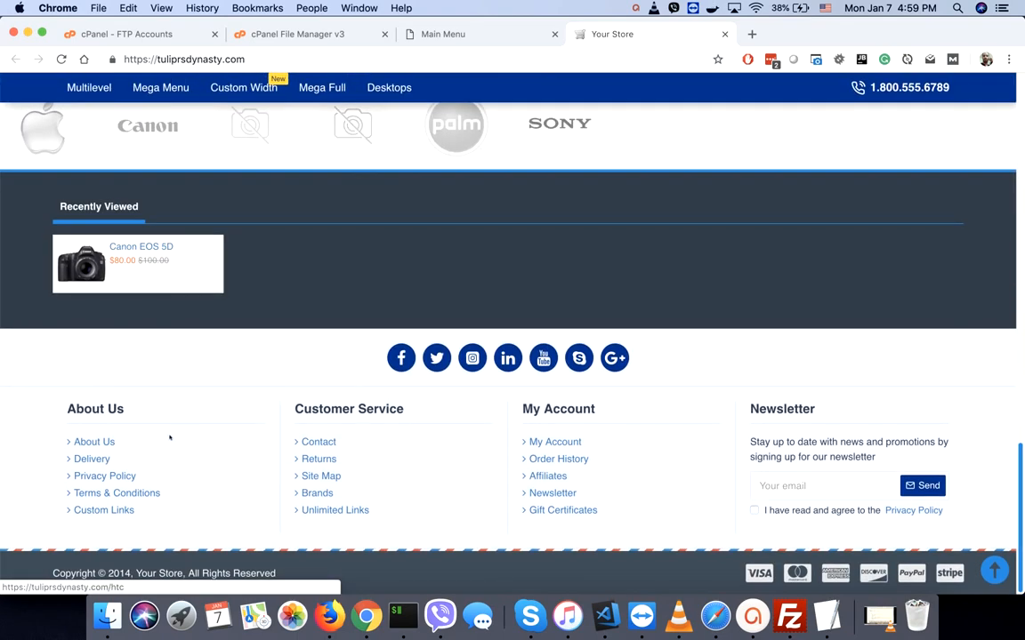
pyautogui.click(98, 442)
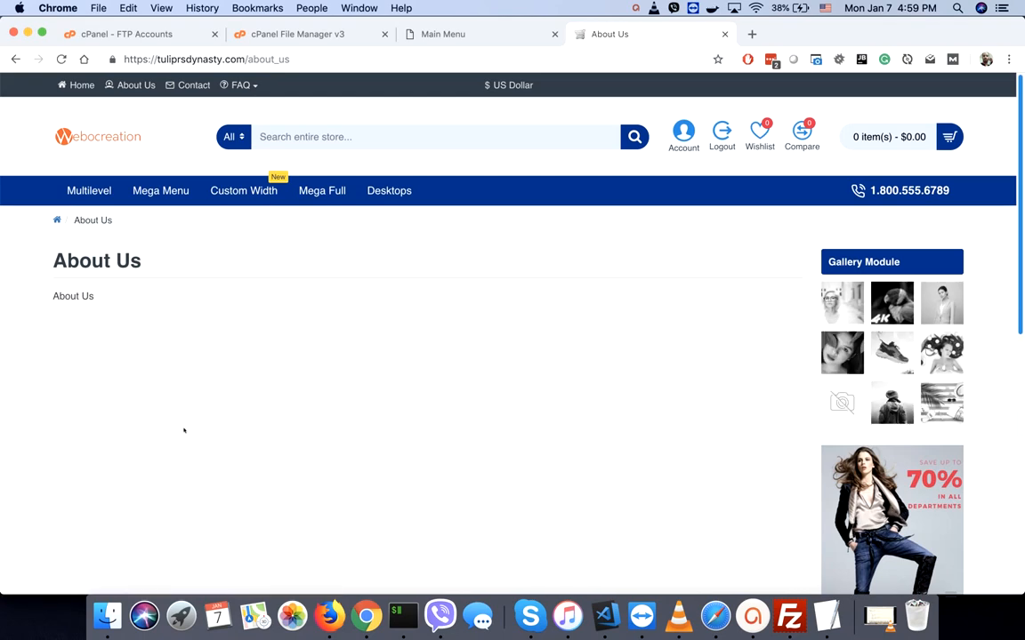
pyautogui.scroll(-10, 184, 430)
pyautogui.scroll(8, 184, 430)
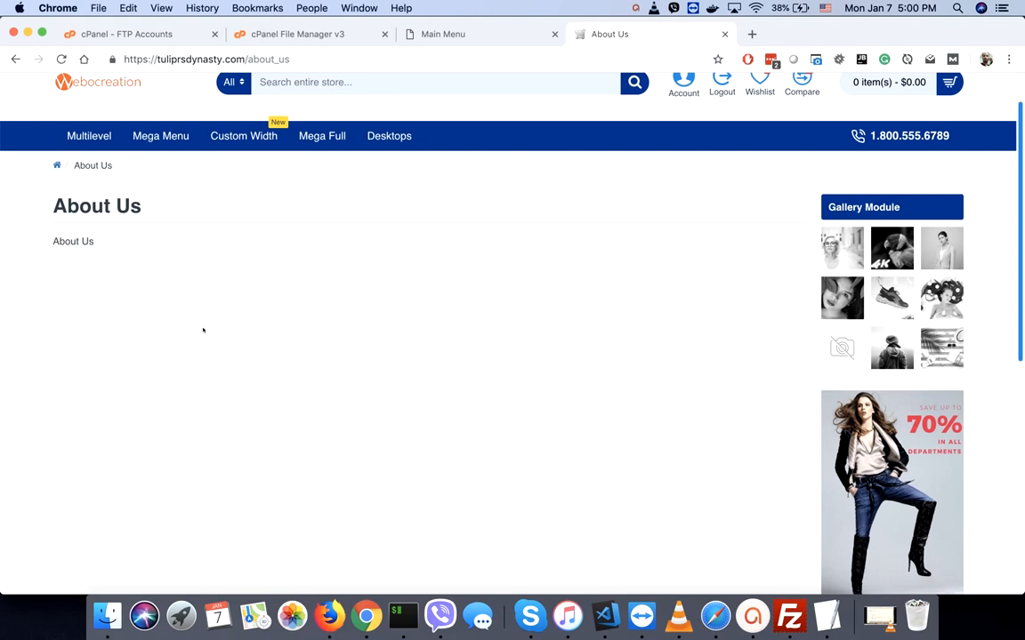
pyautogui.scroll(1, 202, 330)
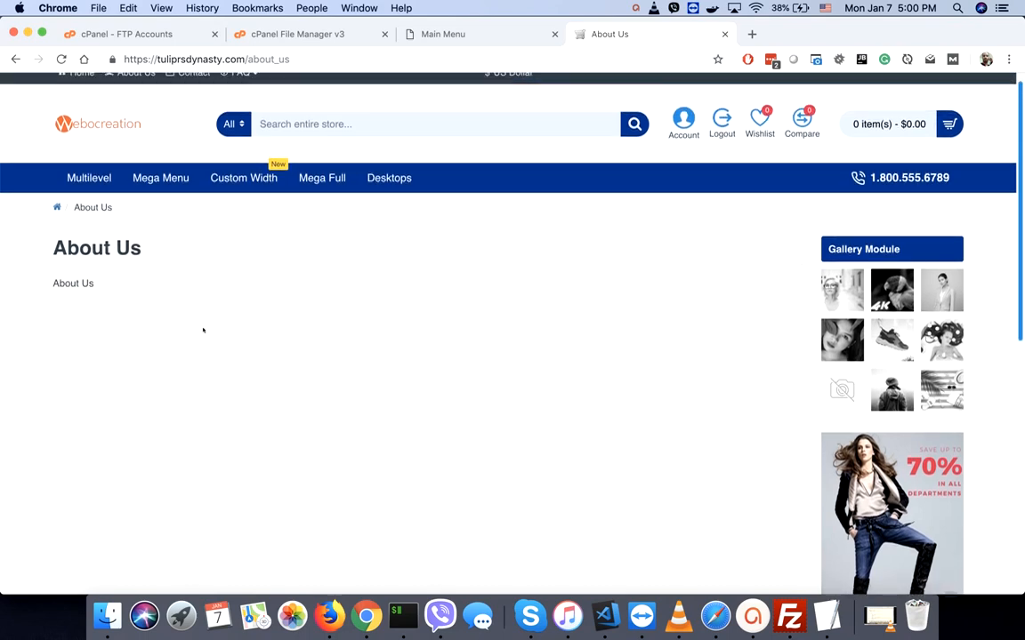
pyautogui.scroll(-10, 203, 330)
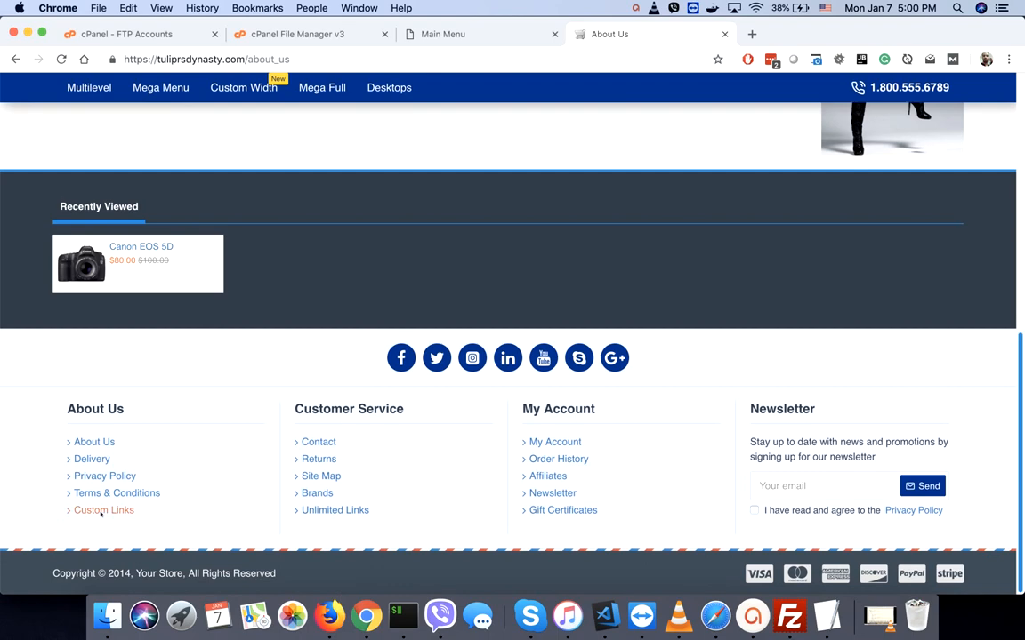
pyautogui.click(437, 37)
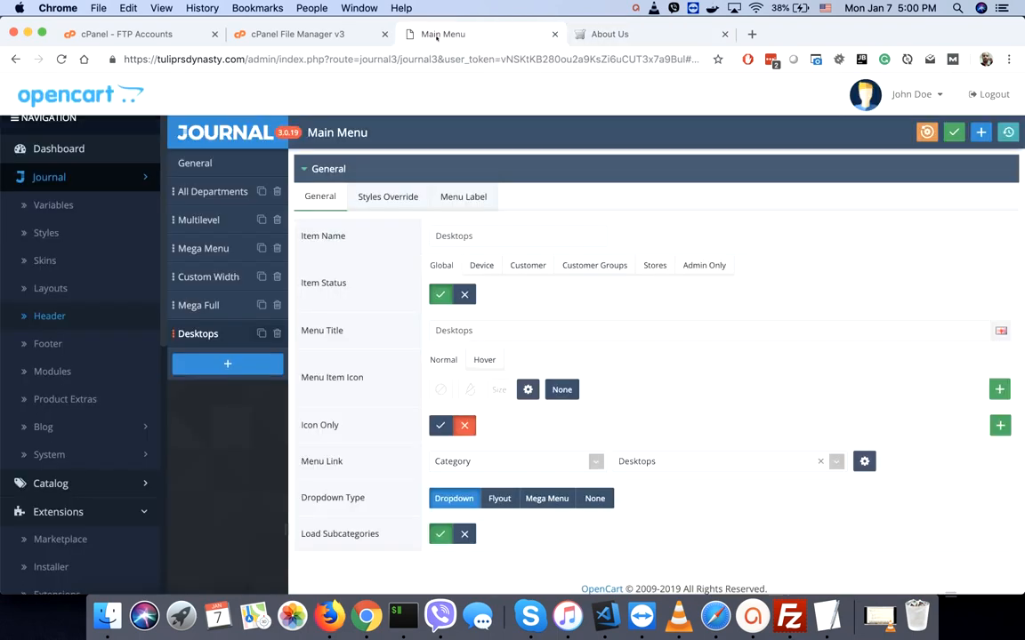
# - Open the Journal Footer layout builder and compare its rows with the storefront footer
pyautogui.click(52, 344)
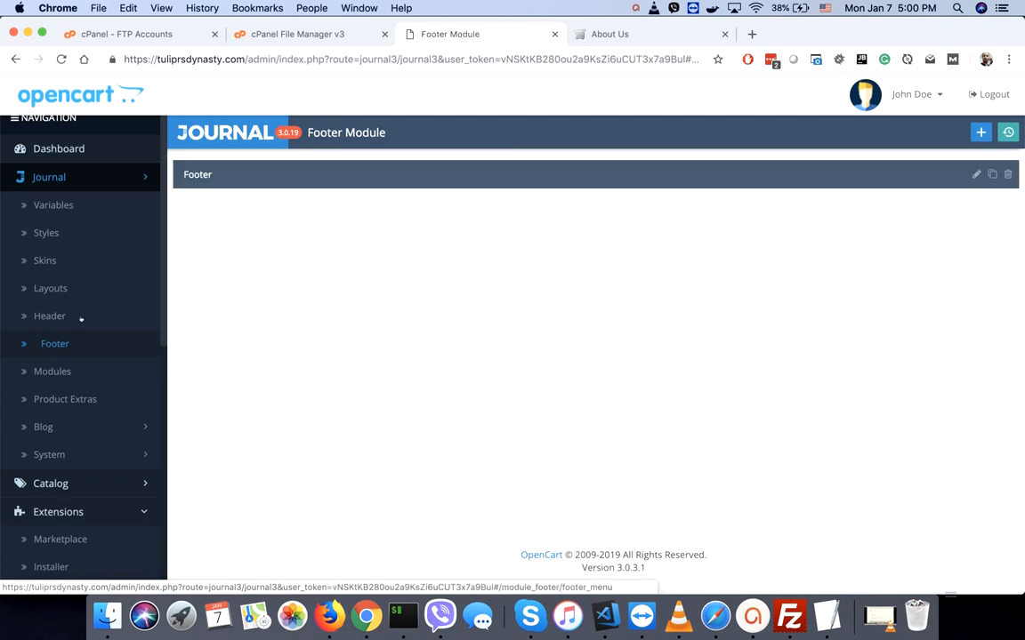
pyautogui.click(976, 176)
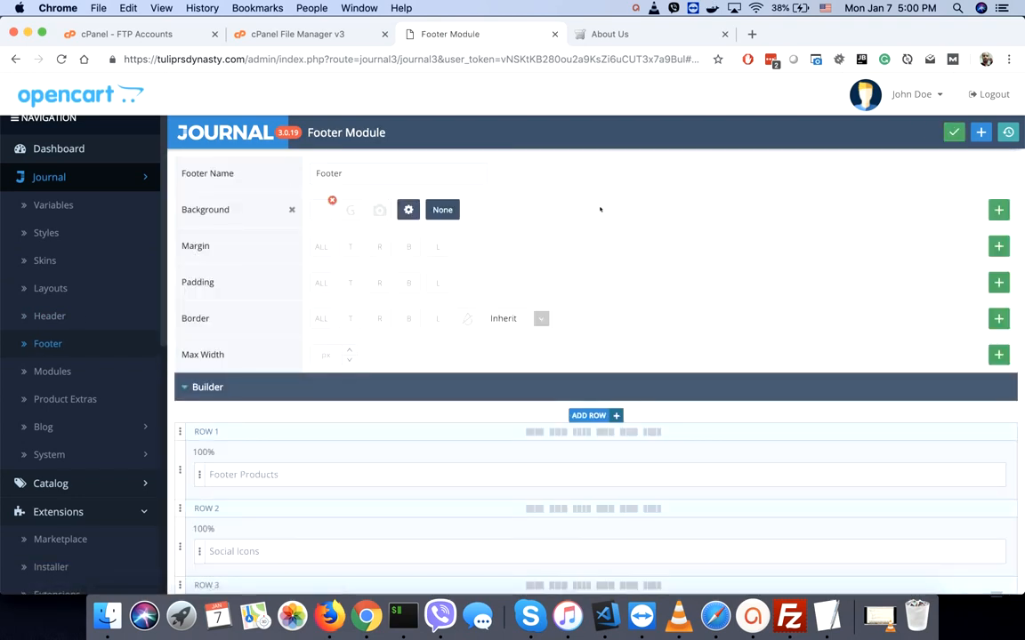
pyautogui.scroll(-5, 516, 378)
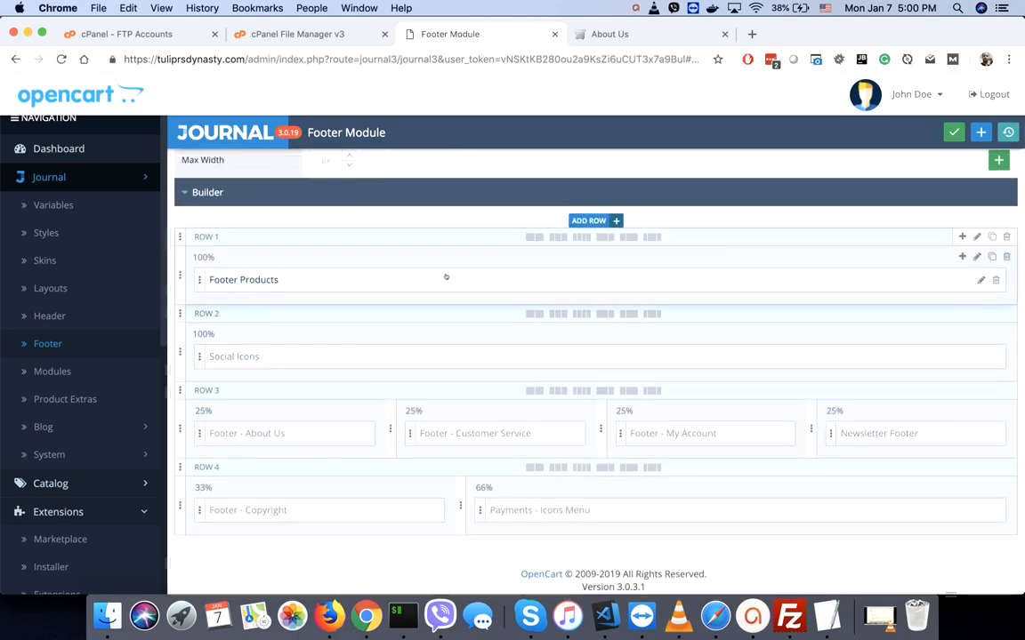
pyautogui.click(627, 34)
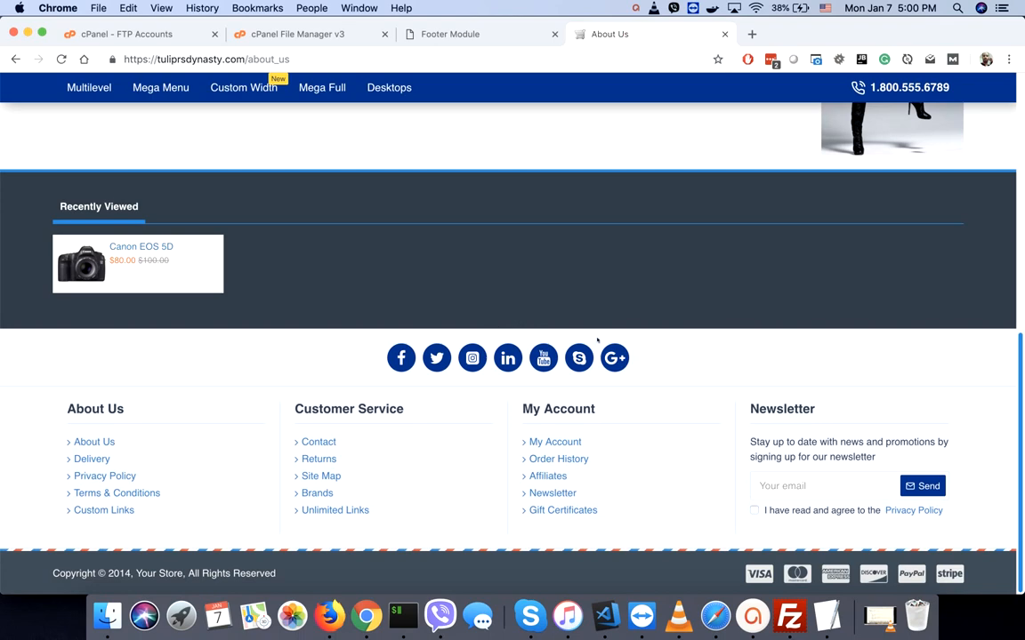
pyautogui.click(471, 34)
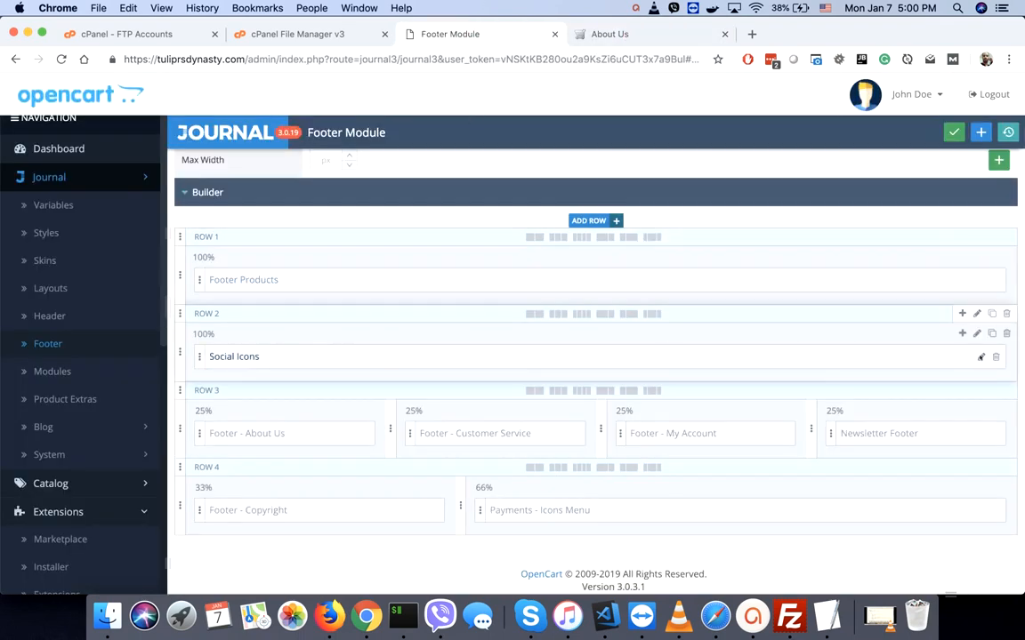
# - Delete the YouTube, Skype and Google icons from the Social Icons module
pyautogui.click(981, 357)
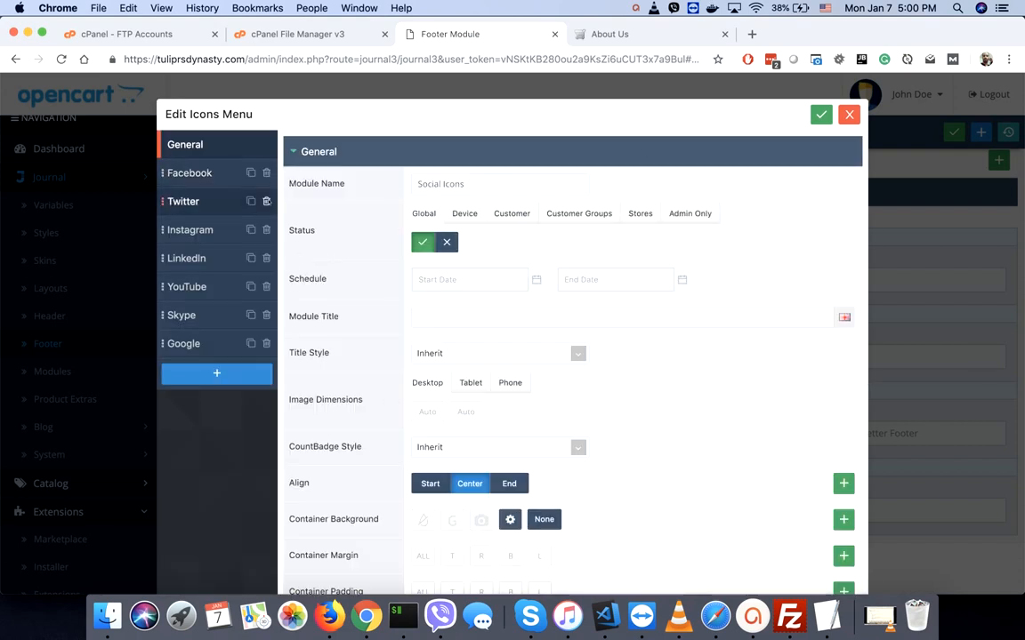
pyautogui.click(267, 287)
pyautogui.click(630, 140)
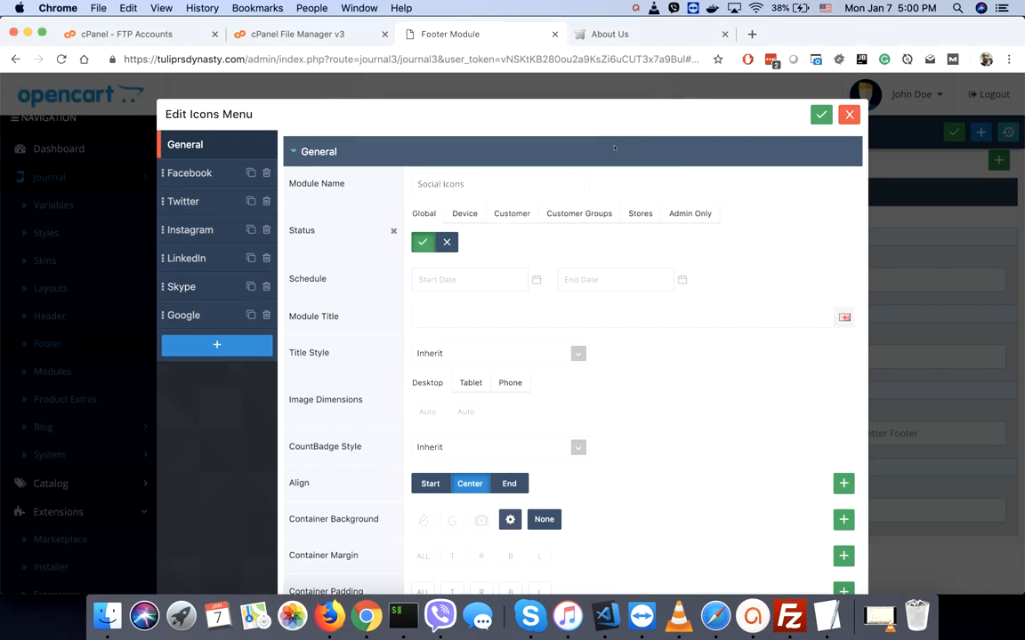
pyautogui.click(266, 286)
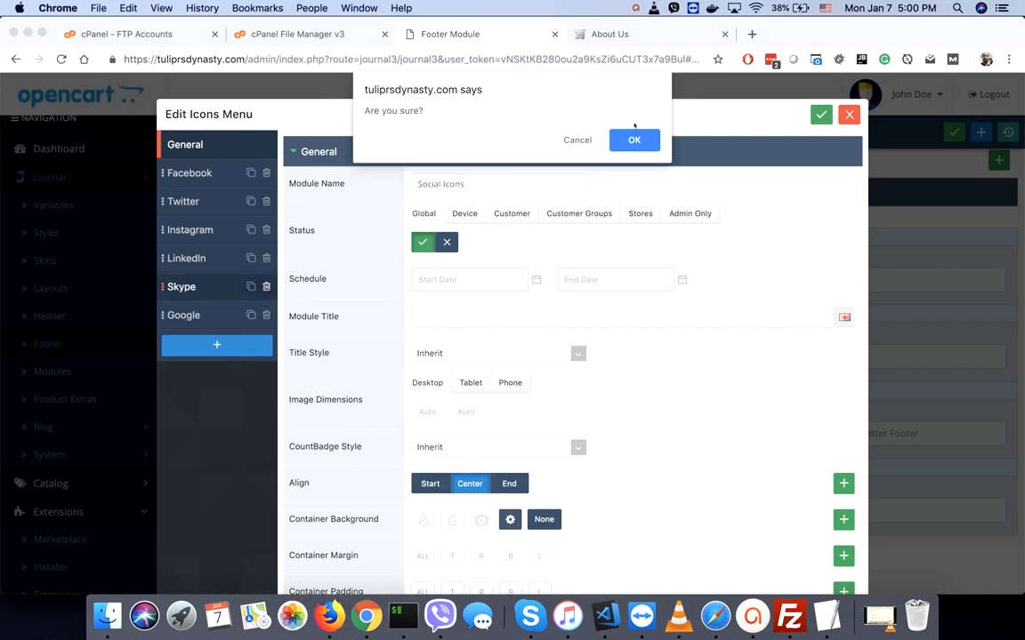
pyautogui.press('Return')
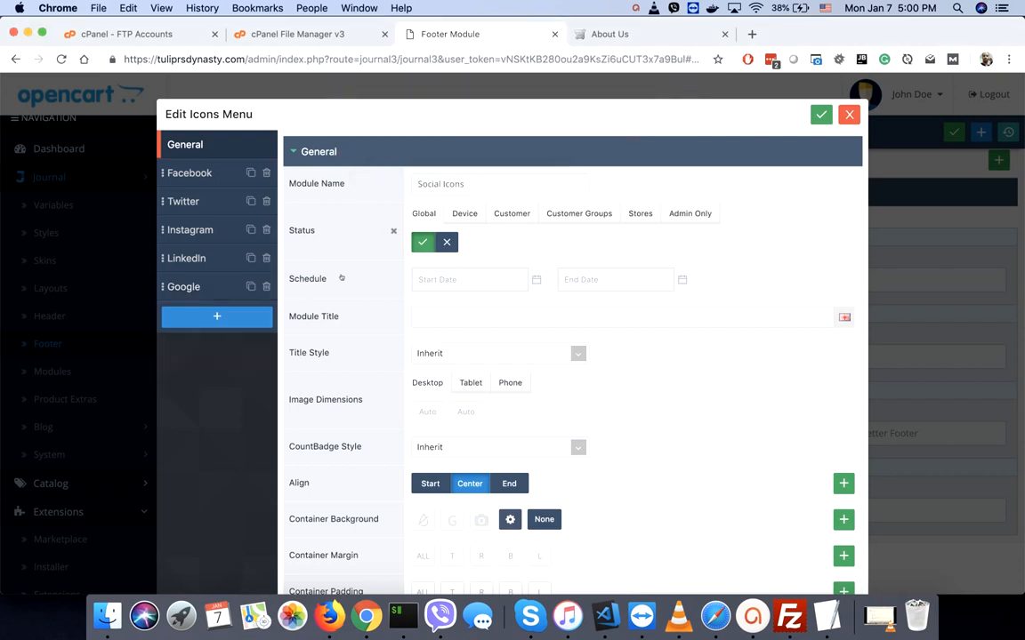
pyautogui.click(266, 286)
pyautogui.click(620, 138)
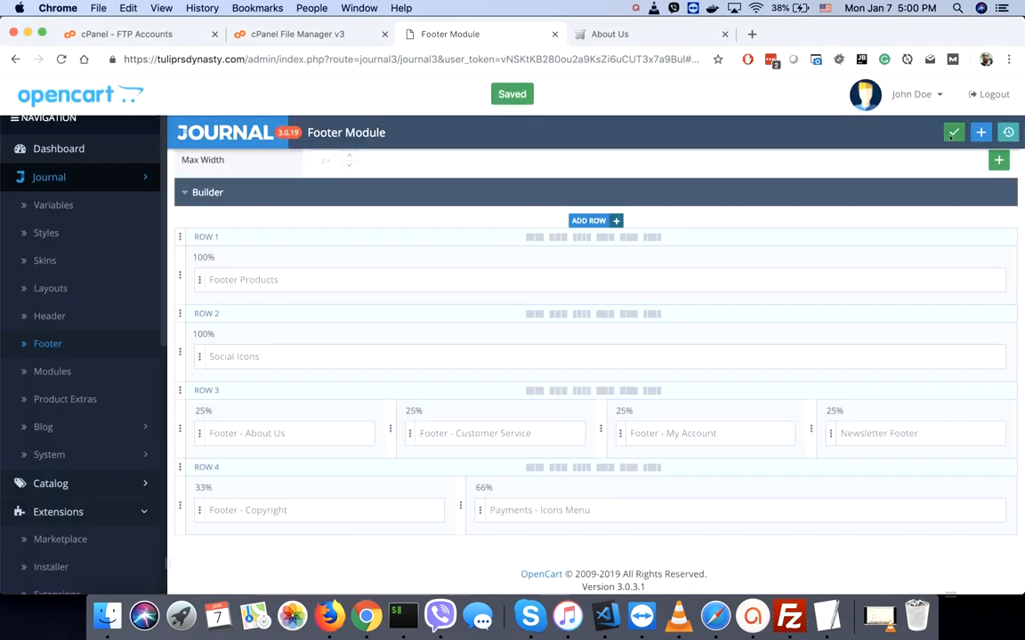
# - Reload the storefront to verify the footer icons, then return to the footer builder
pyautogui.click(612, 34)
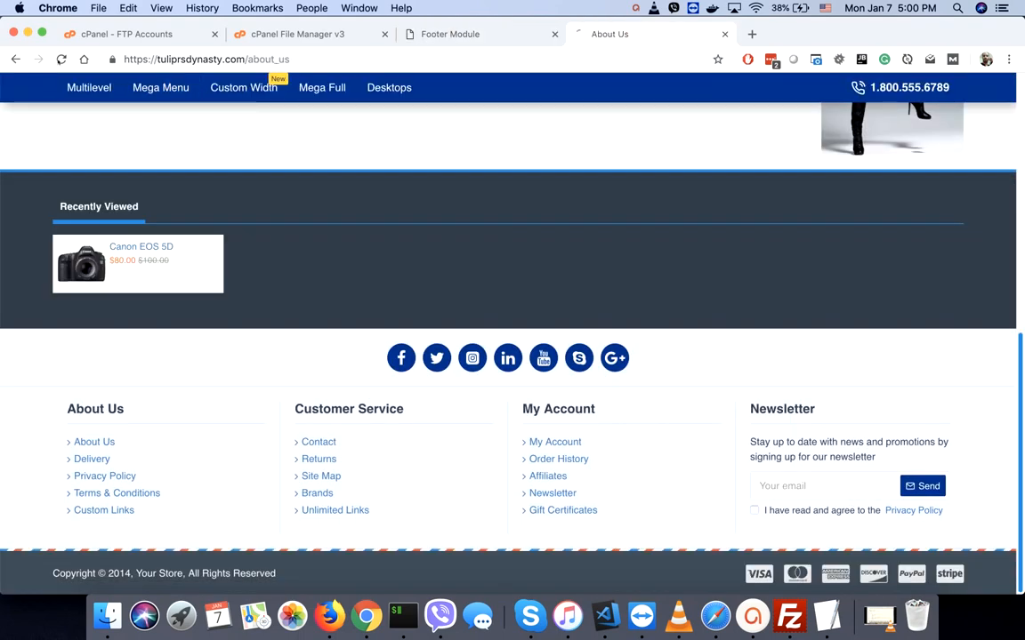
pyautogui.click(62, 59)
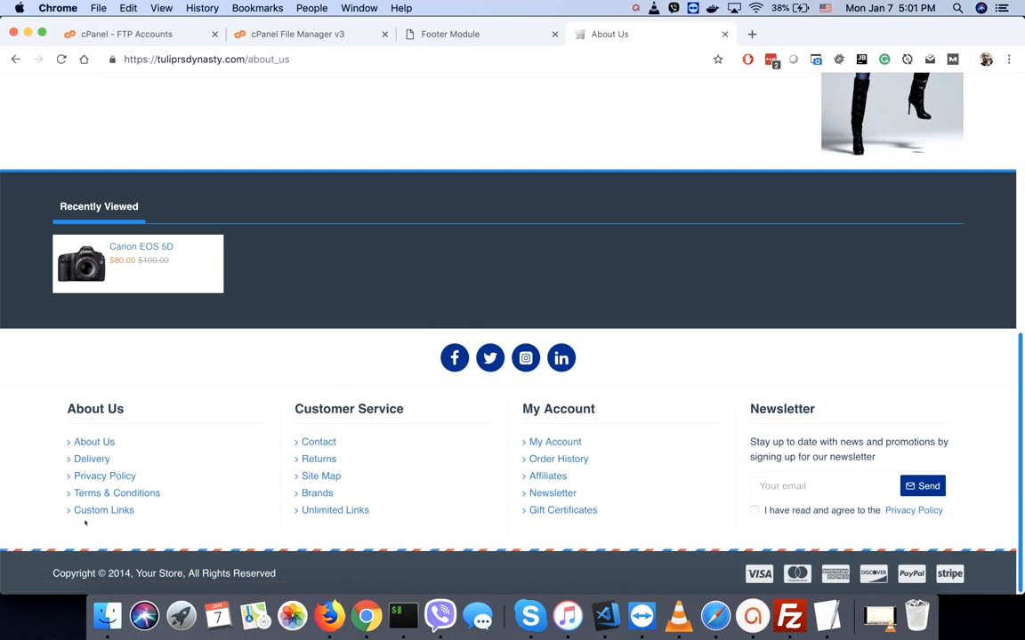
pyautogui.click(452, 34)
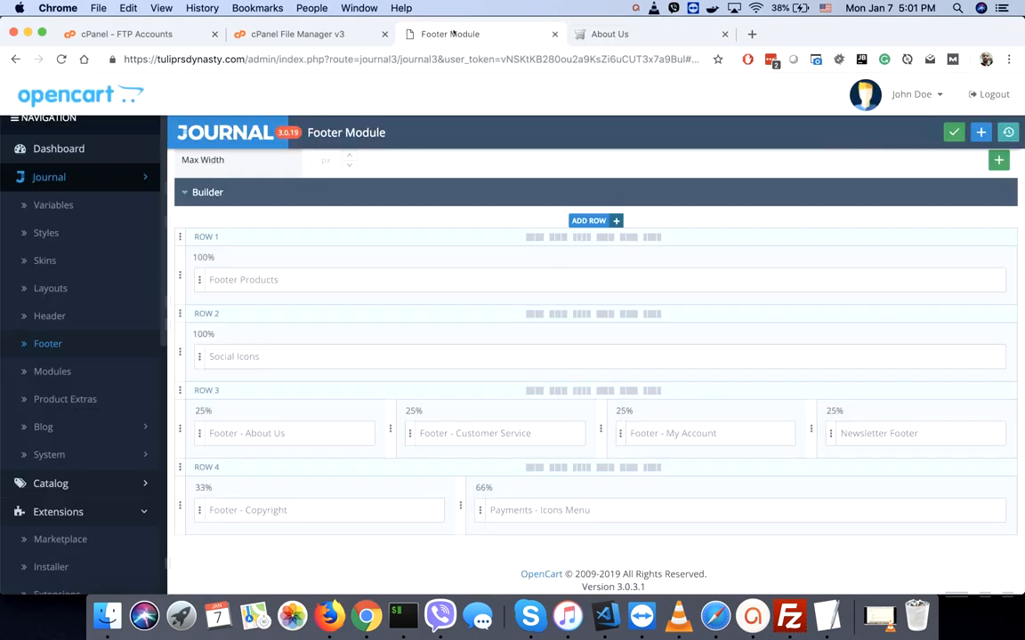
# - Delete the Custom link from the Footer - About Us links module
pyautogui.click(260, 433)
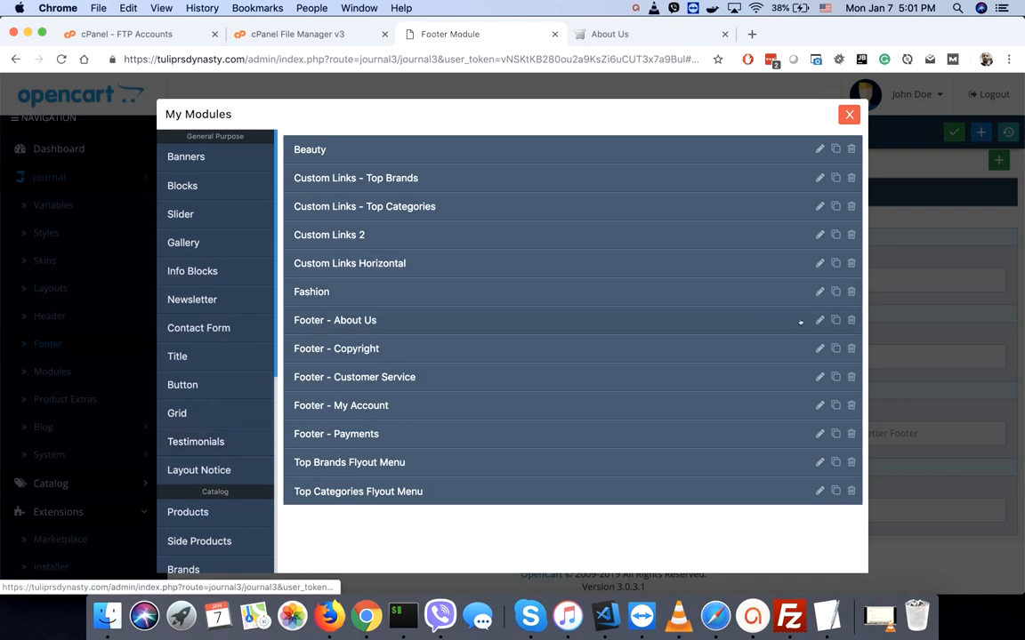
pyautogui.click(820, 321)
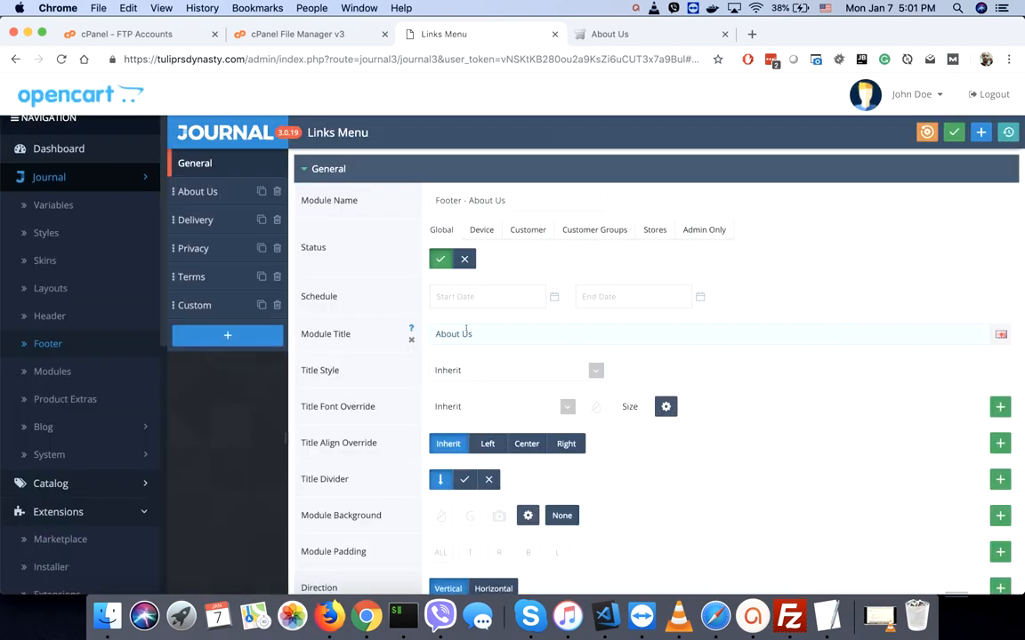
pyautogui.scroll(-2, 466, 331)
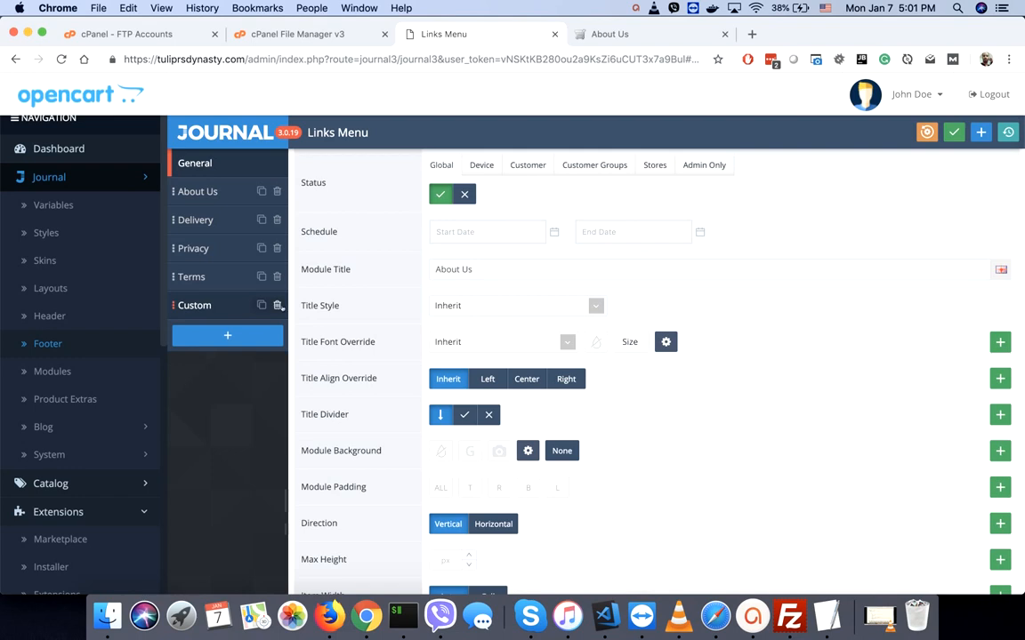
pyautogui.click(277, 305)
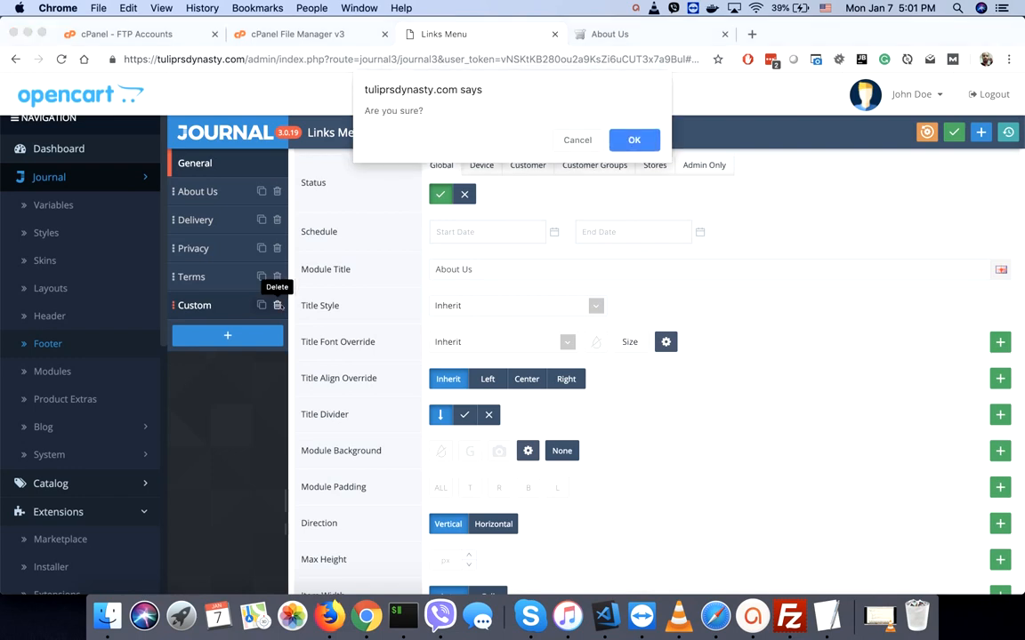
pyautogui.click(617, 135)
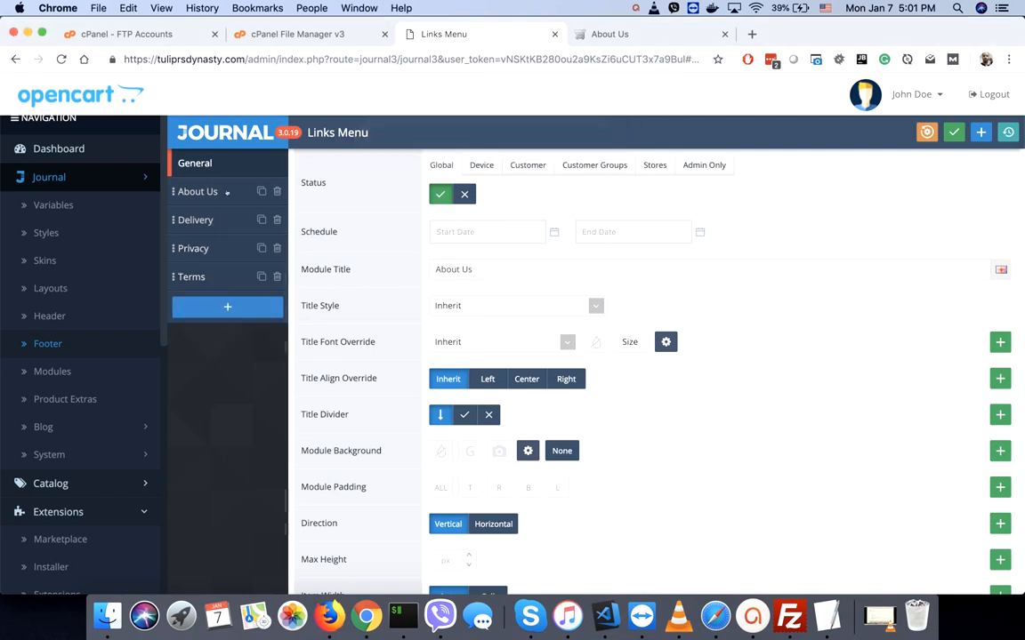
# - Save the About Us links, check the storefront footer, and return to Journal Footer
pyautogui.click(201, 192)
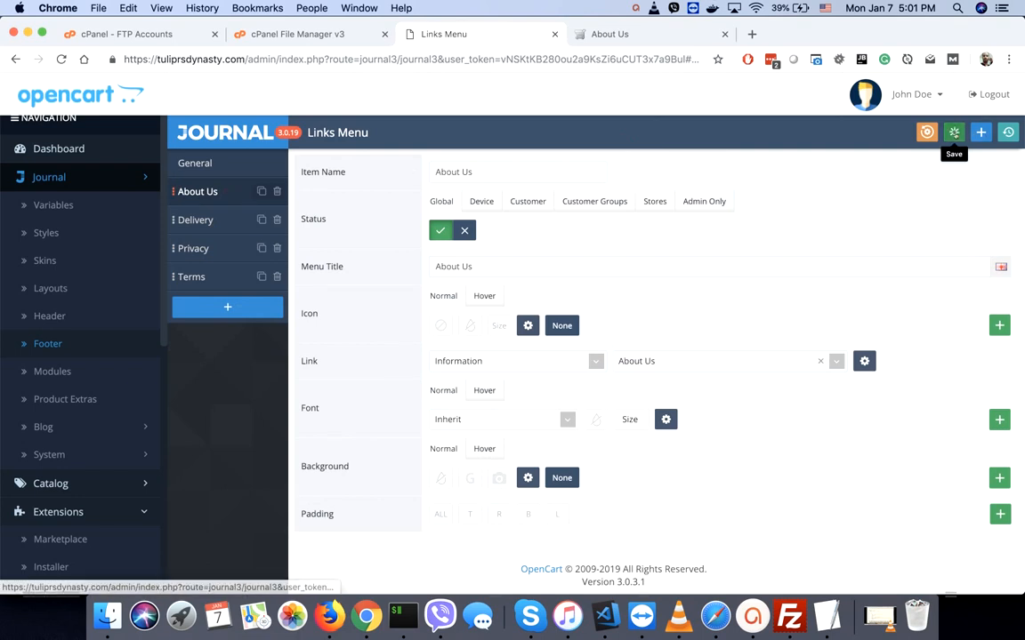
pyautogui.click(954, 132)
pyautogui.click(628, 33)
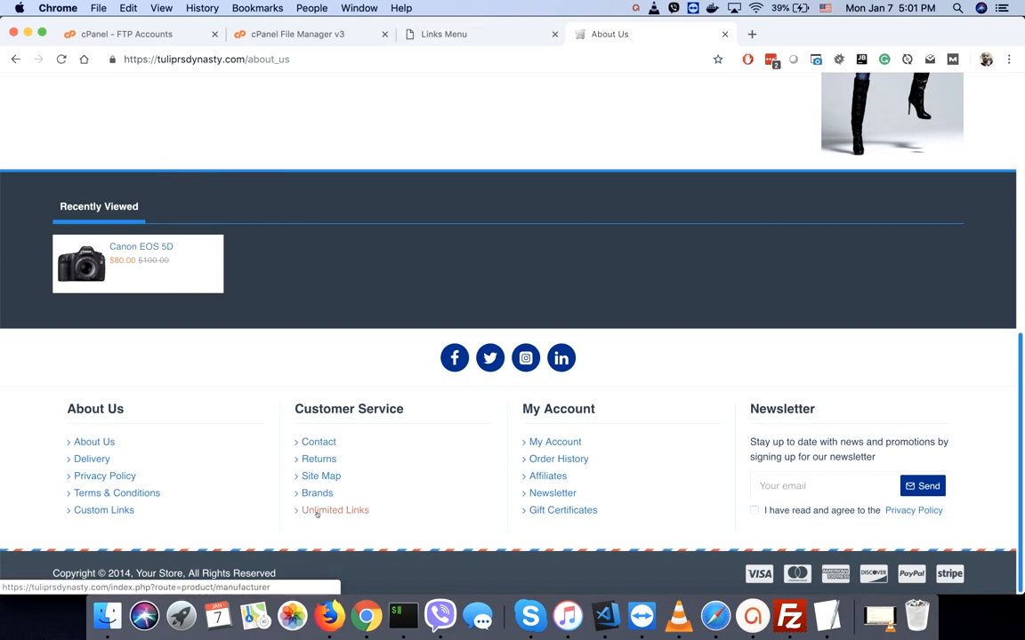
pyautogui.click(472, 33)
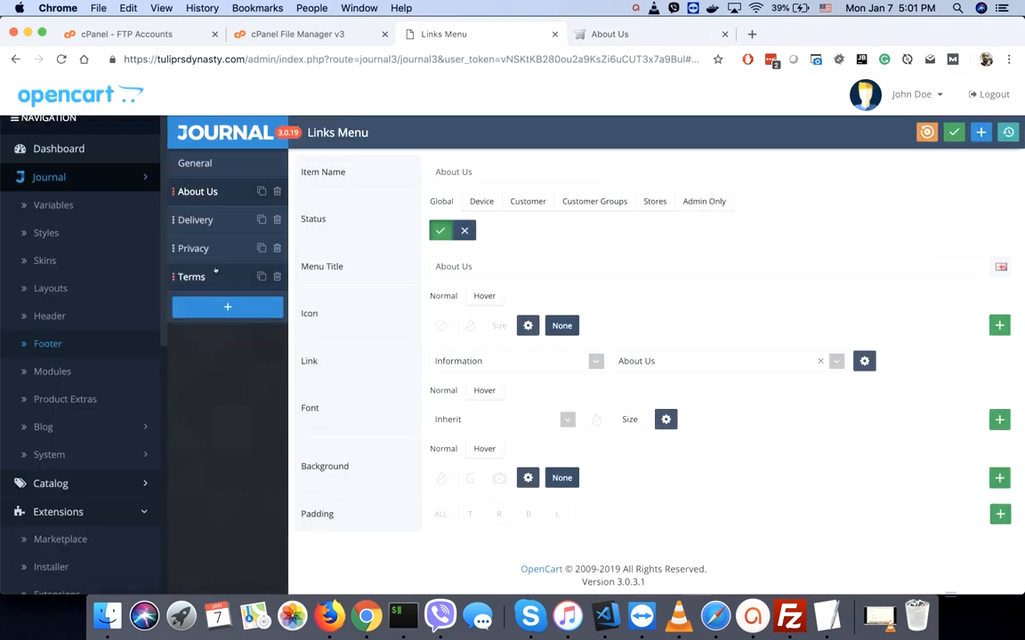
pyautogui.click(49, 343)
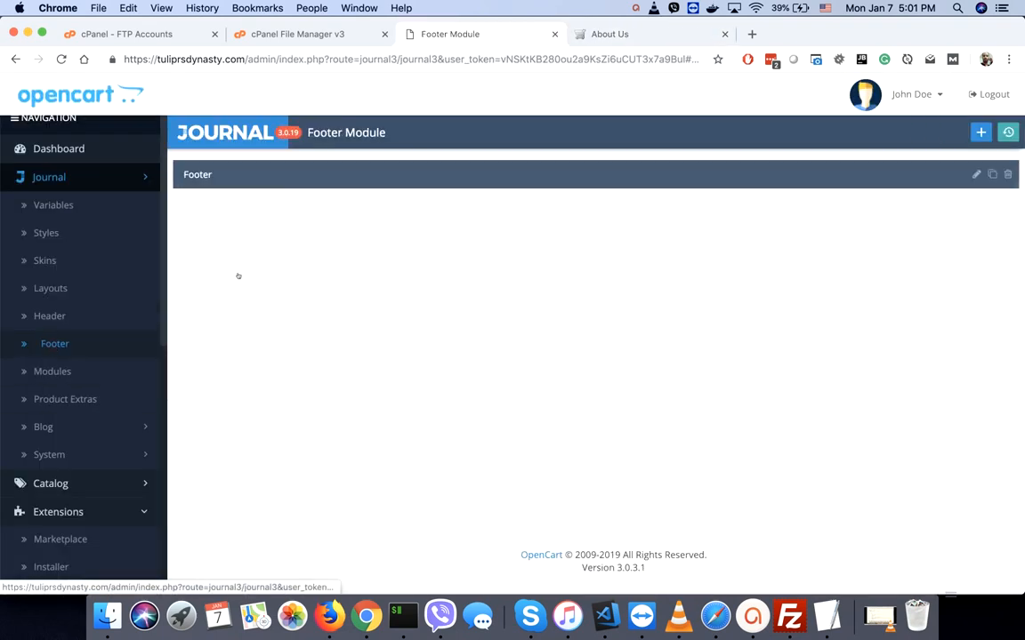
# - Open the Footer - Customer Service links module for editing
pyautogui.click(481, 175)
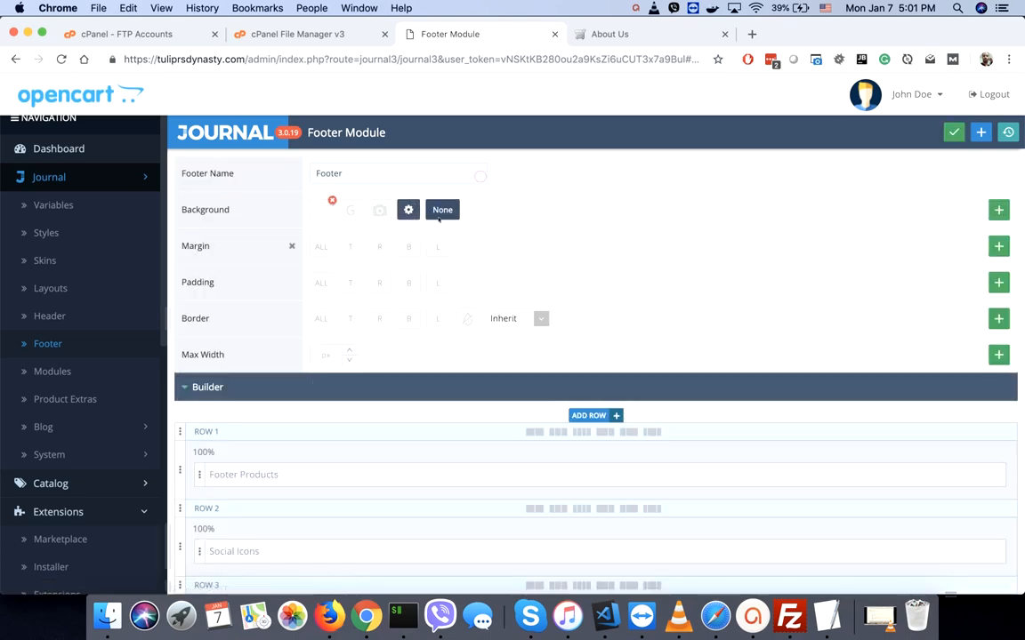
pyautogui.scroll(-5, 311, 454)
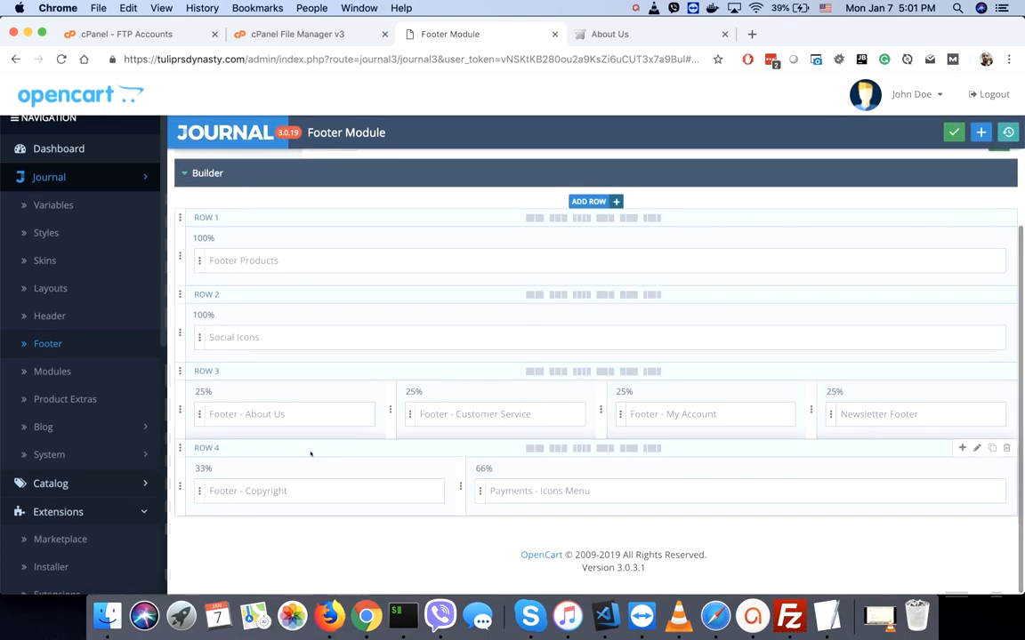
pyautogui.click(474, 416)
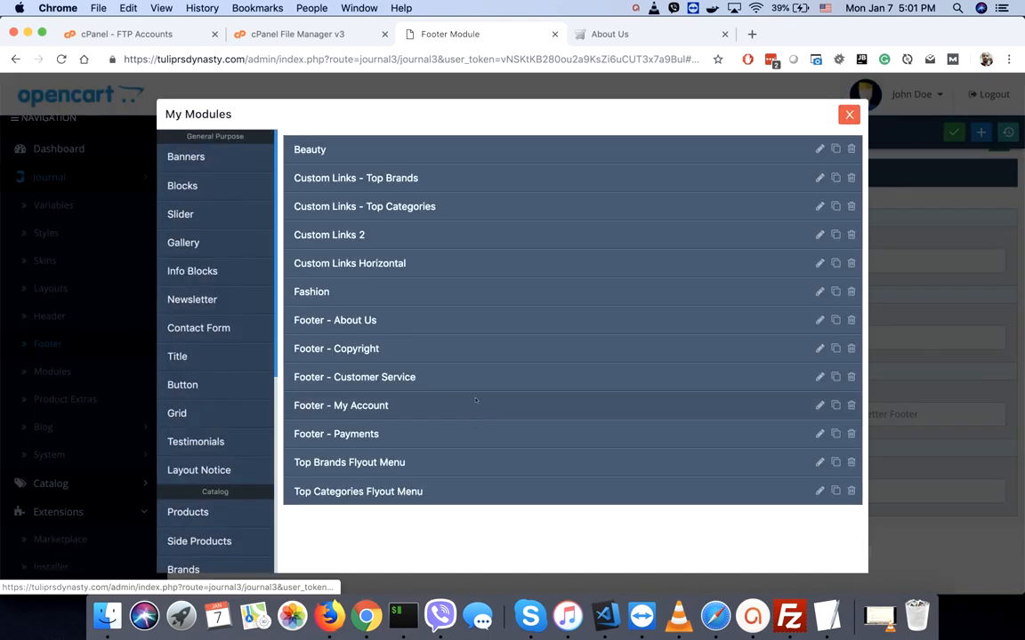
pyautogui.click(820, 377)
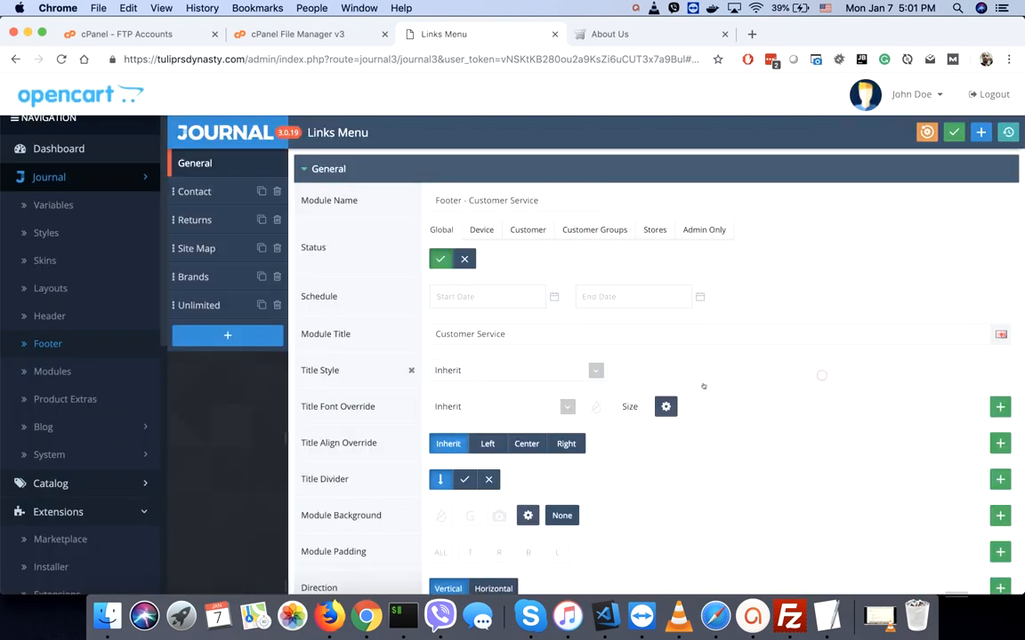
pyautogui.scroll(-15, 499, 379)
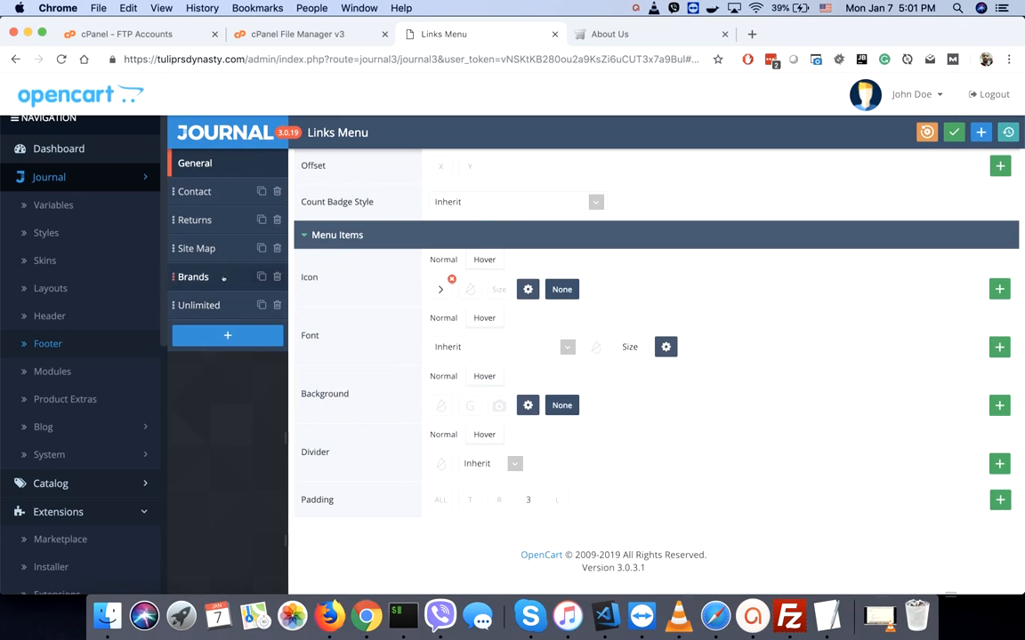
# - Delete the Unlimited and Brands links and save the Customer Service column
pyautogui.click(278, 305)
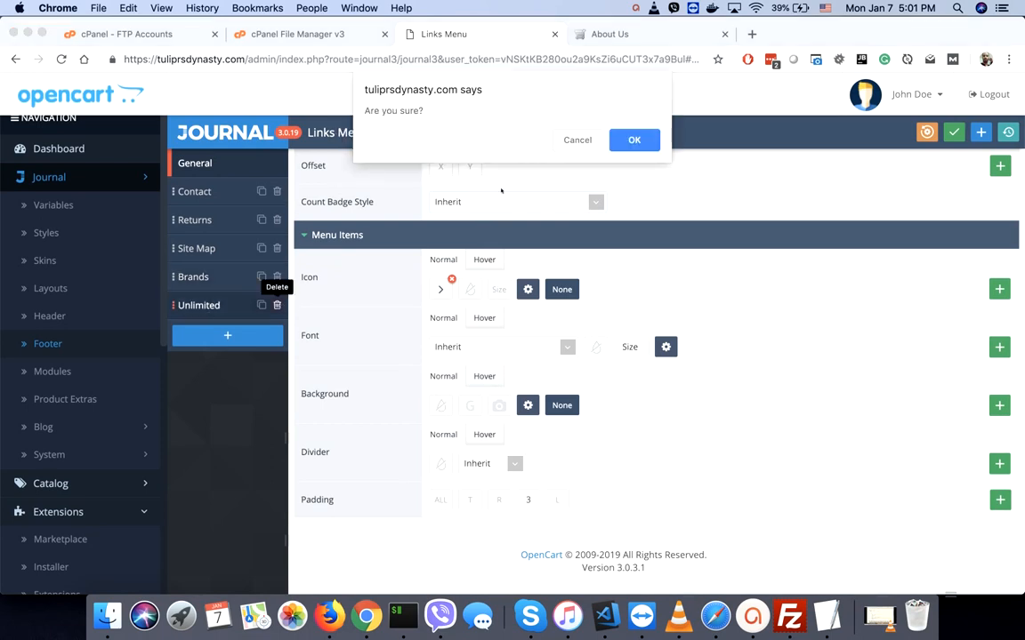
pyautogui.click(617, 138)
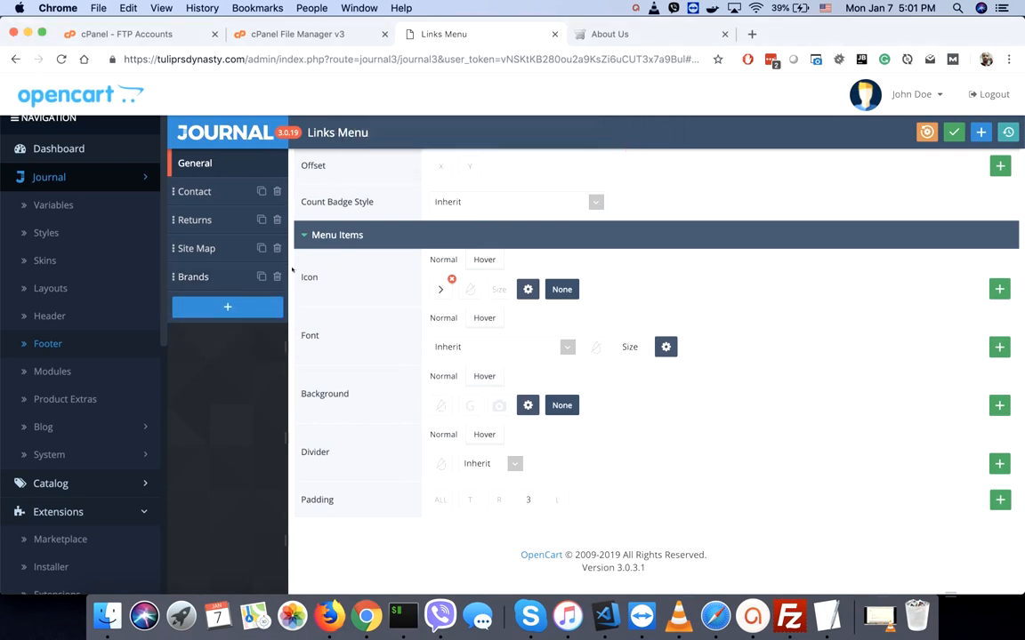
pyautogui.click(277, 276)
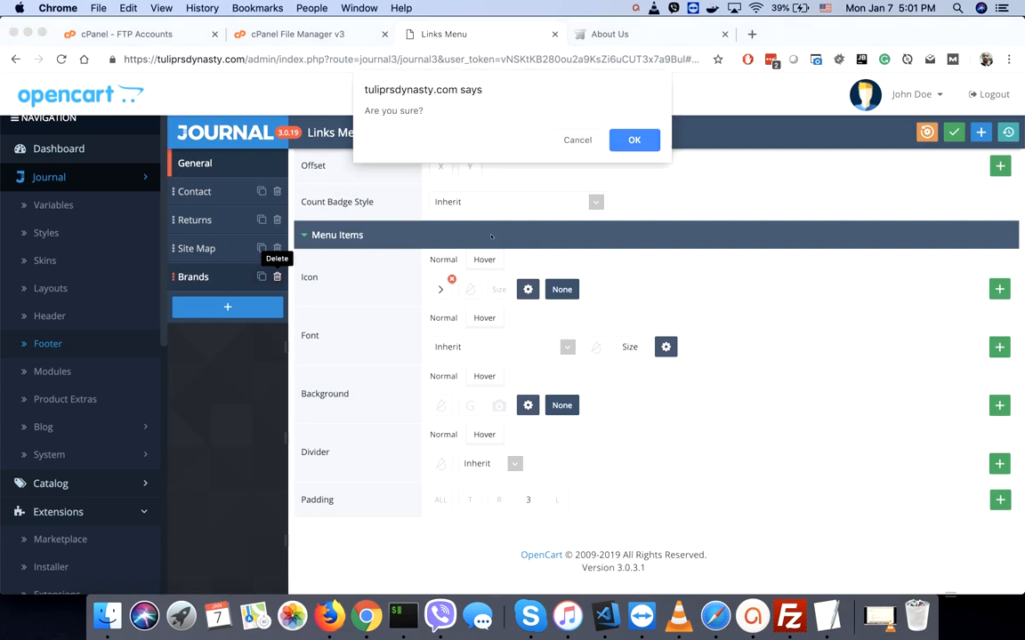
pyautogui.click(632, 138)
pyautogui.click(952, 131)
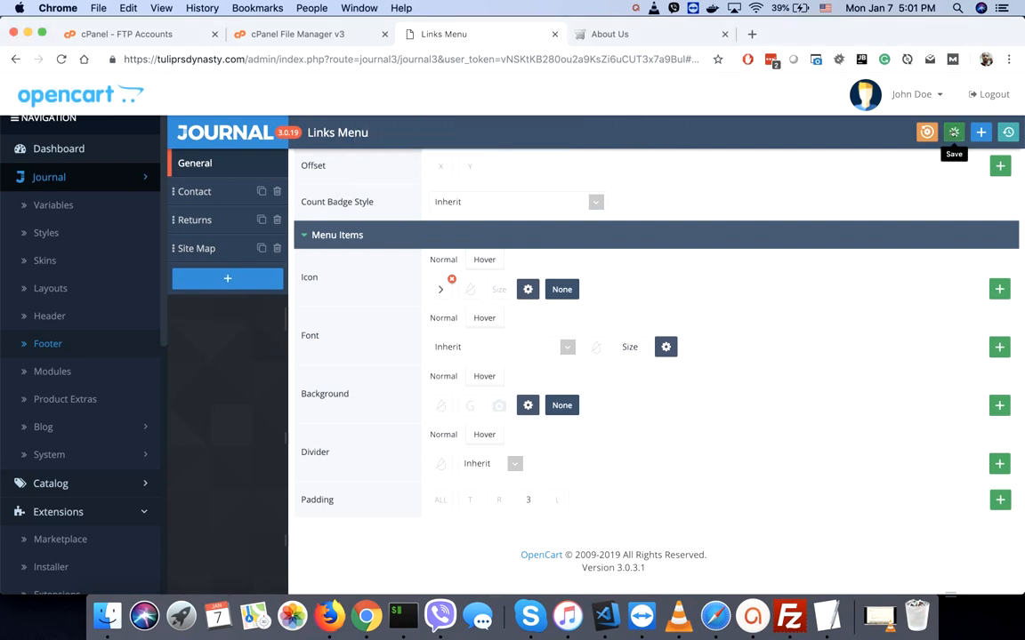
# - Check the storefront footer and go back to the footer modules list
pyautogui.click(629, 34)
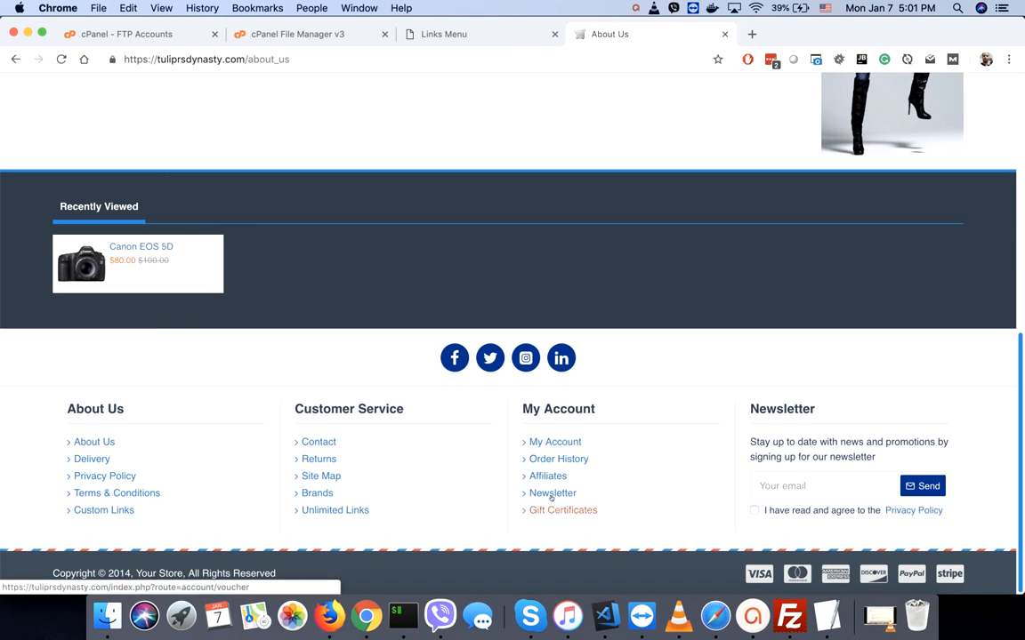
pyautogui.click(443, 34)
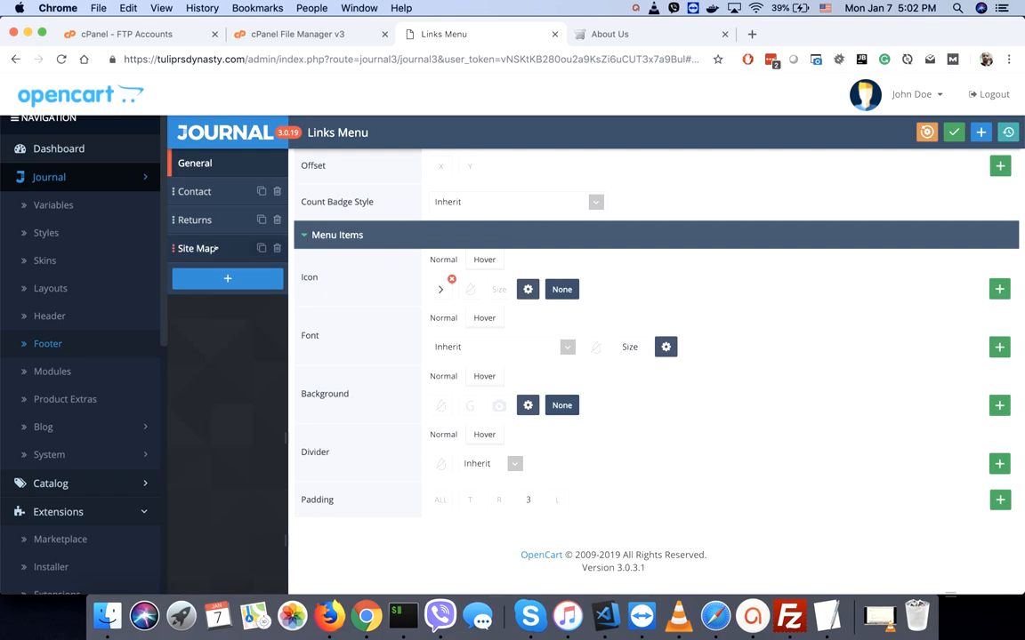
pyautogui.click(40, 345)
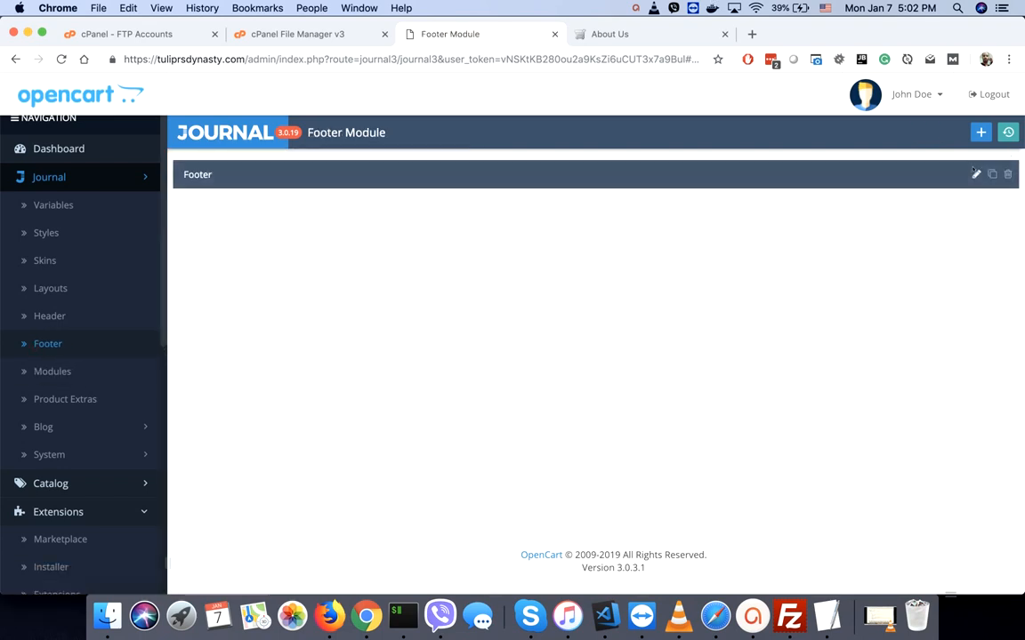
# - Delete the Gift Certificates and Affiliates links from Footer - My Account
pyautogui.click(975, 175)
pyautogui.scroll(-5, 815, 324)
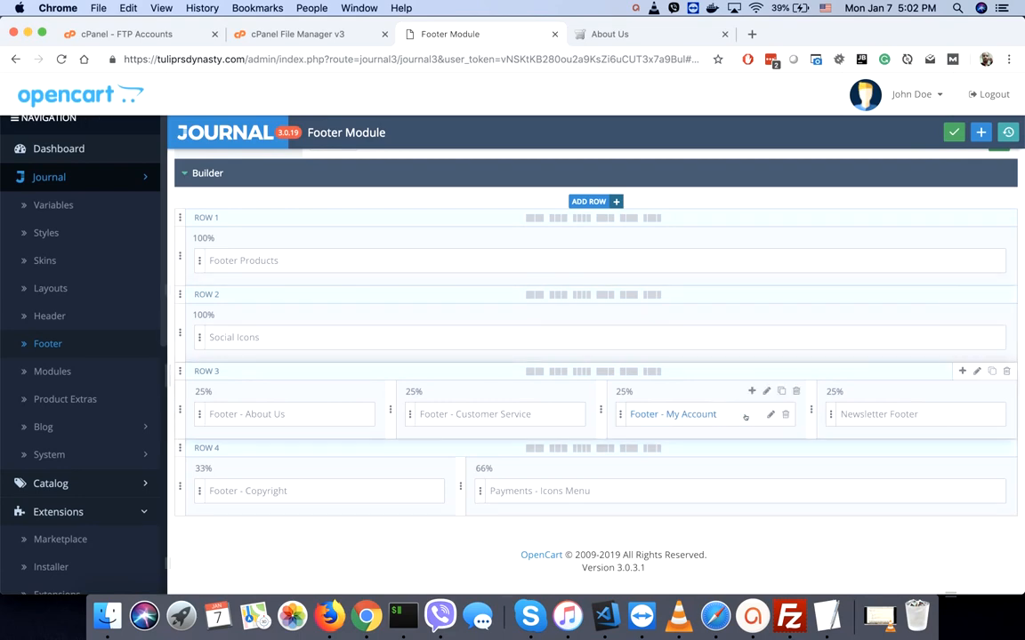
pyautogui.click(771, 415)
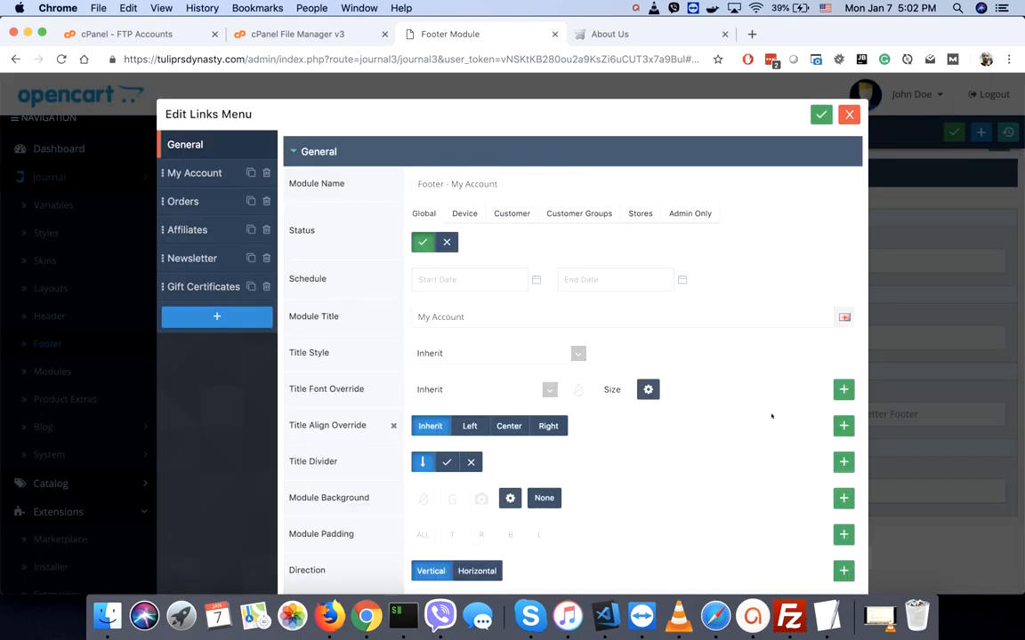
pyautogui.click(266, 287)
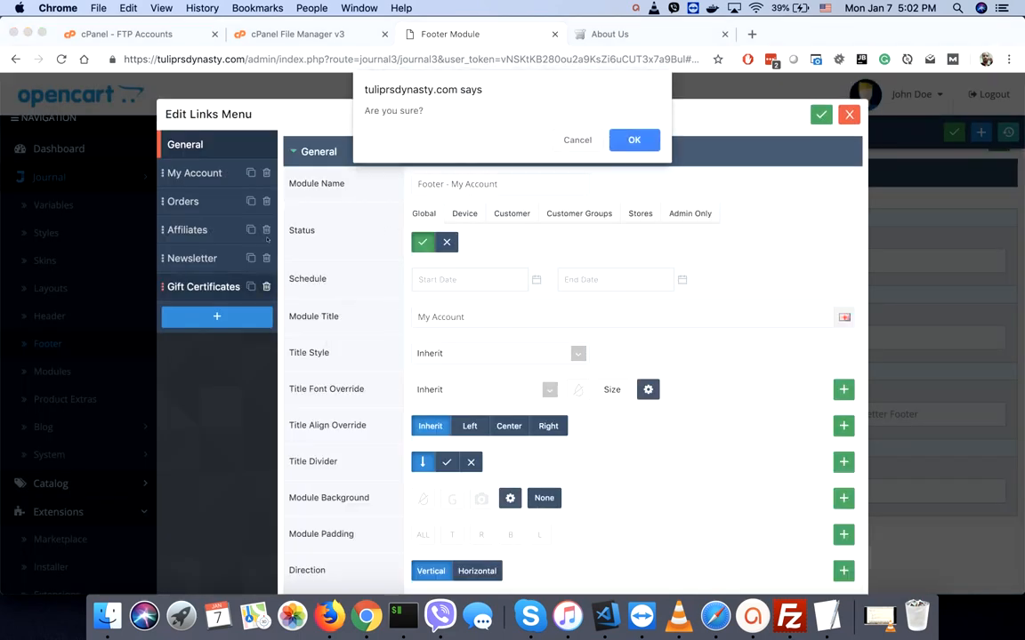
pyautogui.click(634, 139)
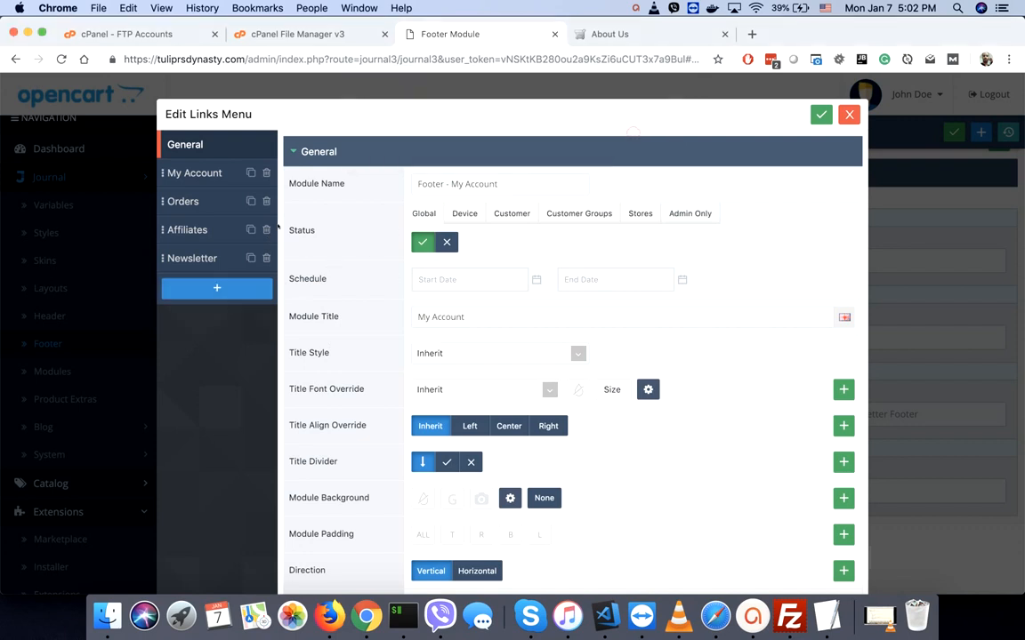
pyautogui.click(266, 230)
pyautogui.click(633, 139)
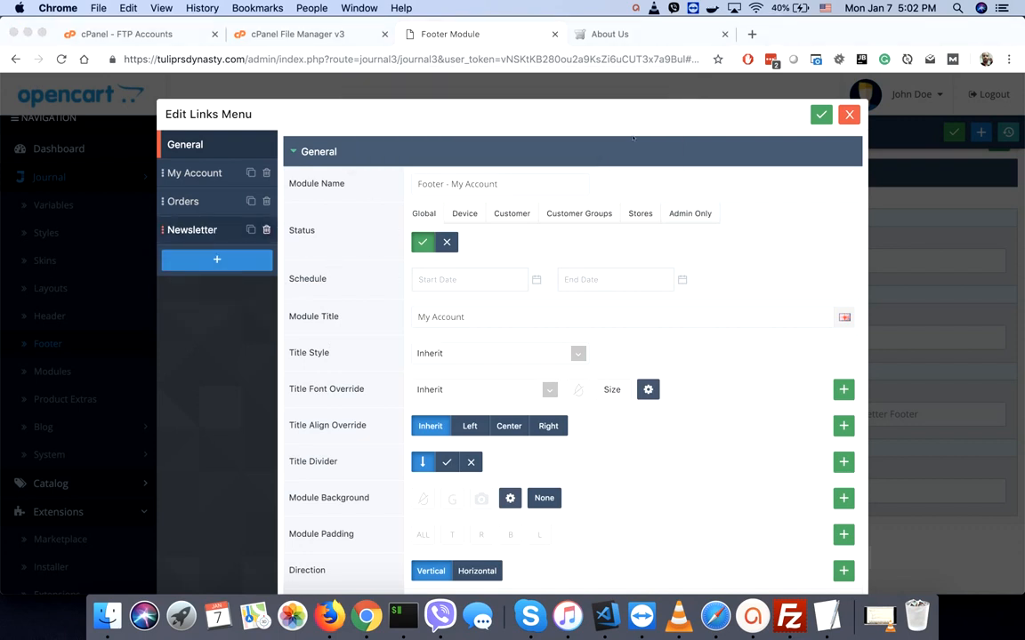
# - Save the My Account links, close the editor, and view the storefront footer
pyautogui.click(848, 114)
pyautogui.click(953, 132)
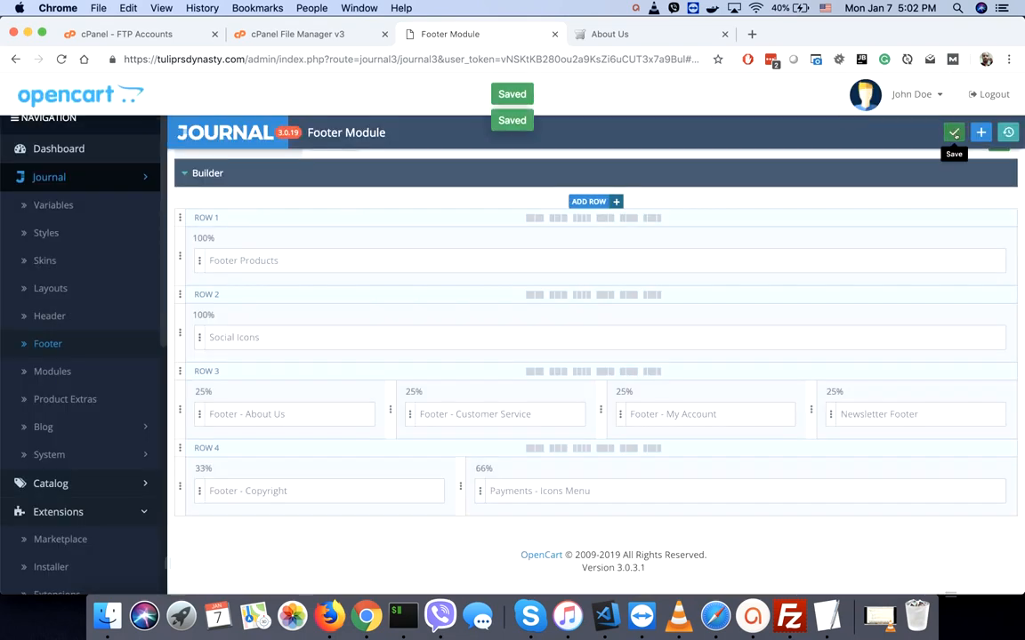
pyautogui.click(636, 34)
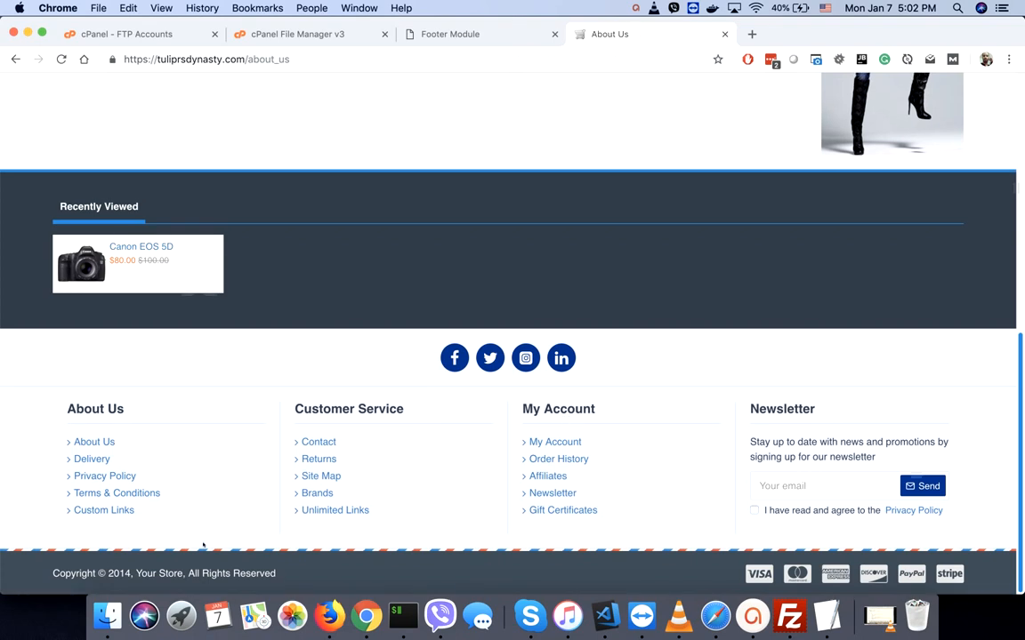
# - Open the Copyright footer item and change the year from 2014 to 2019
pyautogui.click(445, 34)
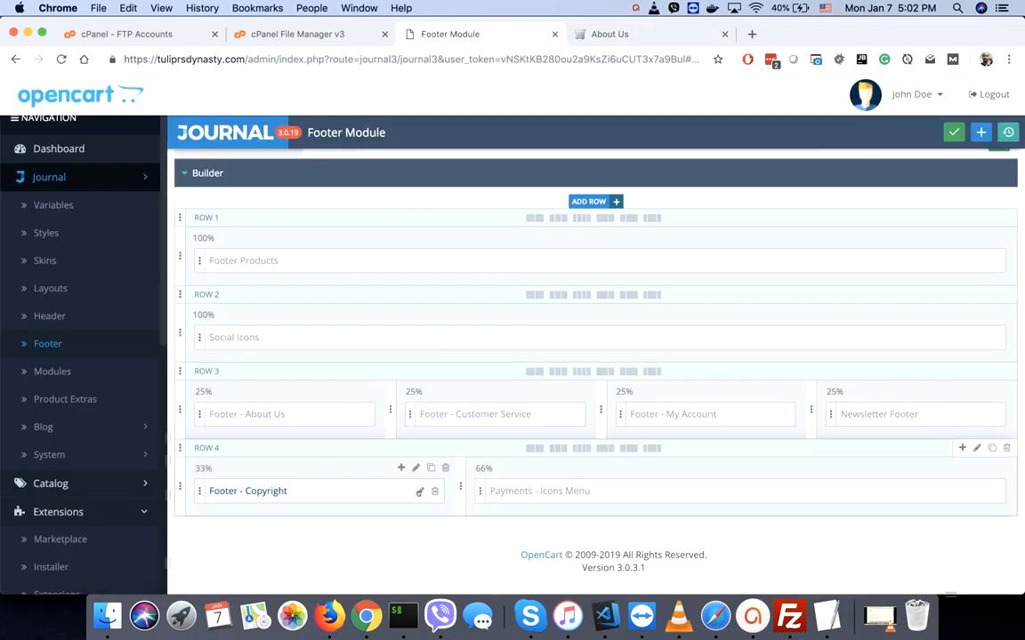
pyautogui.click(419, 491)
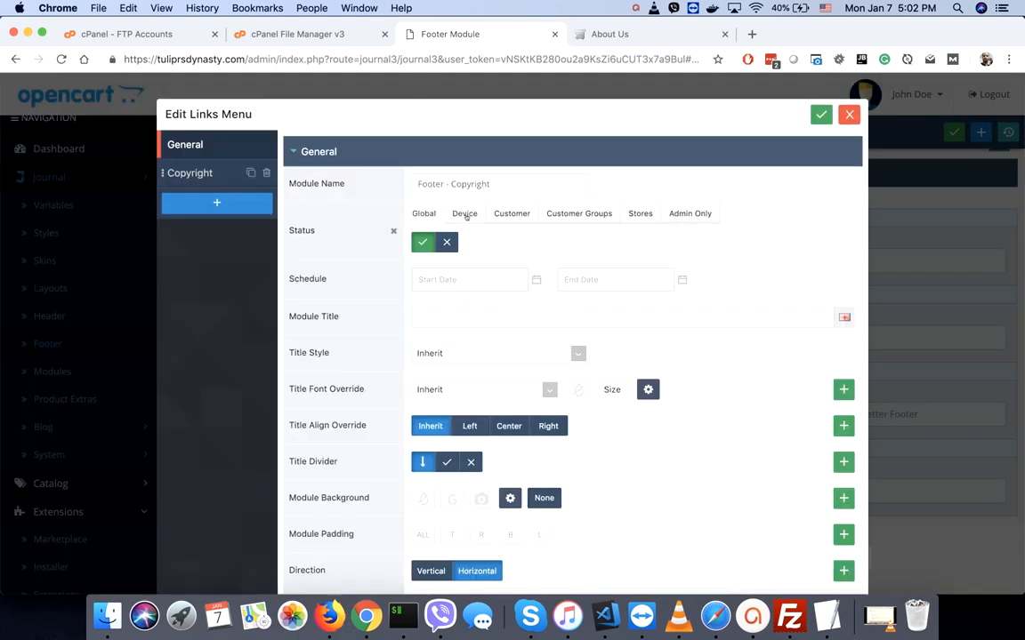
pyautogui.click(210, 175)
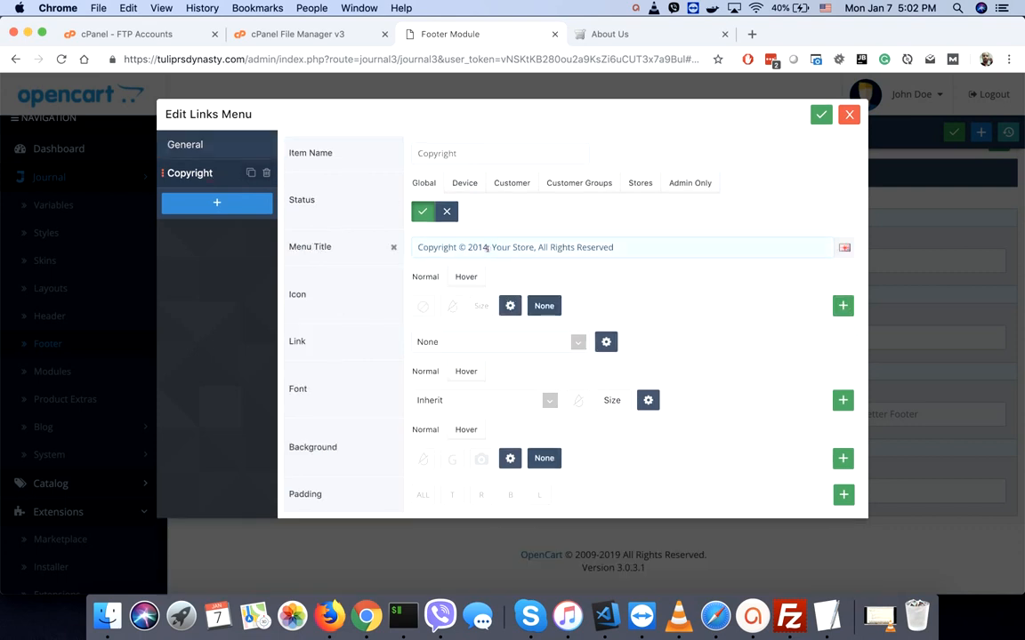
pyautogui.press('BackSpace')
pyautogui.write('9')
# - Replace 'Your Store' in the copyright line with 'TulipRsDynasty'
pyautogui.keyDown('shift'); pyautogui.click(524, 251); pyautogui.keyUp('shift')
pyautogui.keyDown('shift'); pyautogui.click(534, 248); pyautogui.keyUp('shift')
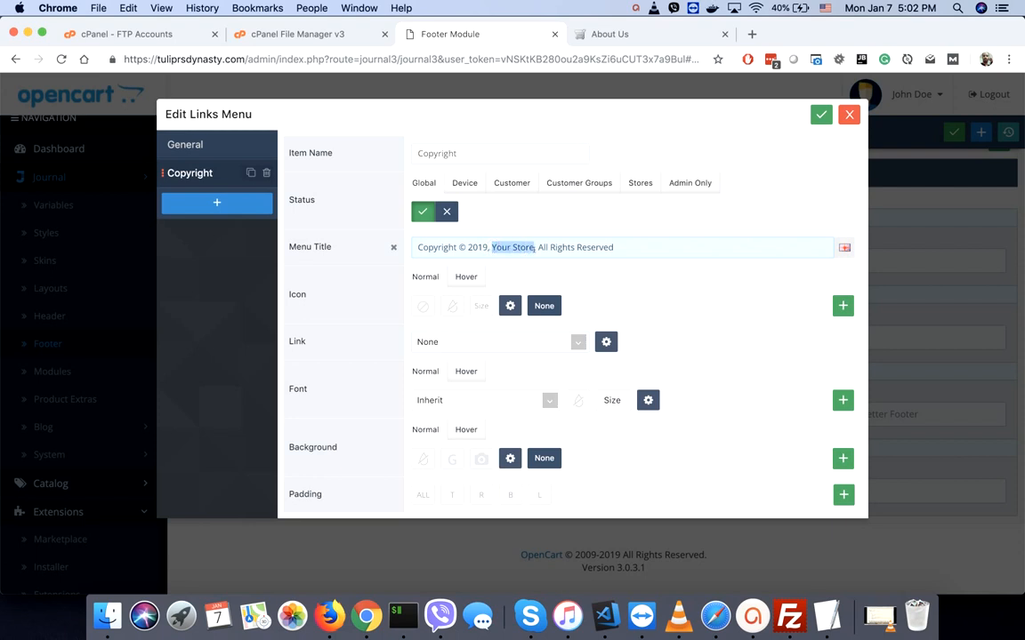
pyautogui.write('Tulip')
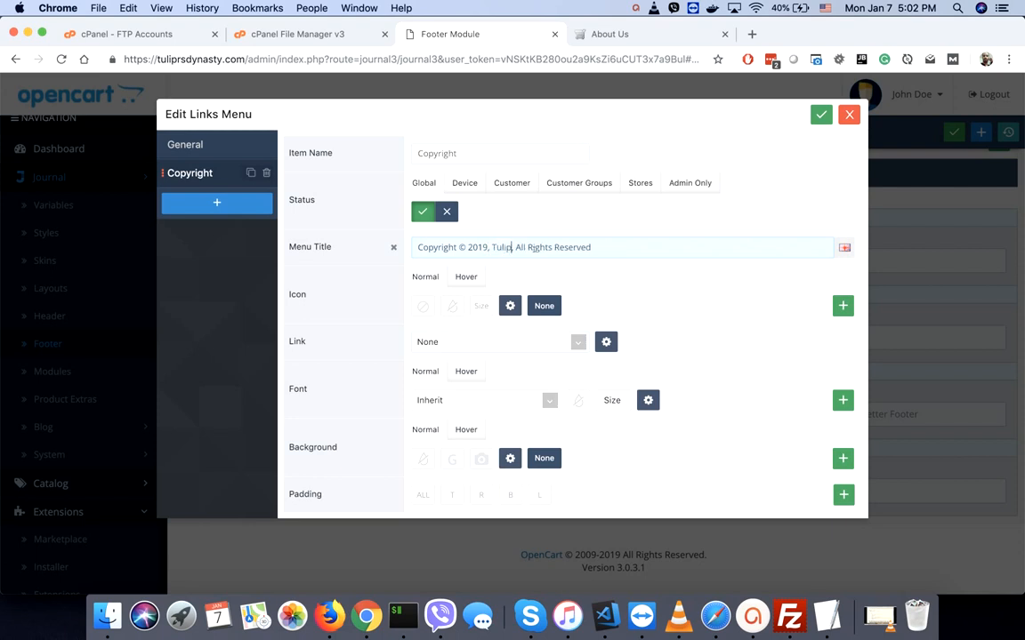
pyautogui.press('BackSpace')
pyautogui.write('RsDynast')
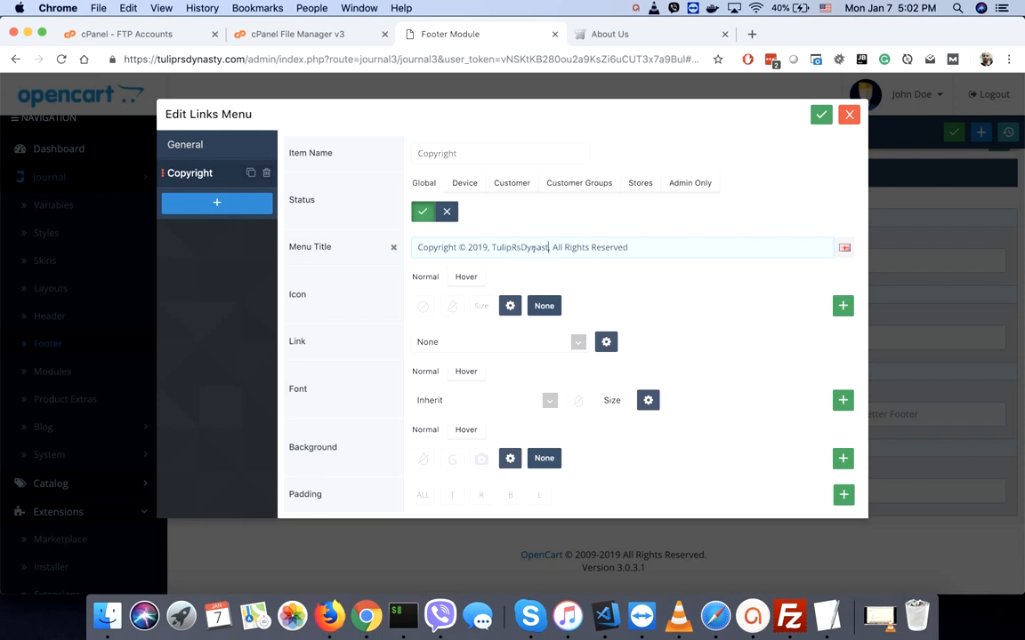
pyautogui.write('y')
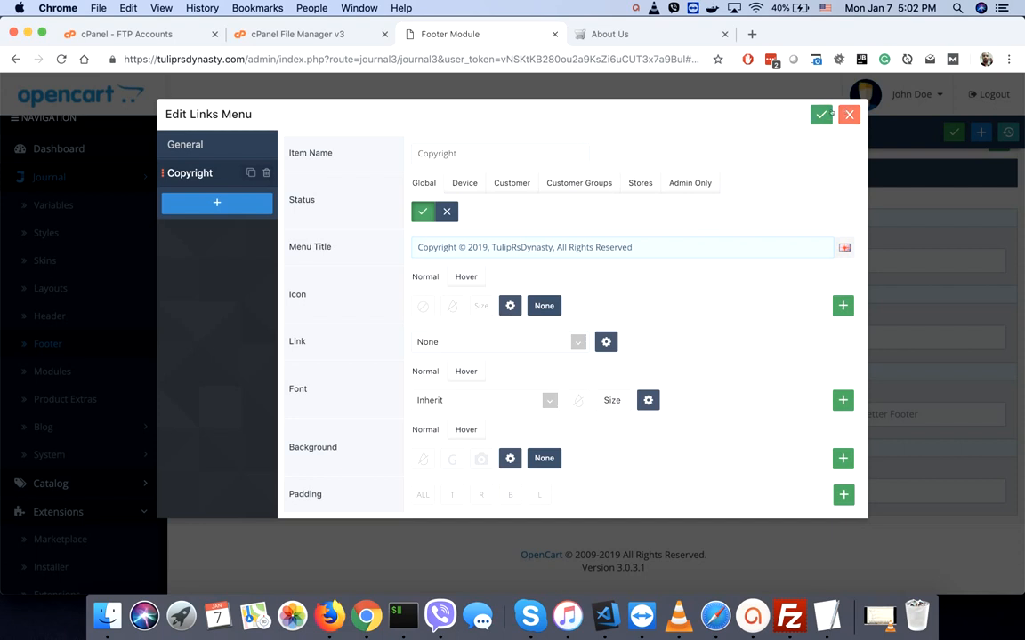
# - Save the copyright item and the footer module, then check the live storefront footer
pyautogui.click(822, 114)
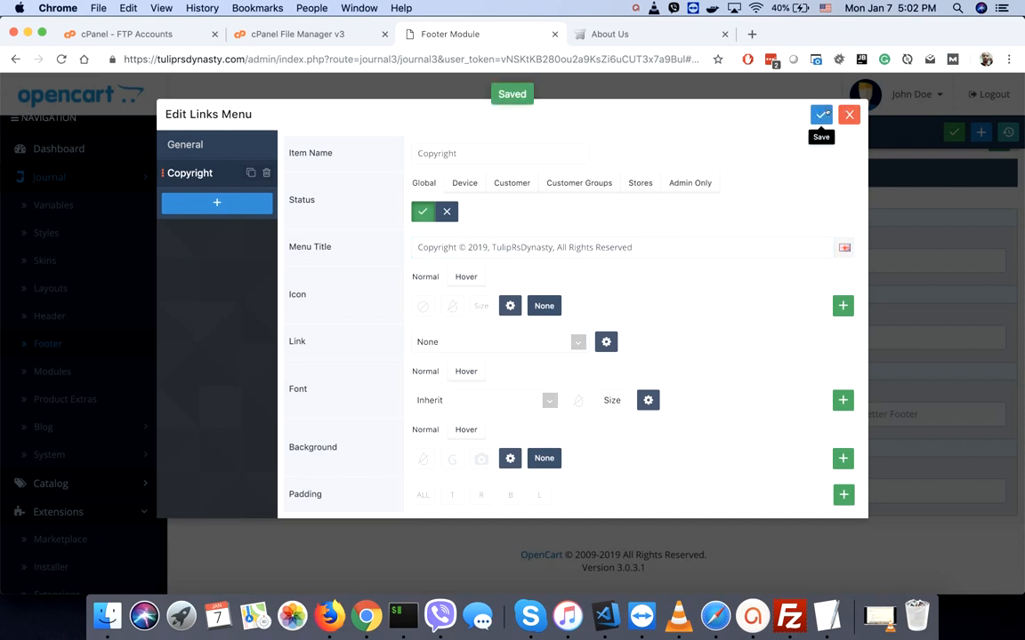
pyautogui.click(849, 114)
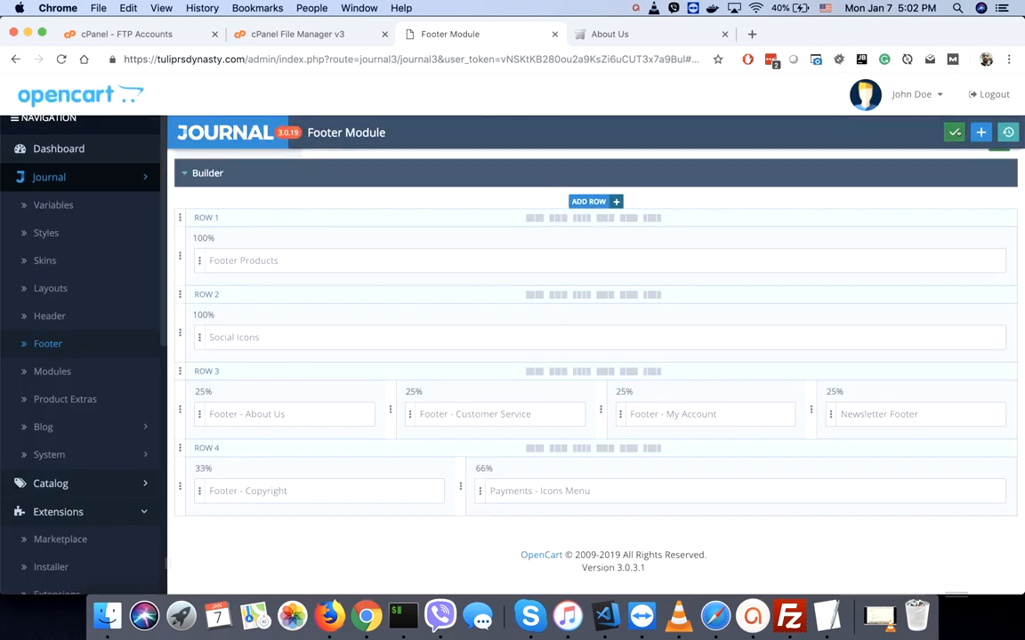
pyautogui.click(954, 132)
pyautogui.click(613, 34)
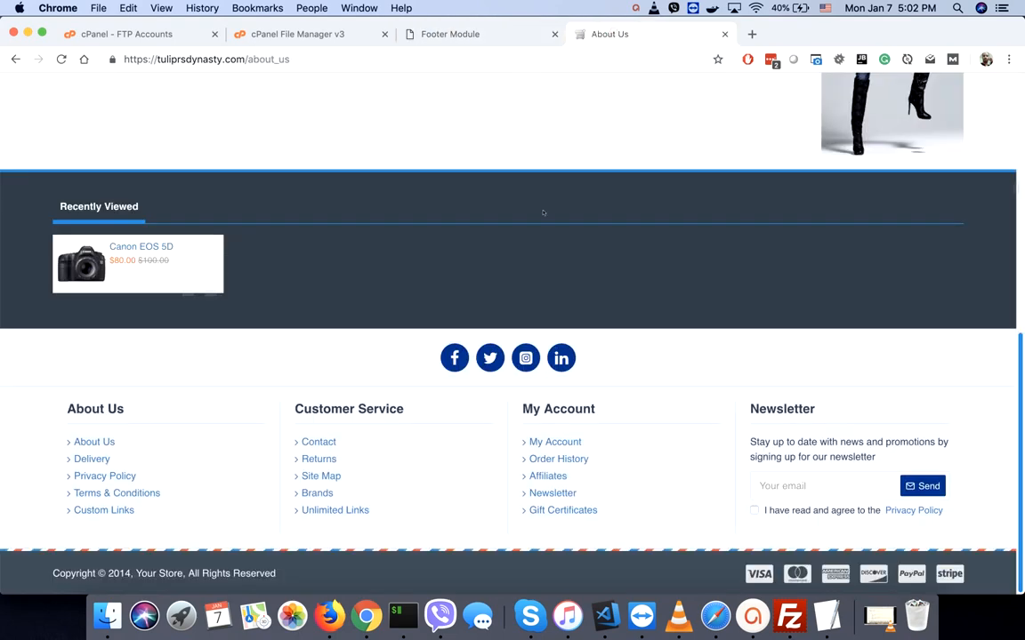
pyautogui.click(450, 36)
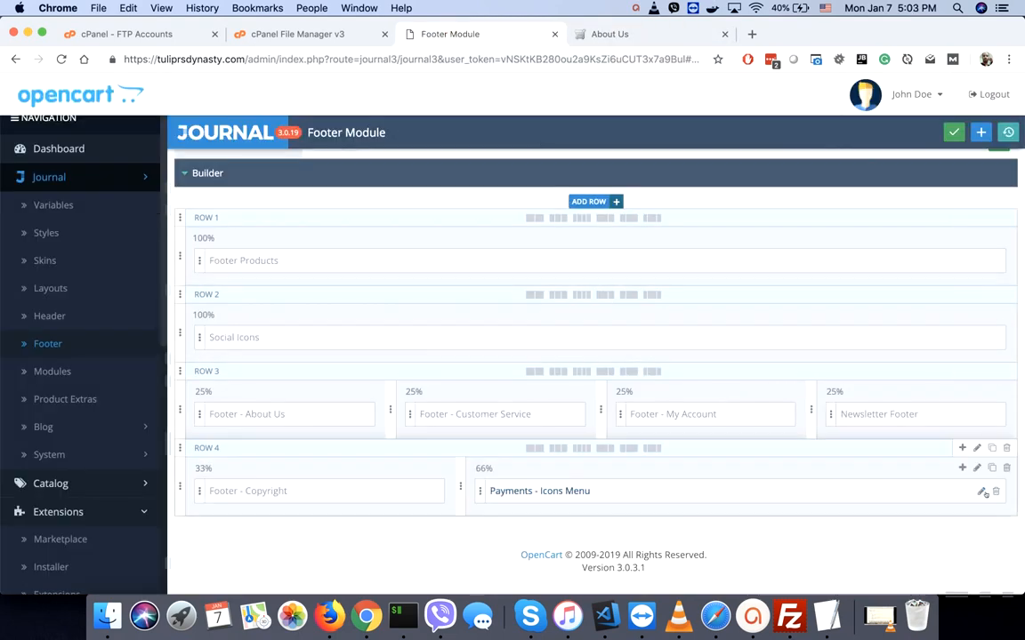
# - Delete the Visa, Mastercard and Discover icons from the Payments icons menu
pyautogui.click(984, 490)
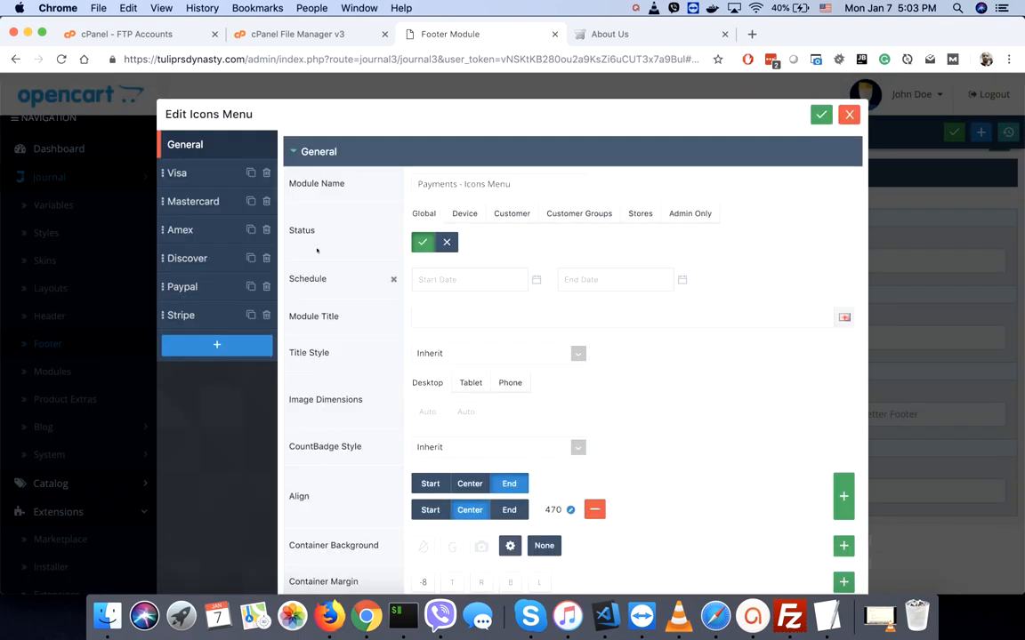
pyautogui.click(266, 172)
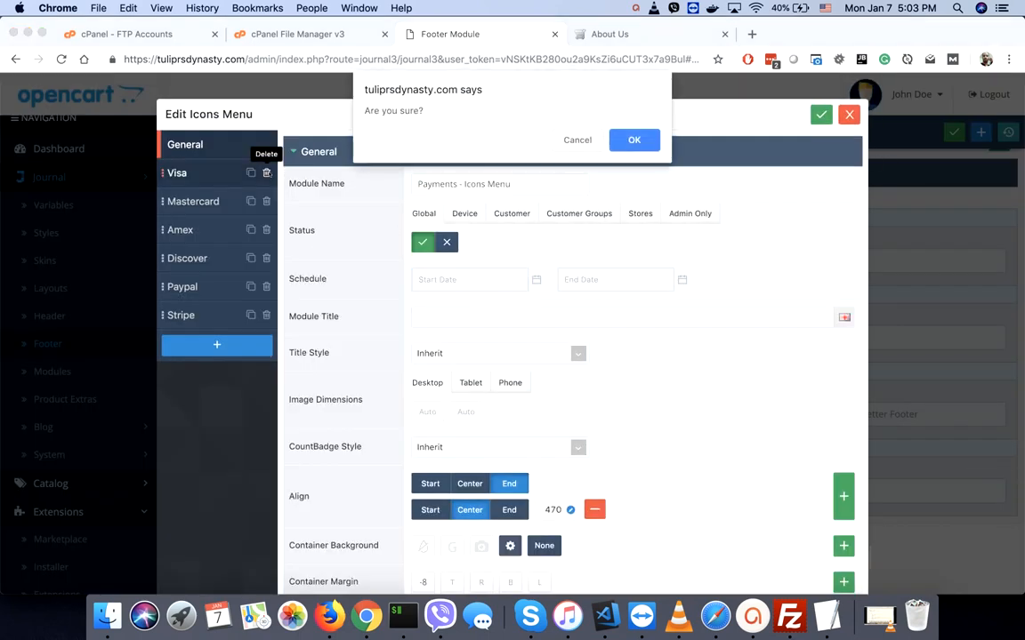
pyautogui.click(633, 141)
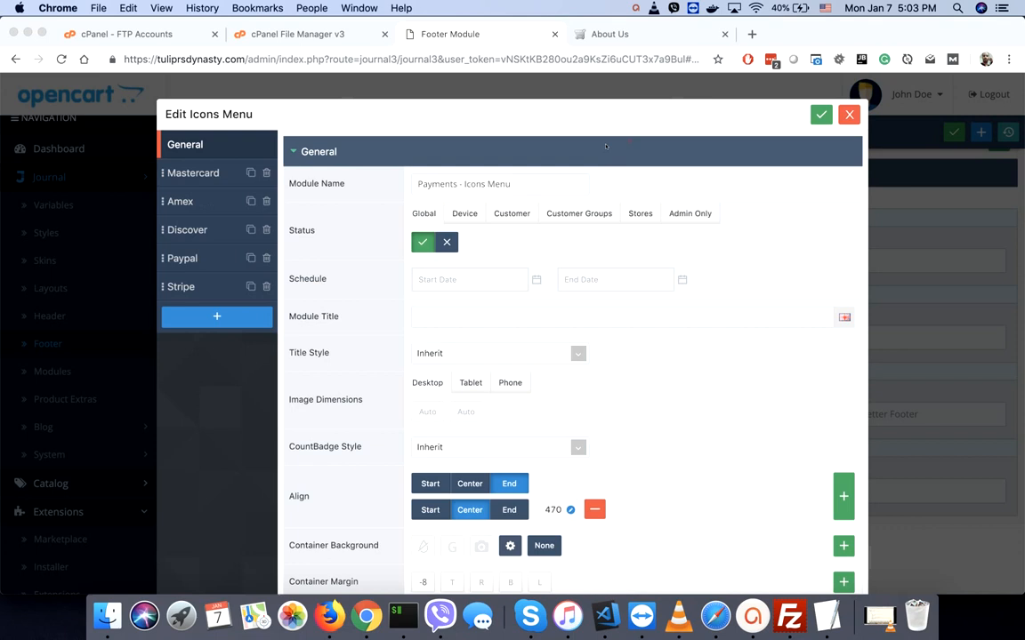
pyautogui.click(266, 173)
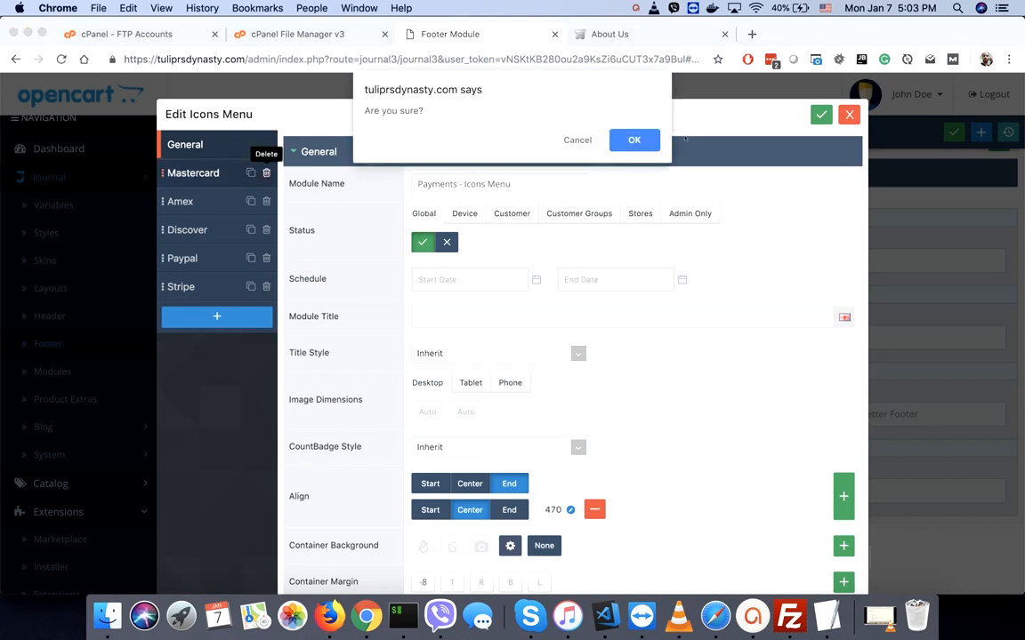
pyautogui.click(633, 140)
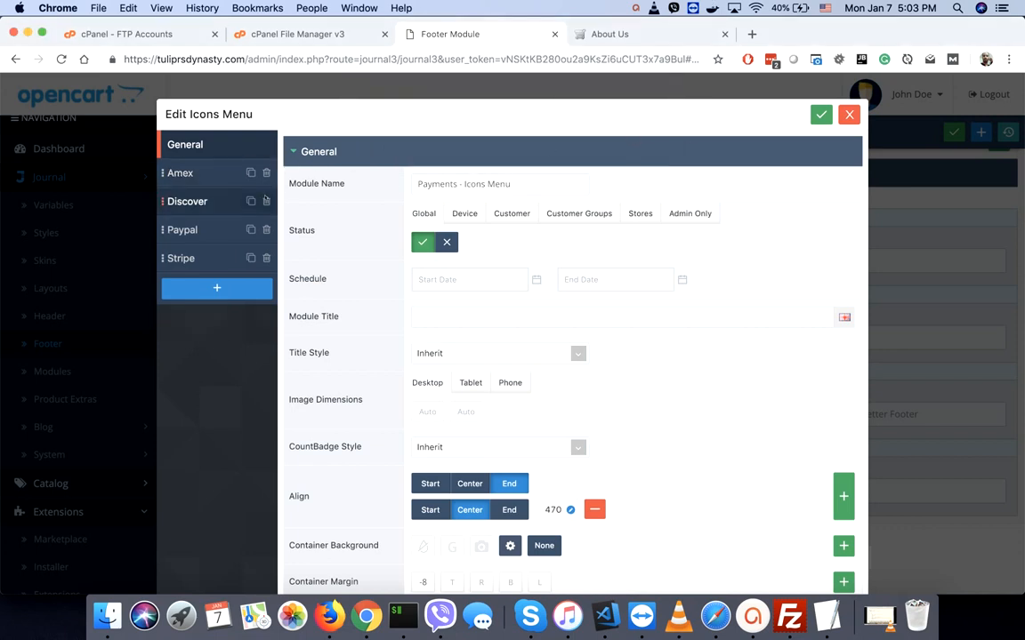
pyautogui.click(266, 201)
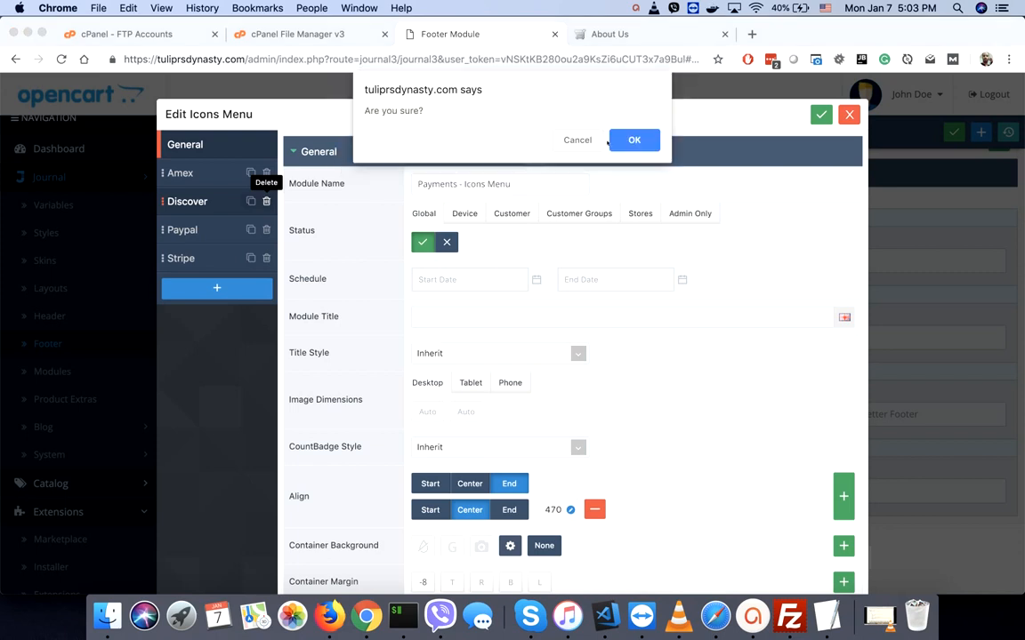
pyautogui.click(633, 139)
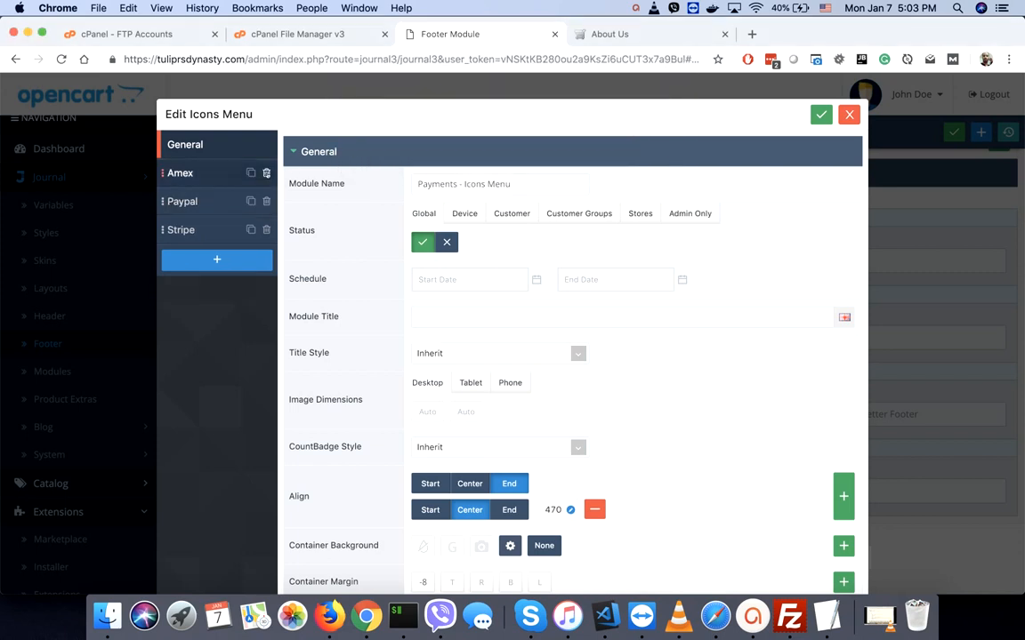
# - Delete the Amex and Stripe icons so only PayPal remains, then save and close the menu
pyautogui.click(266, 173)
pyautogui.click(622, 141)
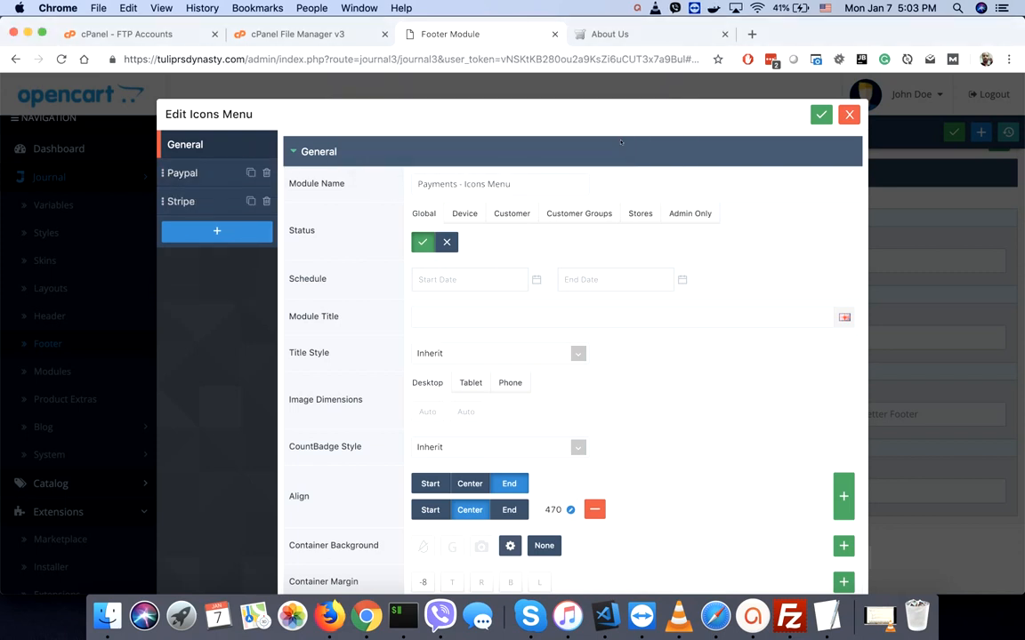
pyautogui.click(266, 201)
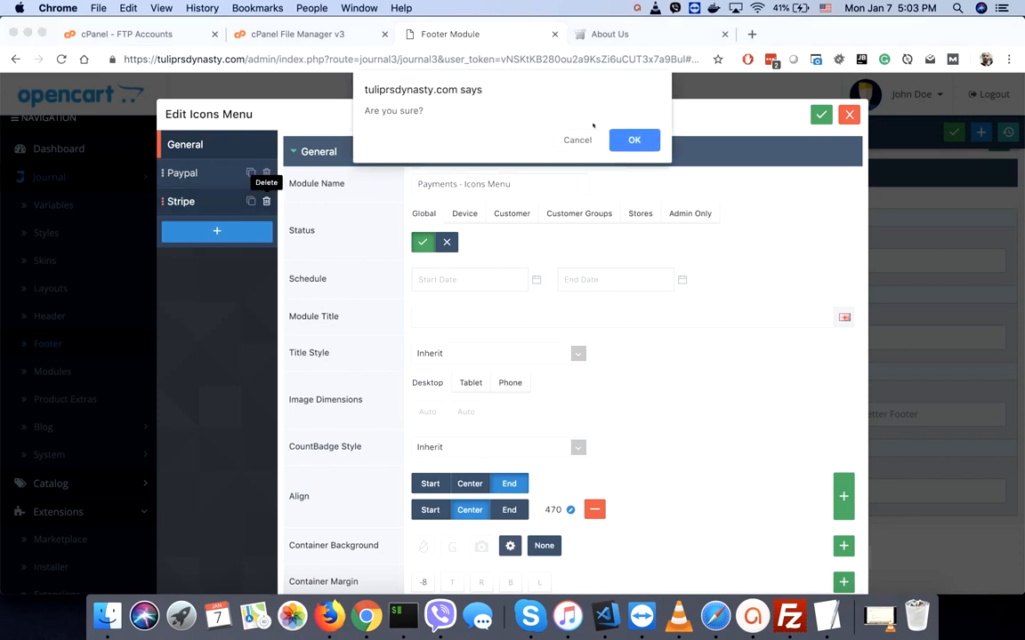
pyautogui.click(632, 143)
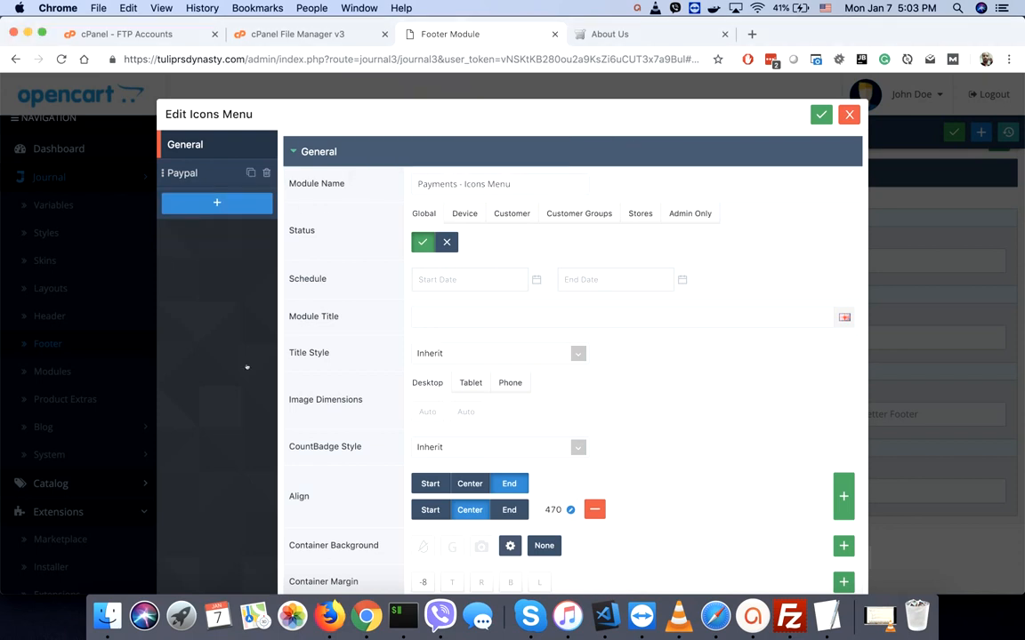
pyautogui.click(821, 115)
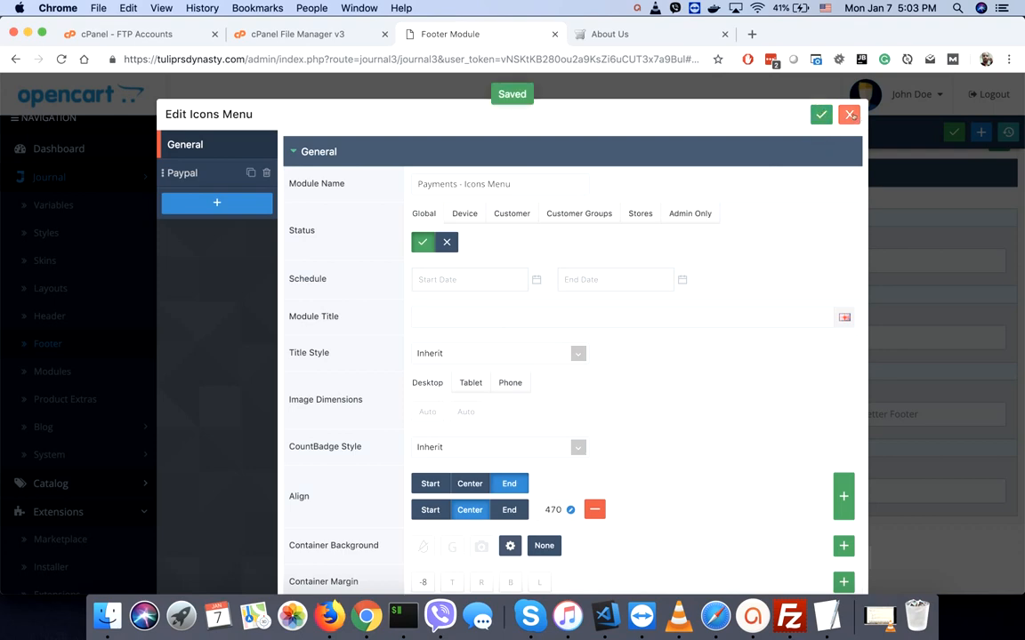
pyautogui.click(850, 115)
pyautogui.click(637, 36)
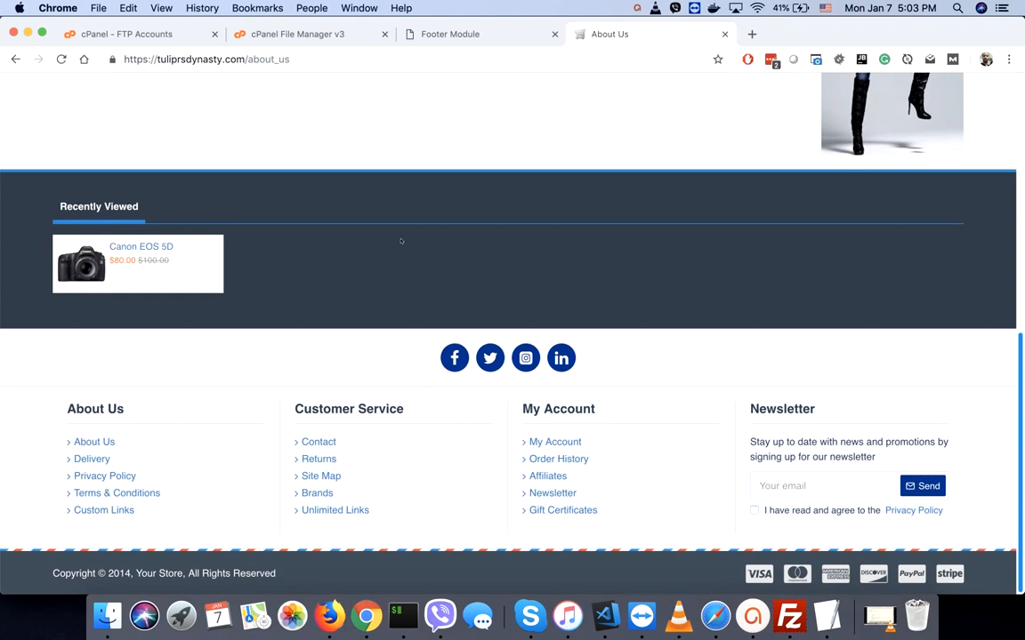
# - Reload the About Us page and check the Returns page from the footer
pyautogui.click(60, 60)
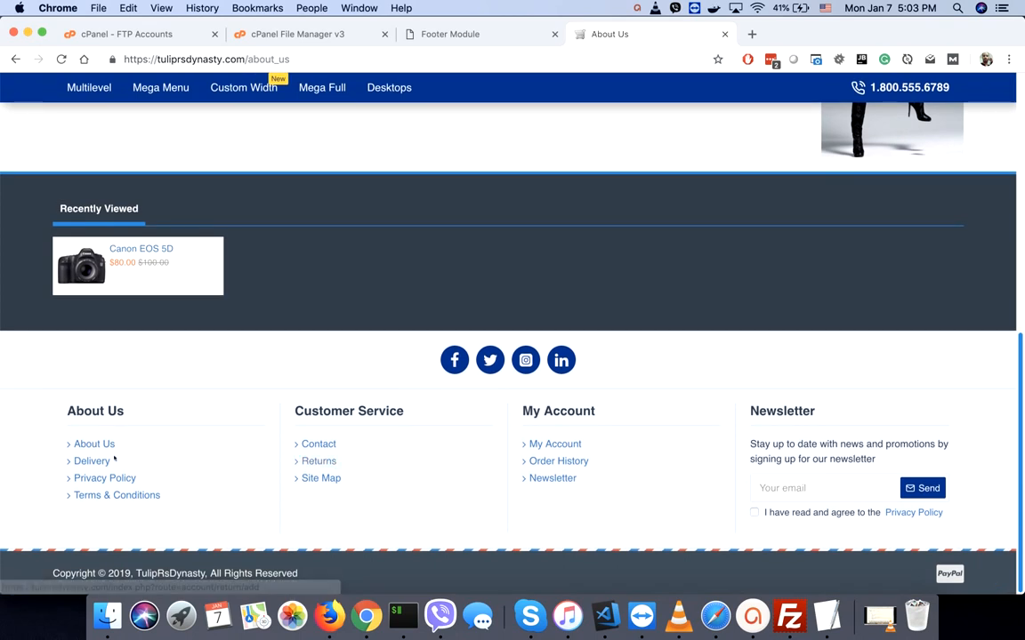
pyautogui.click(315, 463)
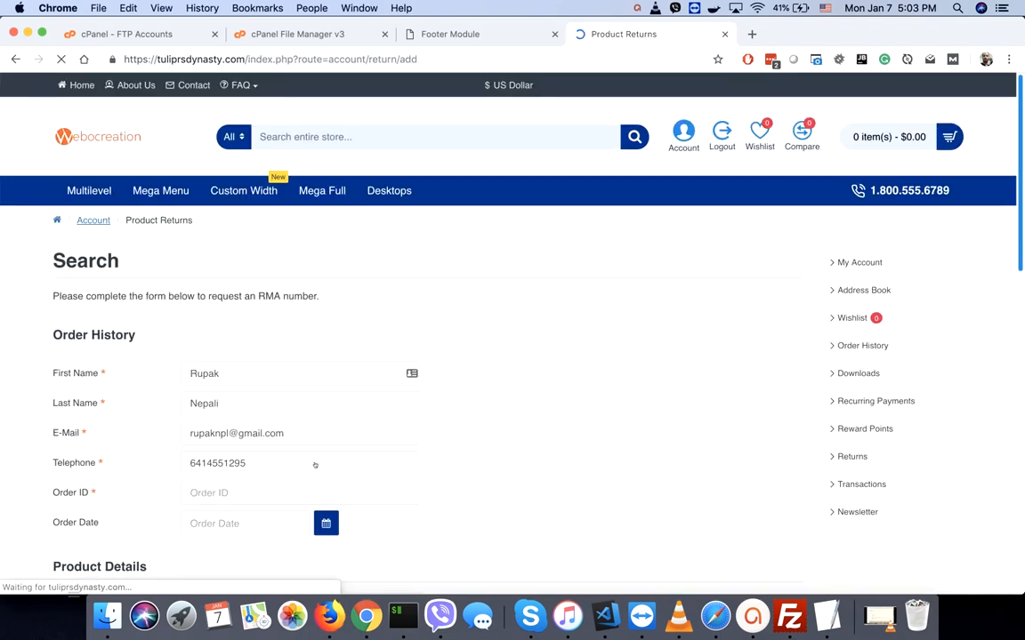
pyautogui.scroll(-10, 315, 464)
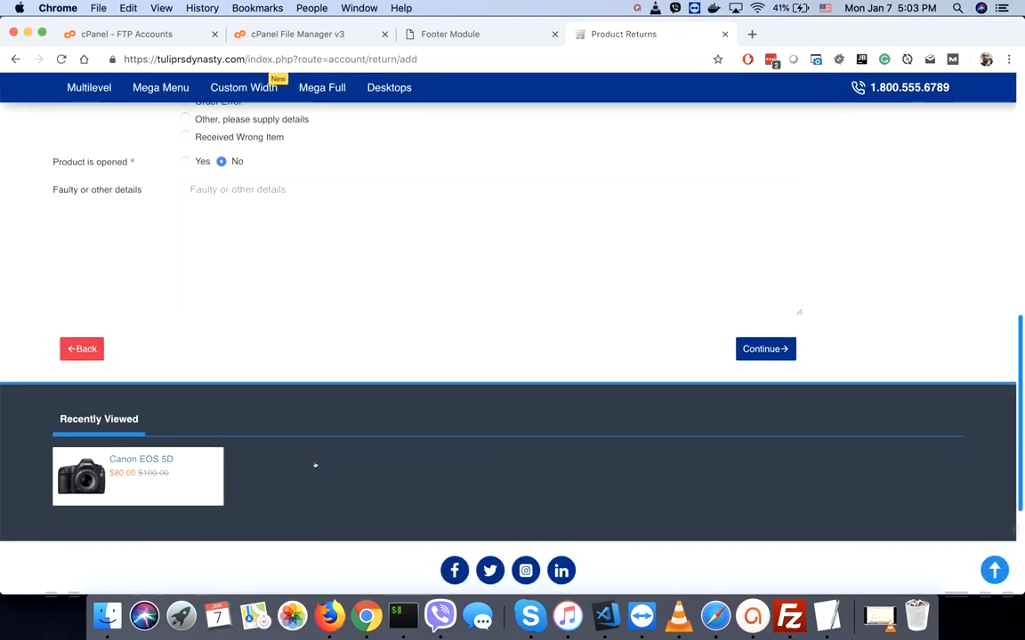
pyautogui.scroll(10, 315, 466)
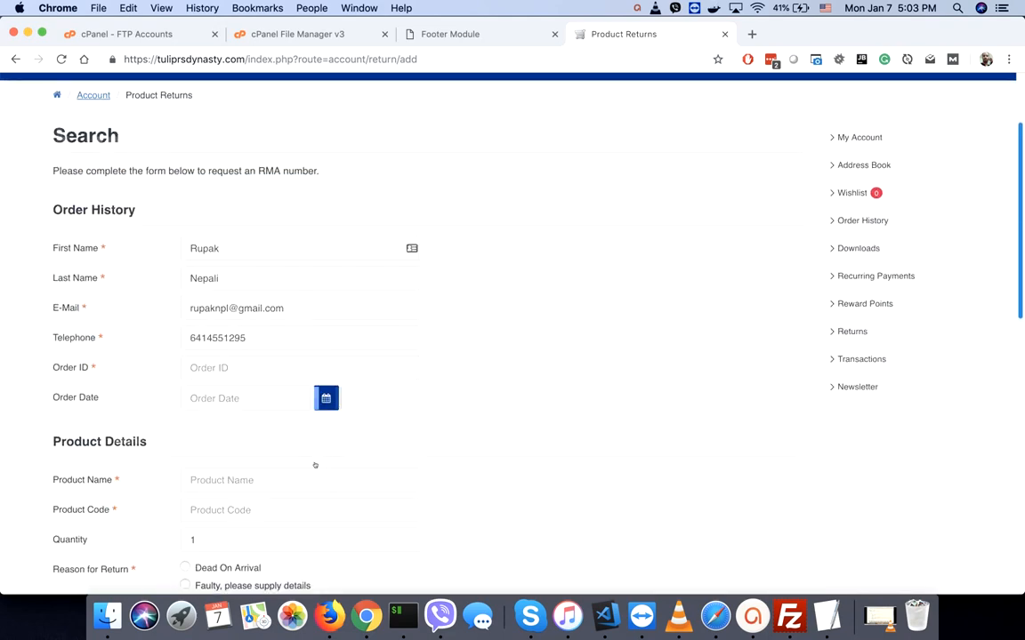
pyautogui.scroll(-15, 315, 465)
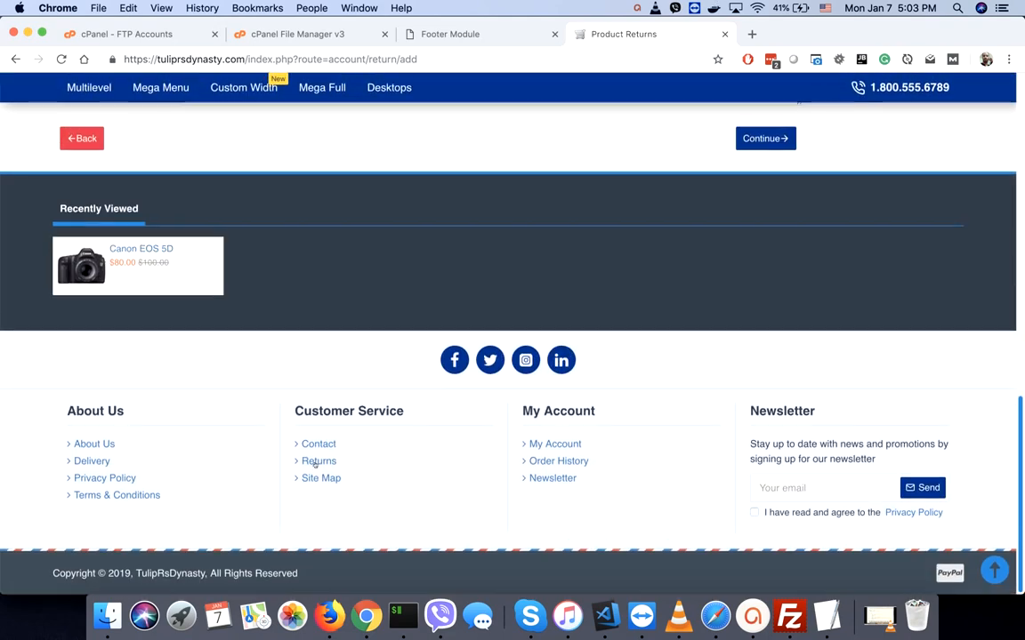
# - Check the Site Map and My Account pages through their footer links
pyautogui.click(315, 478)
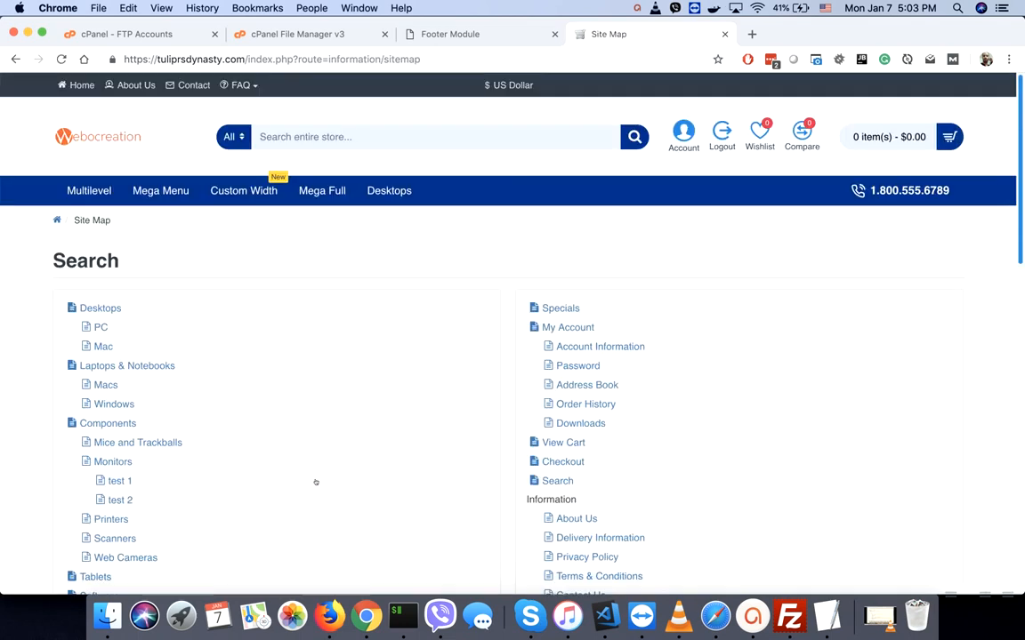
pyautogui.scroll(-10, 314, 482)
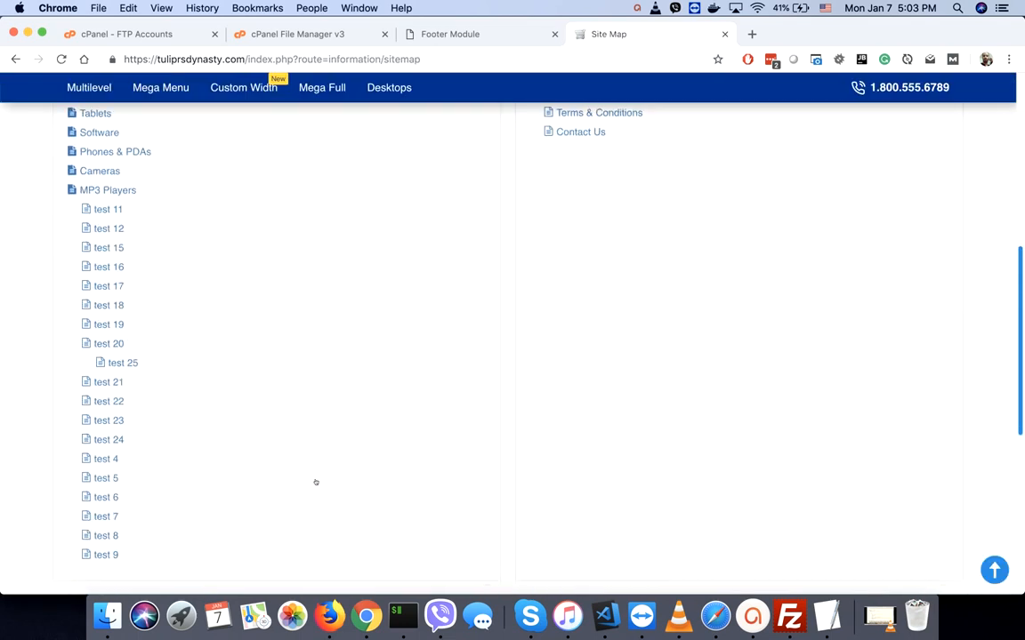
pyautogui.scroll(8, 432, 360)
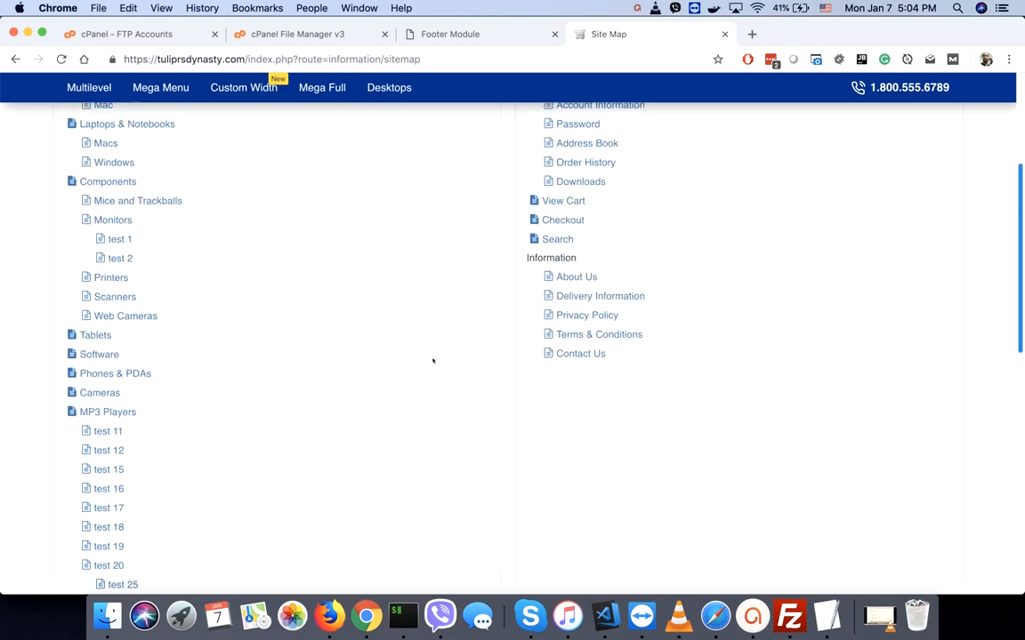
pyautogui.scroll(1, 434, 360)
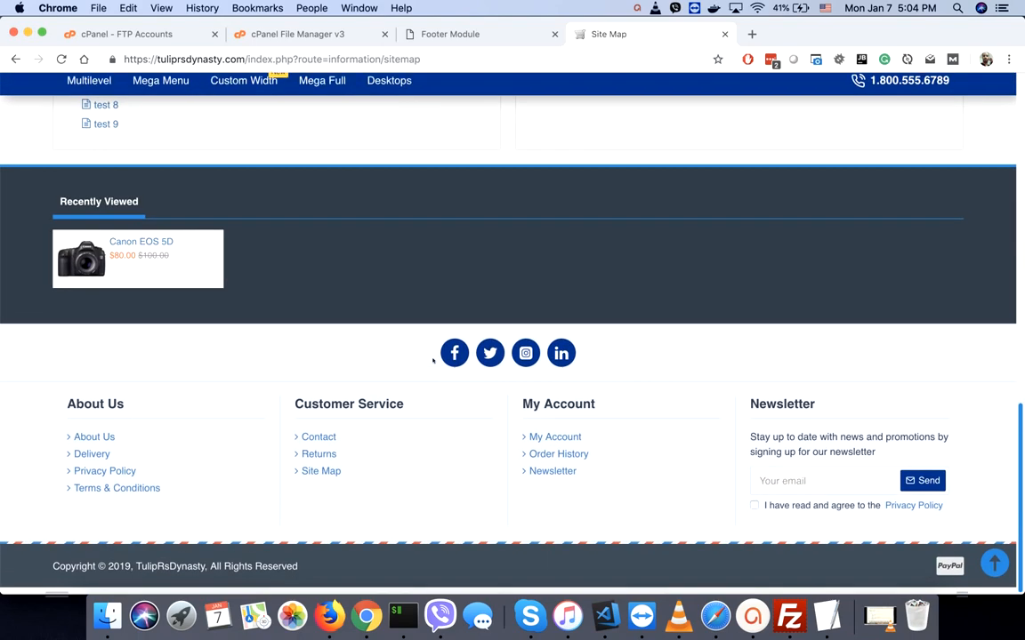
pyautogui.click(558, 443)
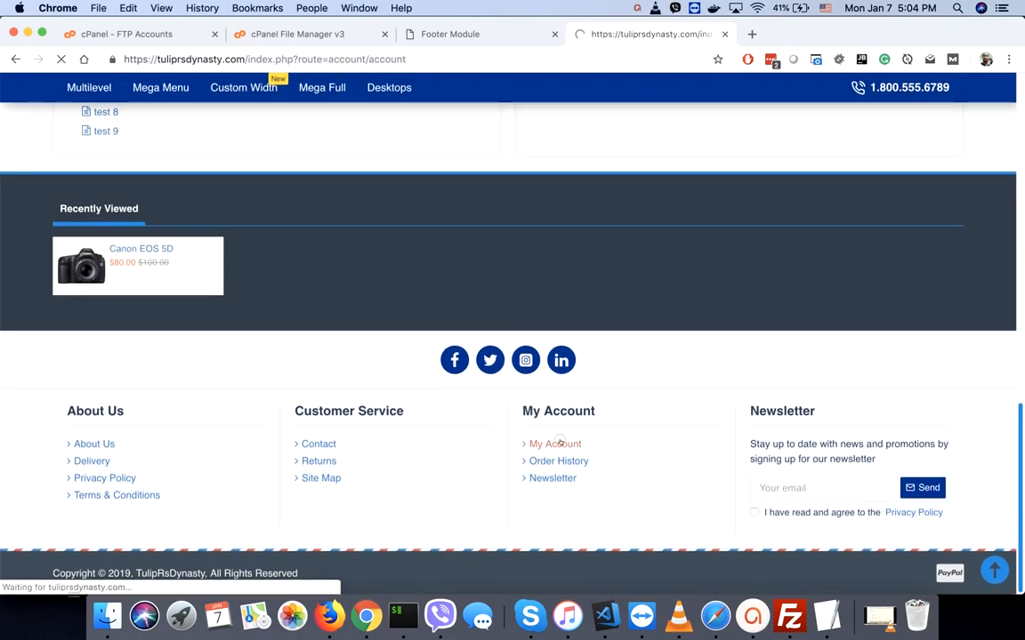
pyautogui.scroll(-10, 560, 442)
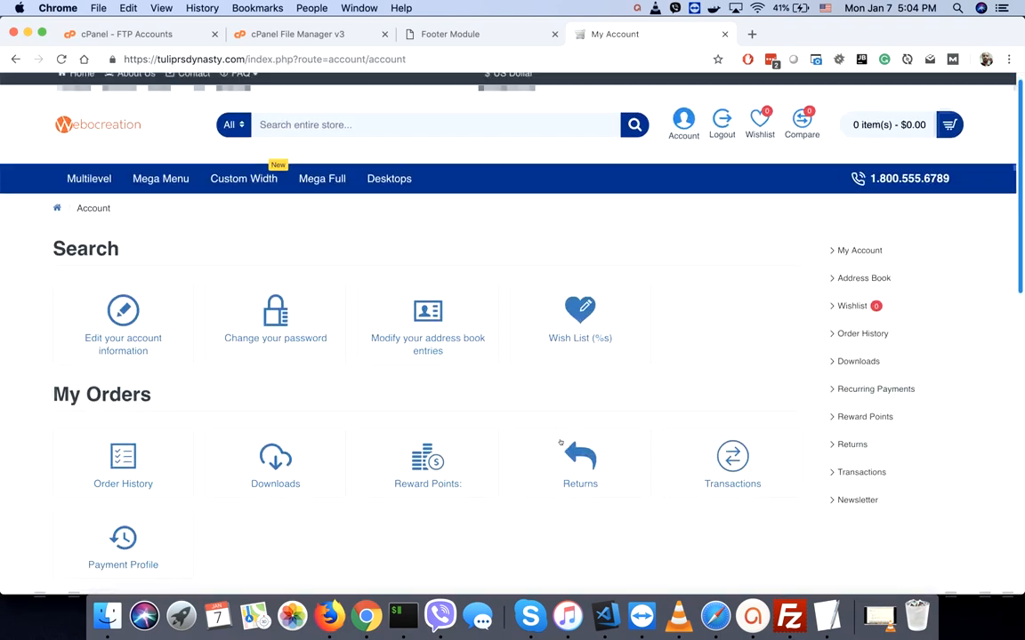
pyautogui.scroll(-3, 560, 442)
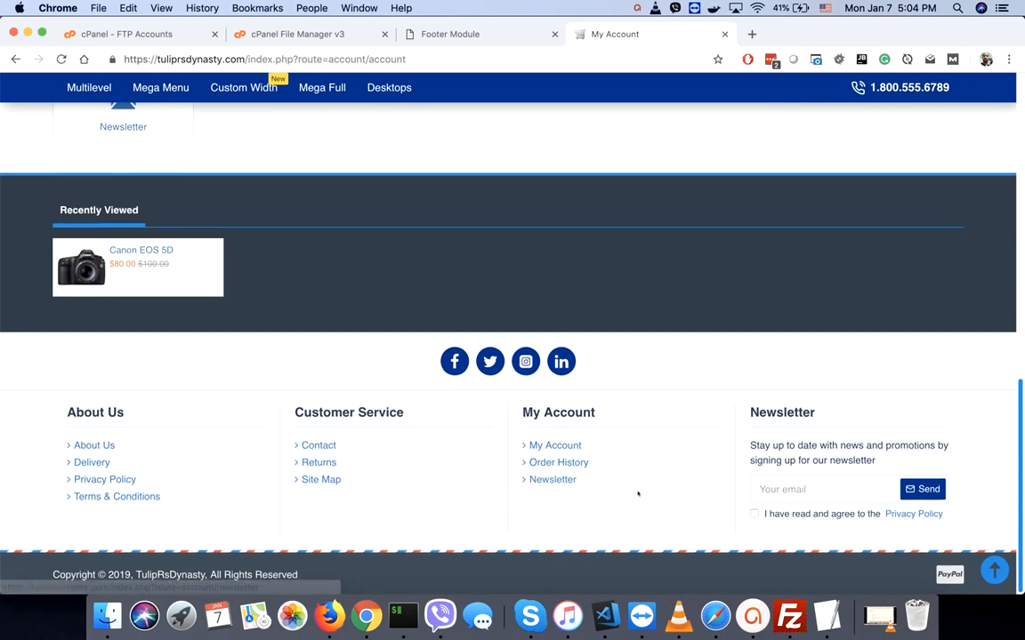
pyautogui.scroll(15, 638, 494)
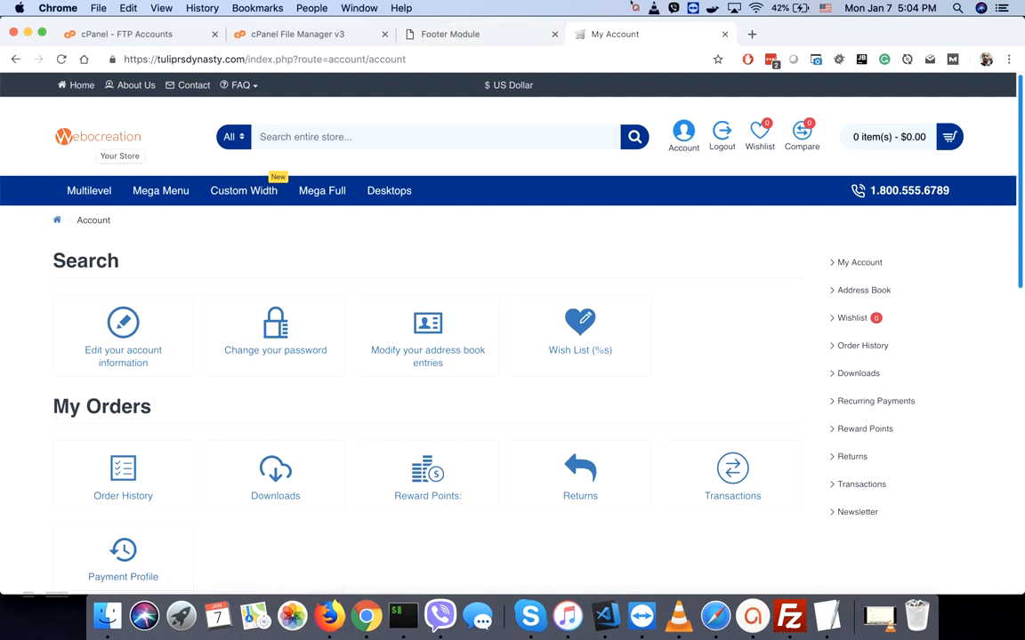
pyautogui.click(636, 8)
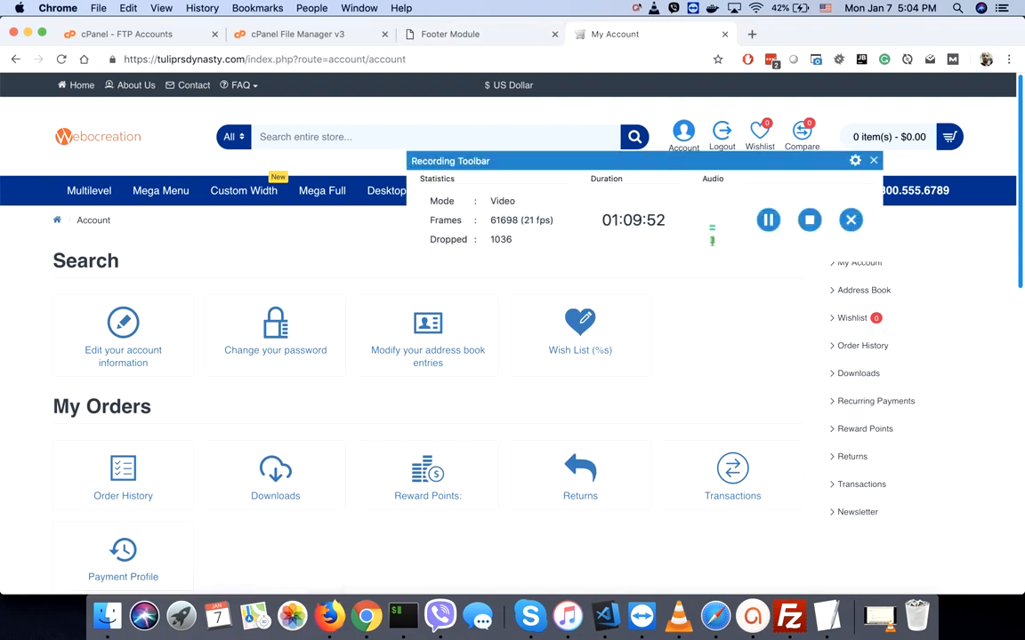